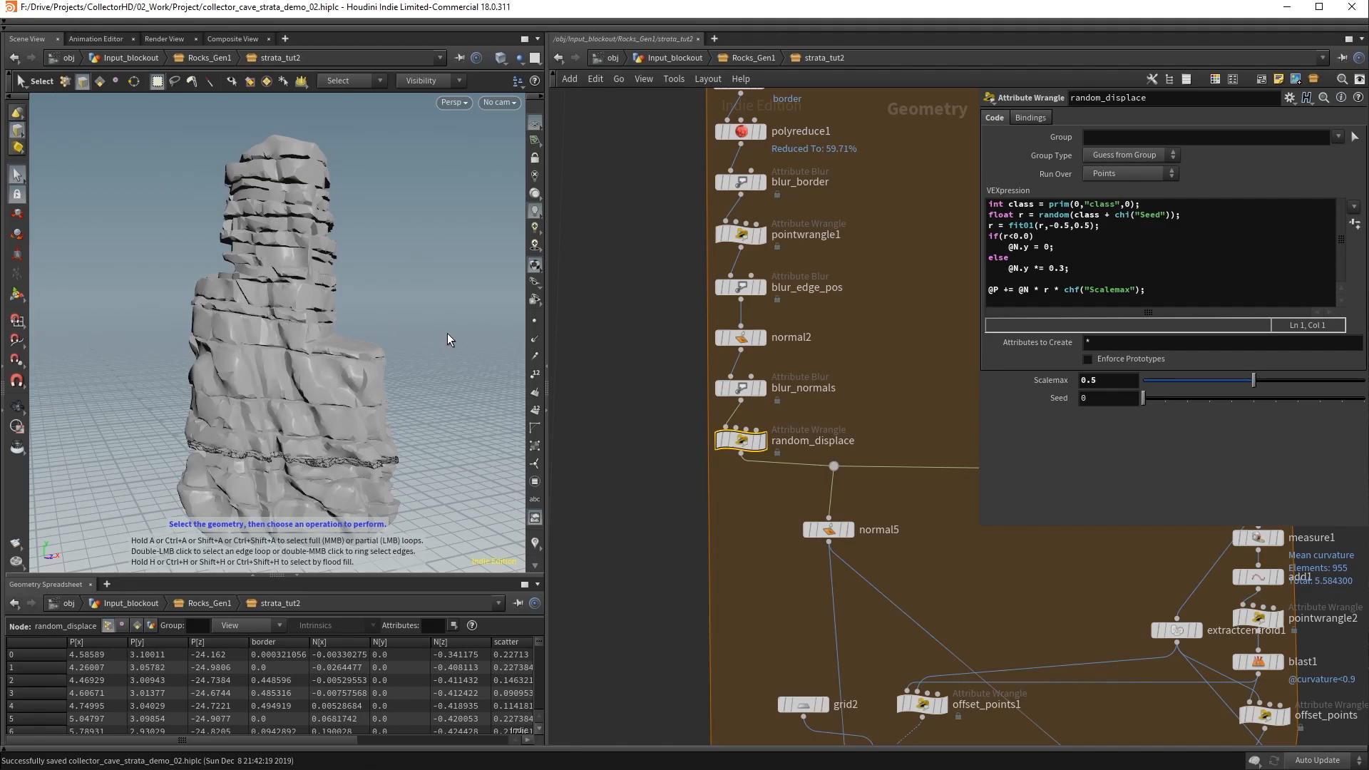
pyautogui.press('Escape')
pyautogui.moveTo(448, 339); pyautogui.dragTo(214, 305)
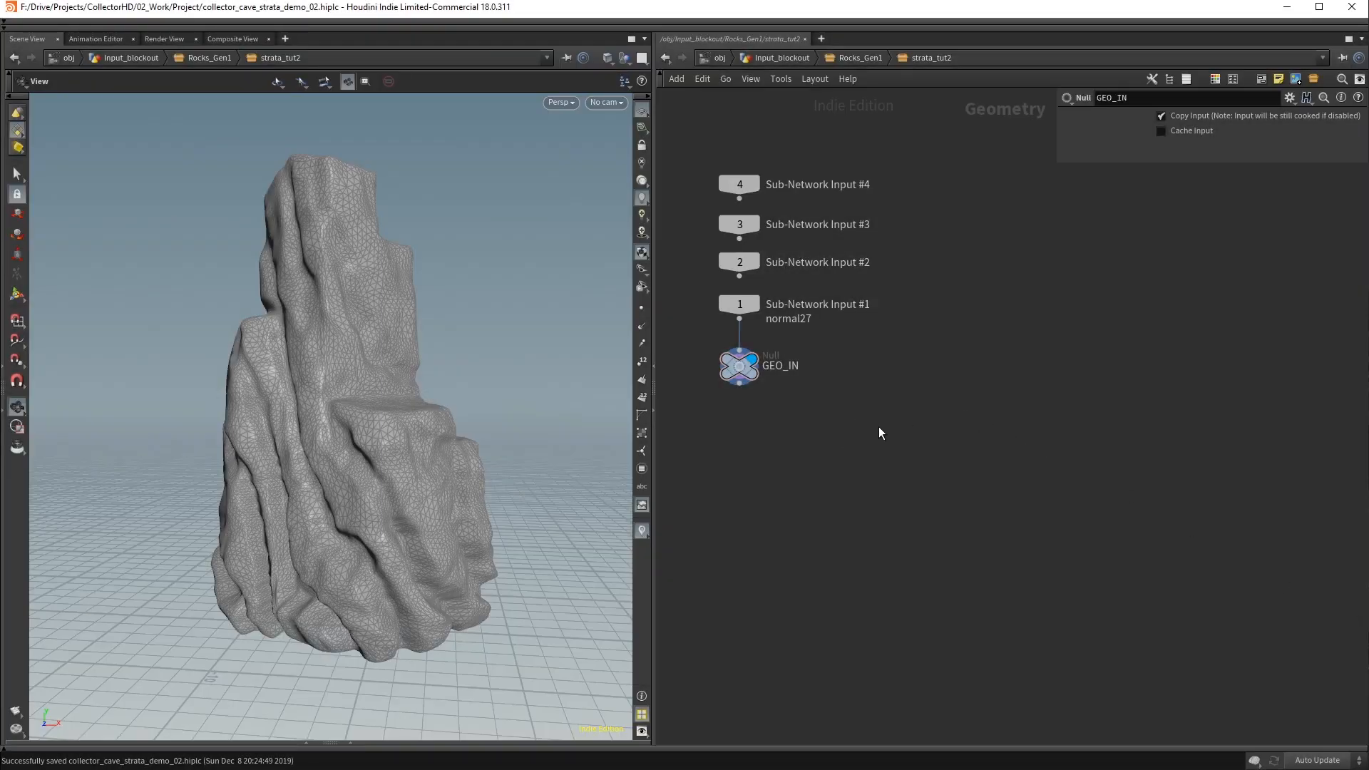
pyautogui.moveTo(846, 421); pyautogui.dragTo(868, 373, button='middle')
pyautogui.moveTo(355, 348); pyautogui.dragTo(404, 339)
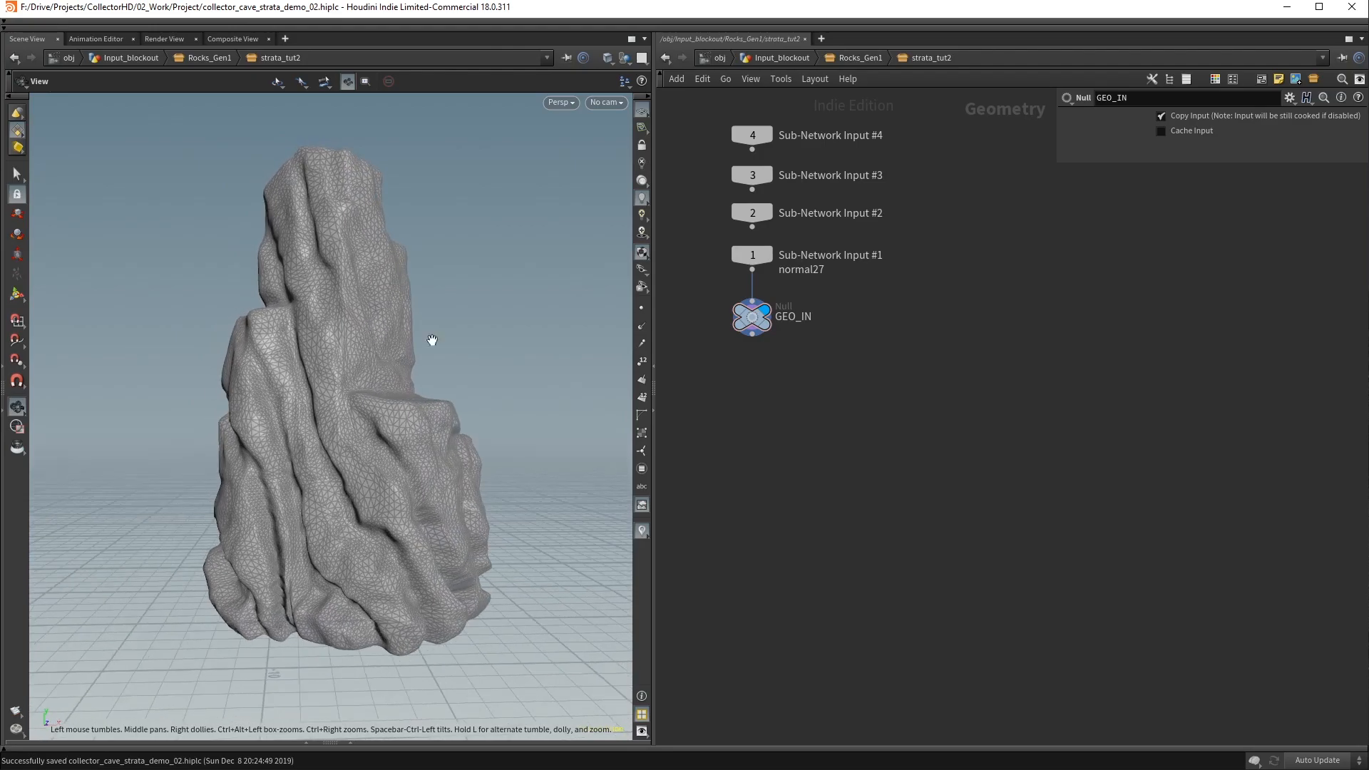
# Add a Line node beside GEO_IN and display it
pyautogui.moveTo(946, 348); pyautogui.dragTo(914, 352, button='middle')
pyautogui.press('Tab')
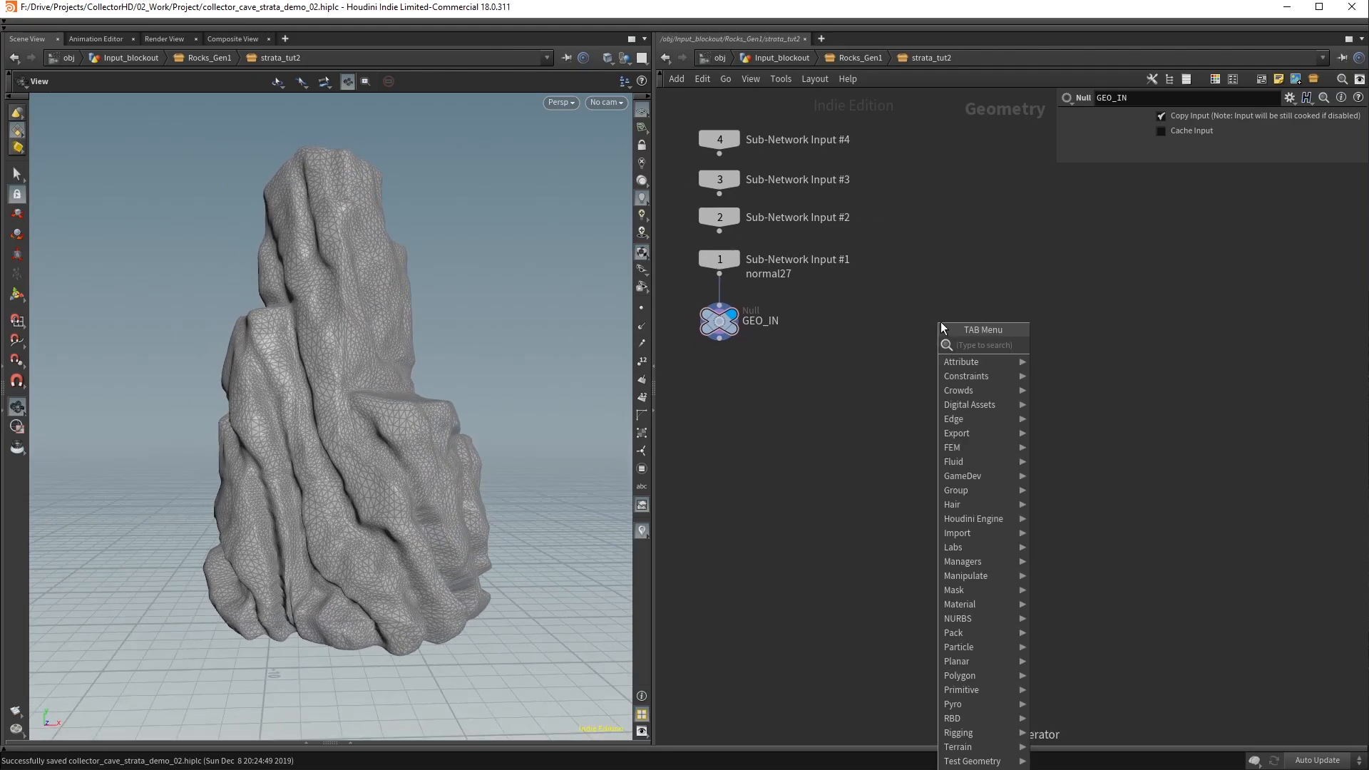
pyautogui.write('line')
pyautogui.press('Return')
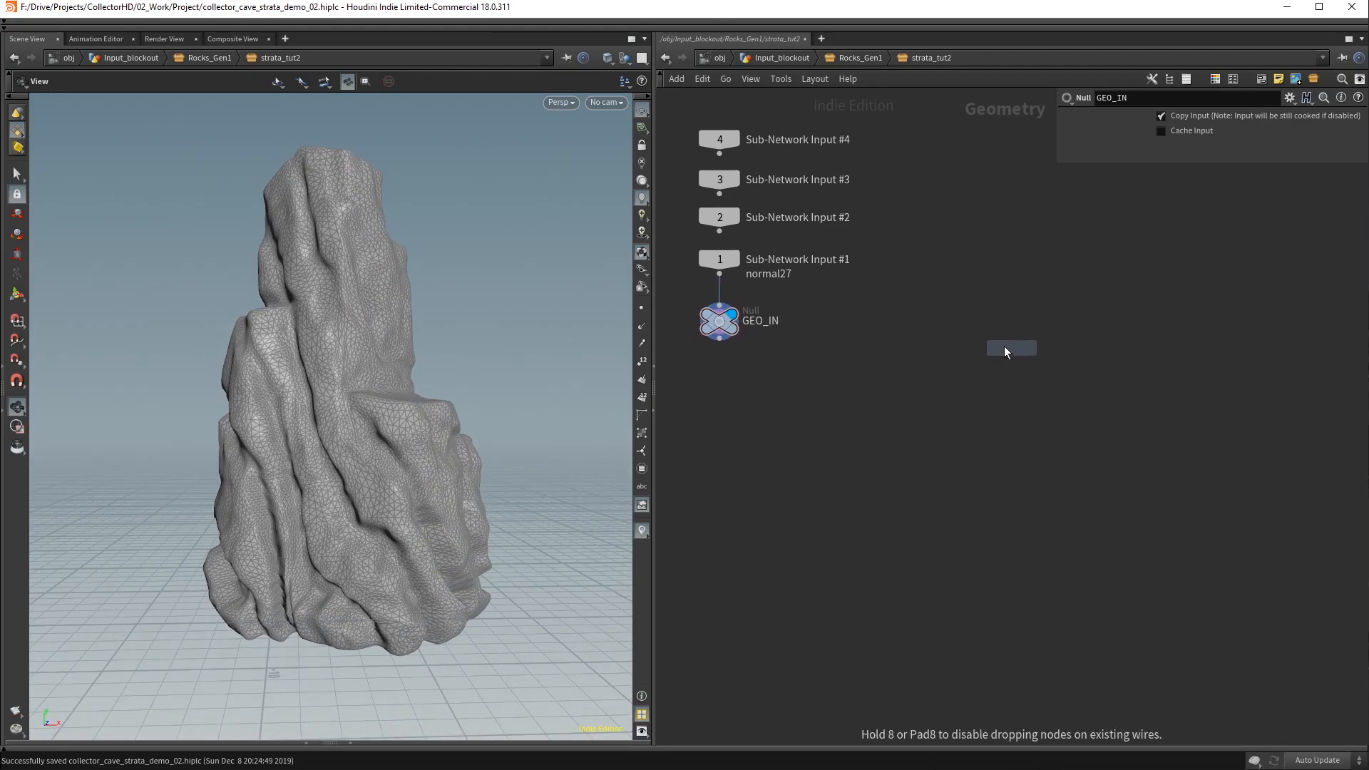
pyautogui.click(963, 318)
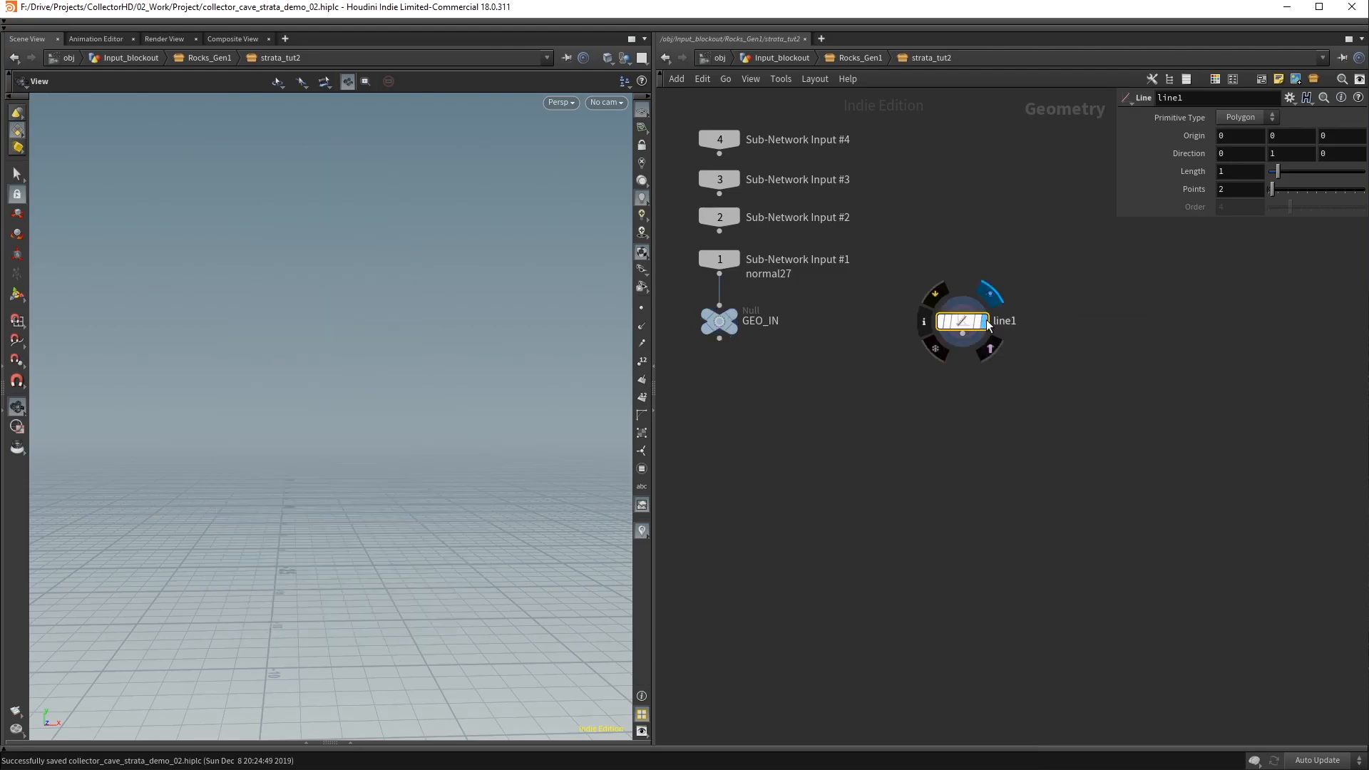
# Switch to the front view and show GEO_IN as template geometry behind the line
pyautogui.hotkey('space', '3')
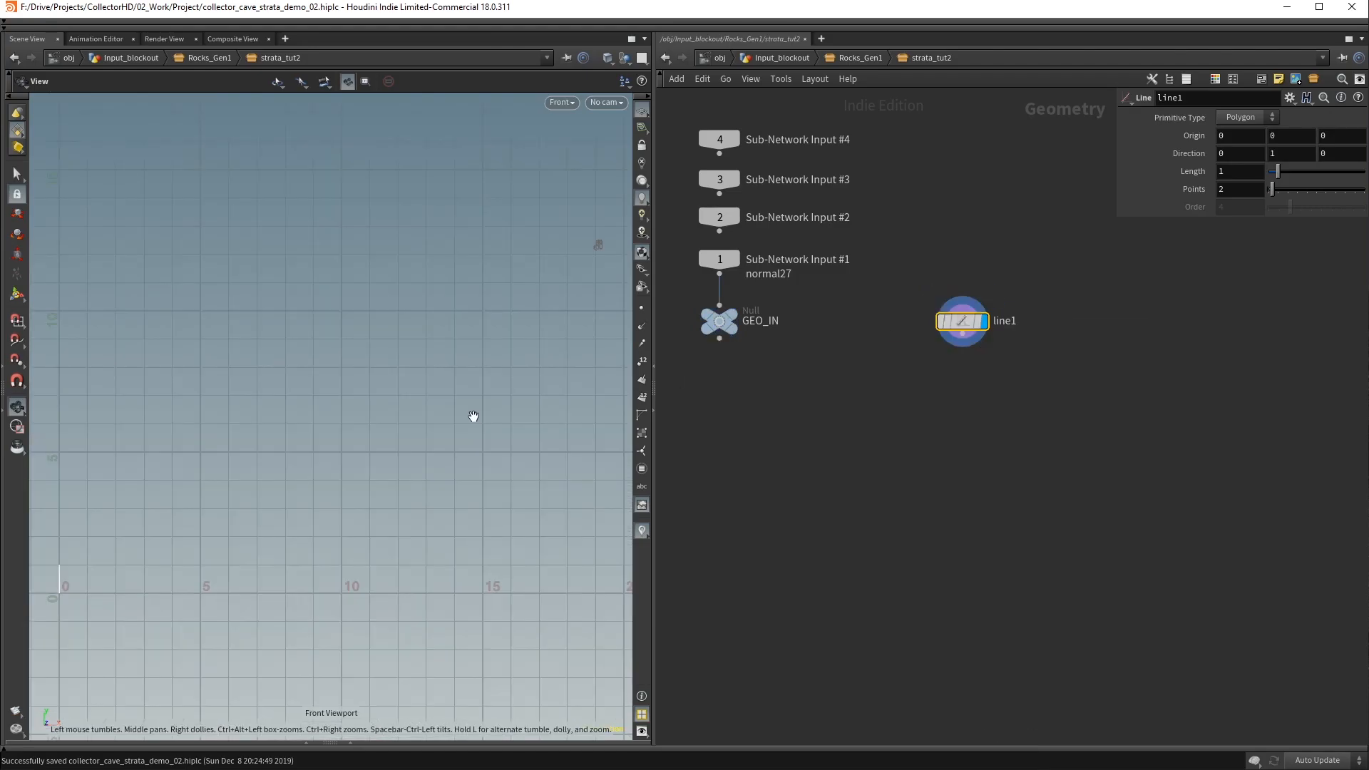
pyautogui.moveTo(262, 437); pyautogui.dragTo(439, 415, button='middle')
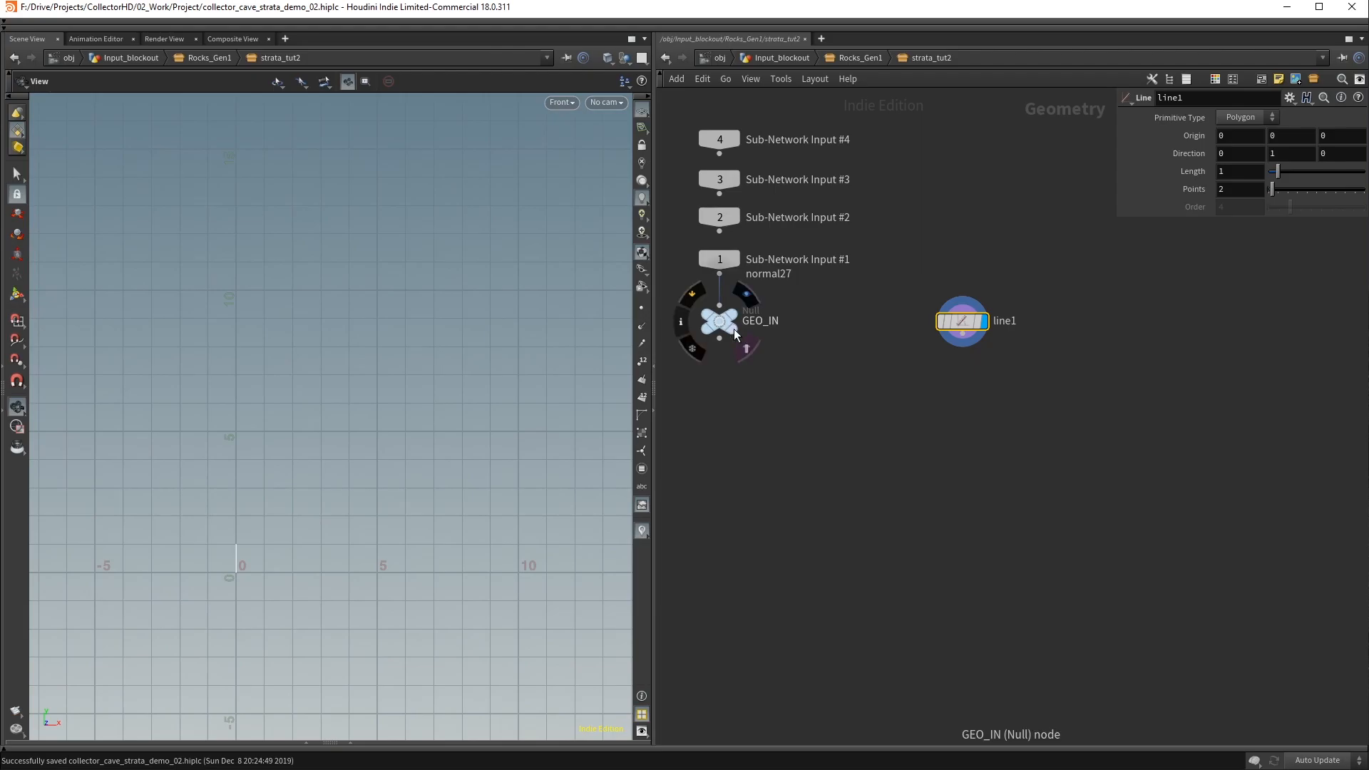
pyautogui.click(743, 342)
pyautogui.moveTo(304, 462); pyautogui.dragTo(370, 492, button='middle')
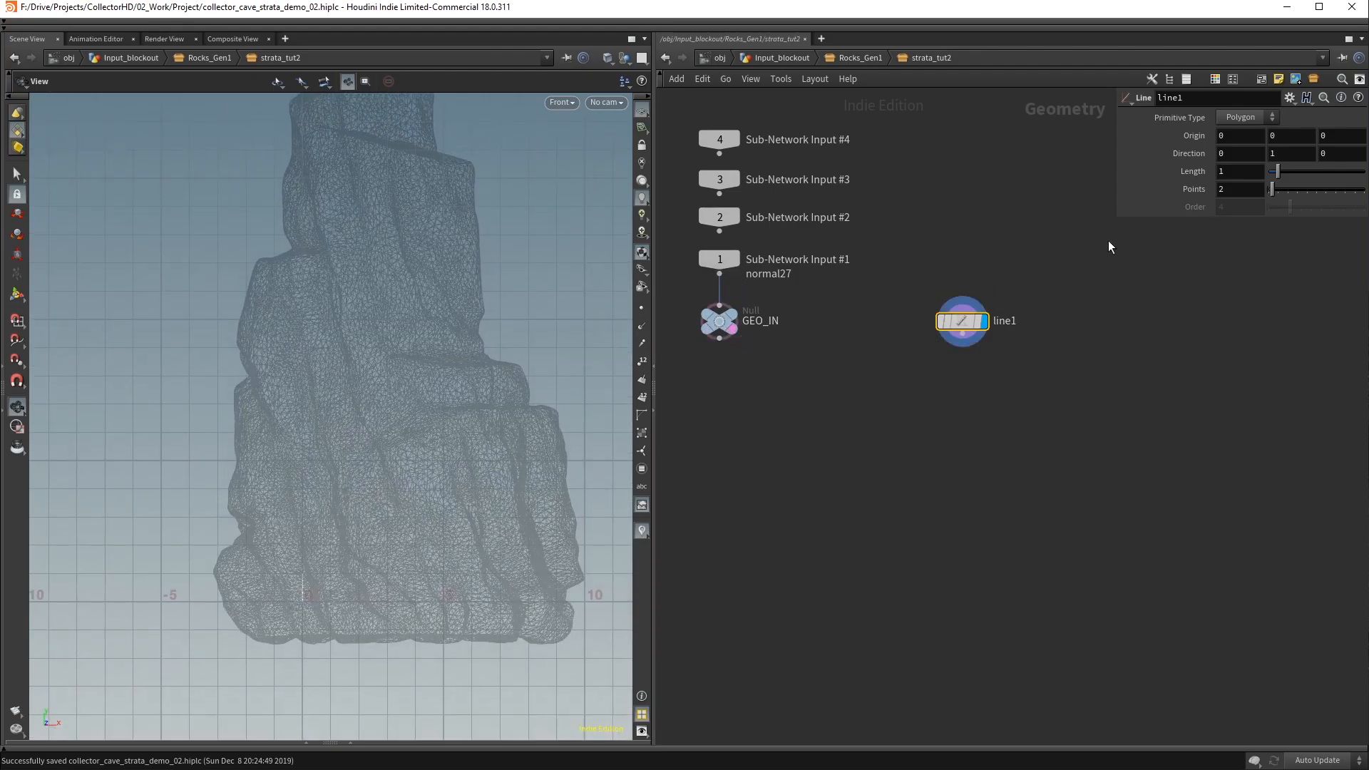
# Set the line's length to the expression bbox("../GEO_IN/",D_YSIZE)
pyautogui.moveTo(1117, 219); pyautogui.dragTo(1019, 308)
pyautogui.click(1135, 173)
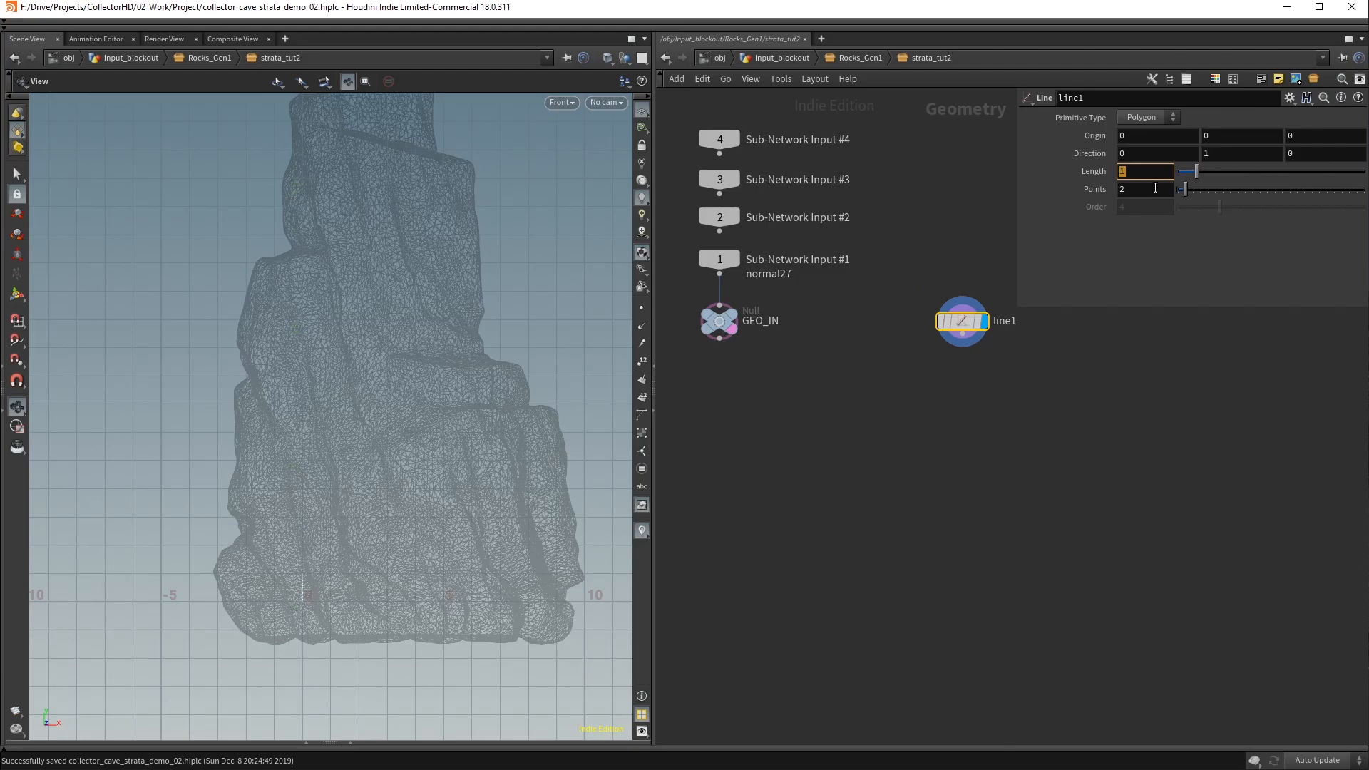
pyautogui.write('bbox')
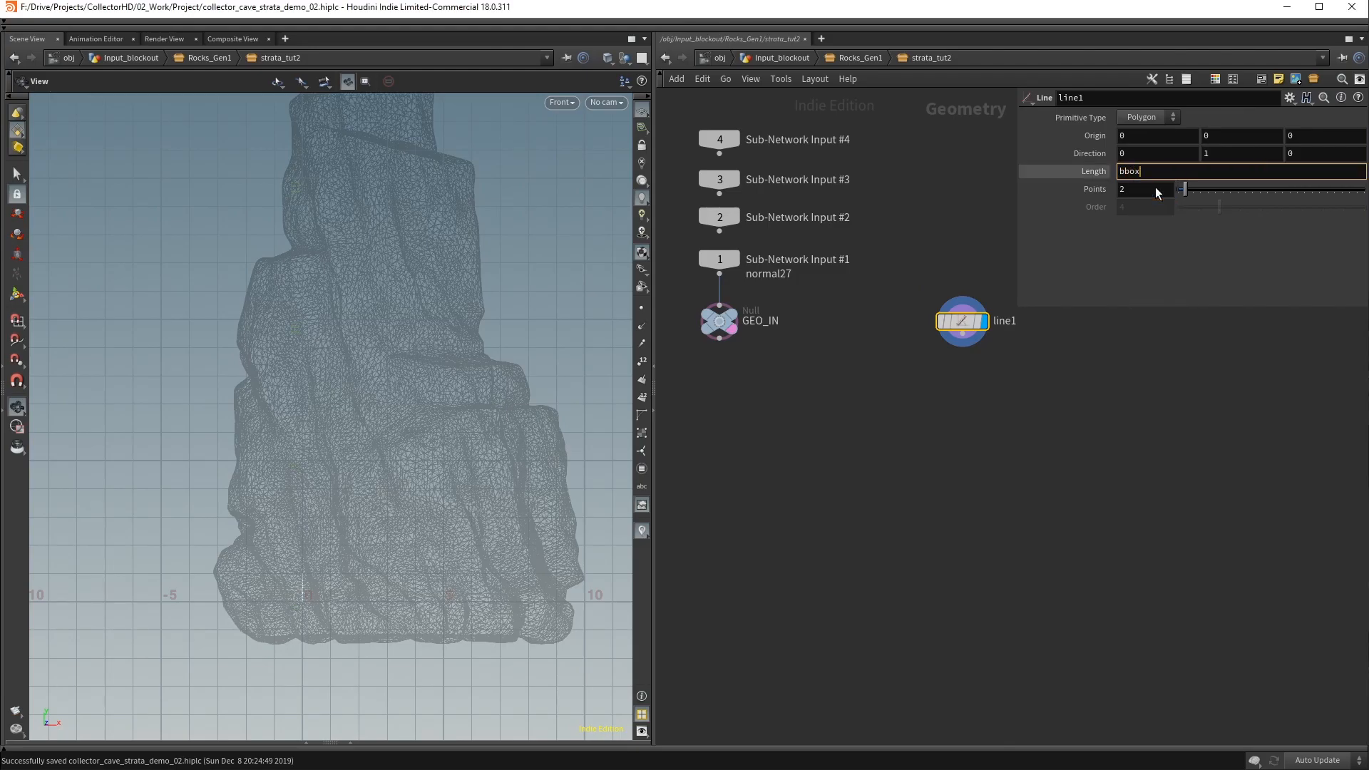
pyautogui.write('("../GEO')
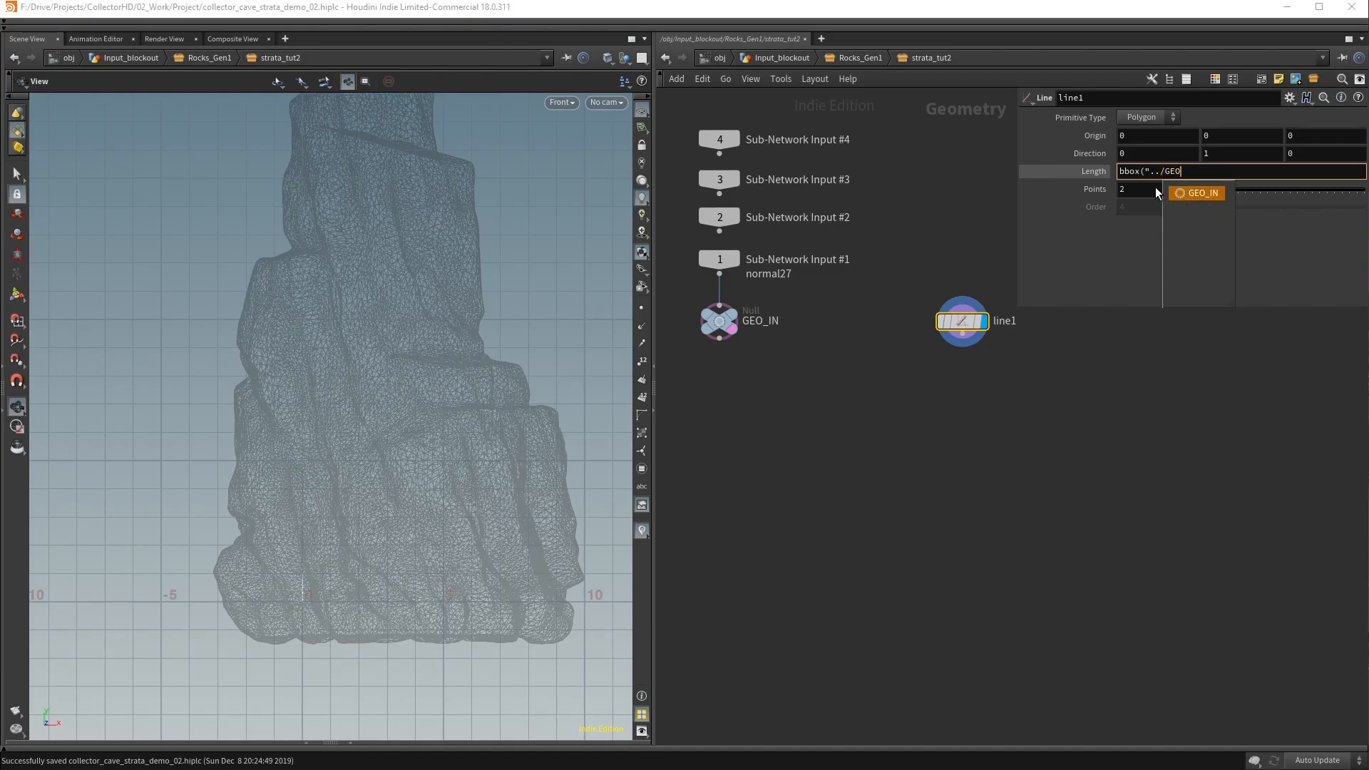
pyautogui.write('_IN/",')
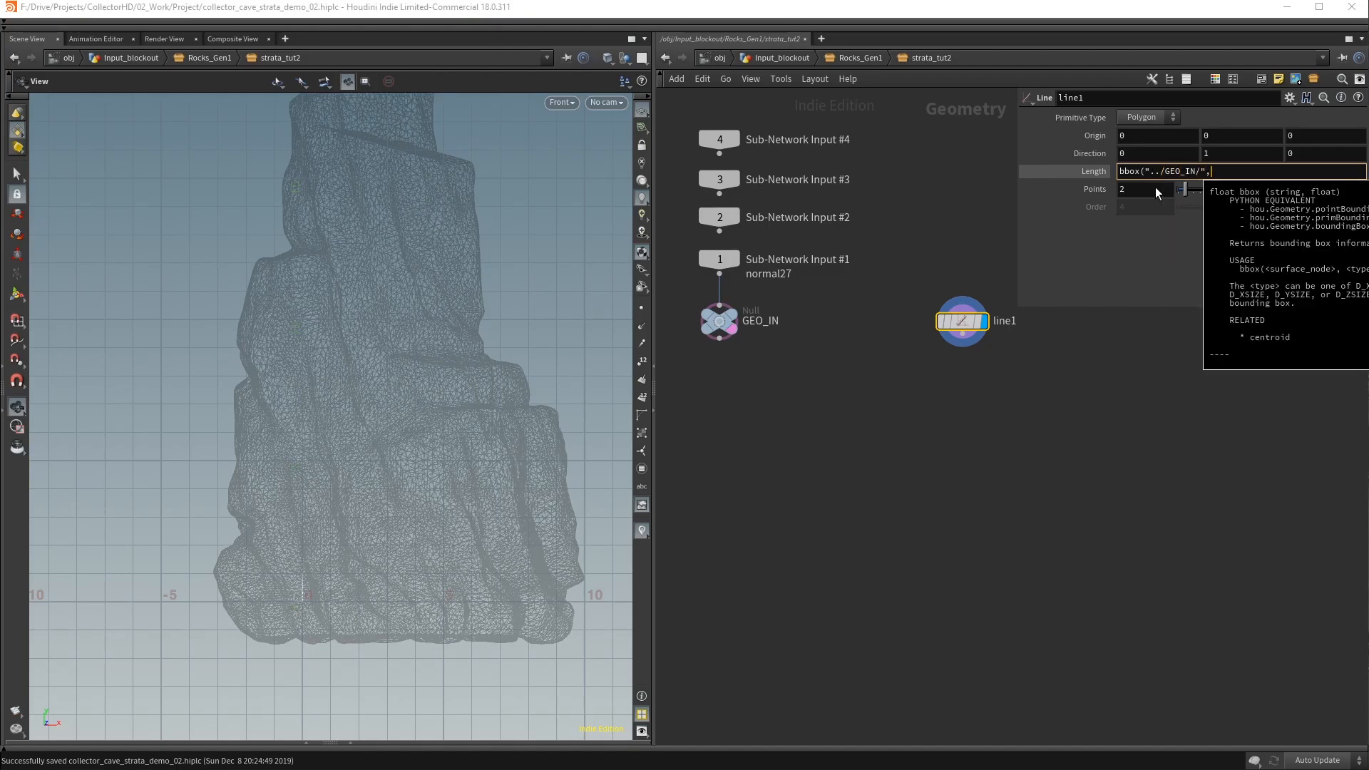
pyautogui.write('D_')
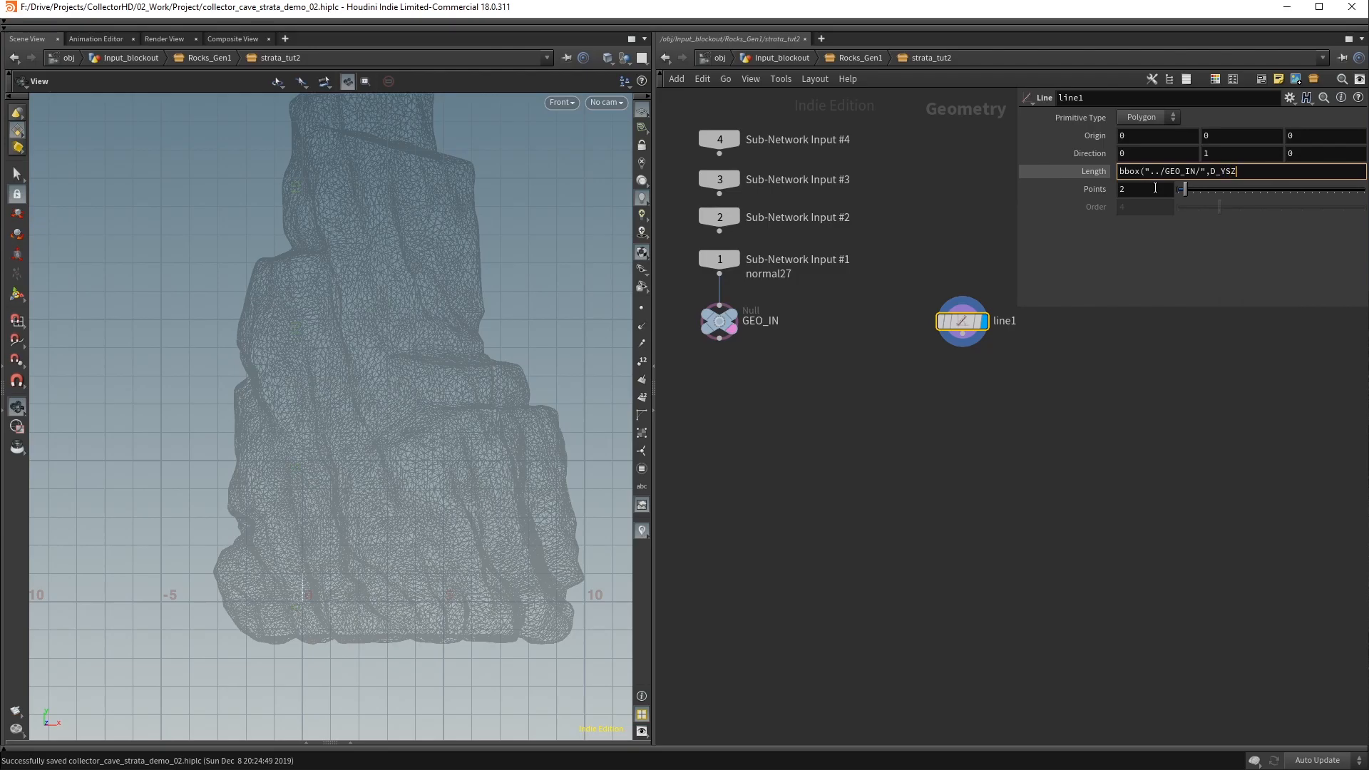
pyautogui.write('YSIZE);')
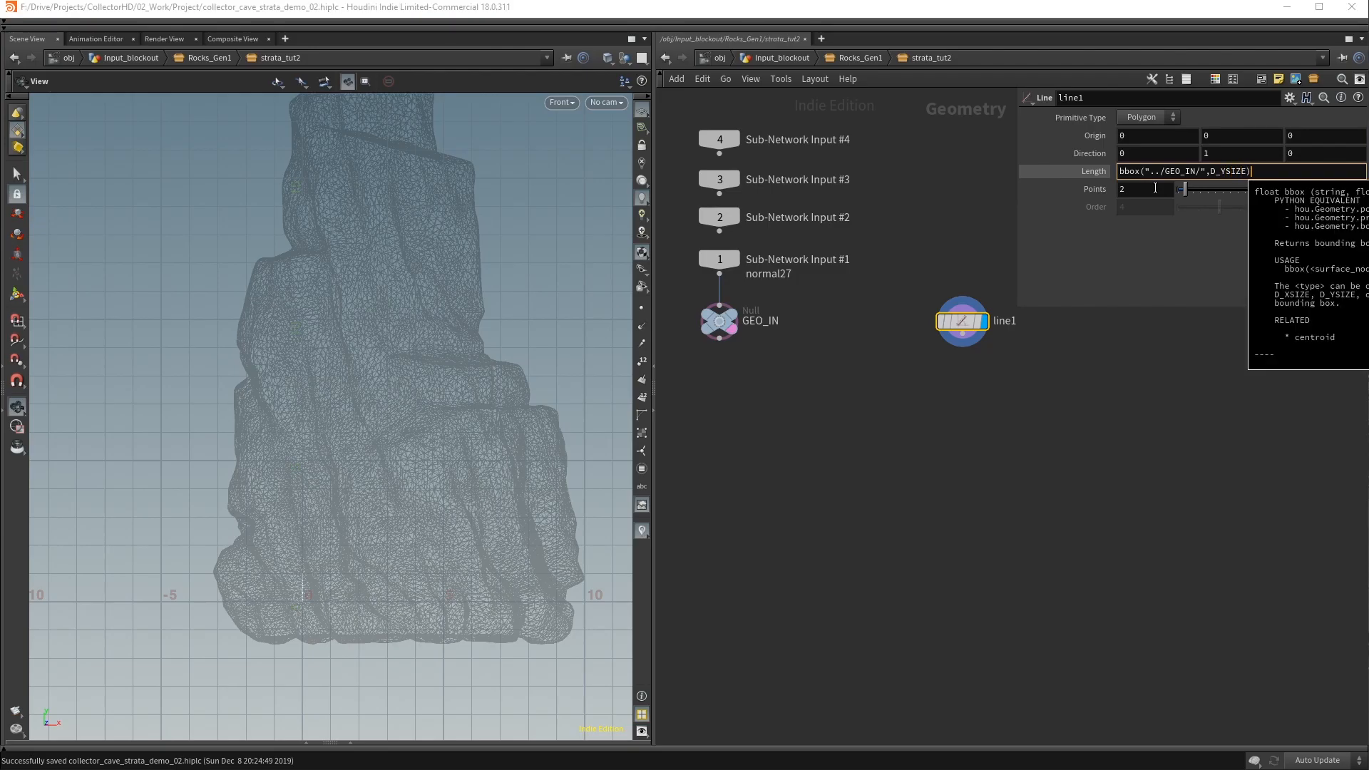
pyautogui.press('Return')
# Set the line's X origin to the expression centroid("../GEO_IN/",D_X)
pyautogui.moveTo(420, 228); pyautogui.dragTo(426, 324, button='middle')
pyautogui.moveTo(425, 323); pyautogui.dragTo(368, 323, button='right')
pyautogui.moveTo(373, 323); pyautogui.dragTo(244, 373)
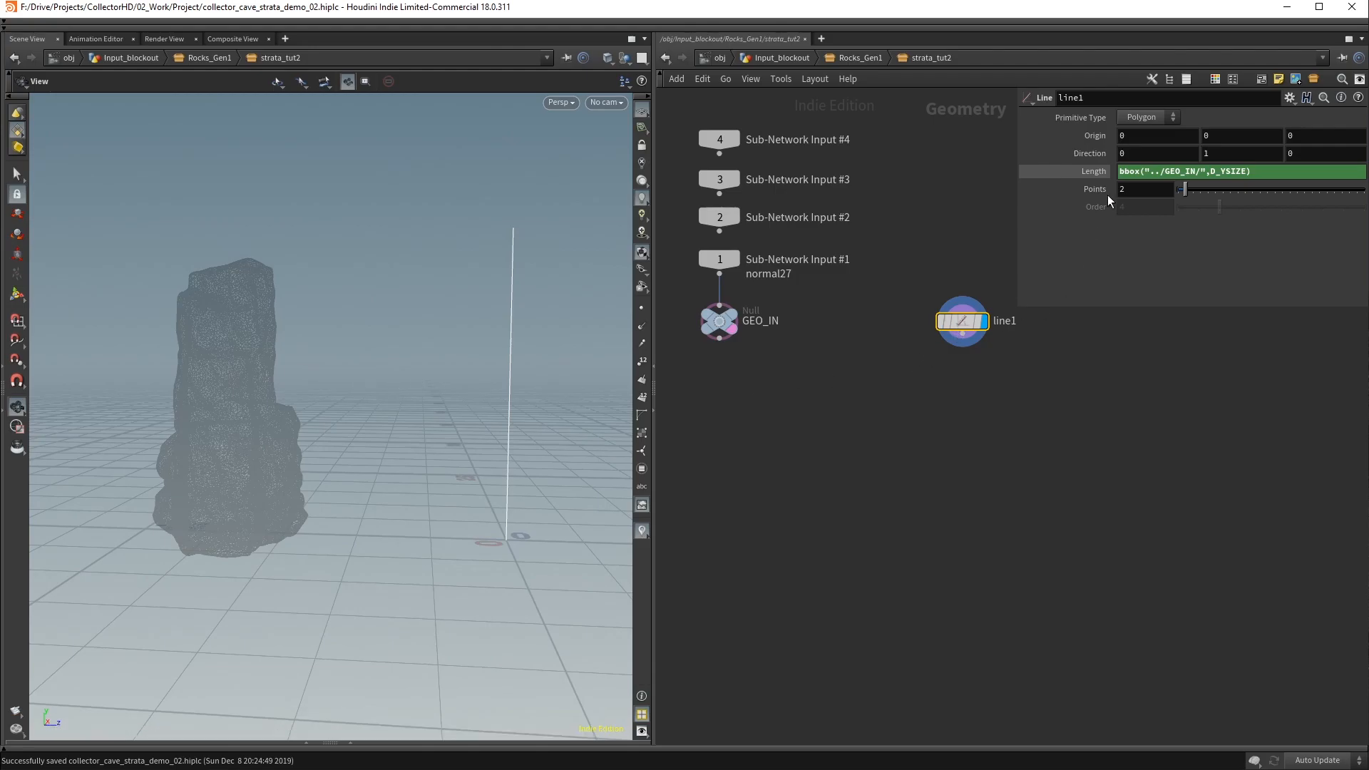
pyautogui.click(1139, 138)
pyautogui.write('centroid')
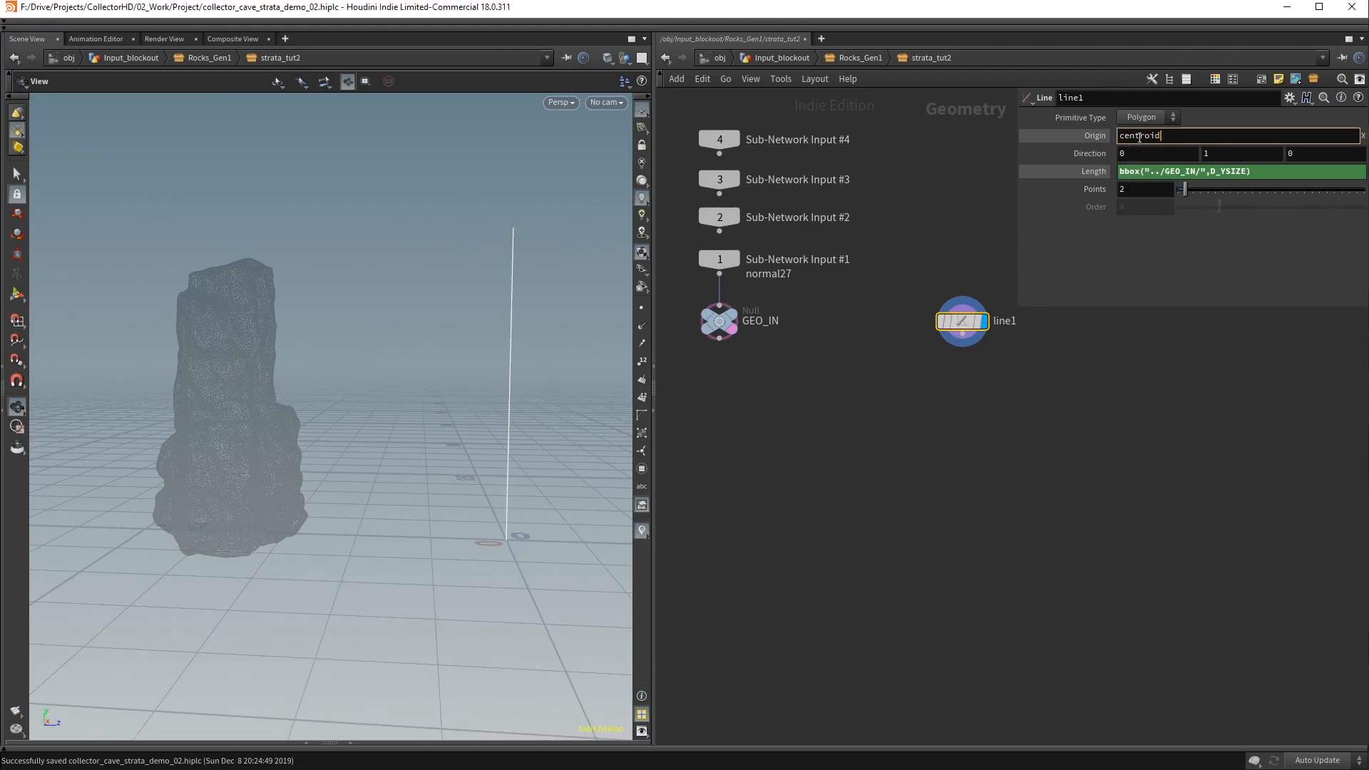
pyautogui.write('("../')
pyautogui.press('Down')
pyautogui.press('Return')
pyautogui.write('",')
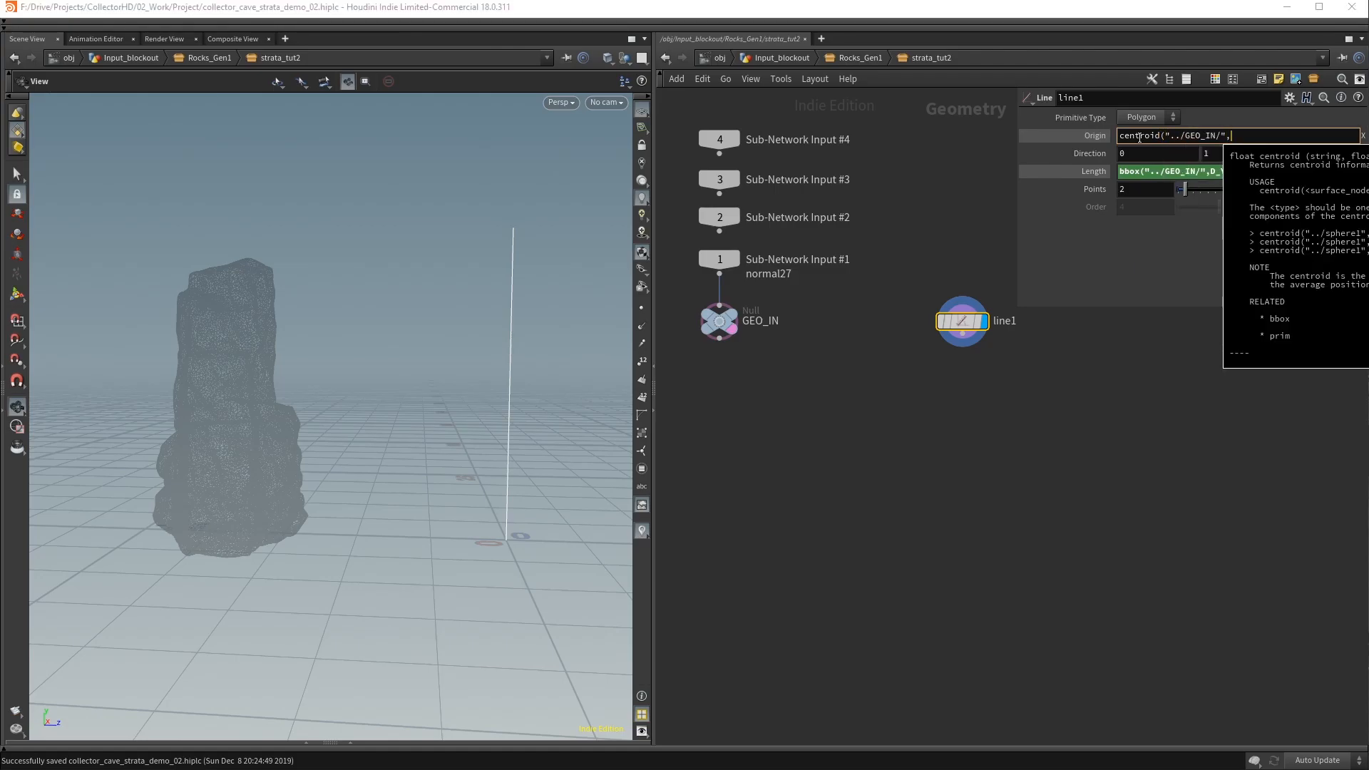
pyautogui.write('D_X')
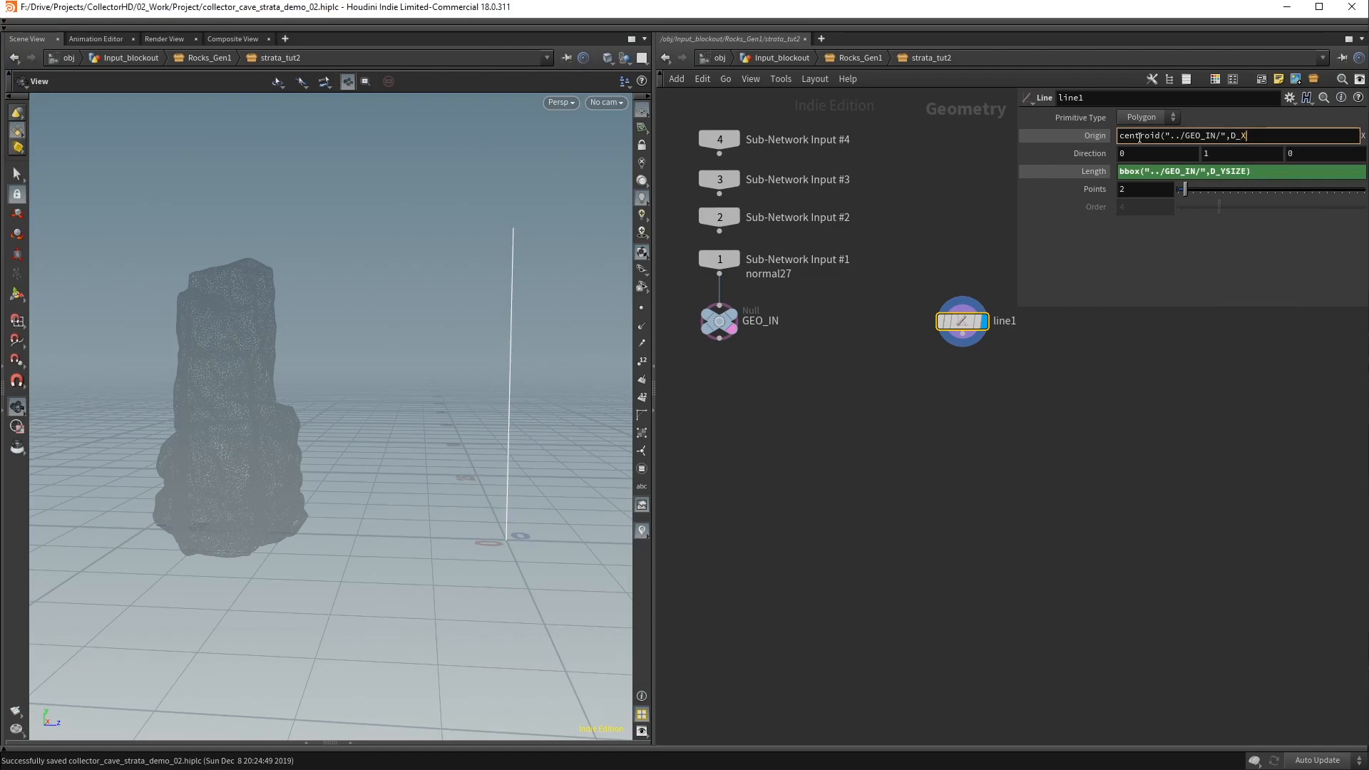
pyautogui.write(')')
pyautogui.press('Return')
# Copy the X origin expression to the line's Z origin and change it to centroid("../GEO_IN/",D_Z)
pyautogui.hotkey('ctrl', 'c')
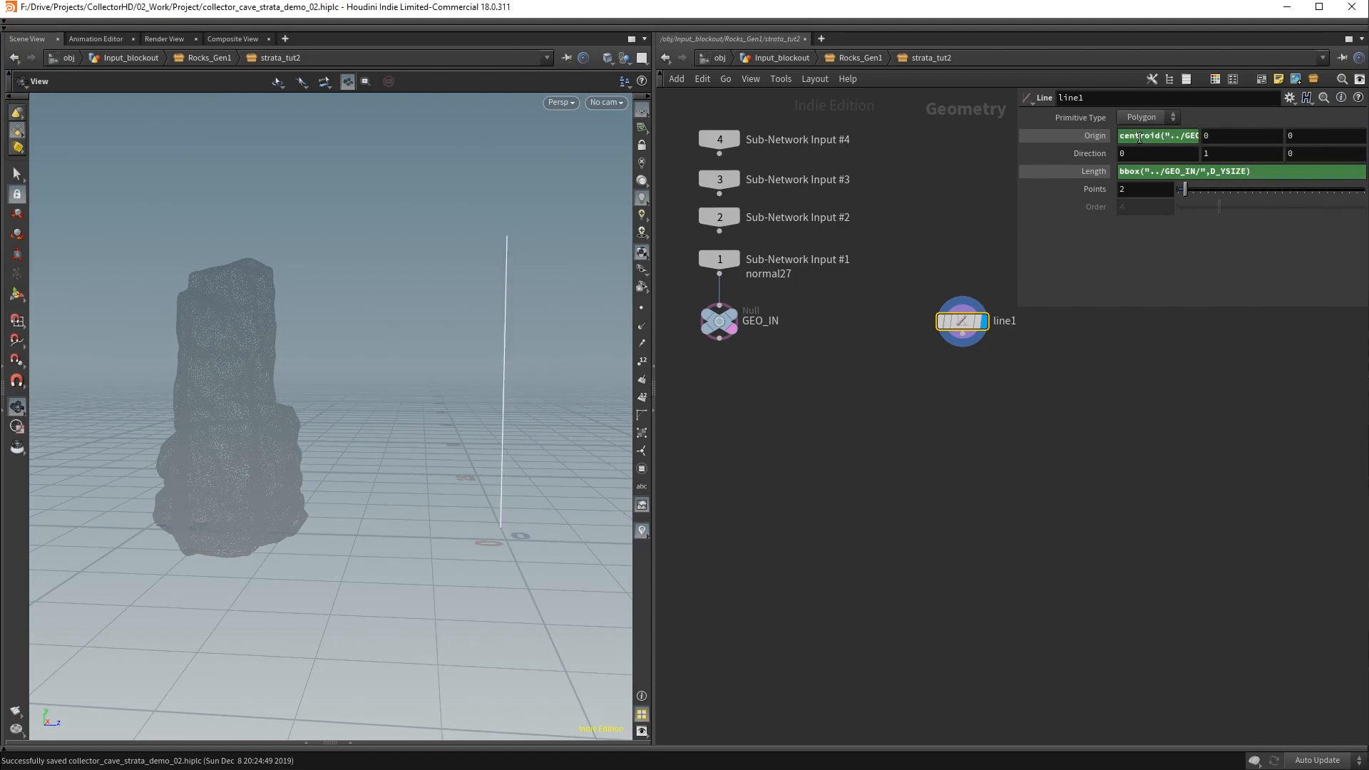
pyautogui.doubleClick(1313, 129)
pyautogui.hotkey('ctrl', 'v')
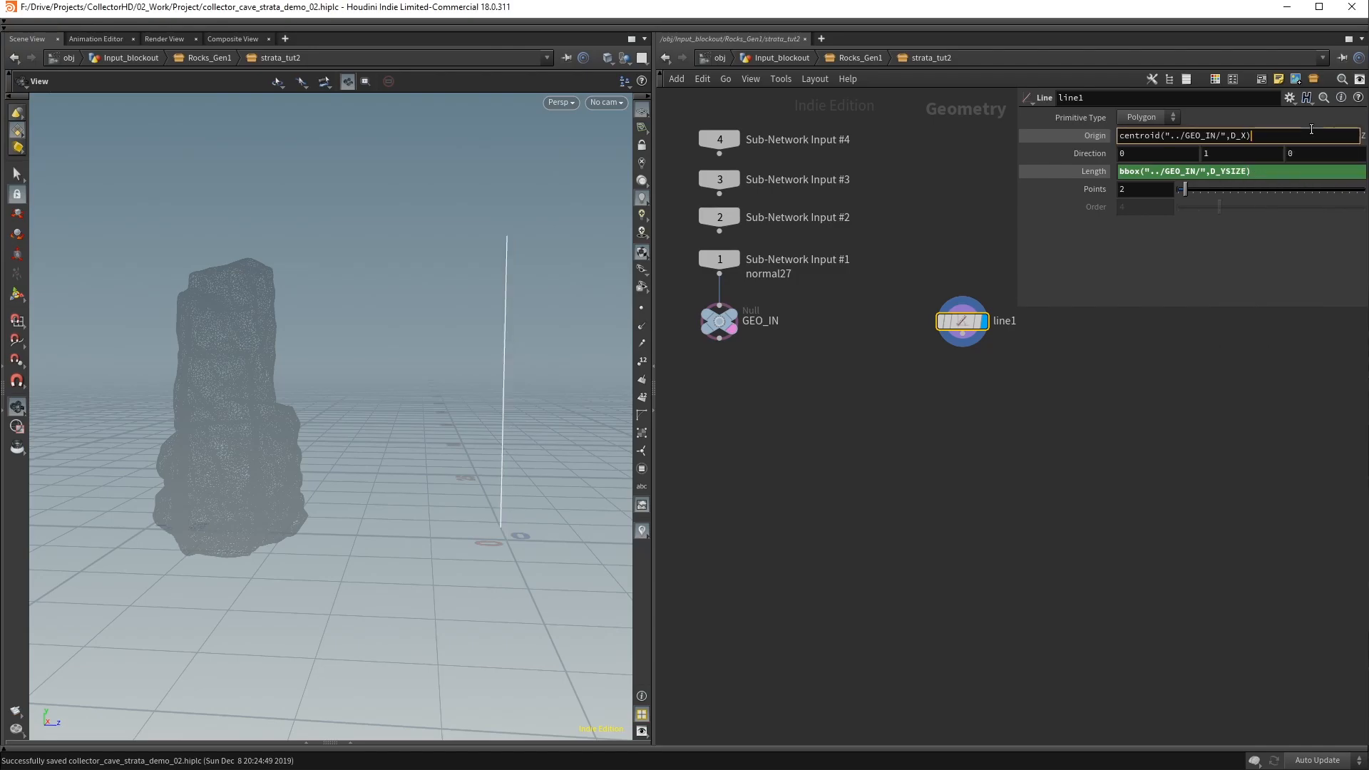
pyautogui.write('Z')
pyautogui.press('Return')
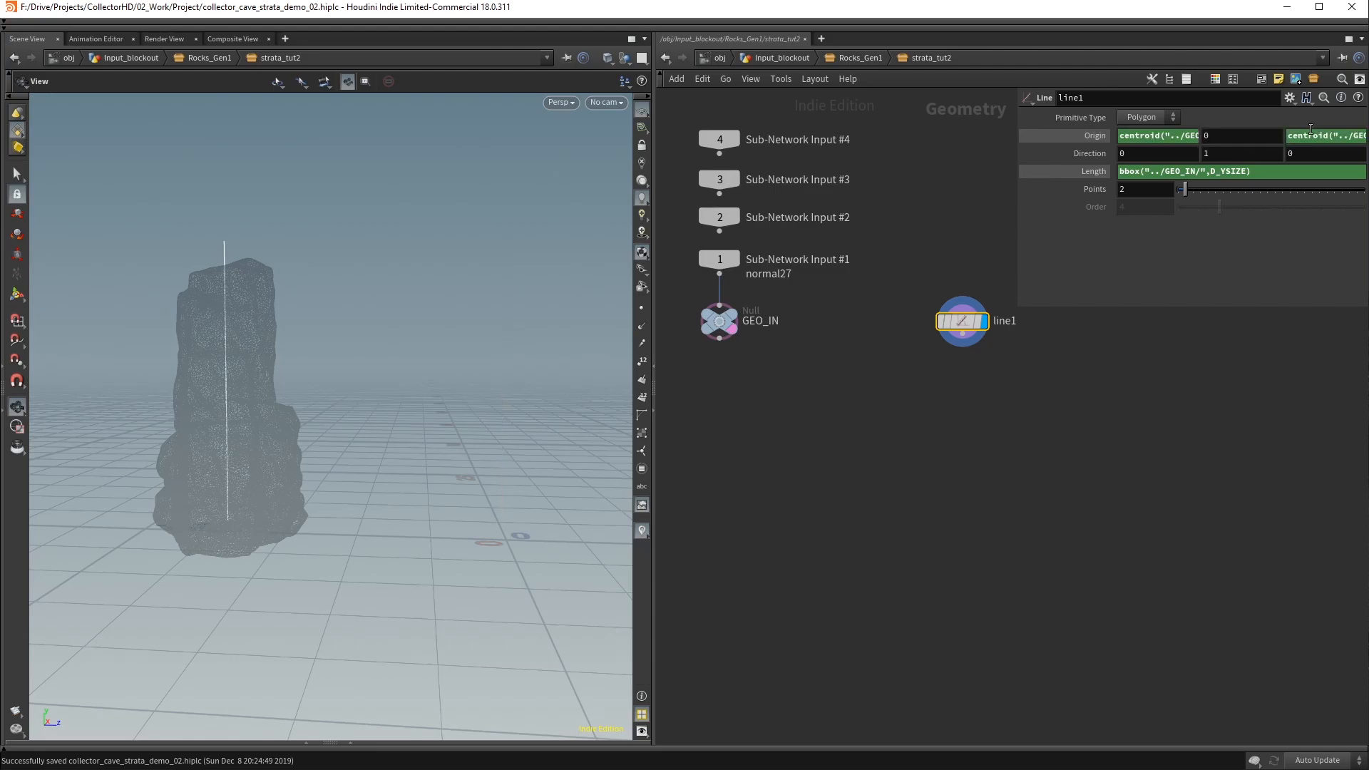
# Set the line's Y origin to the expression centroid("../GEO_IN/",D_Y)
pyautogui.moveTo(245, 388); pyautogui.dragTo(260, 357)
pyautogui.moveTo(260, 358); pyautogui.dragTo(254, 366, button='right')
pyautogui.moveTo(254, 366); pyautogui.dragTo(319, 368, button='middle')
pyautogui.moveTo(320, 367)
pyautogui.mouseDown(button='right')
pyautogui.moveTo(311, 383)
pyautogui.moveTo(330, 392)
pyautogui.mouseUp(button='right')
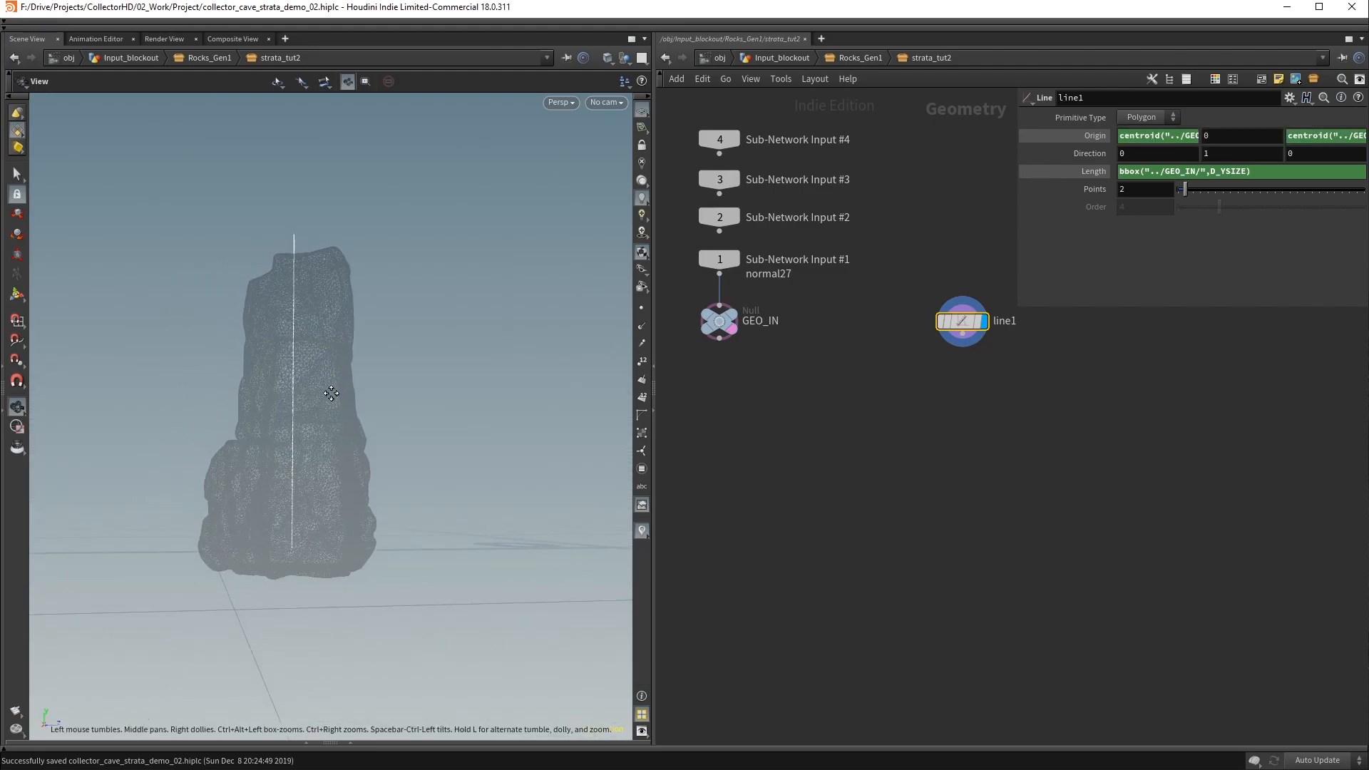
pyautogui.click(1234, 134)
pyautogui.hotkey('ctrl', 'v')
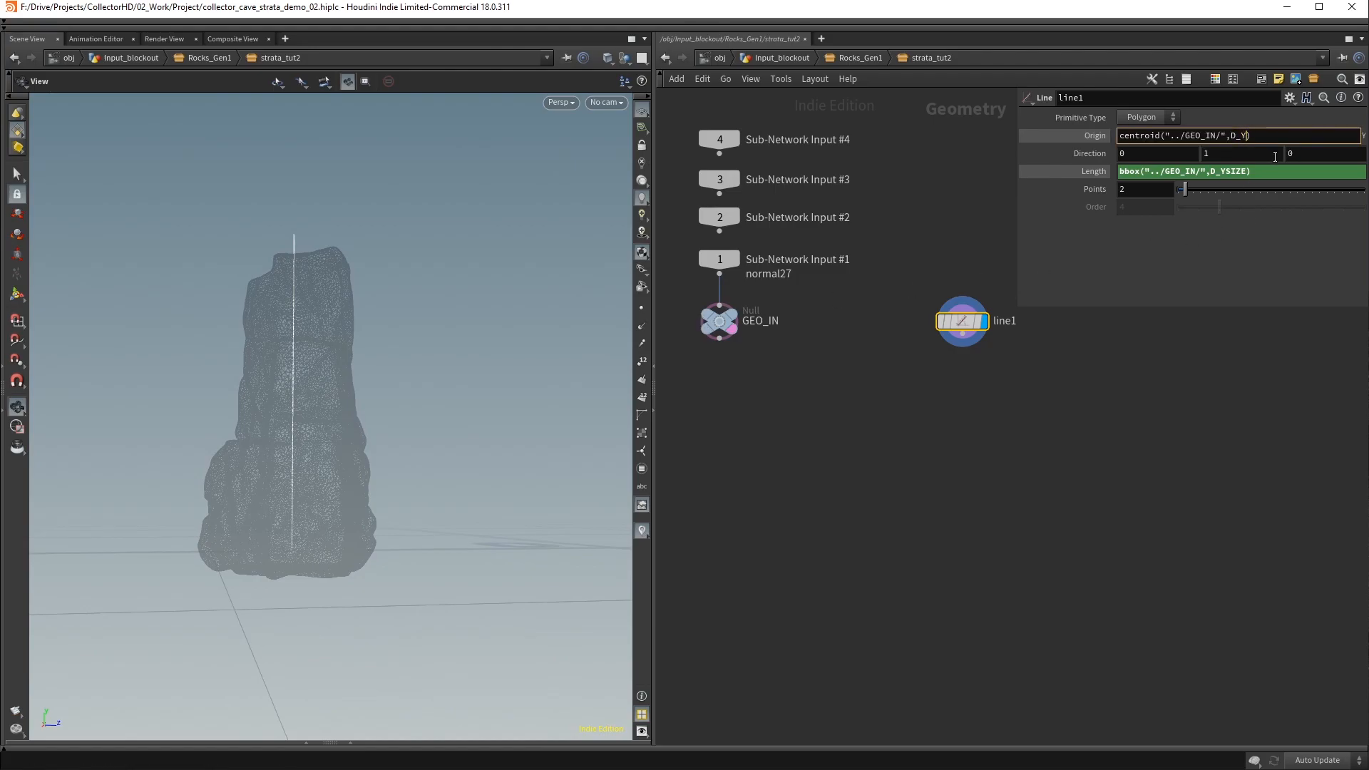
pyautogui.press('Return')
# Subtract half of bbox("../GEO_IN/",D_YSIZE) from the line's Y origin expression so the line starts at the rock's base
pyautogui.moveTo(306, 332); pyautogui.dragTo(312, 331)
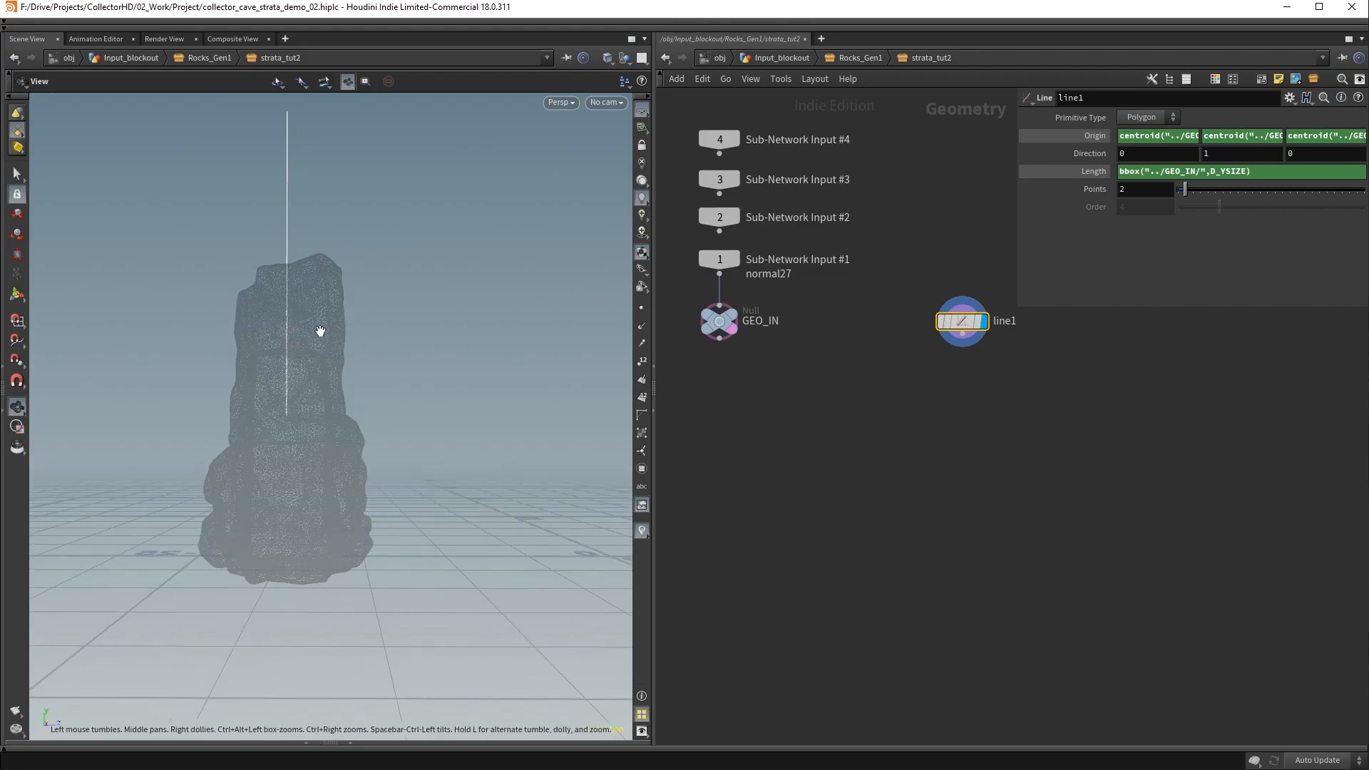
pyautogui.moveTo(312, 331); pyautogui.dragTo(343, 365, button='middle')
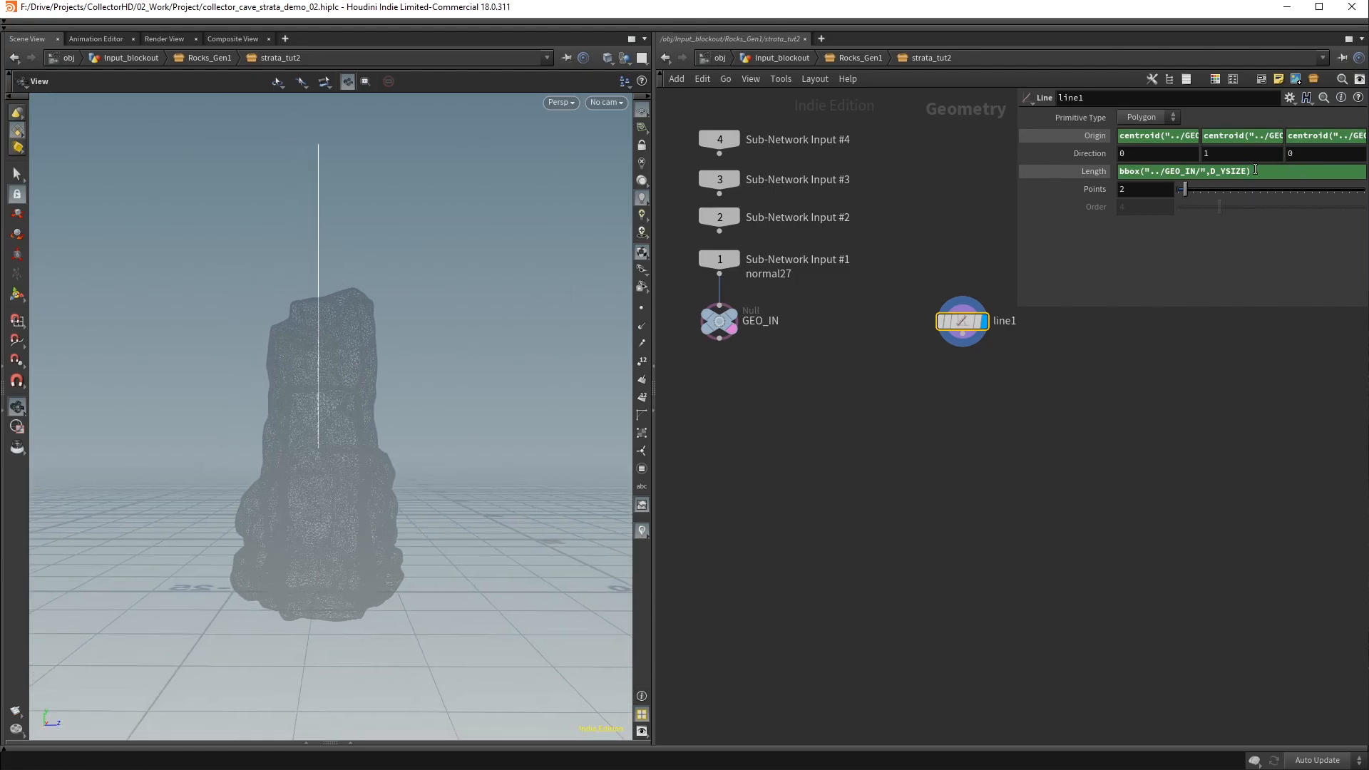
pyautogui.moveTo(1256, 173); pyautogui.dragTo(1126, 167)
pyautogui.hotkey('ctrl', 'c')
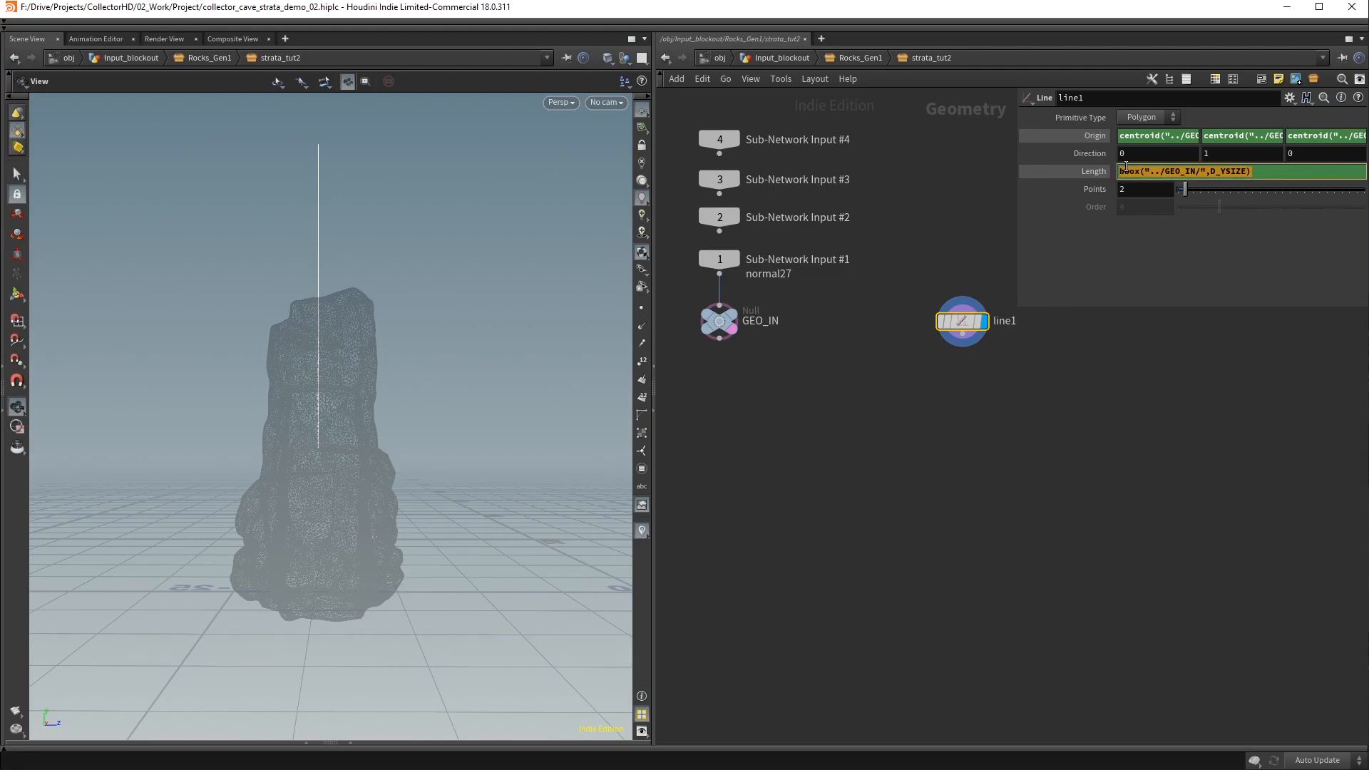
pyautogui.click(1221, 134)
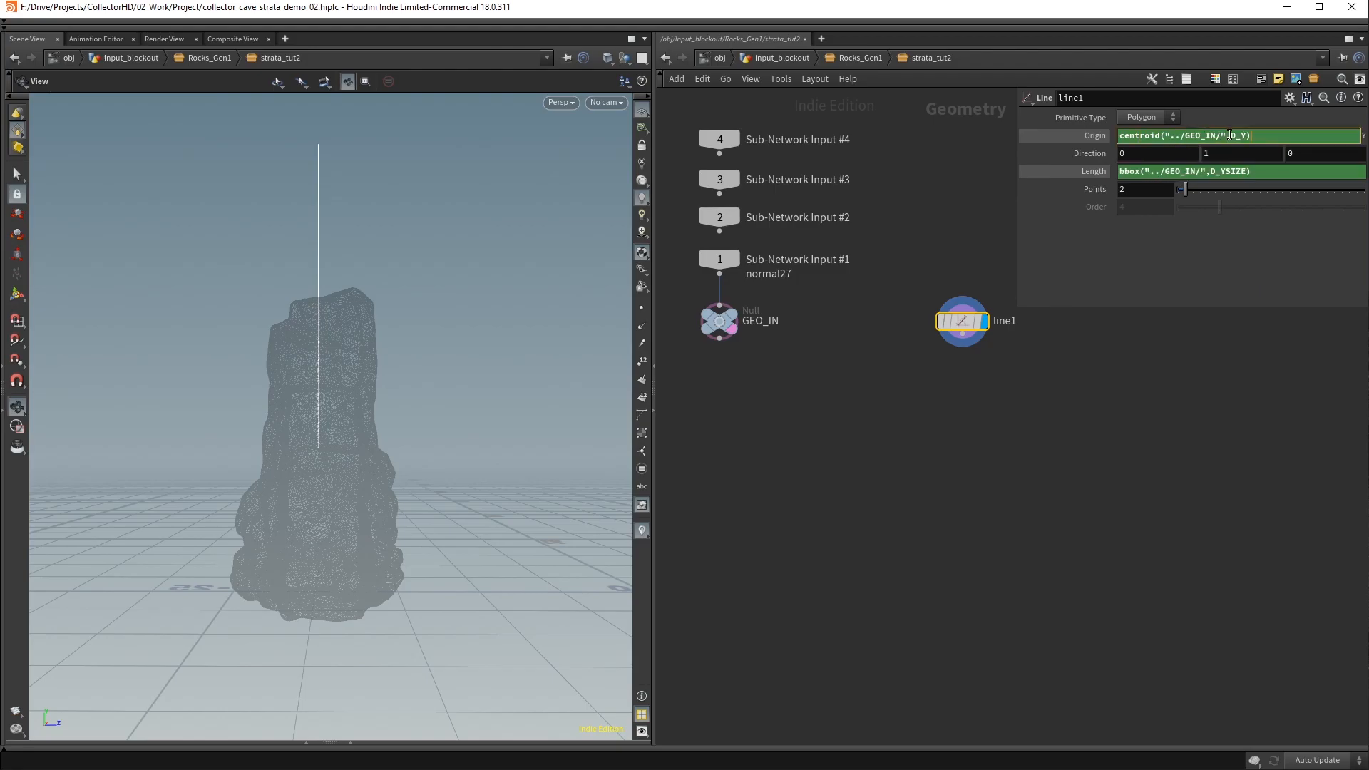
pyautogui.write('-')
pyautogui.hotkey('ctrl', 'v')
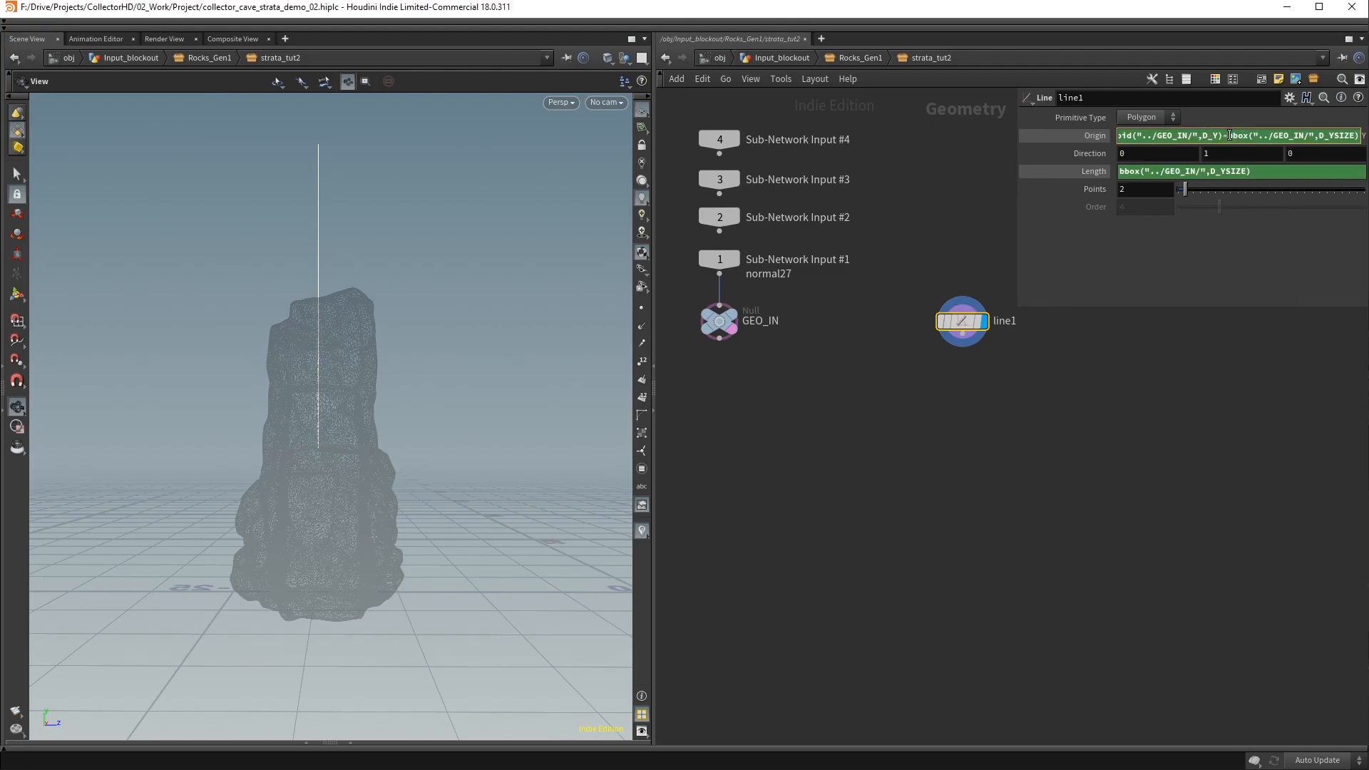
pyautogui.press('Return')
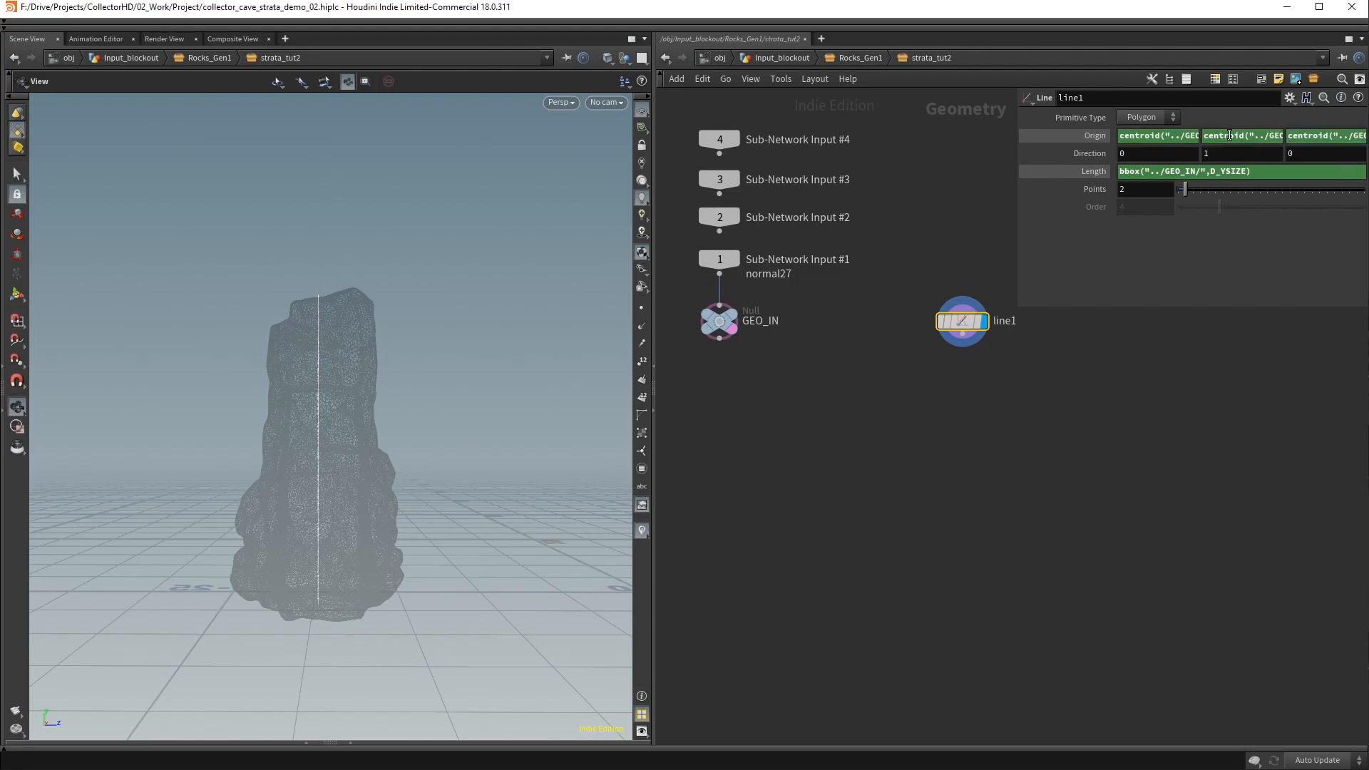
pyautogui.moveTo(342, 322); pyautogui.dragTo(477, 328)
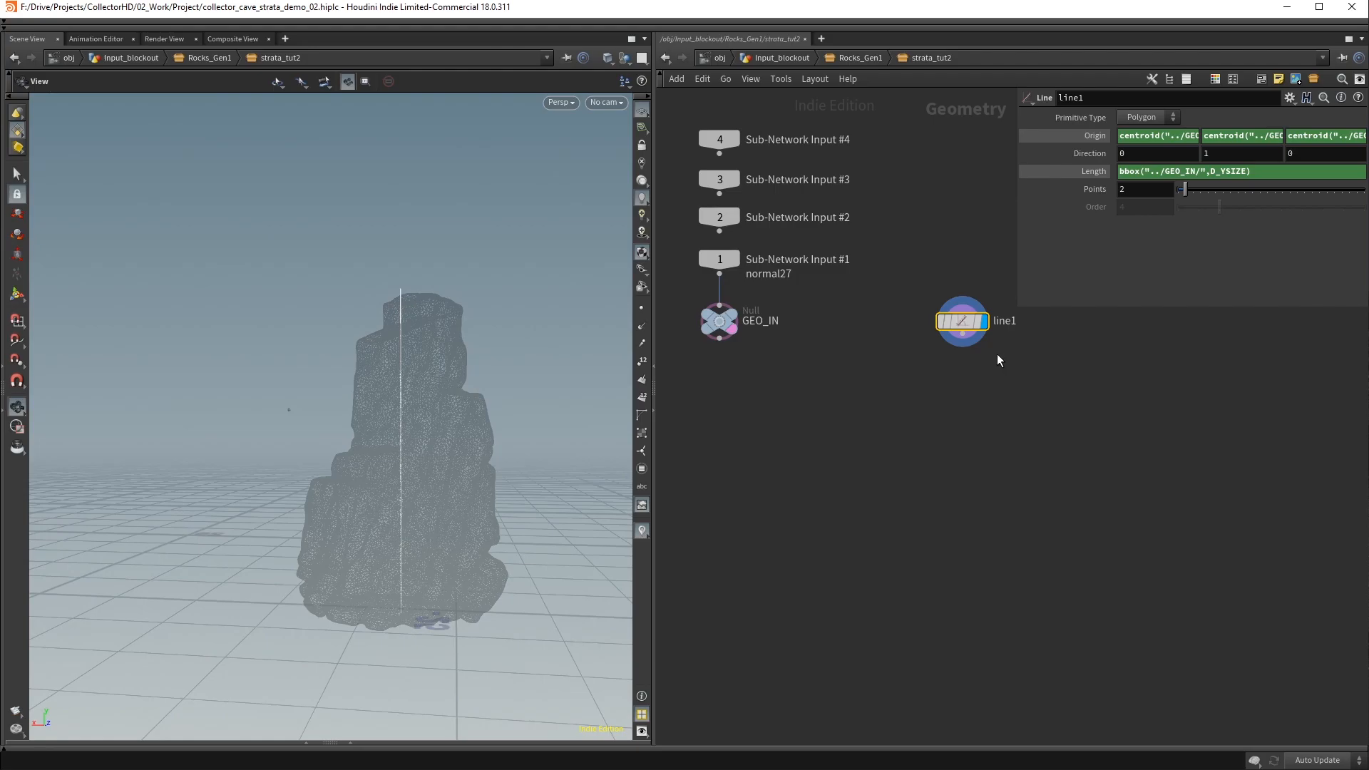
# Add a Scatter node below line1, connect the line to it and display it
pyautogui.press('Tab')
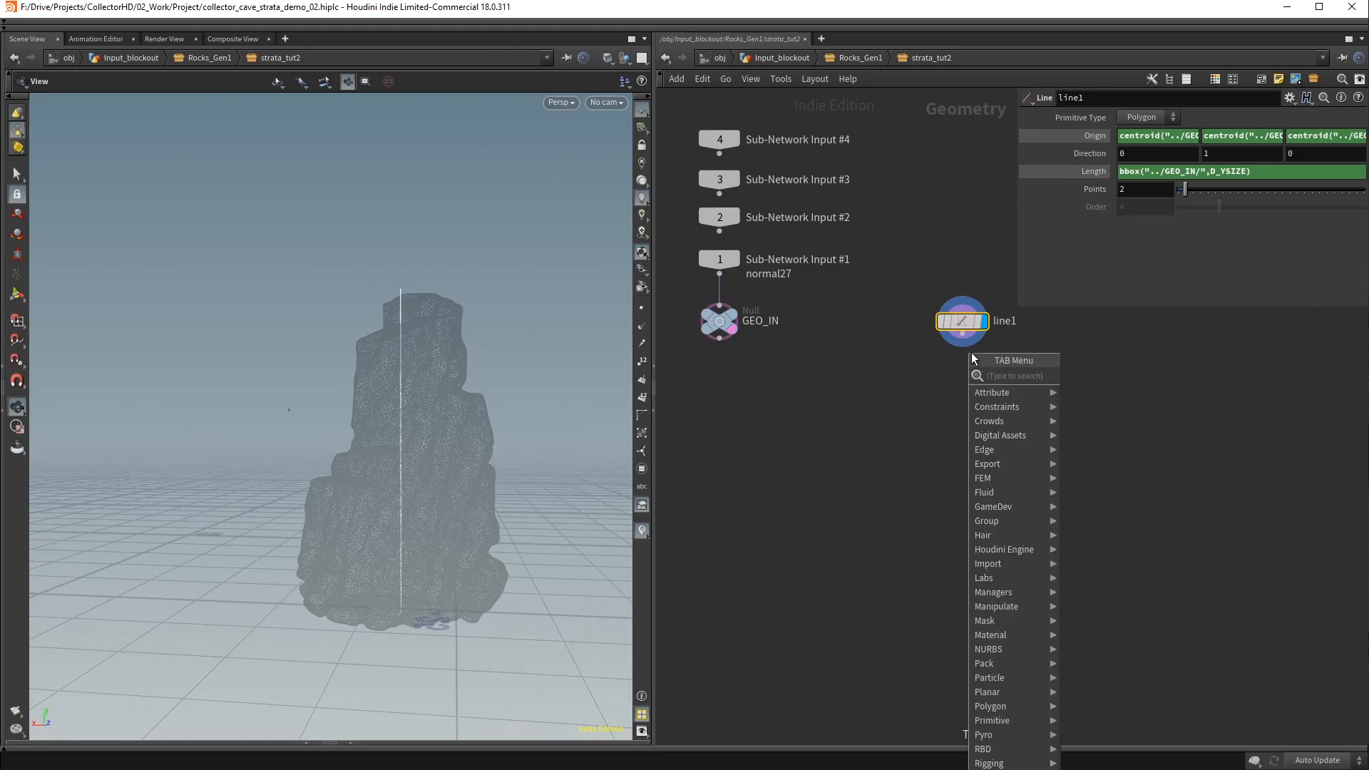
pyautogui.write('scatte')
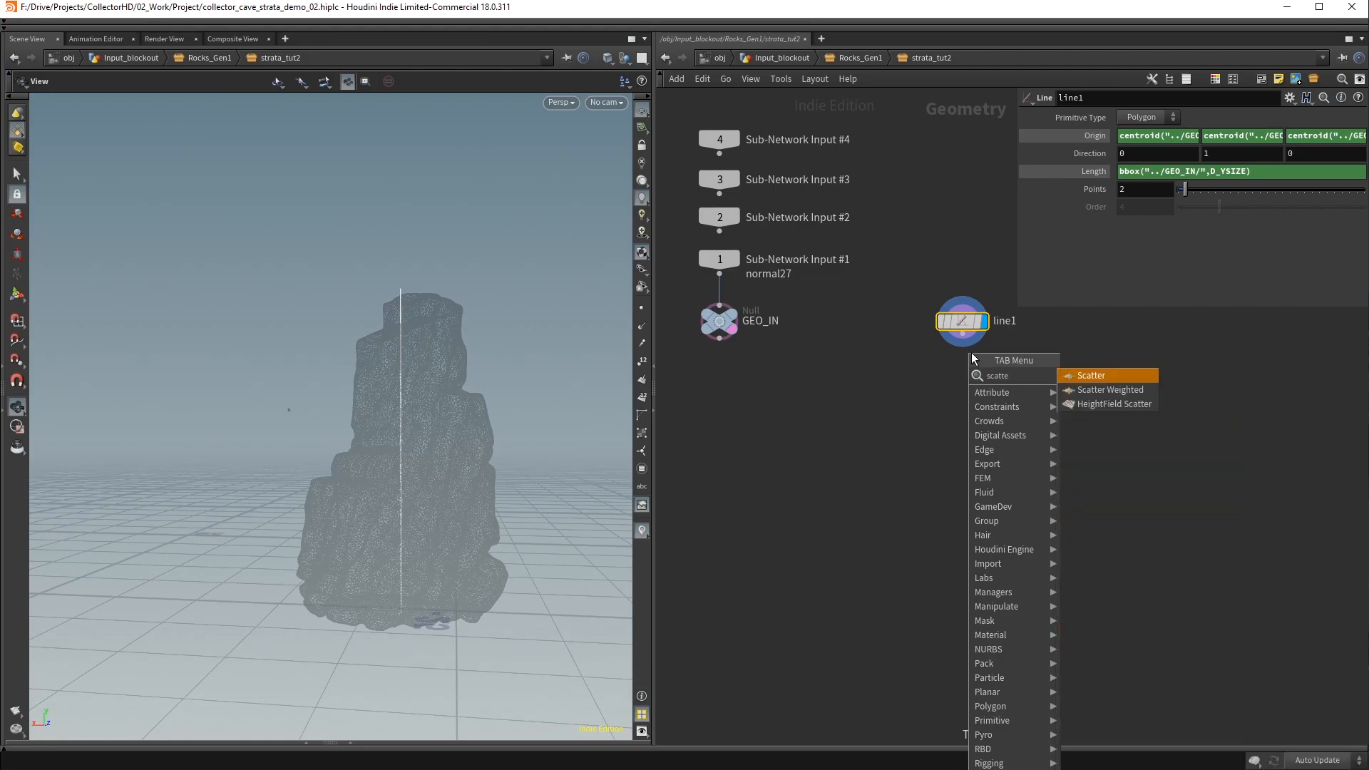
pyautogui.press('Return')
pyautogui.click(963, 390)
pyautogui.moveTo(963, 334); pyautogui.dragTo(962, 377)
pyautogui.click(984, 388)
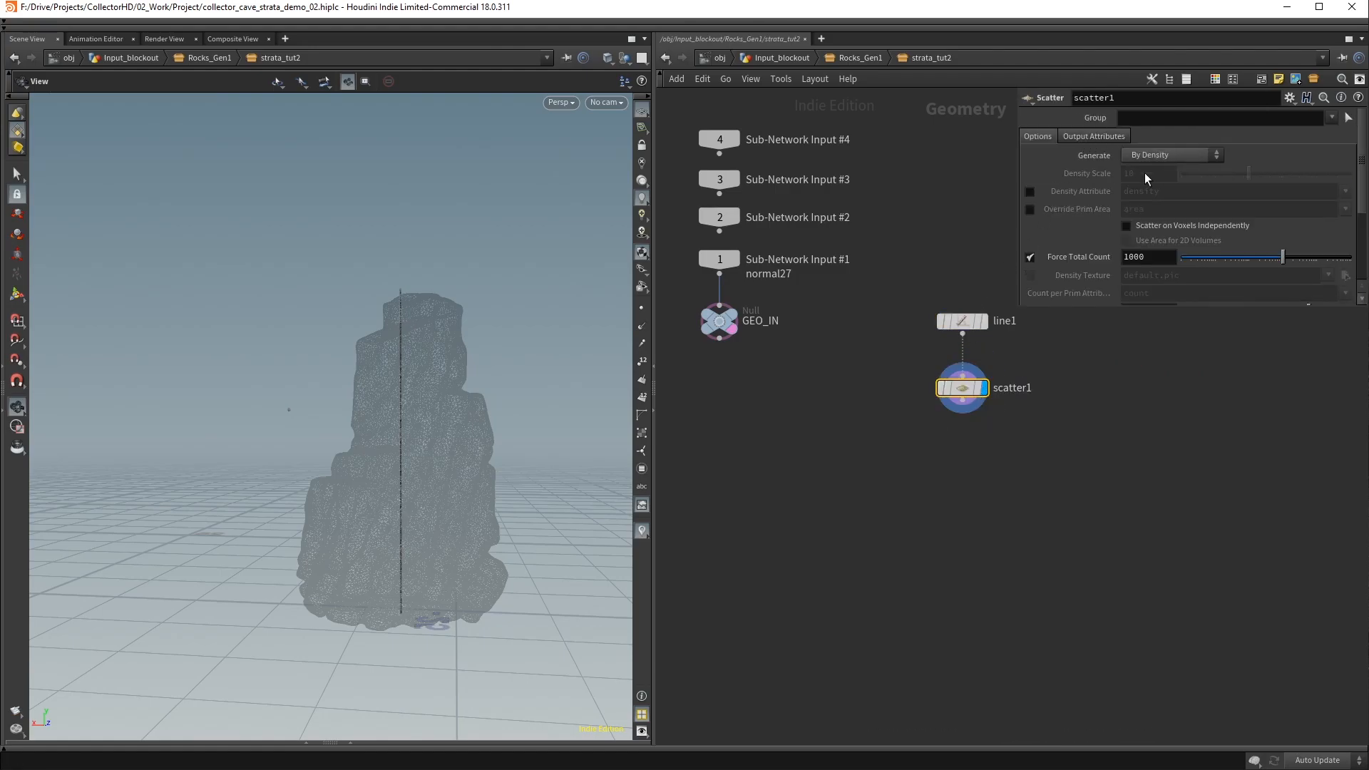
# Set the scatter's Force Total Count to 25 and check the point distribution along the rock
pyautogui.doubleClick(1134, 256)
pyautogui.write('25')
pyautogui.press('Return')
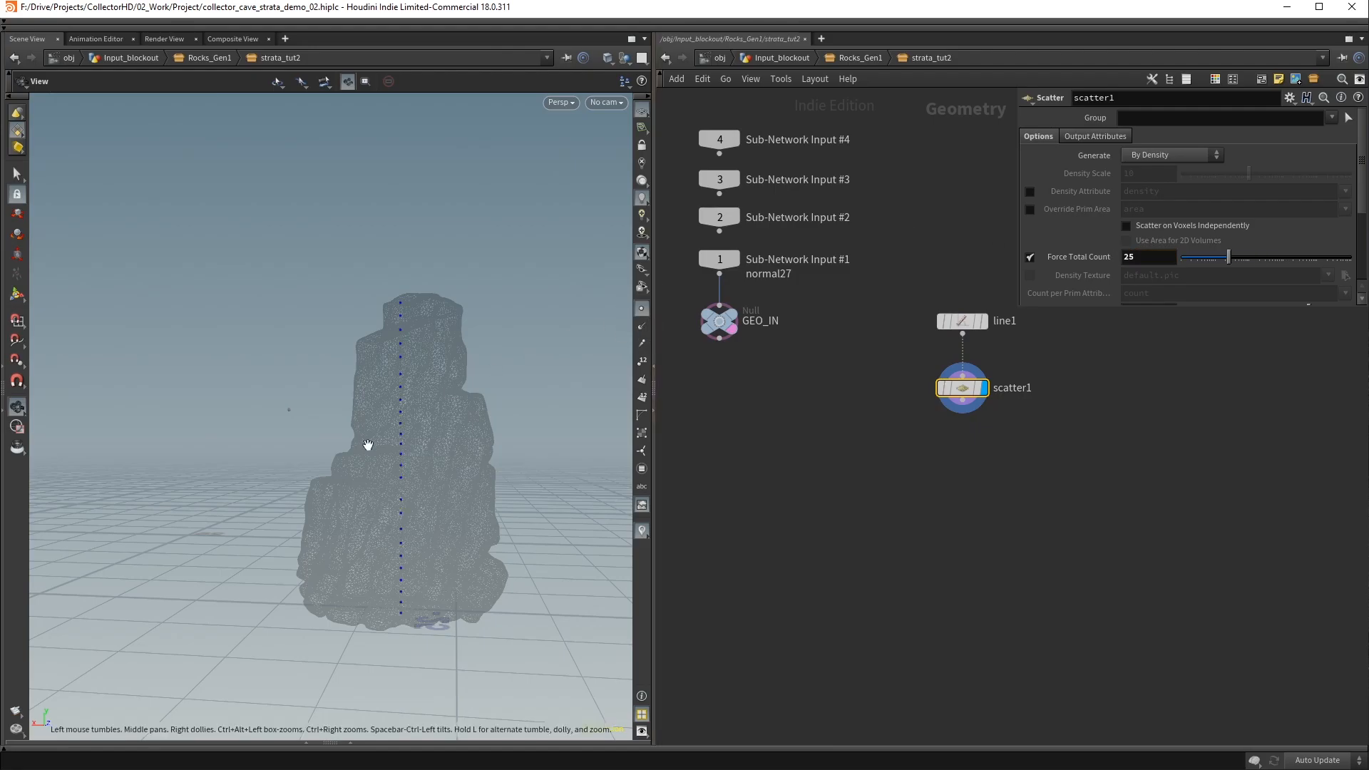
pyautogui.scroll(4, 391, 428)
pyautogui.moveTo(471, 425); pyautogui.dragTo(462, 412)
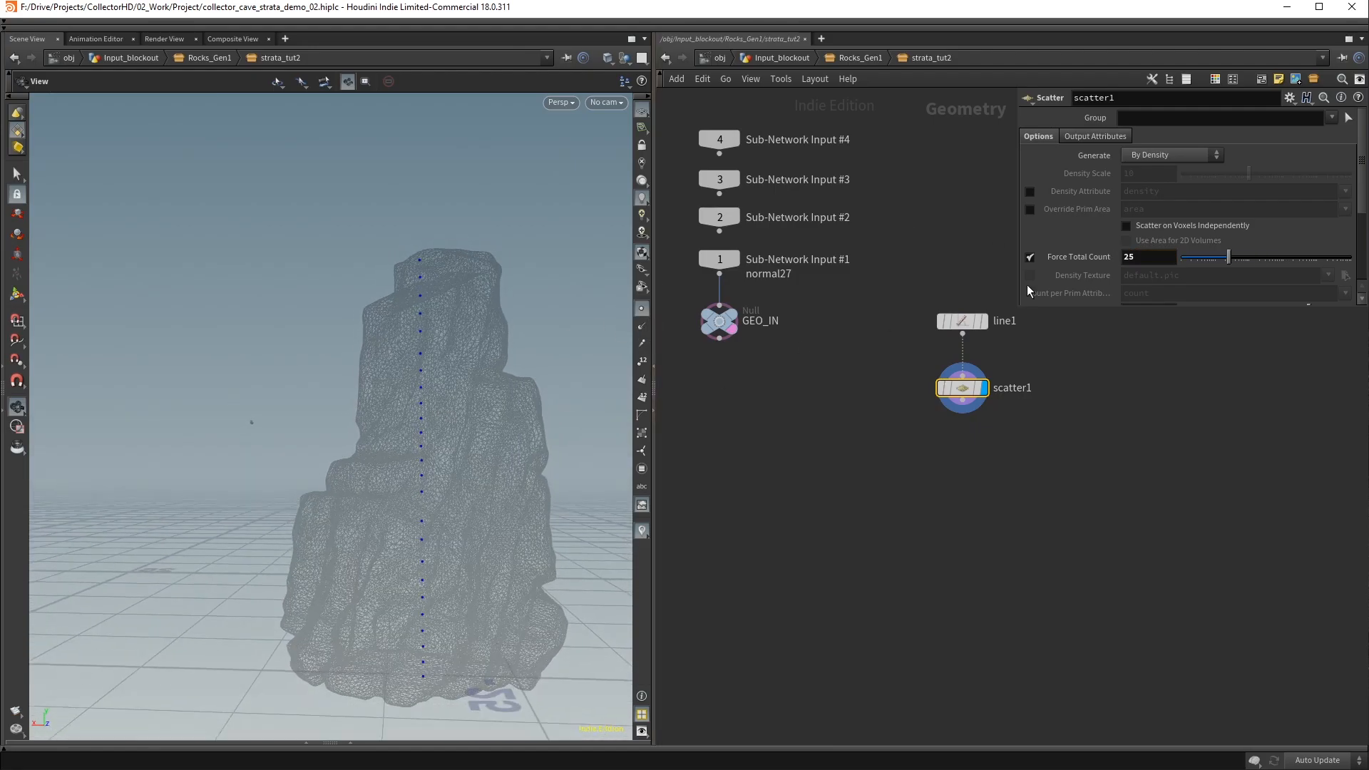
# Set the scatter's Relax Iterations to 1 and check the less even point spacing along the rock
pyautogui.moveTo(1151, 309); pyautogui.dragTo(1161, 503)
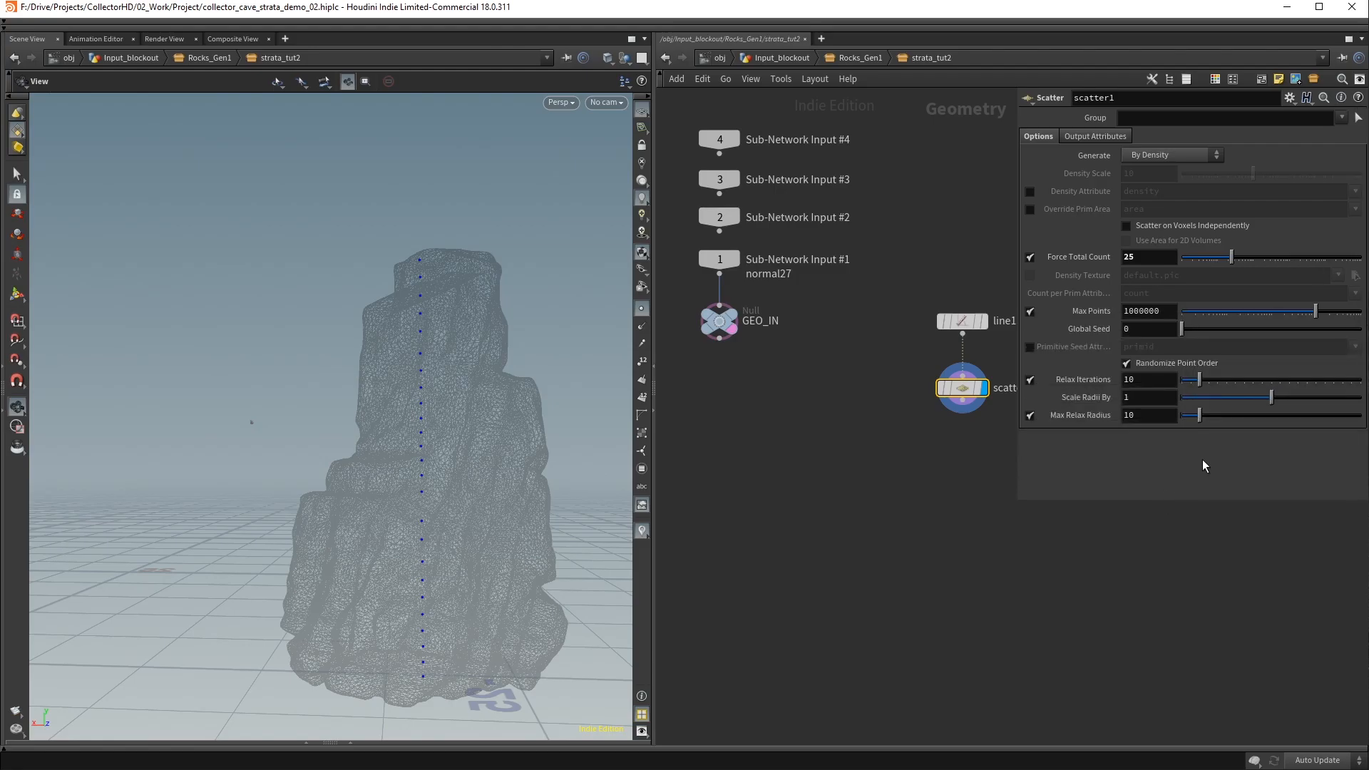
pyautogui.doubleClick(1175, 379)
pyautogui.write('1')
pyautogui.press('Return')
pyautogui.moveTo(1018, 500); pyautogui.dragTo(1038, 464)
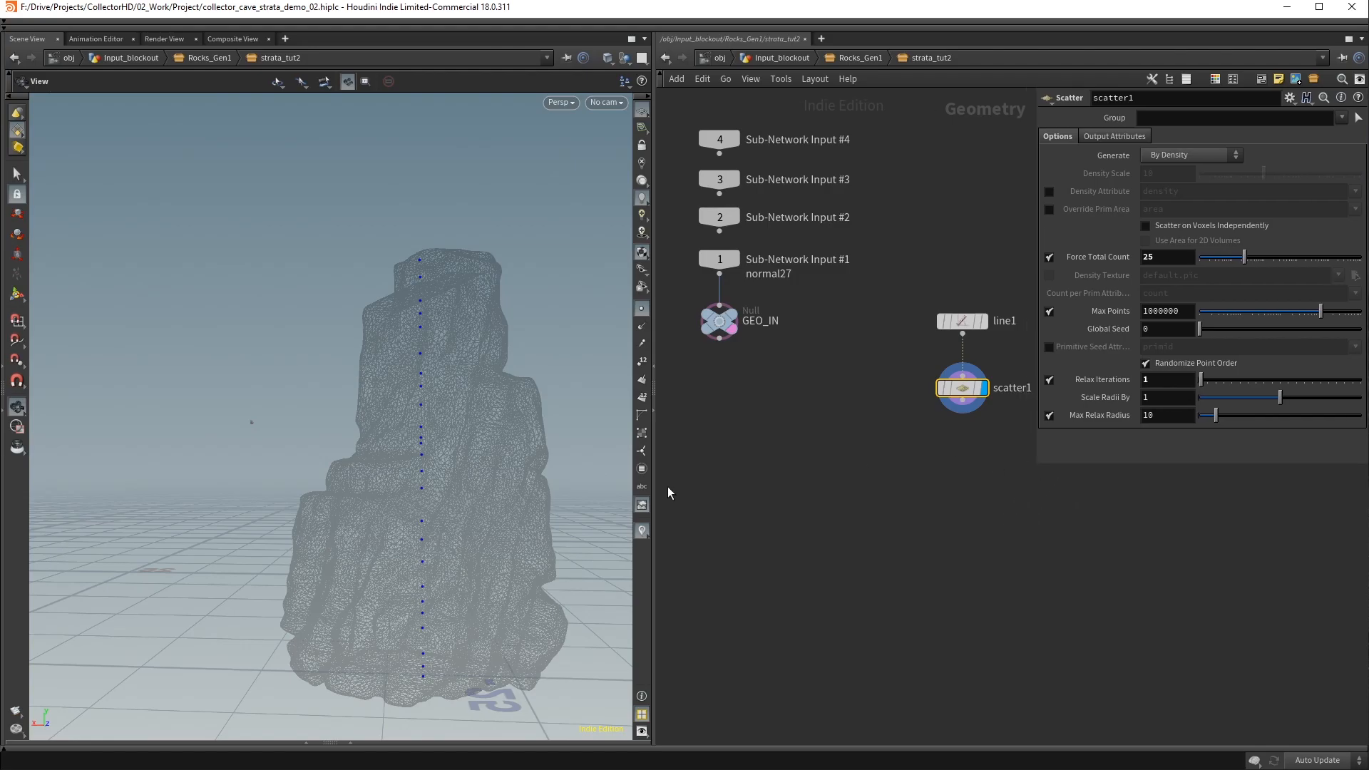
pyautogui.moveTo(655, 485); pyautogui.dragTo(547, 471)
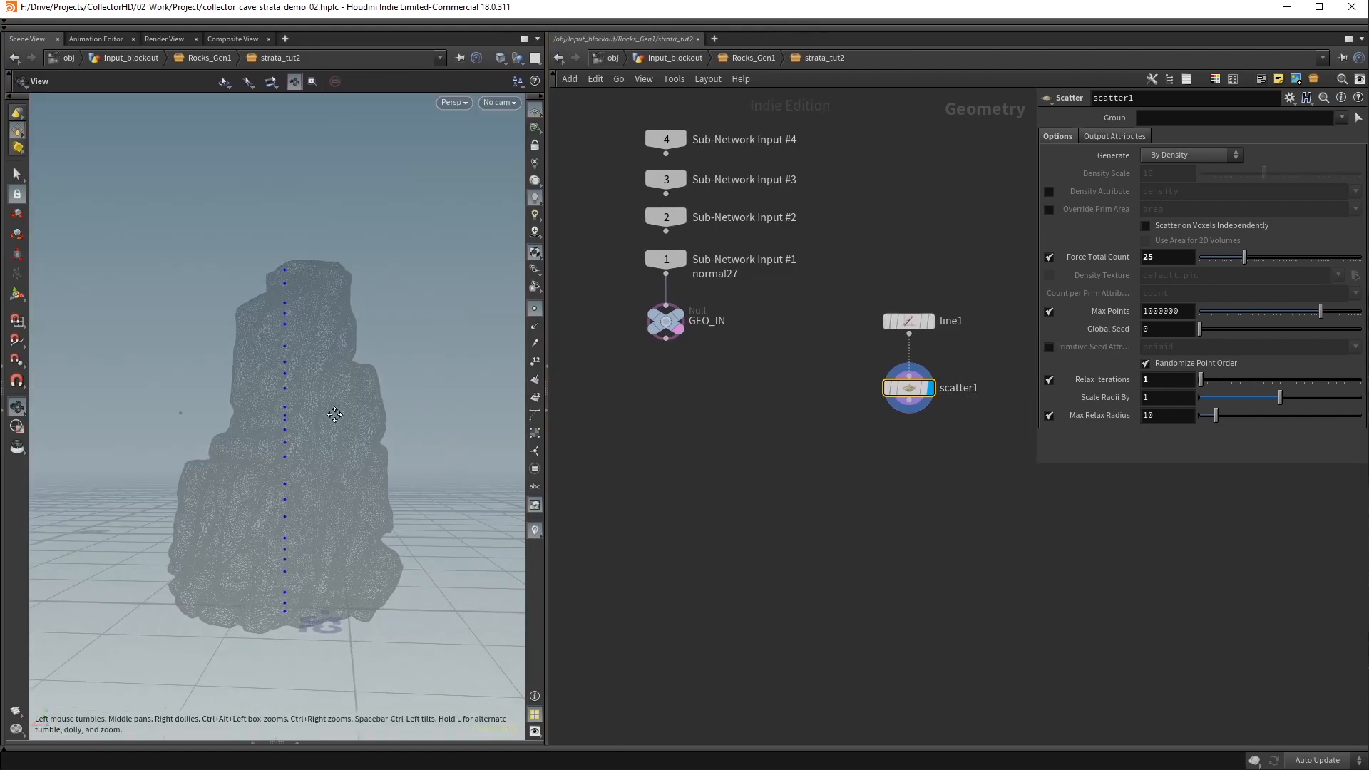
pyautogui.moveTo(344, 417); pyautogui.dragTo(318, 404, button='middle')
pyautogui.moveTo(318, 403); pyautogui.dragTo(306, 404)
# Add a Fuse node below scatter1, connect the scatter to its first input and display it
pyautogui.moveTo(967, 445)
pyautogui.mouseDown(button='middle')
pyautogui.moveTo(954, 414)
pyautogui.moveTo(949, 454)
pyautogui.mouseUp(button='middle')
pyautogui.moveTo(816, 294); pyautogui.dragTo(947, 515)
pyautogui.moveTo(888, 400); pyautogui.dragTo(890, 343)
pyautogui.click(853, 403)
pyautogui.press('Tab')
pyautogui.write('fuse')
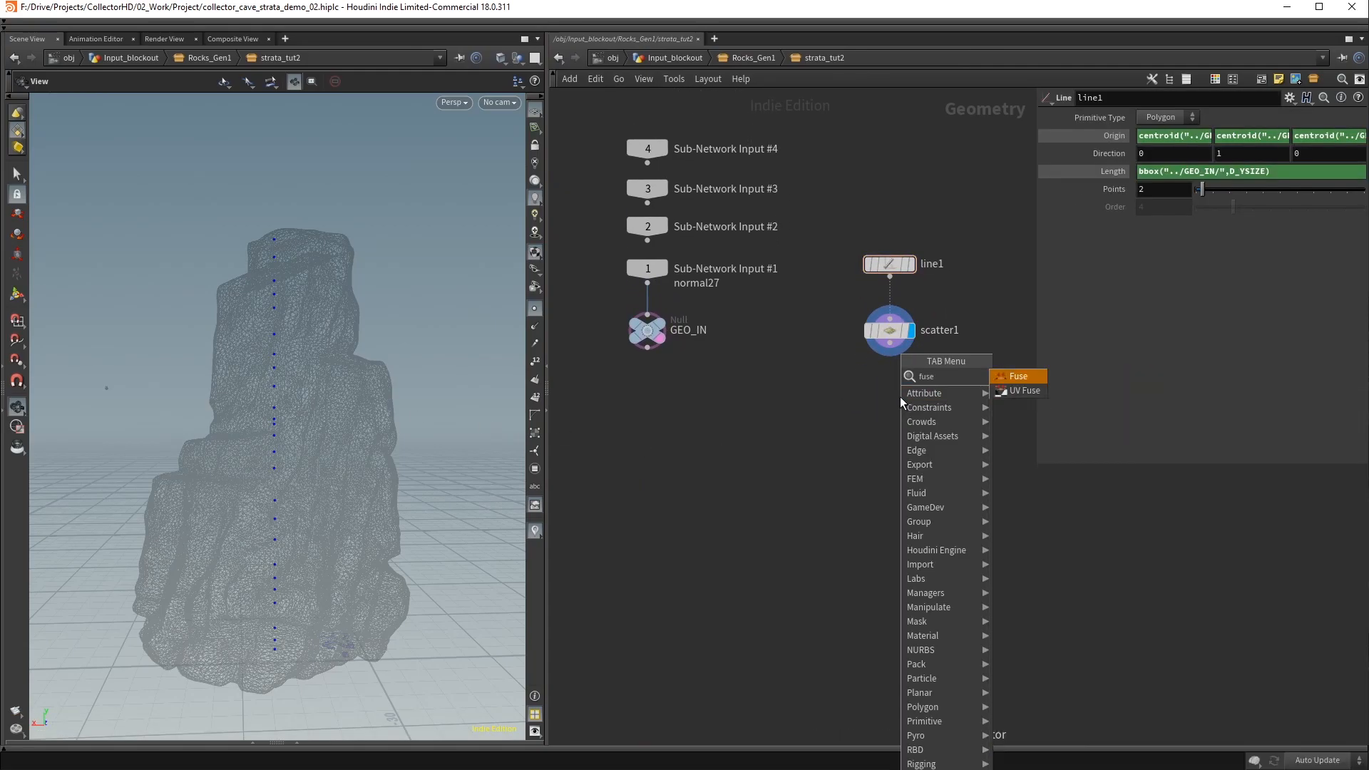
pyautogui.press('Return')
pyautogui.click(893, 394)
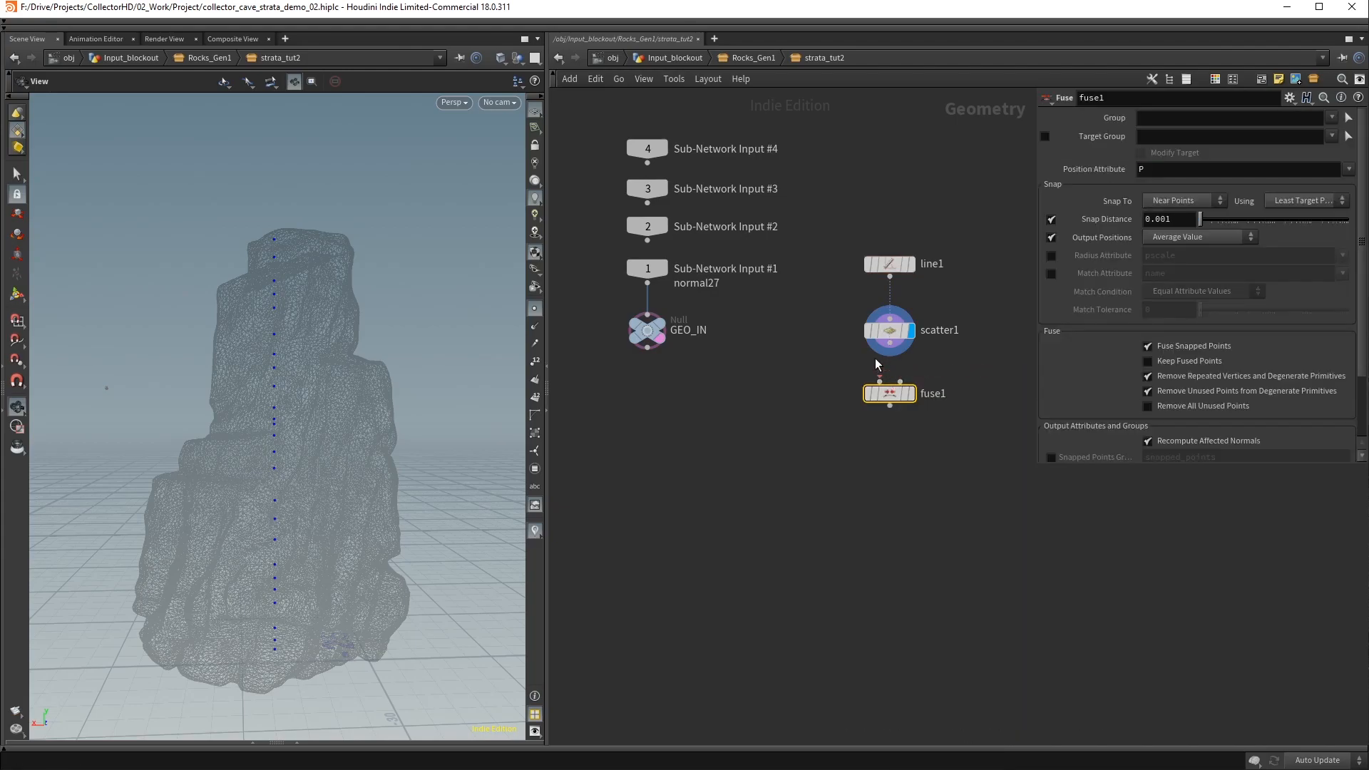
pyautogui.moveTo(890, 344); pyautogui.dragTo(881, 379)
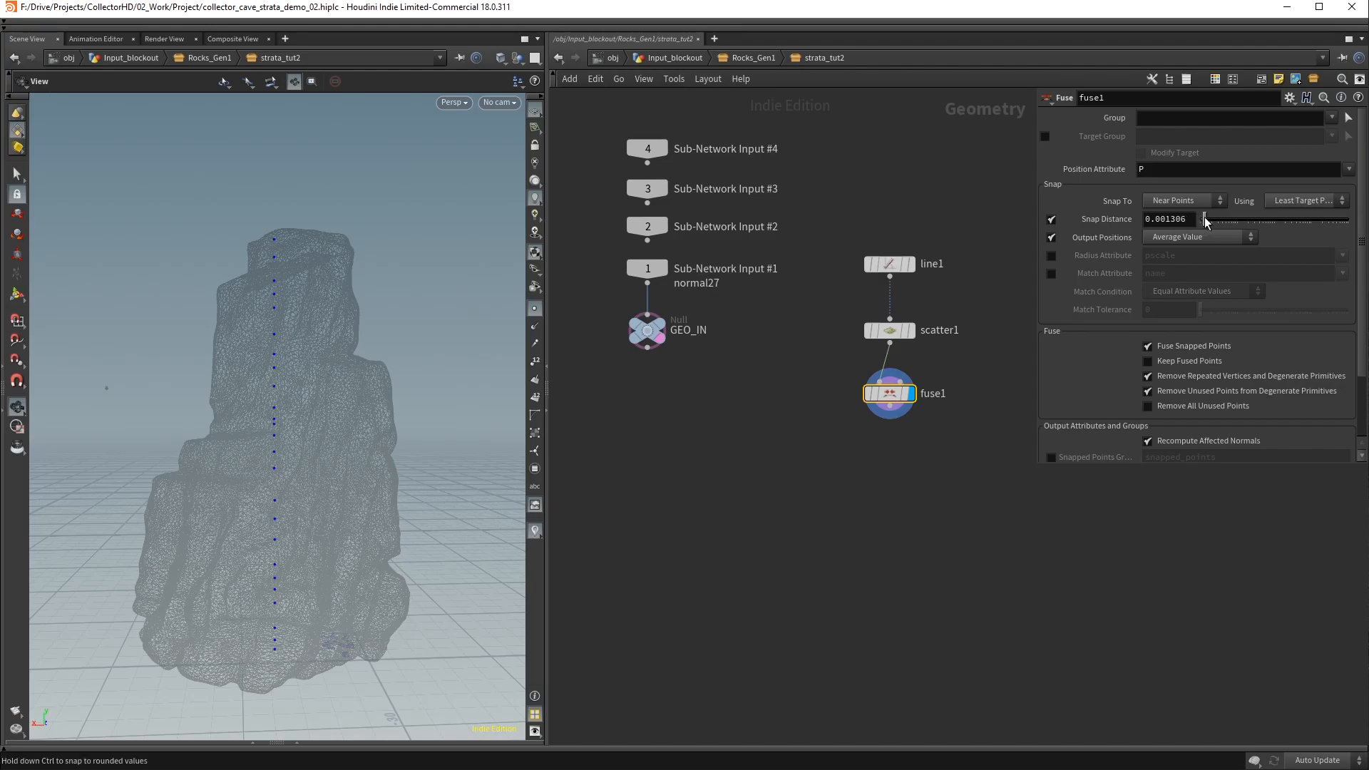
# Set the fuse's Snap Distance to 0.5 and view the points on the rock from the front
pyautogui.moveTo(1216, 220); pyautogui.dragTo(1299, 226)
pyautogui.moveTo(1189, 220); pyautogui.dragTo(1155, 219)
pyautogui.write('5')
pyautogui.press('Return')
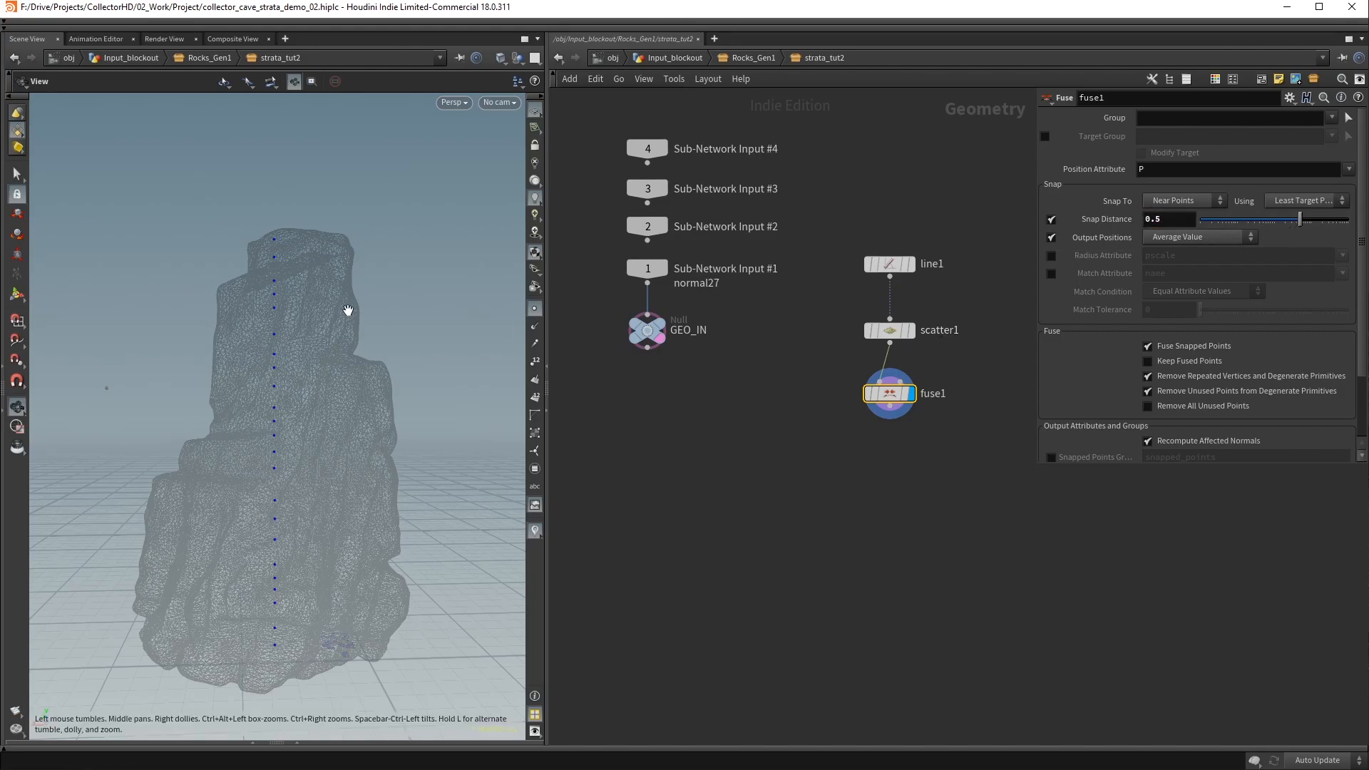
pyautogui.hotkey('space', '3')
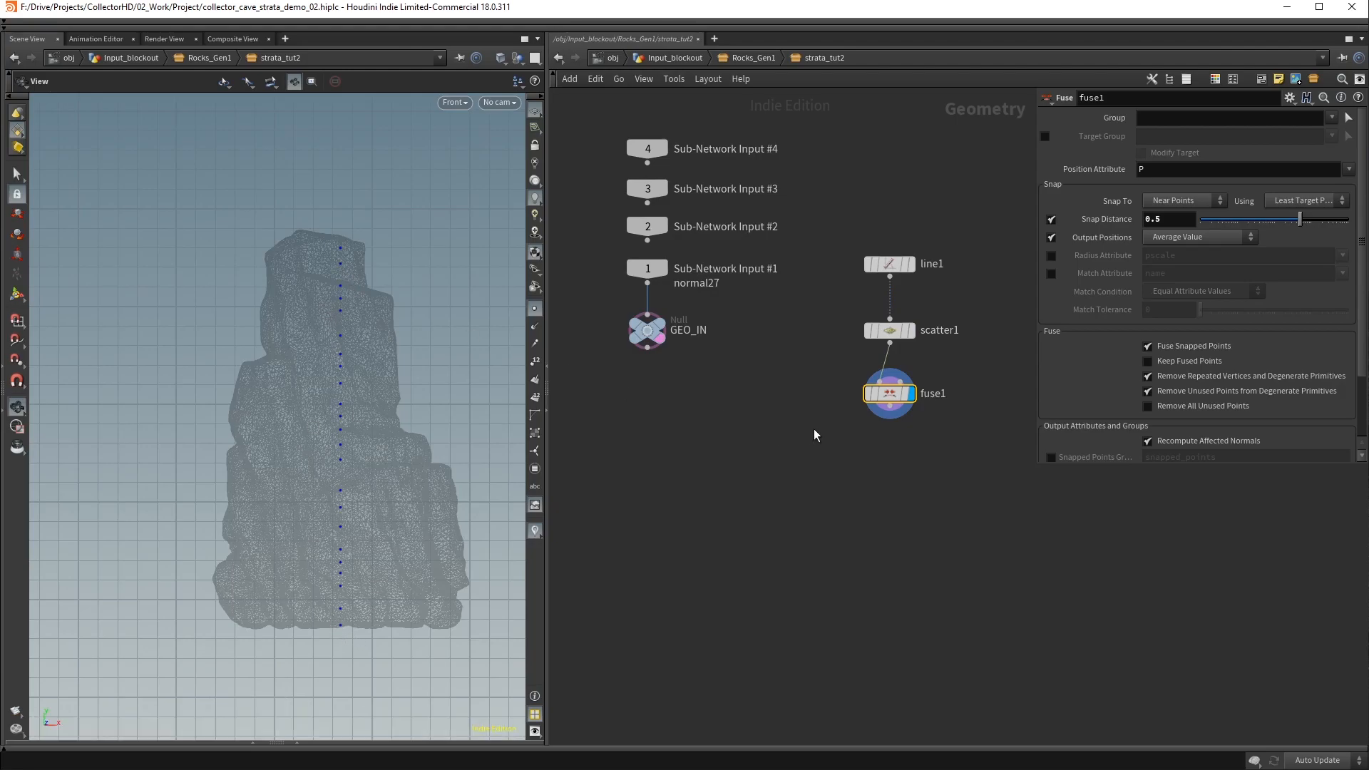
# Multiply line1's Length expression by 0.9 and reduce the bbox multiplier in its Y origin so the line starts slightly above the rock's base
pyautogui.moveTo(890, 334)
pyautogui.click(892, 263)
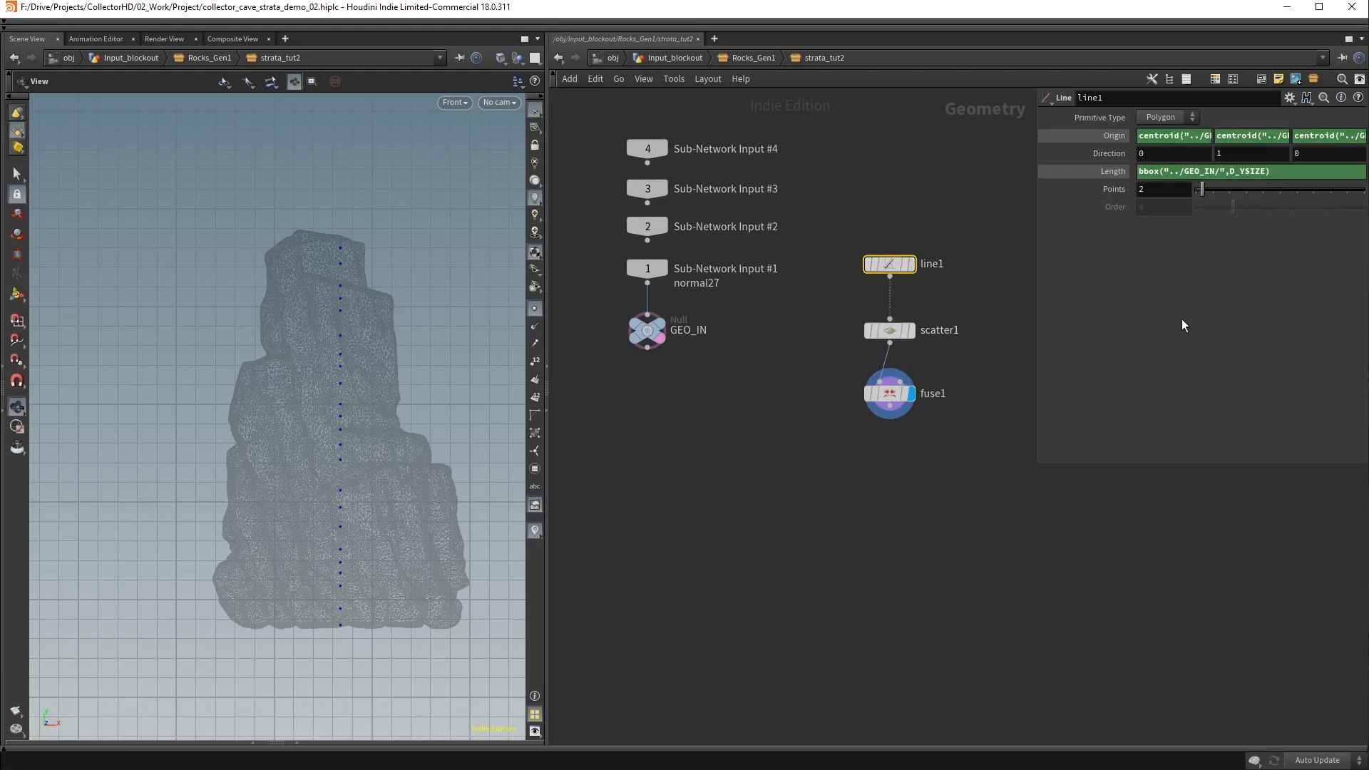
pyautogui.click(1282, 169)
pyautogui.write('*0.9')
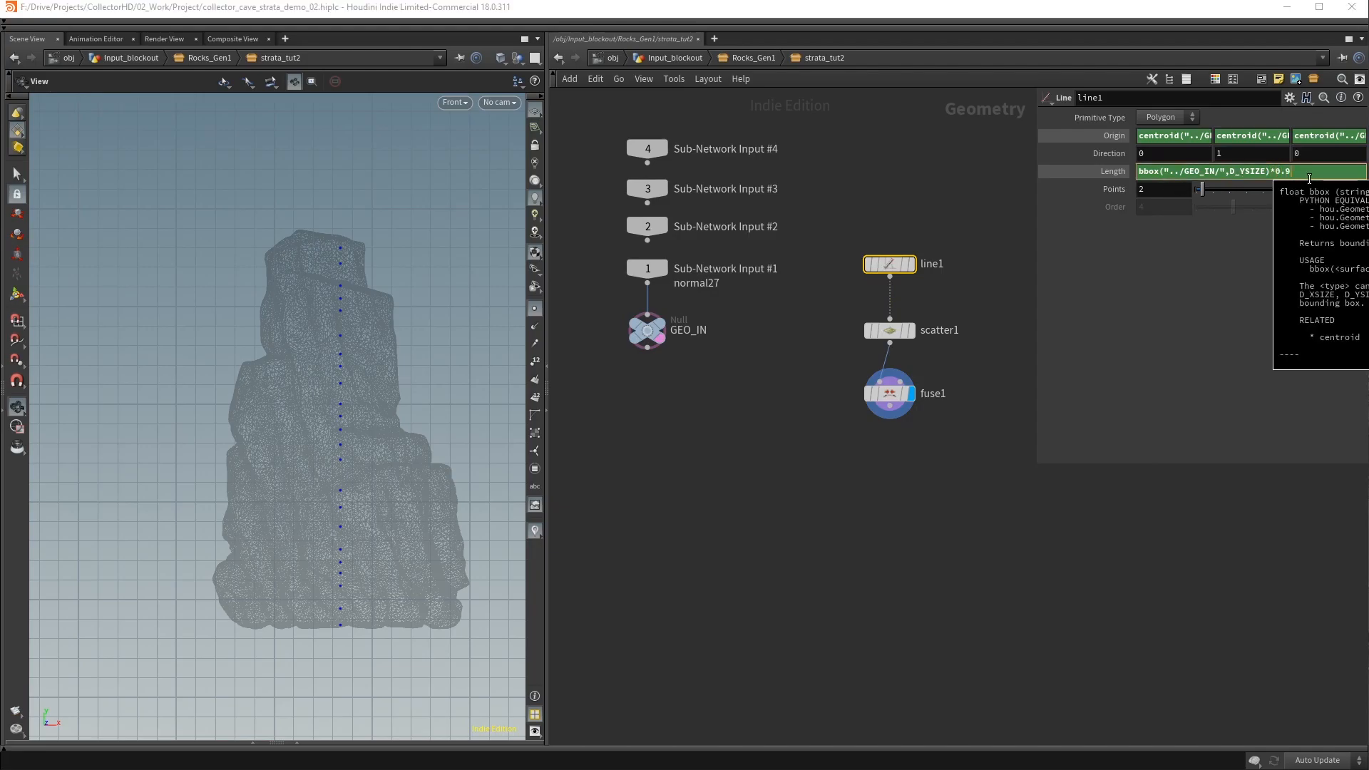
pyautogui.press('Return')
pyautogui.click(1267, 136)
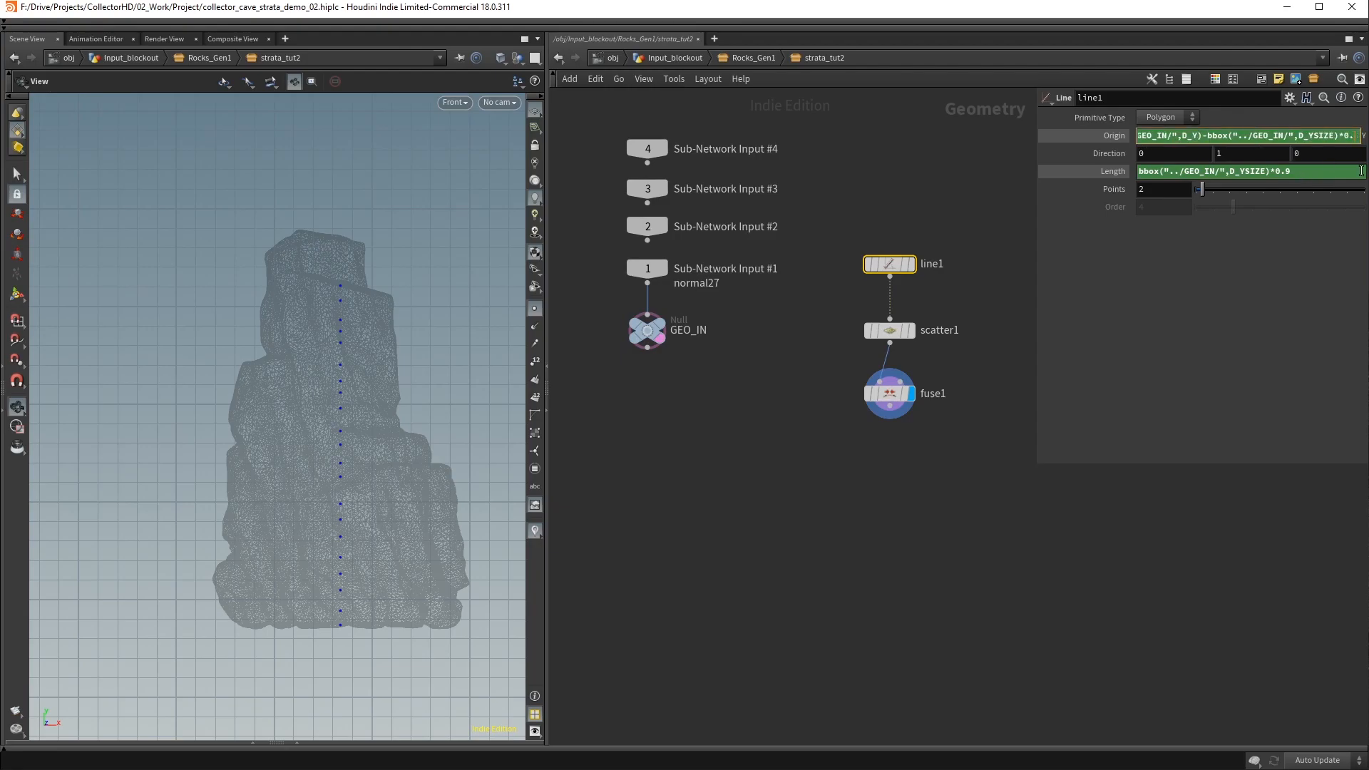
pyautogui.press('Return')
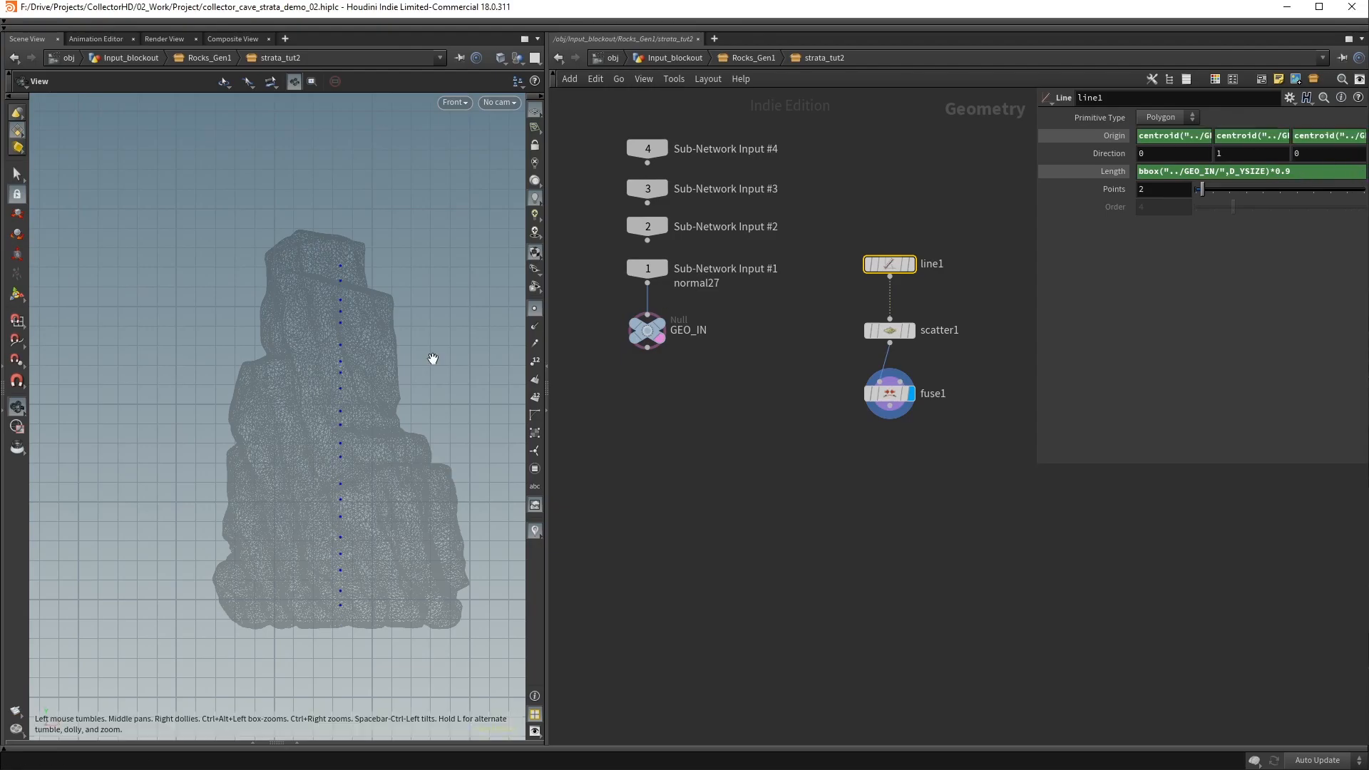
# Move the line, scatter and fuse nodes together to make room, and add a Grid node beside fuse1
pyautogui.moveTo(840, 213); pyautogui.dragTo(959, 441)
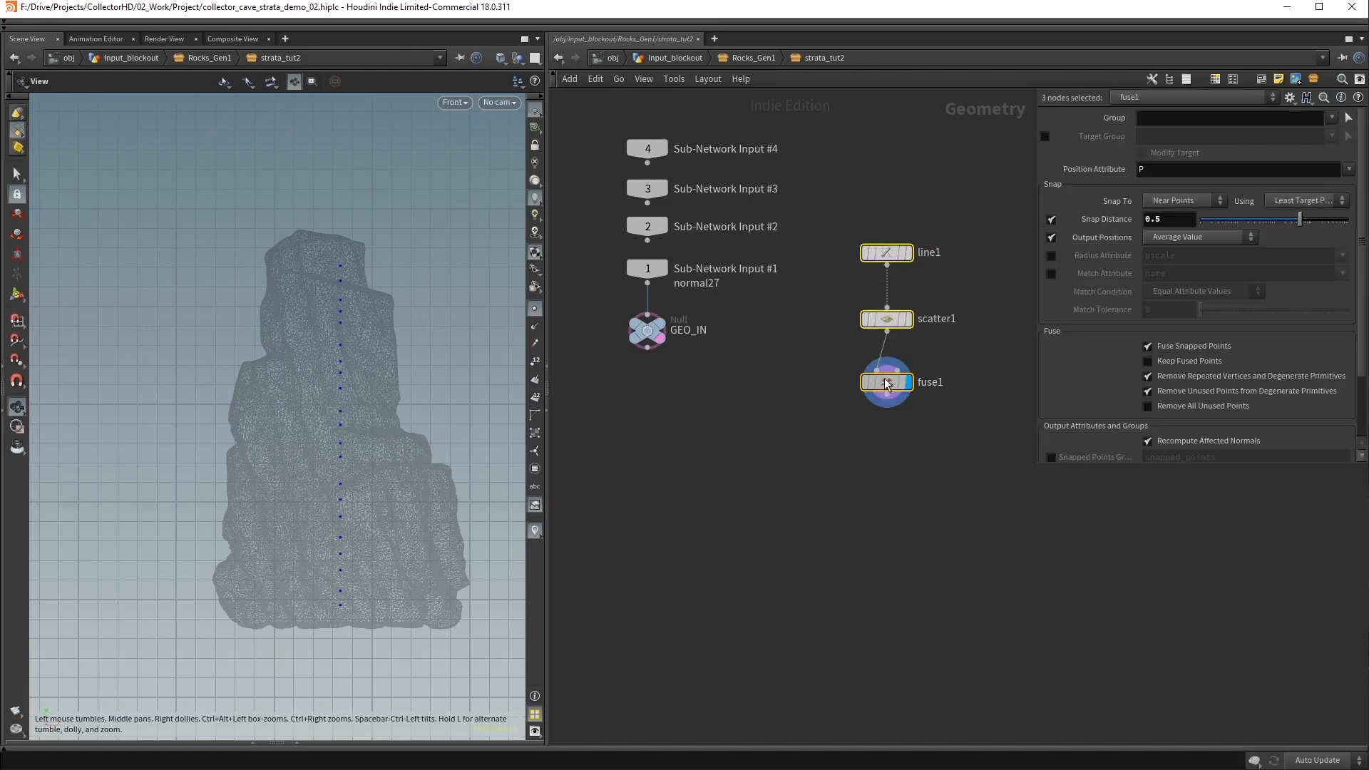
pyautogui.press('l')
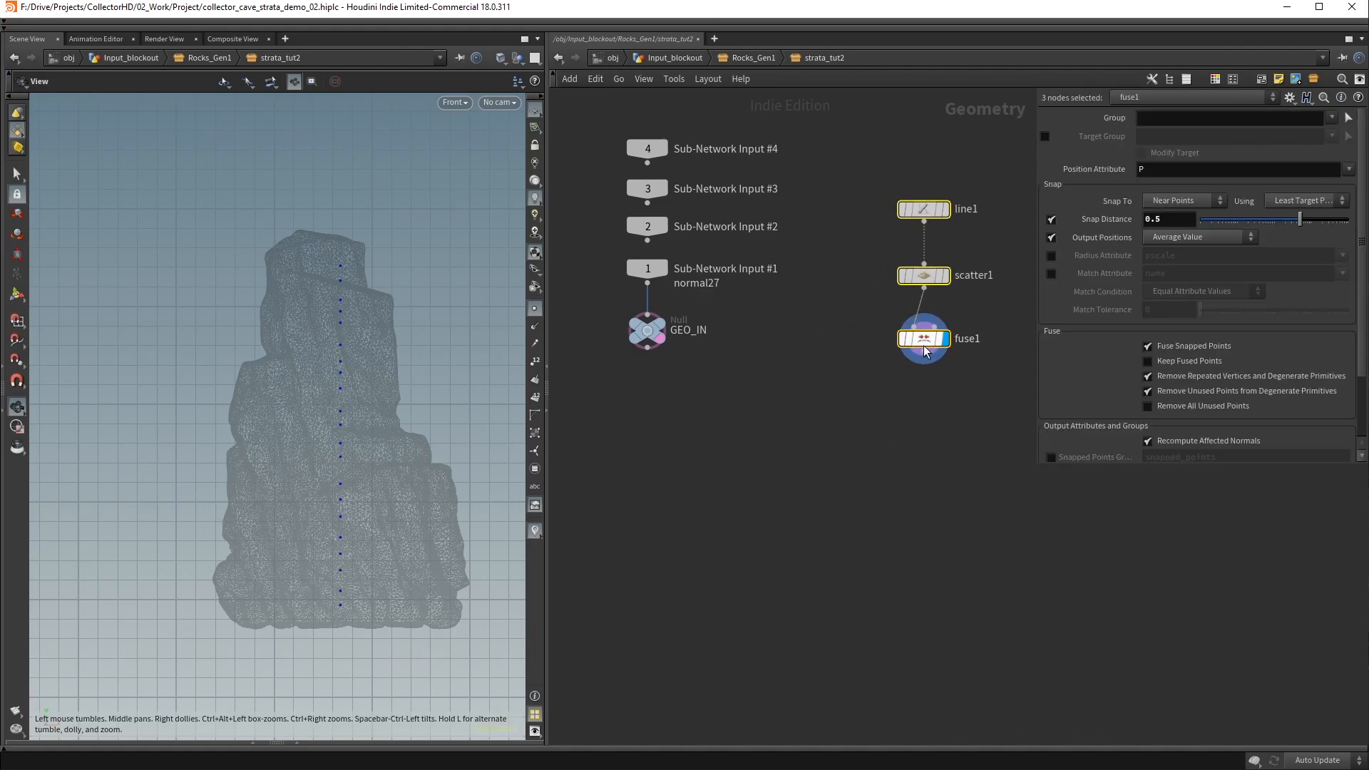
pyautogui.click(822, 373)
pyautogui.press('Tab')
pyautogui.write('gri')
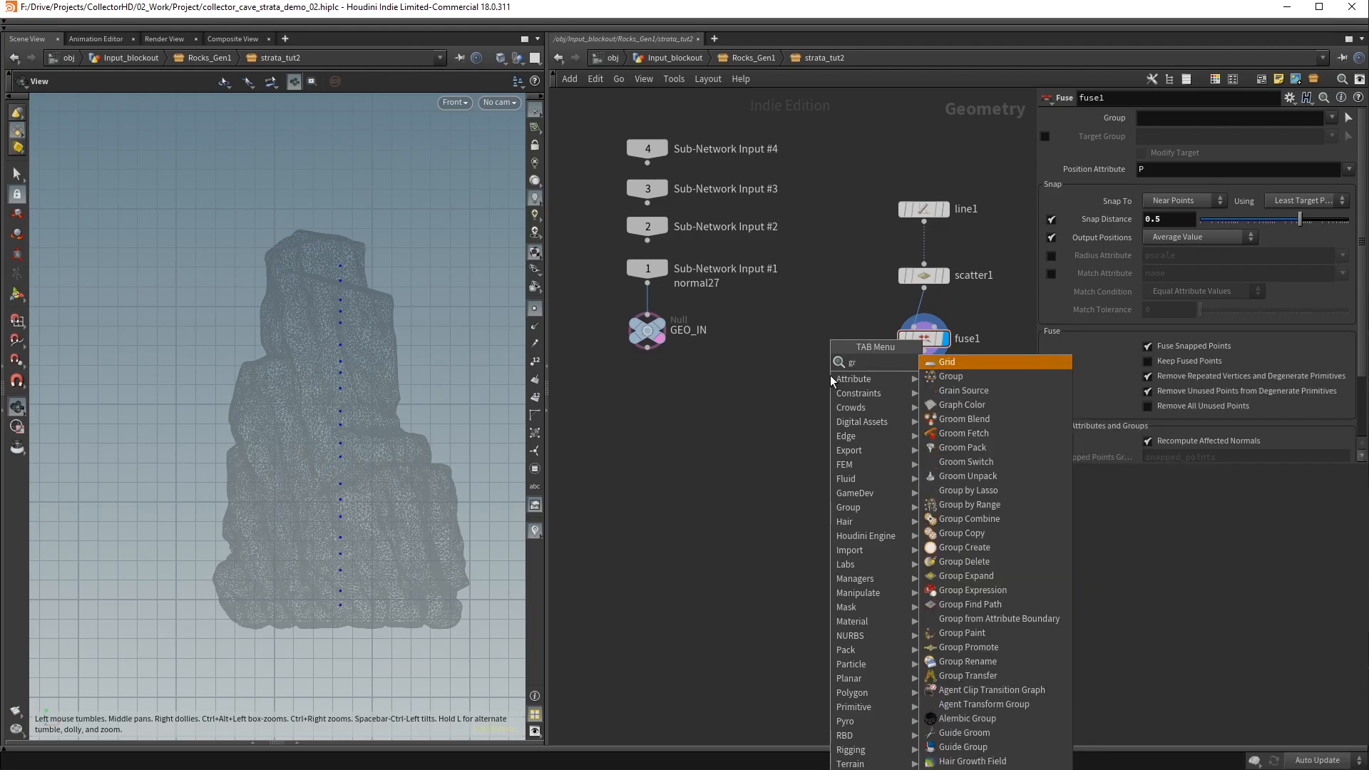
pyautogui.press('Return')
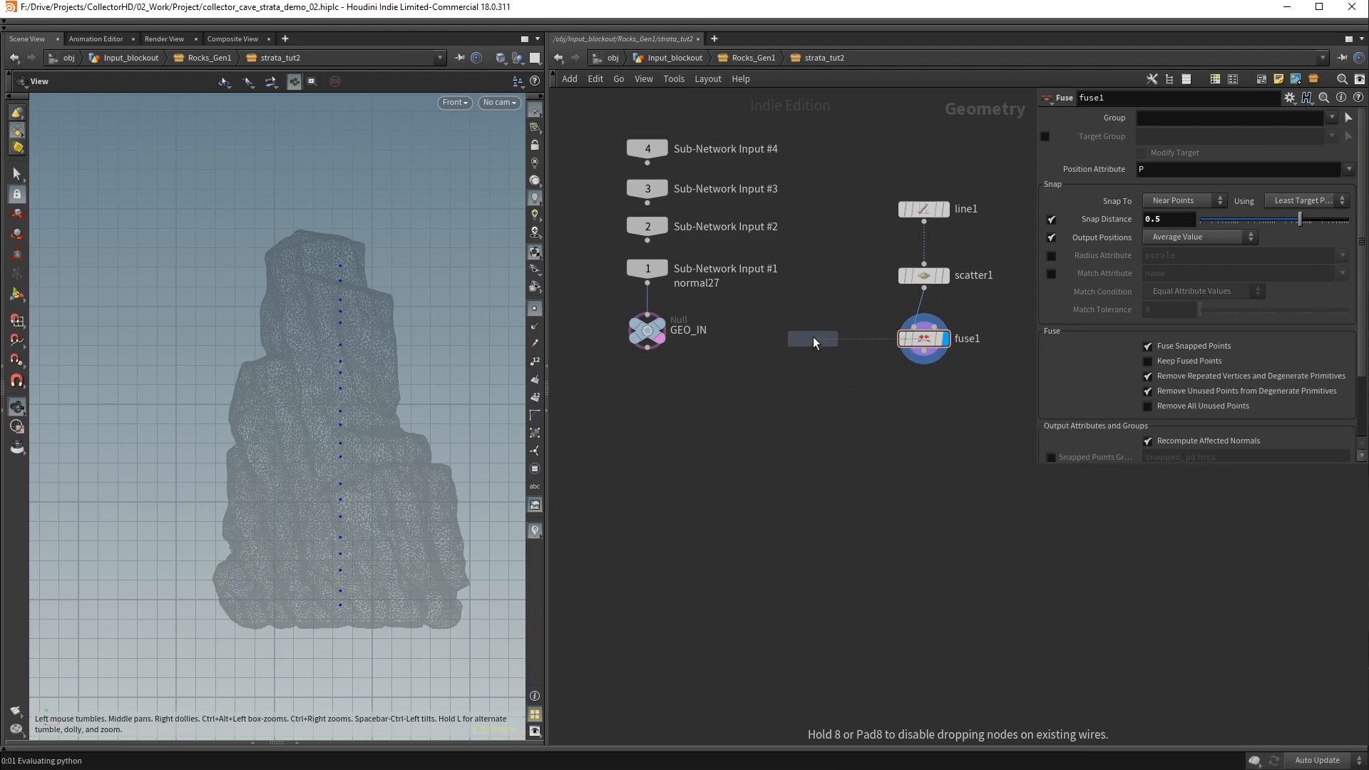
pyautogui.click(813, 336)
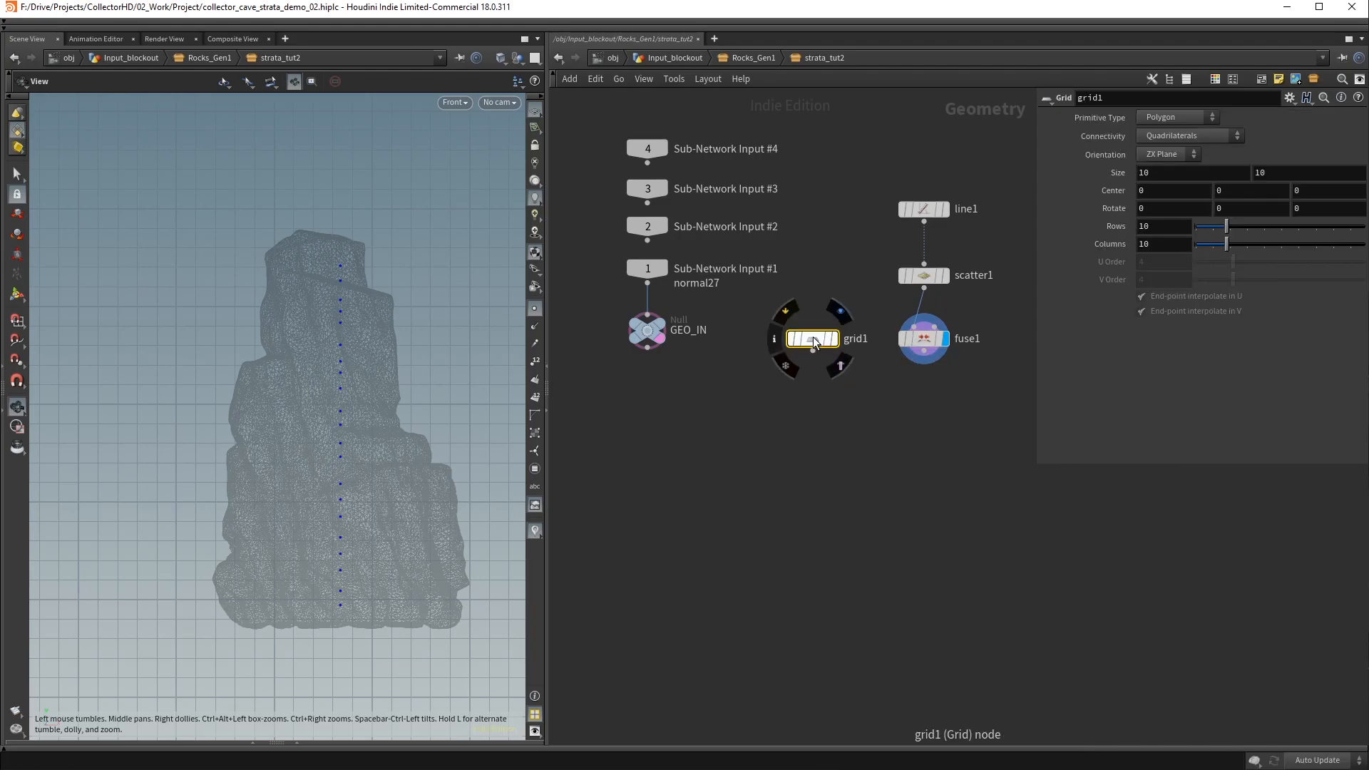
# Set the grid's Rows and Columns to 20 each
pyautogui.doubleClick(1157, 226)
pyautogui.write('20')
pyautogui.press('Tab')
pyautogui.write('20')
pyautogui.press('Return')
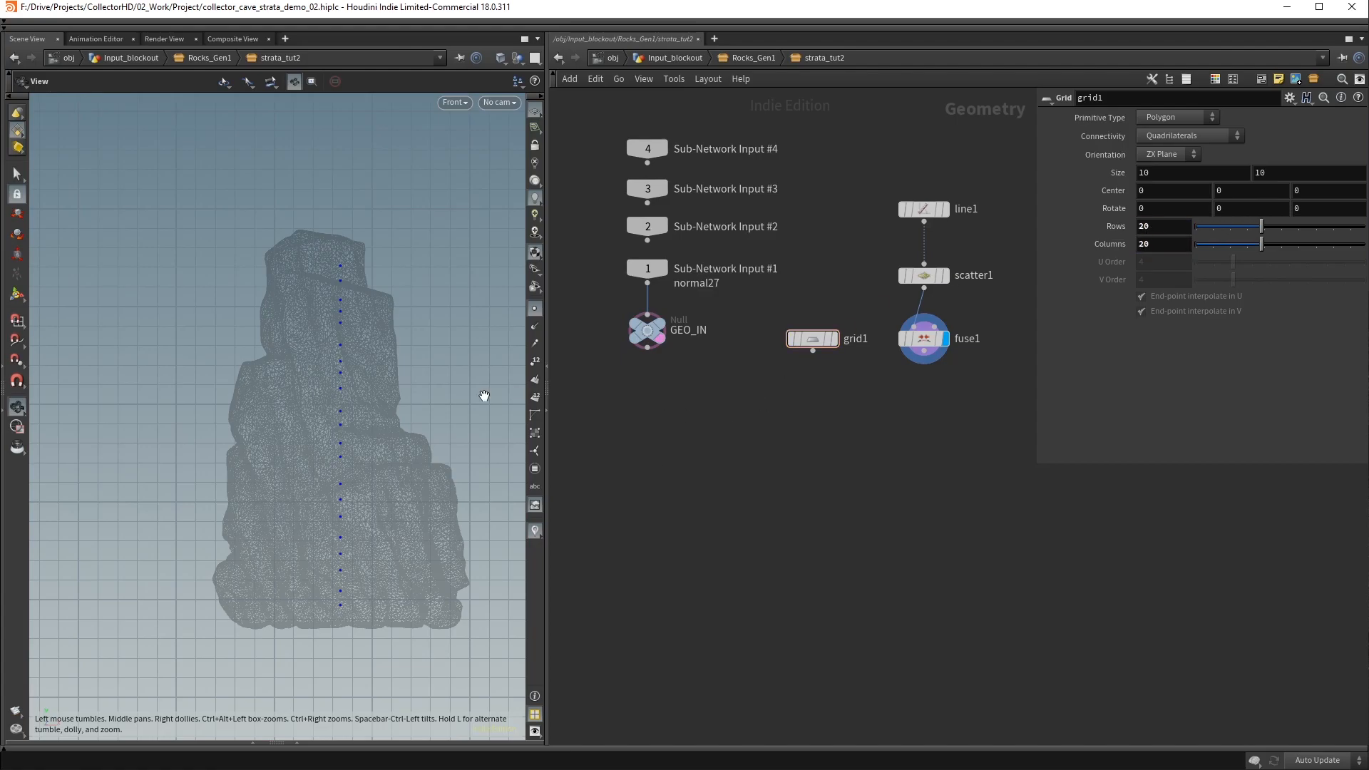
pyautogui.moveTo(351, 398); pyautogui.dragTo(286, 471)
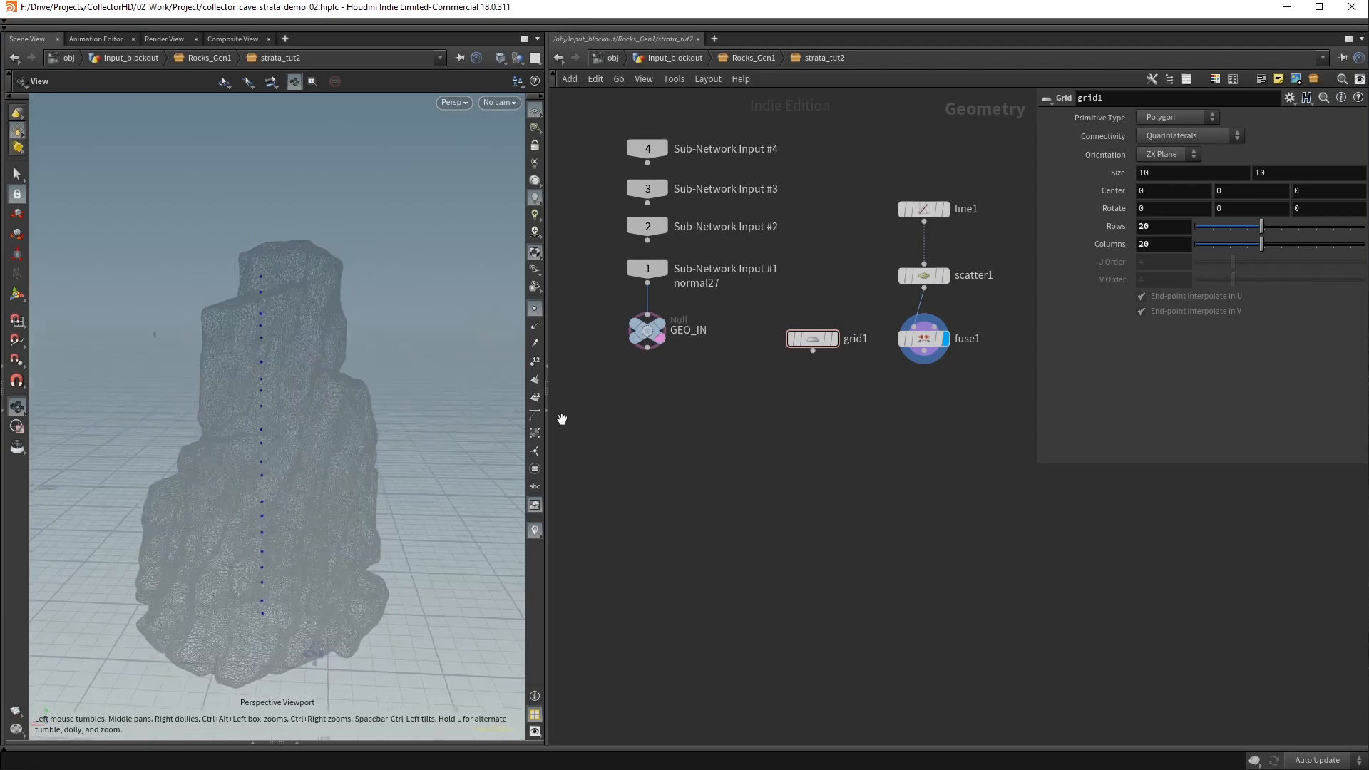
# Add a Copy to Points node with grid1 as the geometry and fuse1 as the target points, and display the stacked grids
pyautogui.press('Tab')
pyautogui.write('copy to p')
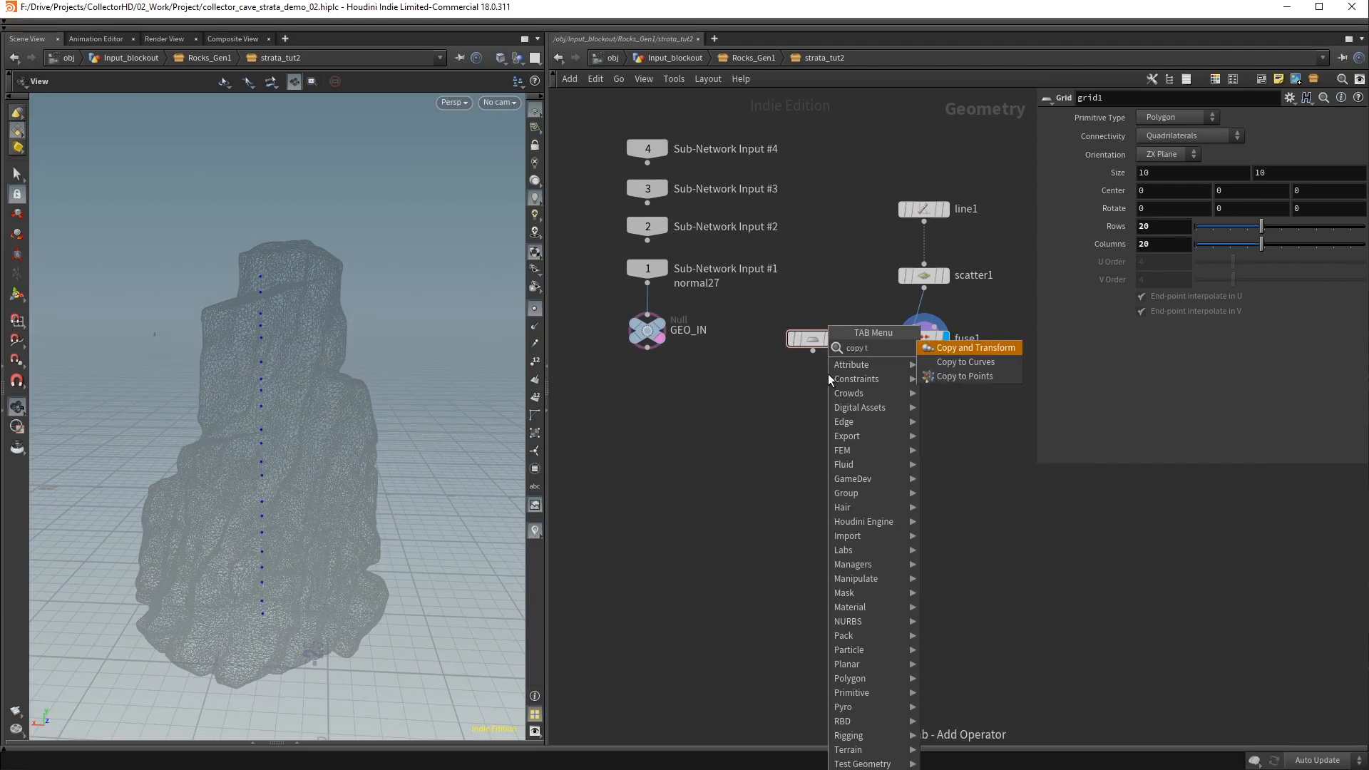
pyautogui.press('Return')
pyautogui.click(870, 404)
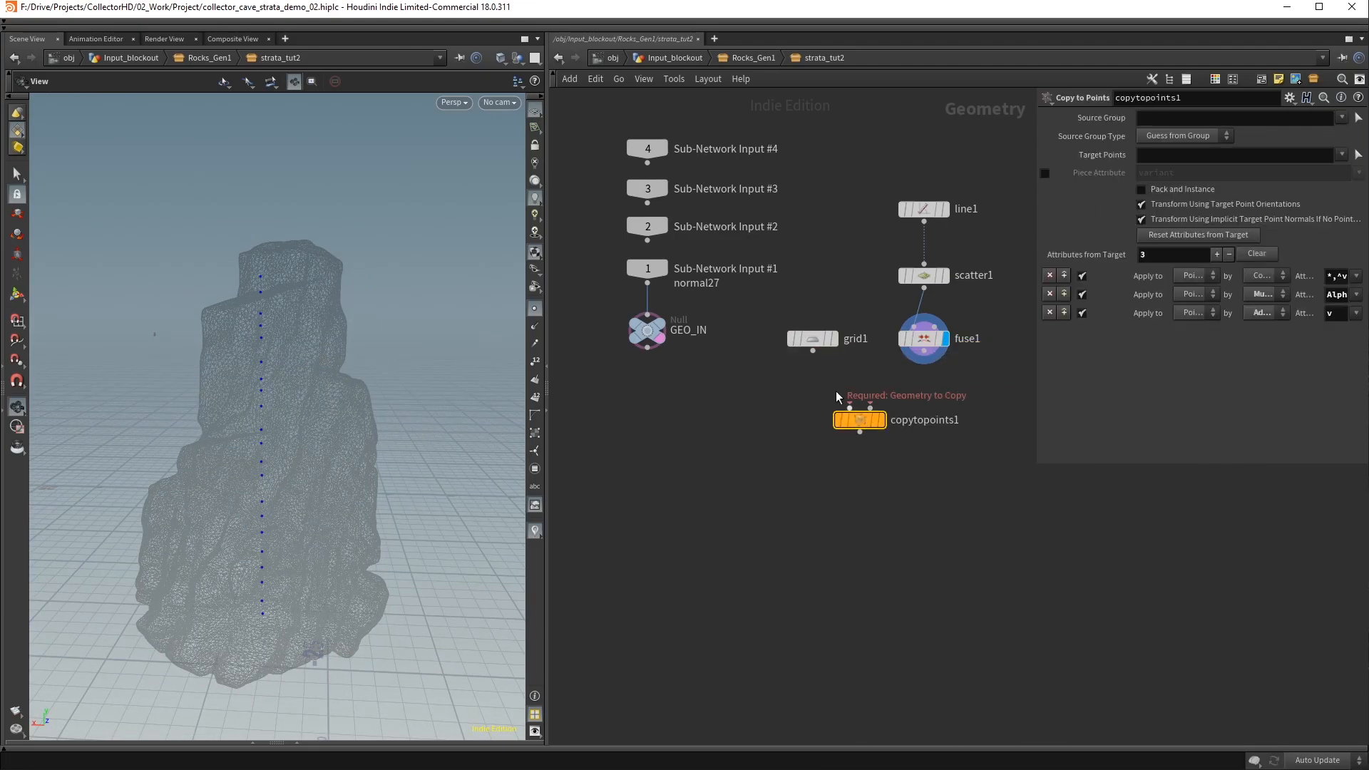
pyautogui.moveTo(813, 351); pyautogui.dragTo(850, 408)
pyautogui.moveTo(925, 361); pyautogui.dragTo(870, 408)
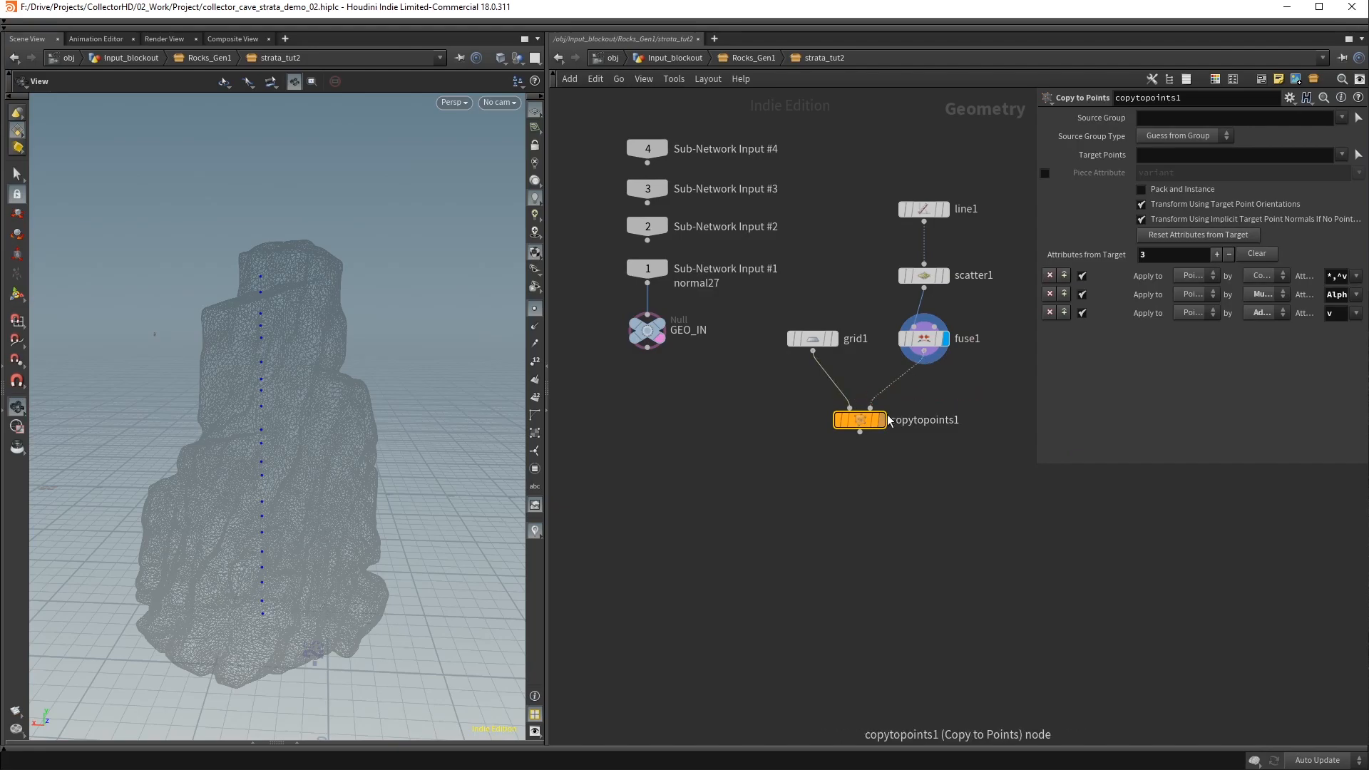
pyautogui.click(882, 419)
pyautogui.moveTo(499, 317); pyautogui.dragTo(310, 322)
pyautogui.moveTo(311, 321); pyautogui.dragTo(443, 343, button='right')
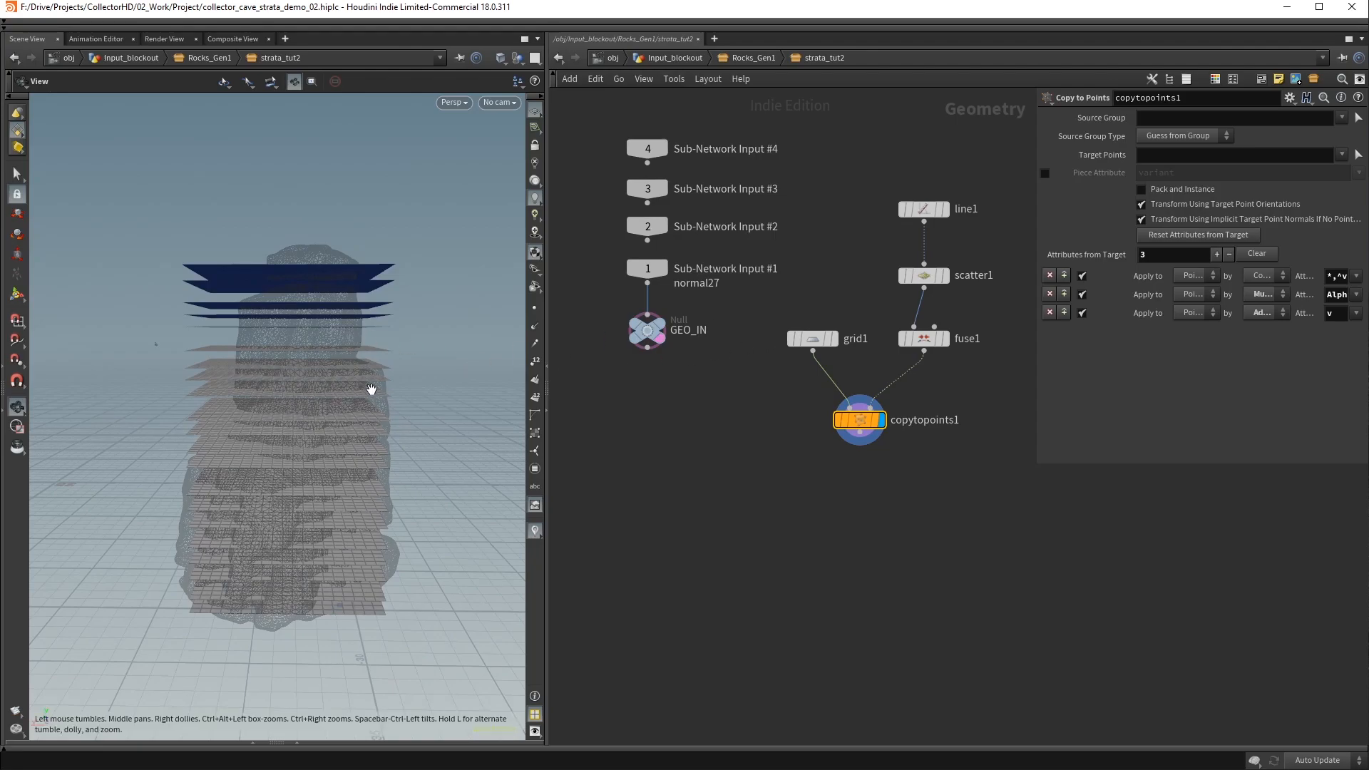
pyautogui.moveTo(373, 391); pyautogui.dragTo(357, 358)
# Set the grid's Size to 15 by 15 so the copied planes extend beyond the rock
pyautogui.click(813, 339)
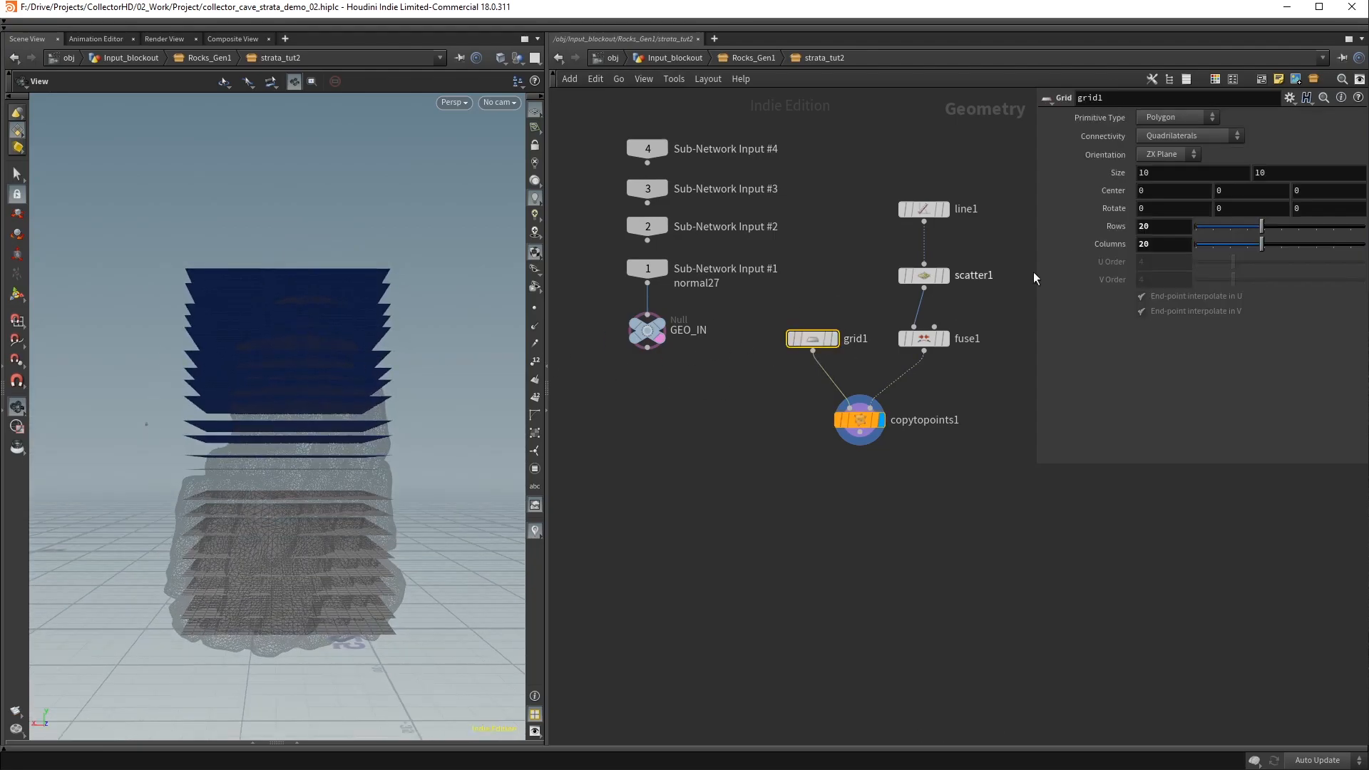
pyautogui.click(1172, 173)
pyautogui.write('15')
pyautogui.press('Tab')
pyautogui.write('15')
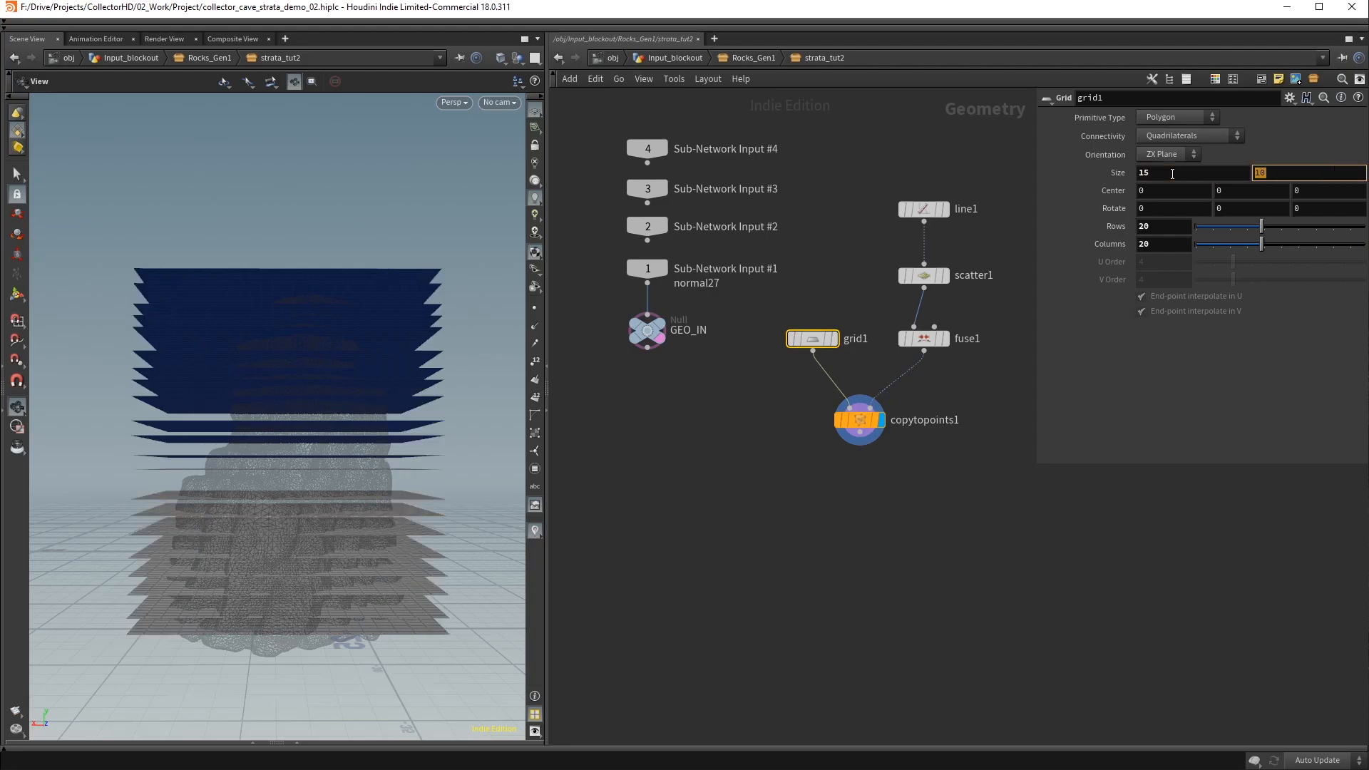
pyautogui.press('Return')
pyautogui.moveTo(318, 410); pyautogui.dragTo(251, 332)
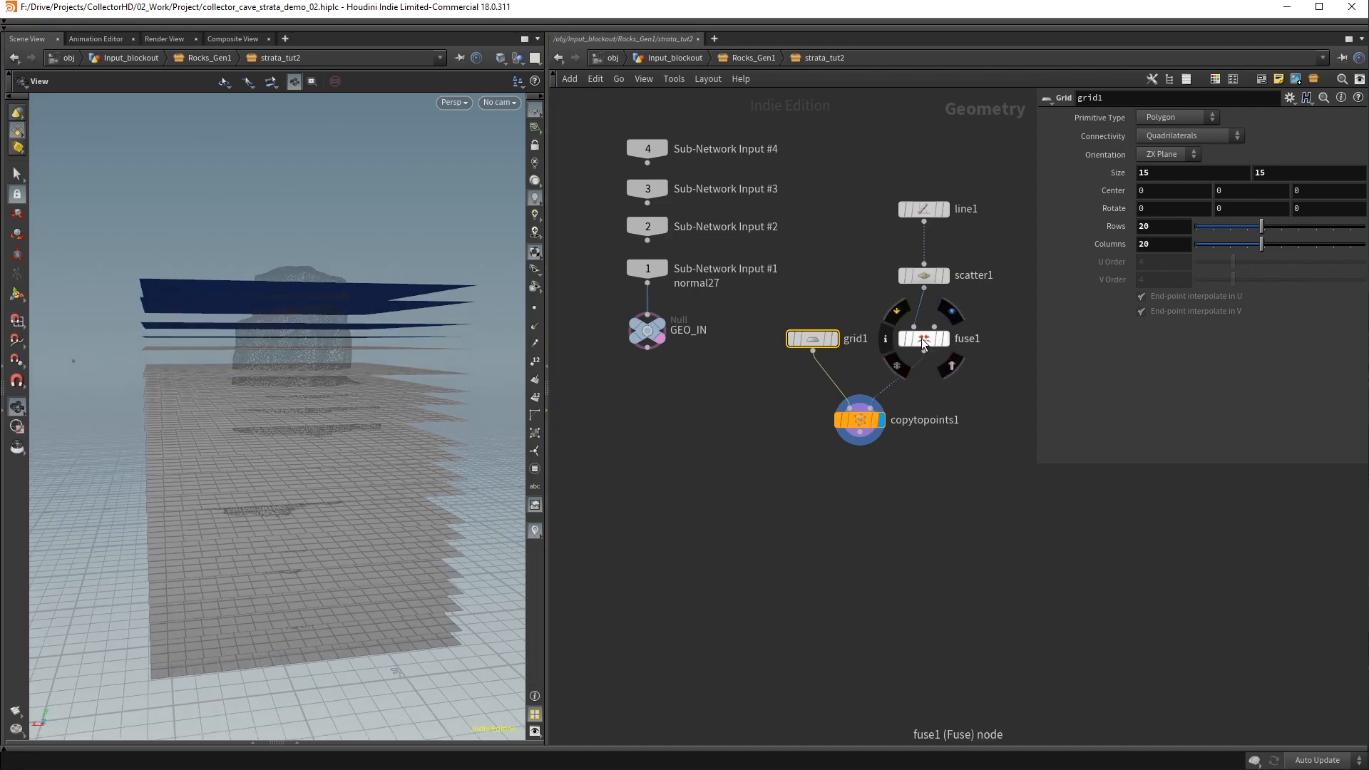
# Move the line, scatter and fuse nodes up and insert an Attribute Randomize node between fuse1 and copytopoints1
pyautogui.moveTo(926, 207); pyautogui.dragTo(926, 187)
pyautogui.moveTo(922, 272); pyautogui.dragTo(922, 237)
pyautogui.moveTo(924, 327); pyautogui.dragTo(928, 284)
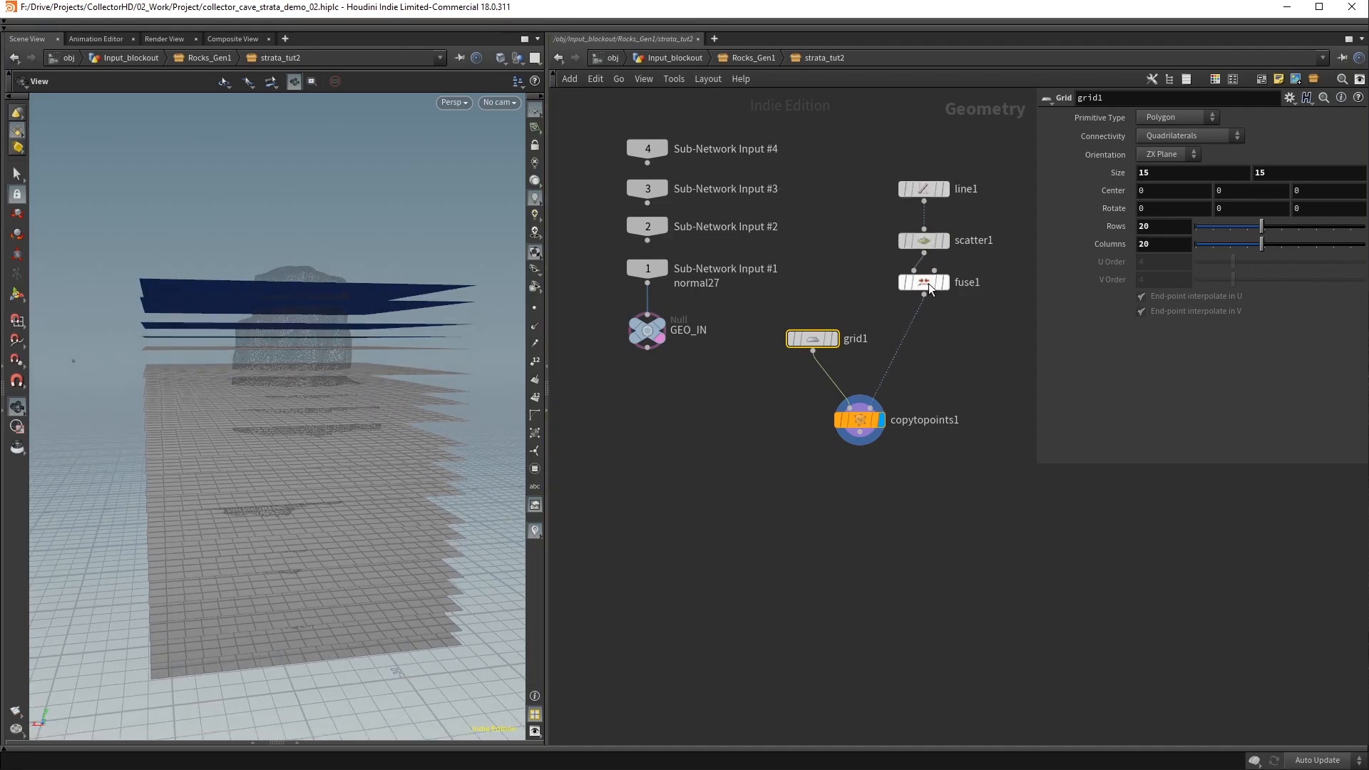
pyautogui.press('Tab')
pyautogui.write('at')
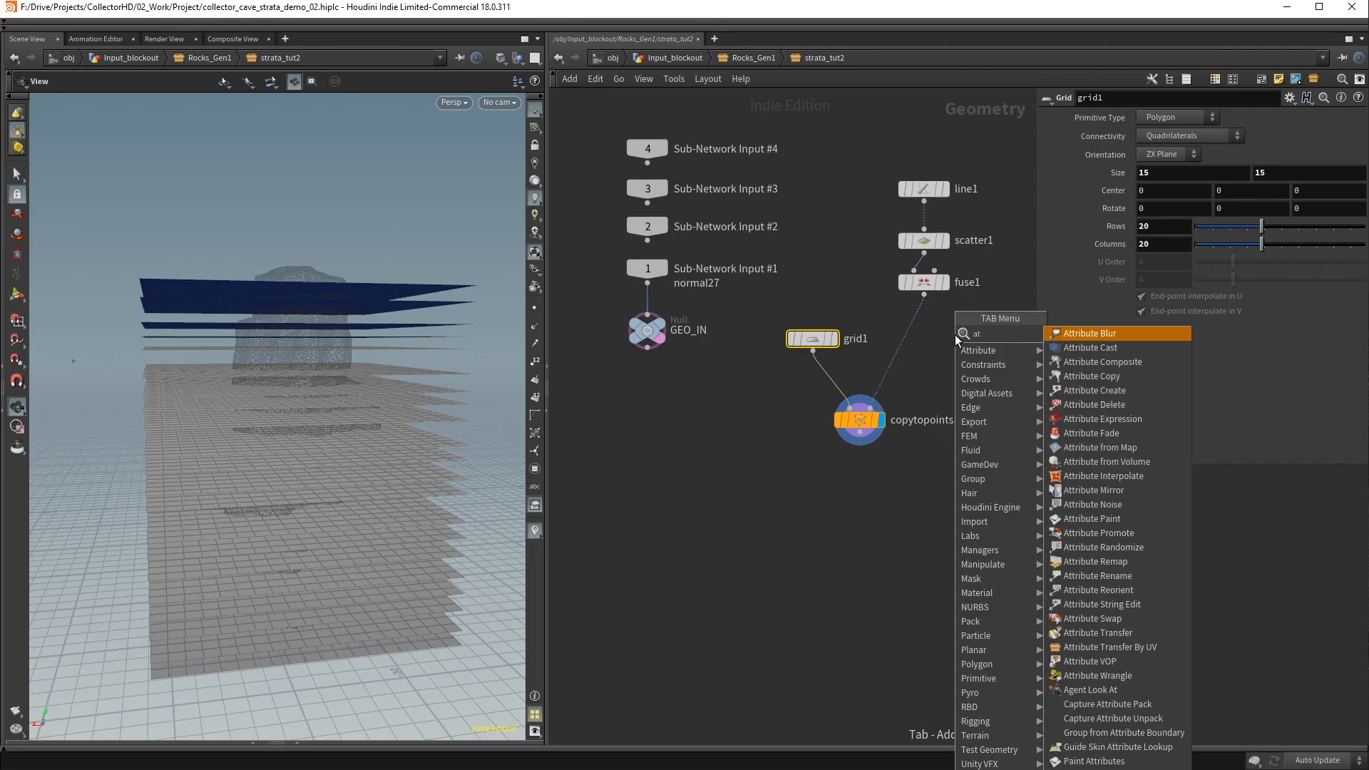
pyautogui.write('tribute ran')
pyautogui.press('Return')
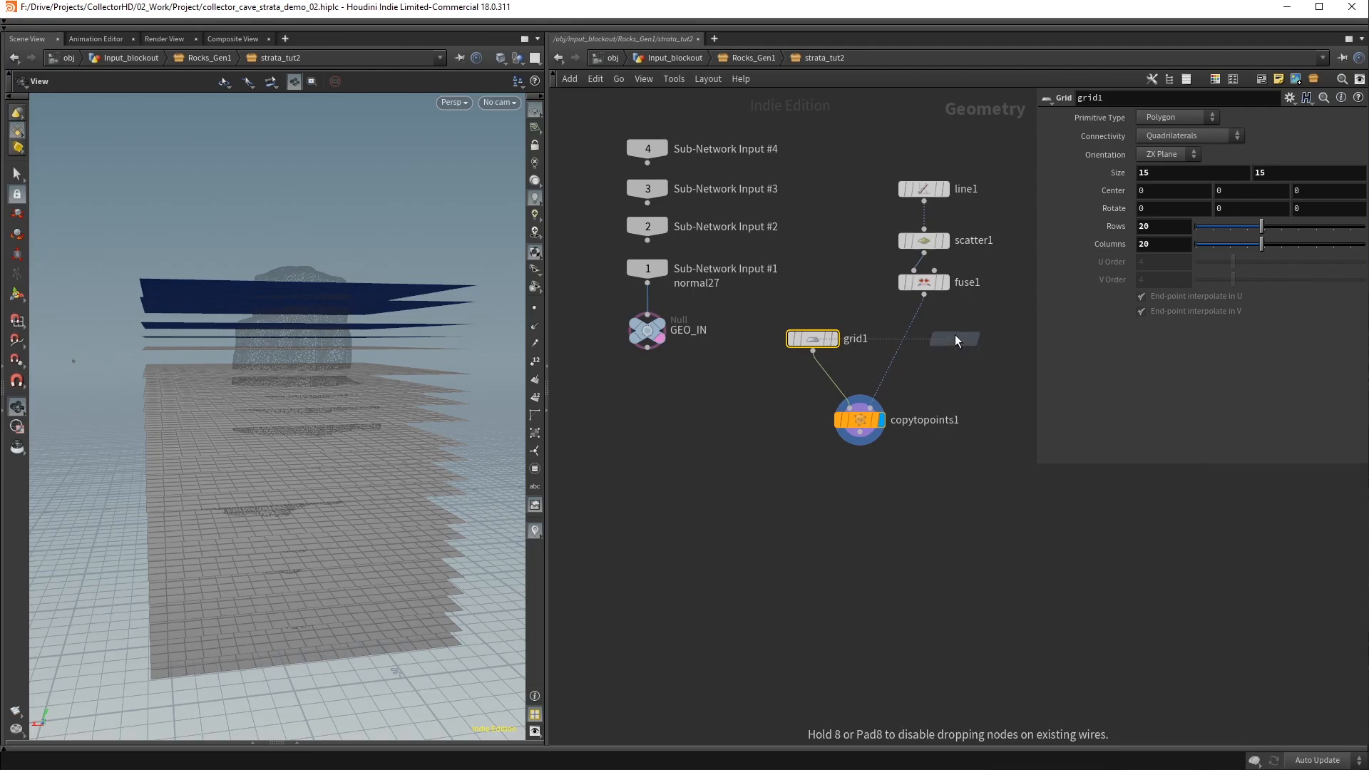
pyautogui.click(922, 331)
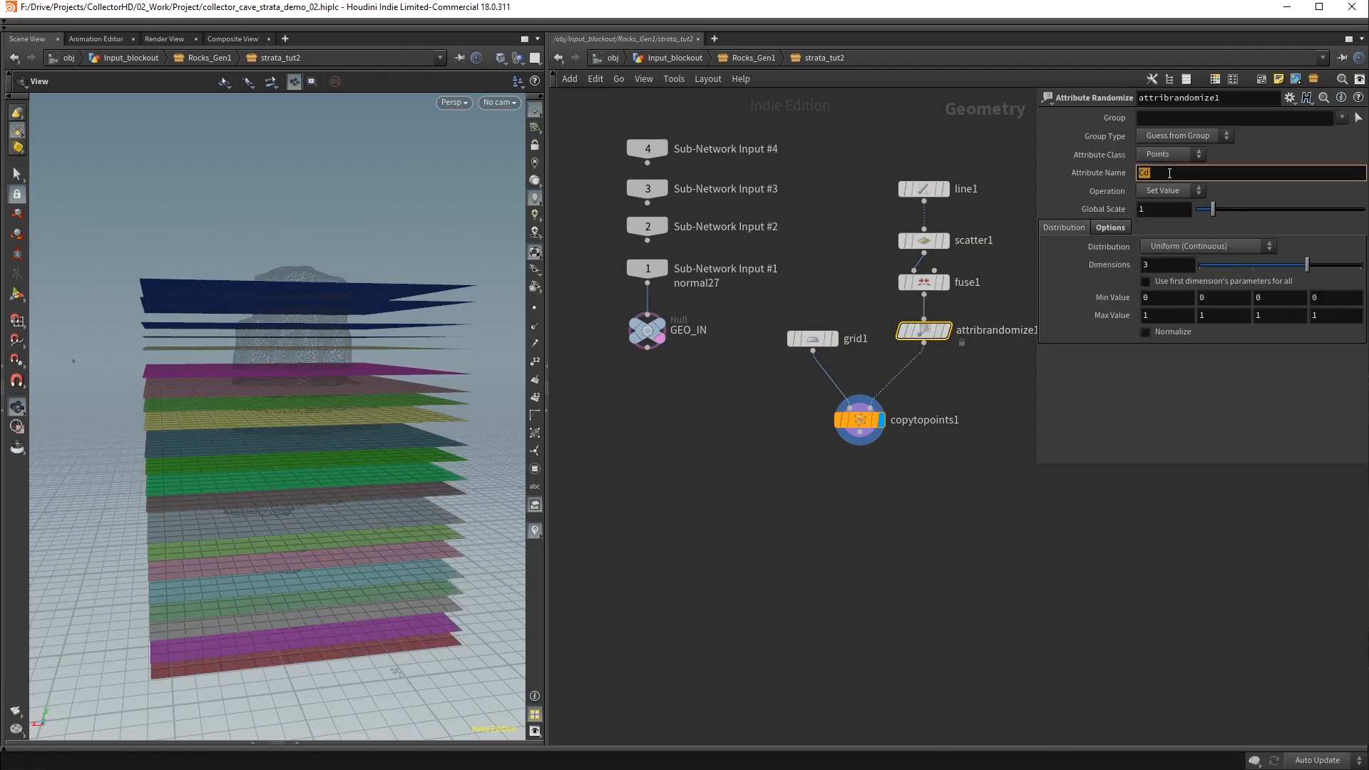
# Randomize the N attribute with the Direction or Orientation distribution and enable its Cone Angle limit
pyautogui.press('Return')
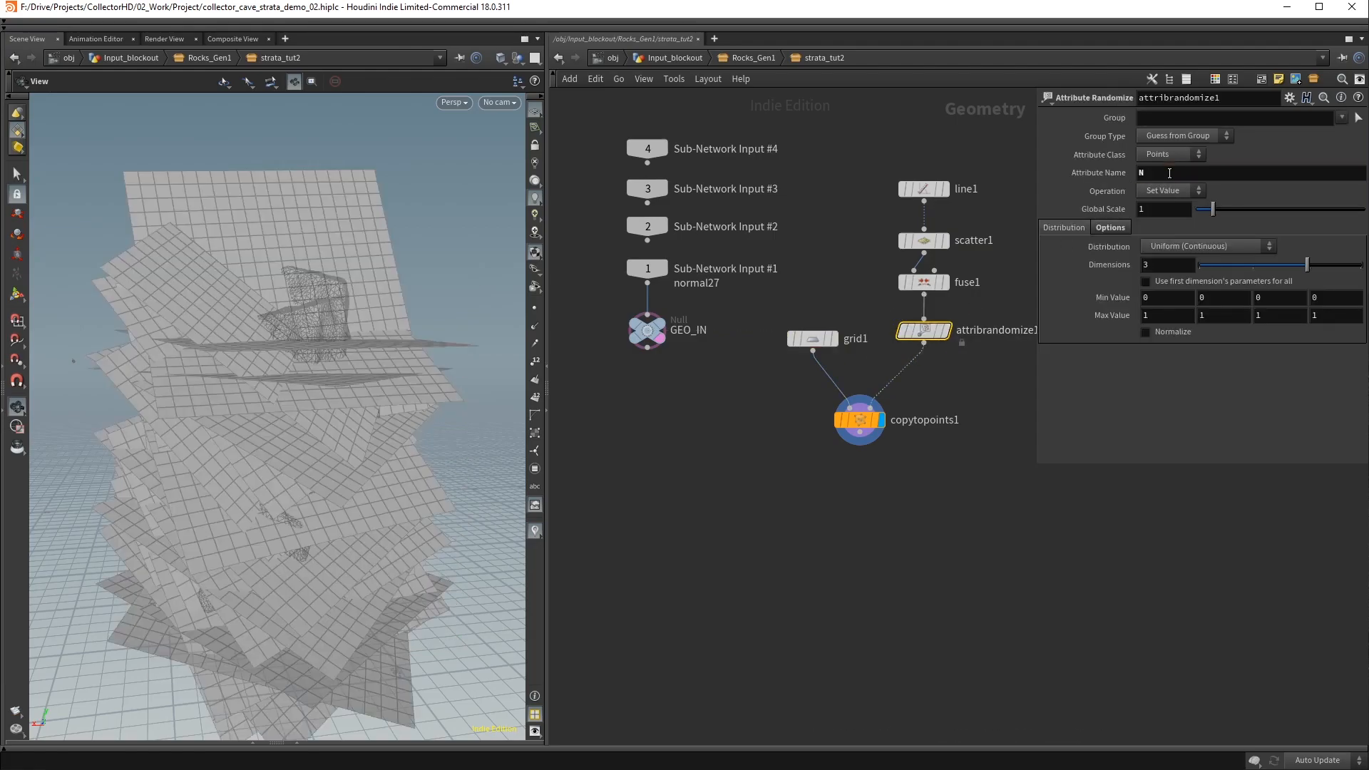
pyautogui.click(1193, 245)
pyautogui.click(1207, 316)
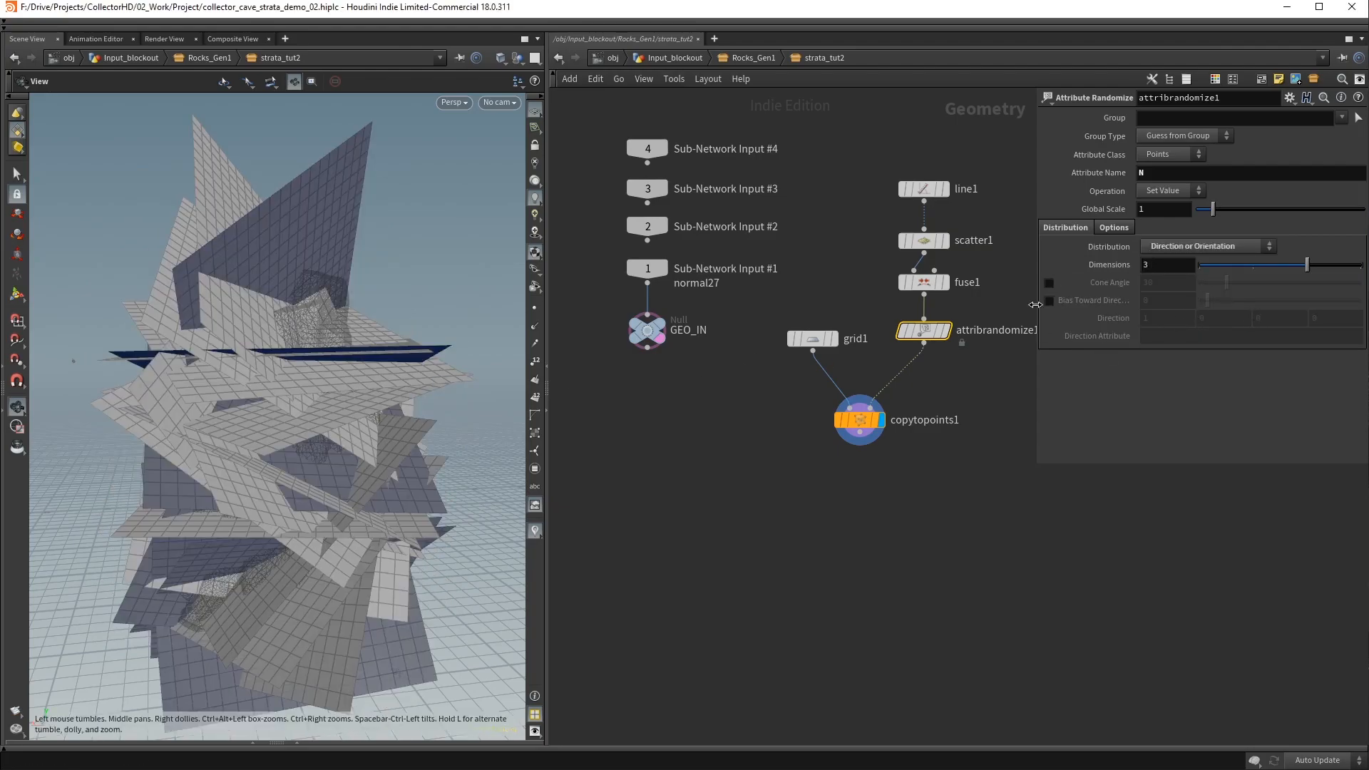
pyautogui.click(1050, 284)
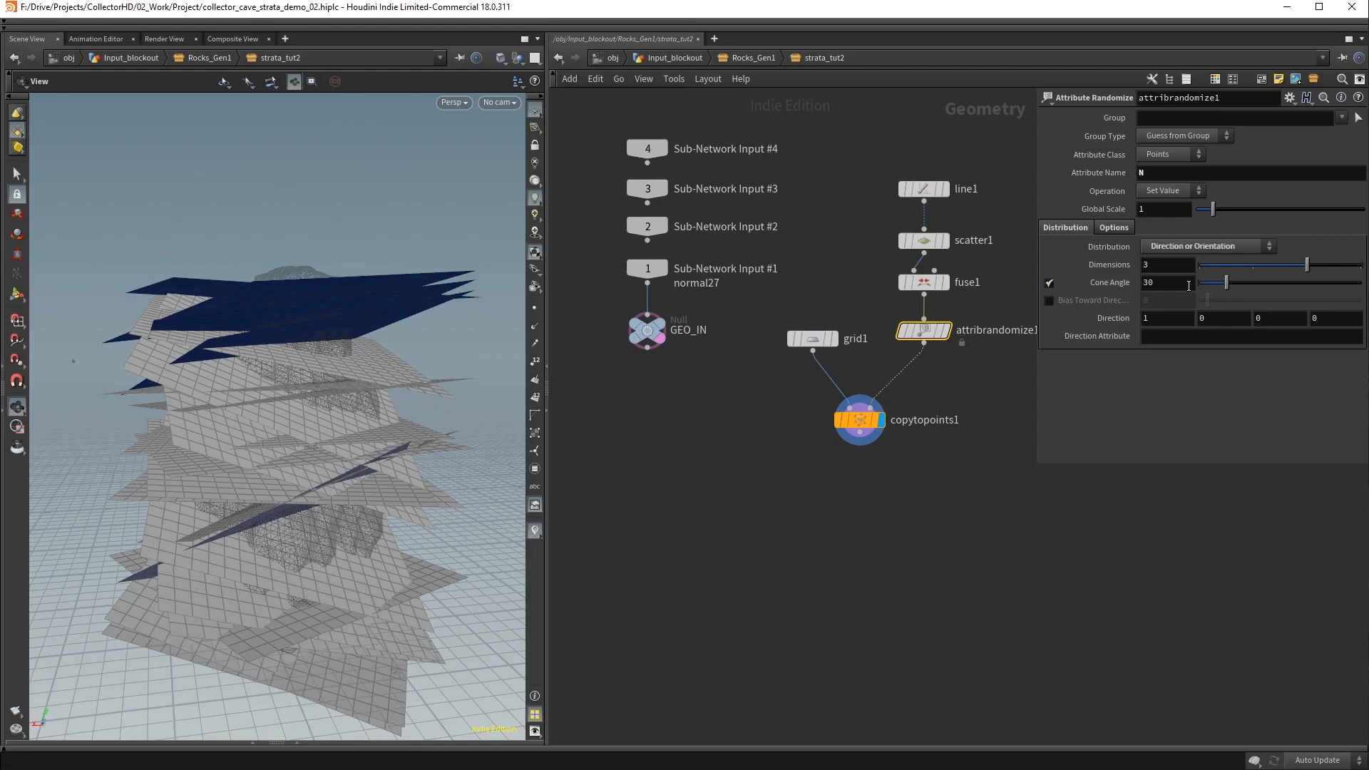
# Set the randomization Direction's X to 0 and Y to -1, and check the tilted grids around the rock
pyautogui.click(1169, 319)
pyautogui.write('0')
pyautogui.press('Tab')
pyautogui.press('Return')
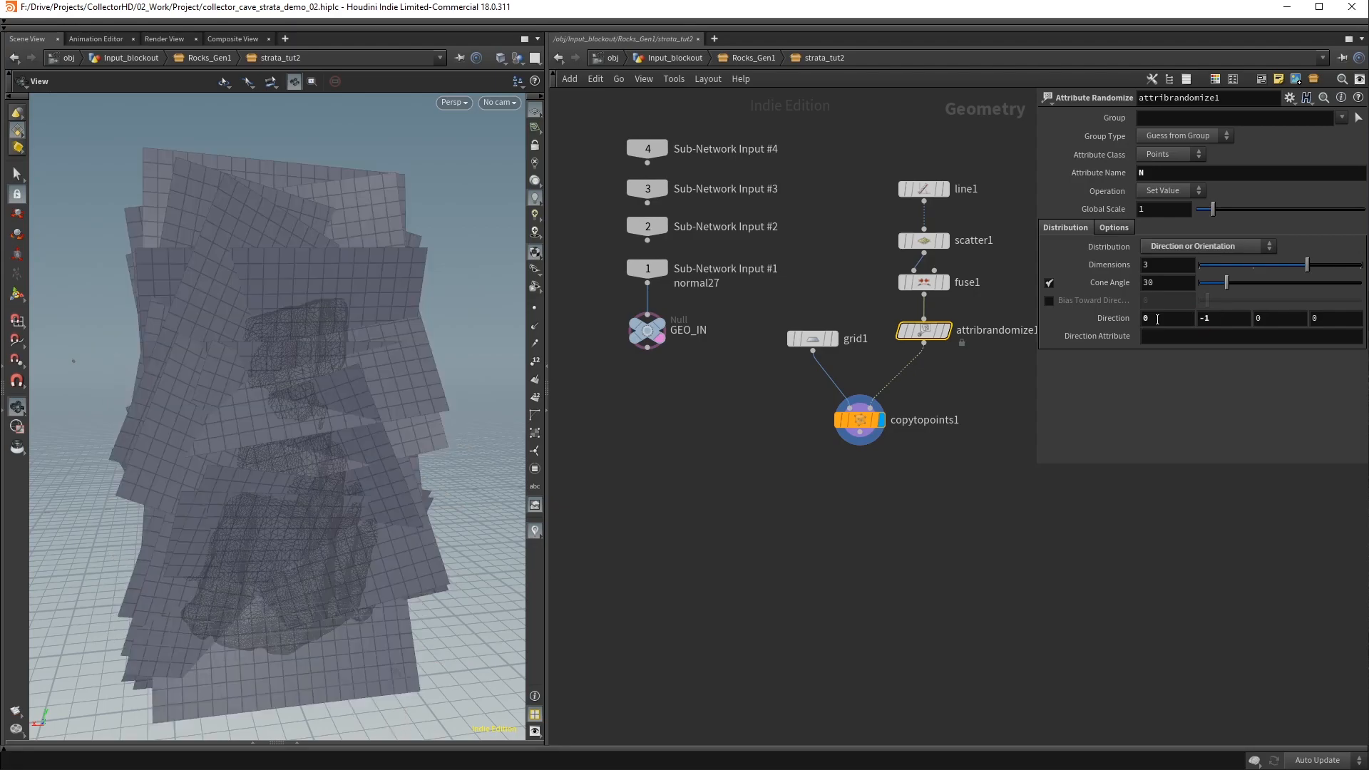
pyautogui.moveTo(165, 367)
pyautogui.mouseDown()
pyautogui.moveTo(208, 370)
pyautogui.moveTo(183, 369)
pyautogui.mouseUp()
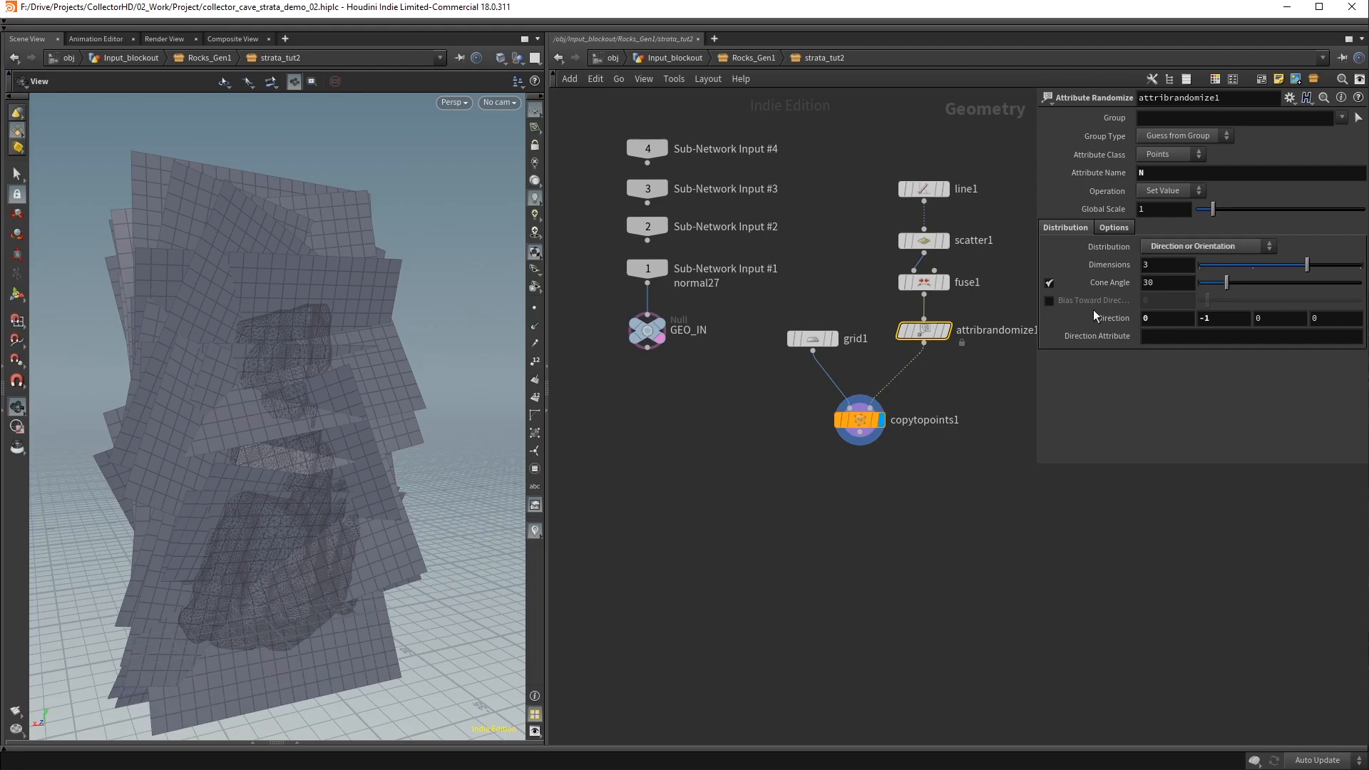
# Set the orientation of grid1 to the XY Plane so the copied planes lie across the rock
pyautogui.click(852, 339)
pyautogui.click(1165, 155)
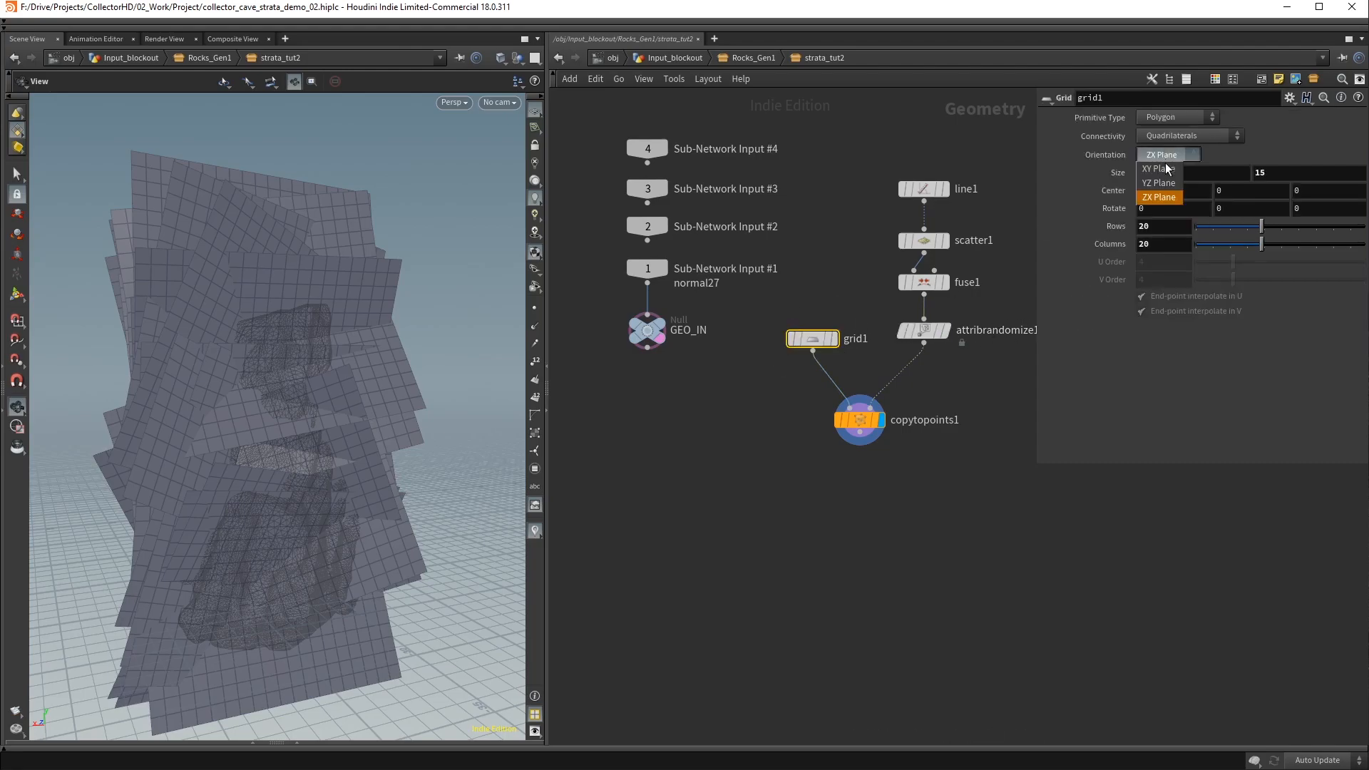
pyautogui.click(1165, 169)
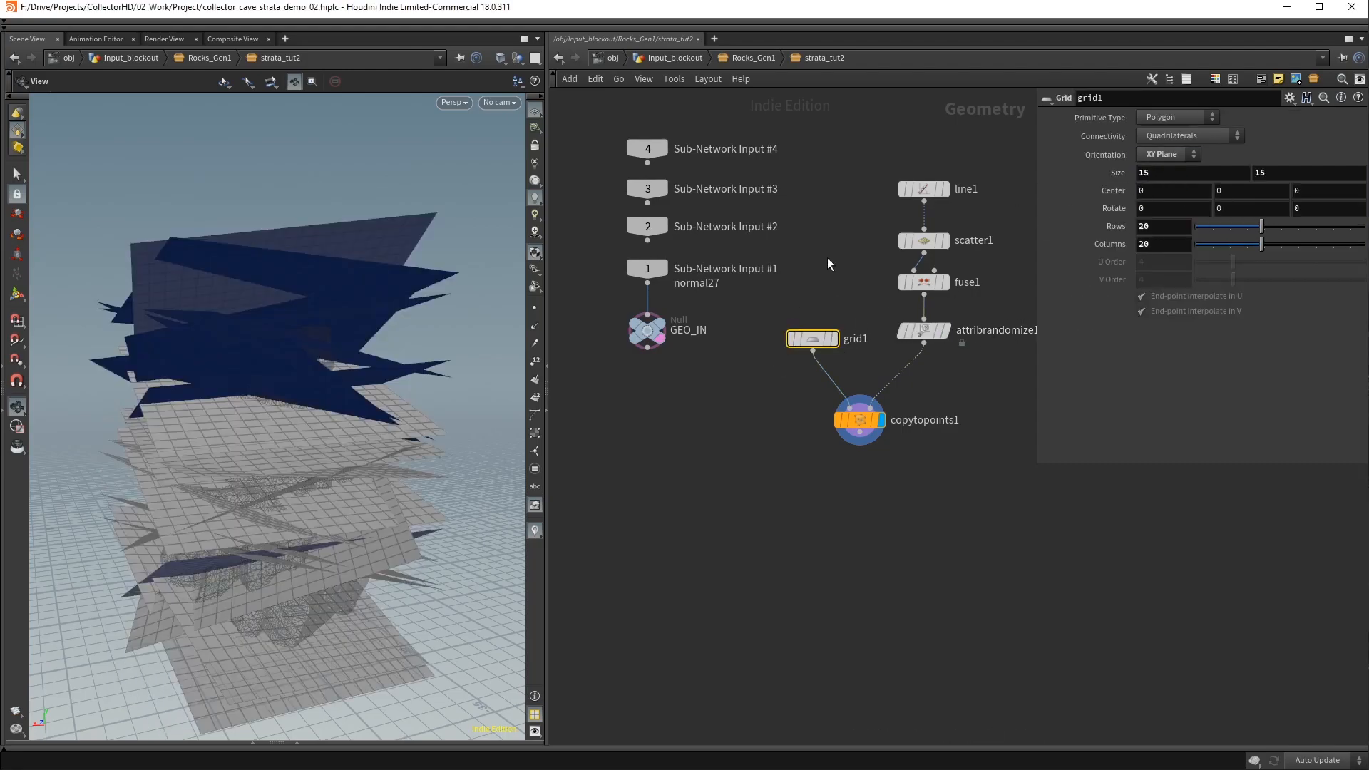
# Reduce the Cone Angle of attribrandomize1 to 2
pyautogui.click(860, 418)
pyautogui.click(924, 330)
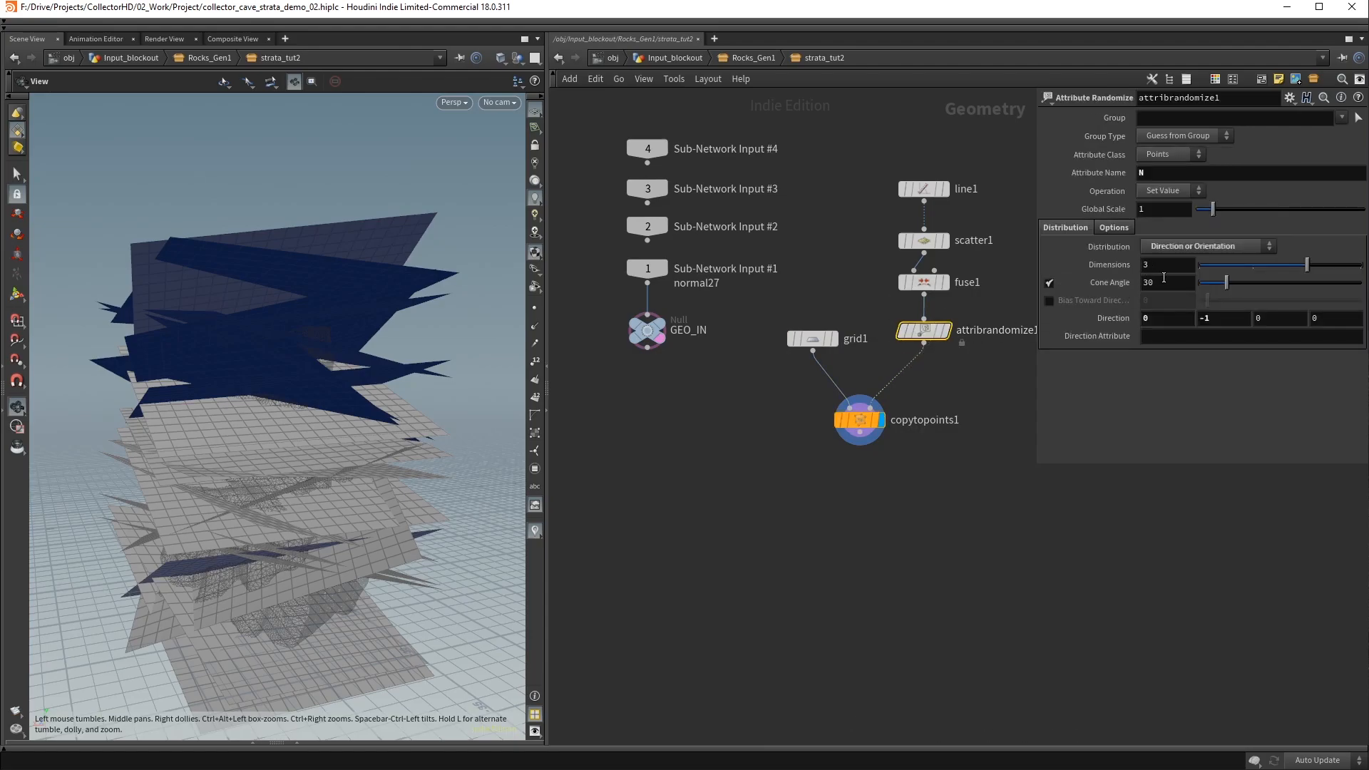
pyautogui.moveTo(1222, 284); pyautogui.dragTo(1198, 282)
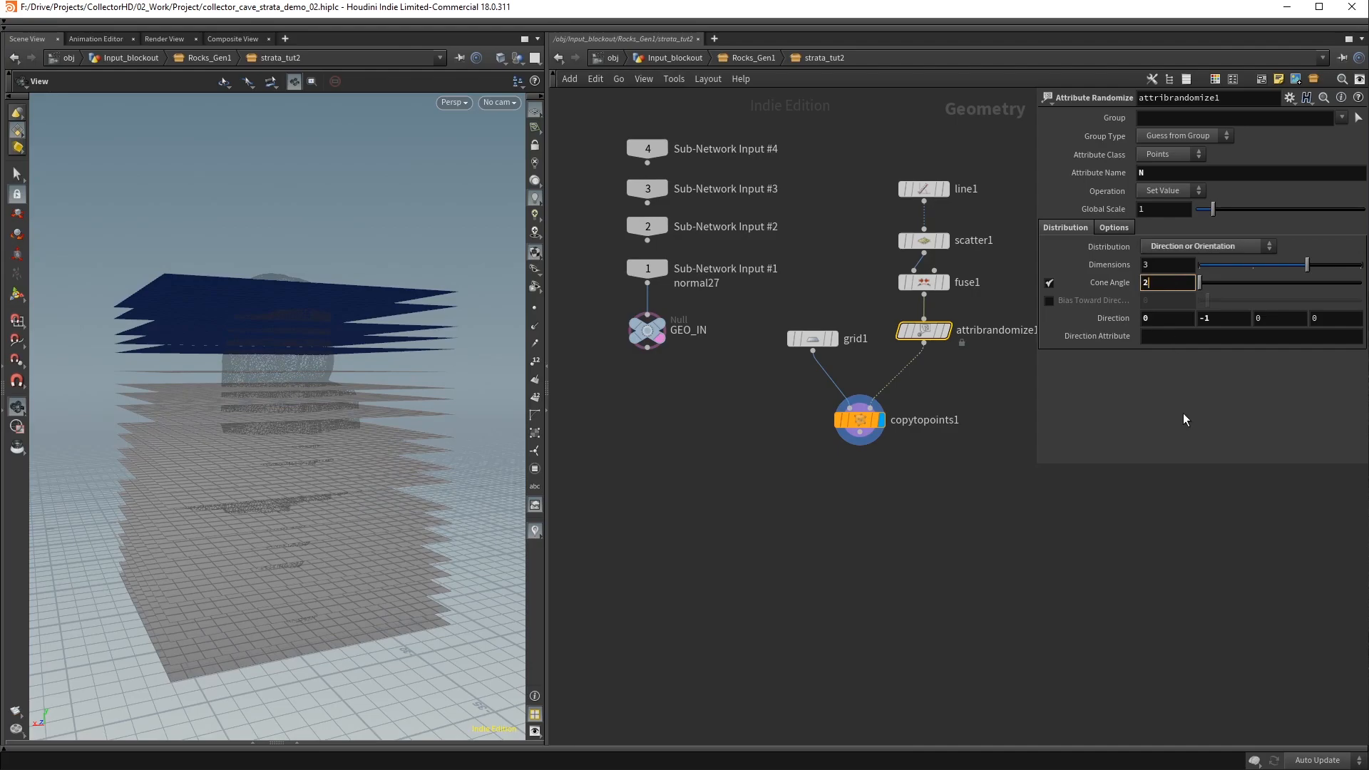
# Examine the tilt and spacing of the copied planes around the rock from the front, right and perspective views
pyautogui.moveTo(361, 450)
pyautogui.mouseDown()
pyautogui.moveTo(261, 465)
pyautogui.moveTo(386, 465)
pyautogui.moveTo(369, 458)
pyautogui.mouseUp()
pyautogui.hotkey('space', '3')
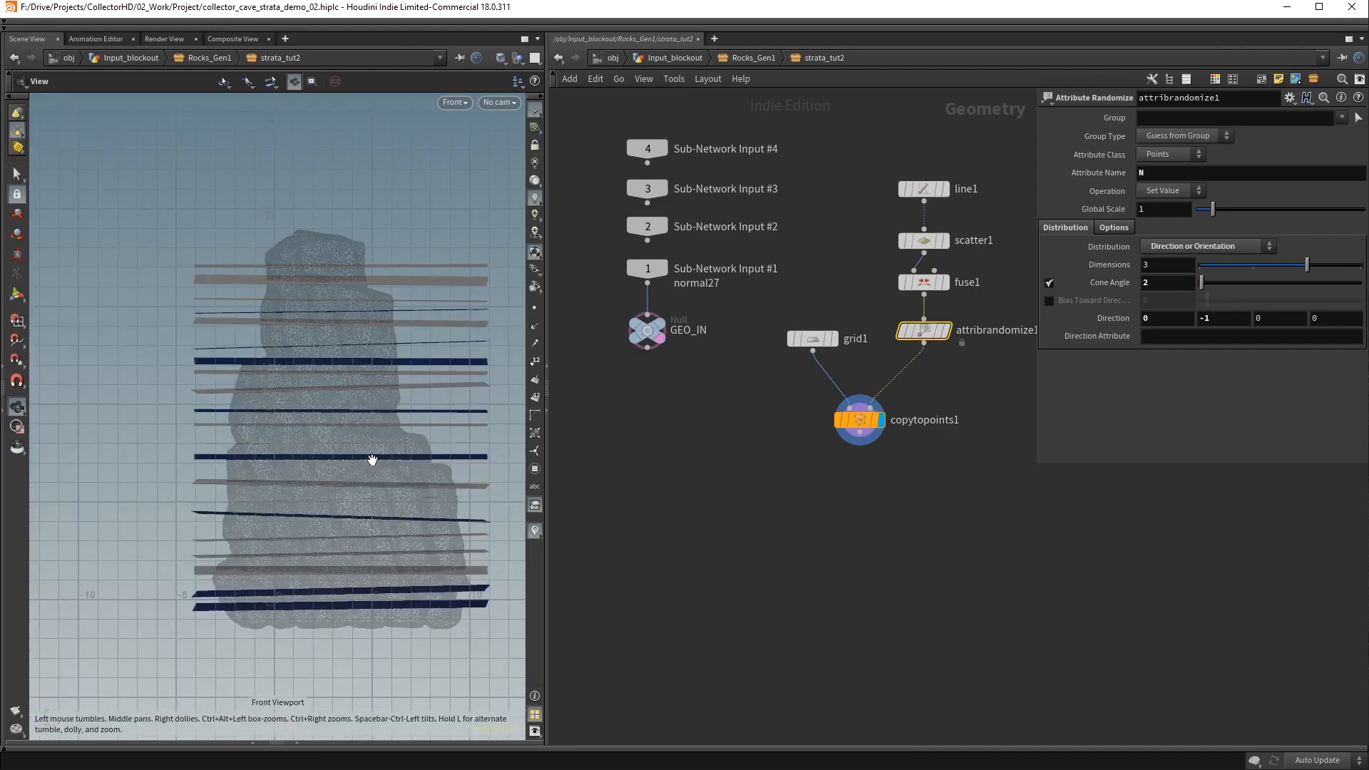
pyautogui.hotkey('space', '4')
pyautogui.moveTo(445, 405); pyautogui.dragTo(317, 397, button='middle')
pyautogui.moveTo(317, 398); pyautogui.dragTo(409, 396, button='right')
pyautogui.moveTo(410, 397); pyautogui.dragTo(325, 385, button='middle')
pyautogui.moveTo(264, 393); pyautogui.dragTo(279, 392, button='right')
pyautogui.moveTo(279, 392); pyautogui.dragTo(287, 392, button='middle')
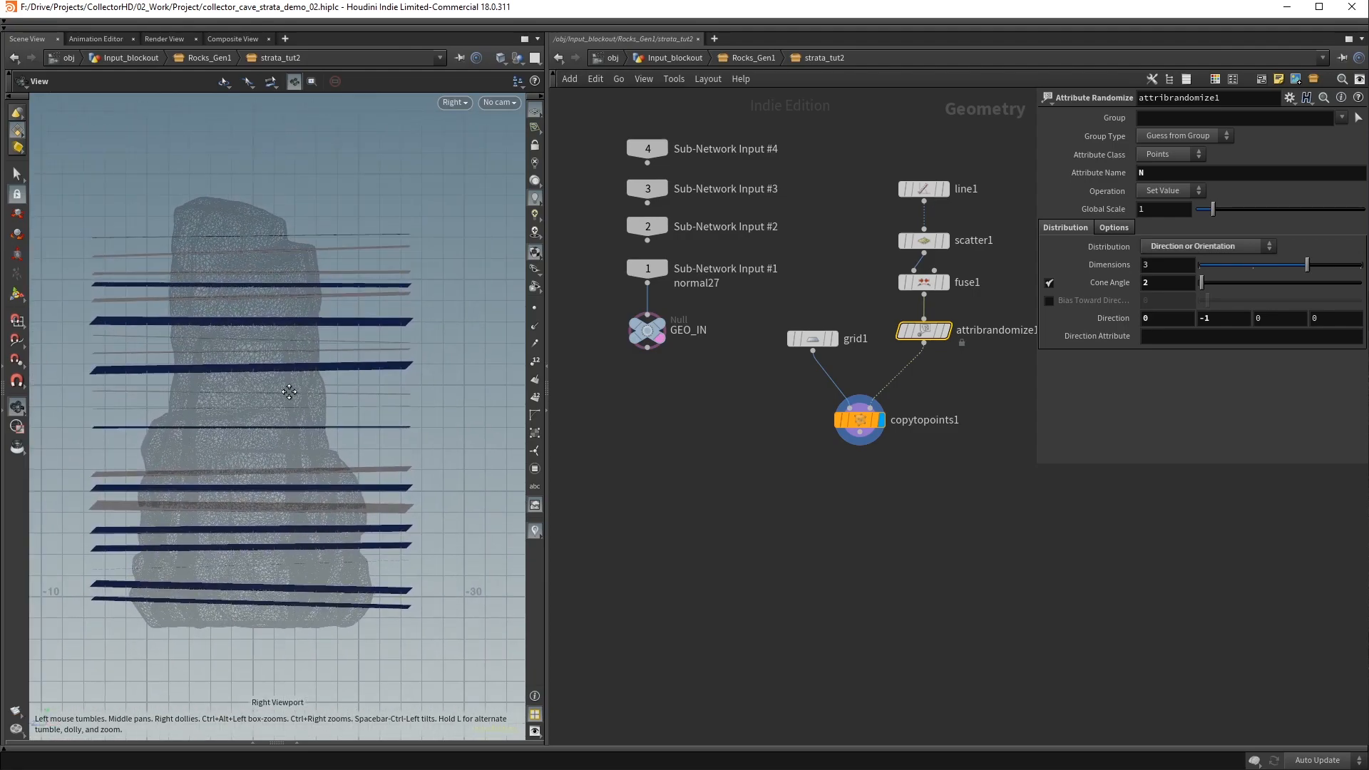
pyautogui.hotkey('space', '1')
pyautogui.moveTo(289, 389); pyautogui.dragTo(361, 467)
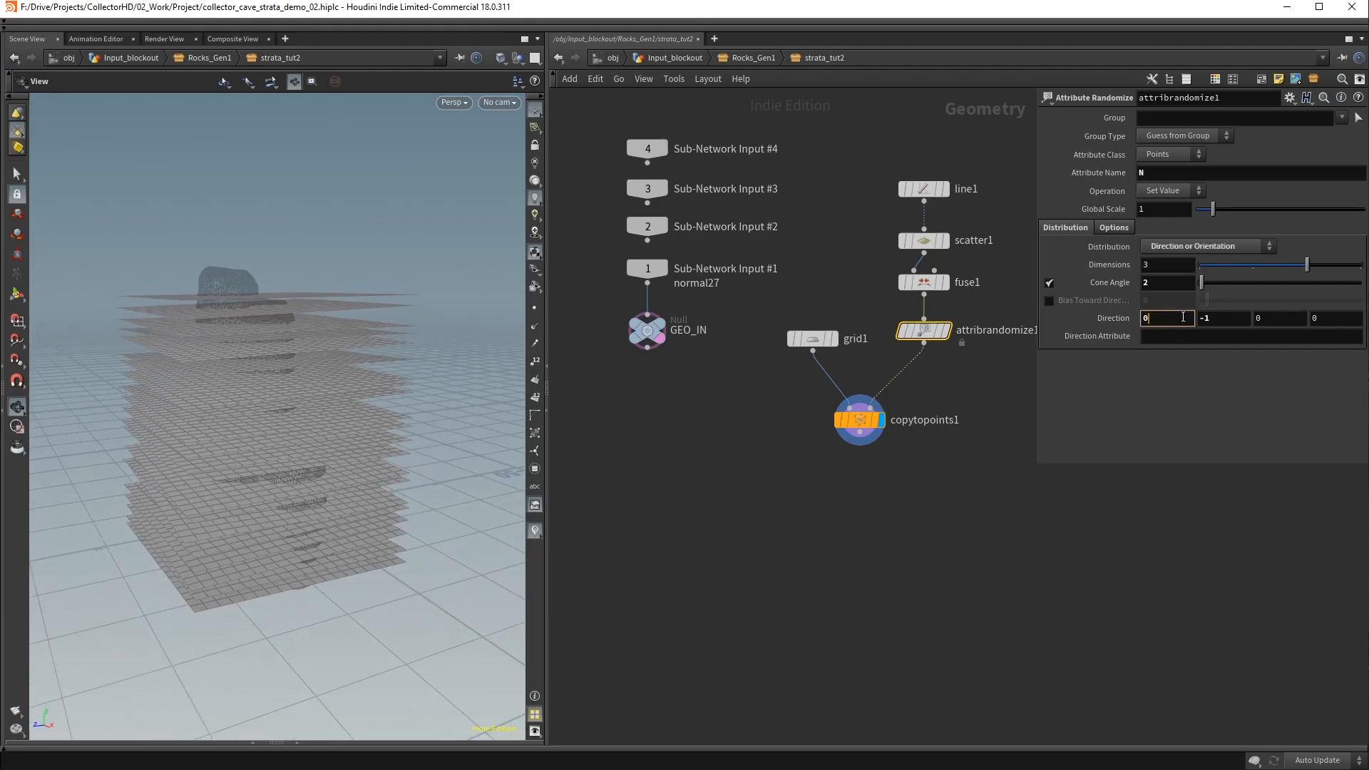
# Adjust the X Direction of attribrandomize1 to -0.11 to slant all the copied planes
pyautogui.moveTo(447, 379); pyautogui.dragTo(281, 373)
pyautogui.moveTo(1157, 320); pyautogui.dragTo(852, 333, button='middle')
pyautogui.moveTo(336, 396); pyautogui.dragTo(262, 411)
pyautogui.moveTo(1167, 316); pyautogui.dragTo(1039, 348, button='middle')
pyautogui.moveTo(361, 419)
pyautogui.mouseDown()
pyautogui.moveTo(367, 397)
pyautogui.moveTo(474, 409)
pyautogui.moveTo(361, 404)
pyautogui.mouseUp()
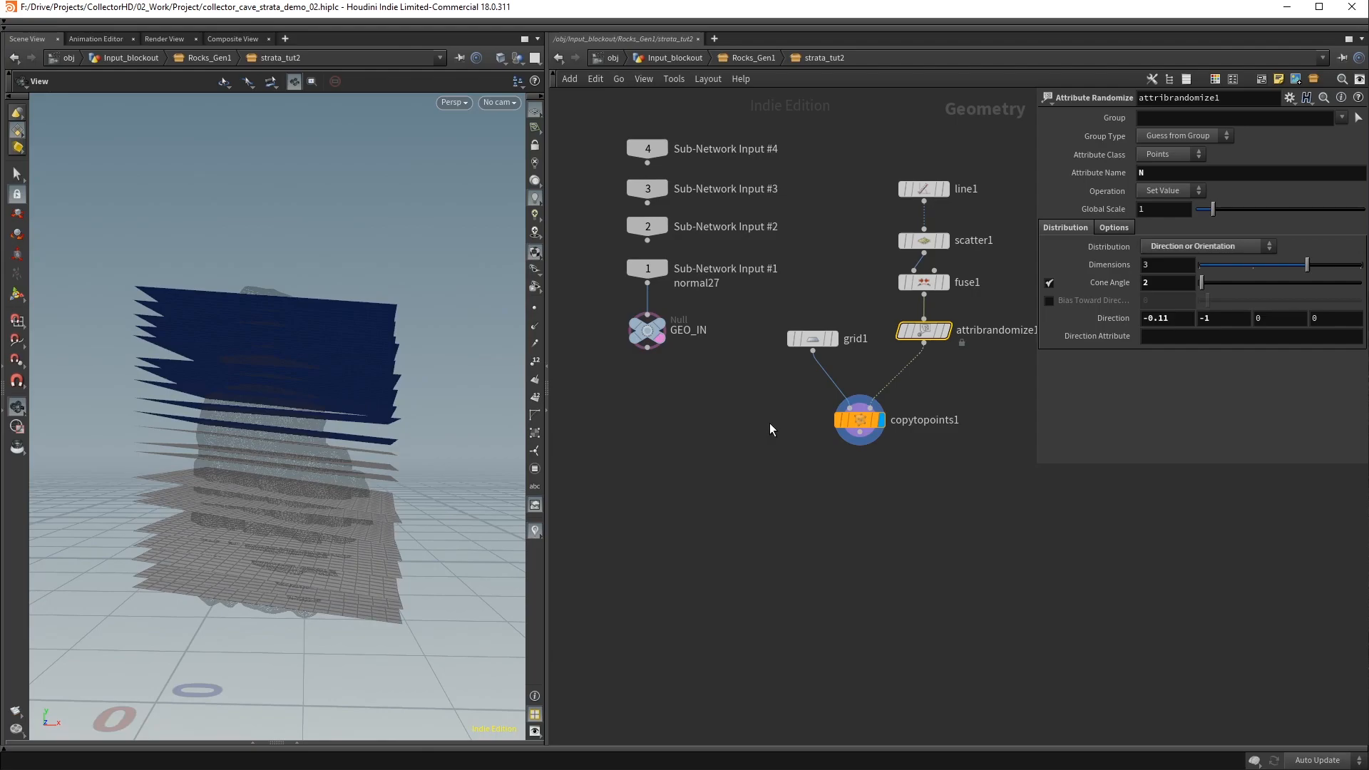
# Add a Mountain node fed by copytopoints1 and display its result
pyautogui.moveTo(784, 420); pyautogui.dragTo(786, 375, button='middle')
pyautogui.press('Tab')
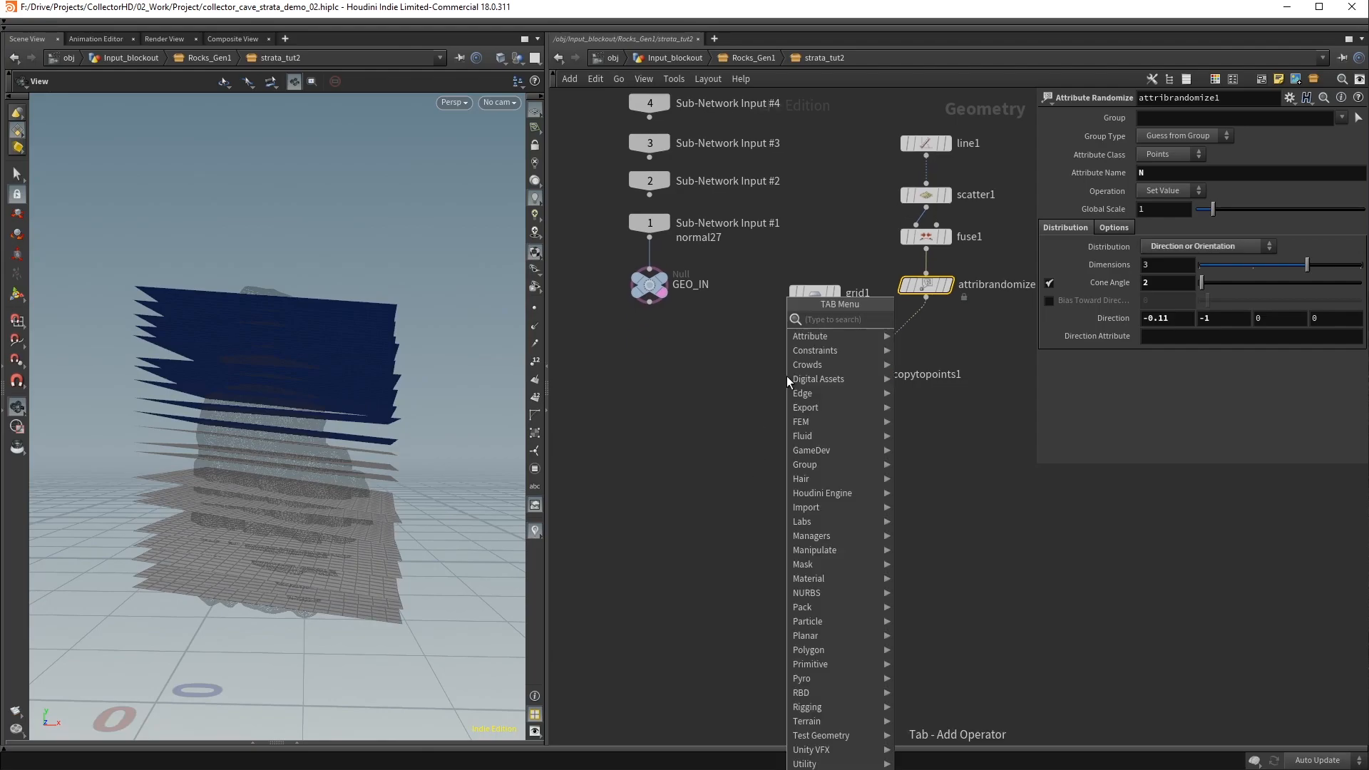
pyautogui.write('mountai')
pyautogui.press('Return')
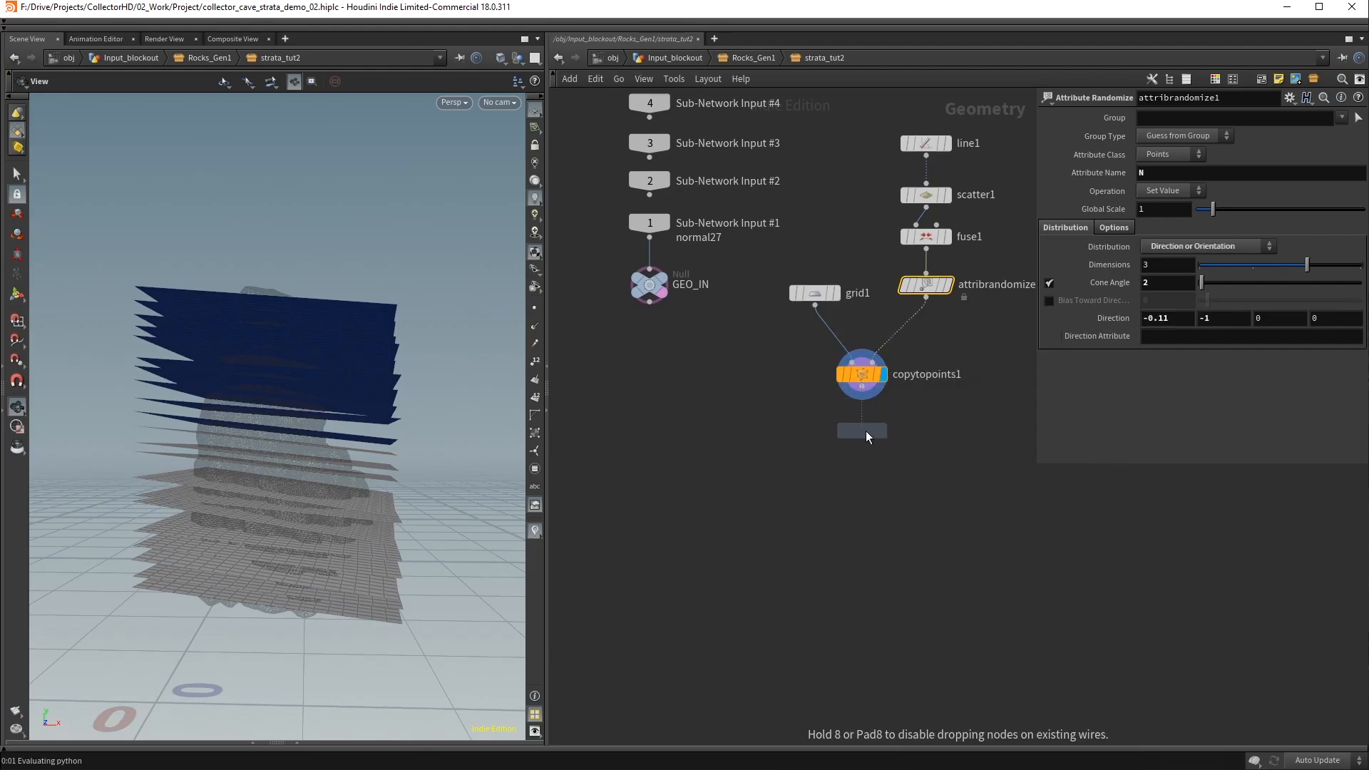
pyautogui.click(865, 426)
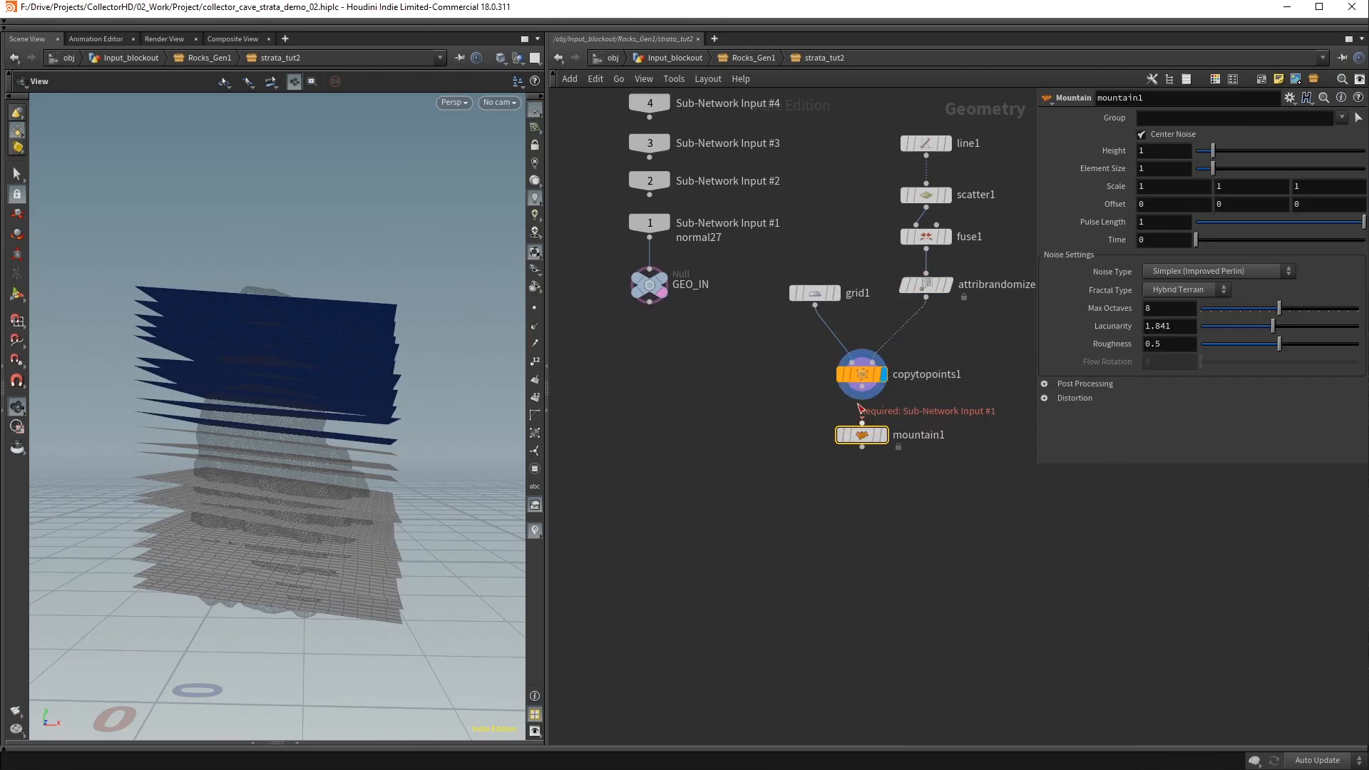
pyautogui.click(883, 435)
pyautogui.moveTo(246, 385); pyautogui.dragTo(211, 416)
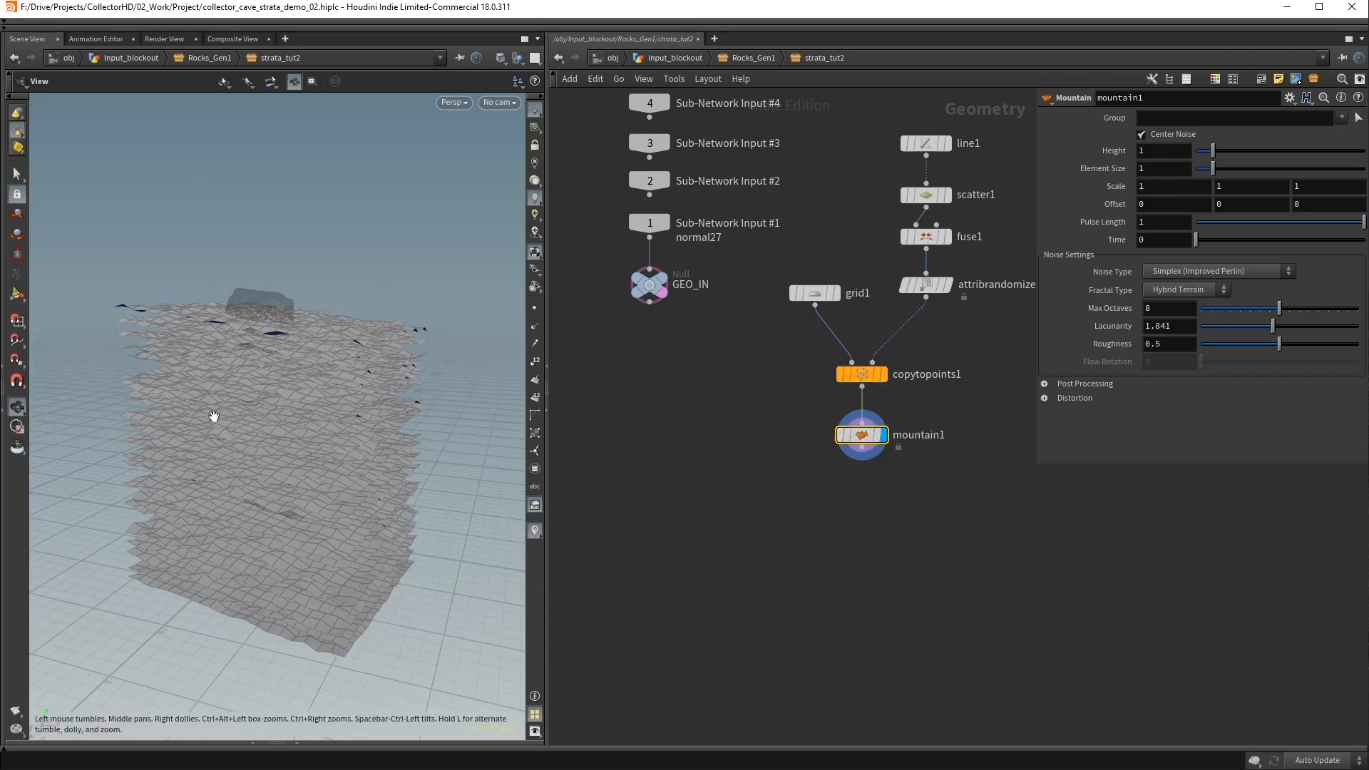
# Set the Mountain noise Height to 0.5 and Element Size to 2
pyautogui.moveTo(211, 416); pyautogui.dragTo(324, 363, button='right')
pyautogui.moveTo(323, 364); pyautogui.dragTo(364, 367)
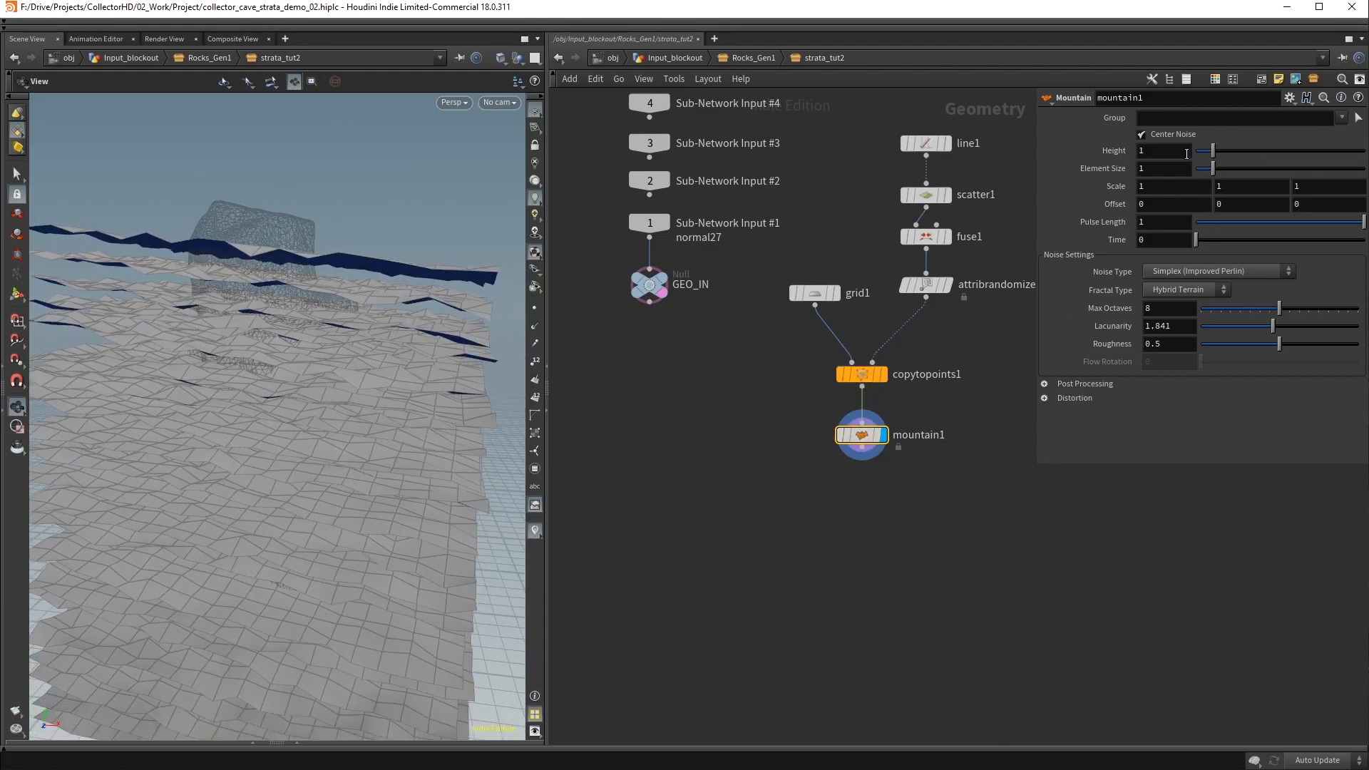
pyautogui.click(1163, 150)
pyautogui.write('0.5')
pyautogui.press('Return')
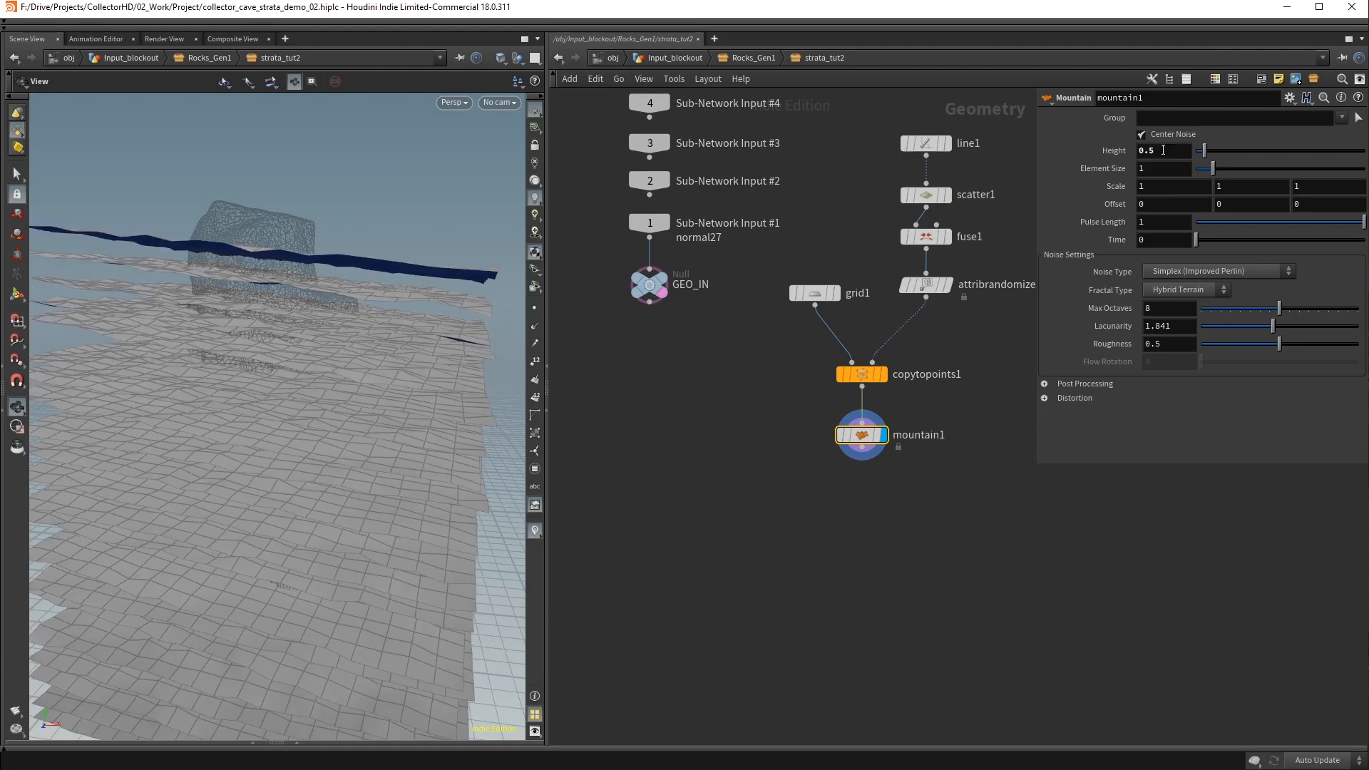
pyautogui.click(1141, 166)
pyautogui.write('2')
pyautogui.press('Return')
pyautogui.moveTo(405, 303); pyautogui.dragTo(296, 318)
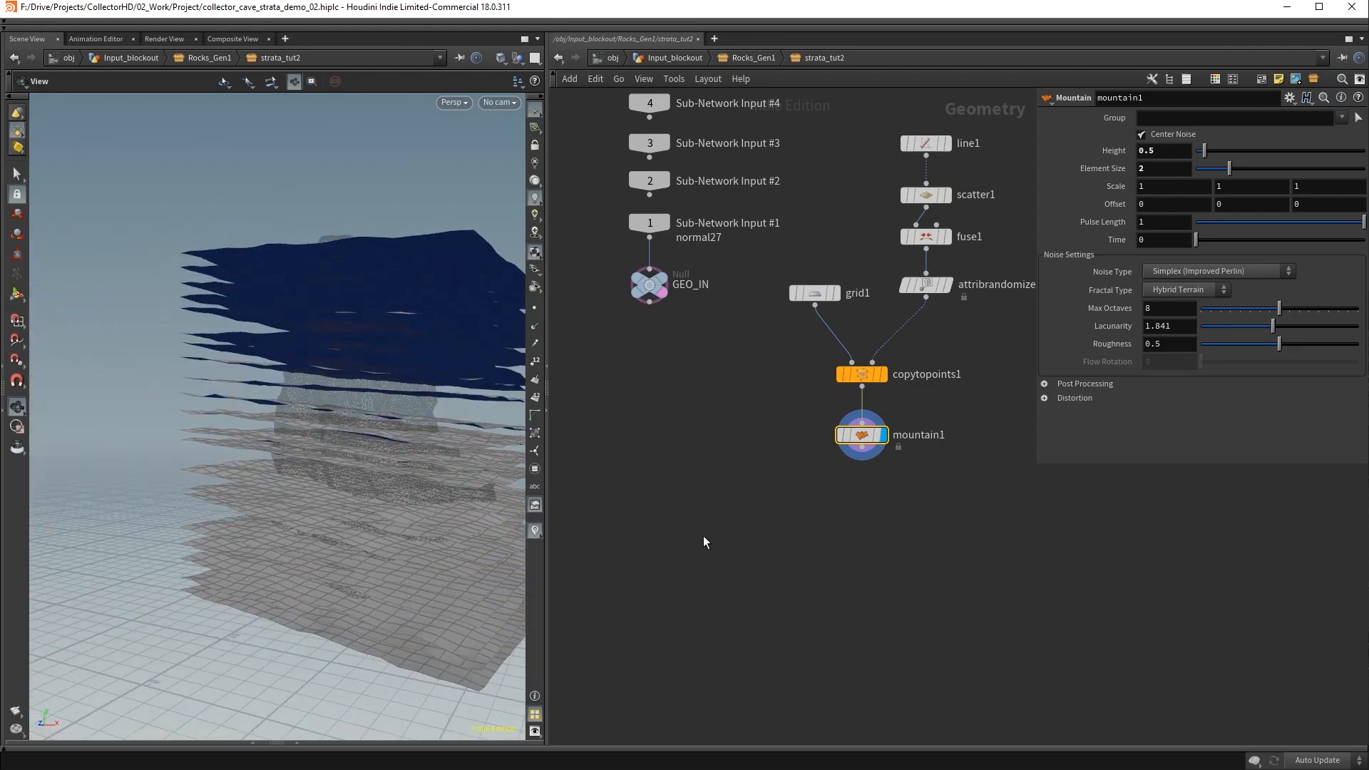
# Add a Boolean node below mountain1 and set its Operation to Shatter
pyautogui.press('Tab')
pyautogui.write('boo')
pyautogui.press('Return')
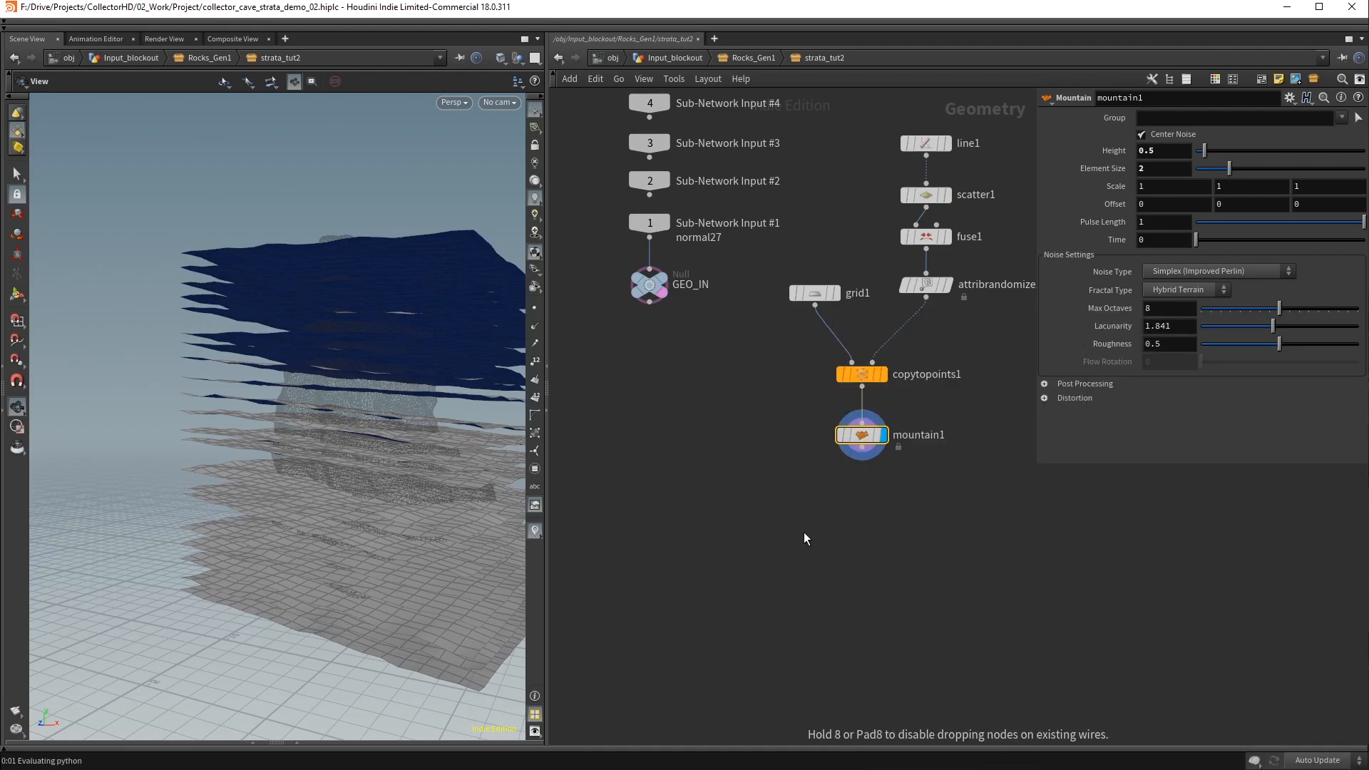
pyautogui.click(803, 533)
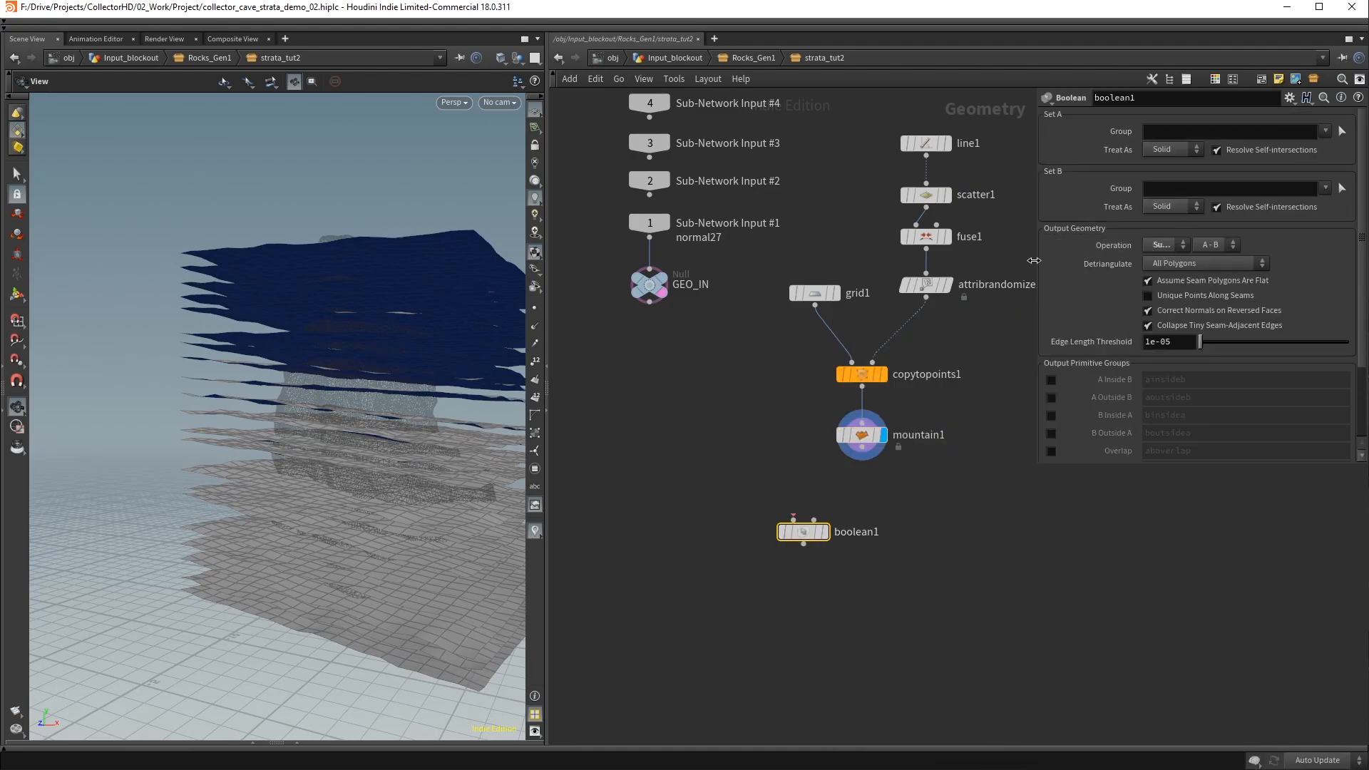
pyautogui.click(1119, 242)
pyautogui.click(1114, 301)
# Wire GEO_IN into the first input and mountain1 into the second input of boolean1, and display the Boolean
pyautogui.moveTo(649, 302); pyautogui.dragTo(794, 519)
pyautogui.moveTo(863, 450); pyautogui.dragTo(836, 495)
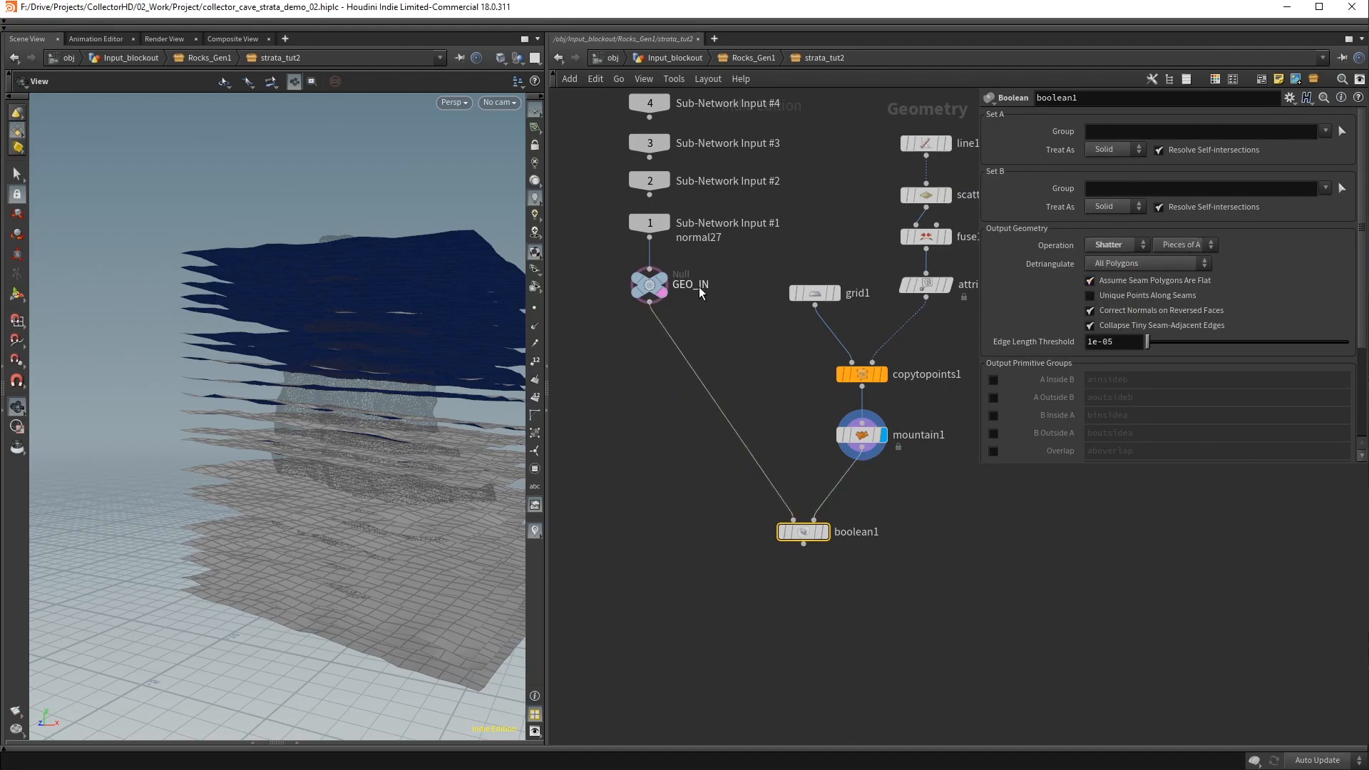
pyautogui.click(664, 292)
pyautogui.click(826, 532)
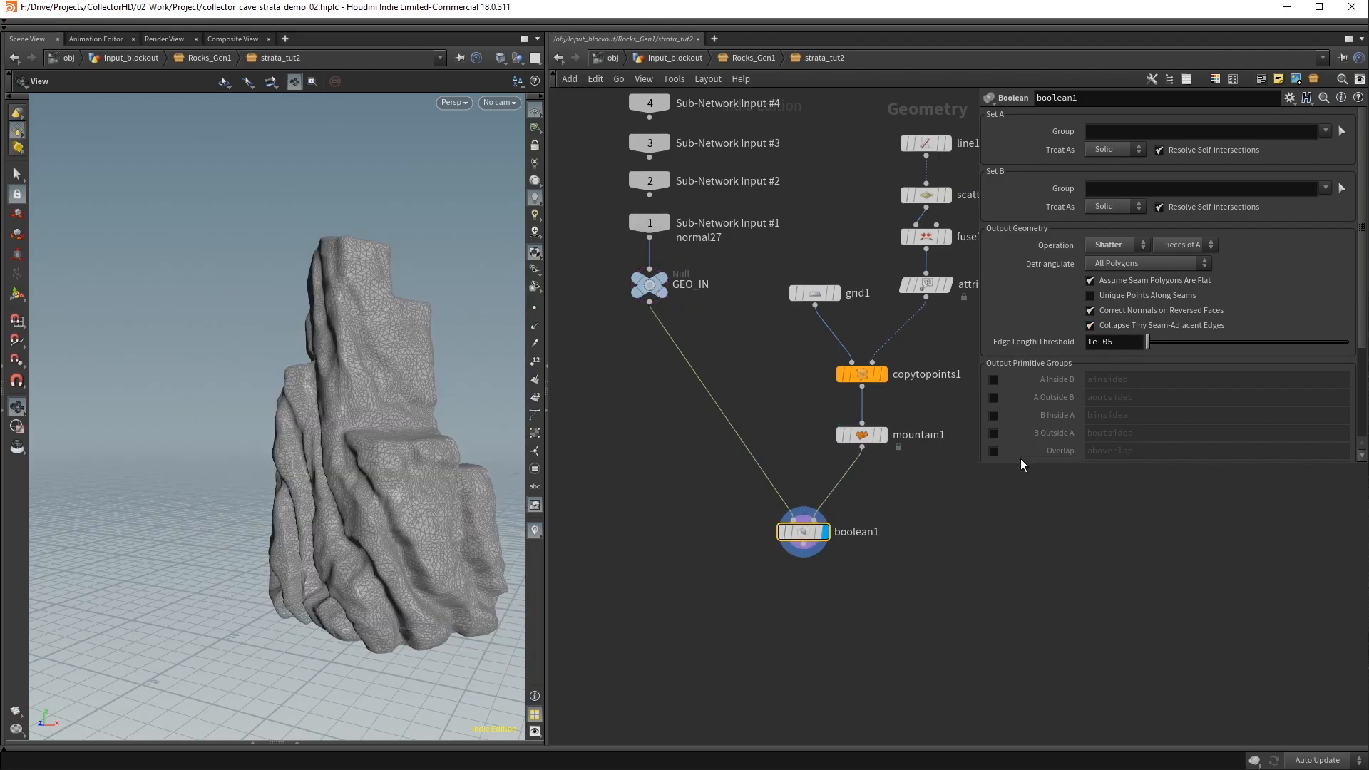
# Enable the B Inside A output primitive group on boolean1 and move the node up closer to mountain1
pyautogui.moveTo(1020, 463); pyautogui.dragTo(1012, 523)
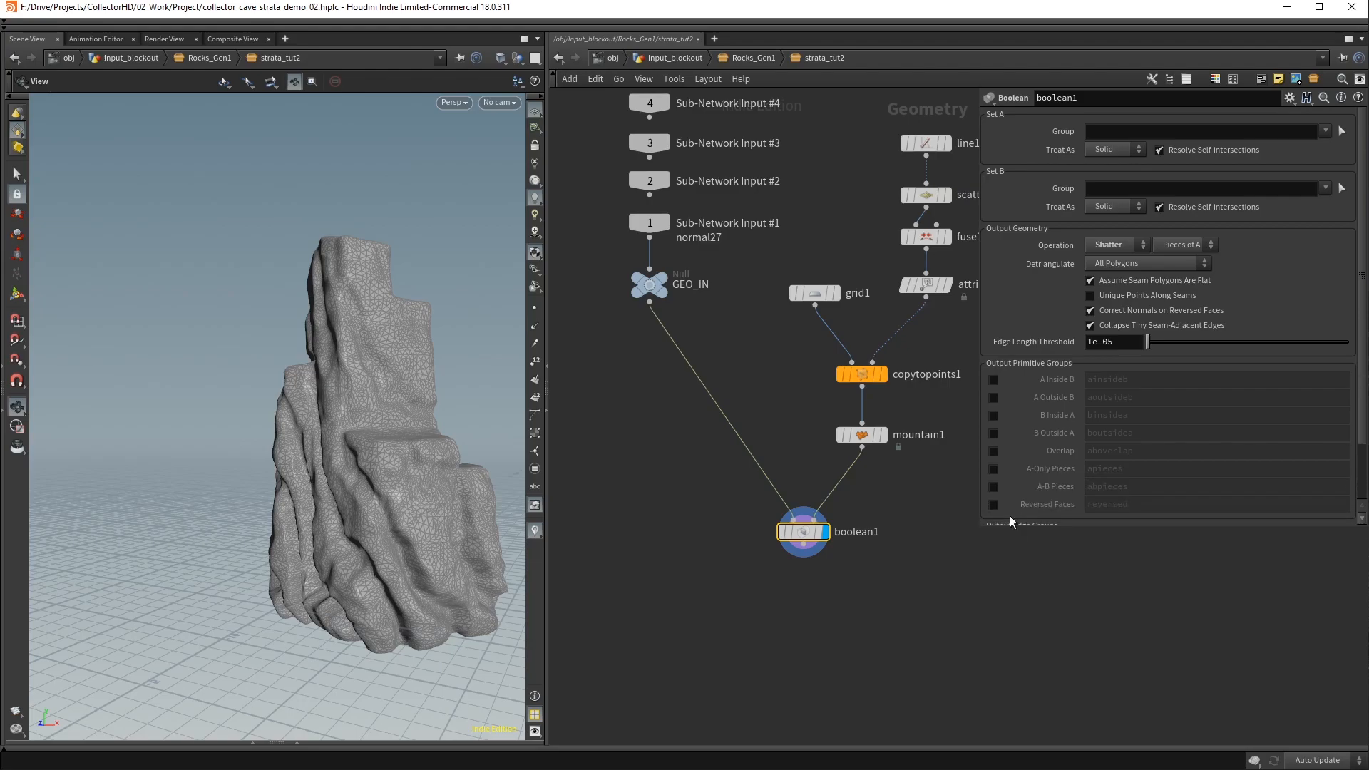
pyautogui.click(994, 415)
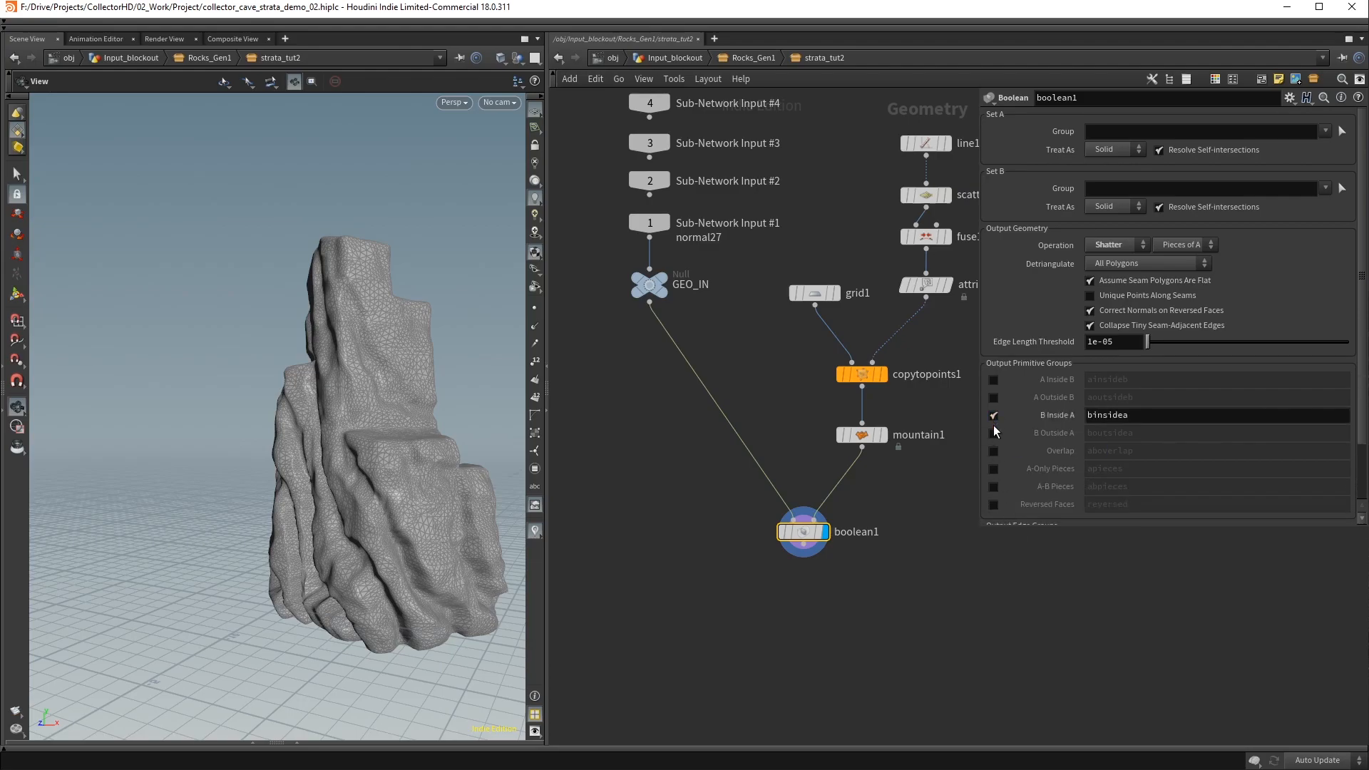
pyautogui.moveTo(805, 537); pyautogui.dragTo(803, 492)
pyautogui.moveTo(361, 370)
pyautogui.mouseDown()
pyautogui.moveTo(382, 365)
pyautogui.moveTo(348, 362)
pyautogui.mouseUp()
pyautogui.scroll(10, 359, 360)
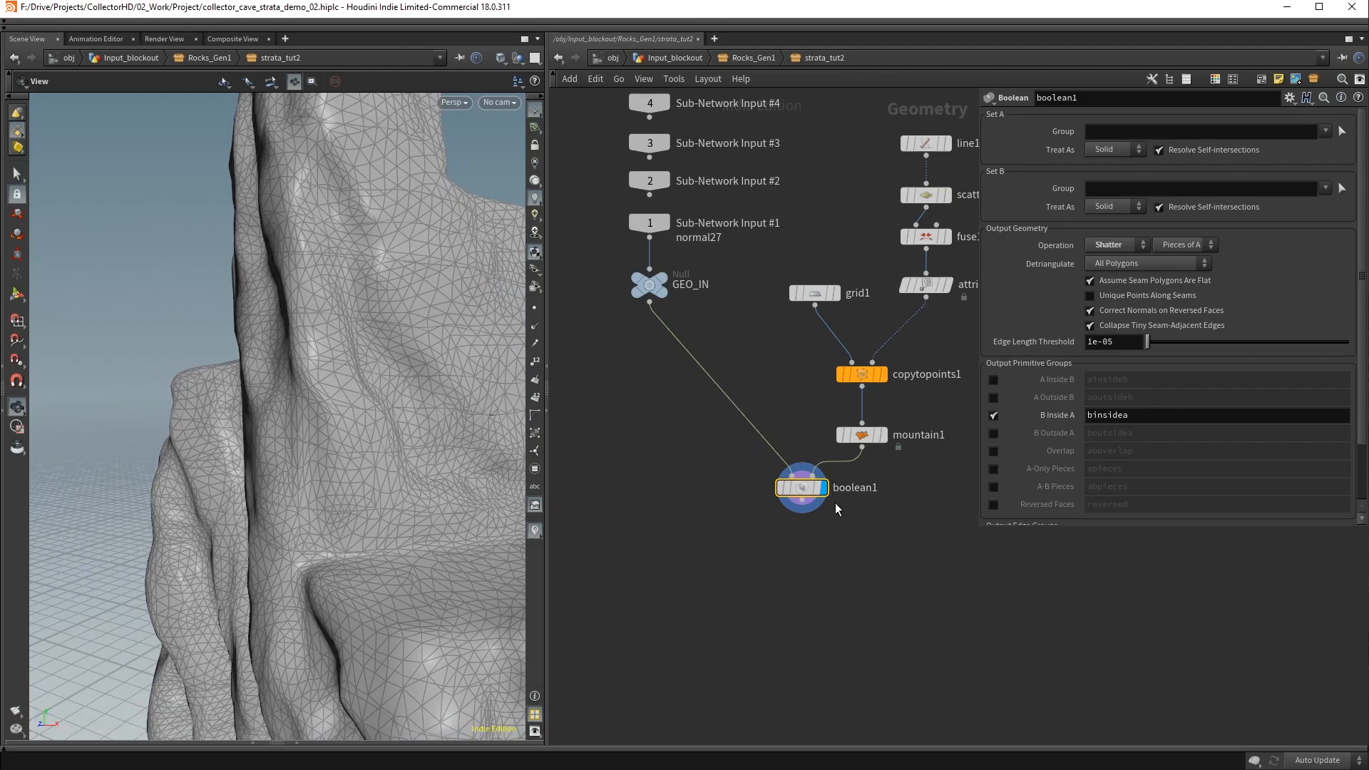
# Add a Divide node after boolean1, display it and inspect the triangulated rock
pyautogui.press('Tab')
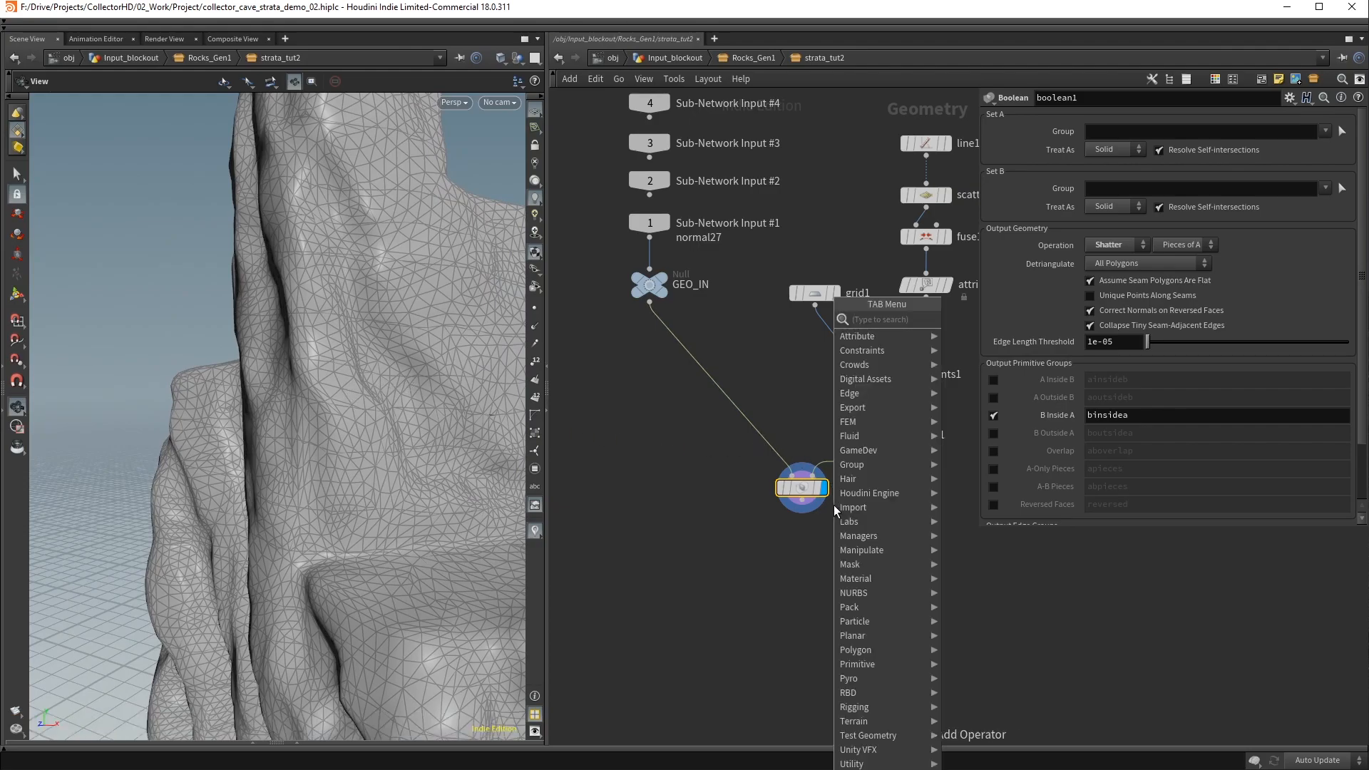
pyautogui.write('div')
pyautogui.press('Return')
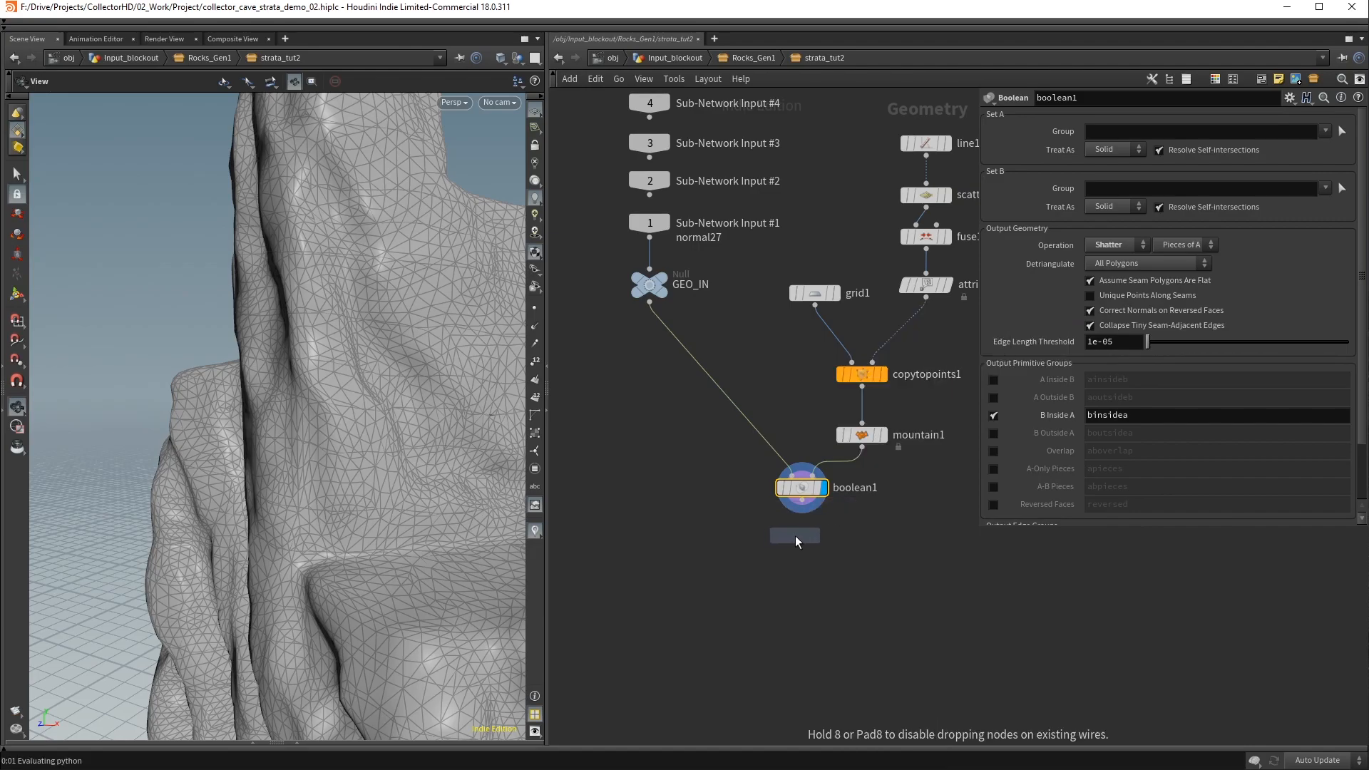
pyautogui.click(798, 535)
pyautogui.click(824, 534)
pyautogui.moveTo(387, 357); pyautogui.dragTo(314, 389)
pyautogui.moveTo(314, 389); pyautogui.dragTo(316, 449, button='right')
pyautogui.moveTo(316, 449); pyautogui.dragTo(317, 399, button='middle')
pyautogui.moveTo(317, 399); pyautogui.dragTo(312, 333)
pyautogui.moveTo(311, 333); pyautogui.dragTo(292, 385, button='right')
pyautogui.moveTo(292, 385); pyautogui.dragTo(308, 335, button='middle')
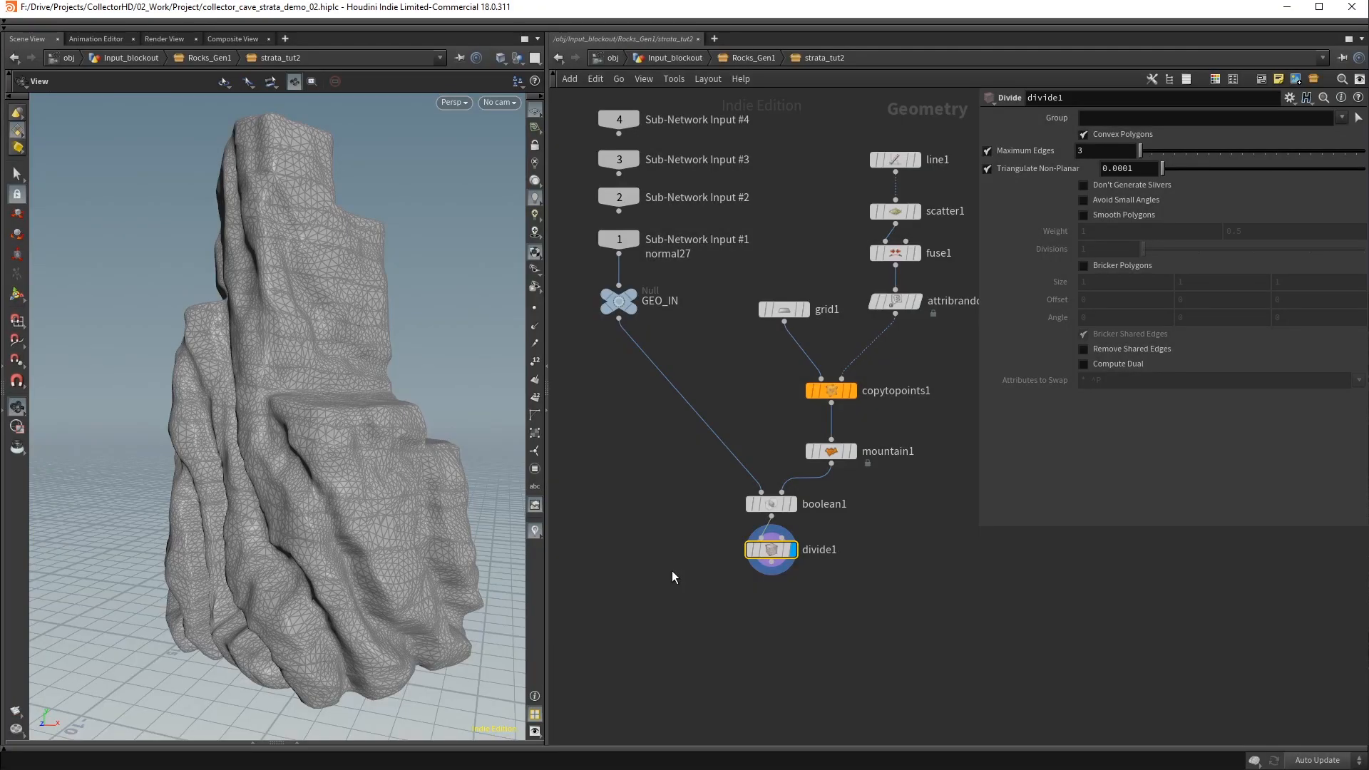
pyautogui.moveTo(666, 578); pyautogui.dragTo(672, 526, button='middle')
pyautogui.moveTo(381, 454); pyautogui.dragTo(397, 449)
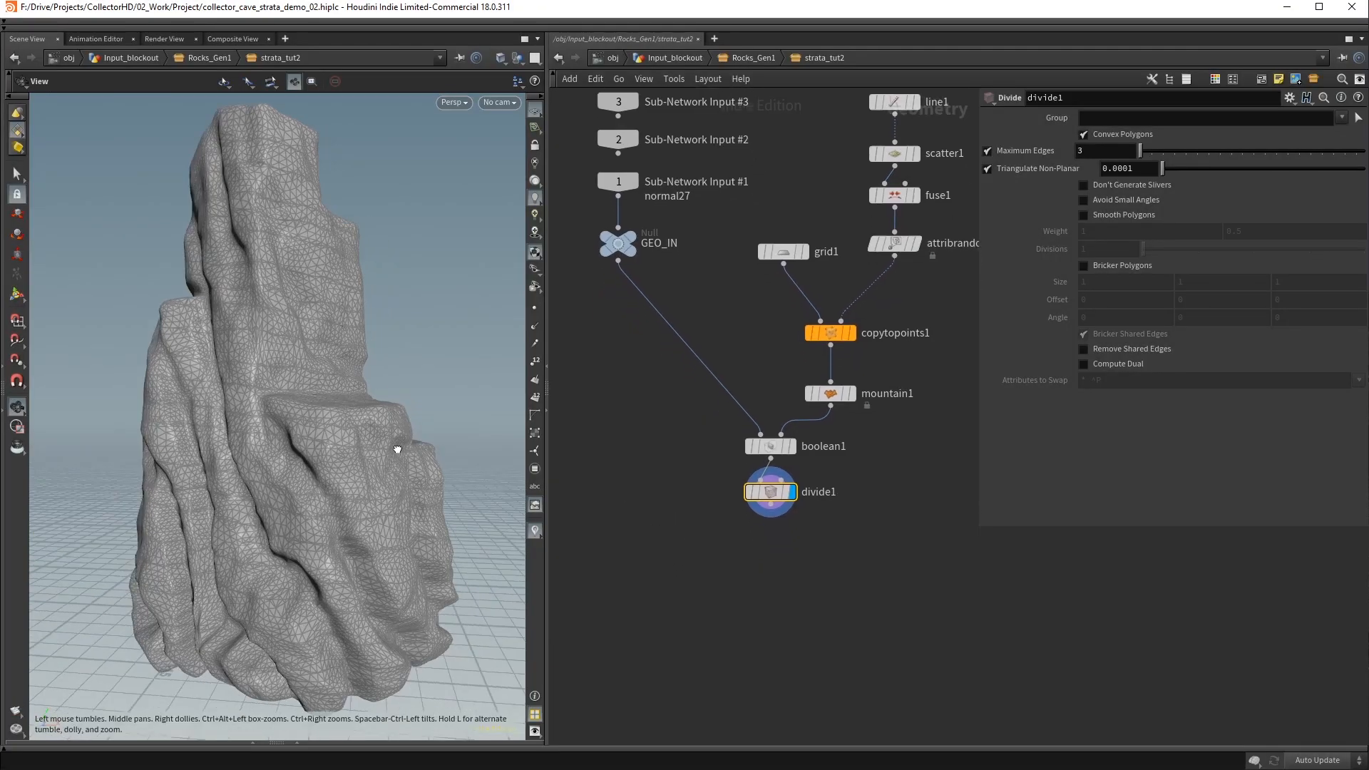
pyautogui.scroll(-5, 803, 514)
pyautogui.press('Tab')
pyautogui.moveTo(816, 407)
pyautogui.press('Escape')
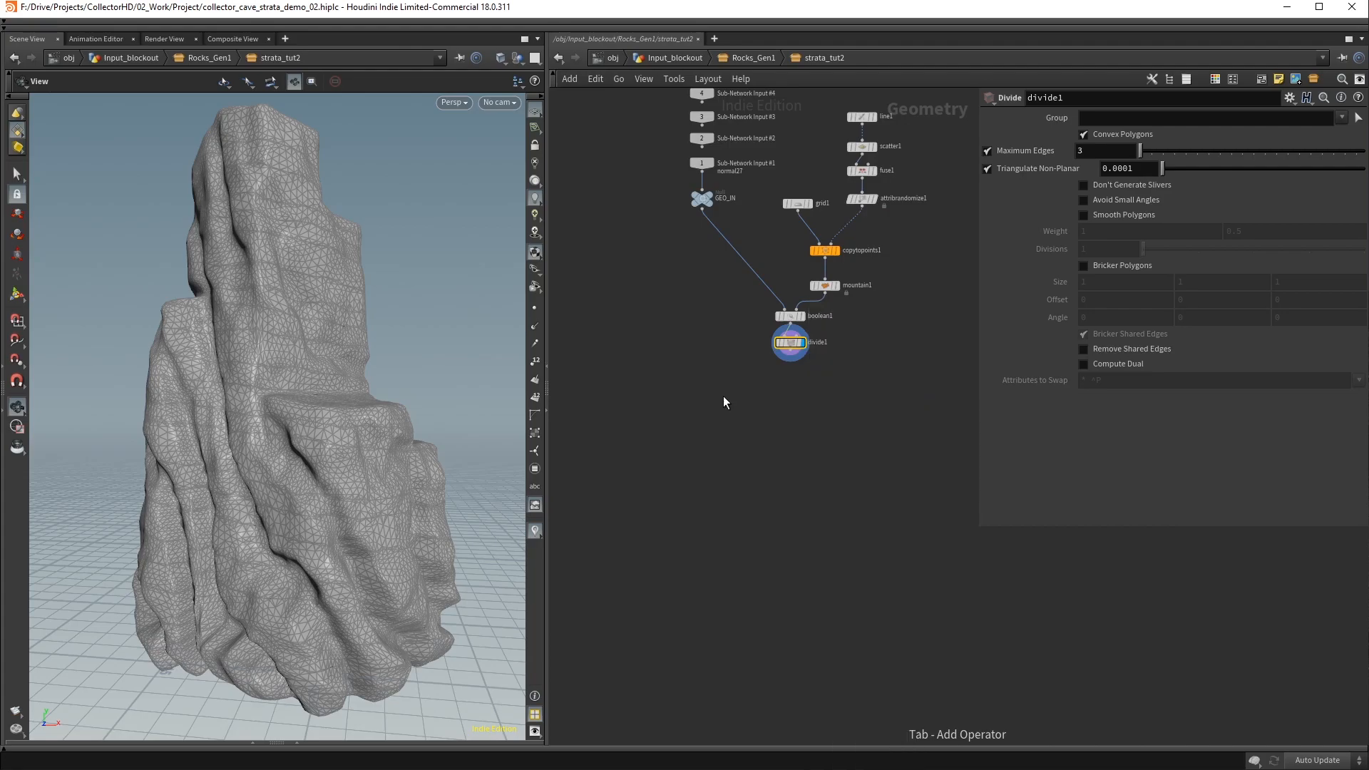
# Add a For-Each Connected Piece block and connect its connectivity node to the output of divide1
pyautogui.scroll(3, 786, 386)
pyautogui.press('Tab')
pyautogui.write('for')
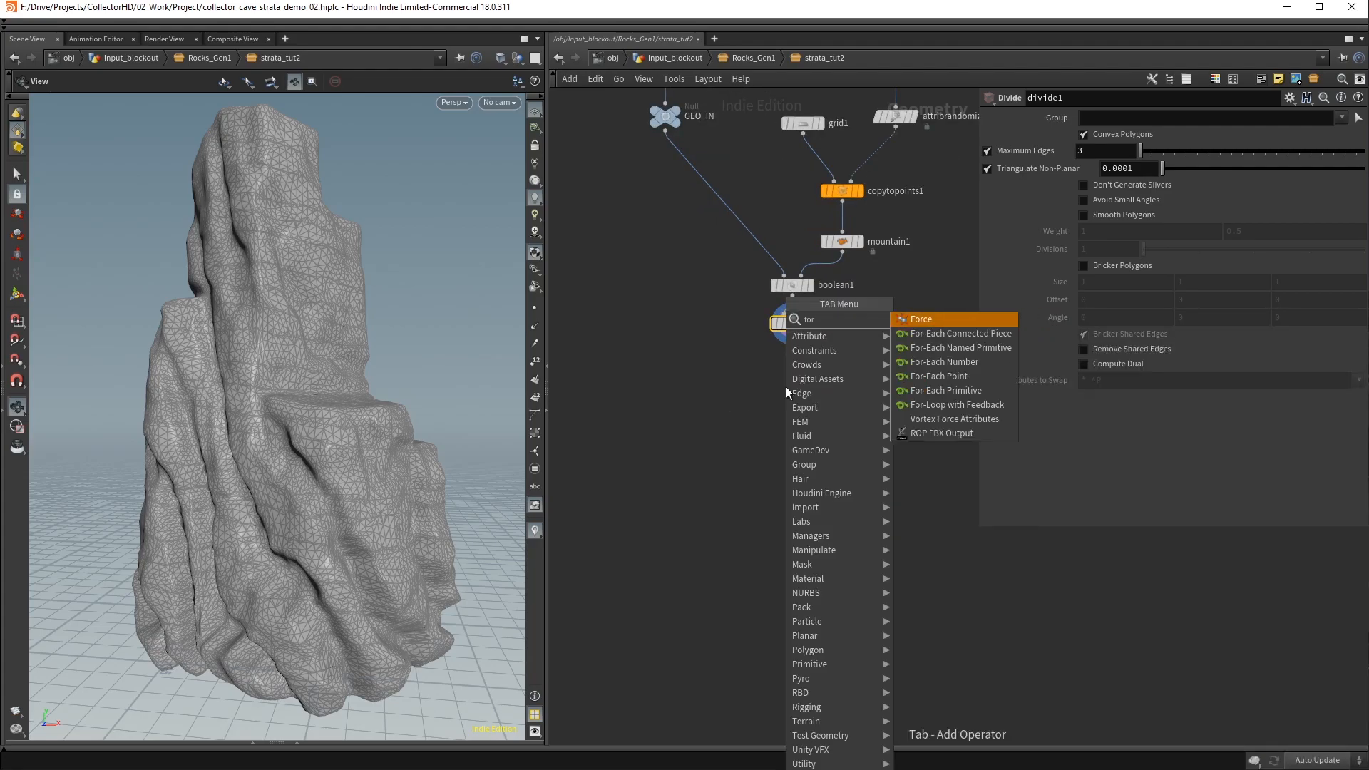
pyautogui.press('Down')
pyautogui.press('Down')
pyautogui.press('Up')
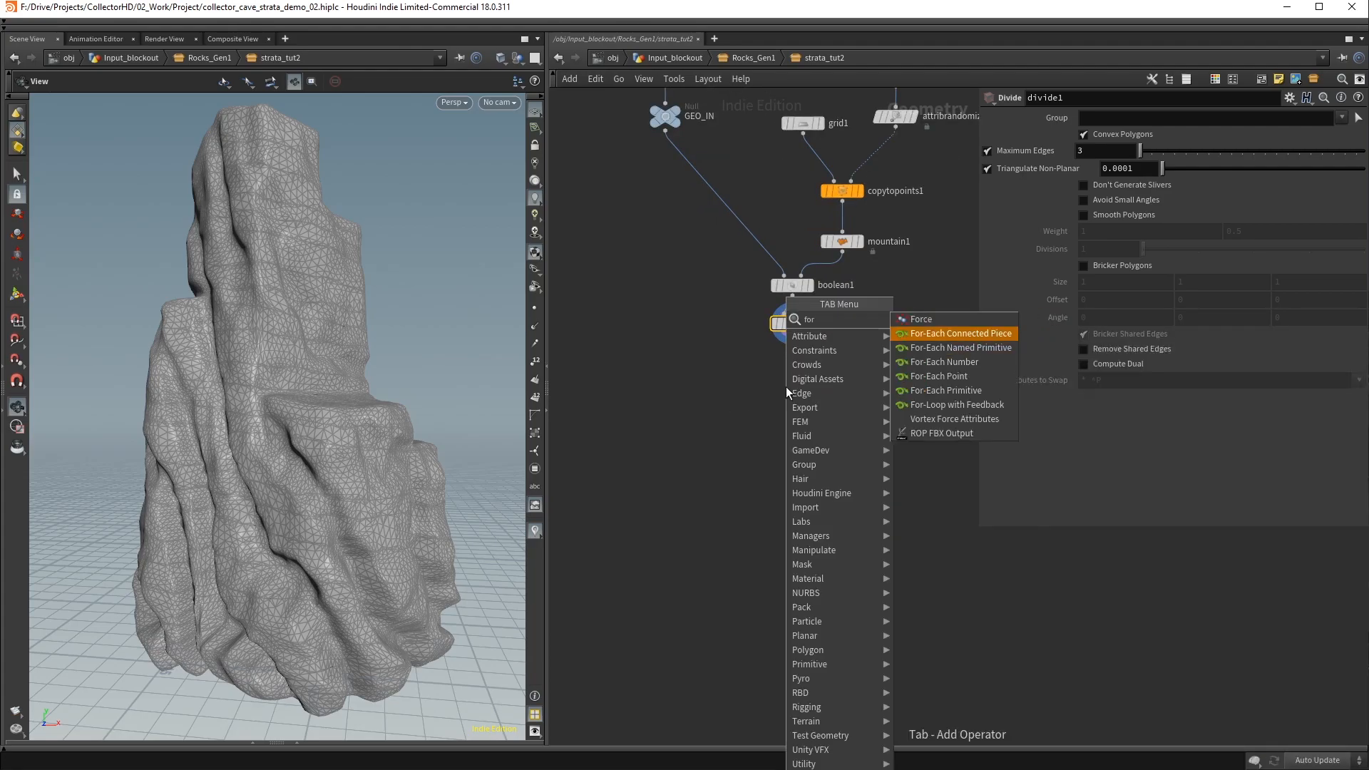
pyautogui.press('Return')
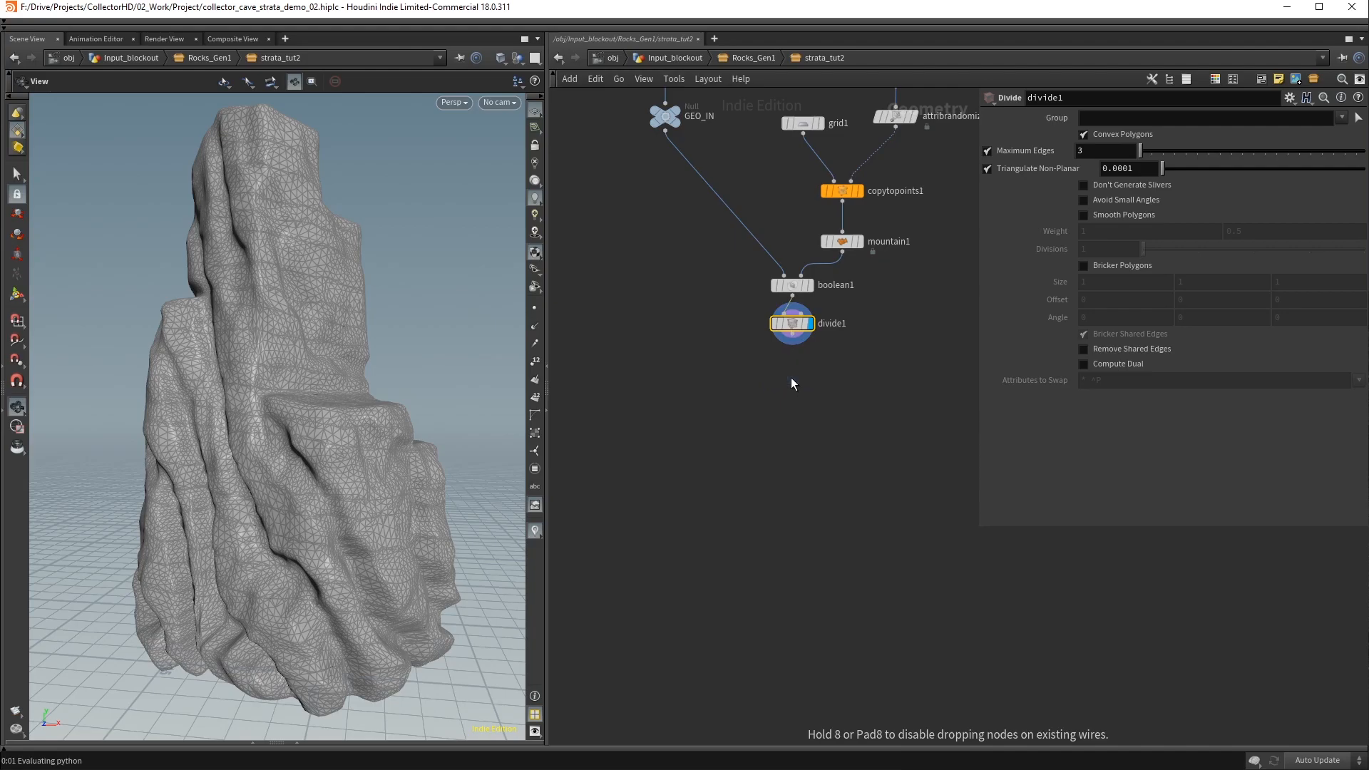
pyautogui.click(790, 378)
pyautogui.click(794, 367)
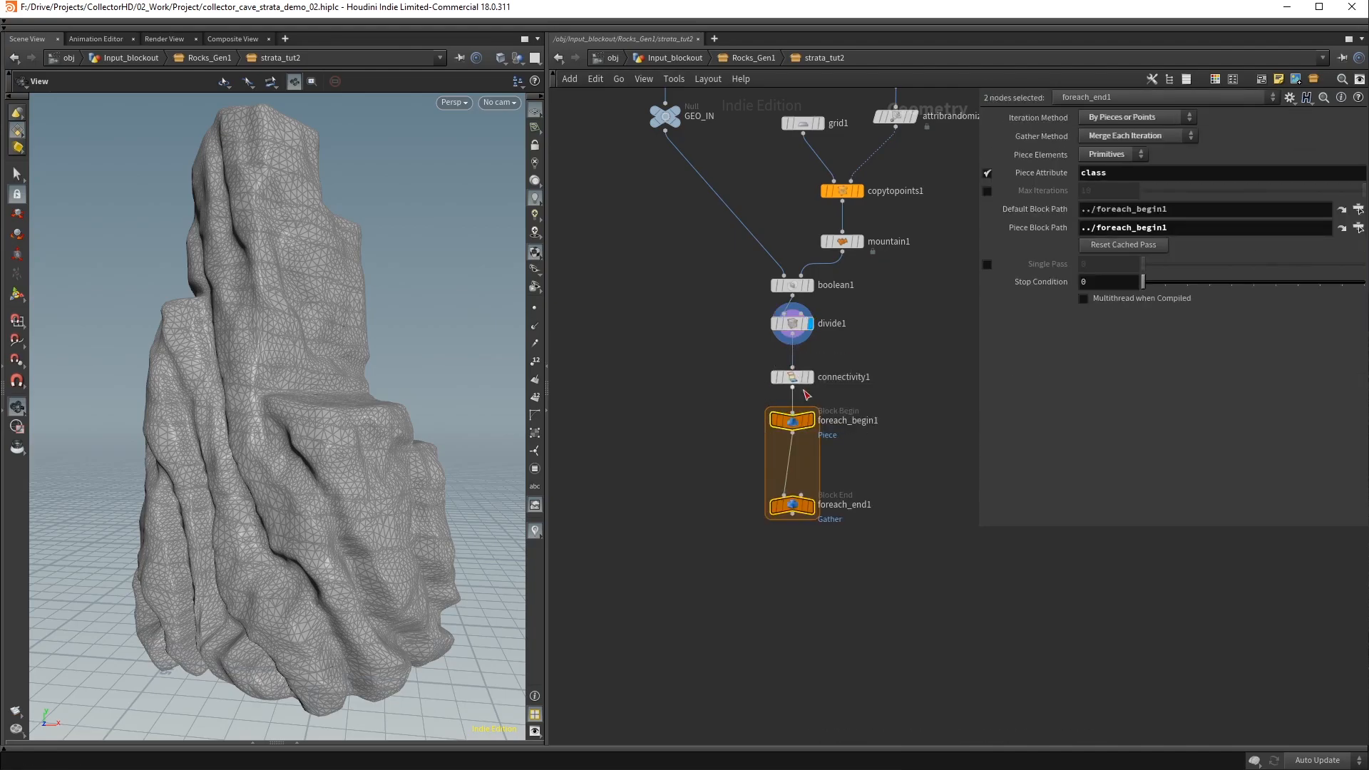
# Display foreach_end1 and enable Single Pass with a value of 1 to isolate one rock piece
pyautogui.moveTo(894, 463); pyautogui.dragTo(883, 371, button='middle')
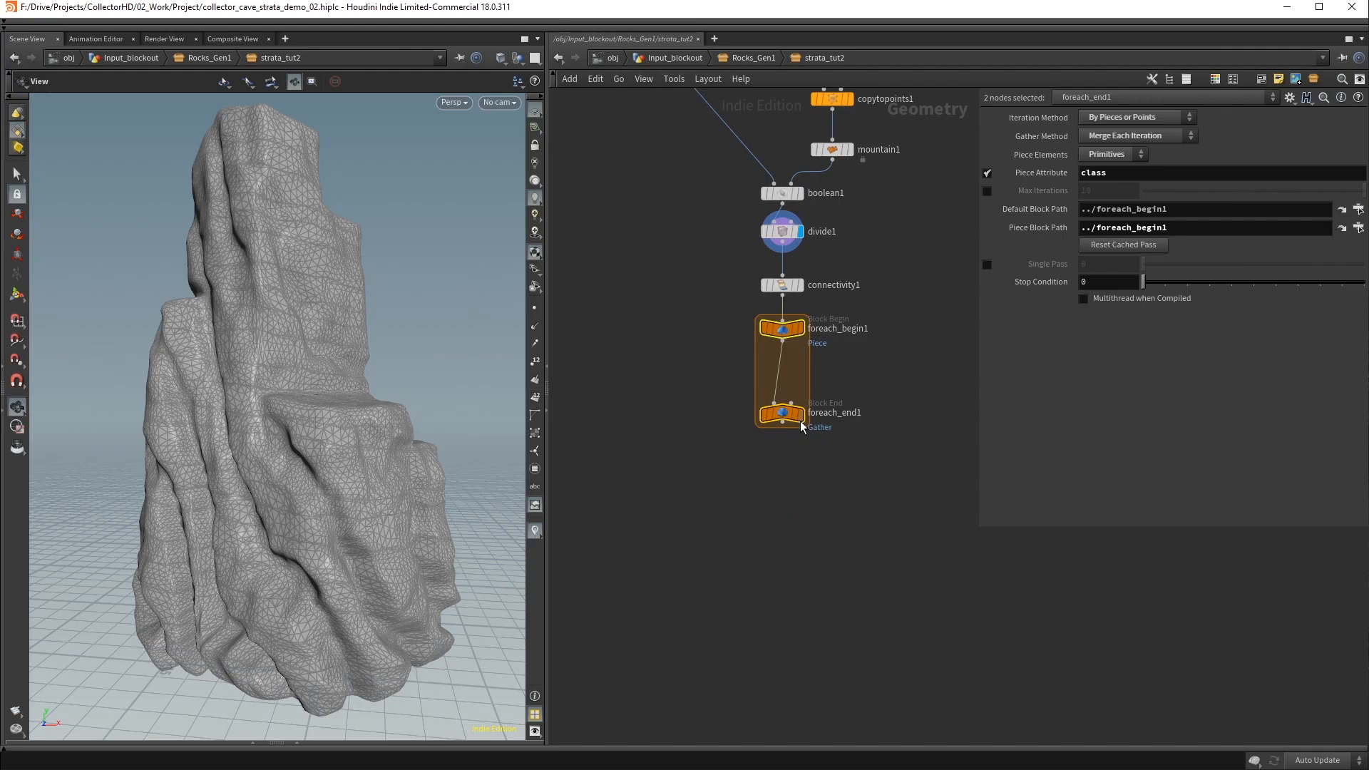
pyautogui.click(800, 415)
pyautogui.click(785, 416)
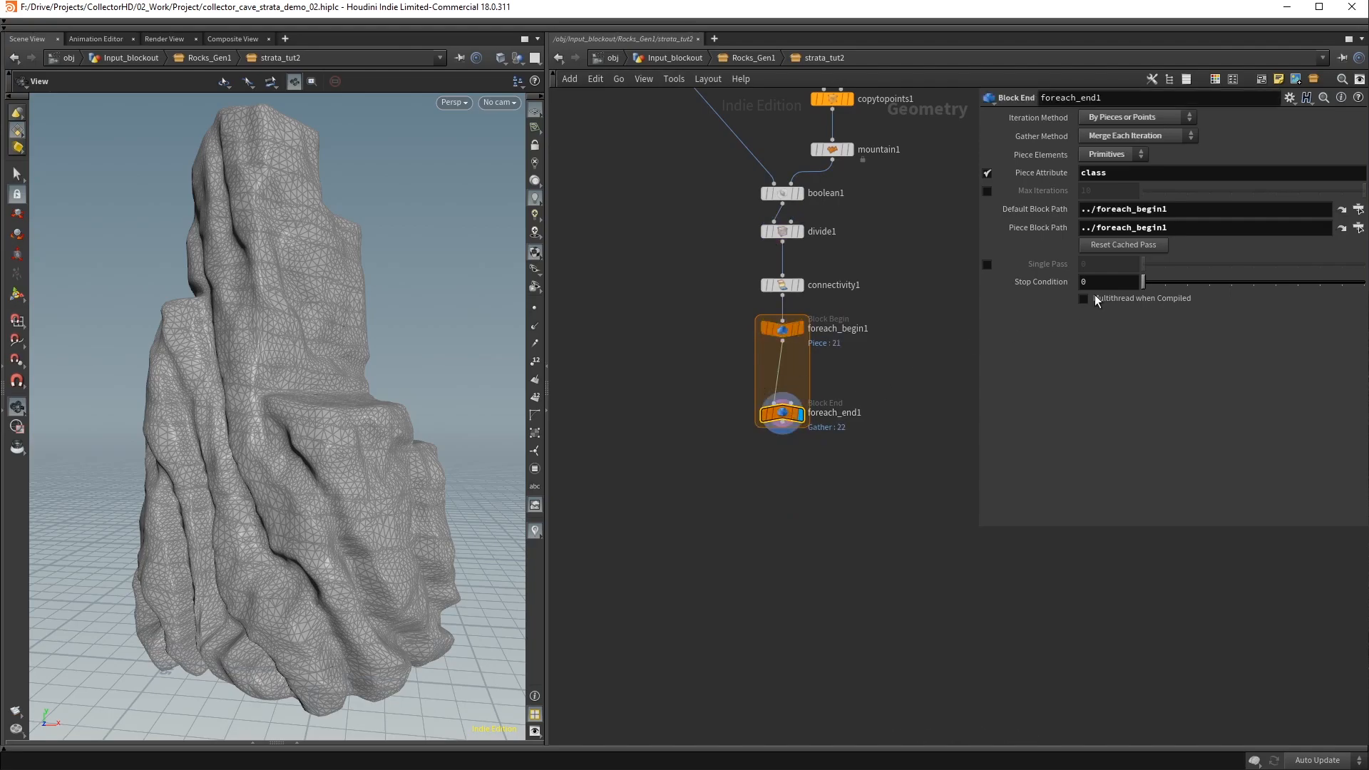
pyautogui.click(989, 266)
pyautogui.moveTo(1147, 264)
pyautogui.mouseDown()
pyautogui.moveTo(1316, 290)
pyautogui.moveTo(1298, 277)
pyautogui.moveTo(1109, 277)
pyautogui.moveTo(1166, 280)
pyautogui.mouseUp()
pyautogui.moveTo(285, 335); pyautogui.dragTo(272, 374)
# Insert a Null node between foreach_begin1 and foreach_end1 and rename it PIECE
pyautogui.moveTo(785, 415); pyautogui.dragTo(791, 468)
pyautogui.click(870, 369)
pyautogui.press('Tab')
pyautogui.write('null')
pyautogui.press('Return')
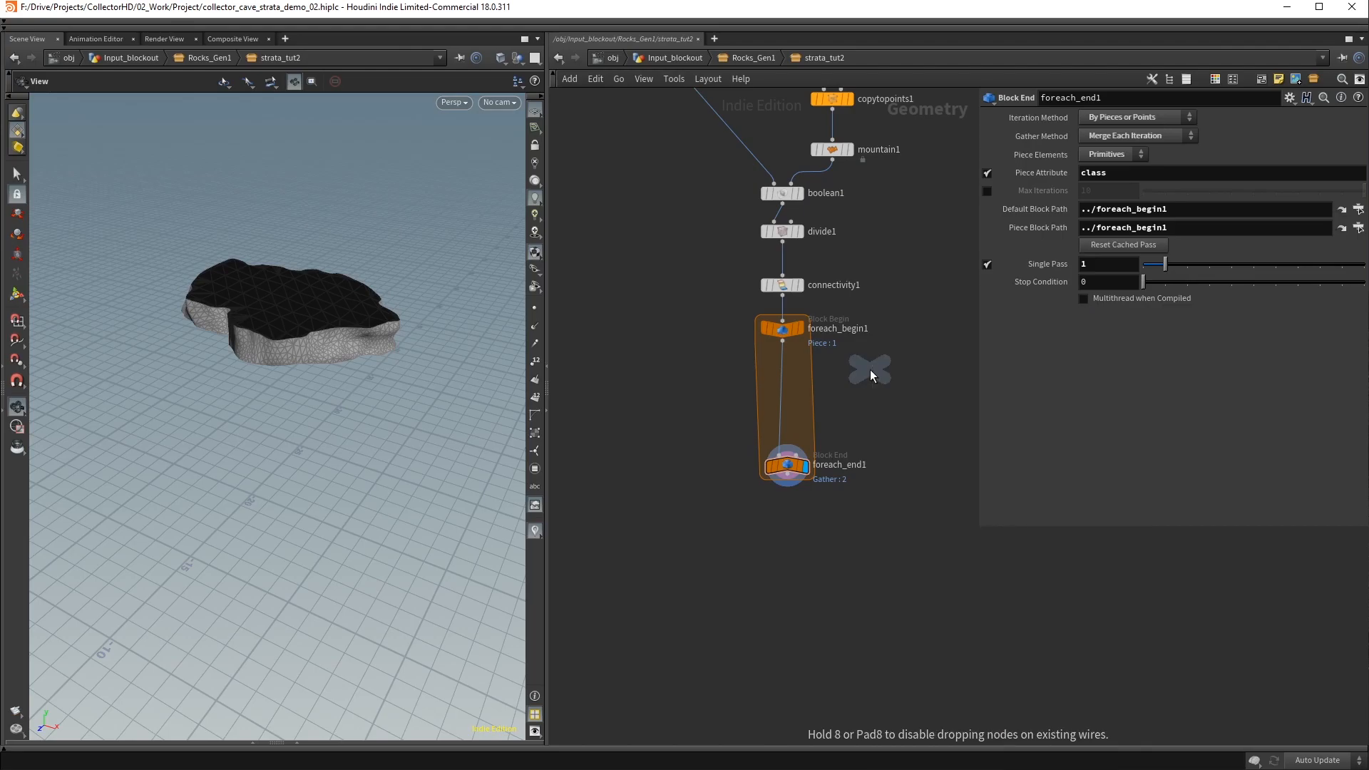
pyautogui.click(782, 369)
pyautogui.doubleClick(813, 376)
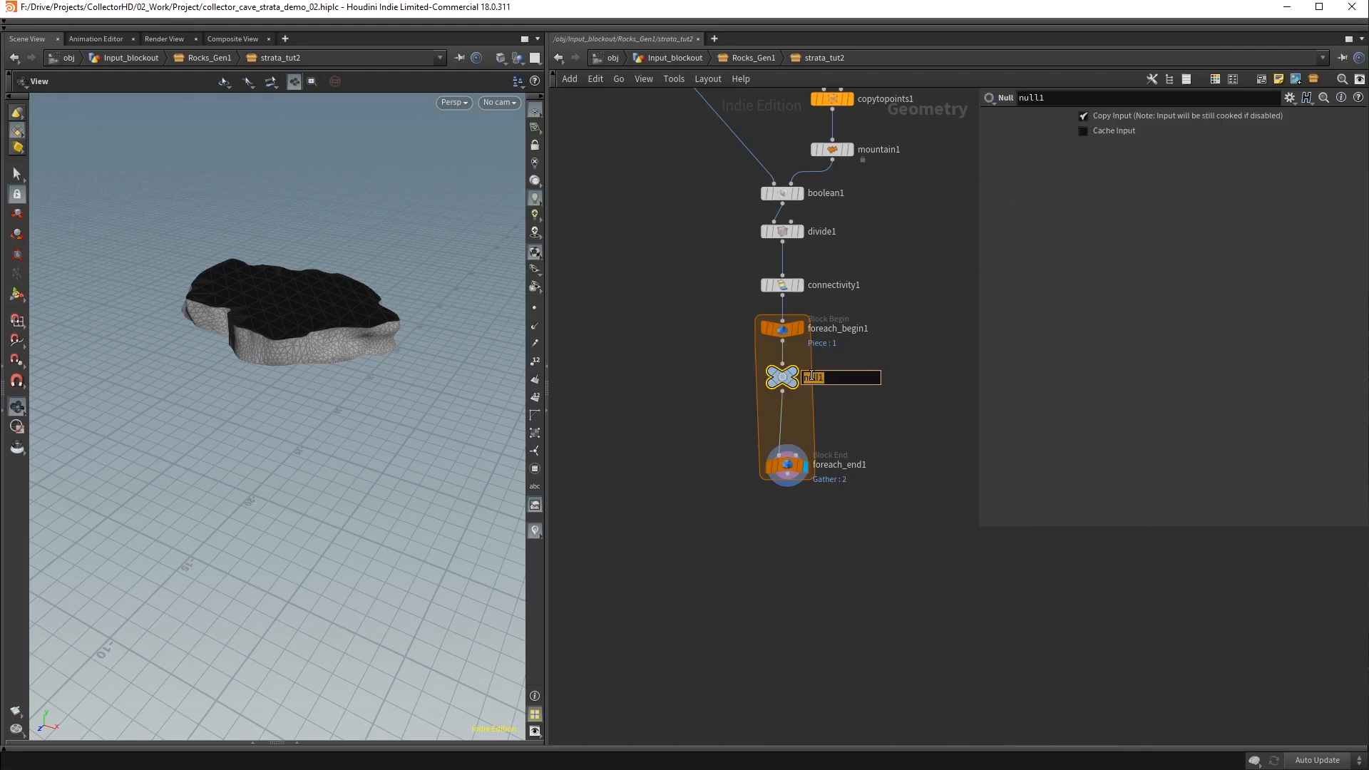
pyautogui.write('PIECE')
pyautogui.press('Return')
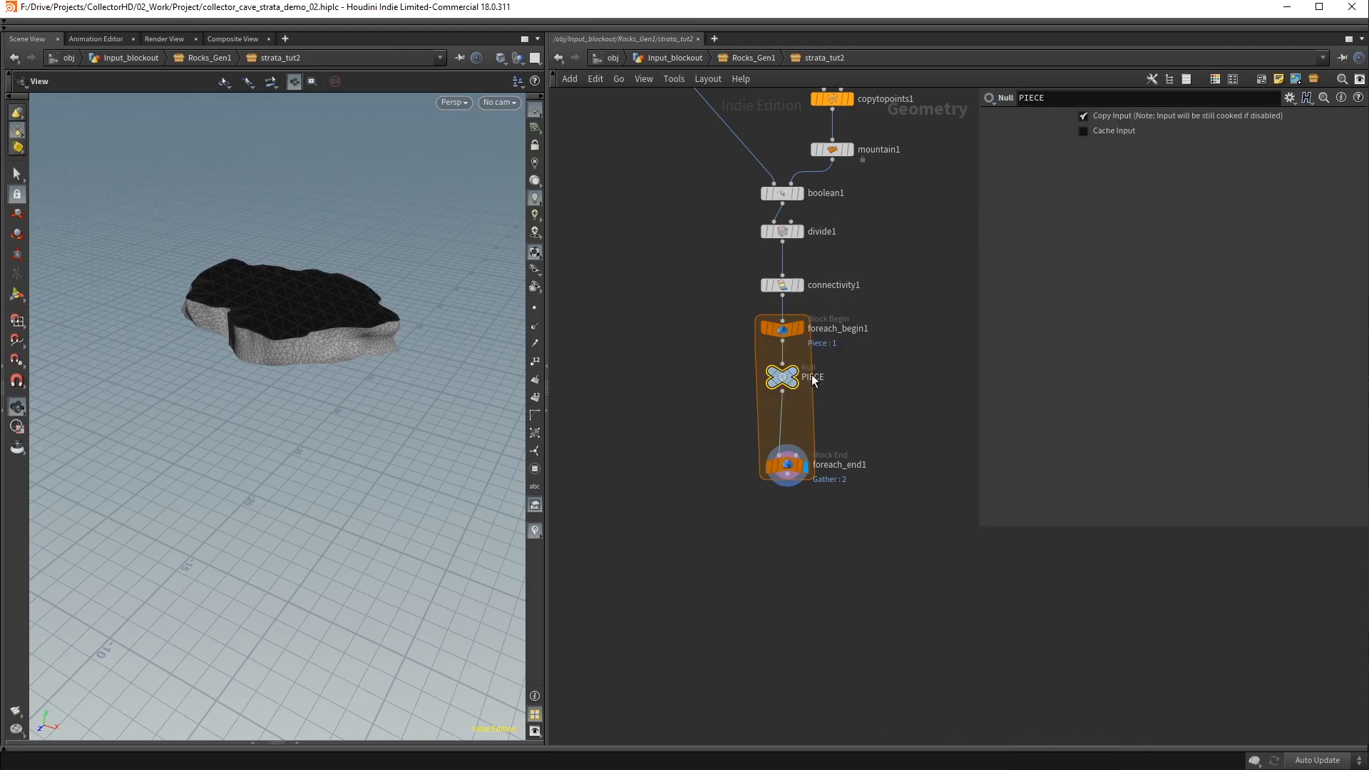
# Move foreach_end1 far below PIECE to make room for more nodes inside the loop
pyautogui.scroll(-5, 794, 297)
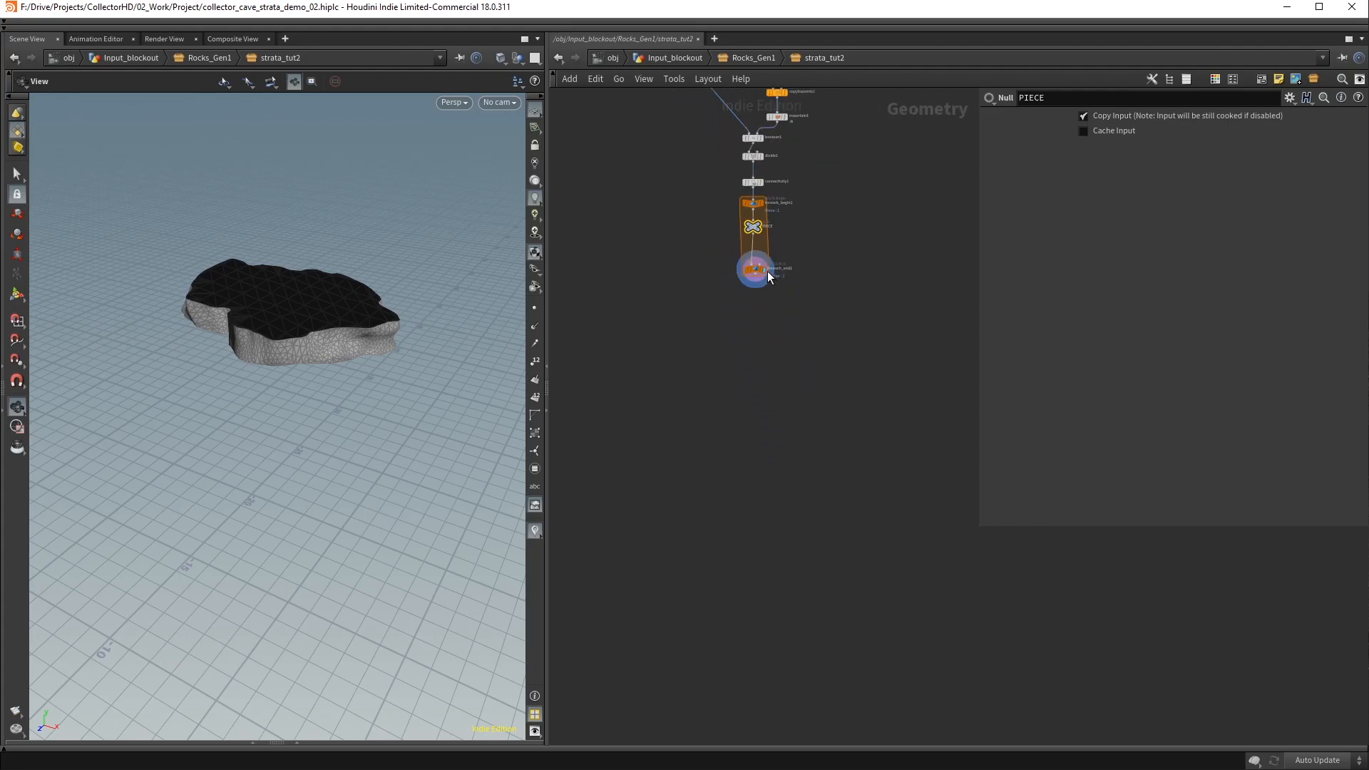
pyautogui.moveTo(754, 269); pyautogui.dragTo(757, 583)
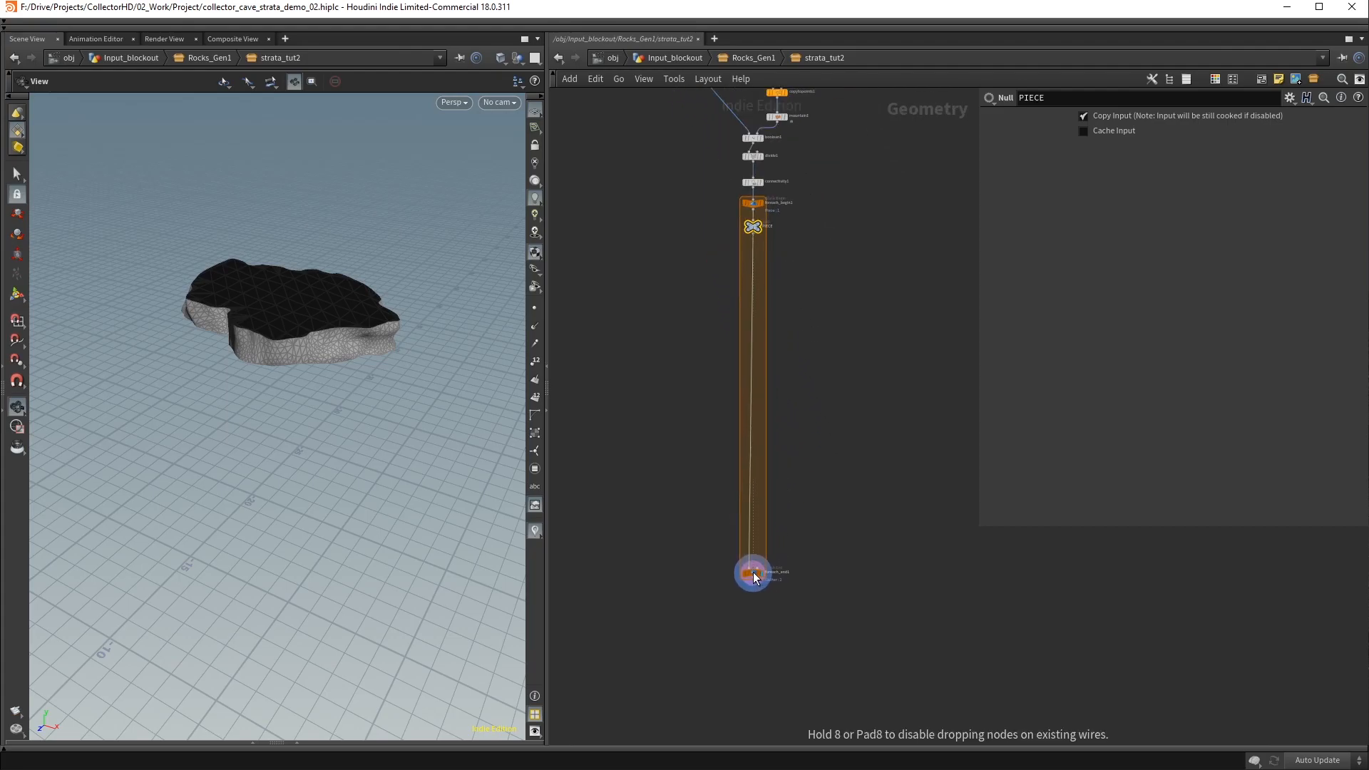
pyautogui.scroll(6, 768, 233)
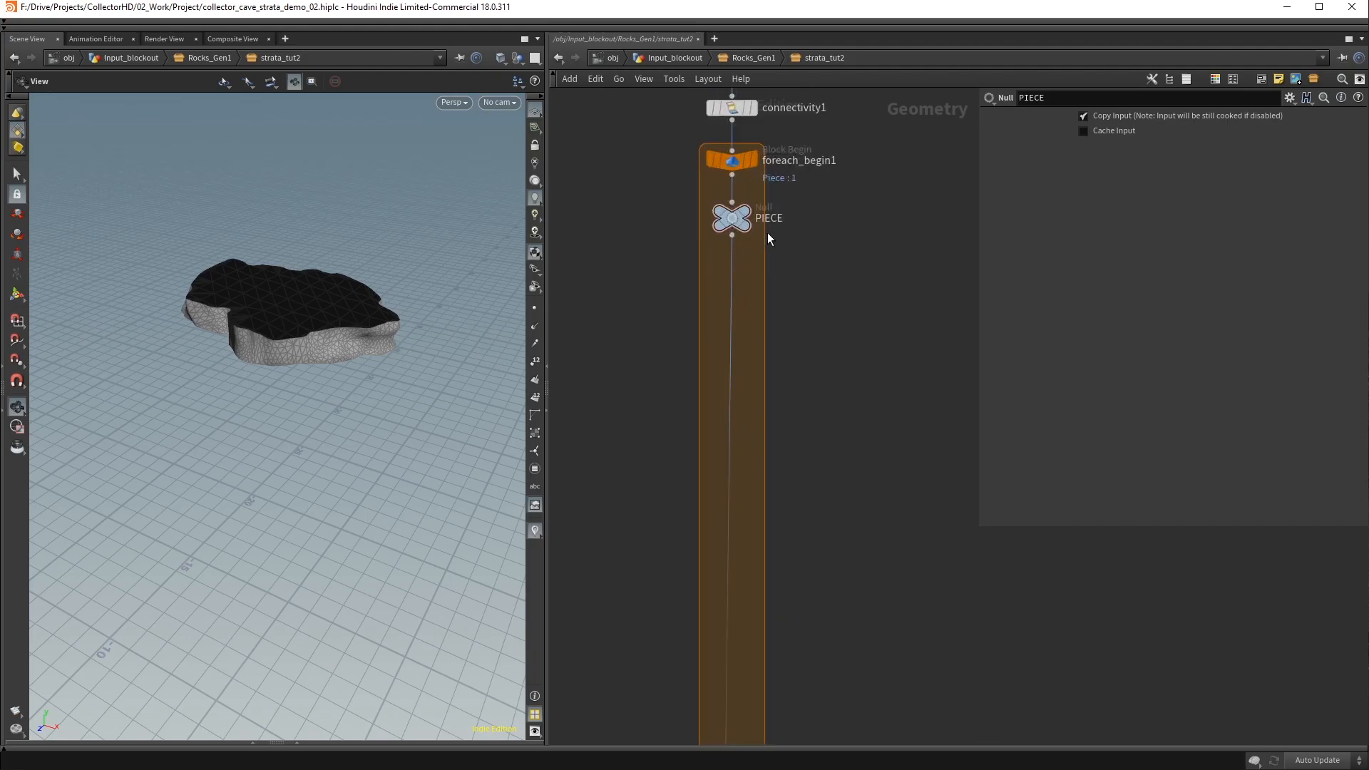
# Insert a Normal node after PIECE and set it to add normals to Points
pyautogui.scroll(5, 438, 259)
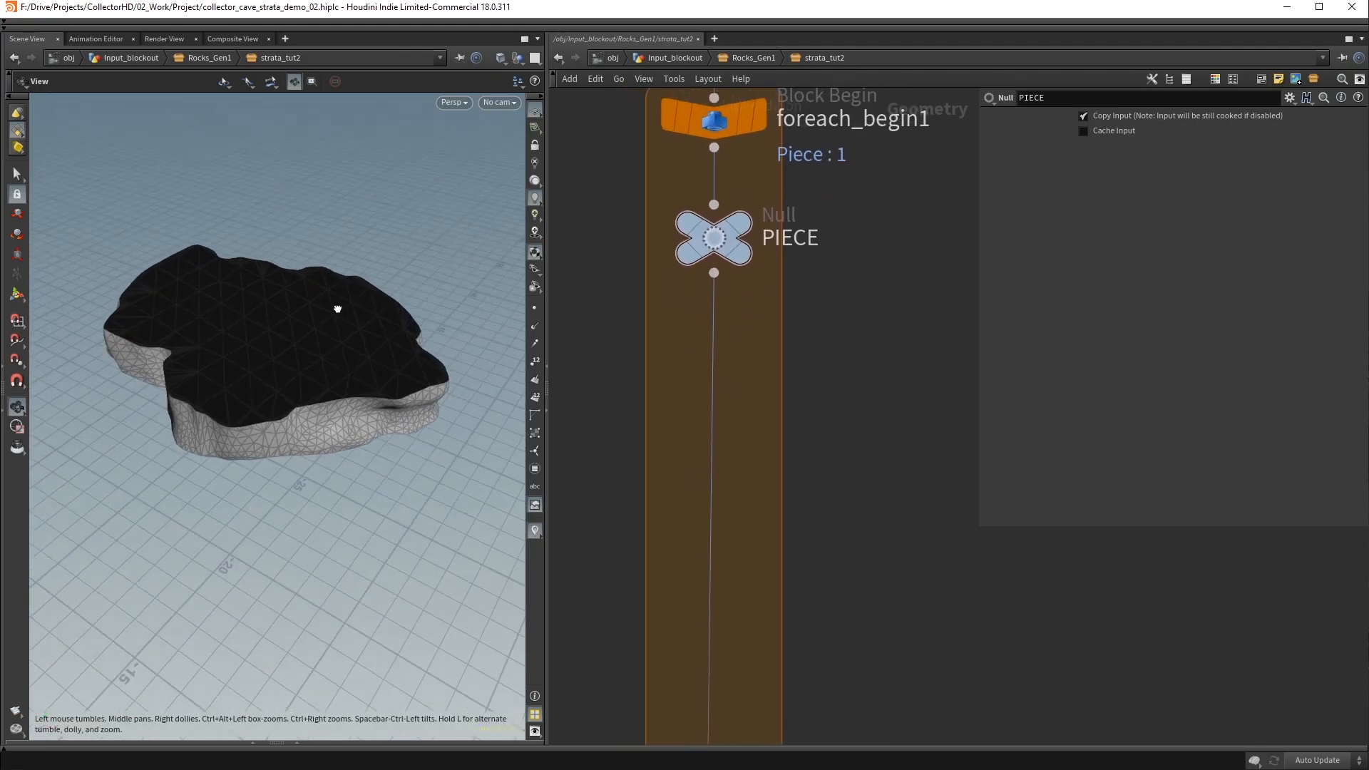
pyautogui.press('Tab')
pyautogui.write('norm')
pyautogui.press('Return')
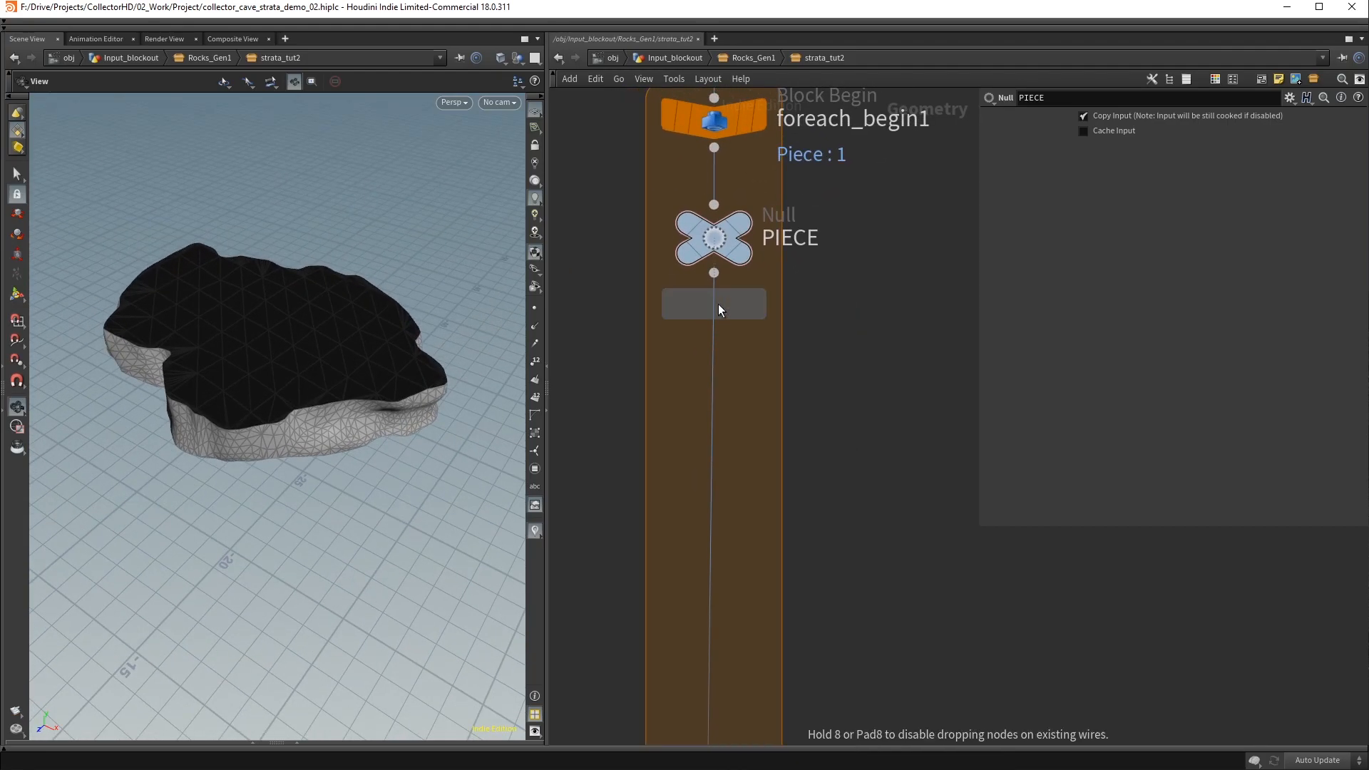
pyautogui.click(717, 337)
pyautogui.click(1122, 202)
pyautogui.click(1114, 219)
# Inspect the binsidea primitive group by selecting it in the viewport, and discard the stray Edit node
pyautogui.moveTo(343, 355); pyautogui.dragTo(193, 321)
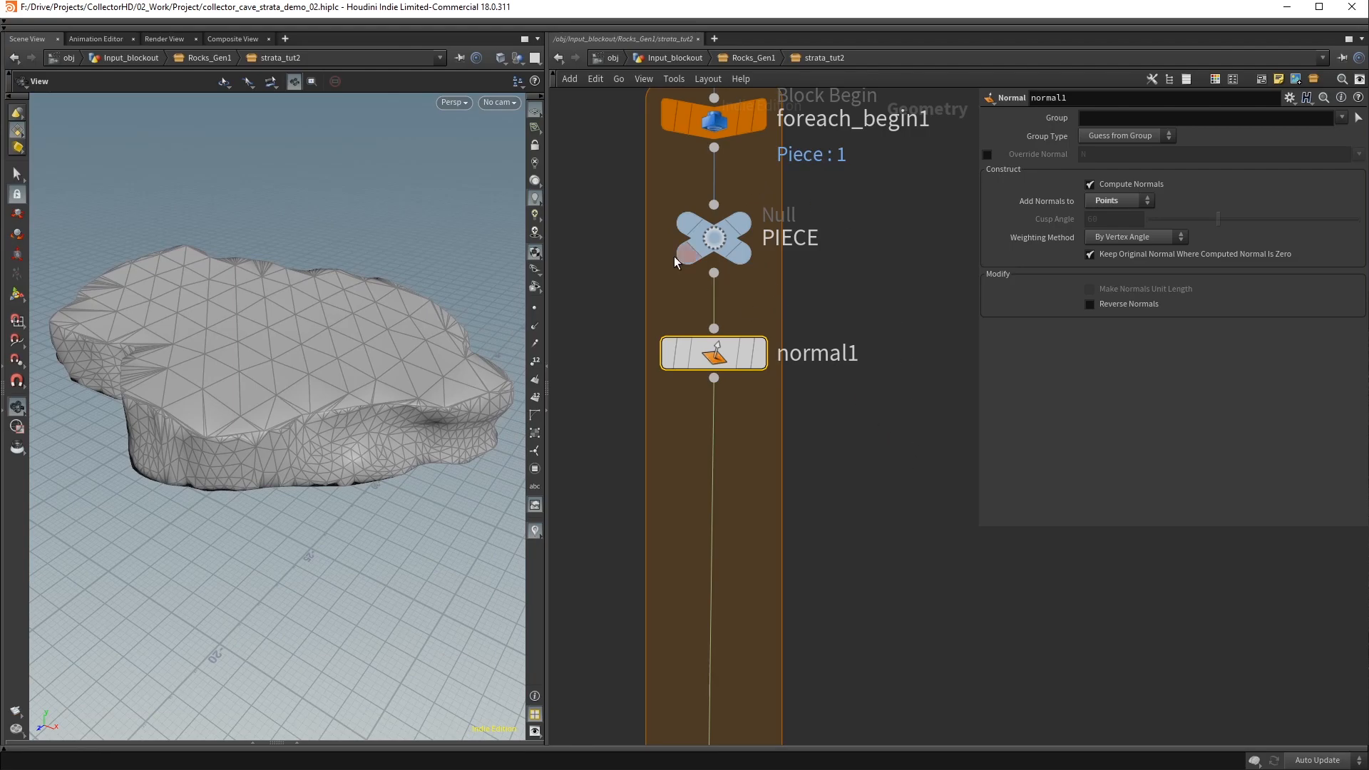
pyautogui.click(18, 175)
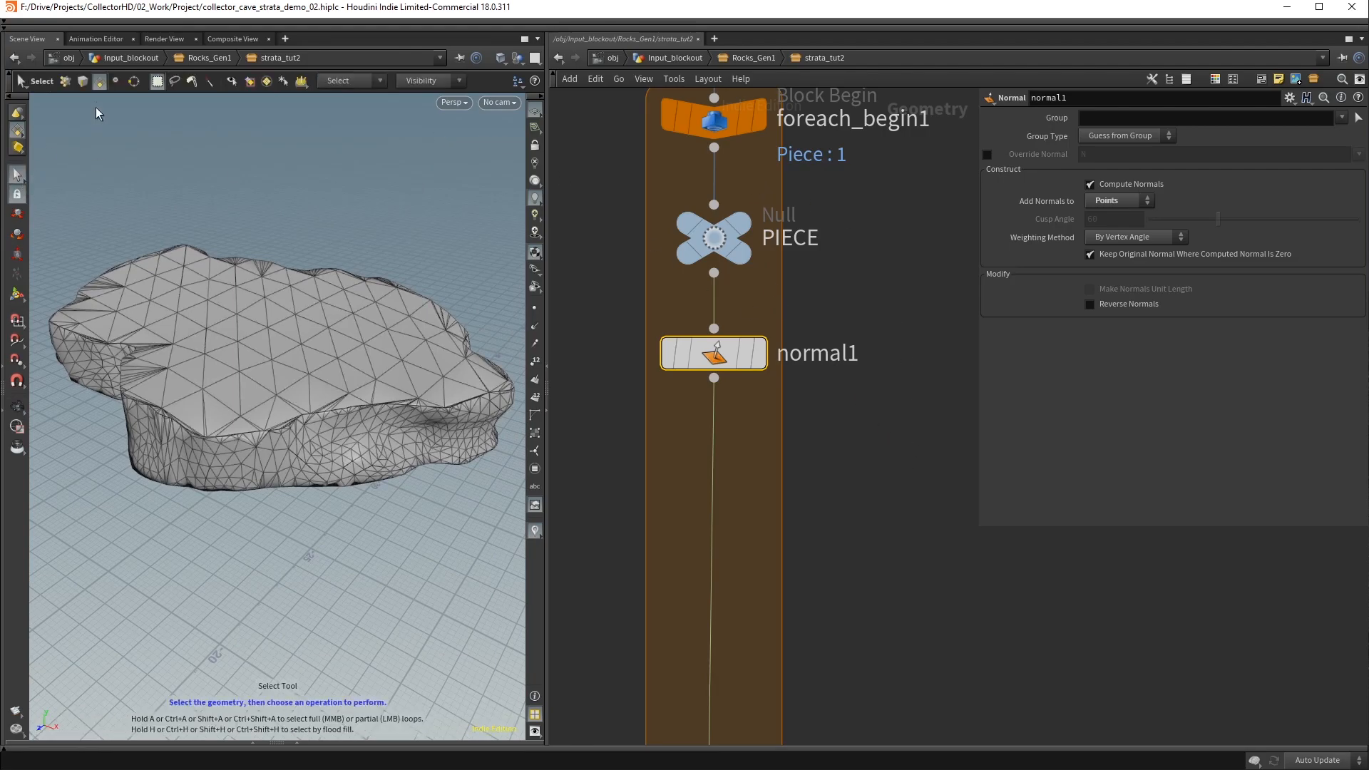
pyautogui.press('9')
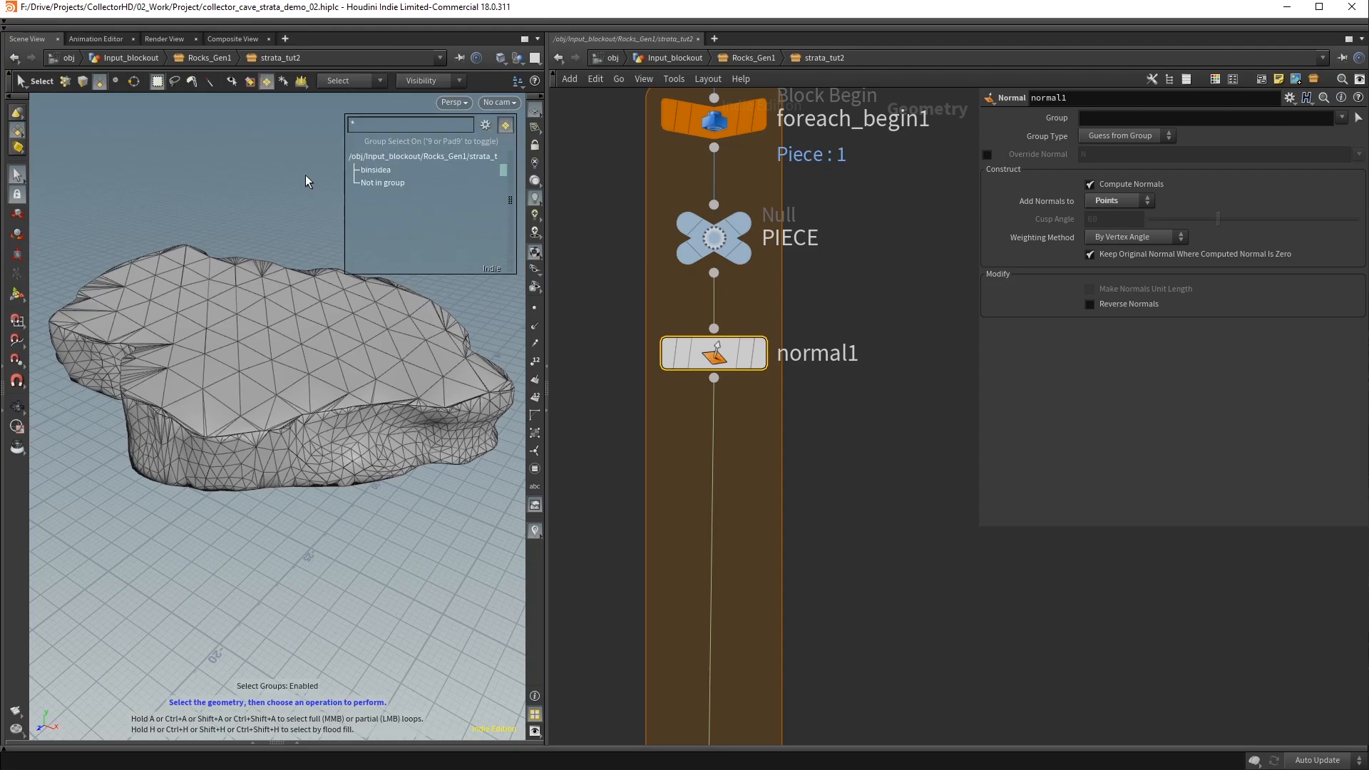
pyautogui.press('Escape')
pyautogui.moveTo(382, 575); pyautogui.dragTo(328, 639)
pyautogui.press('s')
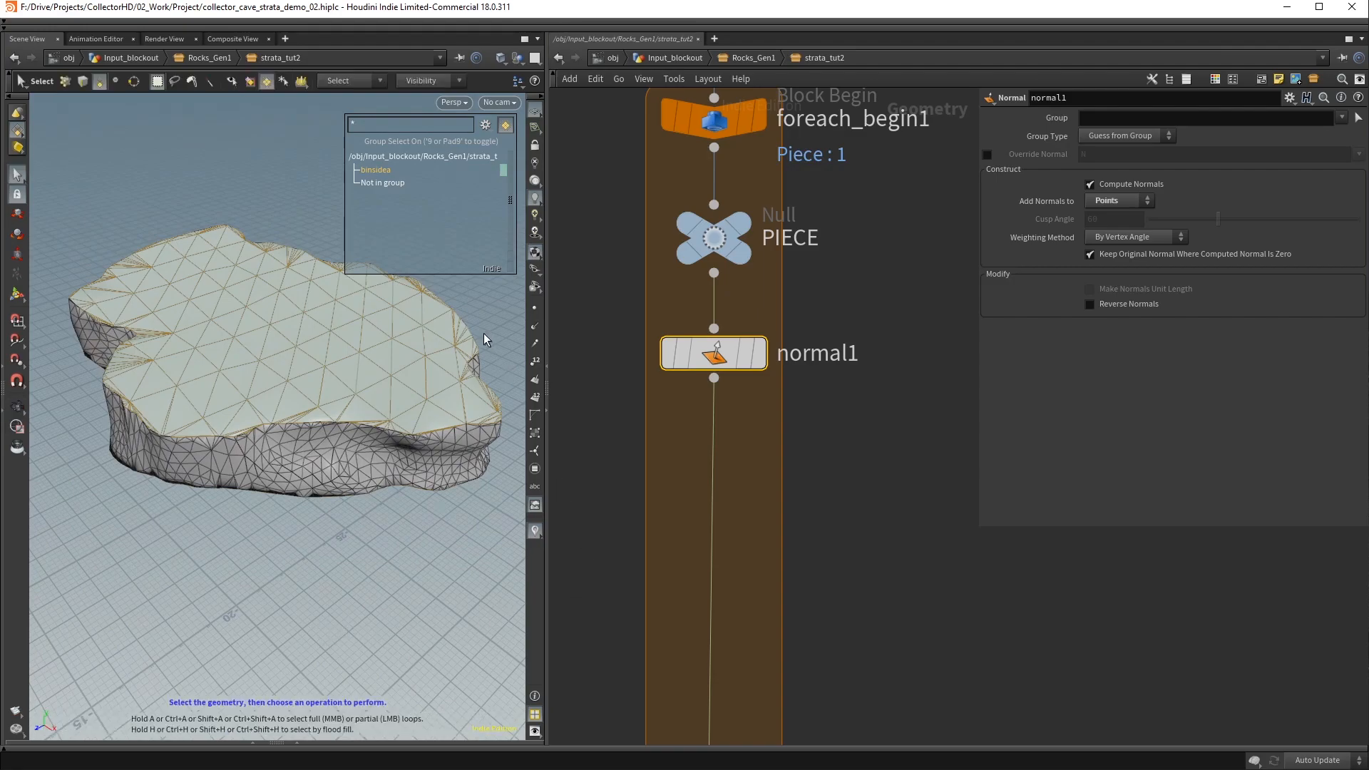
pyautogui.press('t')
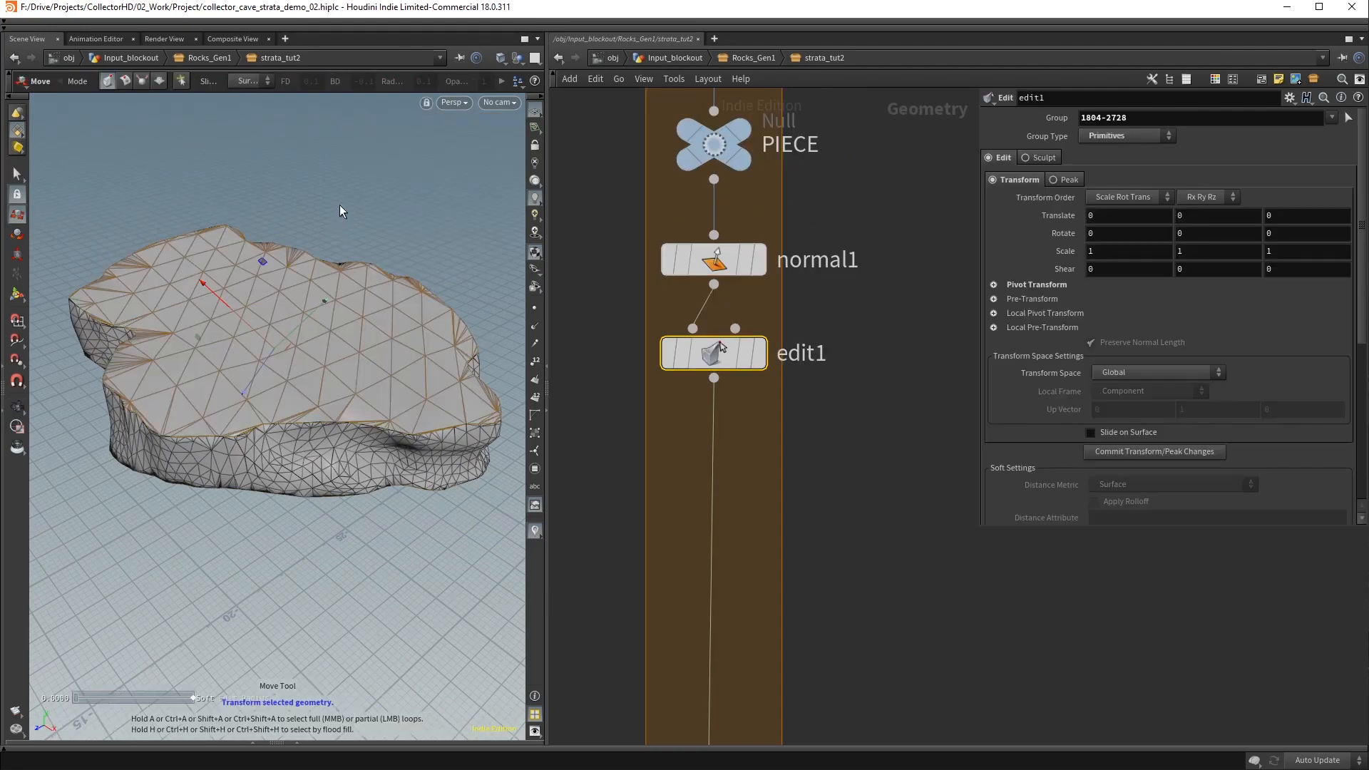
pyautogui.press('Delete')
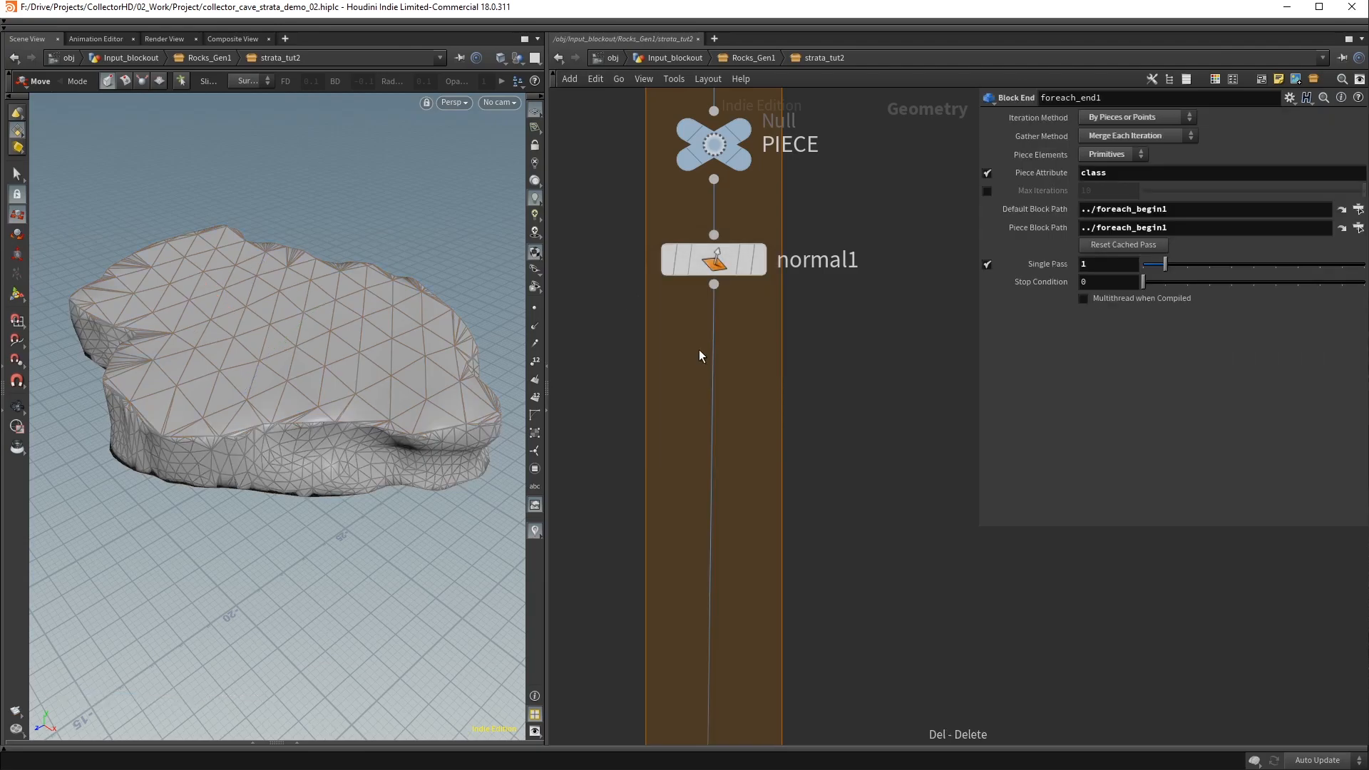
# Insert a Group Promote node after normal1 and rename it tops_to_points
pyautogui.press('Tab')
pyautogui.write('group')
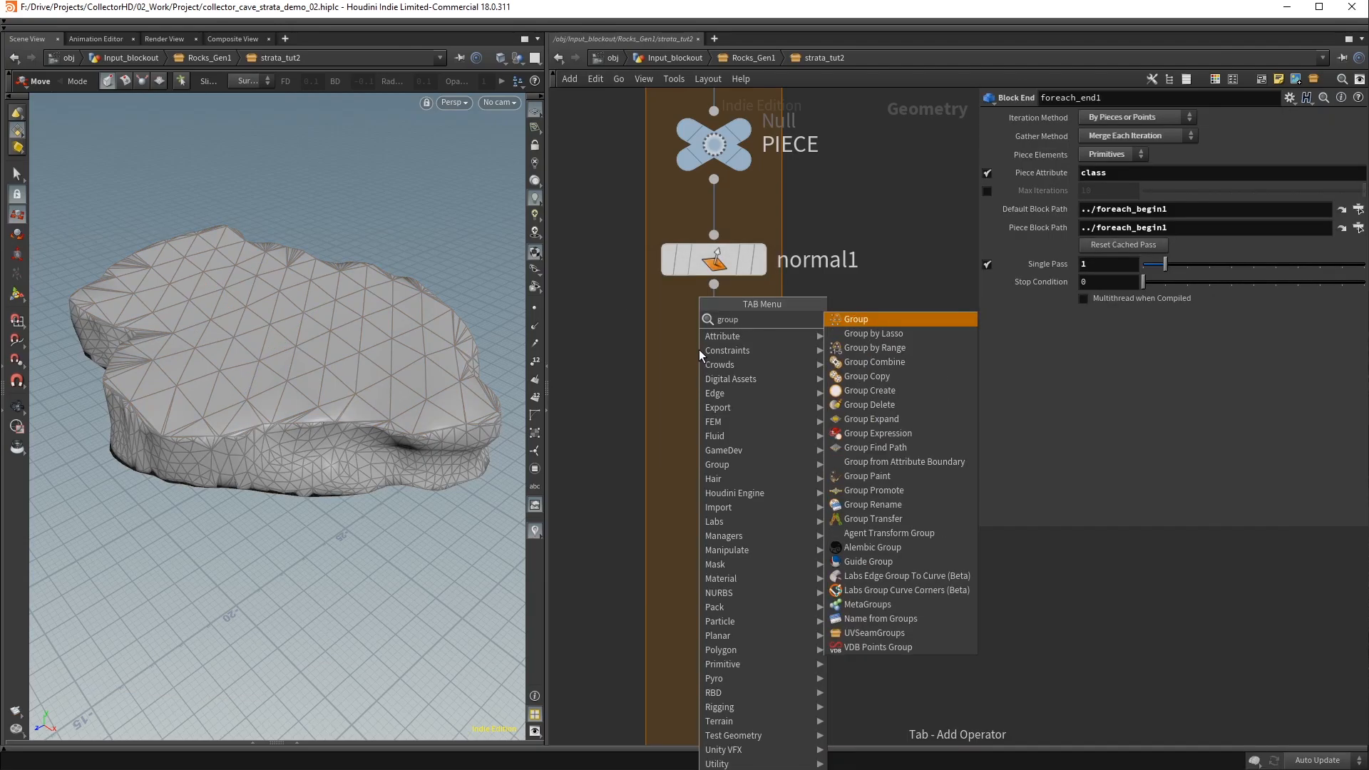
pyautogui.write(' promo')
pyautogui.press('Return')
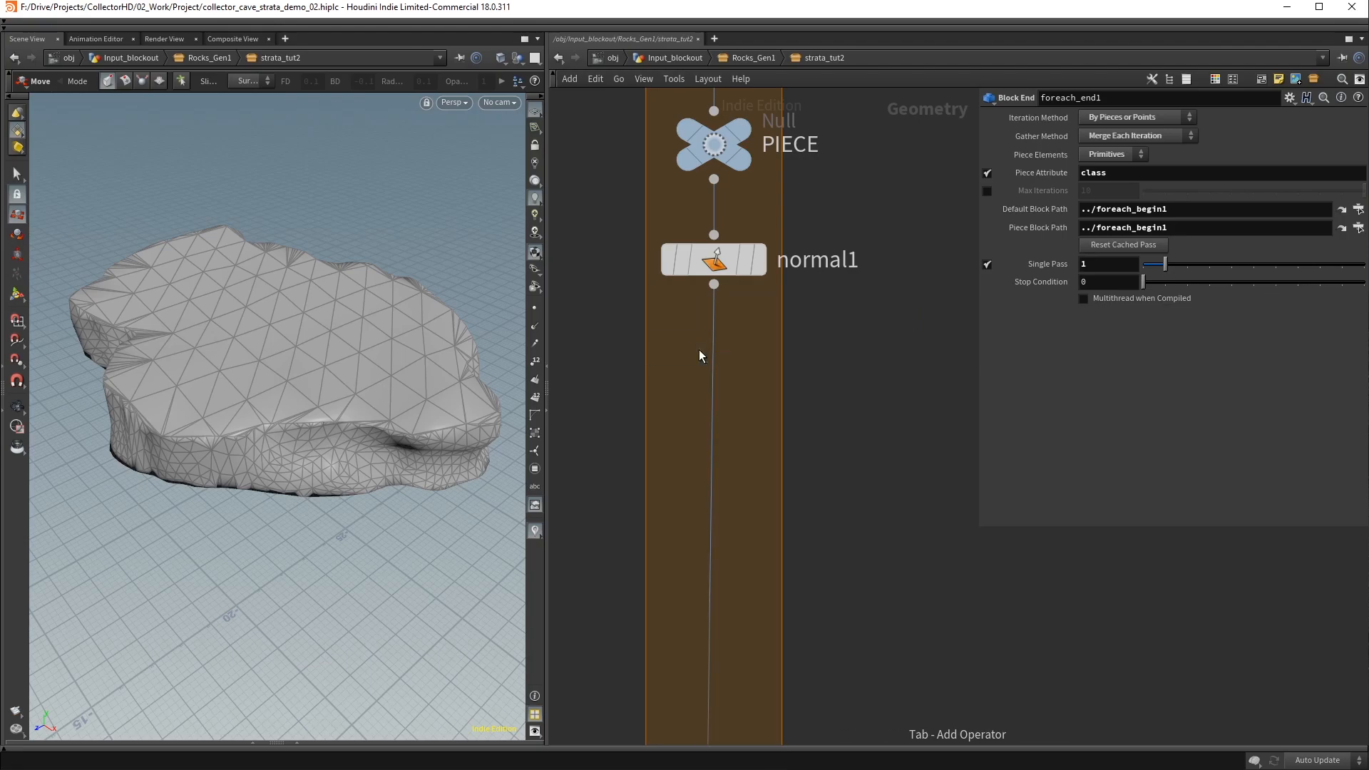
pyautogui.click(714, 364)
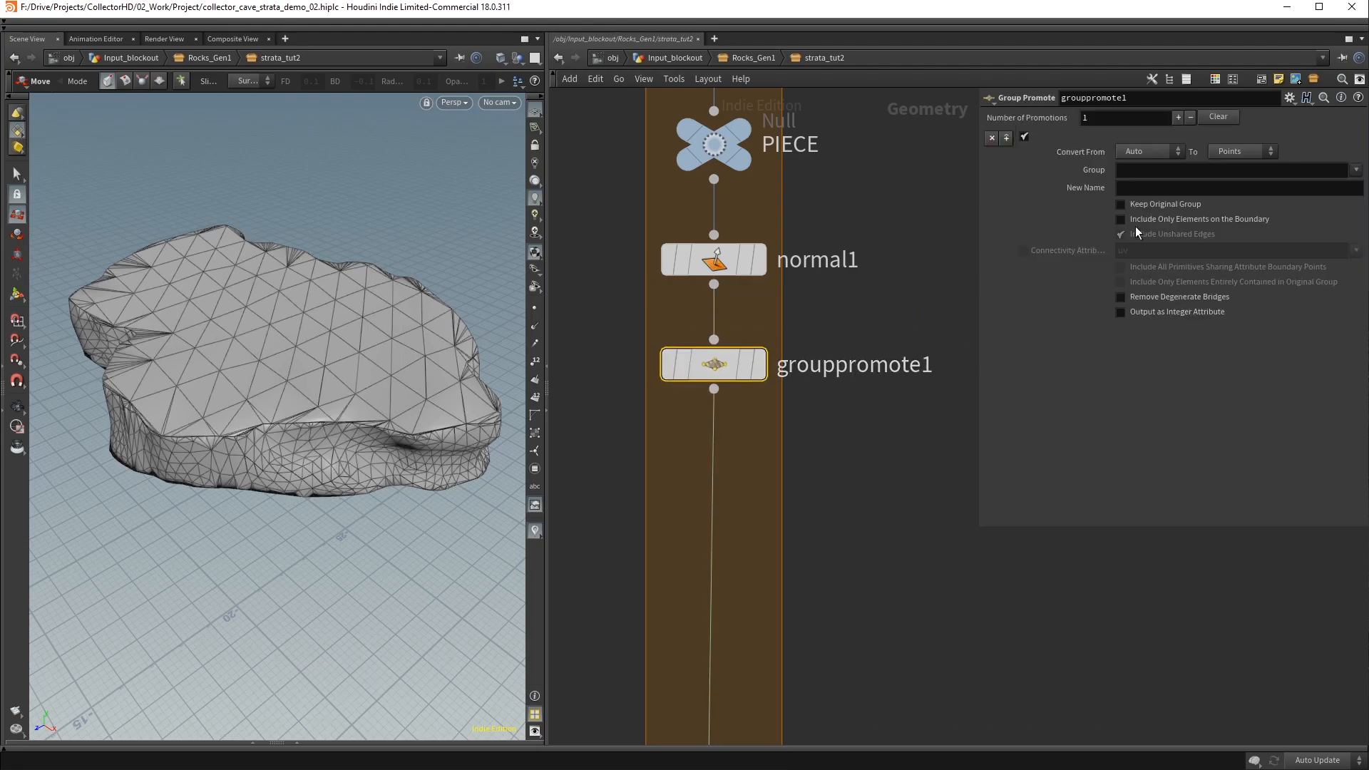
pyautogui.doubleClick(851, 364)
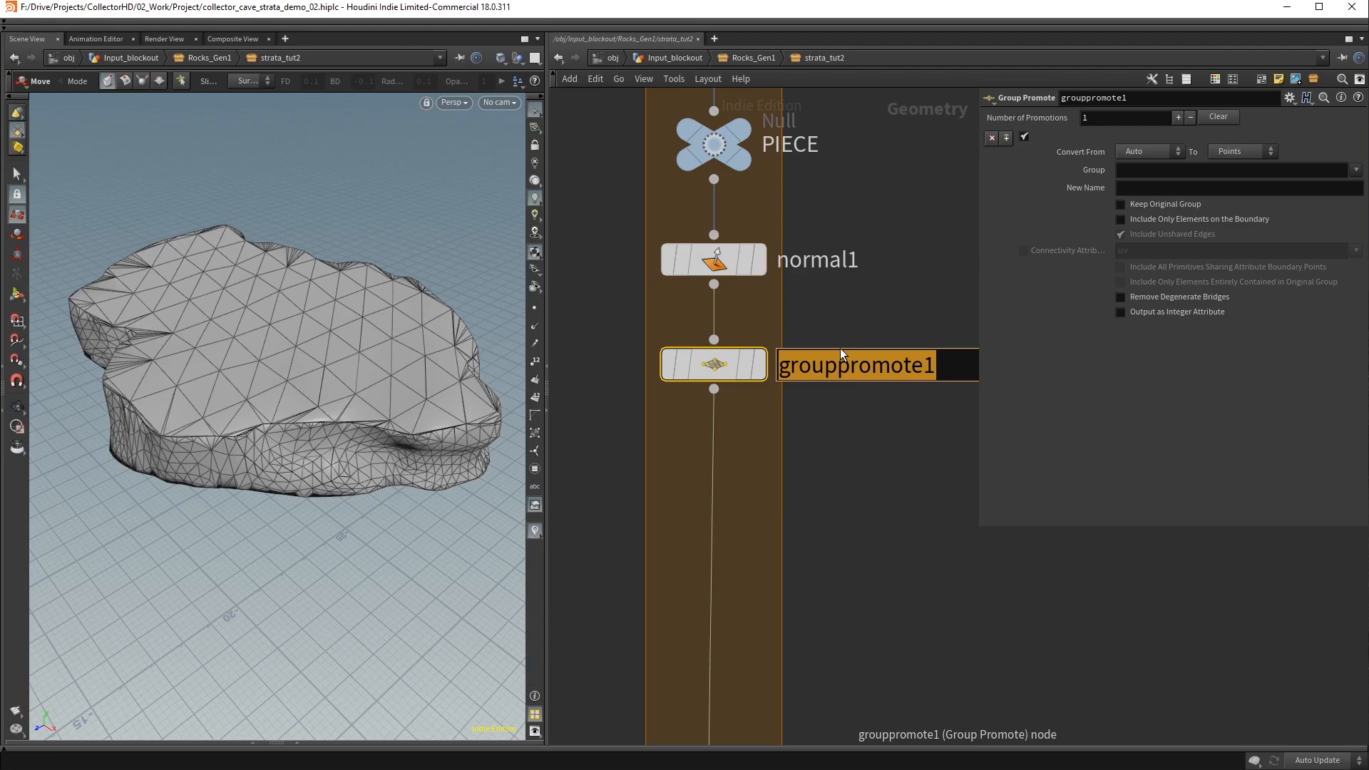
pyautogui.write('tops_to_points')
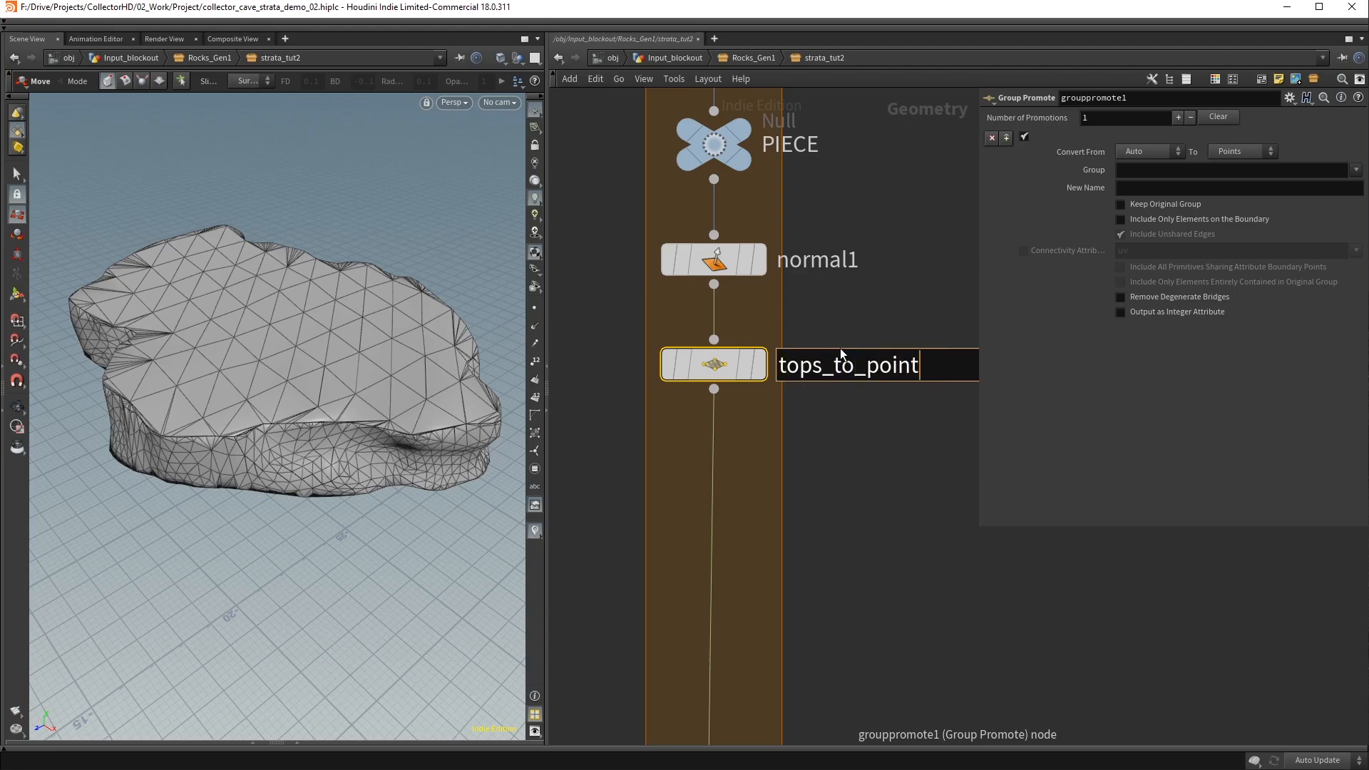
pyautogui.press('Return')
# Set tops_to_points to convert the binsidea group from Primitives to Points
pyautogui.click(1158, 153)
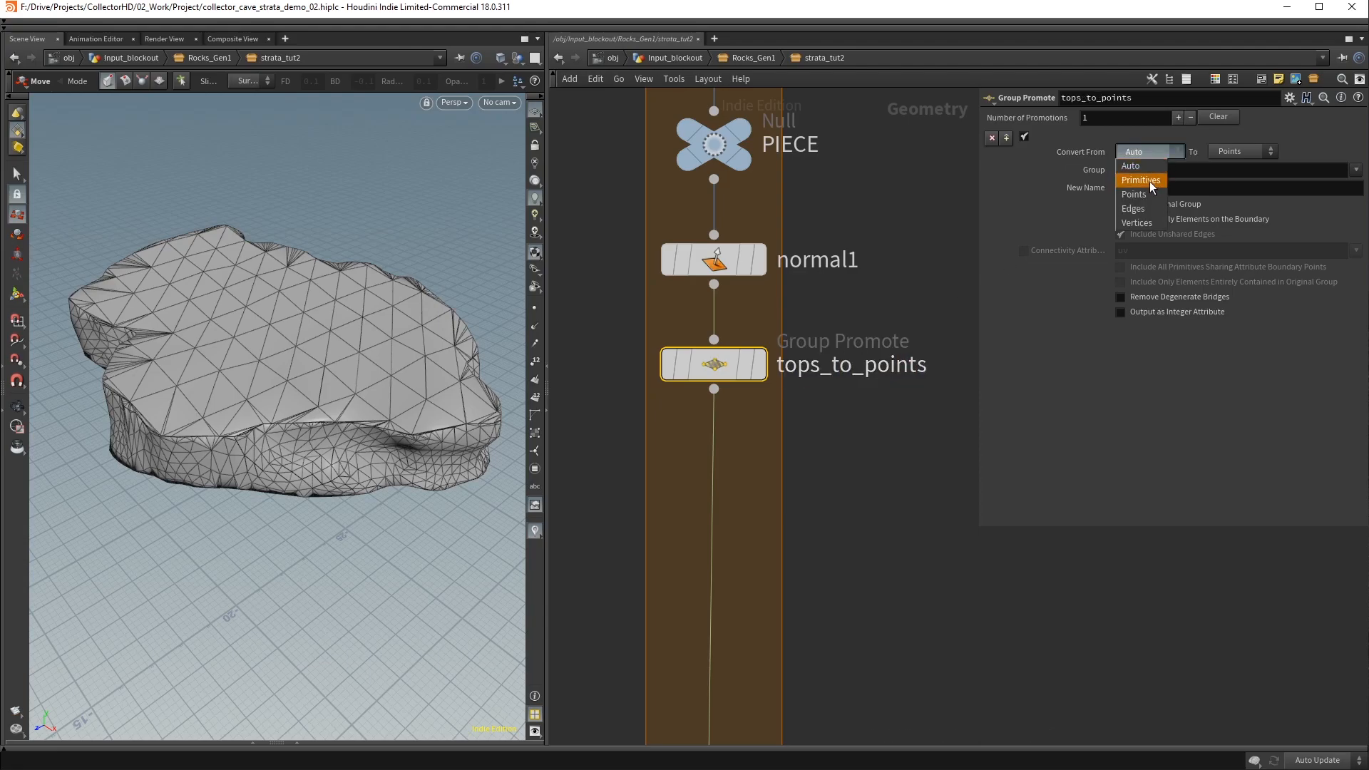
pyautogui.click(1150, 181)
pyautogui.click(1239, 152)
pyautogui.click(1228, 181)
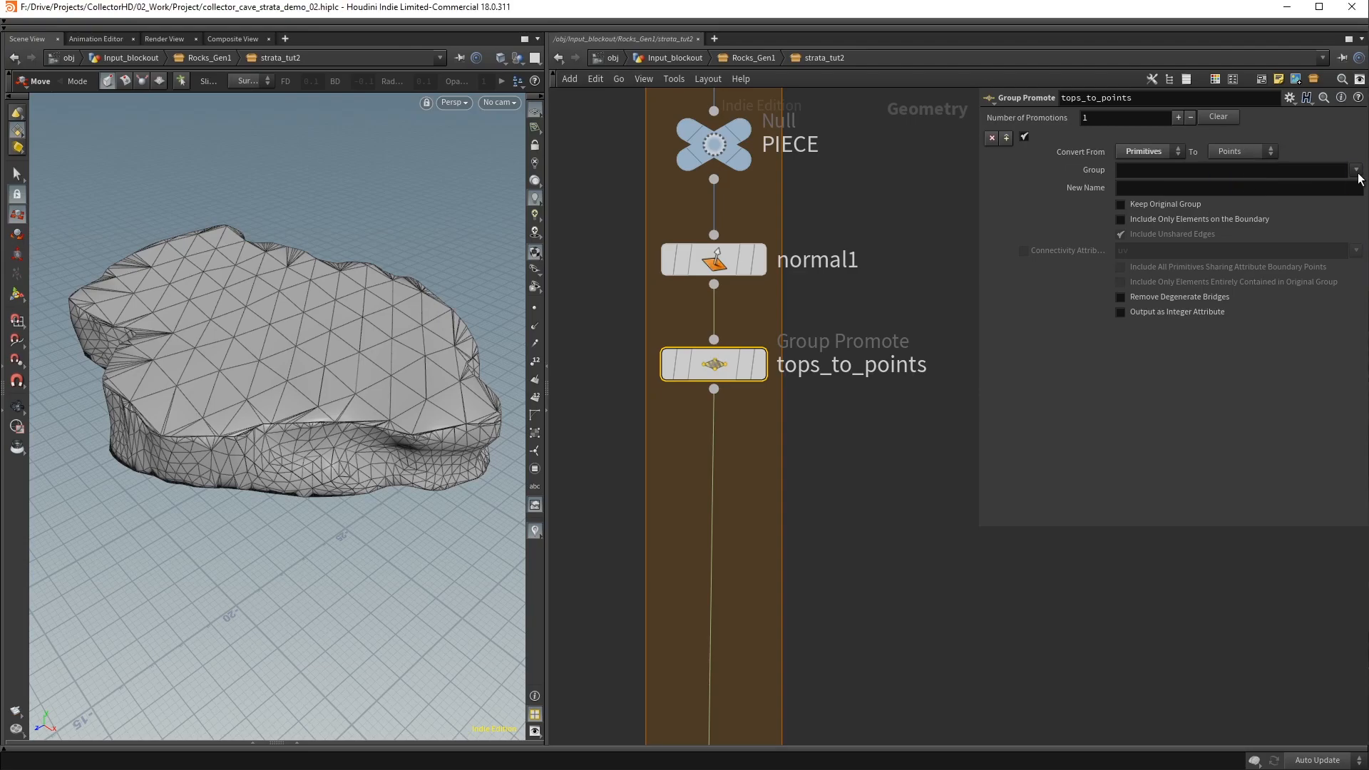
pyautogui.click(1365, 186)
pyautogui.keyDown('alt'); pyautogui.moveTo(299, 433); pyautogui.dragTo(314, 355); pyautogui.keyUp('alt')
pyautogui.press('t')
# Insert a Group Expand node after tops_to_points inside the loop
pyautogui.moveTo(849, 500); pyautogui.dragTo(828, 425, button='middle')
pyautogui.press('Tab')
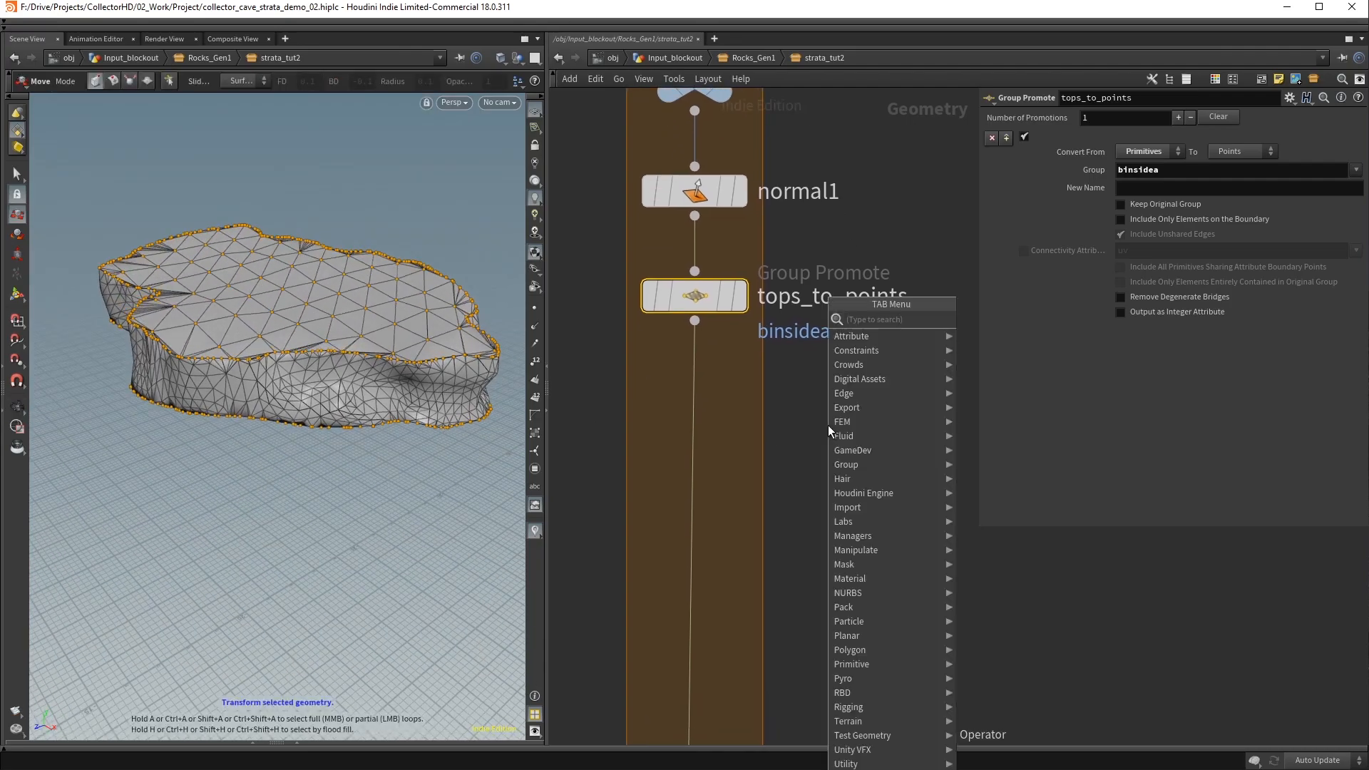
pyautogui.write('expand')
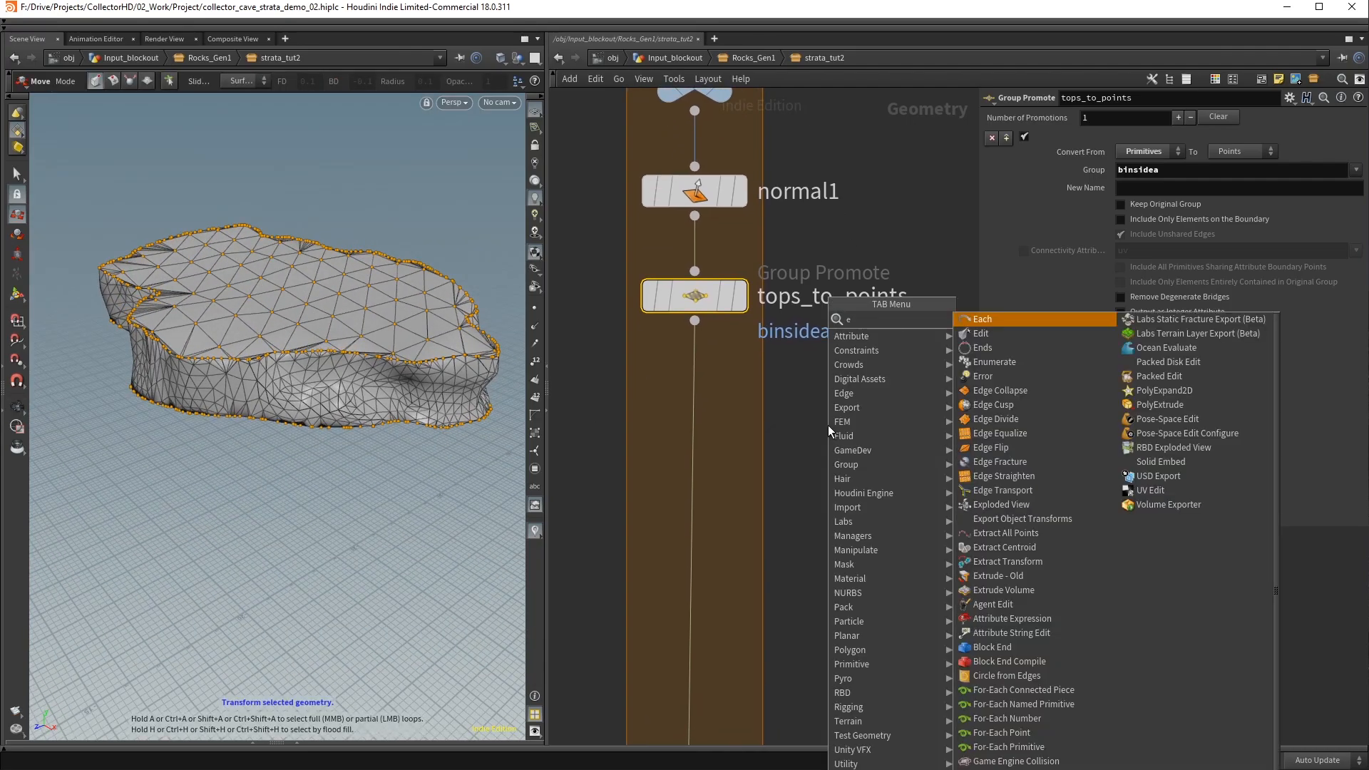
pyautogui.press('Return')
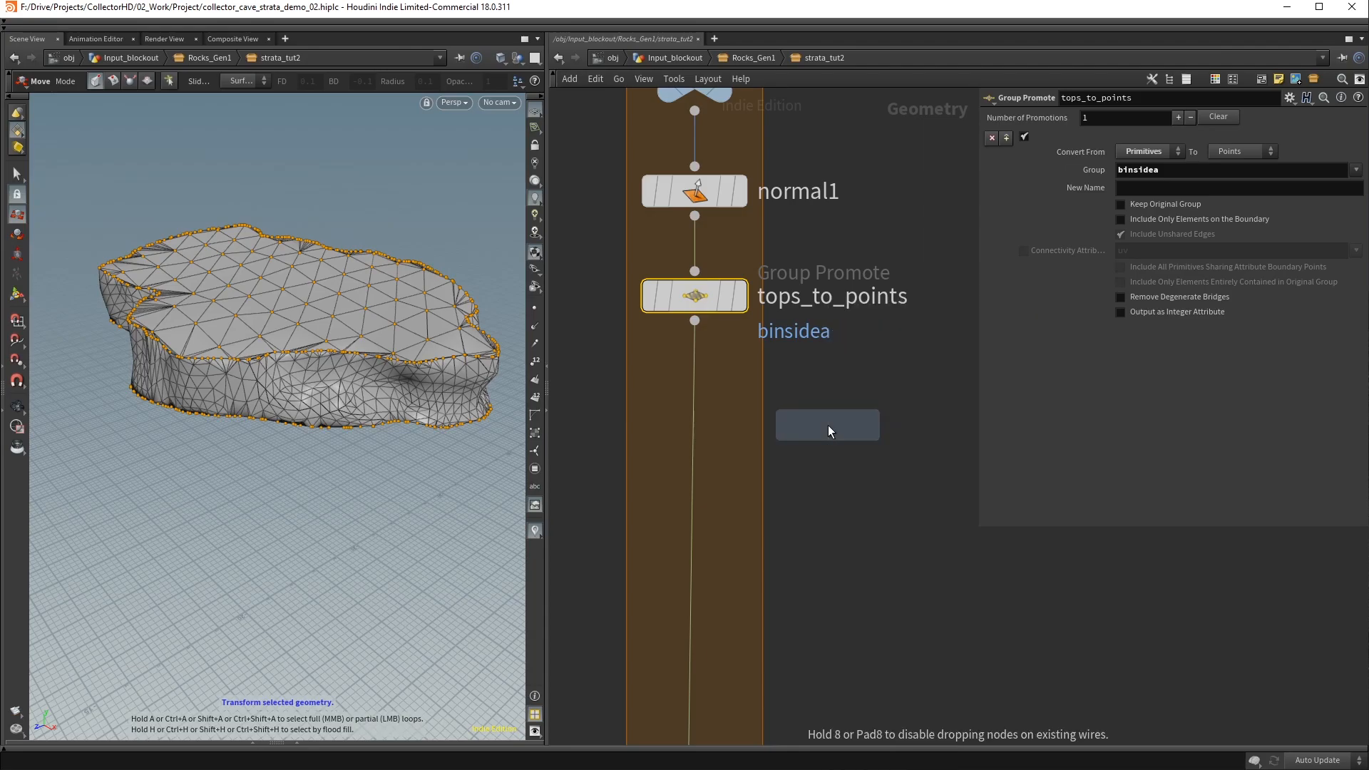
pyautogui.click(696, 385)
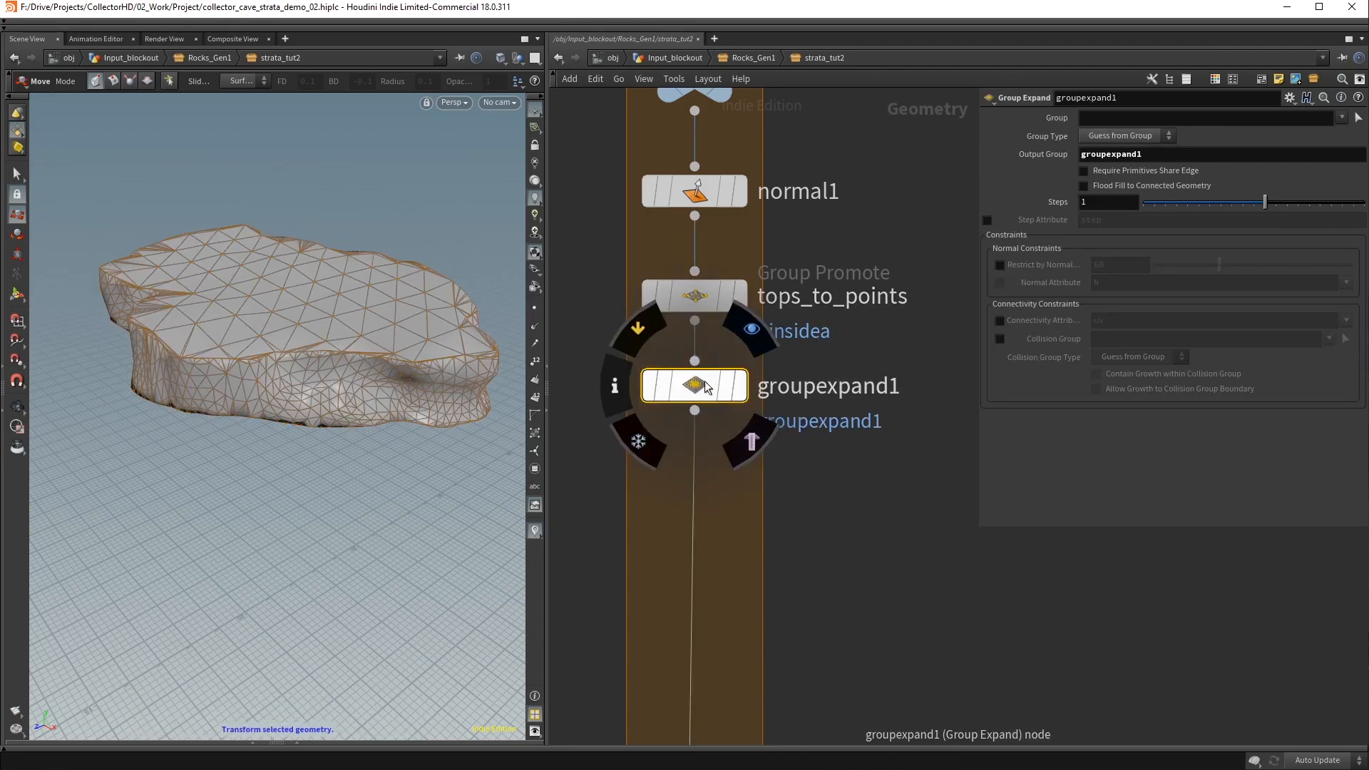
# Configure groupexpand1 with group type Points, input group binsidea and output group tops
pyautogui.click(1137, 138)
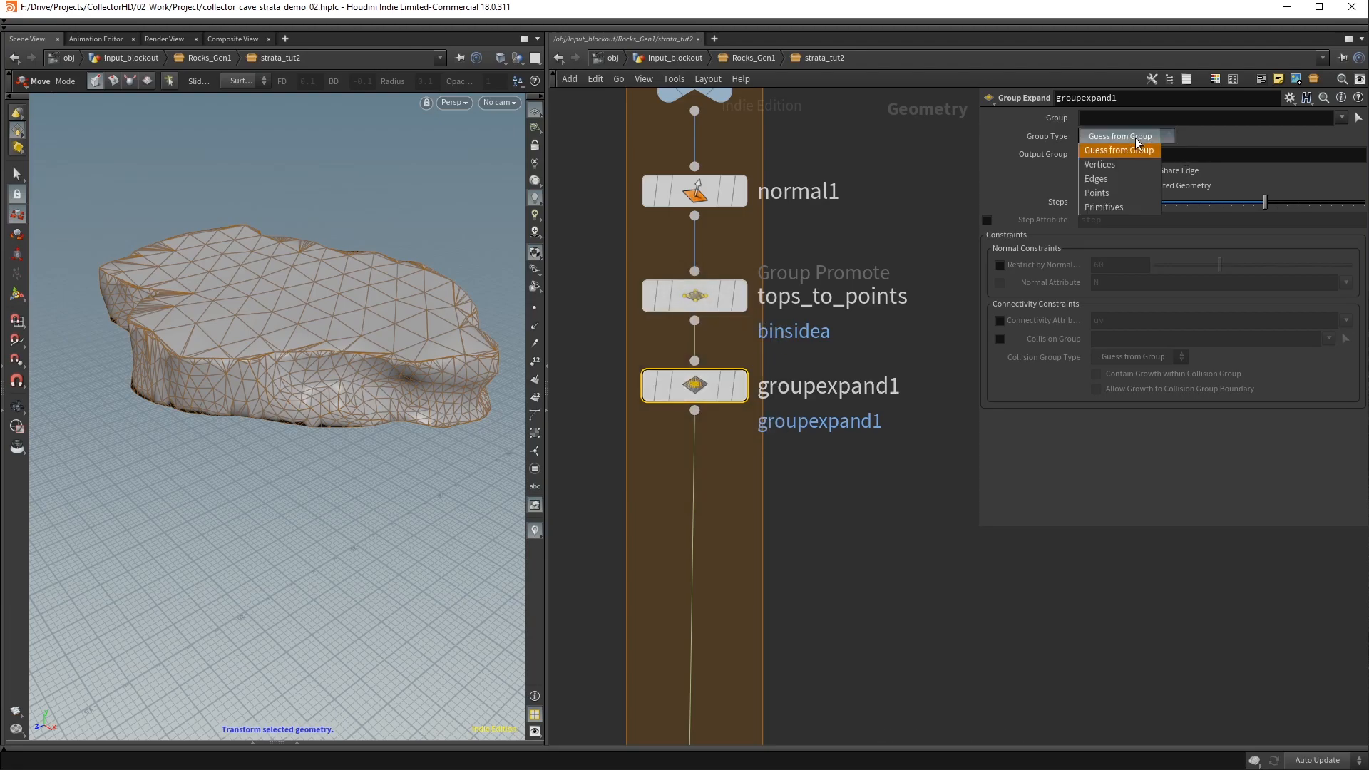
pyautogui.click(1112, 190)
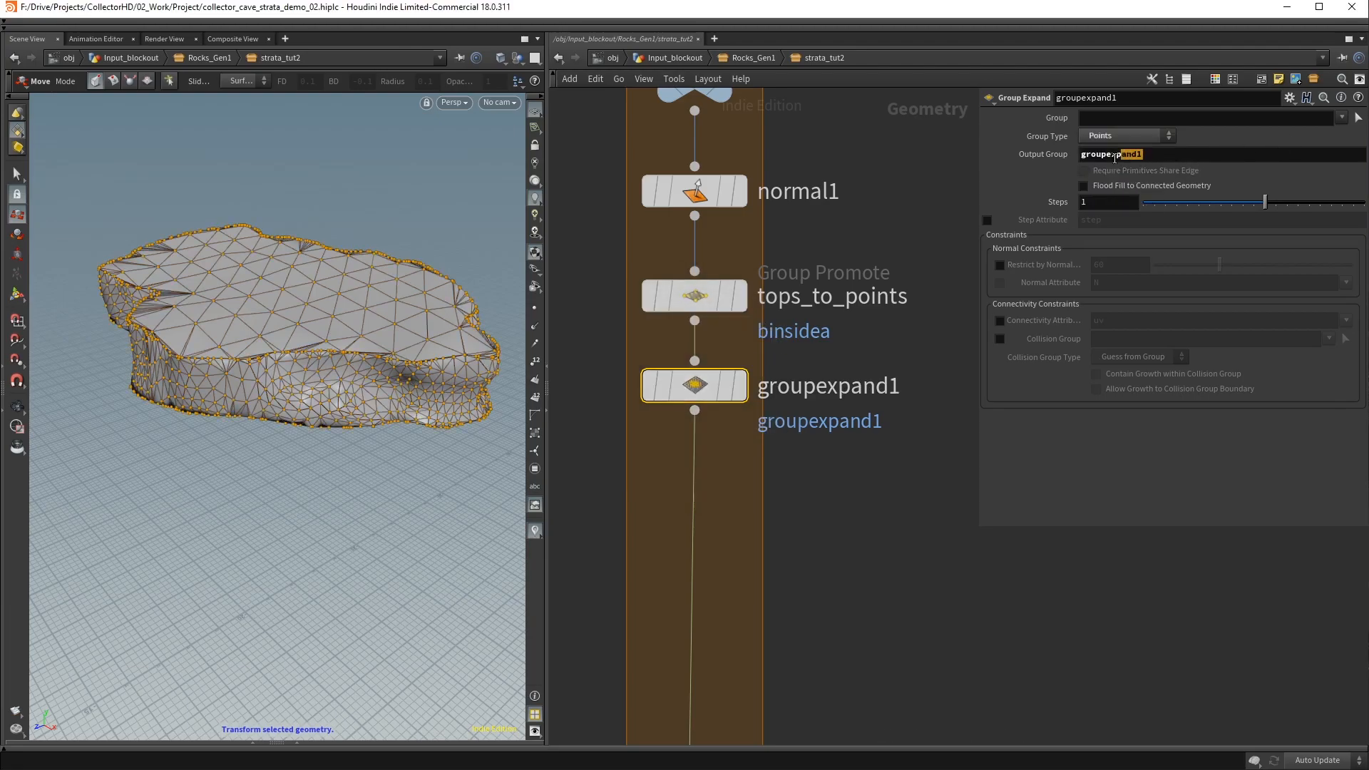
pyautogui.click(1342, 117)
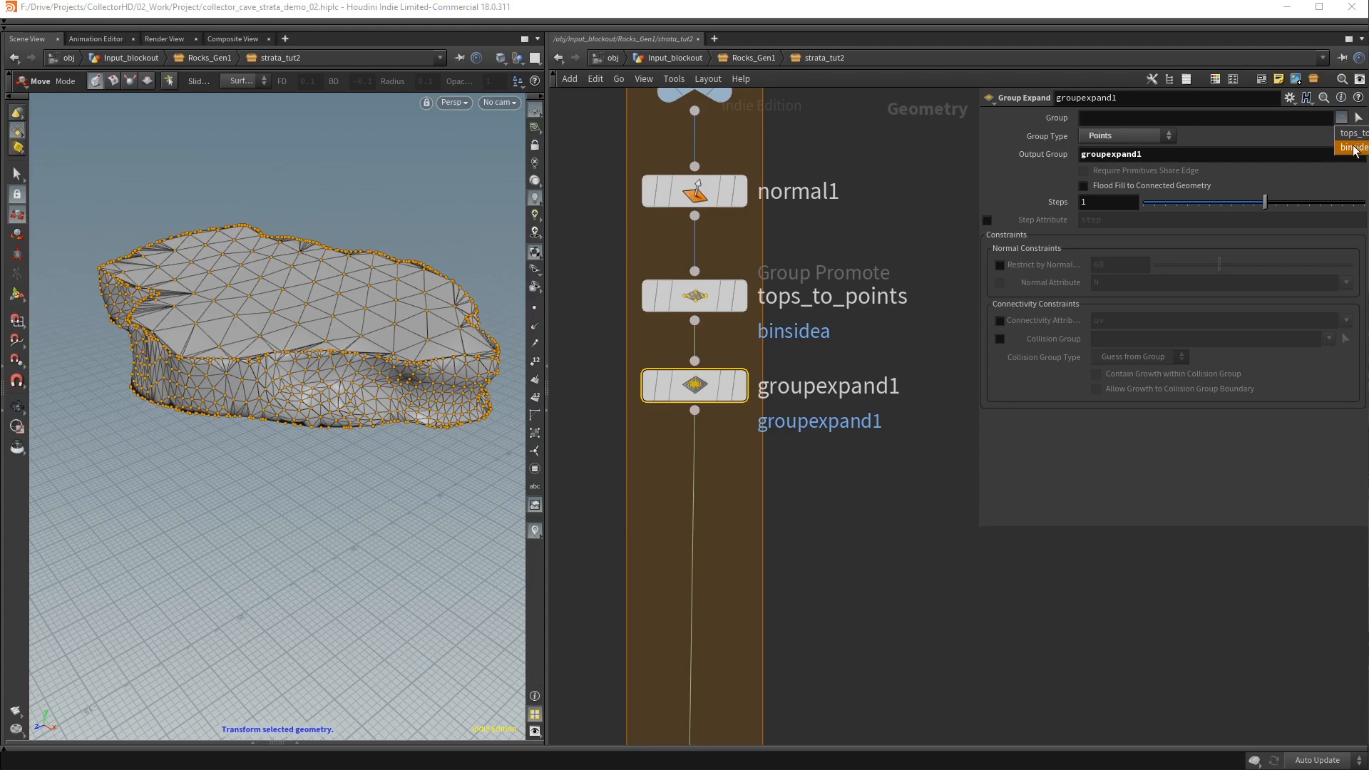
pyautogui.click(1353, 147)
pyautogui.moveTo(1195, 157); pyautogui.dragTo(985, 168)
pyautogui.press('BackSpace')
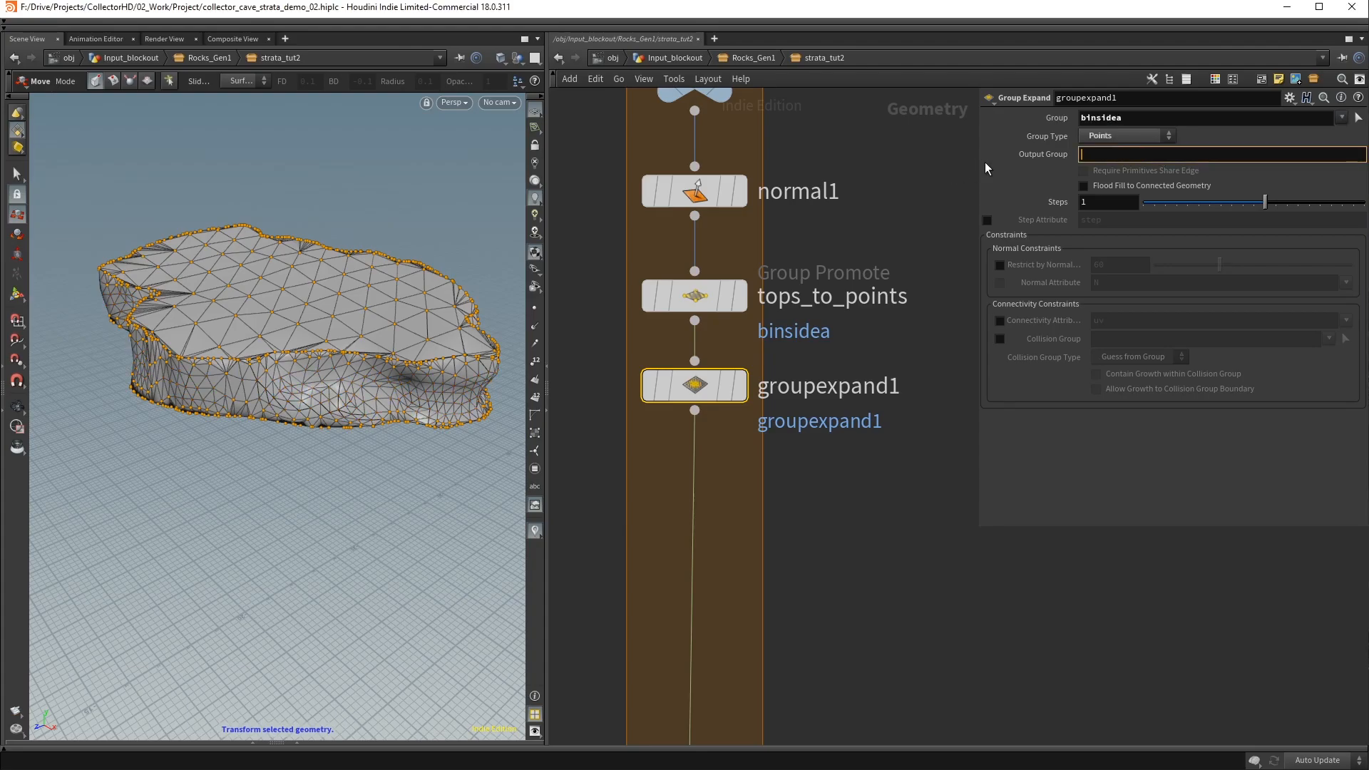
pyautogui.write('tops')
pyautogui.press('Return')
# Display groupexpand1 and set its Steps to -1 to shrink the point group inward from the edges
pyautogui.click(741, 388)
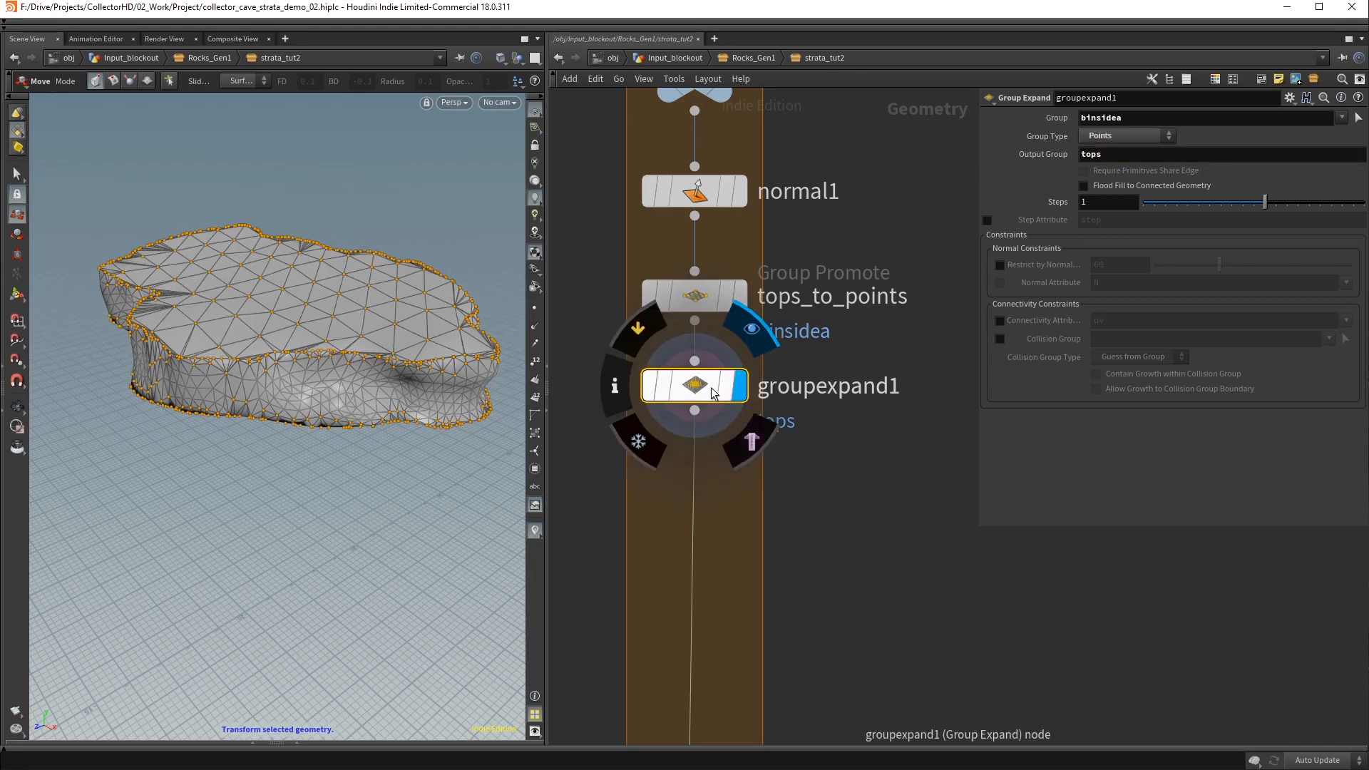
pyautogui.keyDown('alt'); pyautogui.moveTo(343, 378); pyautogui.dragTo(359, 348, button='right'); pyautogui.keyUp('alt')
pyautogui.keyDown('alt'); pyautogui.moveTo(359, 348); pyautogui.dragTo(345, 359); pyautogui.keyUp('alt')
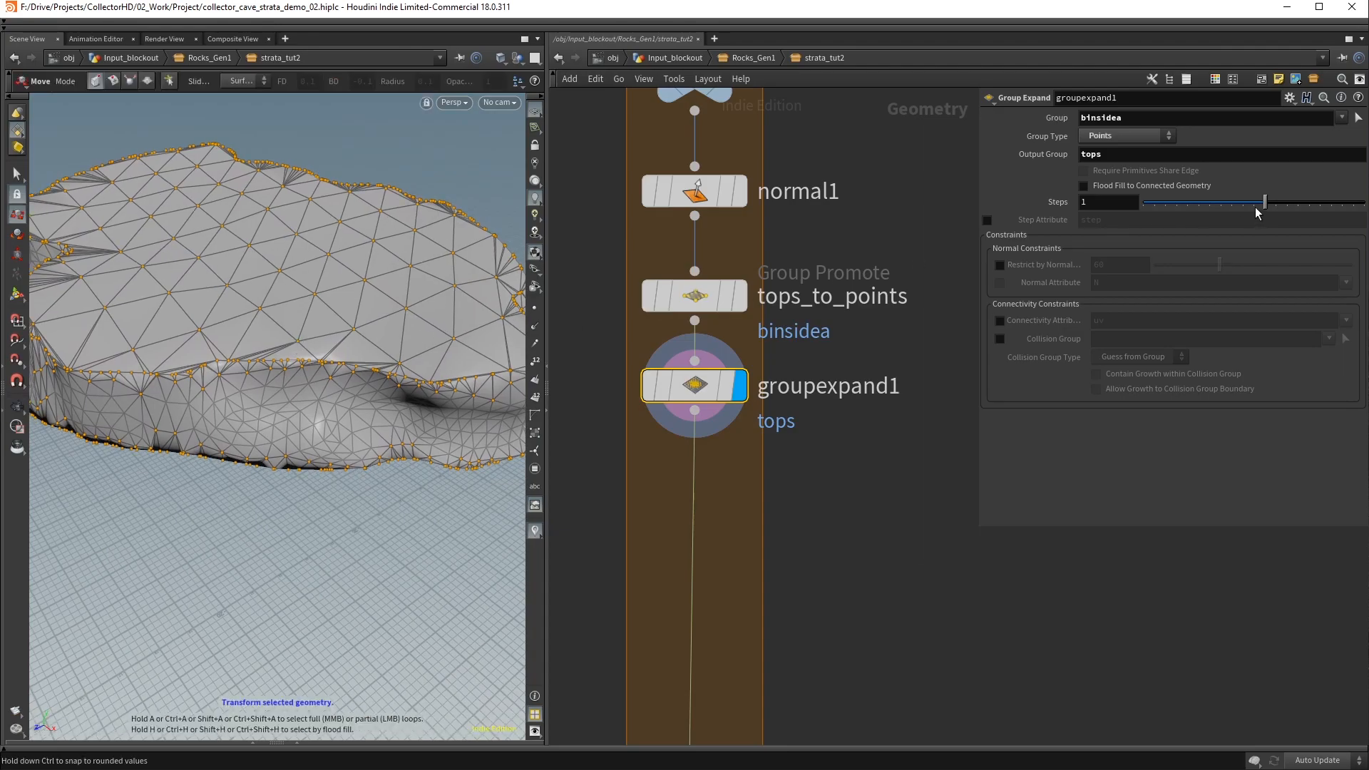
pyautogui.moveTo(1263, 207); pyautogui.dragTo(1247, 207)
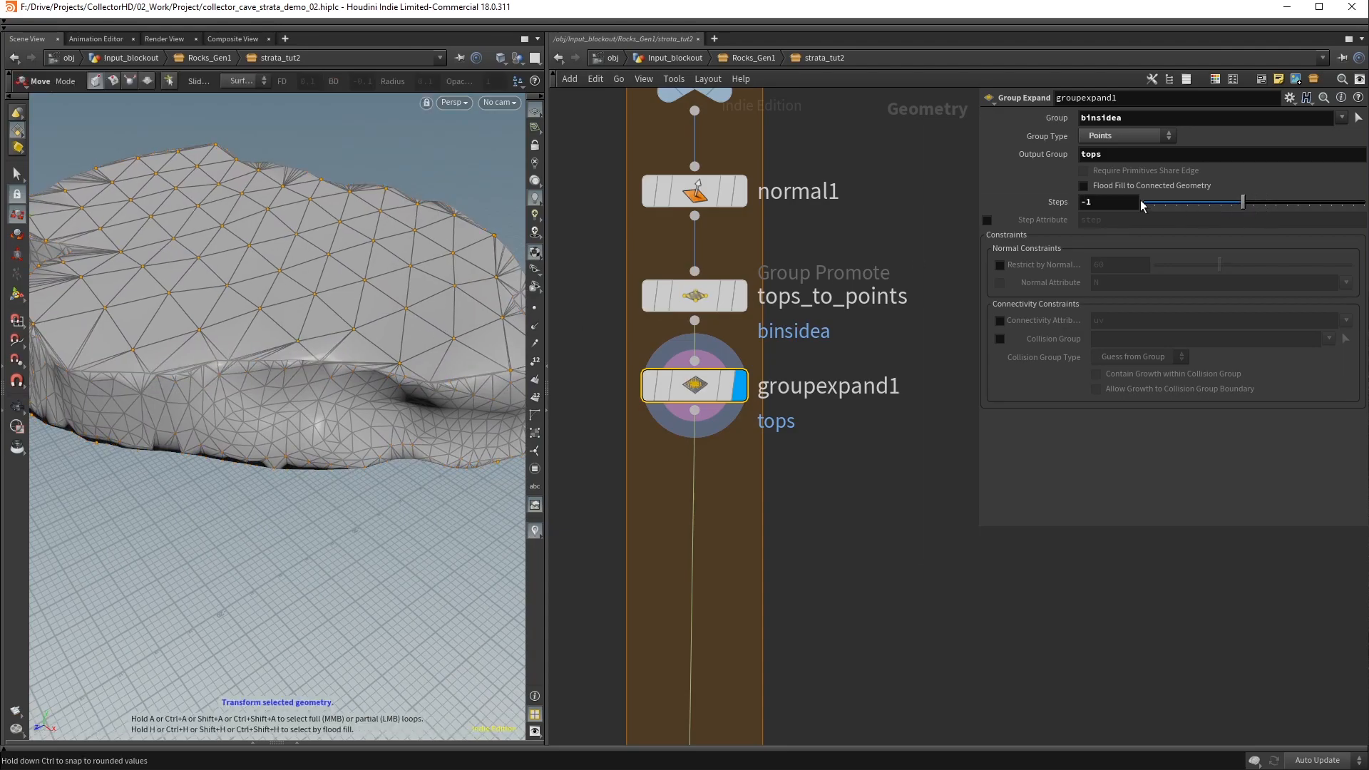
pyautogui.keyDown('alt'); pyautogui.moveTo(281, 302); pyautogui.dragTo(272, 275); pyautogui.keyUp('alt')
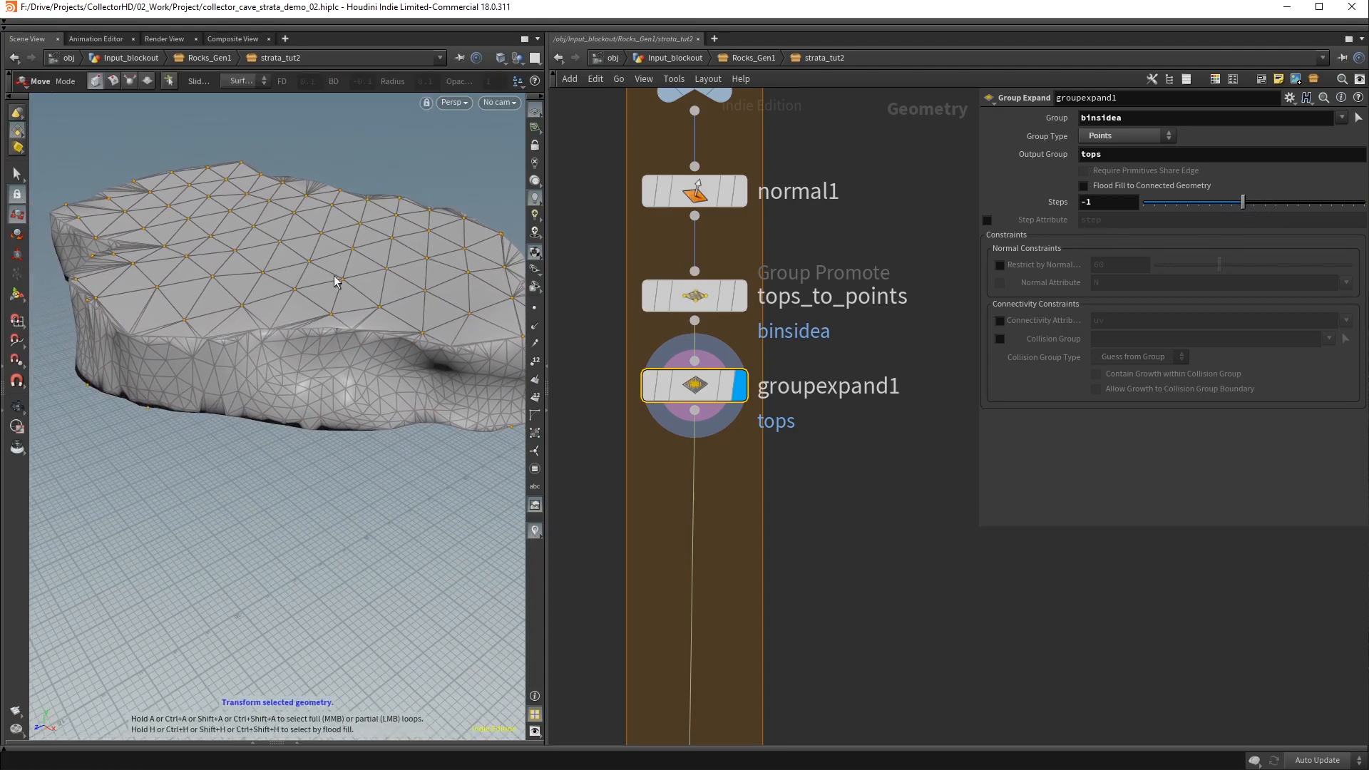
# Insert a Group Combine node after groupexpand1 inside the loop
pyautogui.scroll(-2, 850, 422)
pyautogui.moveTo(858, 443); pyautogui.dragTo(841, 375, button='middle')
pyautogui.press('Tab')
pyautogui.write('group')
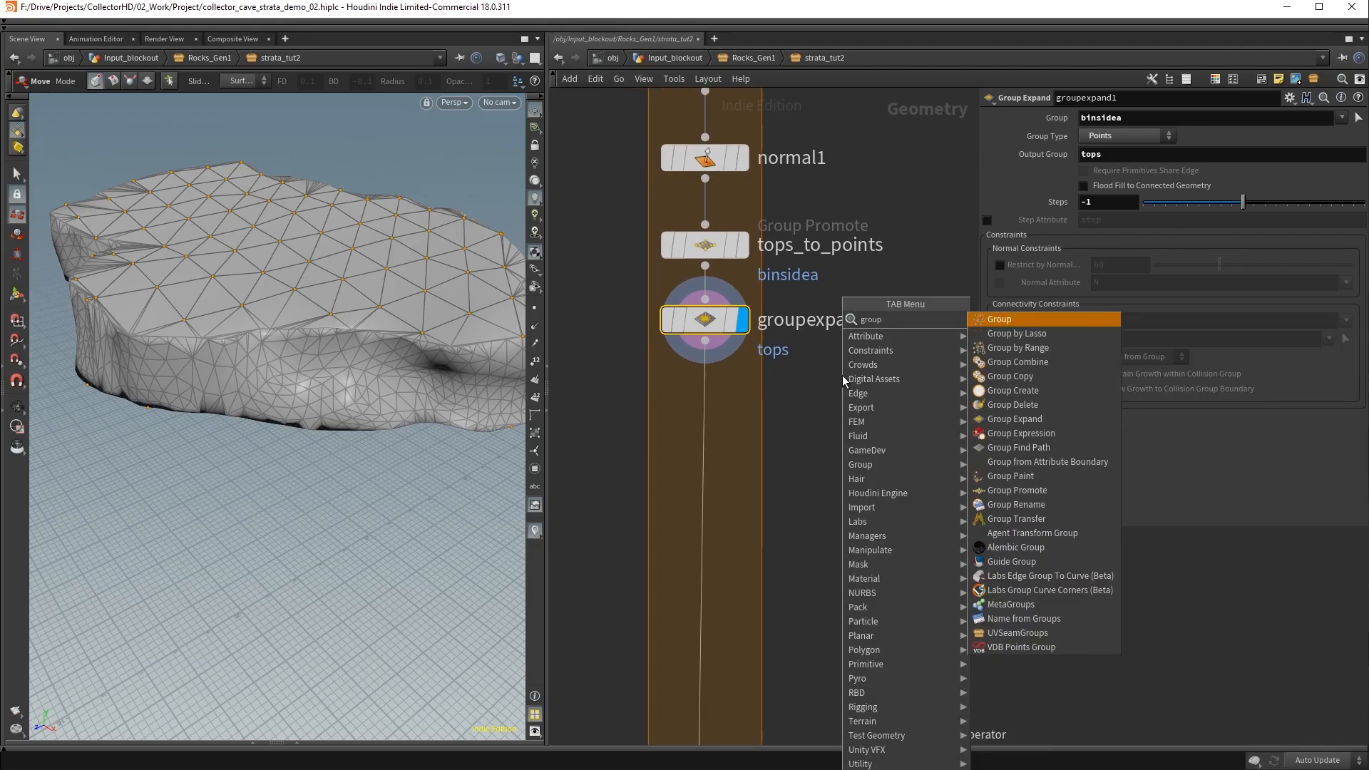
pyautogui.write(' com')
pyautogui.press('Return')
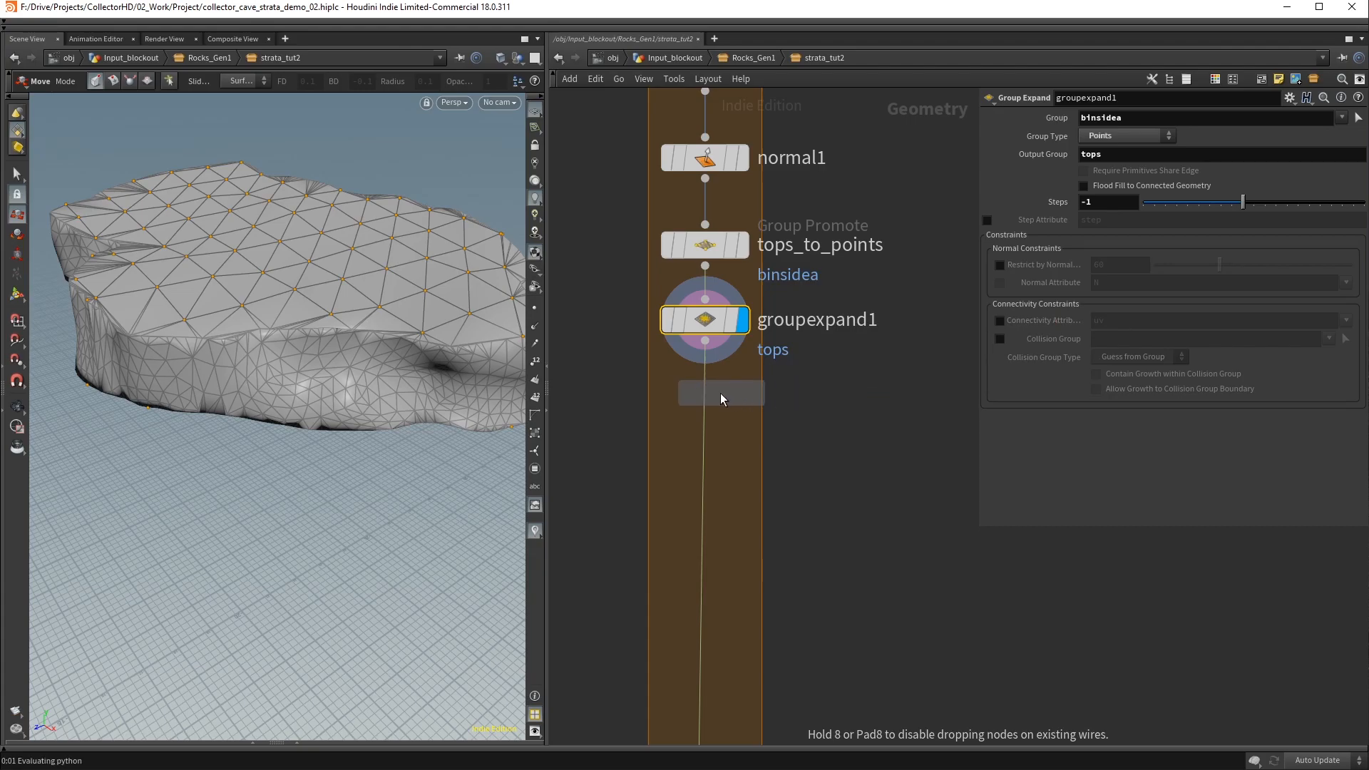
pyautogui.click(706, 396)
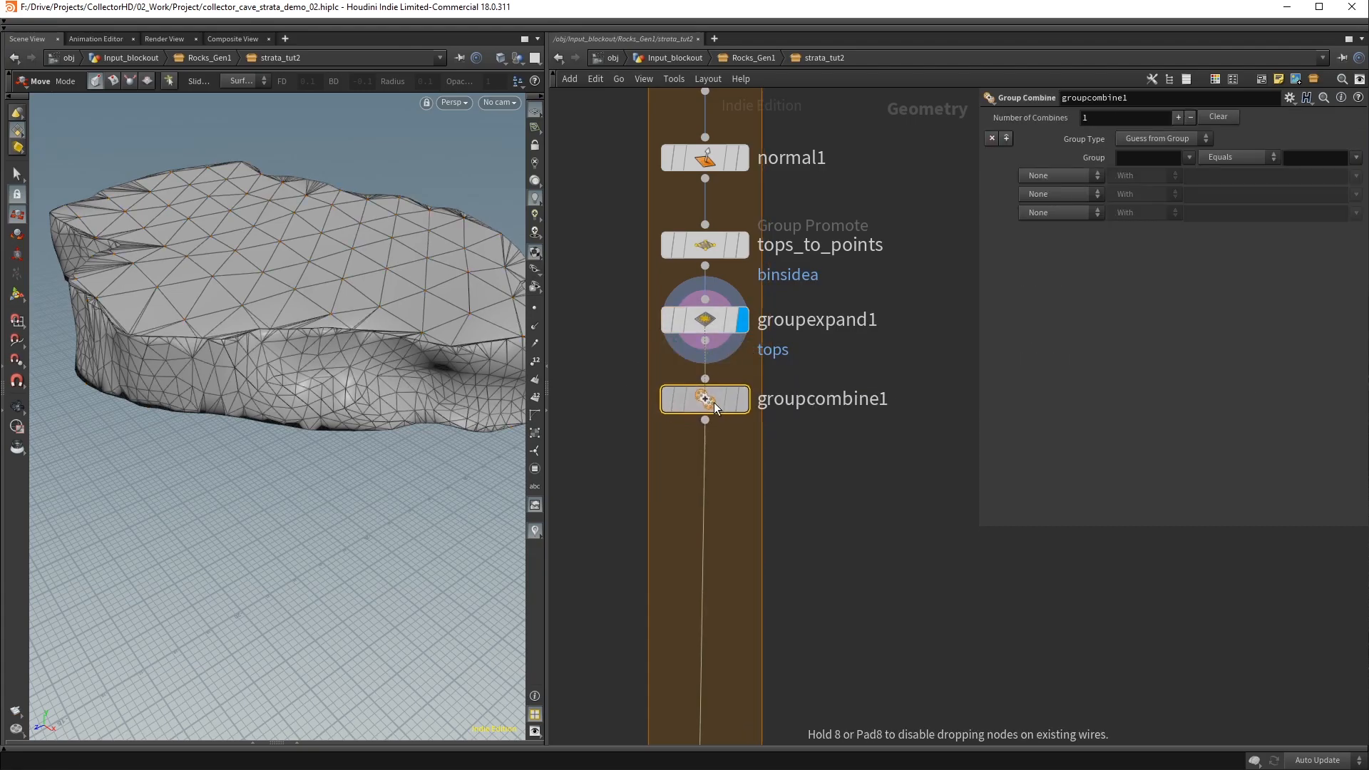
# Rename groupexpand1 to shrink_group and groupcombine1 to subtract_groups
pyautogui.doubleClick(833, 321)
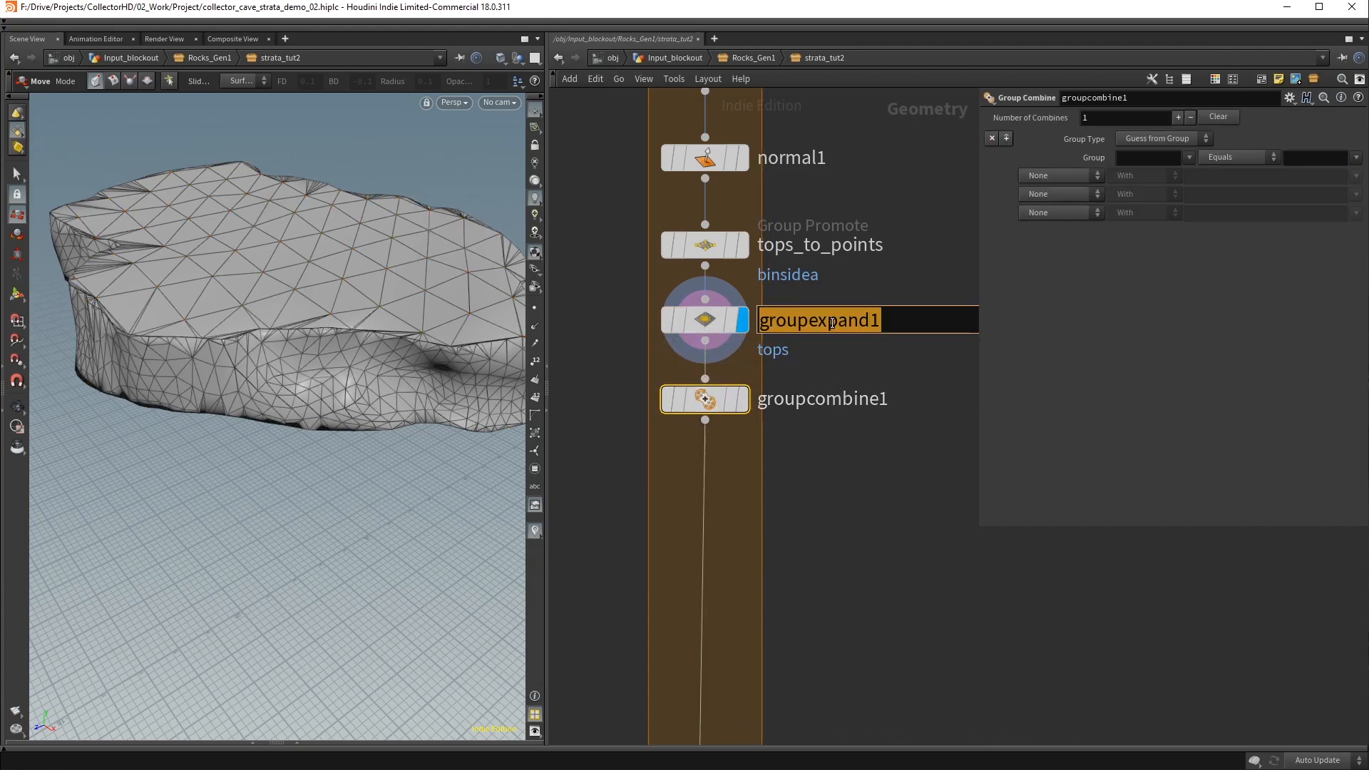
pyautogui.write('shrink_')
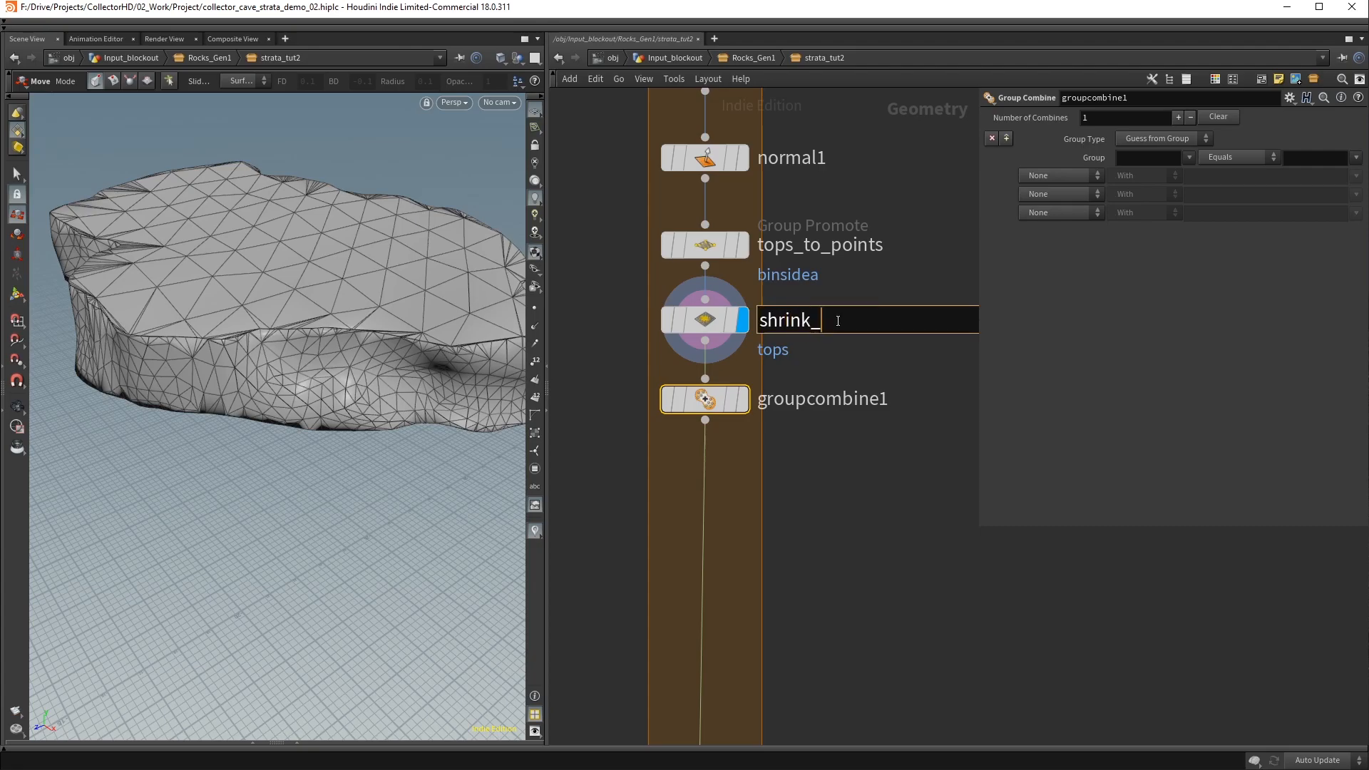
pyautogui.write('group')
pyautogui.press('Return')
pyautogui.doubleClick(799, 397)
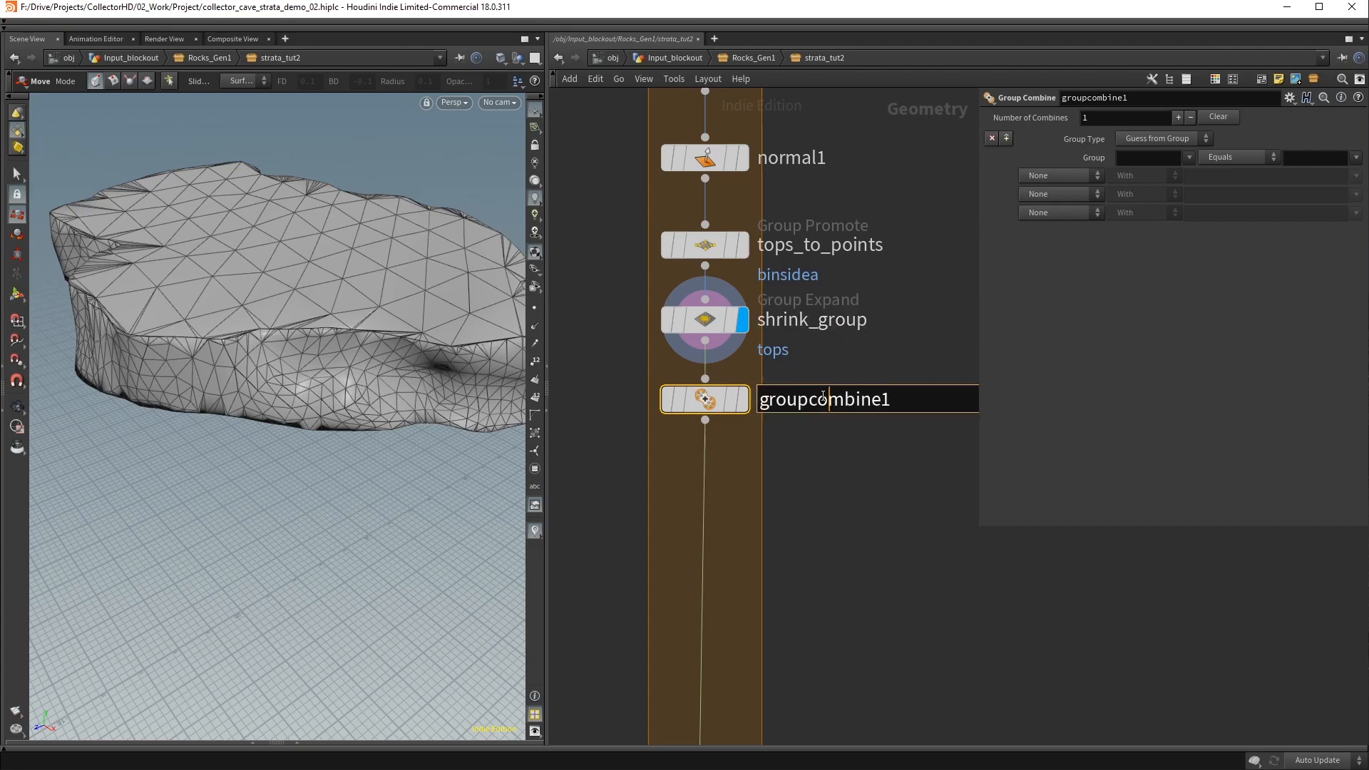
pyautogui.write('subtract_groups')
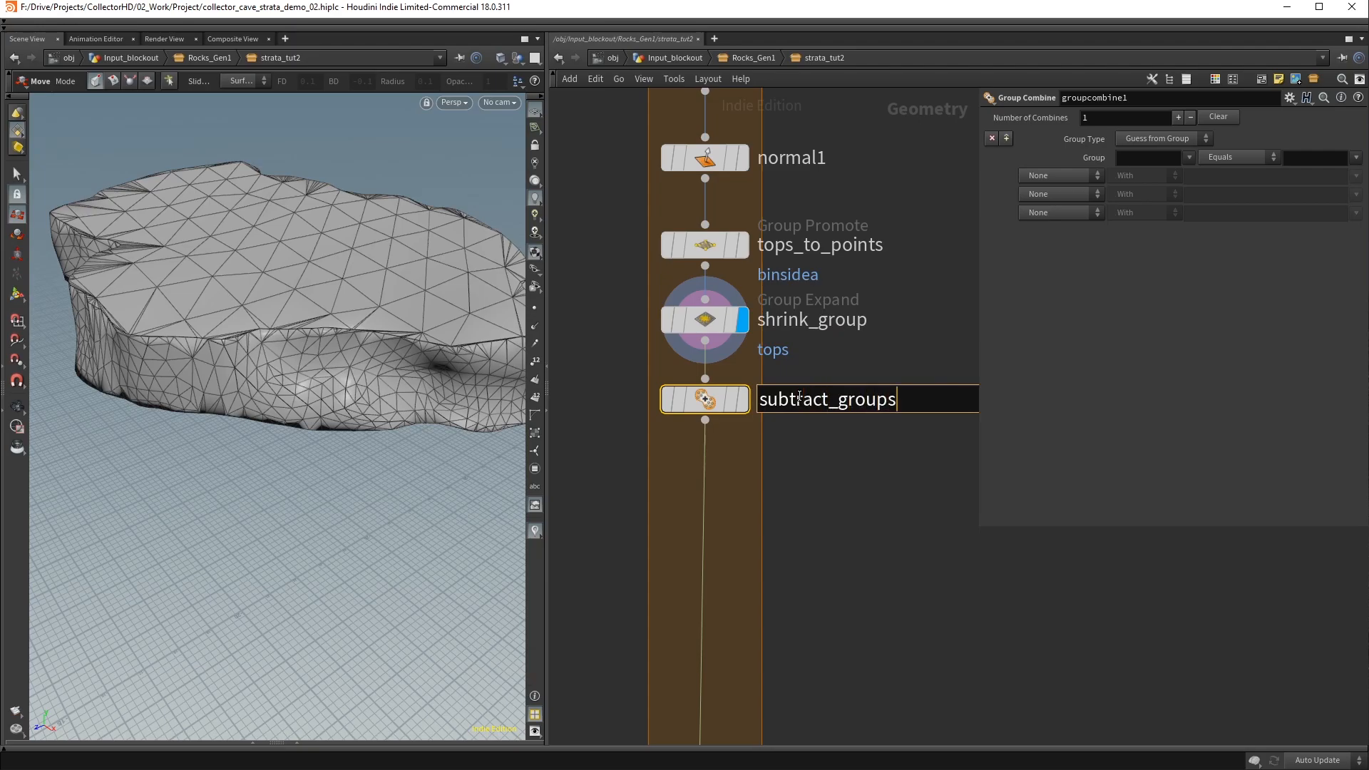
pyautogui.press('Return')
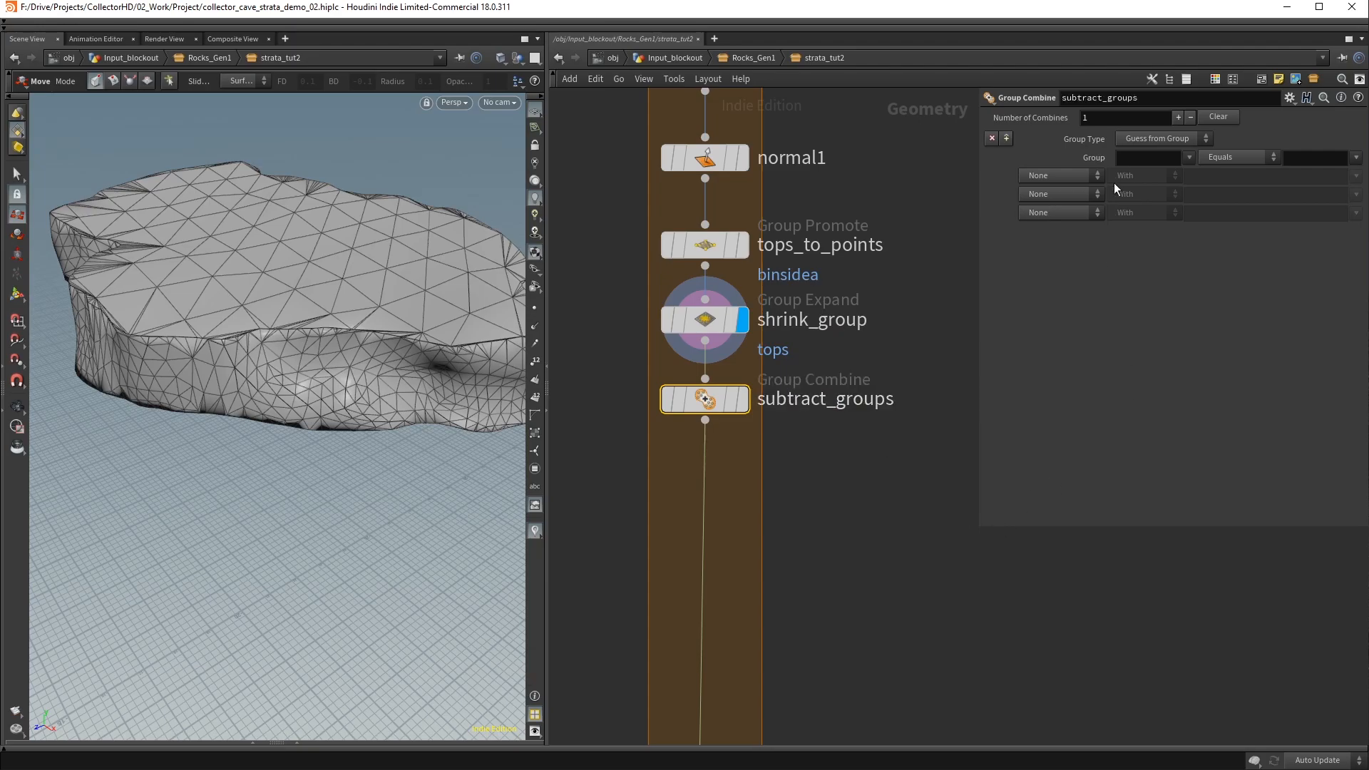
# Configure subtract_groups so that the new group border equals binsidea with a Subtraction of tops
pyautogui.click(1159, 160)
pyautogui.write('border')
pyautogui.press('Return')
pyautogui.click(1356, 158)
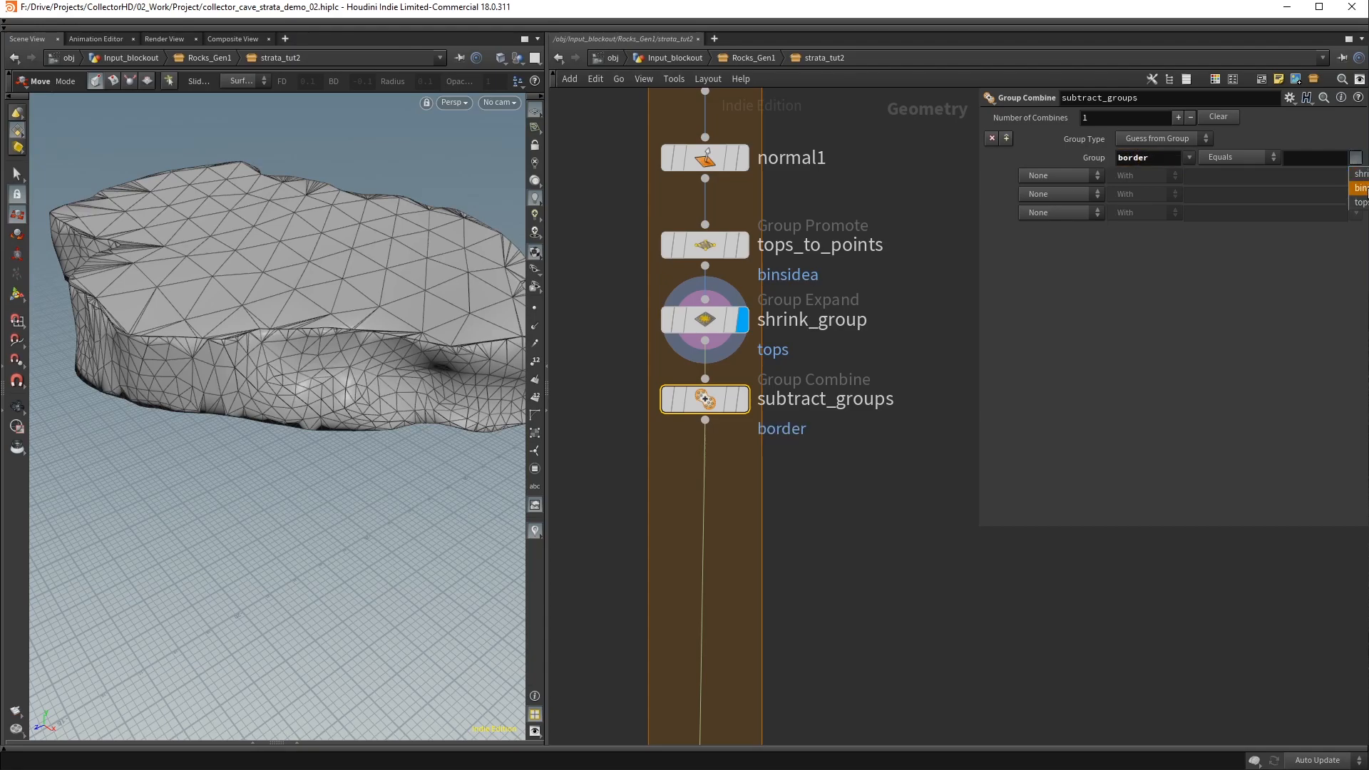
pyautogui.click(1362, 188)
pyautogui.click(1060, 176)
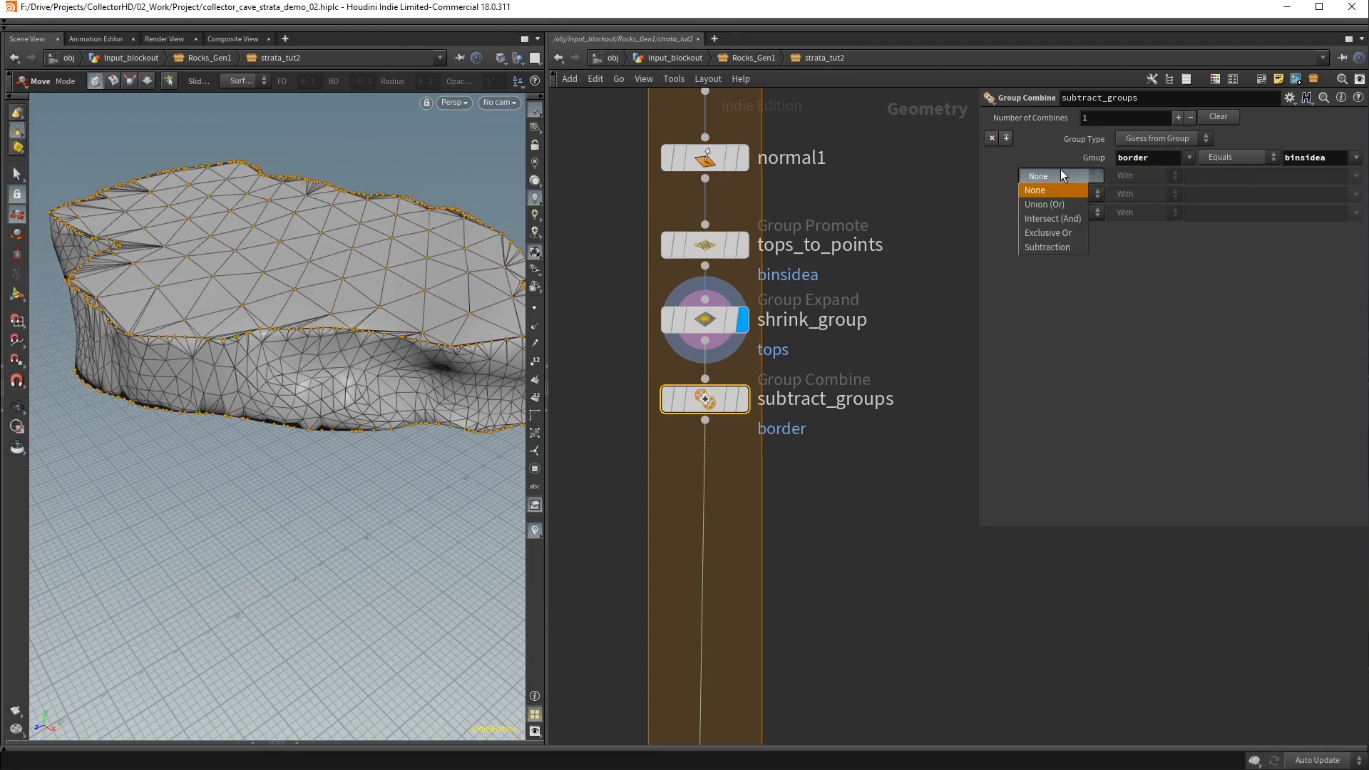
pyautogui.click(1046, 247)
pyautogui.click(1354, 177)
pyautogui.click(1362, 223)
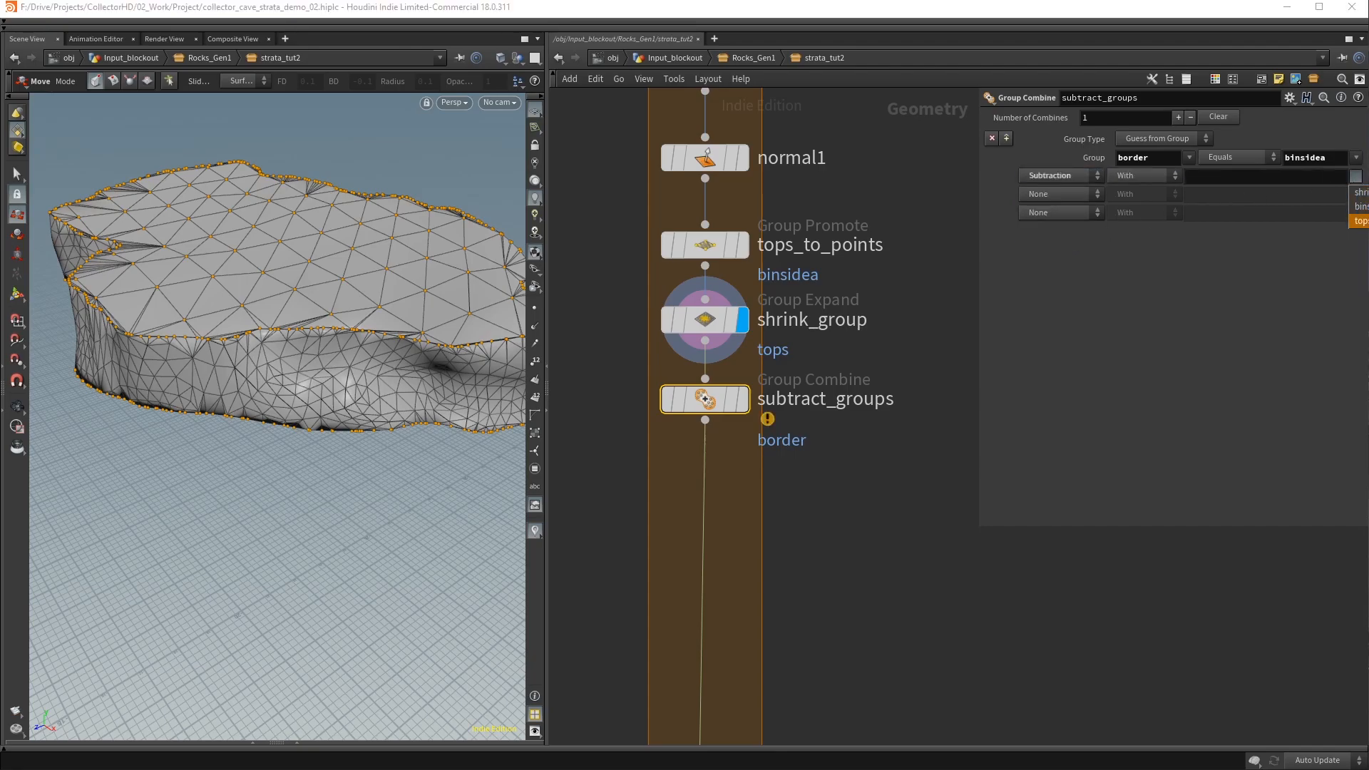
# Display subtract_groups and view its border points on the whole rock piece
pyautogui.click(731, 408)
pyautogui.press('Escape')
pyautogui.moveTo(327, 342); pyautogui.dragTo(244, 351)
pyautogui.press('t')
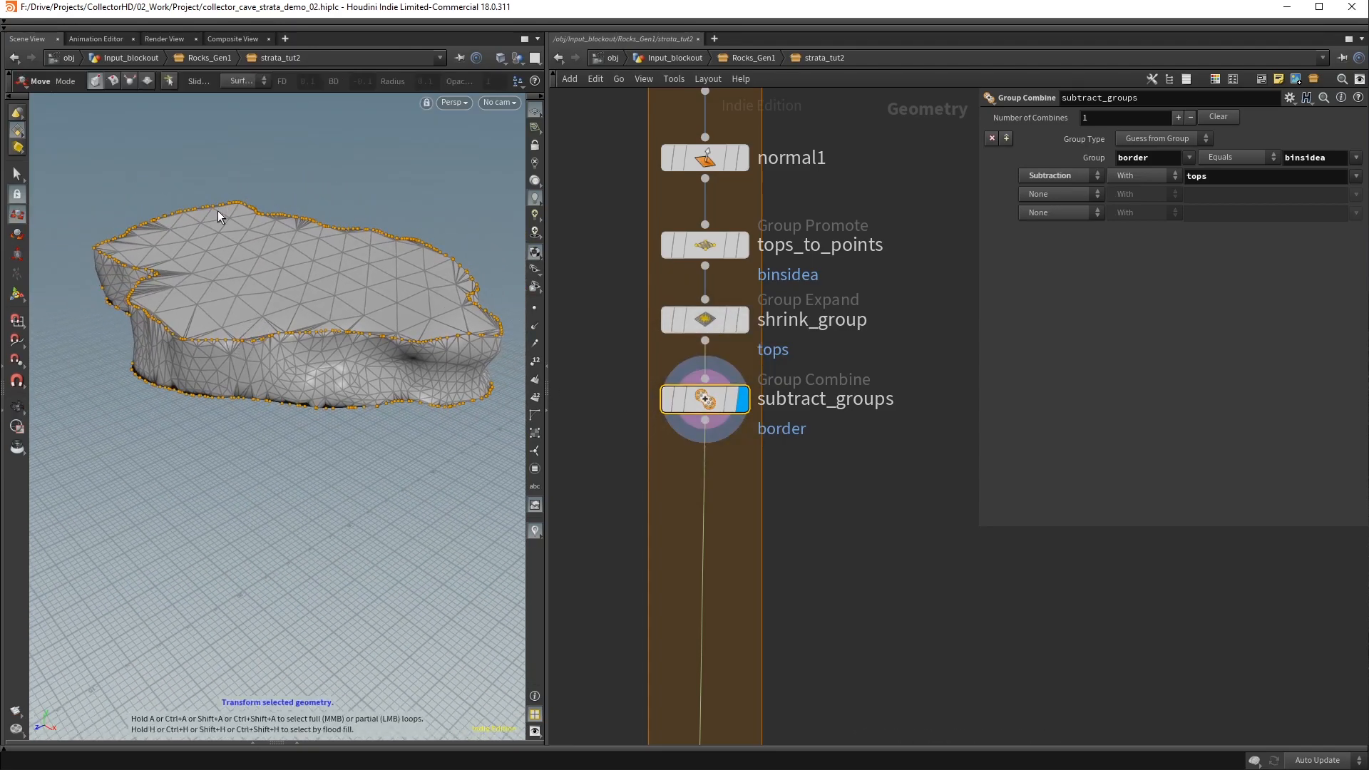
# Insert an Attribute Create node after subtract_groups inside the loop
pyautogui.moveTo(865, 494); pyautogui.dragTo(808, 323, button='middle')
pyautogui.scroll(-2, 858, 355)
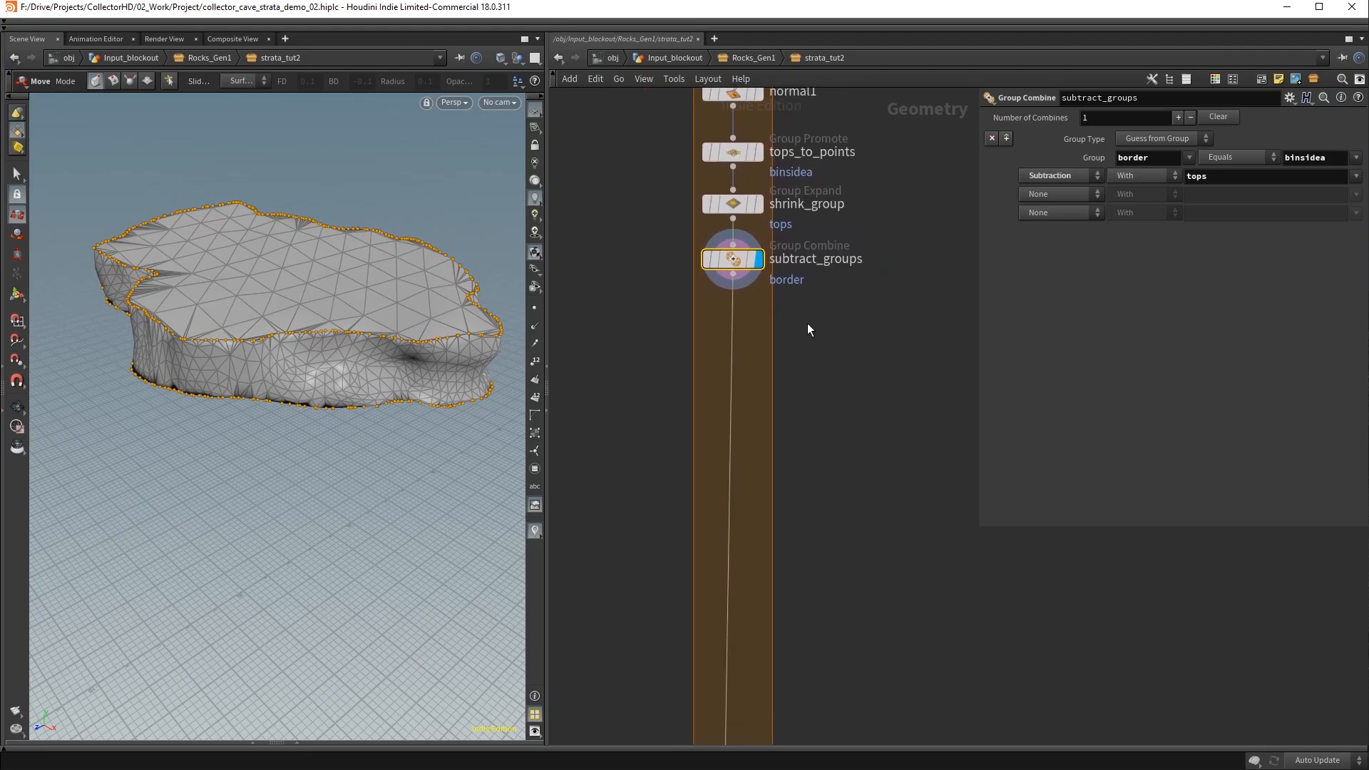
pyautogui.press('Tab')
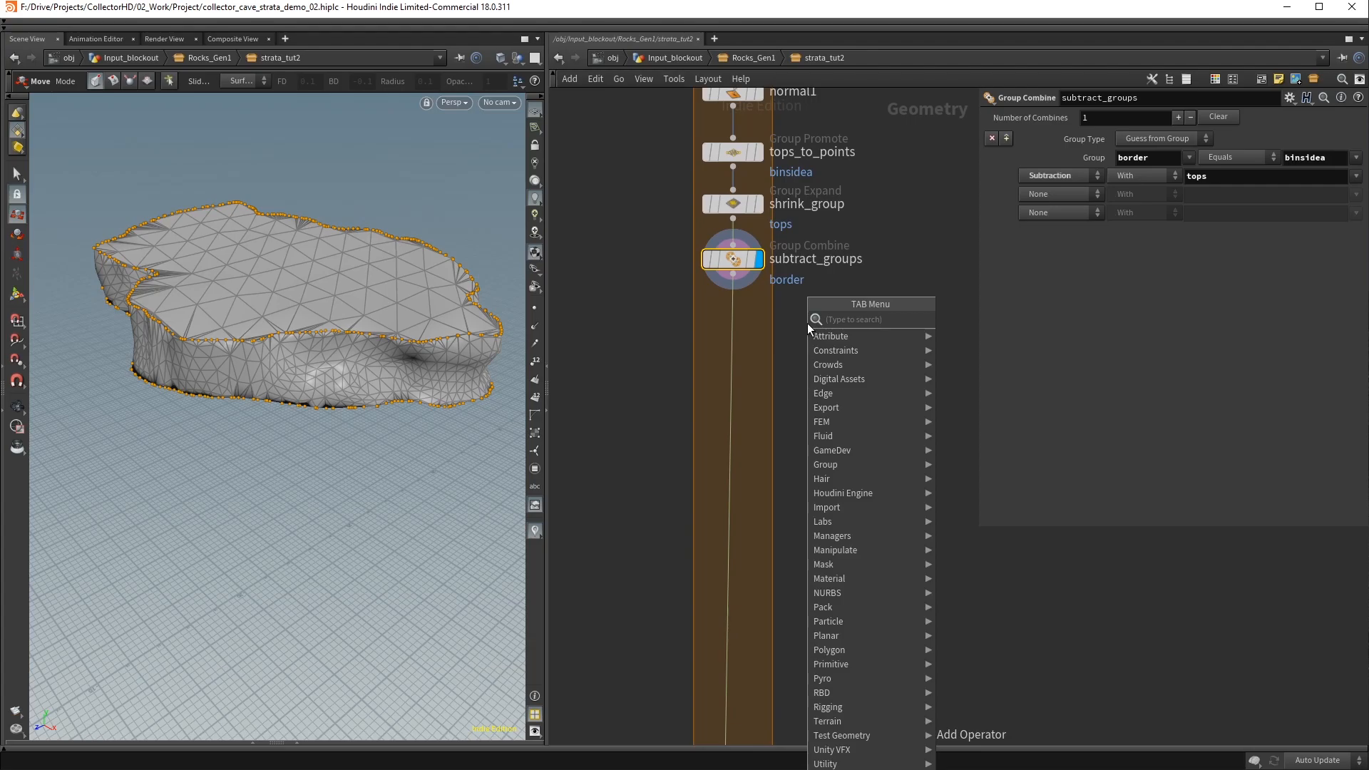
pyautogui.write('attribute cre')
pyautogui.press('Return')
pyautogui.click(759, 319)
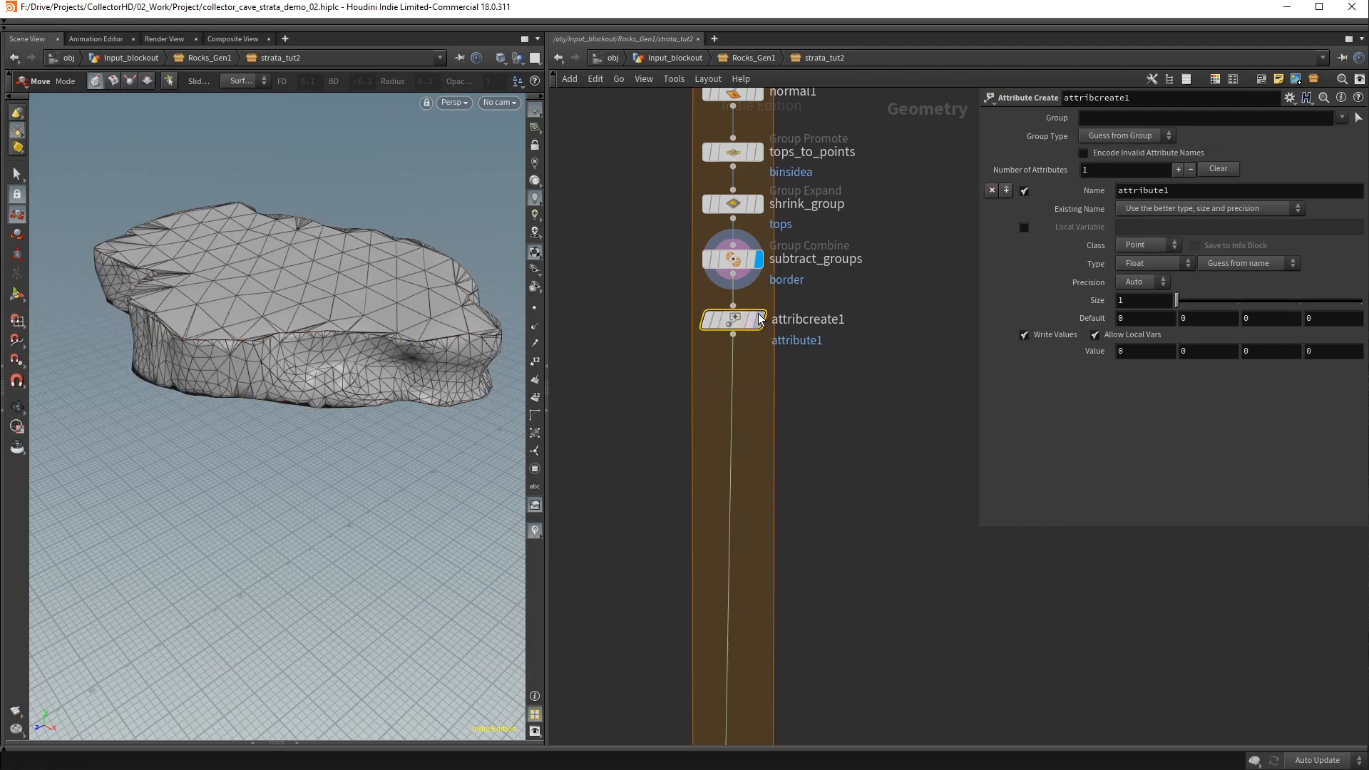
# Display attribcreate1 and reveal the Geometry Spreadsheet beneath the viewport
pyautogui.click(759, 320)
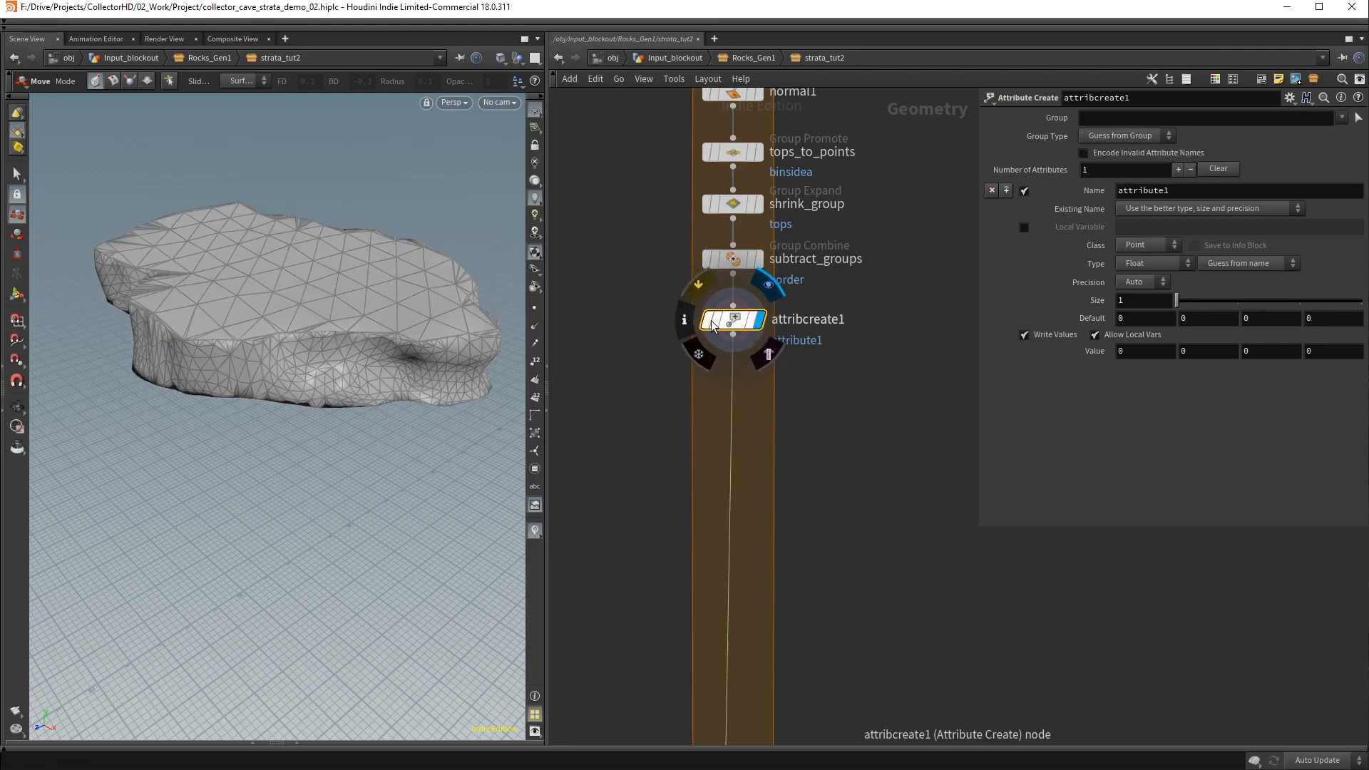
pyautogui.click(295, 744)
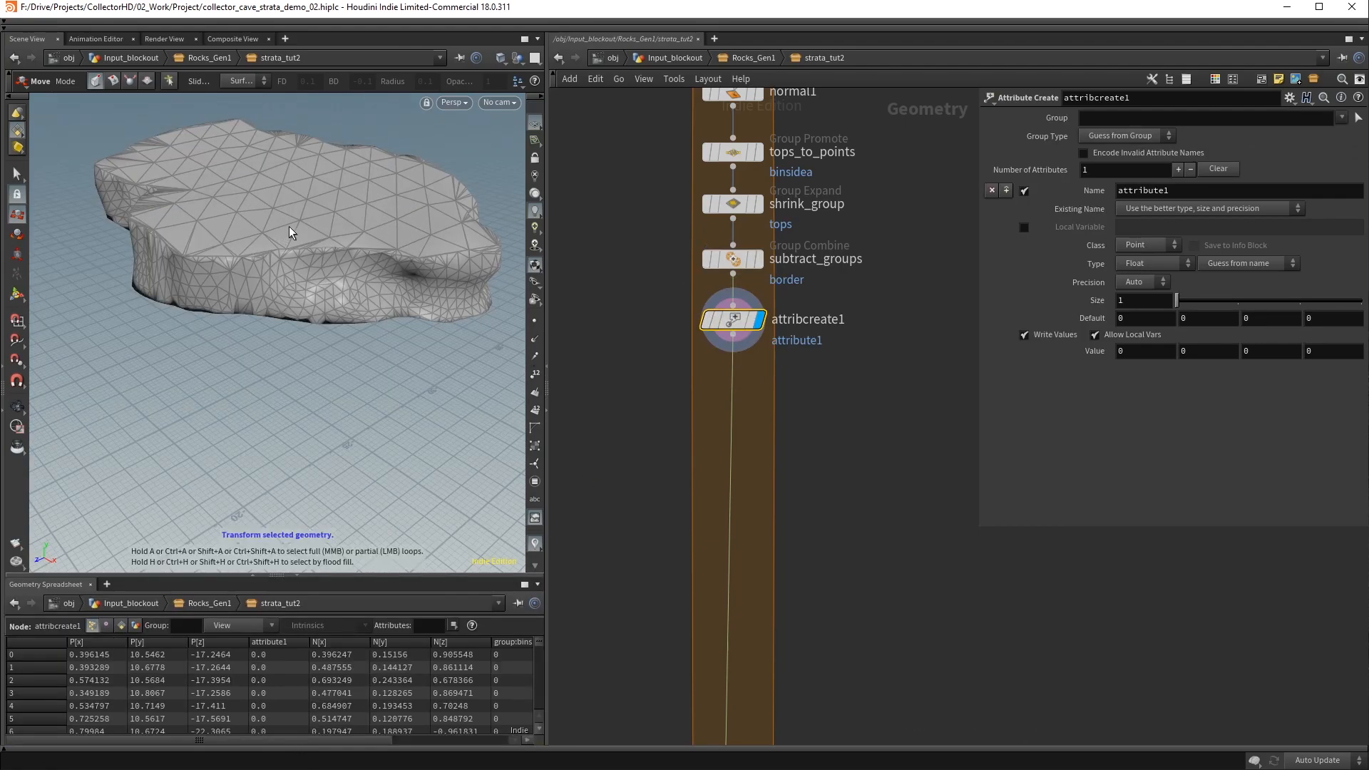
pyautogui.scroll(3, 286, 235)
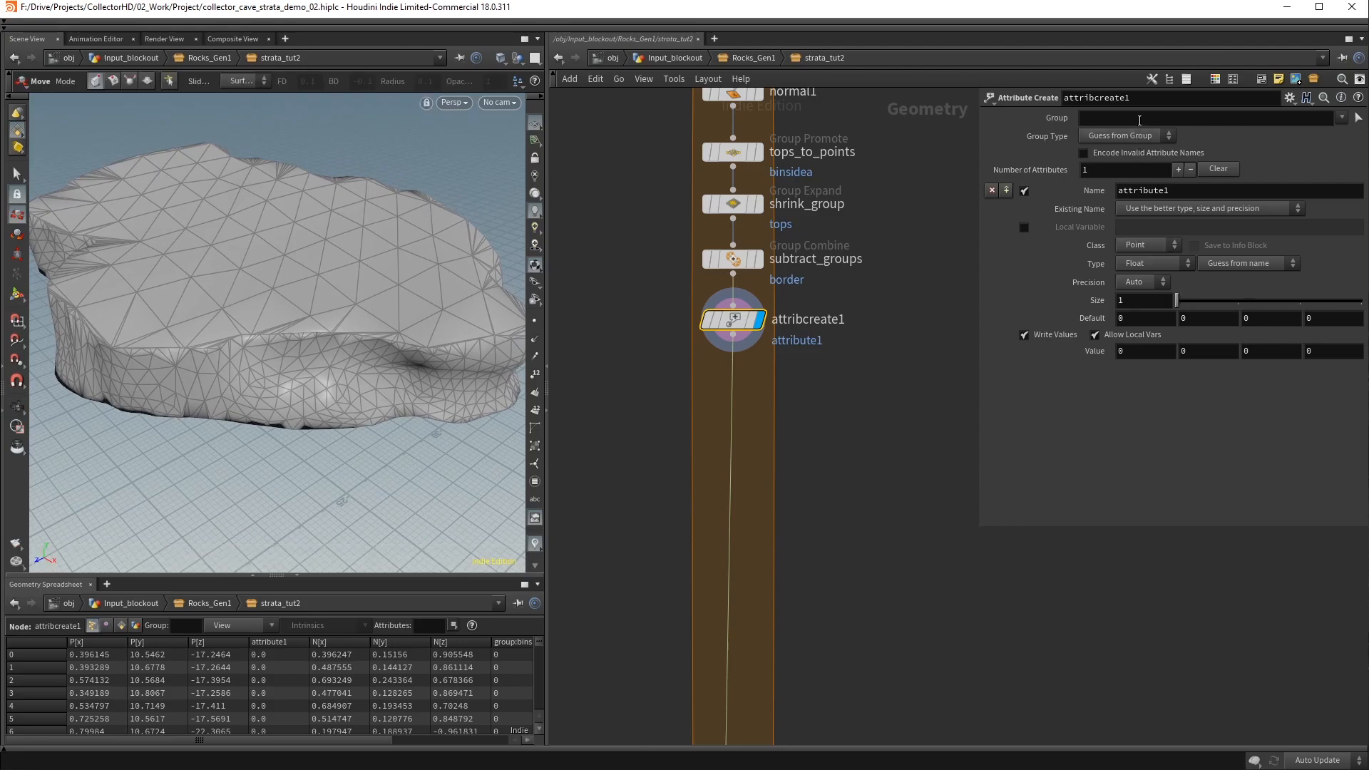
# Limit attribcreate1 to the border group, name the attribute border and set its first value to 1
pyautogui.click(1342, 117)
pyautogui.click(1353, 162)
pyautogui.click(1174, 194)
pyautogui.write('borde')
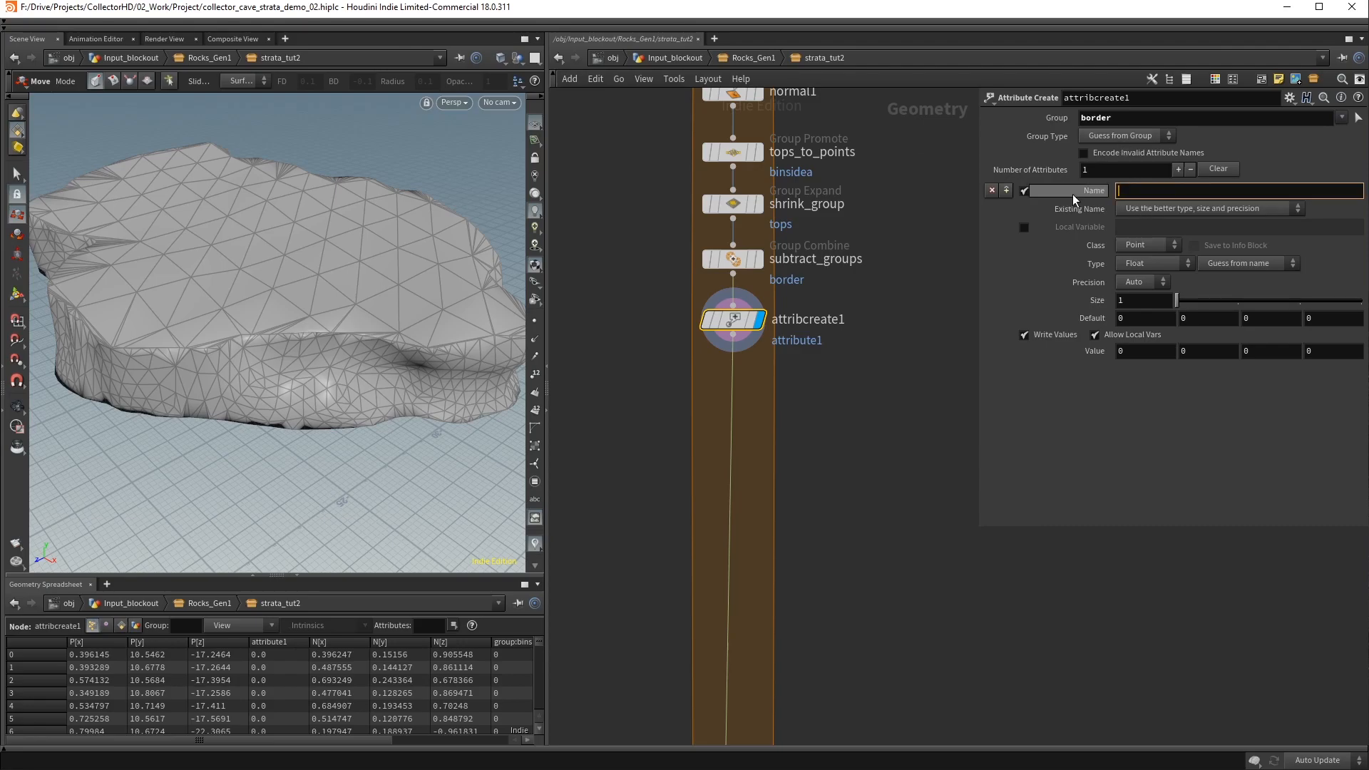
pyautogui.write('r')
pyautogui.press('Return')
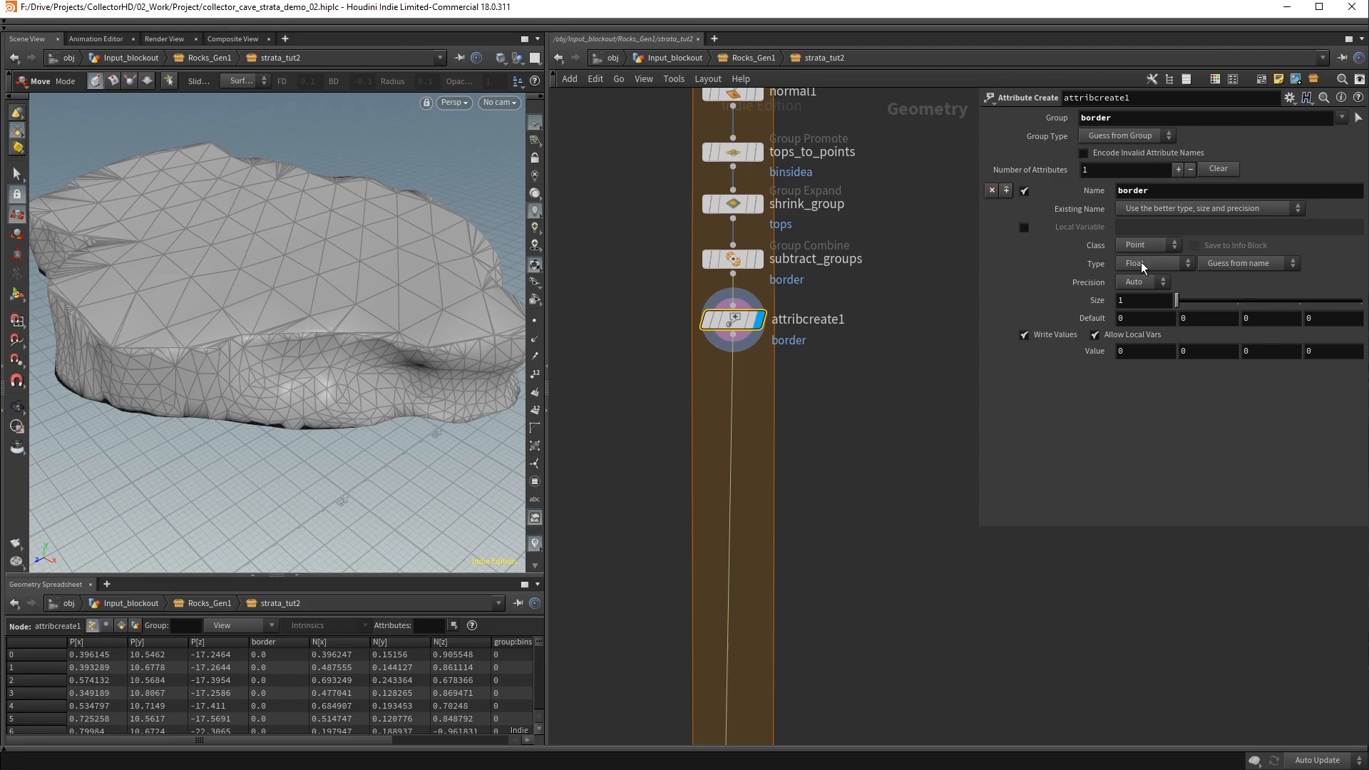
pyautogui.click(1141, 319)
pyautogui.press('Return')
# Visualize the border attribute as colours on the rock piece in the viewport
pyautogui.click(690, 322)
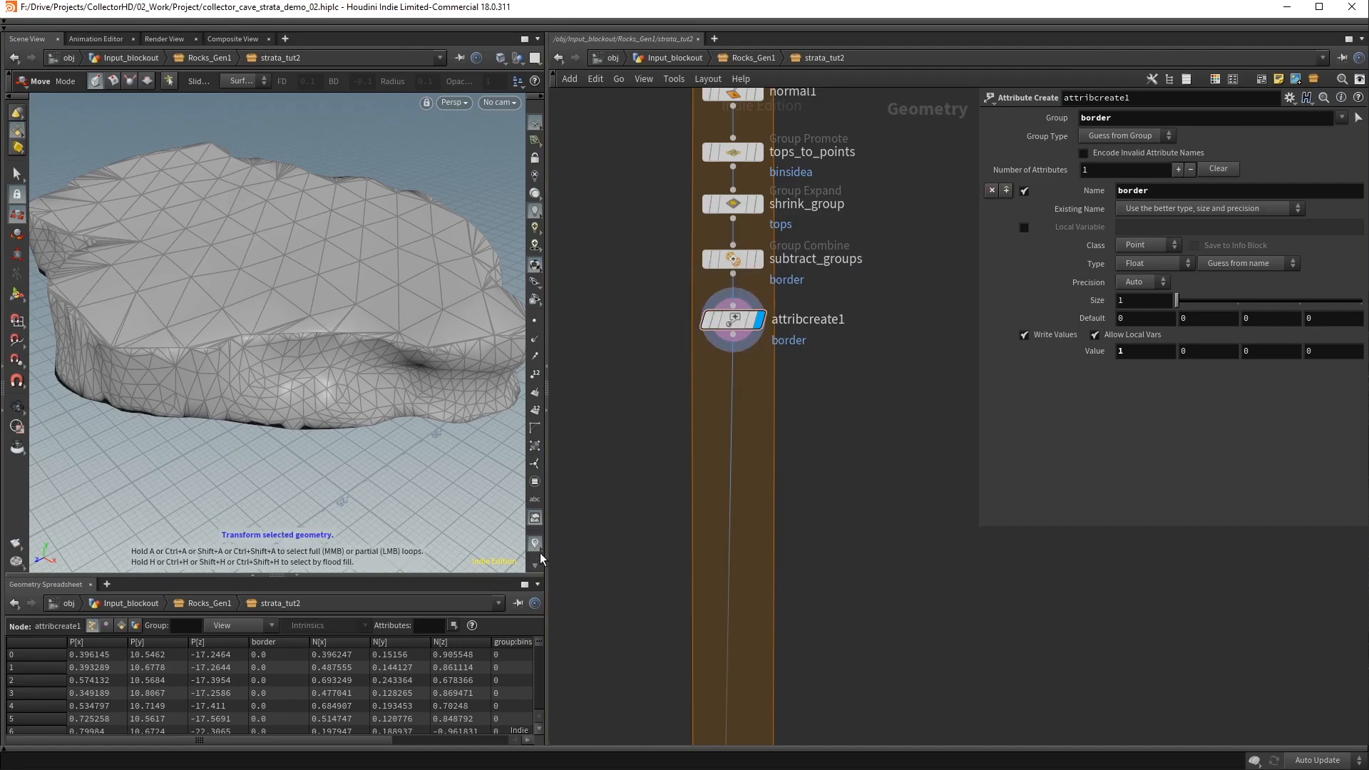
pyautogui.click(534, 376)
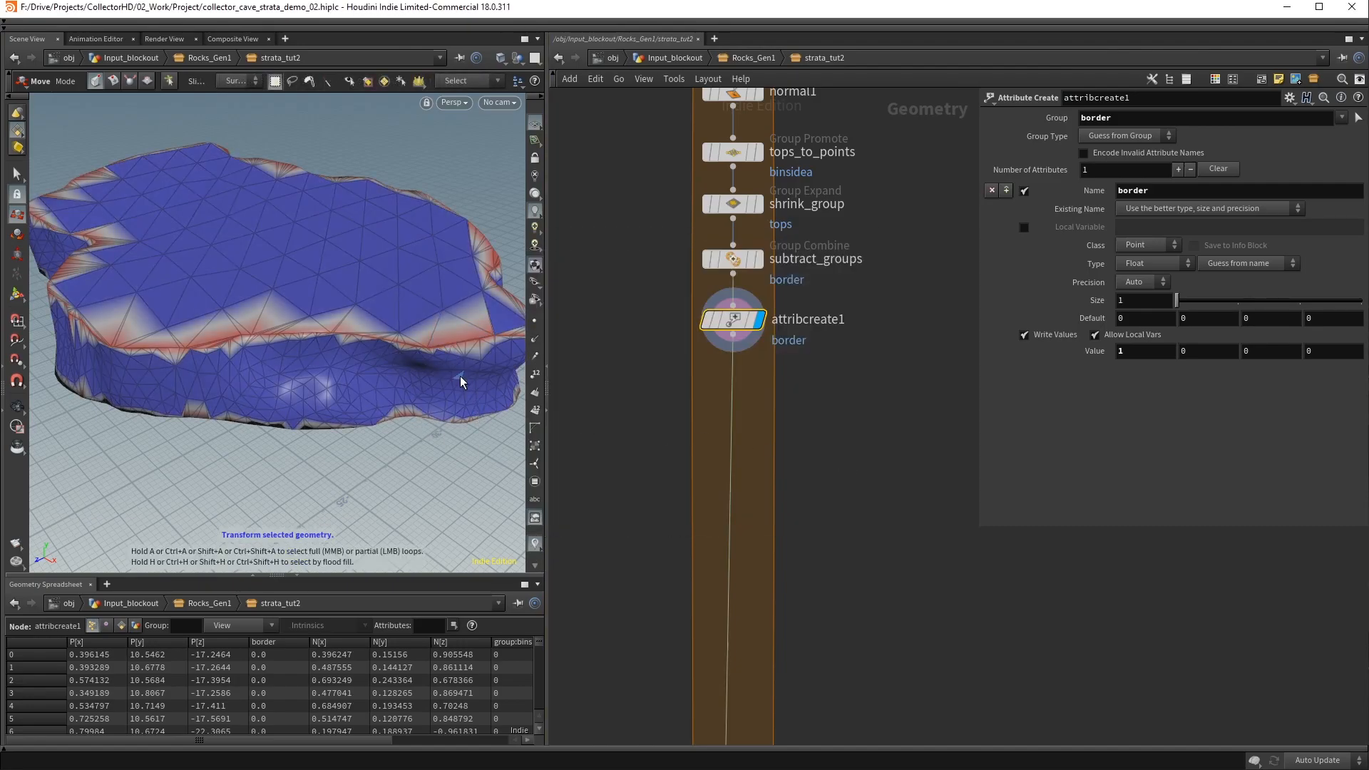
pyautogui.moveTo(811, 447); pyautogui.dragTo(825, 459, button='middle')
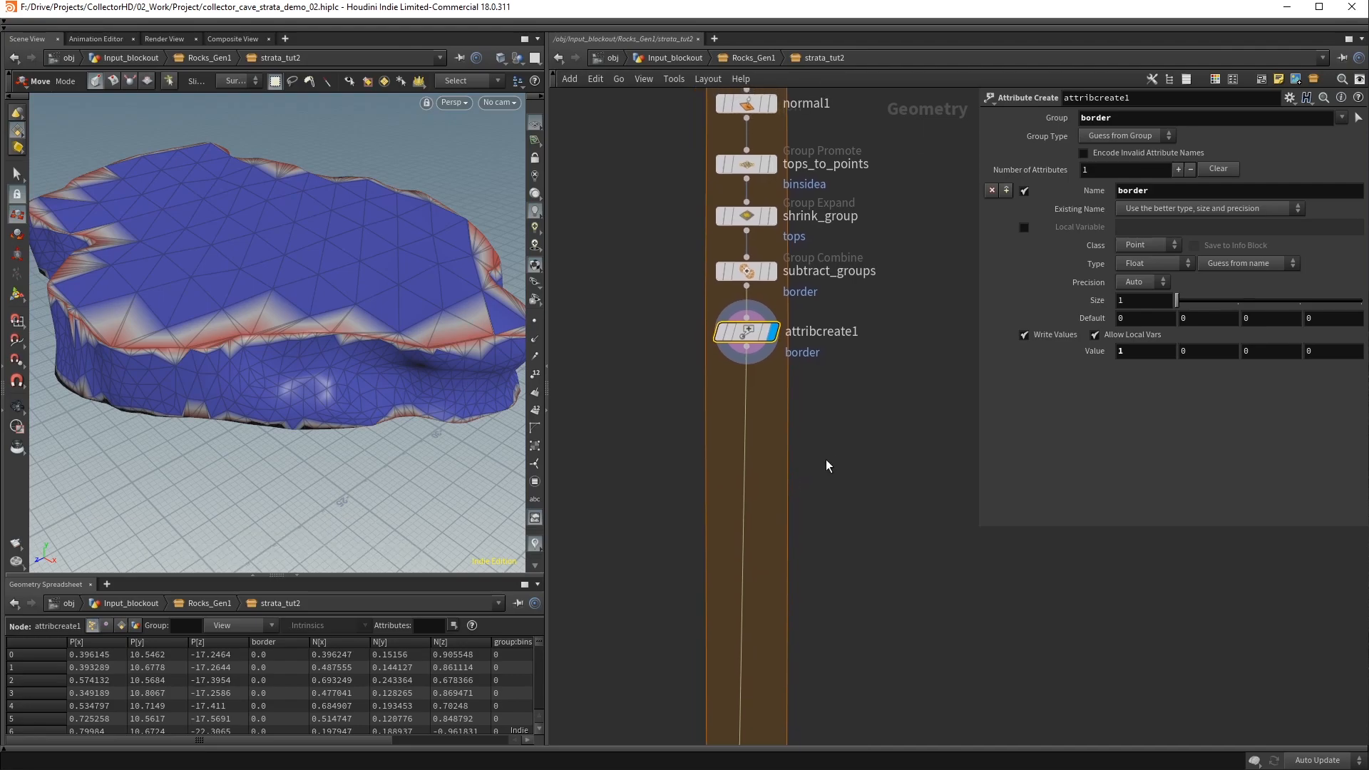
pyautogui.keyDown('alt'); pyautogui.moveTo(285, 351); pyautogui.dragTo(207, 341); pyautogui.keyUp('alt')
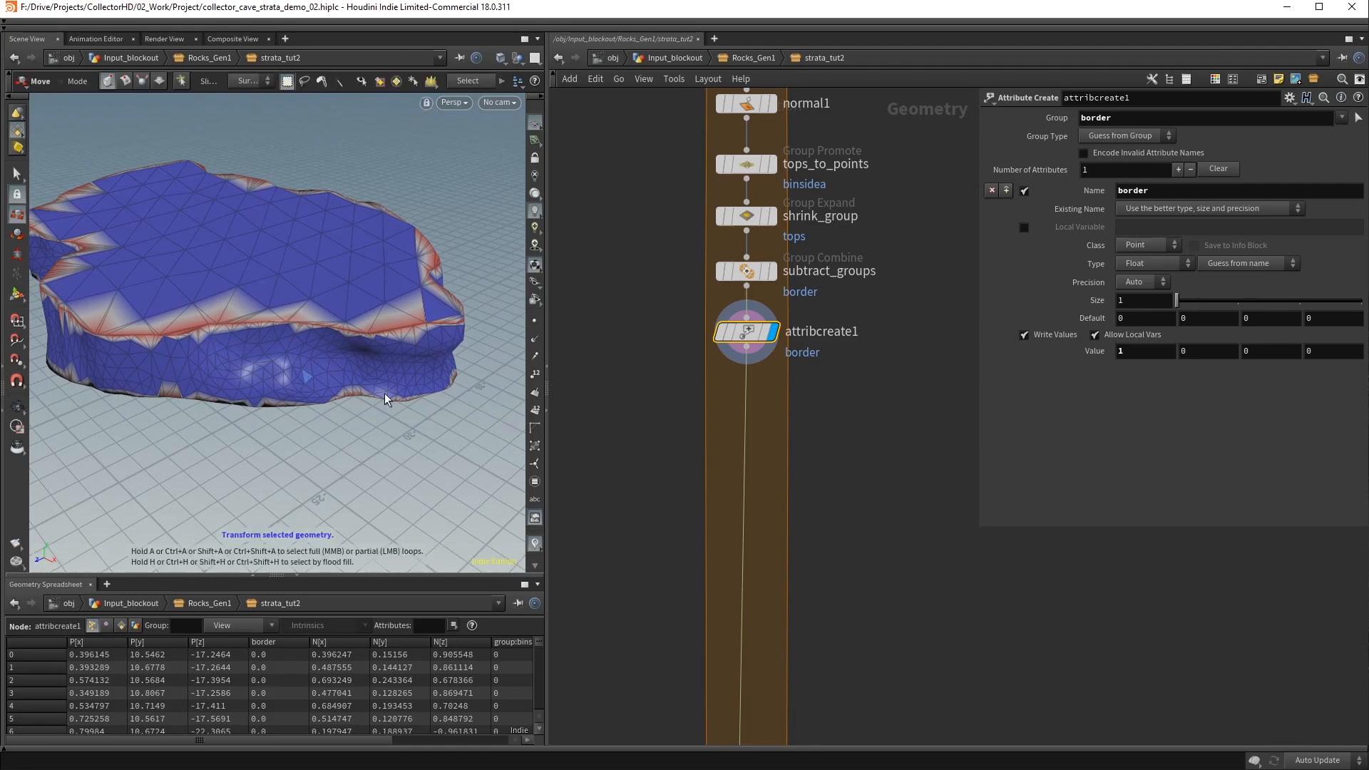
# Insert a PolyReduce node after attribcreate1 and display it
pyautogui.press('Tab')
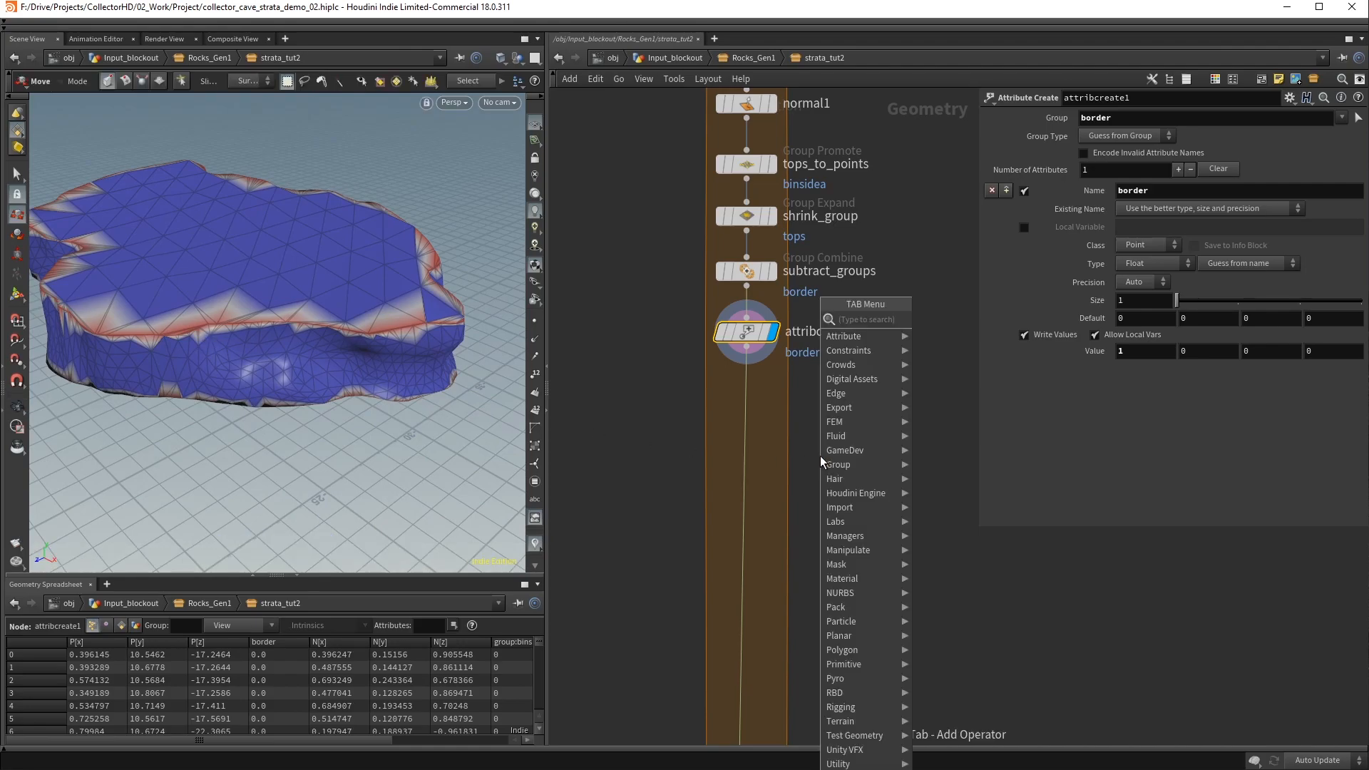
pyautogui.write('polyred')
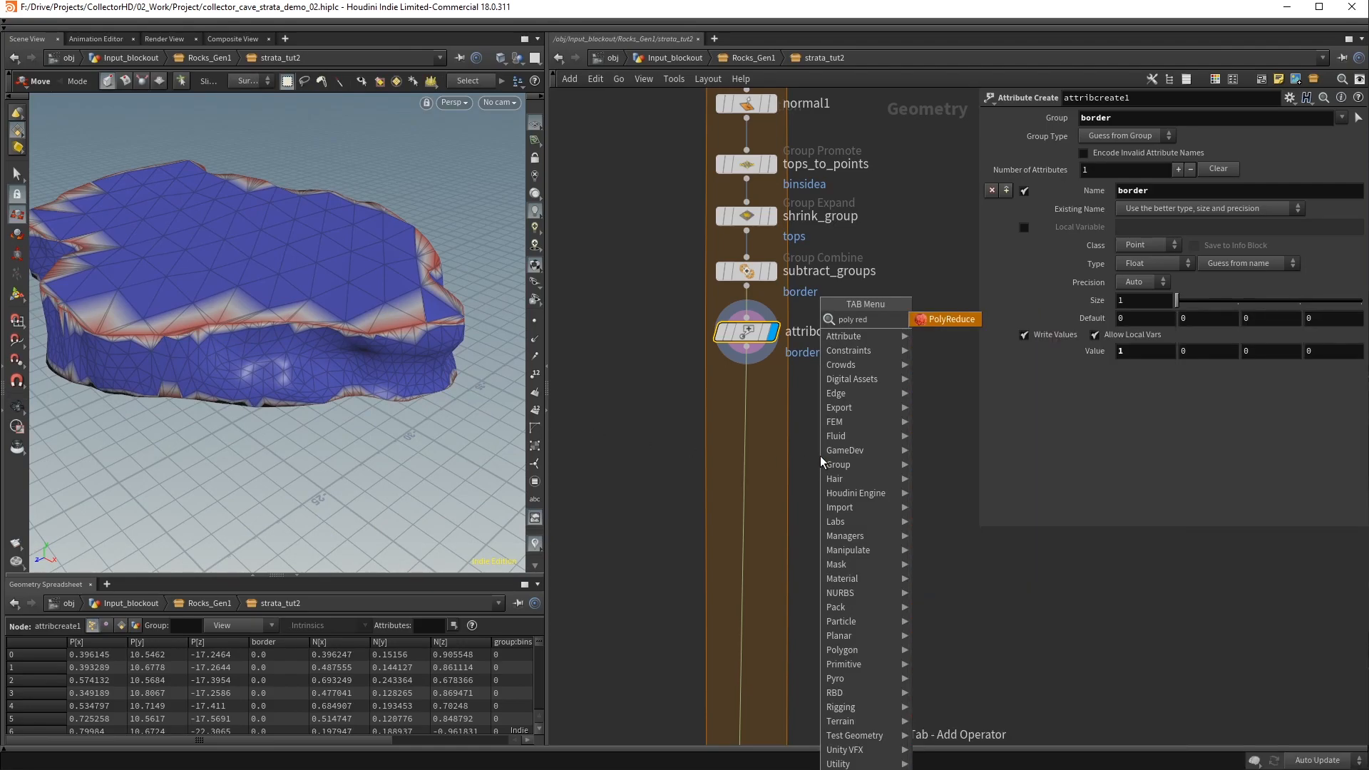
pyautogui.press('Return')
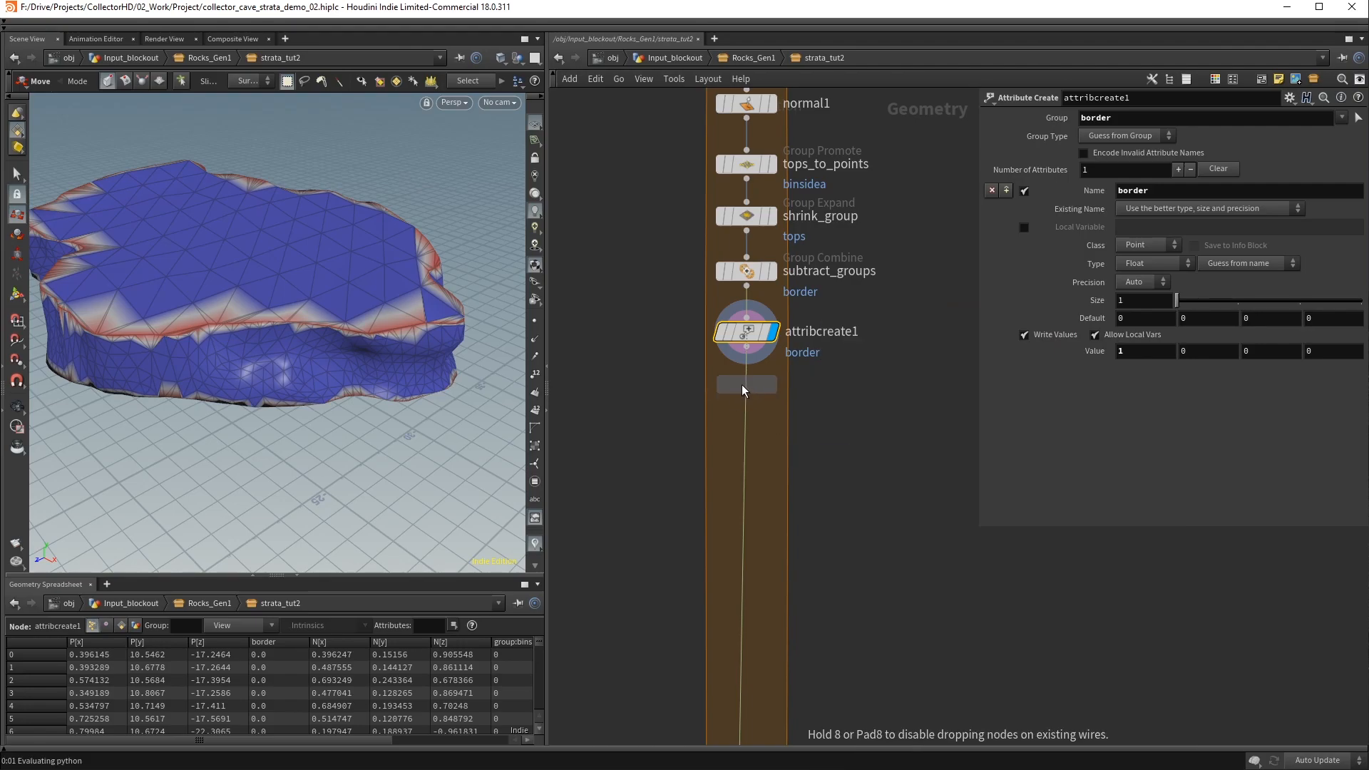
pyautogui.click(746, 388)
pyautogui.click(773, 394)
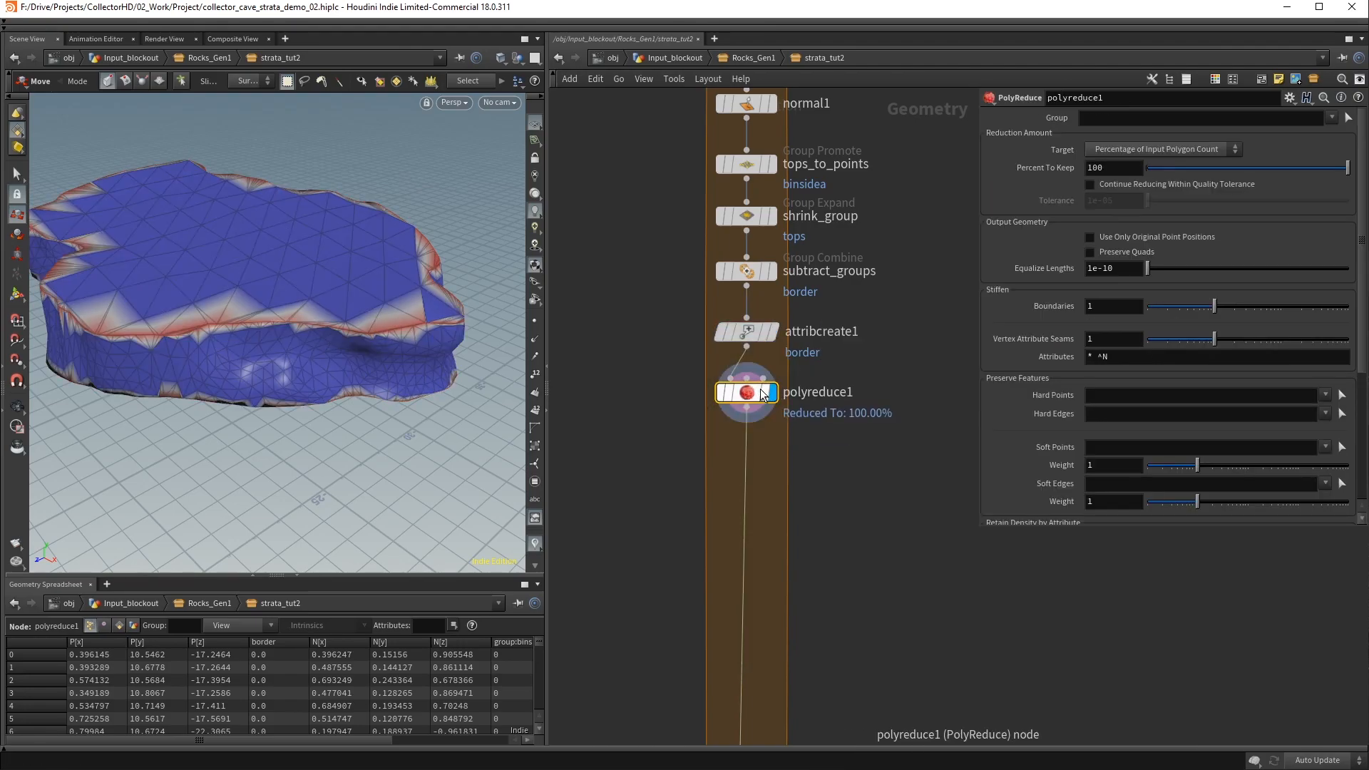
# Enable Continue Reducing Within Quality Tolerance on polyreduce1 and set Percent To Keep to 90
pyautogui.click(1127, 186)
pyautogui.click(1131, 169)
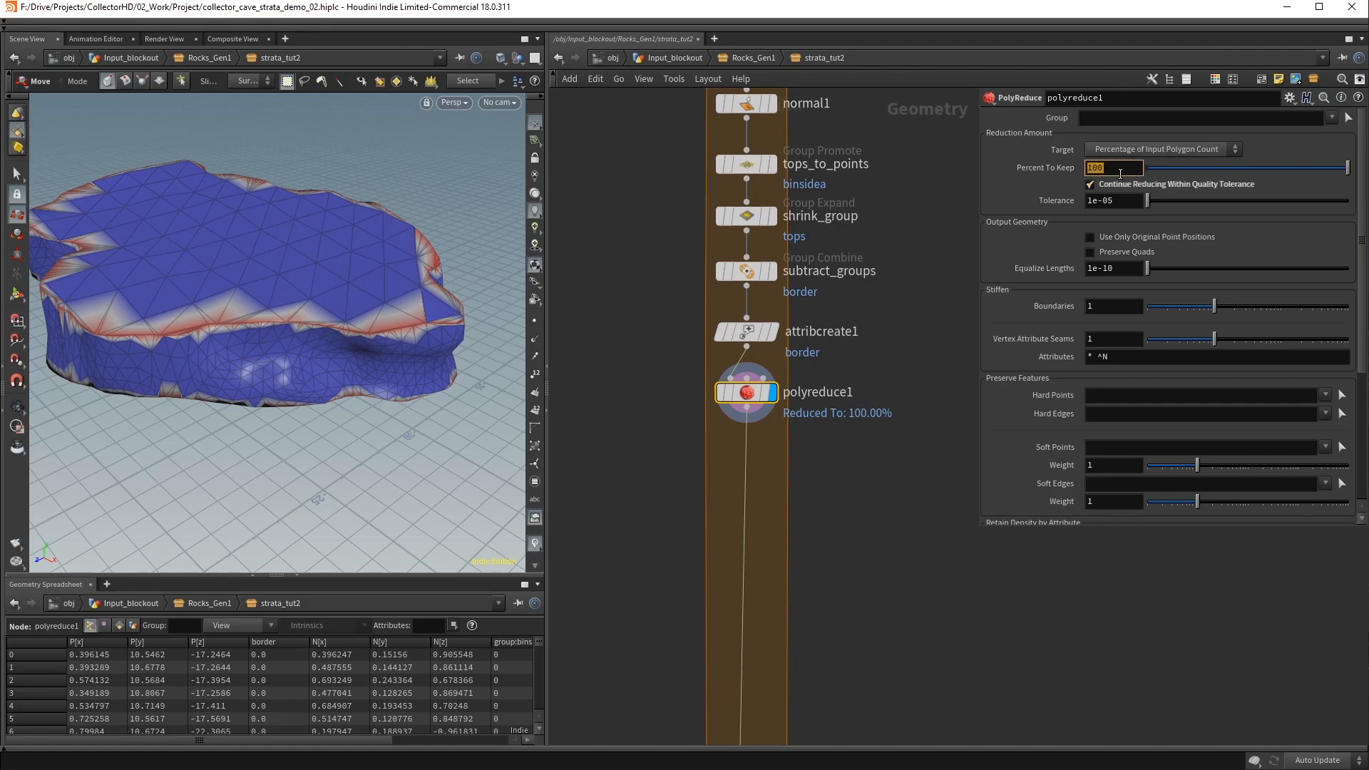
pyautogui.write('90')
pyautogui.press('Return')
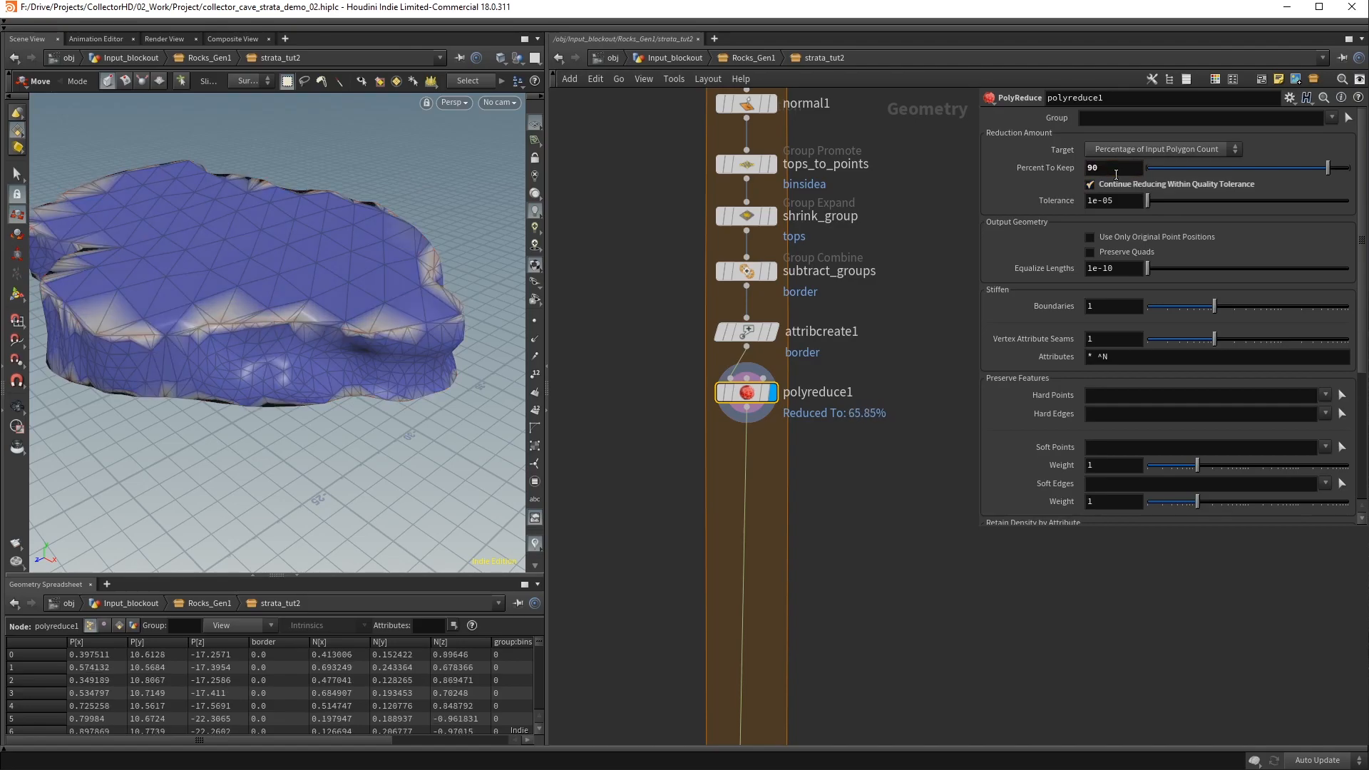
# Examine the reduced rock's border colouring from several angles and sort the Geometry Spreadsheet by the border attribute
pyautogui.rightClick(226, 307)
pyautogui.press('Escape')
pyautogui.moveTo(222, 306); pyautogui.dragTo(273, 325, button='right')
pyautogui.moveTo(273, 325)
pyautogui.mouseDown()
pyautogui.moveTo(455, 304)
pyautogui.moveTo(249, 322)
pyautogui.mouseUp()
pyautogui.press('t')
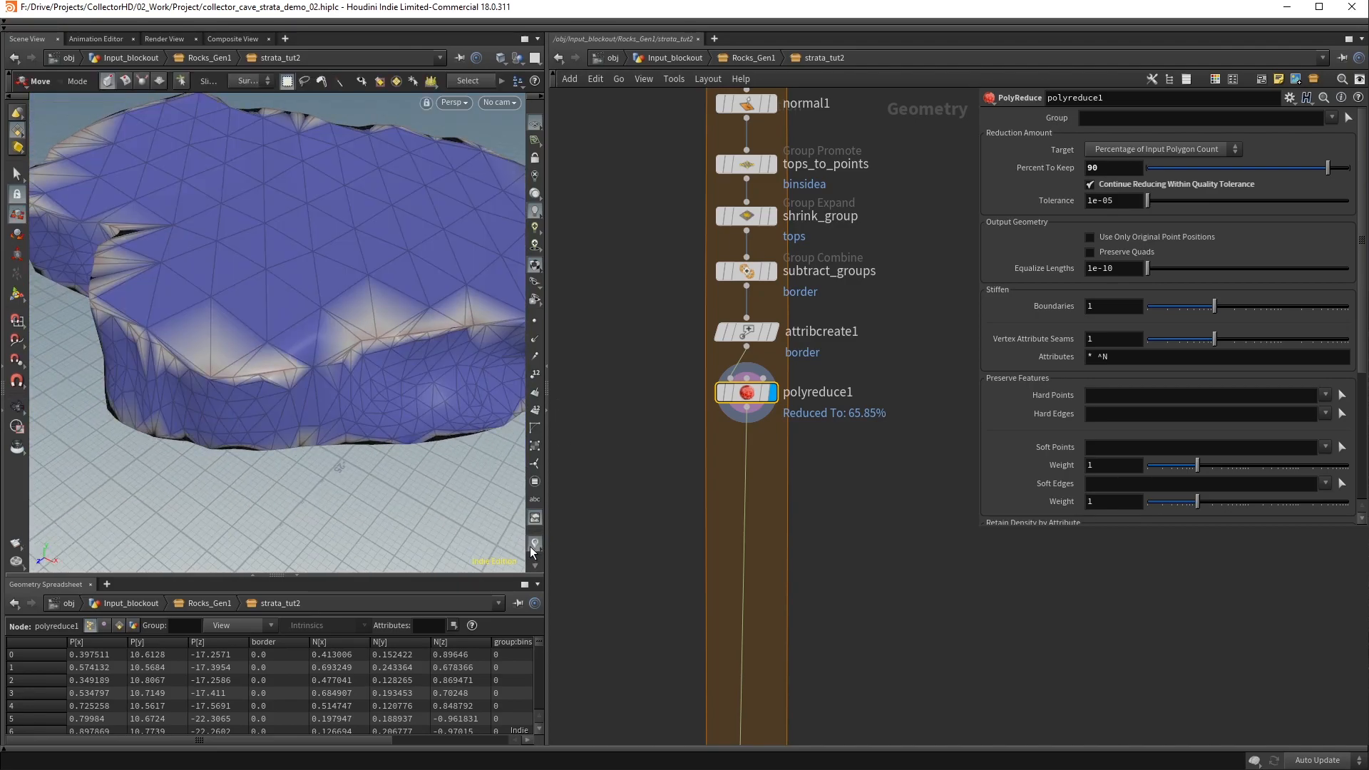
pyautogui.press('Escape')
pyautogui.moveTo(417, 332); pyautogui.dragTo(226, 318)
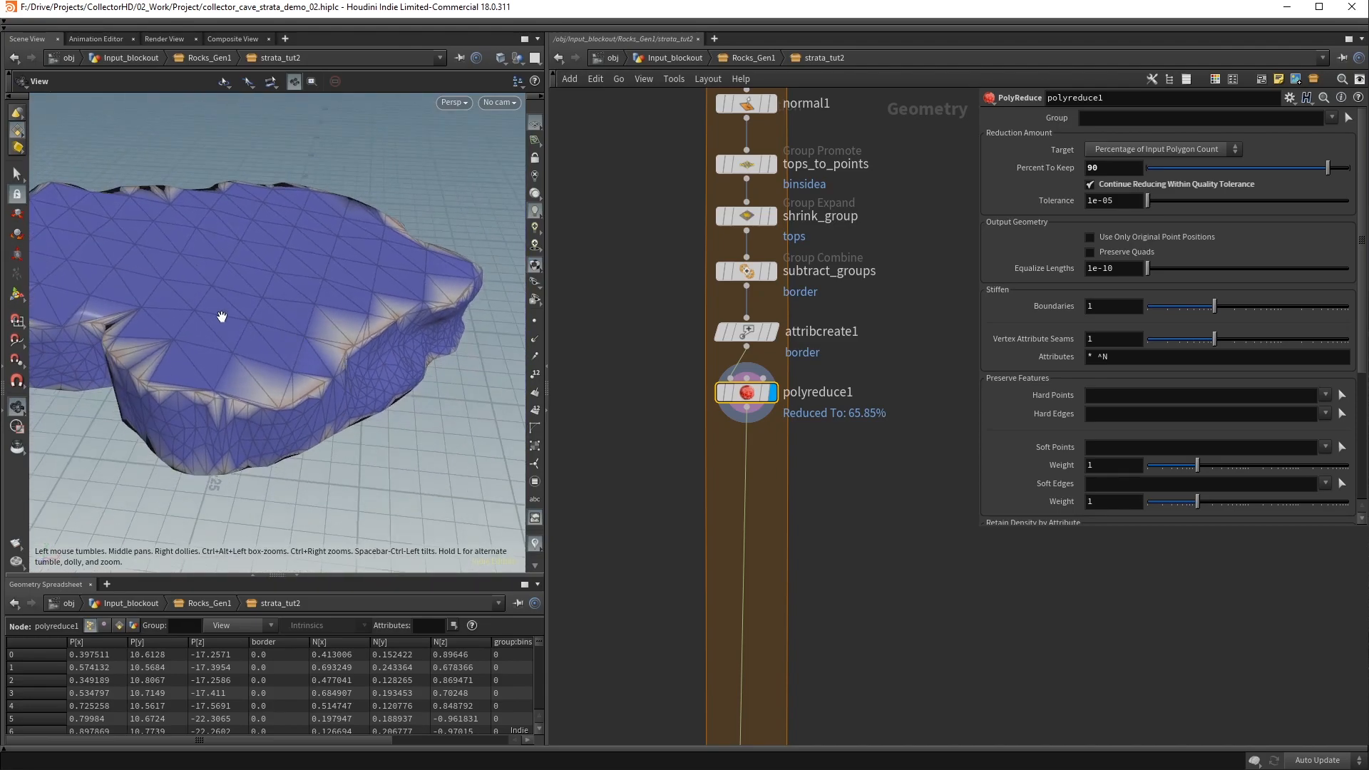
pyautogui.moveTo(222, 316); pyautogui.dragTo(434, 352, button='middle')
pyautogui.moveTo(336, 337); pyautogui.dragTo(217, 328, button='middle')
pyautogui.press('t')
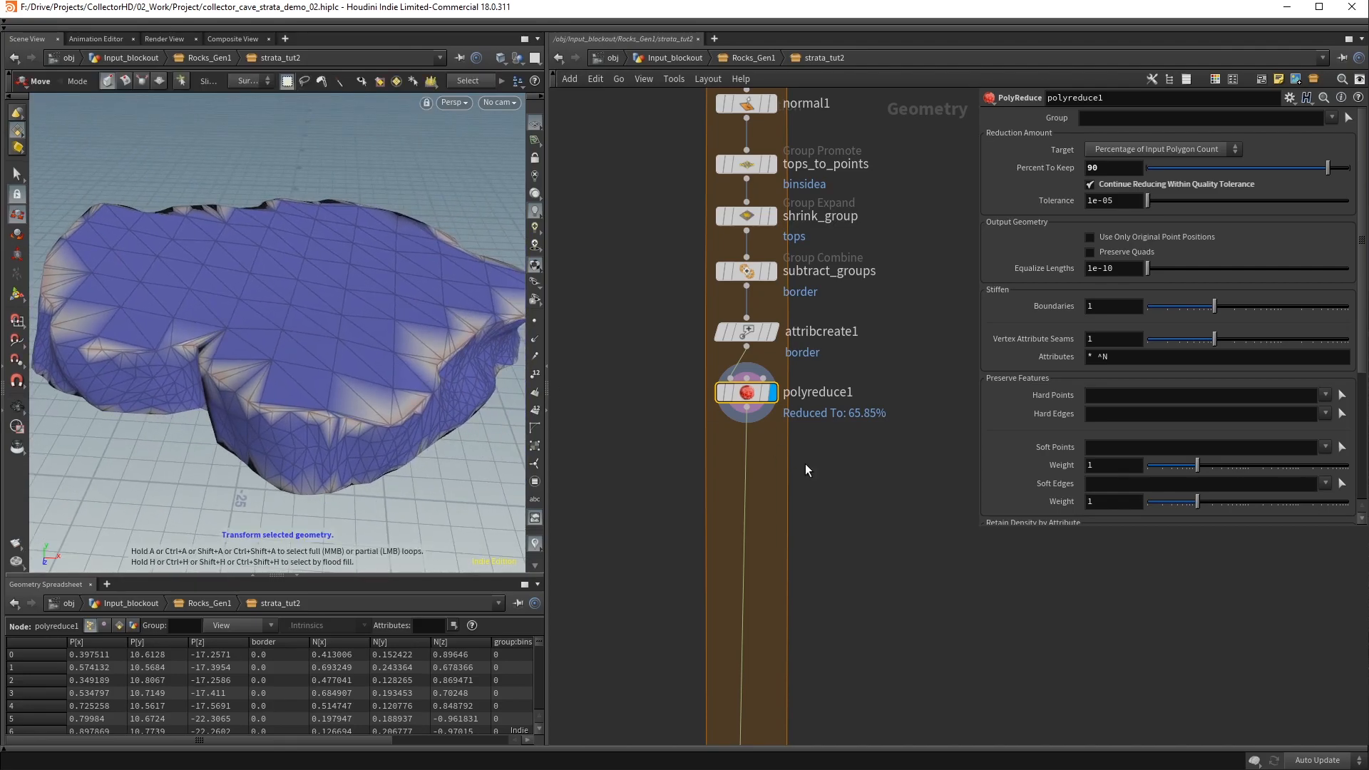
pyautogui.moveTo(337, 741); pyautogui.dragTo(277, 741)
pyautogui.click(276, 644)
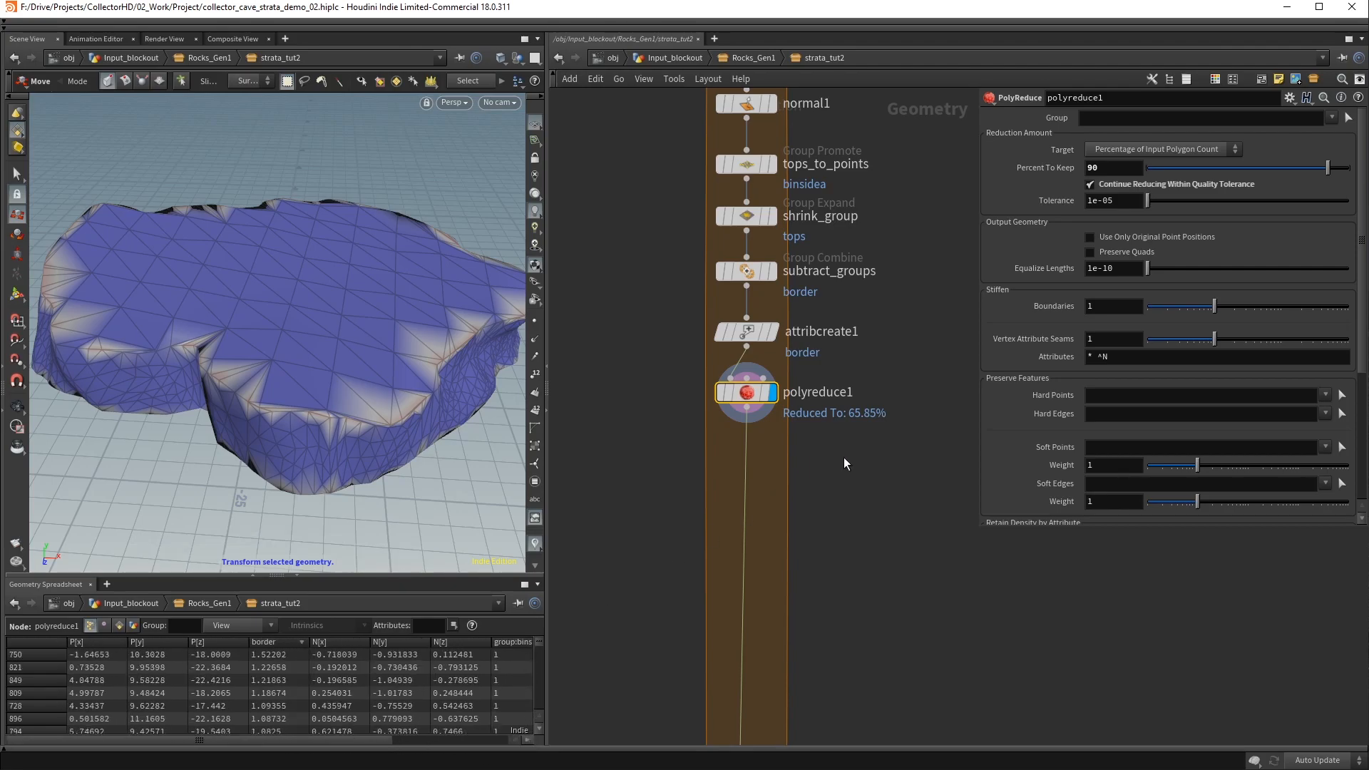
# Insert an Attribute Blur node directly after polyreduce1
pyautogui.press('Tab')
pyautogui.write('attribute')
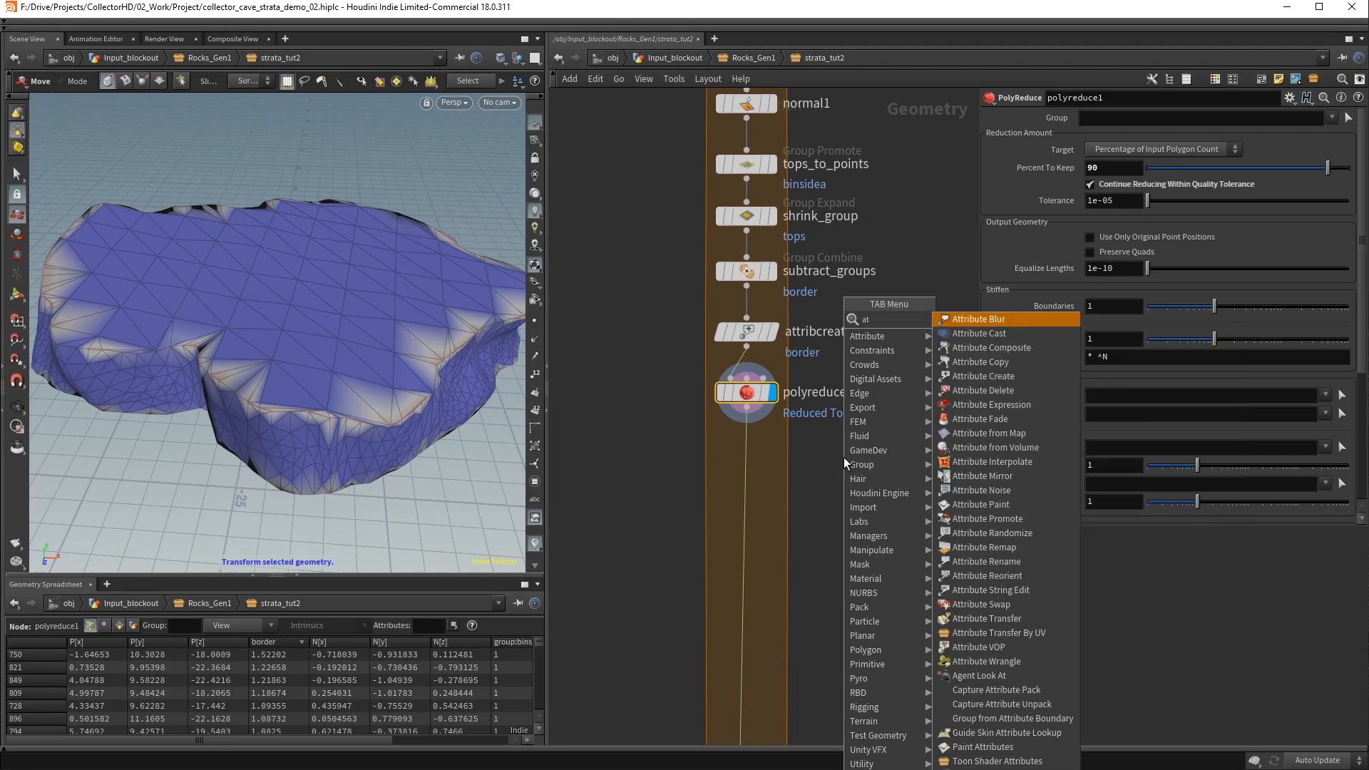
pyautogui.press('Return')
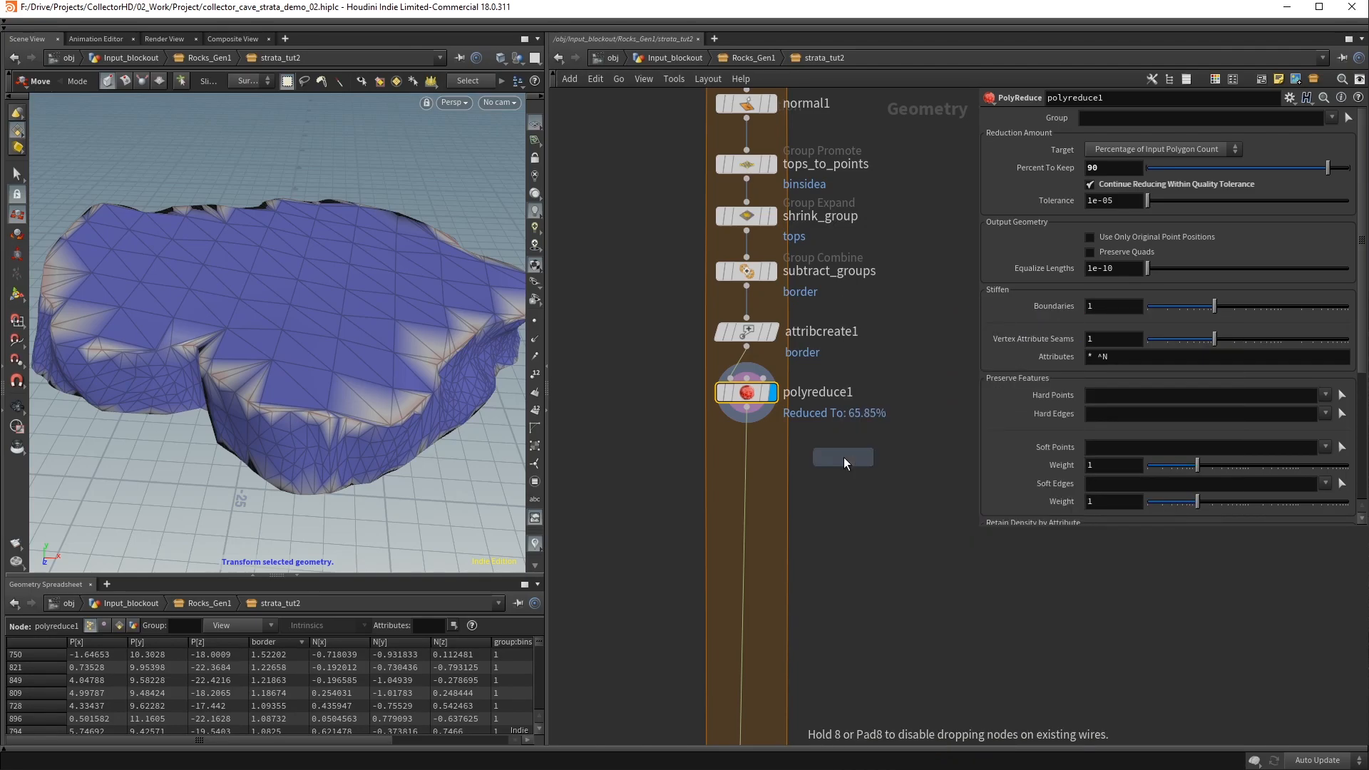
pyautogui.click(746, 443)
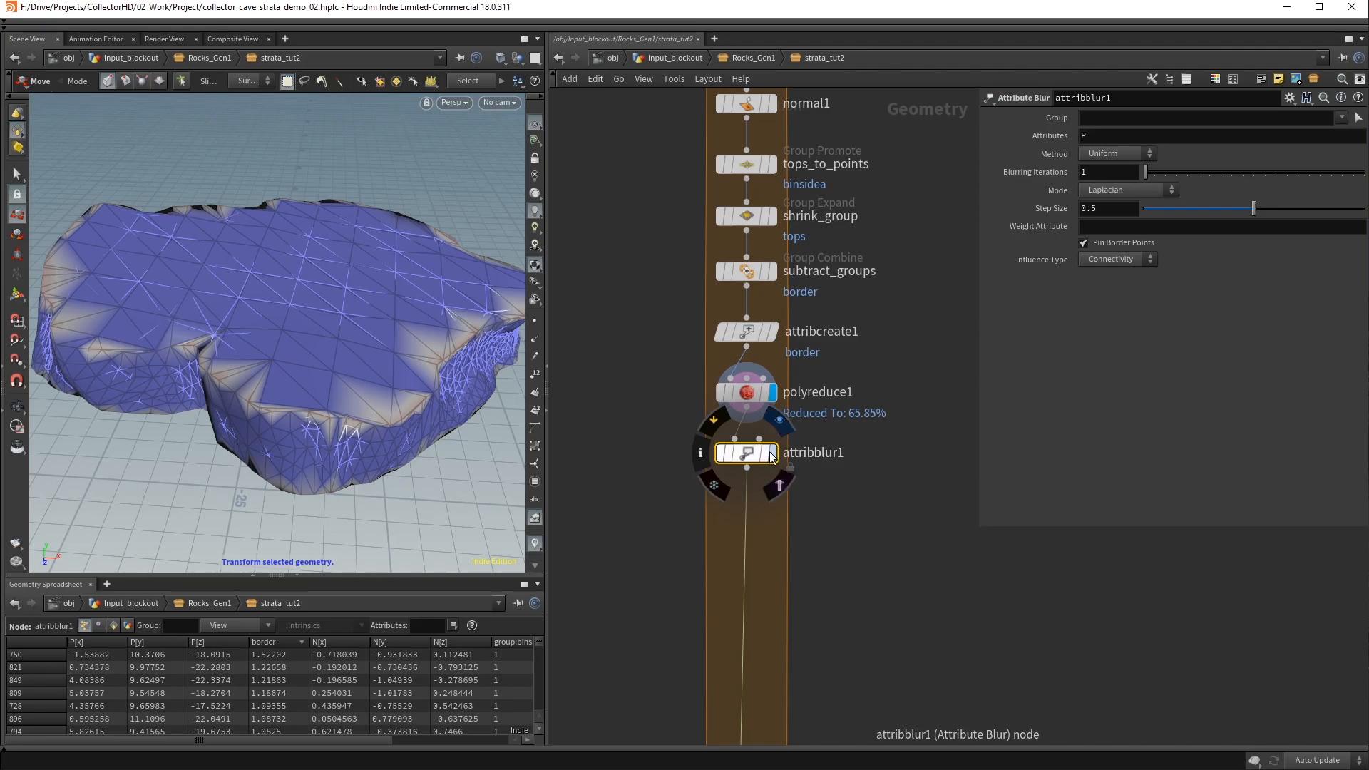
# Make attribblur1 blur the border attribute on the border group only, and display the node
pyautogui.click(1333, 136)
pyautogui.write('border')
pyautogui.press('Return')
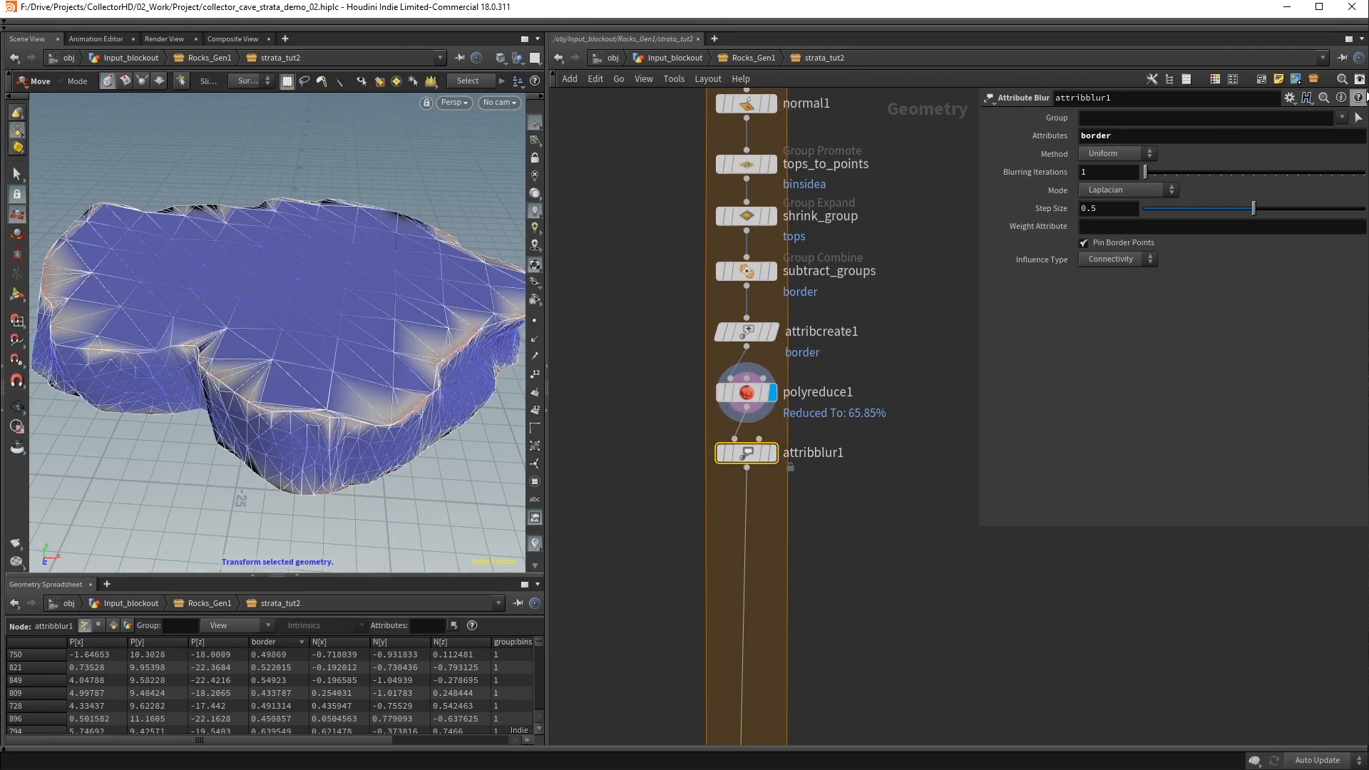
pyautogui.click(1342, 118)
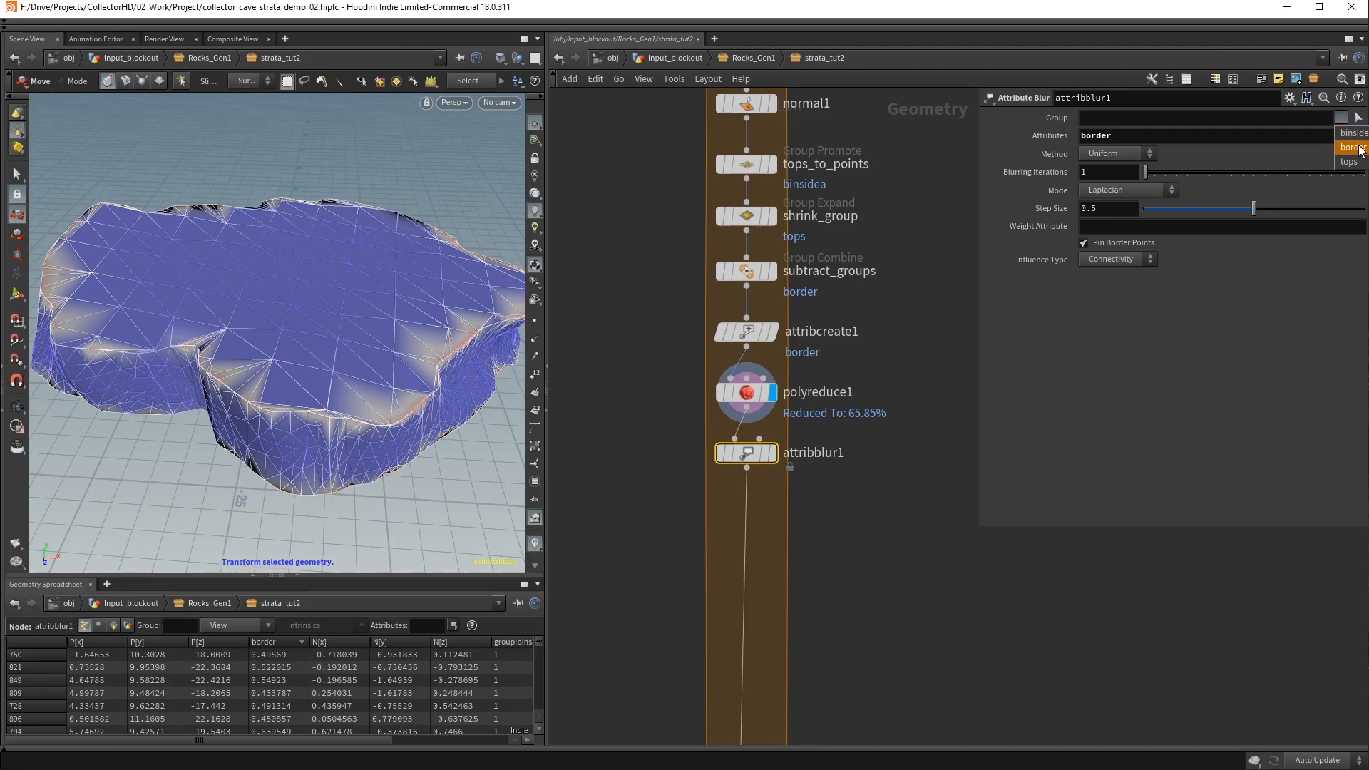
pyautogui.click(1353, 148)
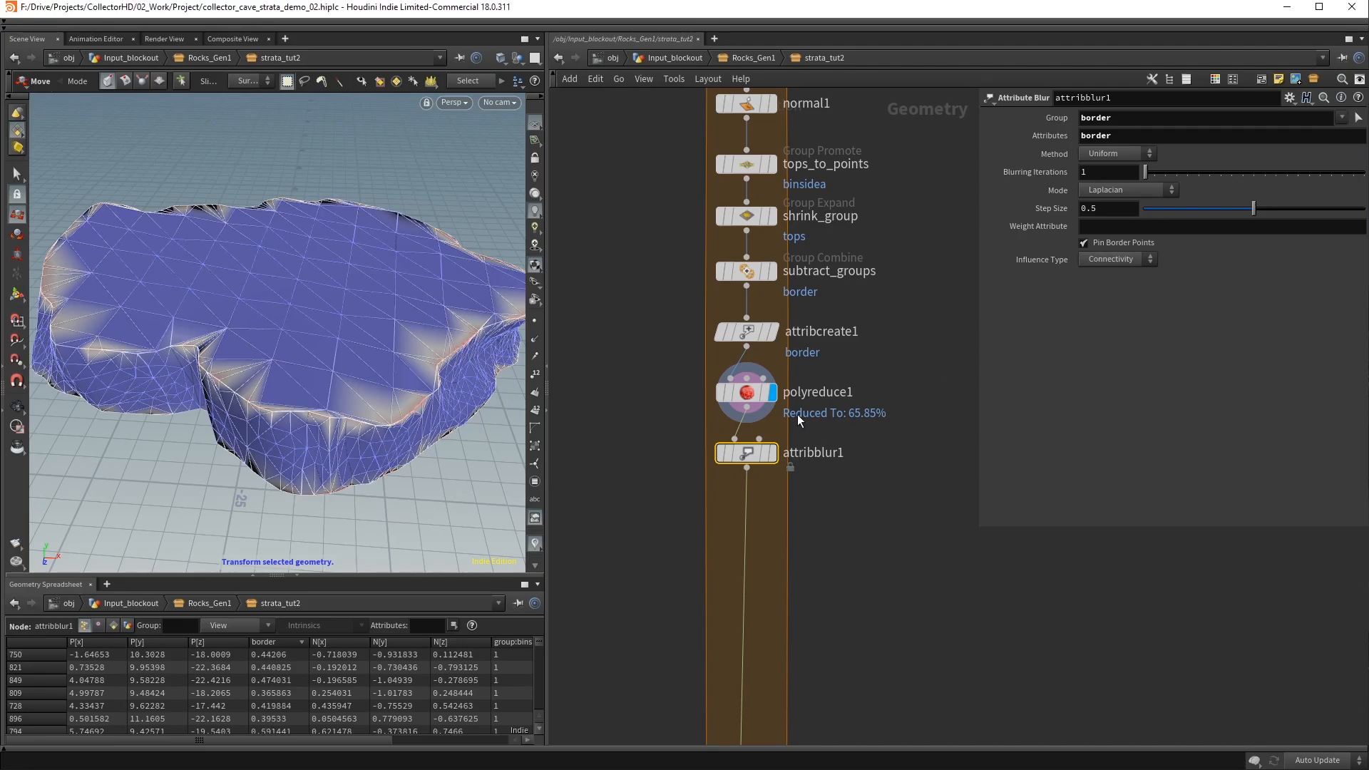
pyautogui.click(772, 453)
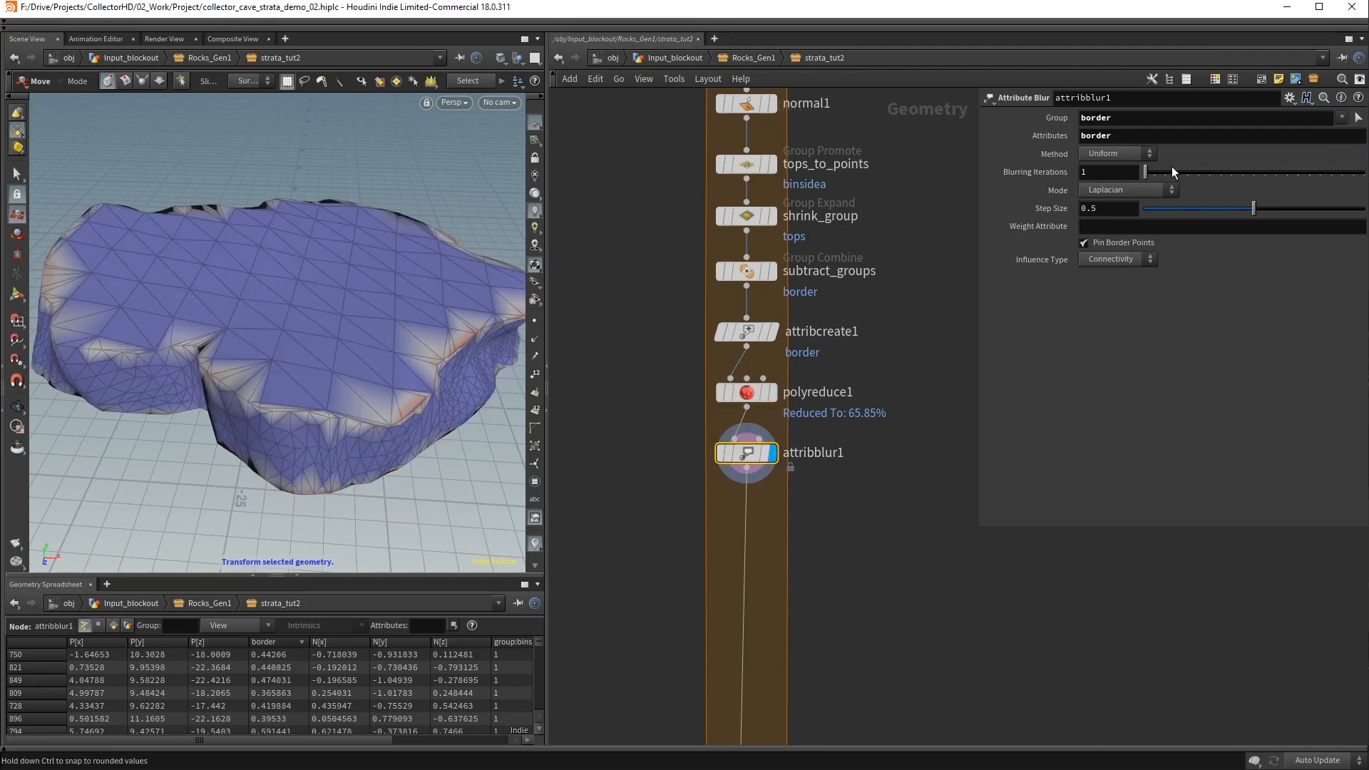
pyautogui.click(1140, 172)
pyautogui.press('Return')
# Insert a second Attribute Blur node below attribblur1
pyautogui.moveTo(867, 502); pyautogui.dragTo(859, 352, button='middle')
pyautogui.press('Tab')
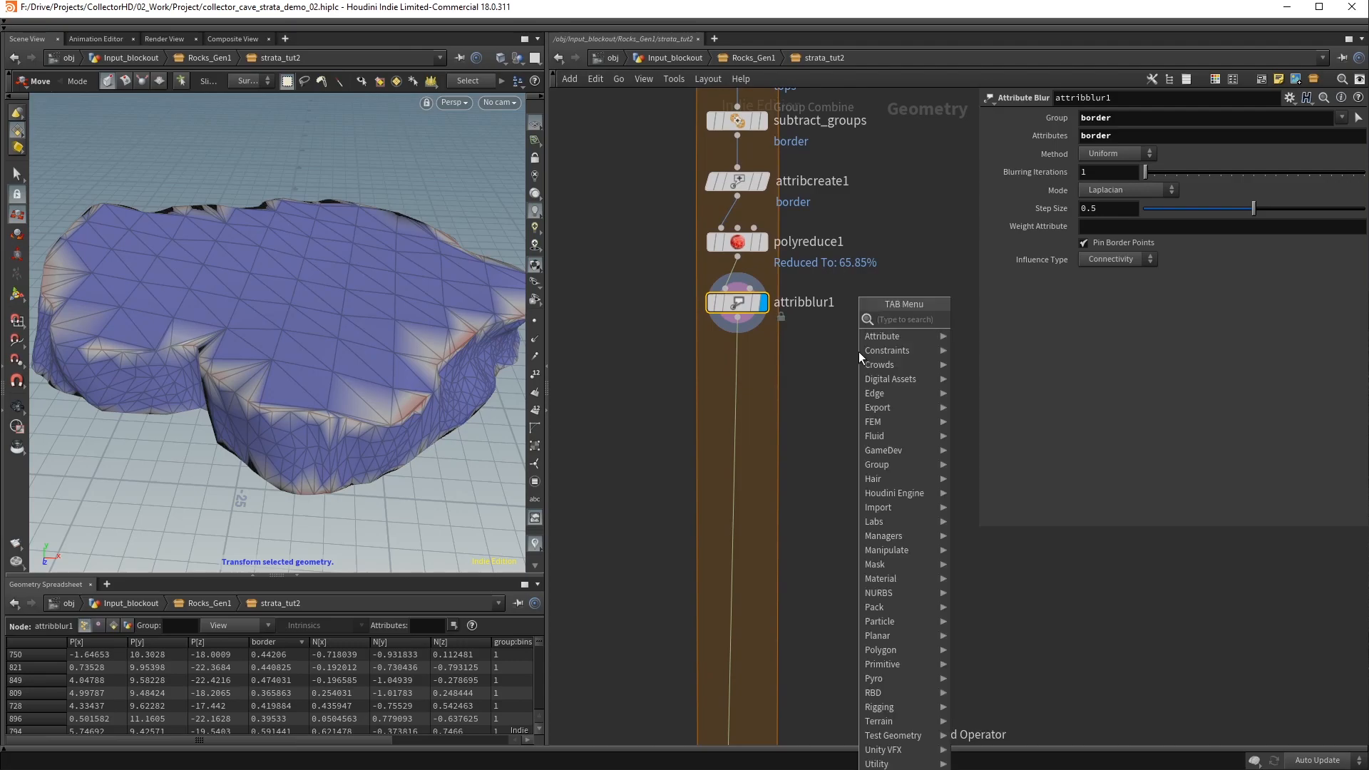
pyautogui.write('attribute vop')
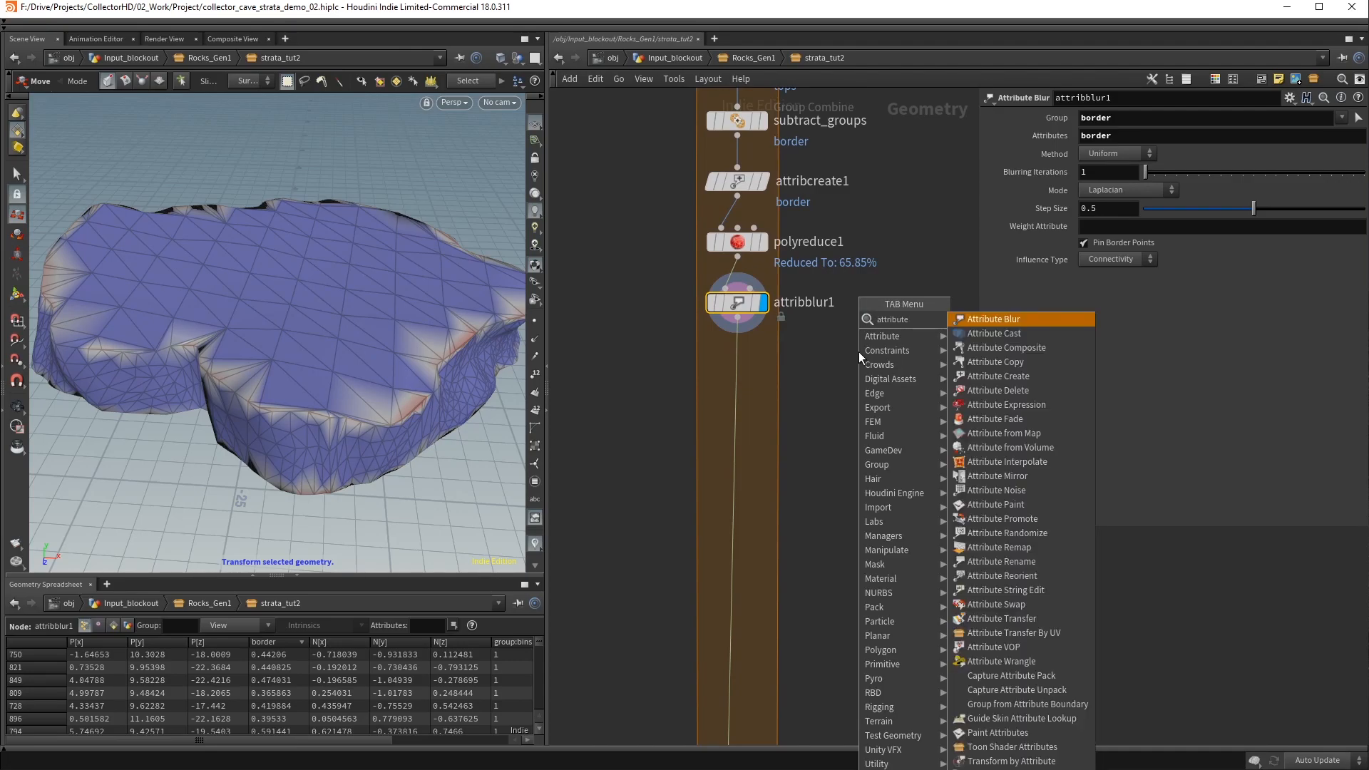
pyautogui.press('Return')
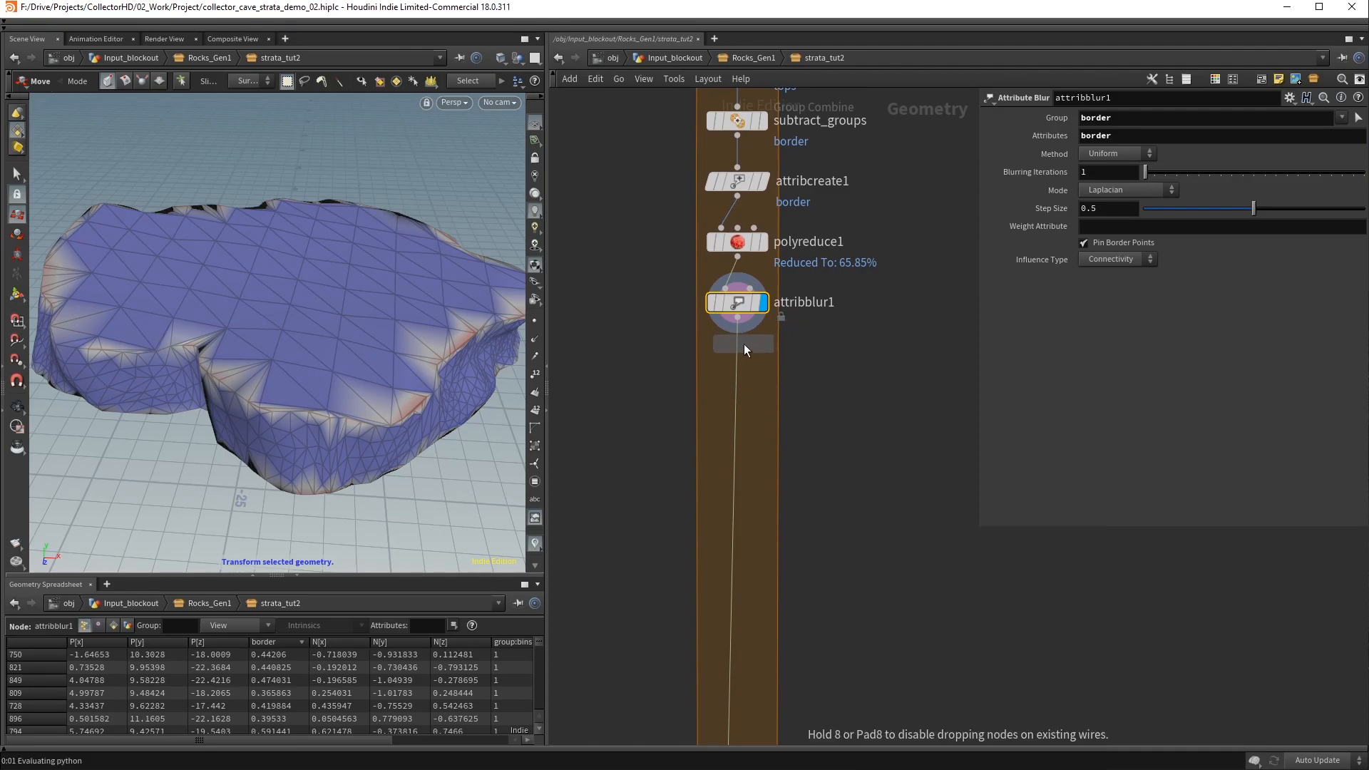
pyautogui.click(755, 343)
# Rename attribblur1 to blur_border and the Attribute Create node to create_border_attrib
pyautogui.doubleClick(808, 303)
pyautogui.write('blur_border')
pyautogui.press('Return')
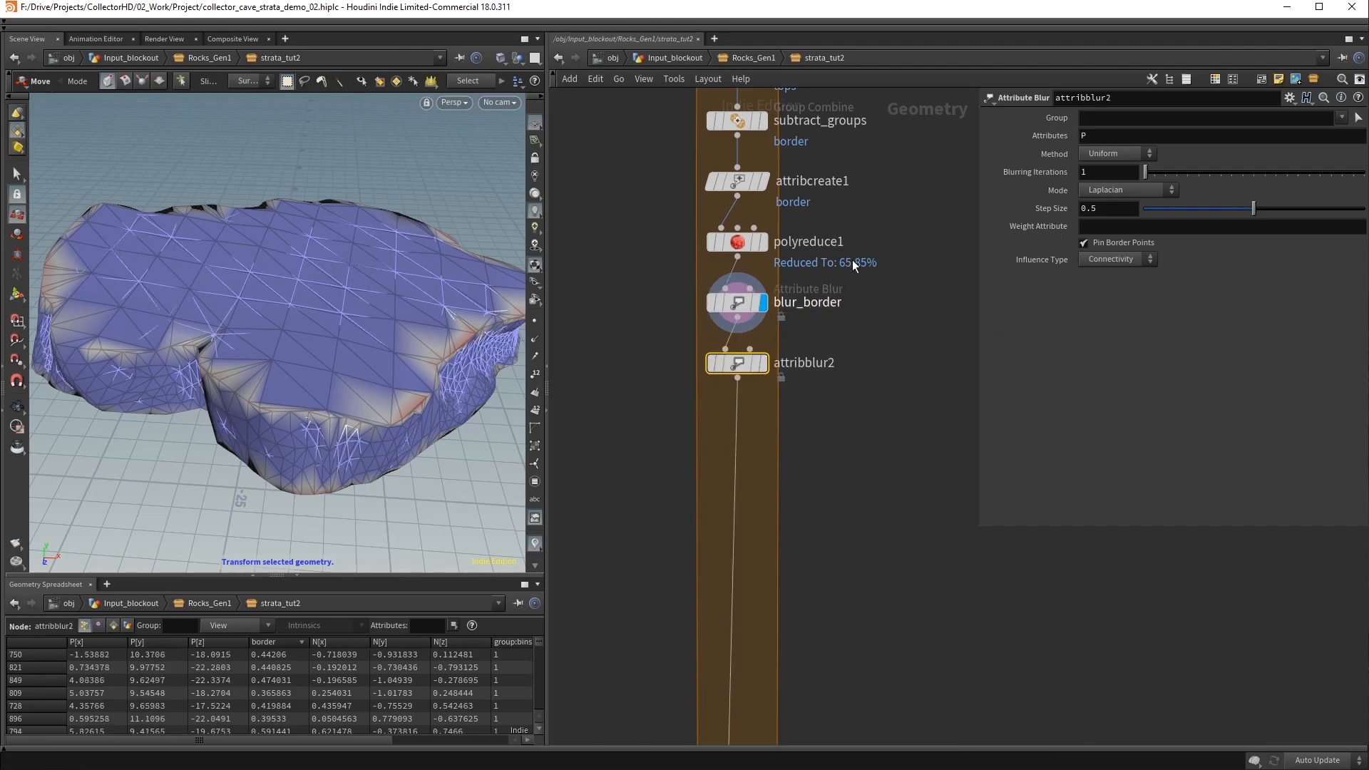
pyautogui.doubleClick(812, 264)
pyautogui.write('create_border_')
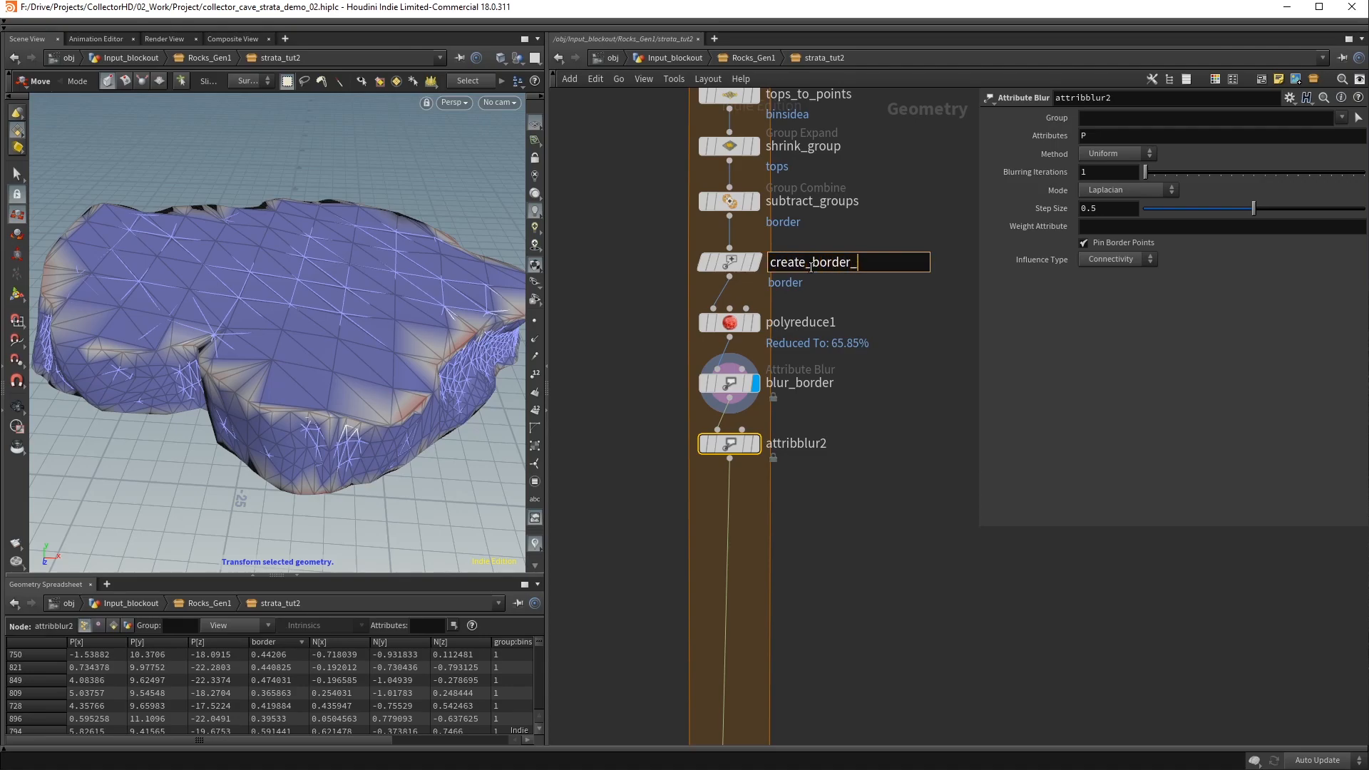
pyautogui.press('Return')
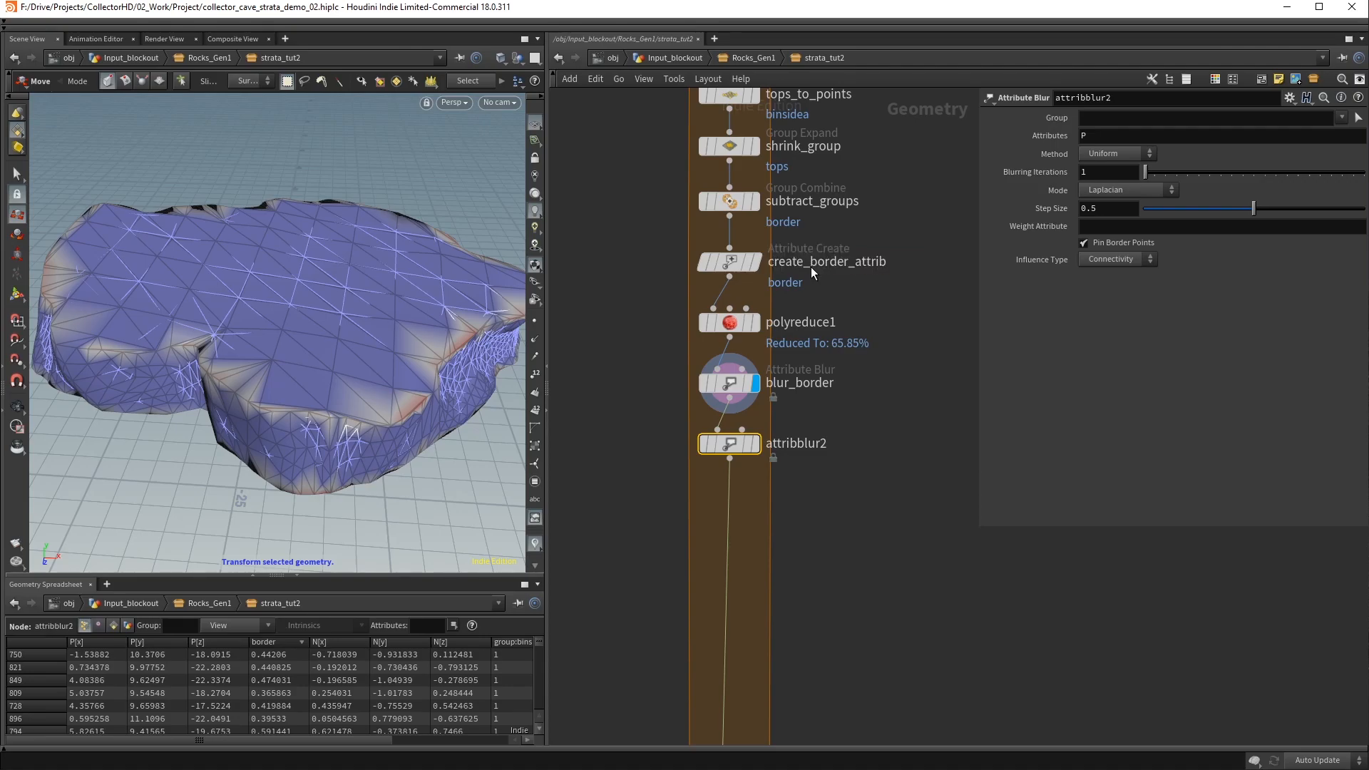
# Rename attribblur2 to blur_edge_pos
pyautogui.doubleClick(813, 444)
pyautogui.write('blur_edge_pos')
pyautogui.press('Return')
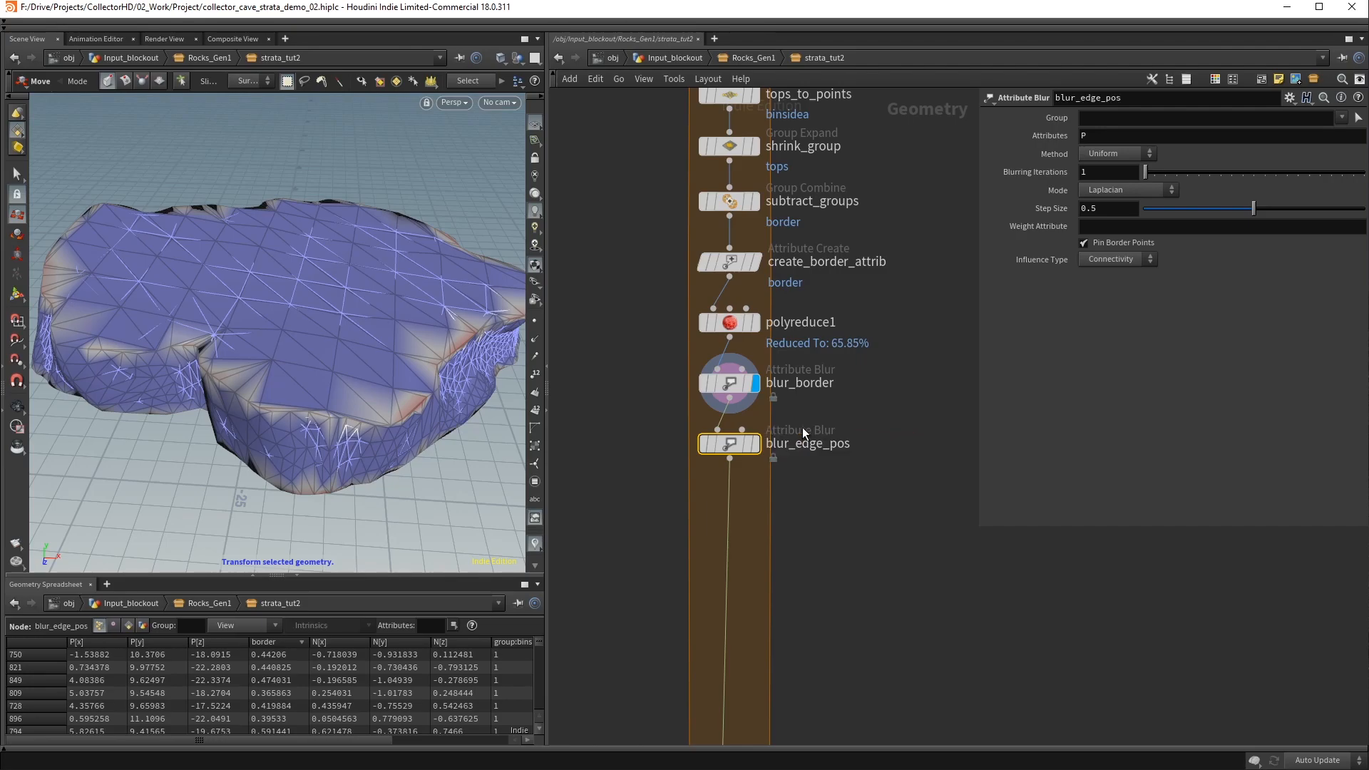
# Display blur_edge_pos, using border as its Weight Attribute and 5 Blurring Iterations
pyautogui.click(758, 446)
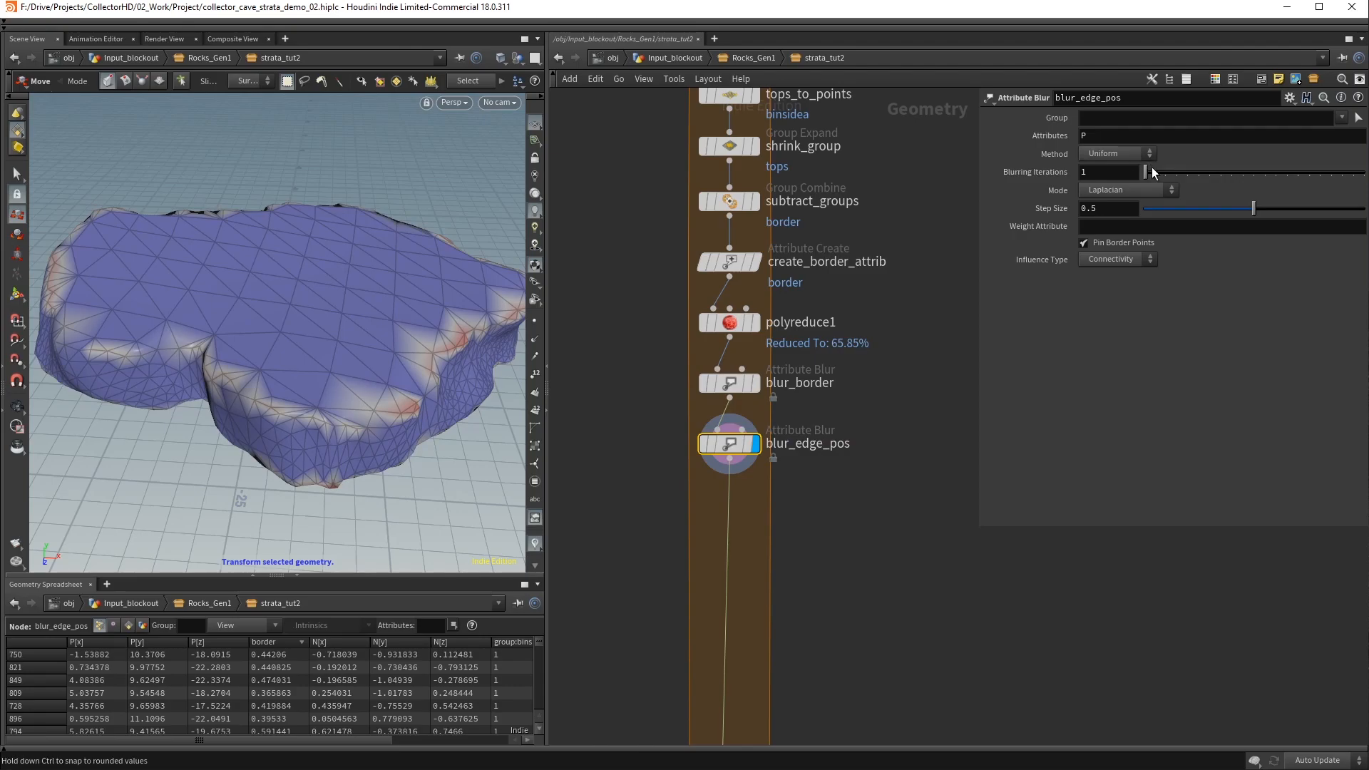
pyautogui.moveTo(1146, 174); pyautogui.dragTo(1152, 175)
pyautogui.click(1164, 225)
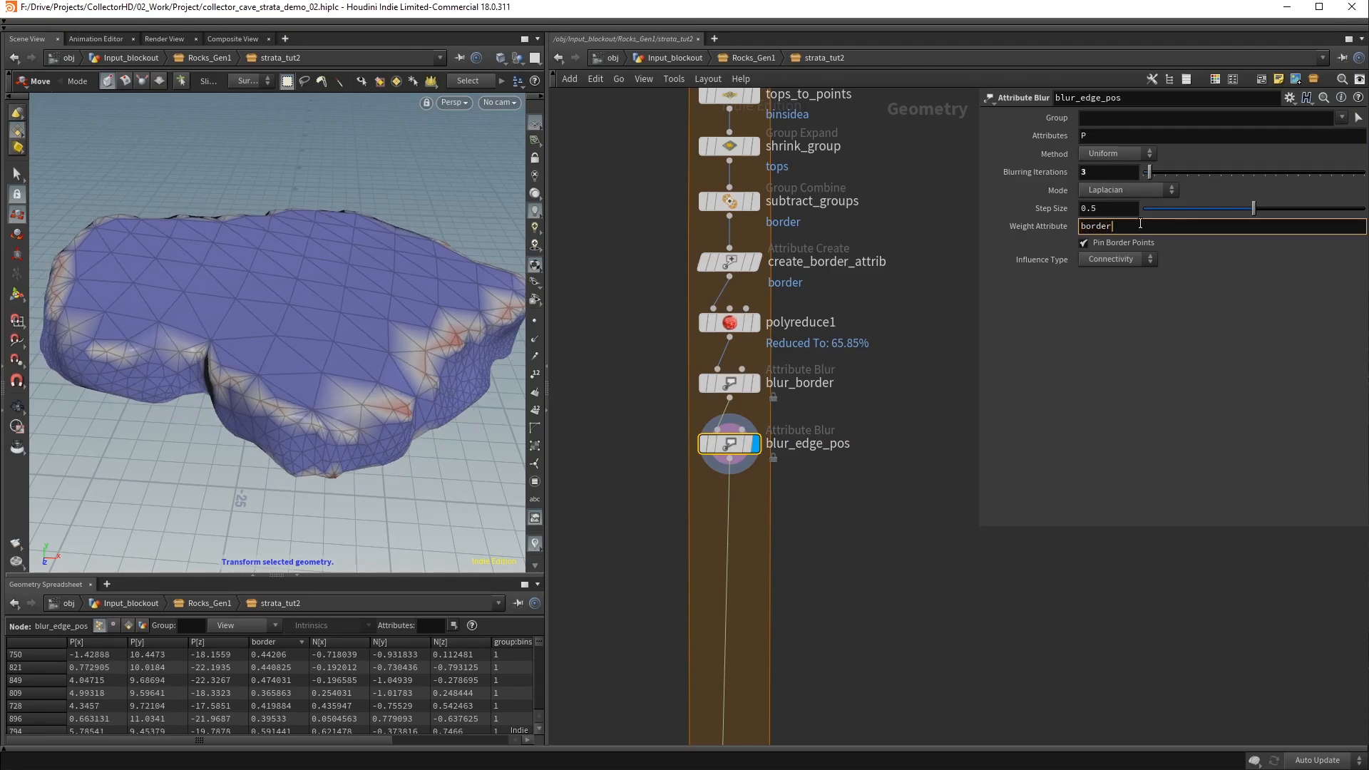
pyautogui.press('Return')
pyautogui.moveTo(1149, 172); pyautogui.dragTo(1156, 172)
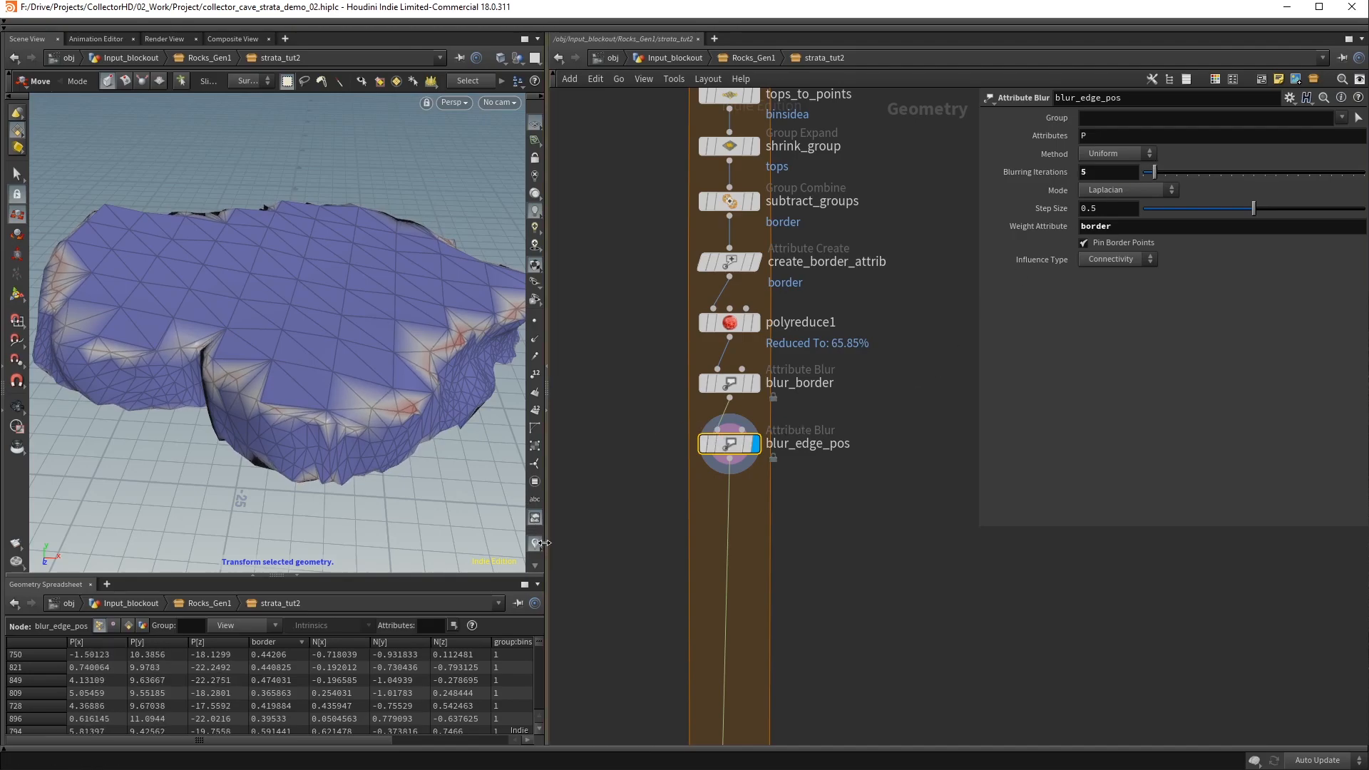
# Turn off the border attribute colour visualization in the viewport
pyautogui.click(536, 545)
pyautogui.keyDown('alt'); pyautogui.moveTo(349, 340); pyautogui.dragTo(261, 312); pyautogui.keyUp('alt')
pyautogui.scroll(-5, 914, 550)
pyautogui.scroll(5, 728, 473)
# Display foreach_end1 and disable its Single Pass option to process all rock pieces
pyautogui.click(739, 541)
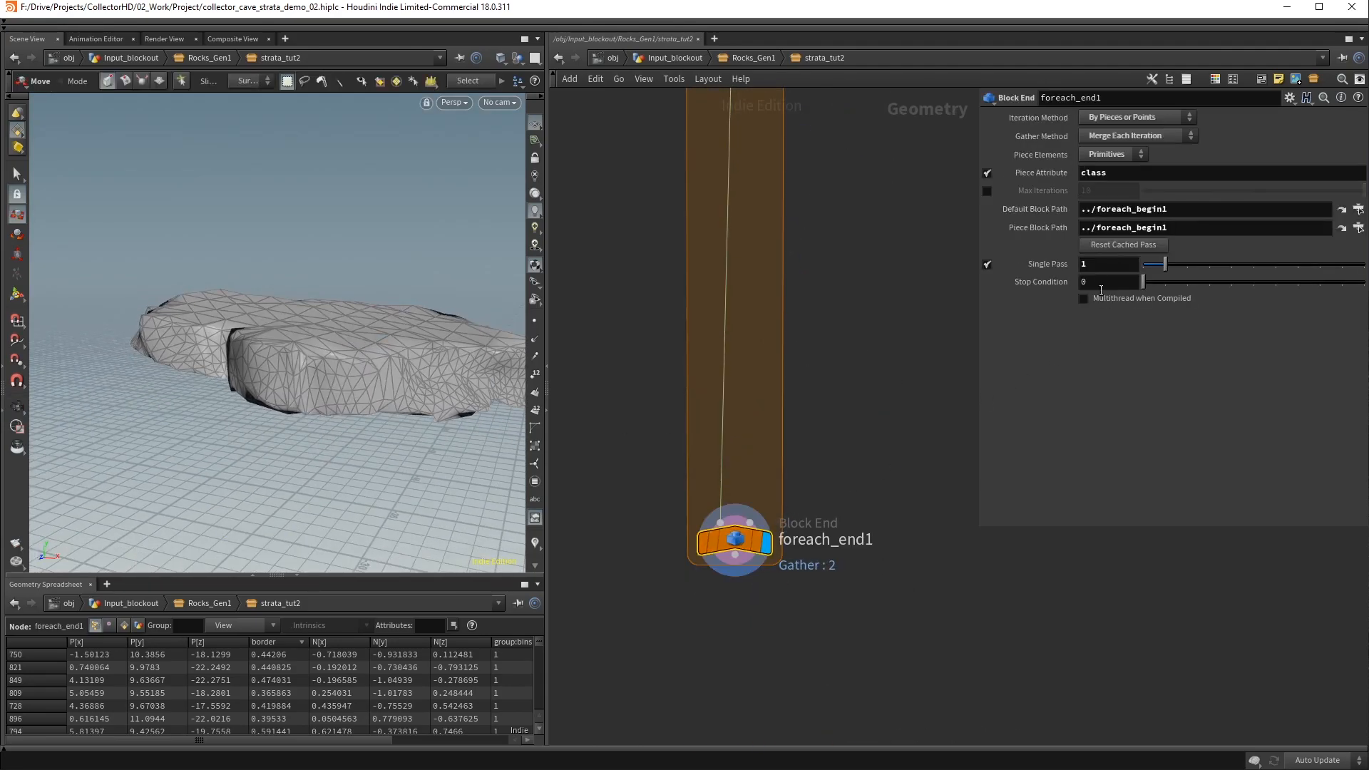
pyautogui.click(987, 264)
pyautogui.press('space')
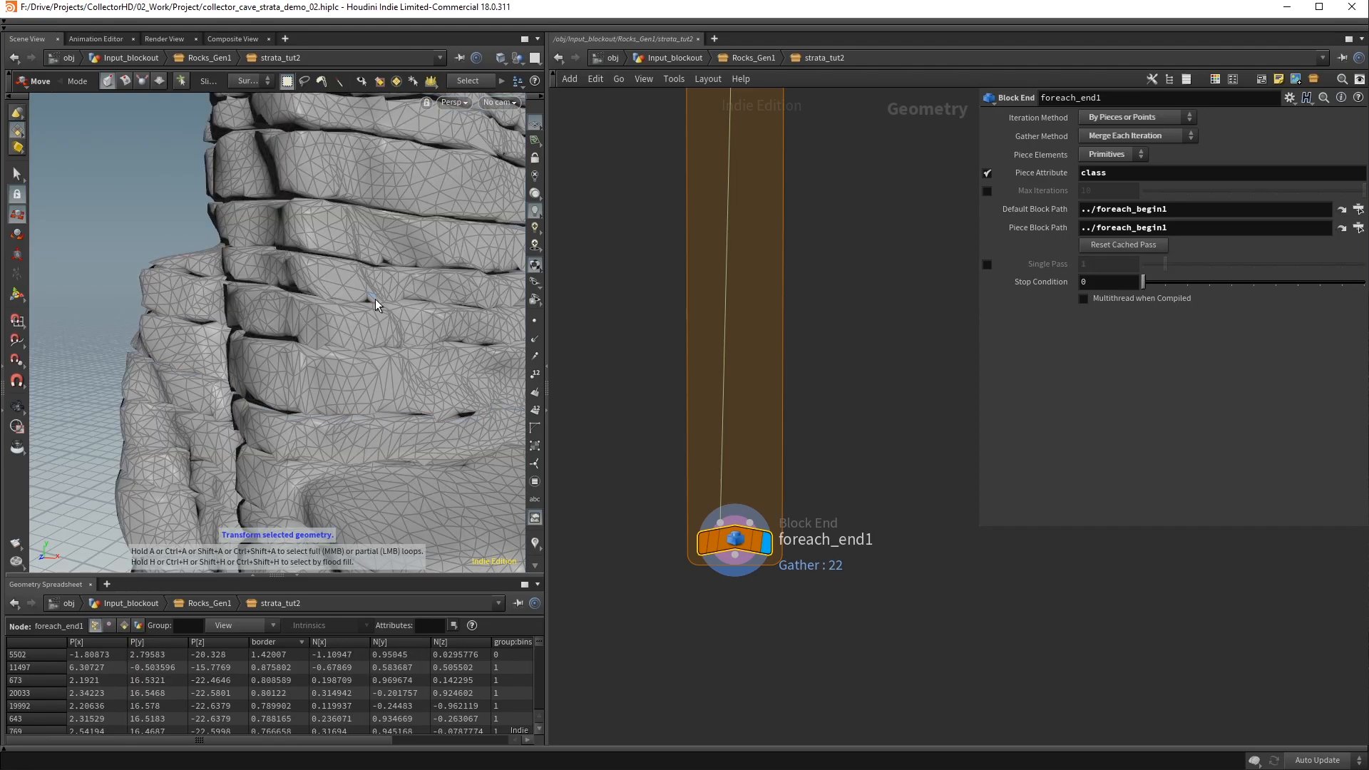
pyautogui.moveTo(421, 252); pyautogui.dragTo(254, 247, button='right')
pyautogui.moveTo(254, 248); pyautogui.dragTo(431, 232)
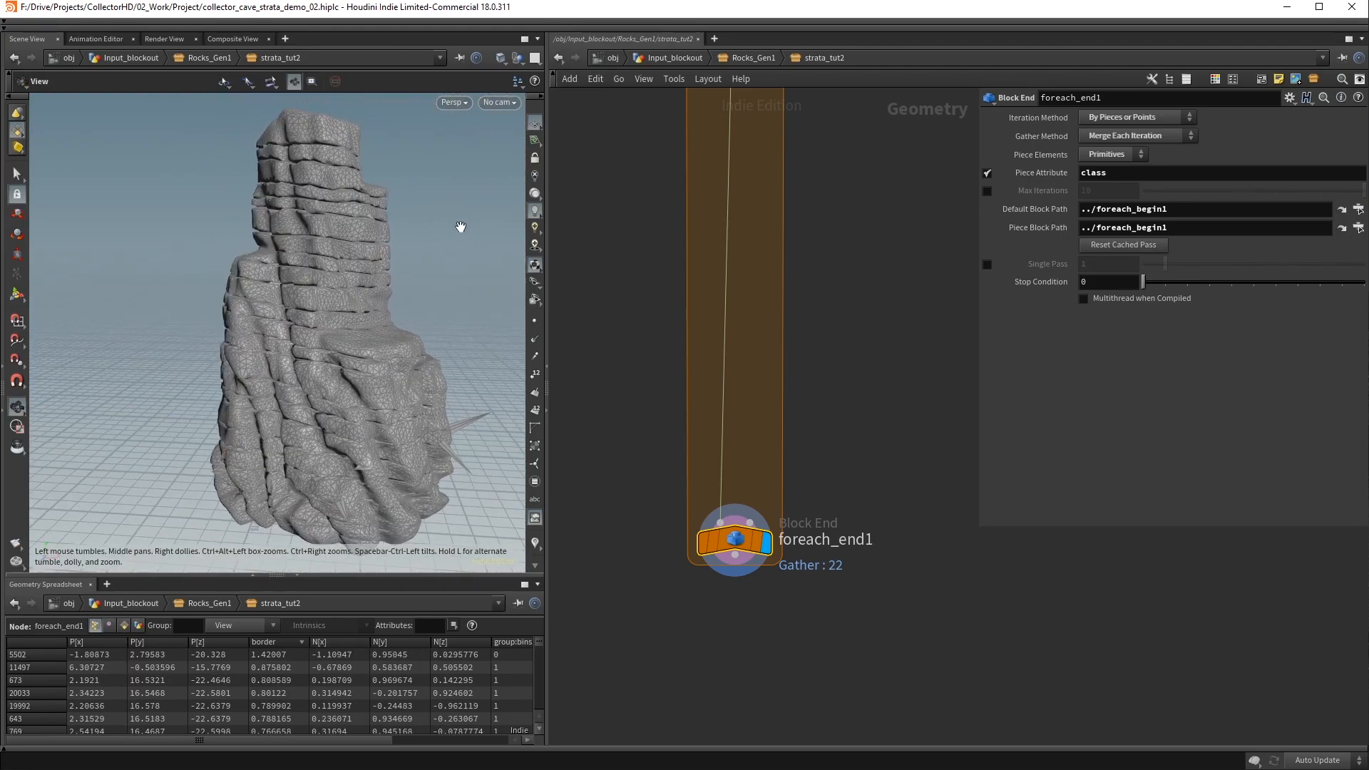
pyautogui.moveTo(399, 400); pyautogui.dragTo(462, 361)
pyautogui.moveTo(462, 361); pyautogui.dragTo(513, 371, button='right')
pyautogui.moveTo(314, 357); pyautogui.dragTo(325, 354)
pyautogui.moveTo(324, 354); pyautogui.dragTo(280, 354, button='right')
pyautogui.moveTo(280, 354)
pyautogui.mouseDown()
pyautogui.moveTo(335, 357)
pyautogui.moveTo(286, 357)
pyautogui.mouseUp()
# Try 4 and 3 Blurring Iterations on blur_edge_pos
pyautogui.moveTo(857, 238); pyautogui.dragTo(827, 535, button='middle')
pyautogui.moveTo(849, 267); pyautogui.dragTo(820, 616, button='middle')
pyautogui.click(681, 472)
pyautogui.click(1116, 172)
pyautogui.write('4')
pyautogui.press('Return')
pyautogui.click(1120, 172)
pyautogui.write('3')
pyautogui.press('Return')
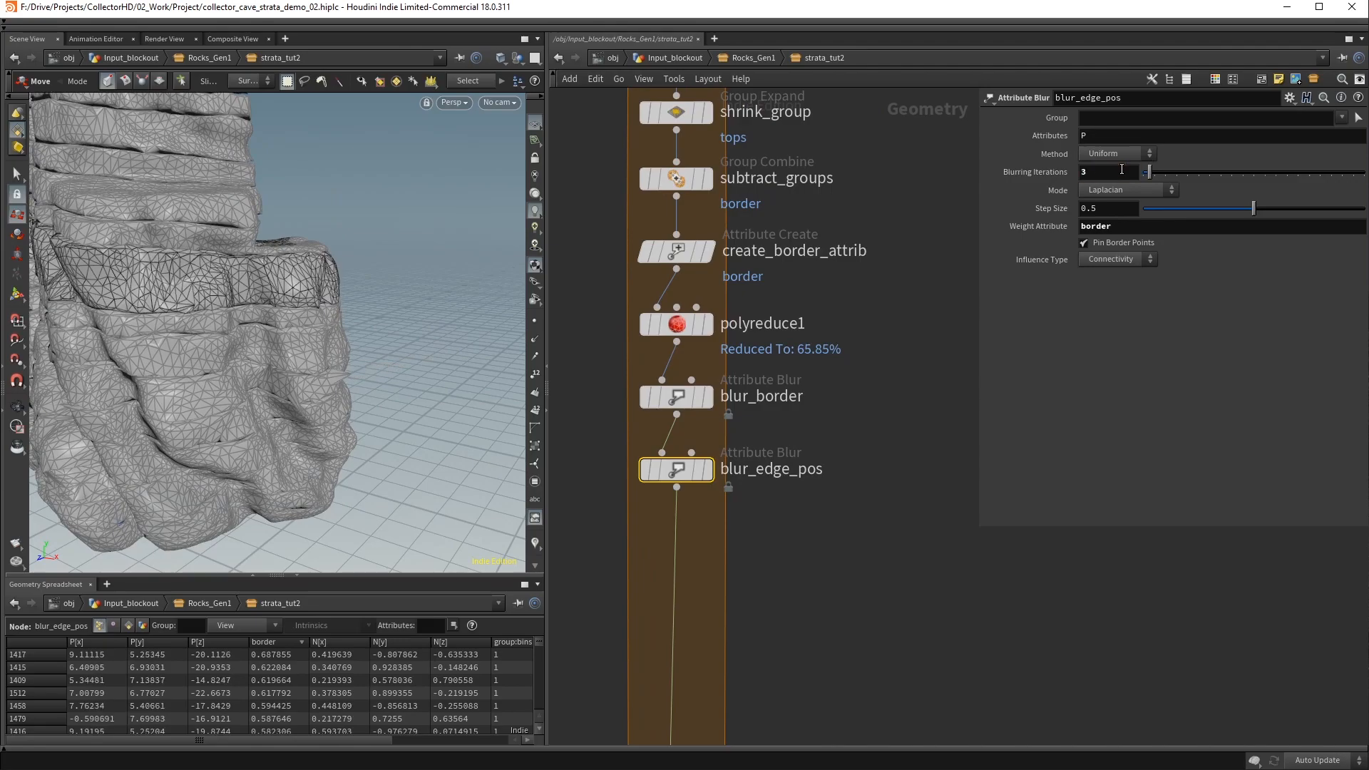
# Examine the smoothed strata edges of the whole rock from several sides
pyautogui.keyDown('alt'); pyautogui.moveTo(385, 381); pyautogui.dragTo(333, 379); pyautogui.keyUp('alt')
pyautogui.keyDown('alt'); pyautogui.moveTo(333, 378); pyautogui.dragTo(502, 388, button='middle'); pyautogui.keyUp('alt')
pyautogui.scroll(5, 489, 381)
pyautogui.press('t')
pyautogui.click(643, 331)
pyautogui.keyDown('alt'); pyautogui.moveTo(410, 376); pyautogui.dragTo(286, 377); pyautogui.keyUp('alt')
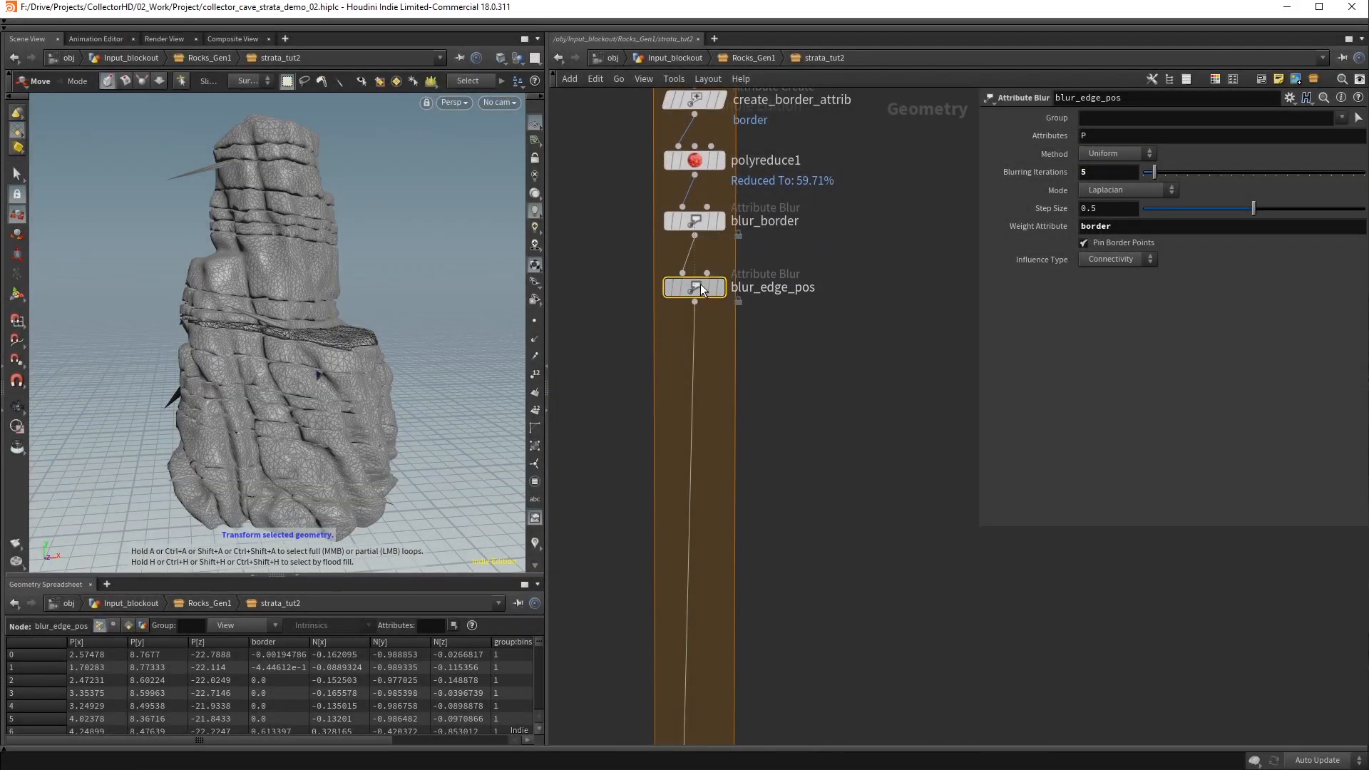
# Make room above blur_edge_pos and insert a Point Wrangle between blur_border and blur_edge_pos
pyautogui.moveTo(702, 289); pyautogui.dragTo(702, 319)
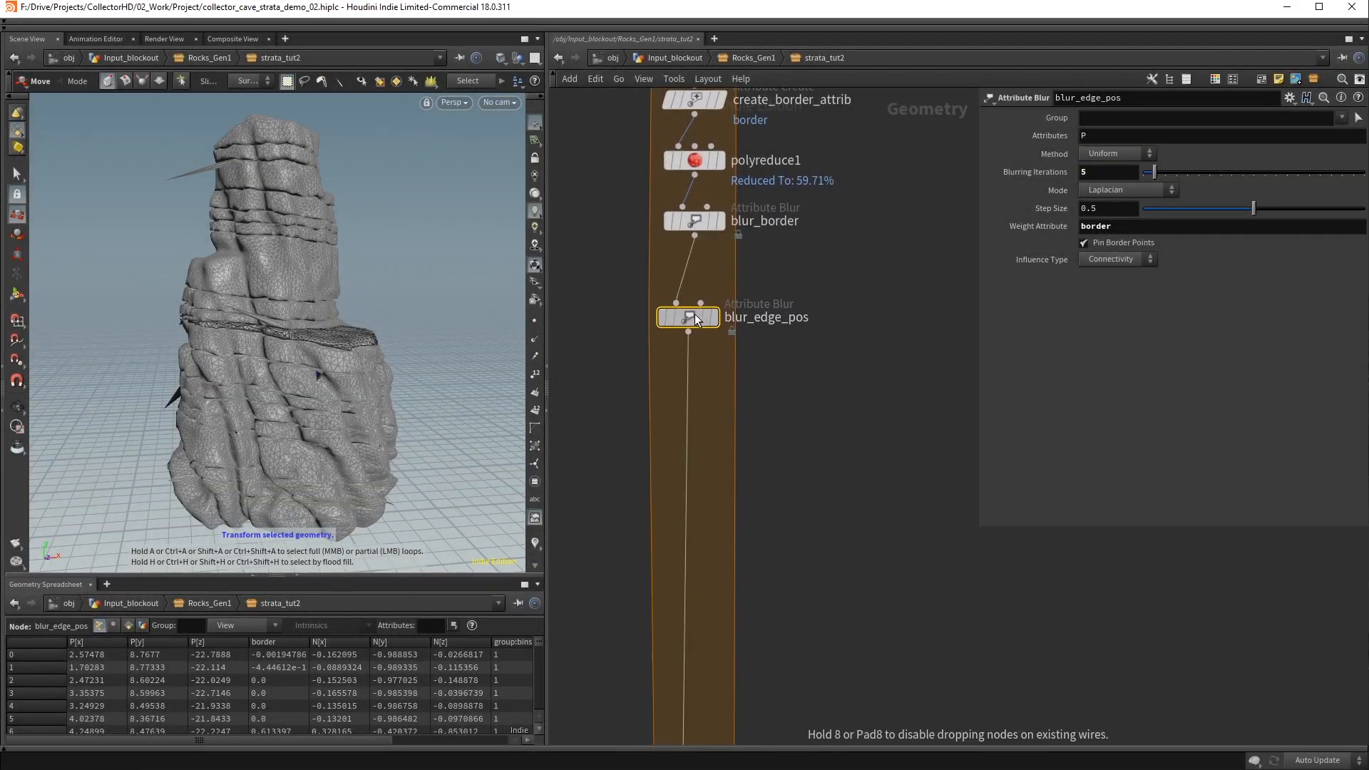
pyautogui.moveTo(809, 270); pyautogui.dragTo(812, 372, button='middle')
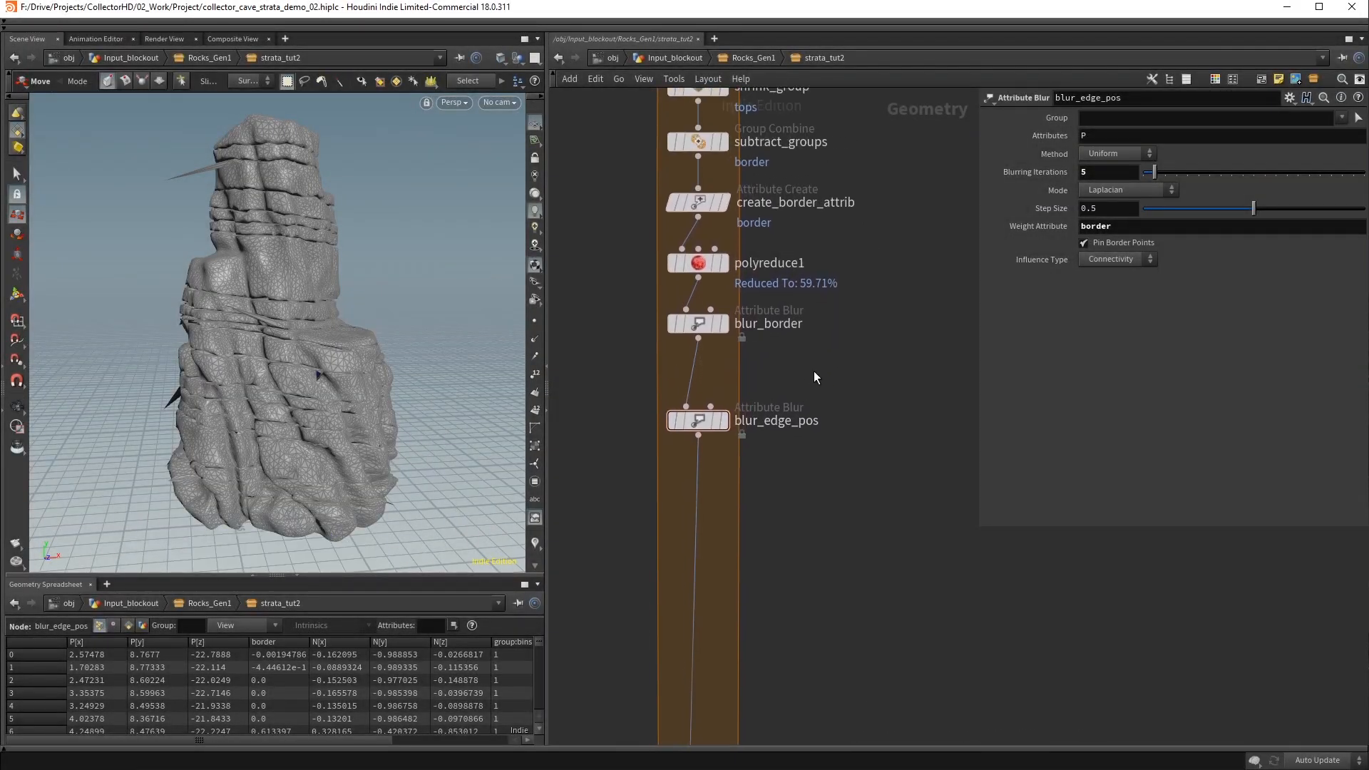
pyautogui.press('Tab')
pyautogui.write('pointde')
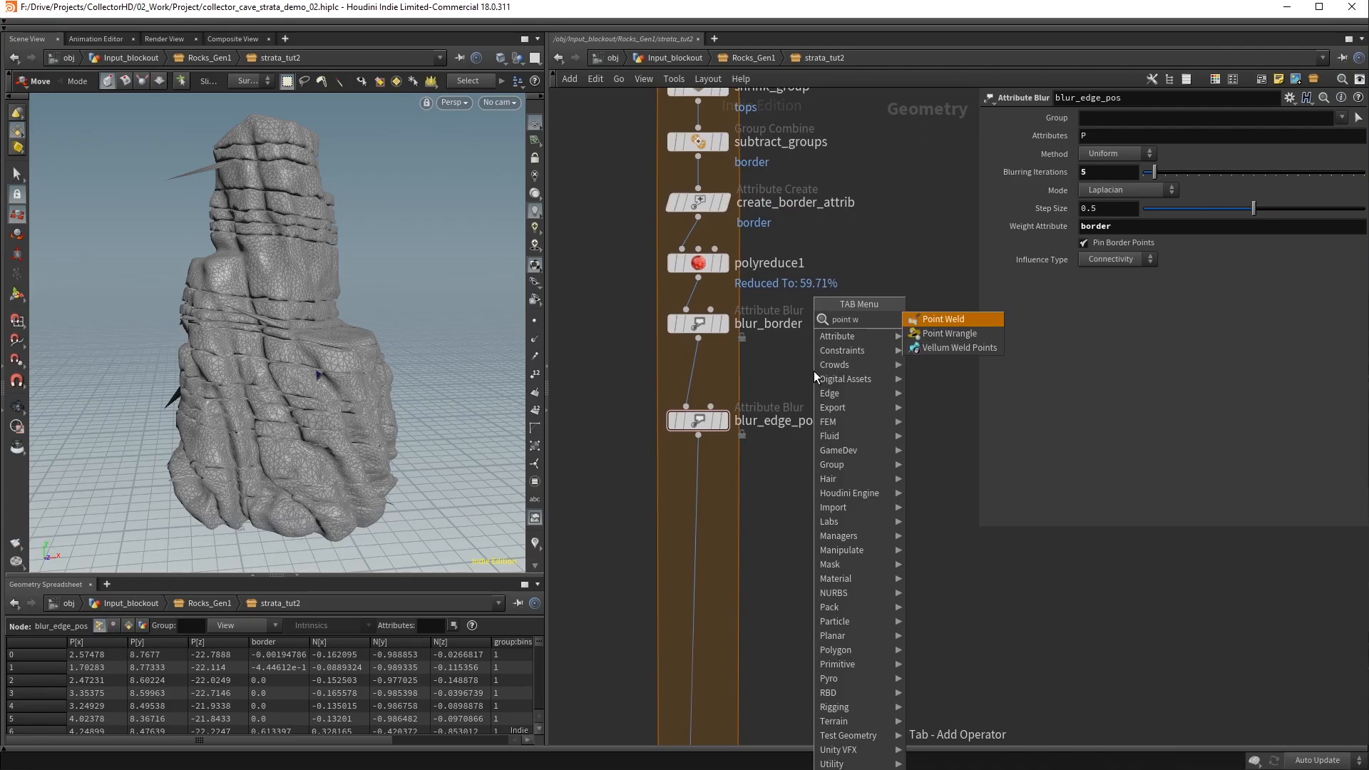
pyautogui.press('Return')
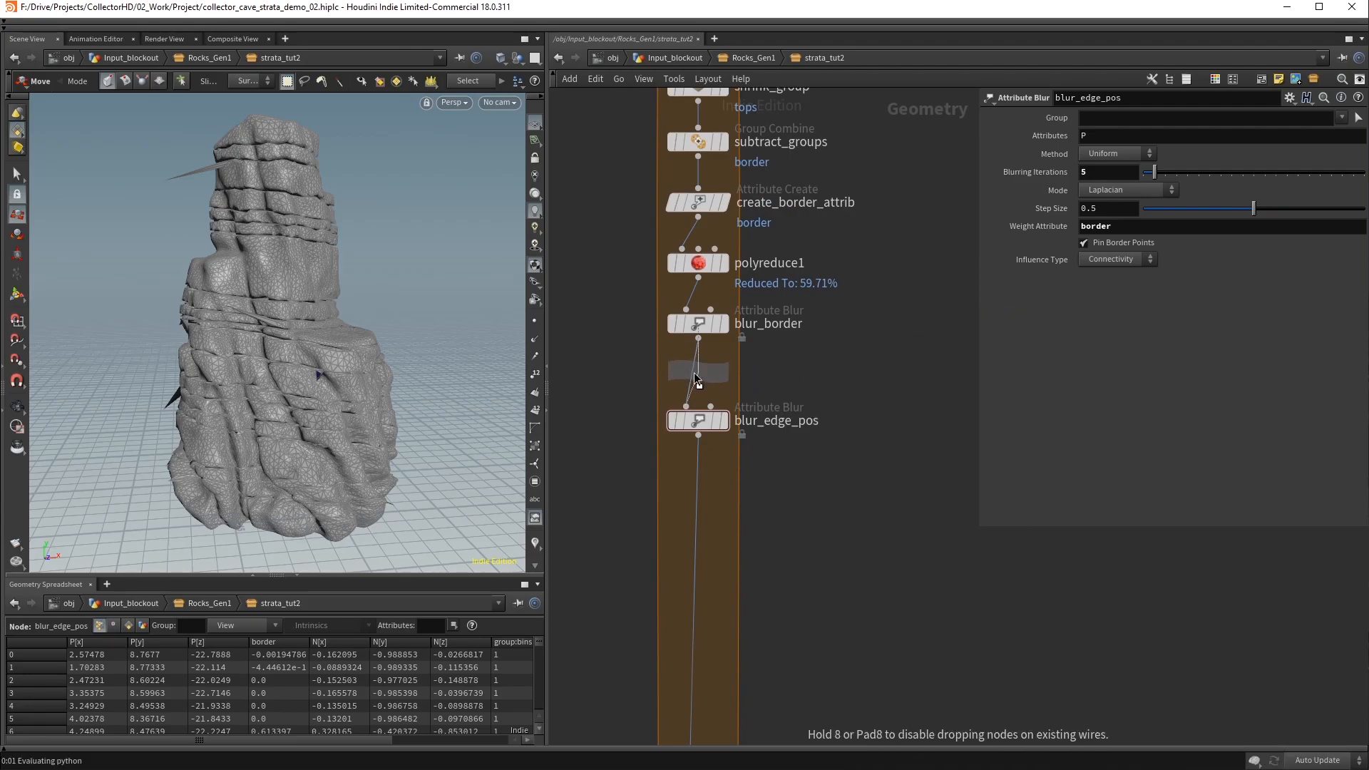
pyautogui.click(693, 367)
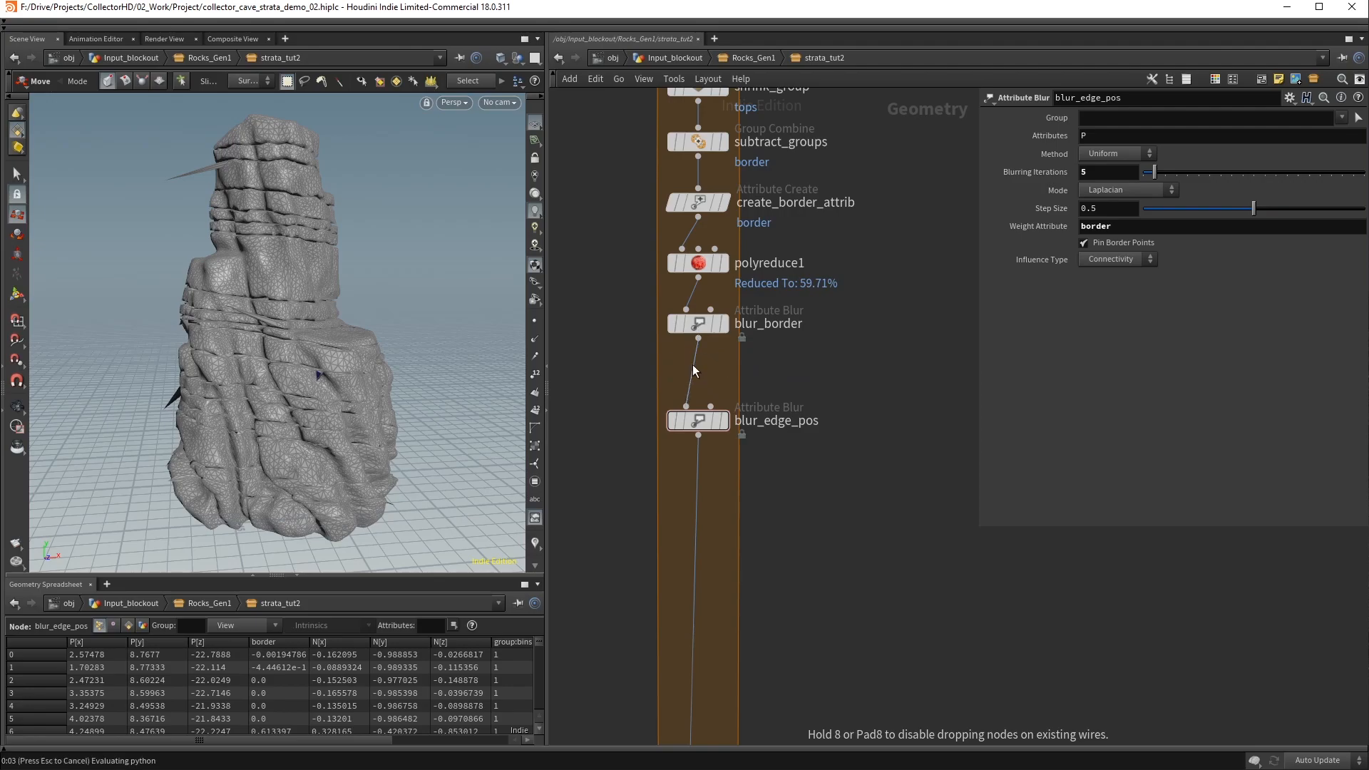
pyautogui.click(1081, 238)
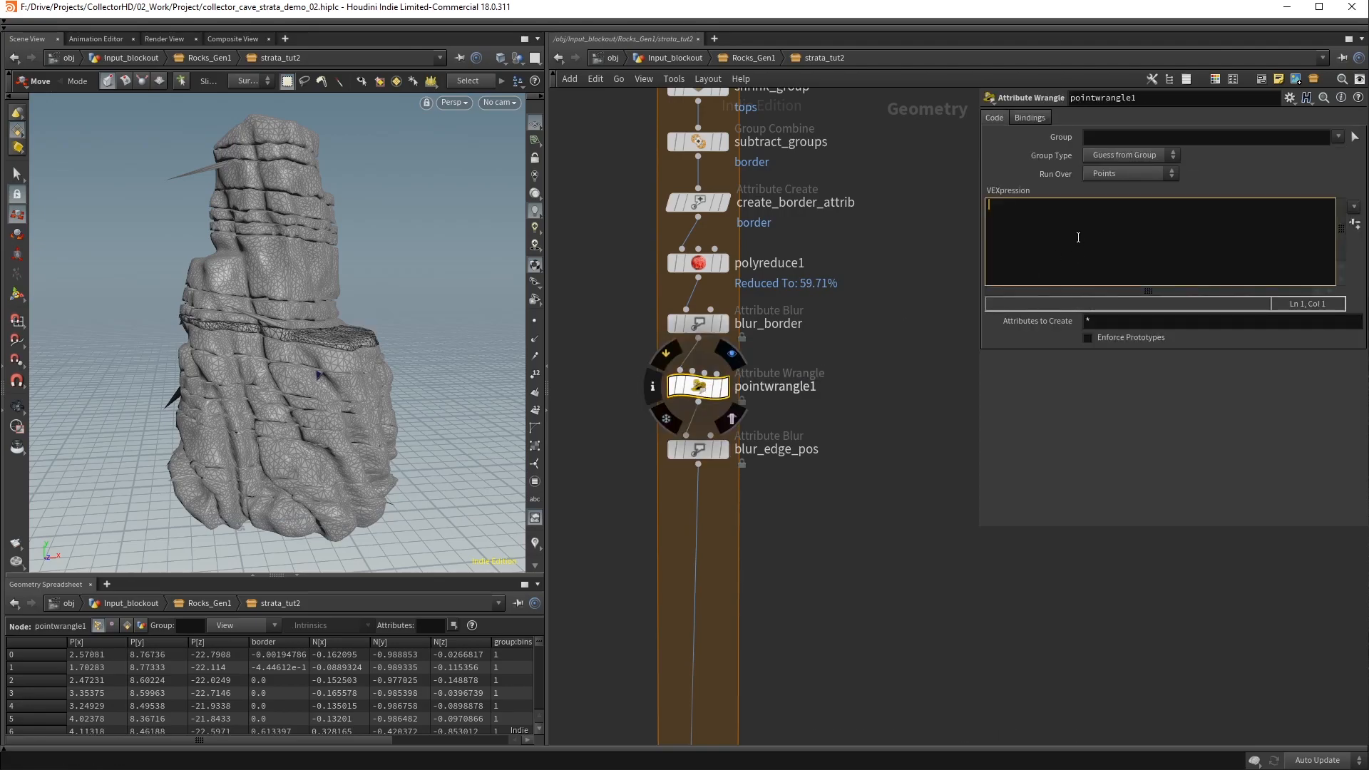
pyautogui.write('@border')
pyautogui.press('Home')
pyautogui.write('f')
pyautogui.press('End')
pyautogui.press('Escape')
pyautogui.press('End')
pyautogui.write('= clamp(')
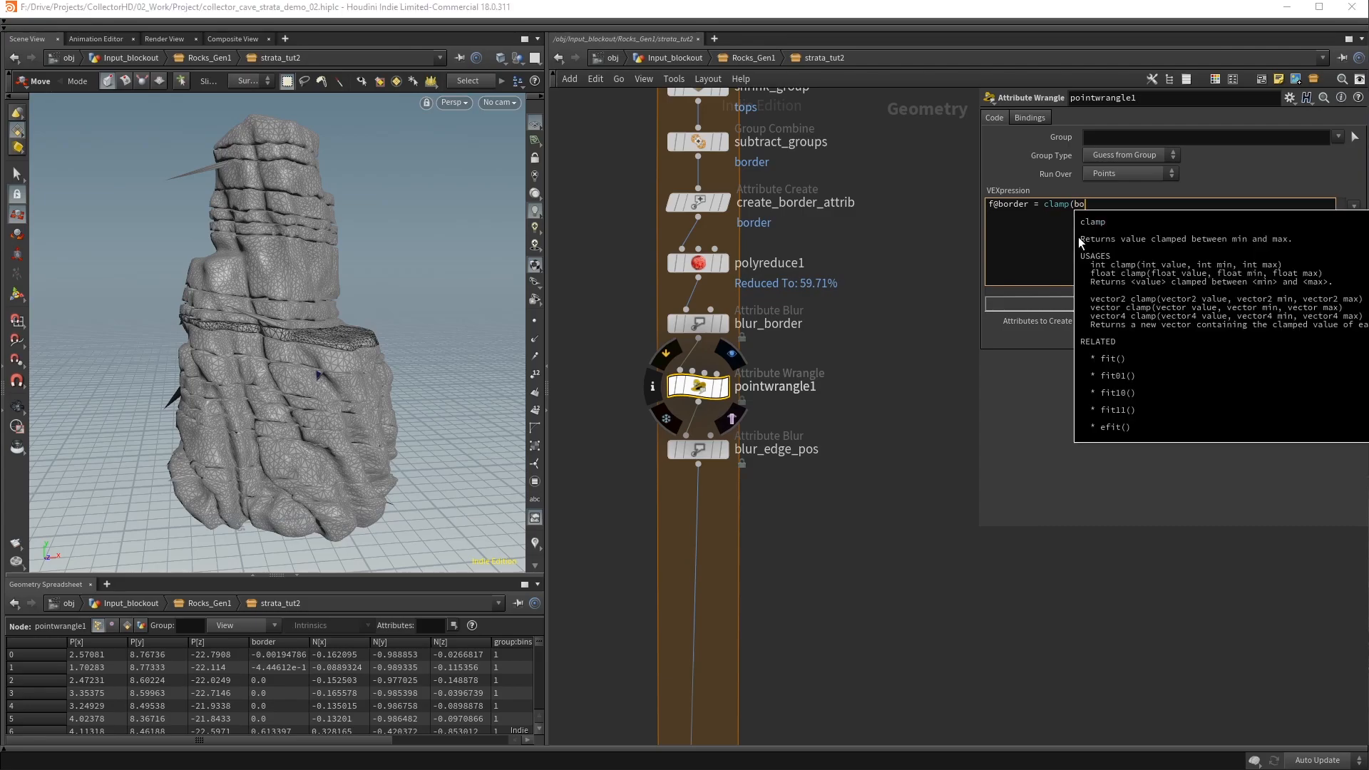
pyautogui.write('border, 0, 1);')
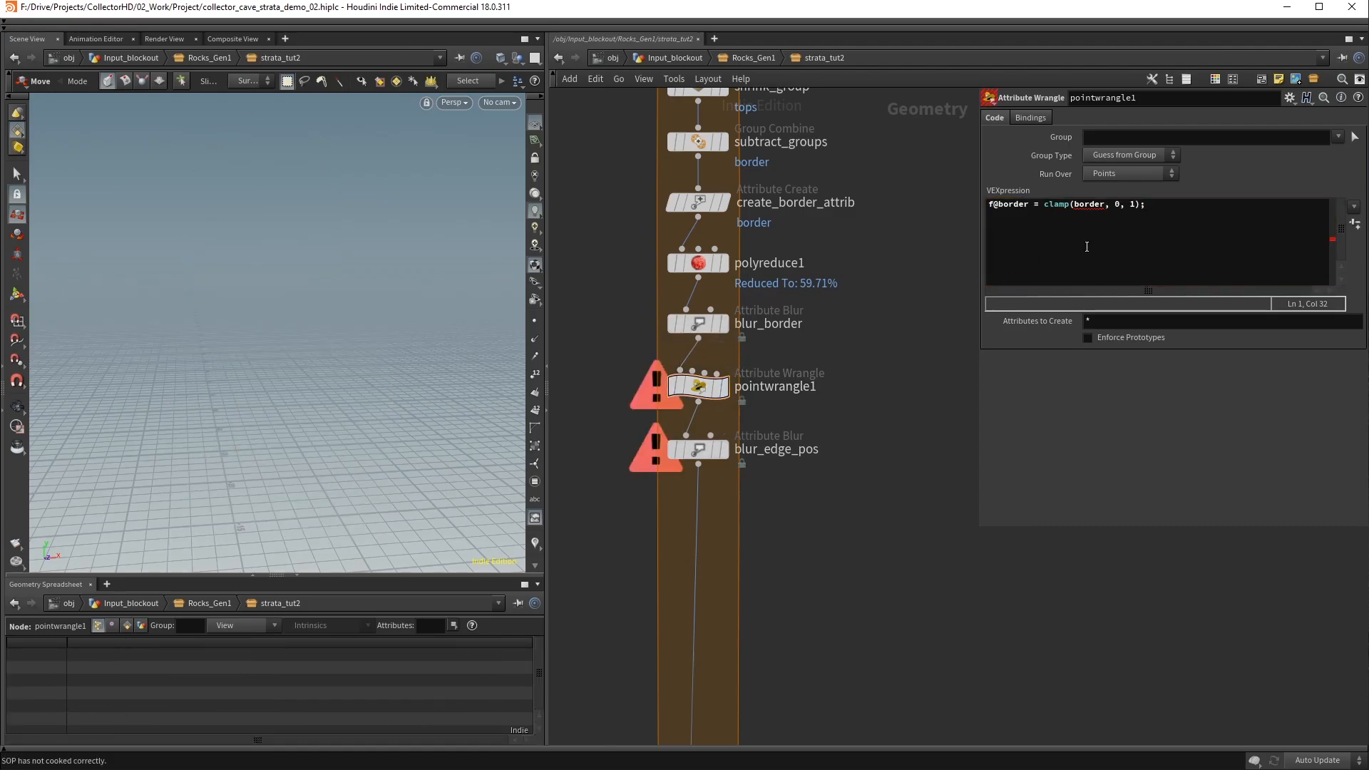
pyautogui.click(1075, 205)
pyautogui.write('@')
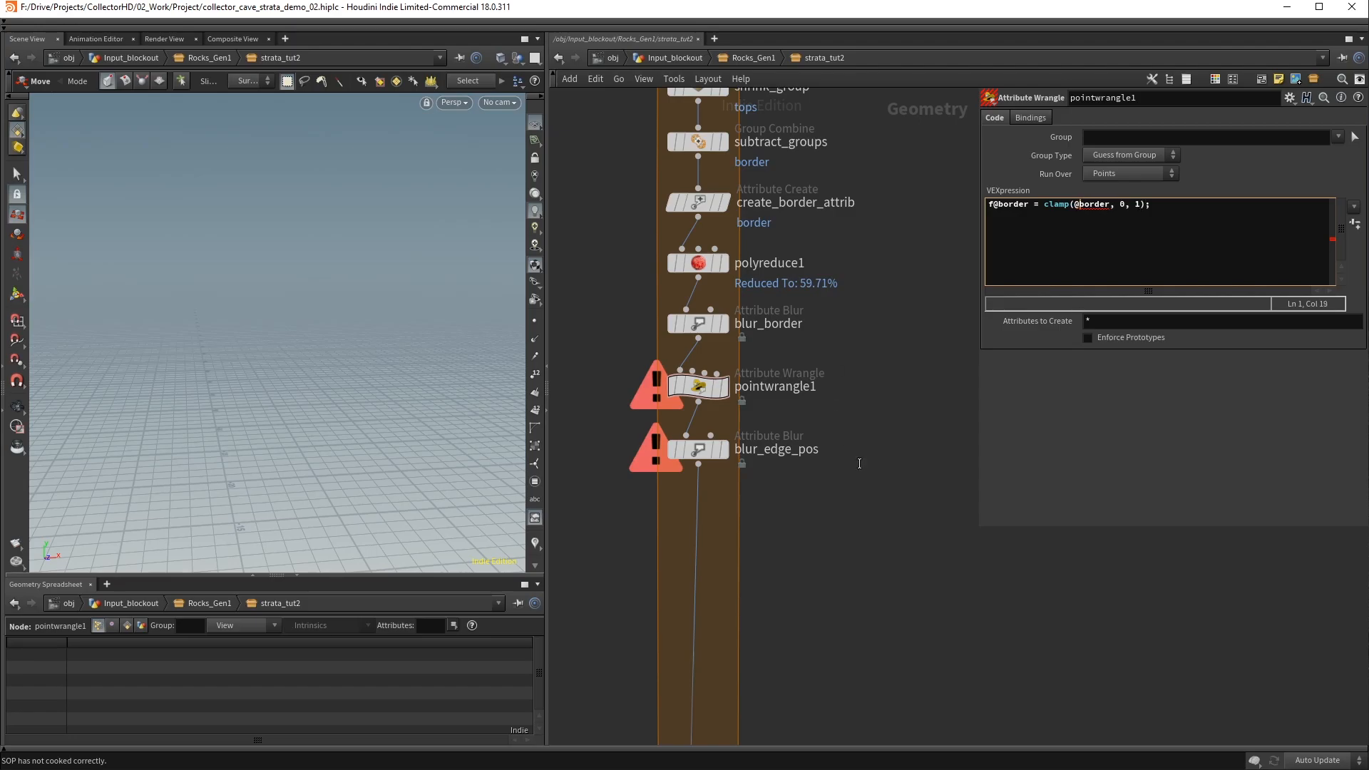
pyautogui.press('Escape')
# Inspect the rock's strata up close with the clamped border weights, and review the loop's node chain
pyautogui.moveTo(280, 353)
pyautogui.mouseDown()
pyautogui.moveTo(342, 347)
pyautogui.moveTo(256, 348)
pyautogui.mouseUp()
pyautogui.moveTo(256, 348); pyautogui.dragTo(416, 346, button='right')
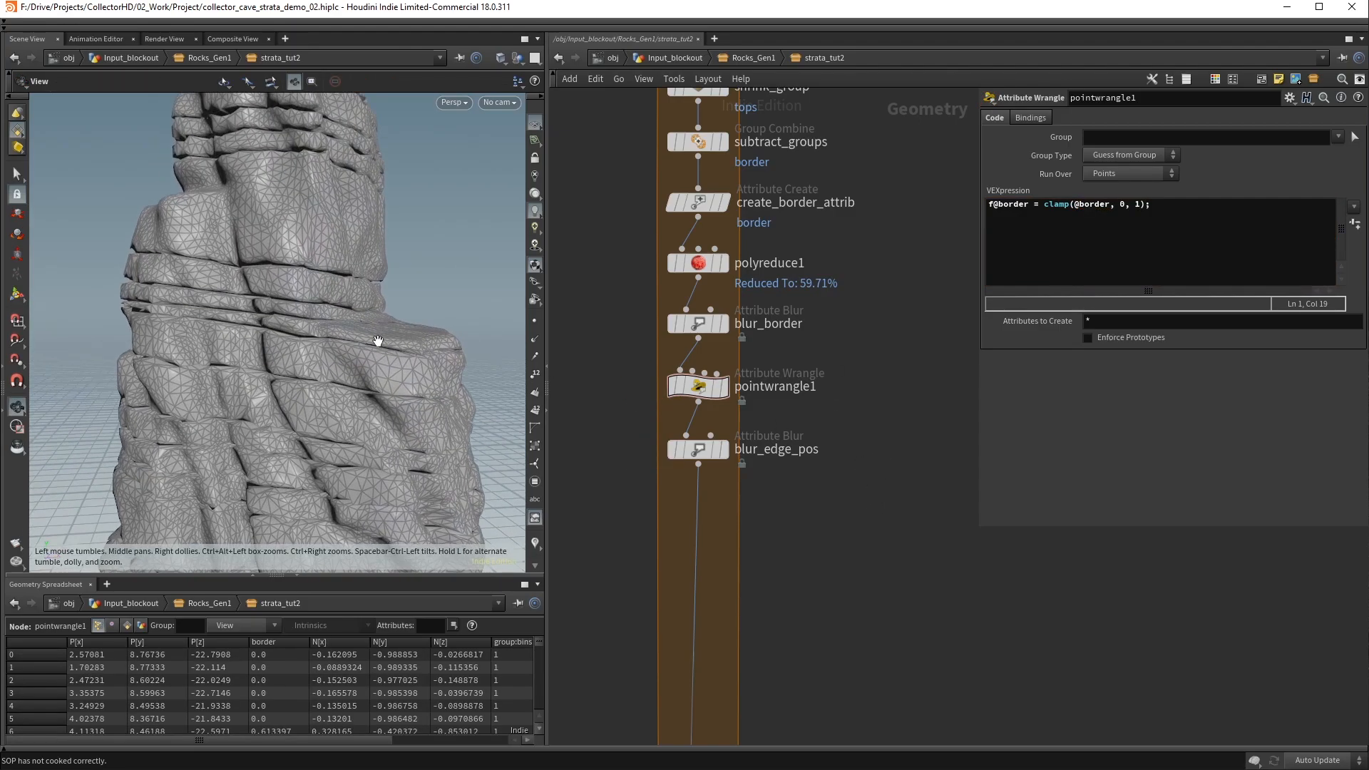
pyautogui.moveTo(383, 341); pyautogui.dragTo(353, 345)
pyautogui.press('t')
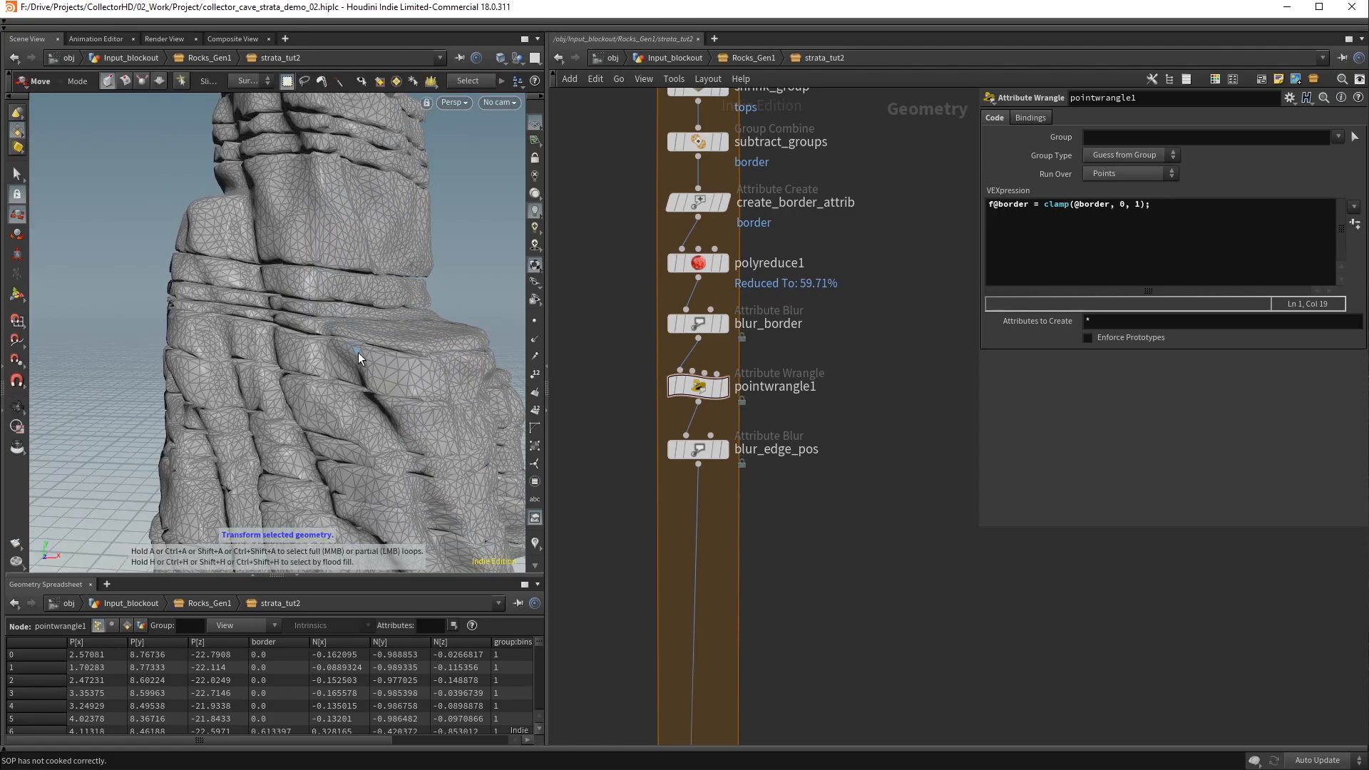
pyautogui.press('s')
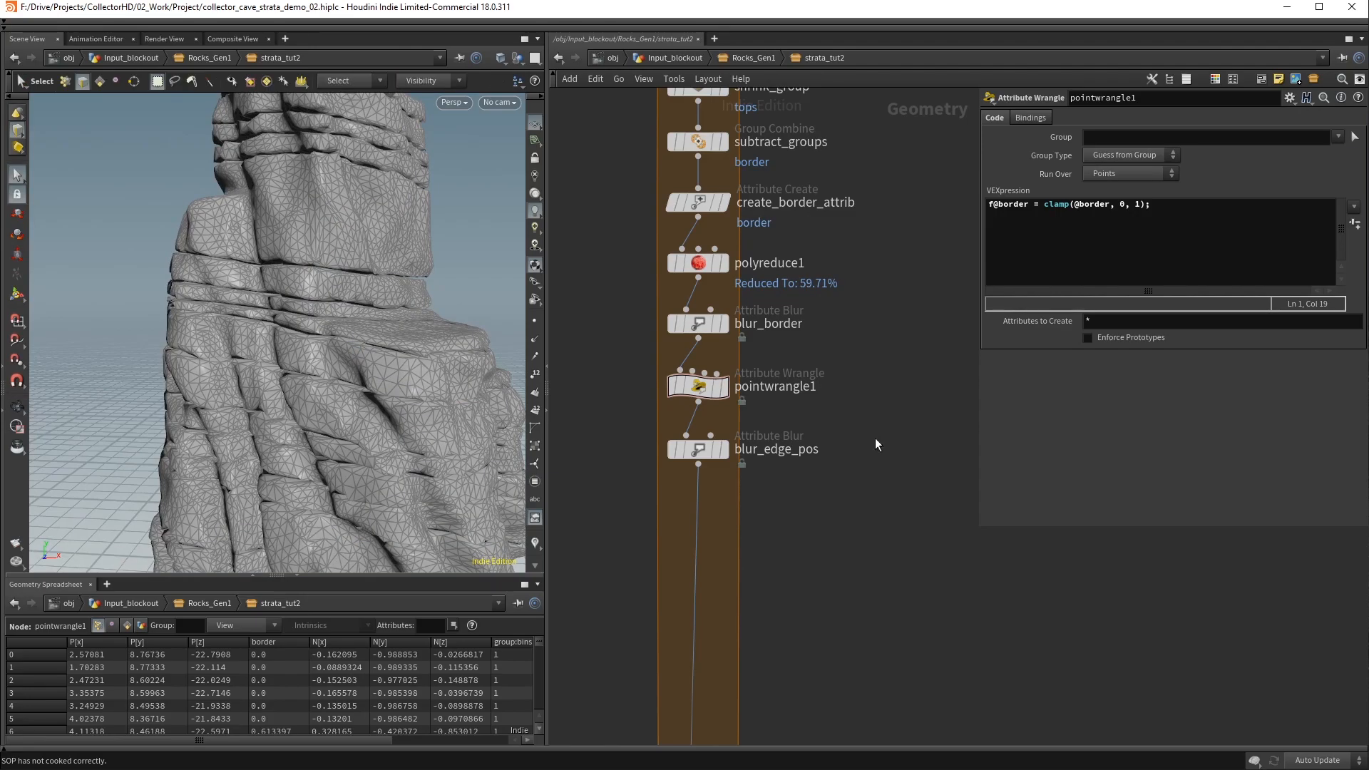
pyautogui.scroll(-5, 868, 465)
pyautogui.press('Escape')
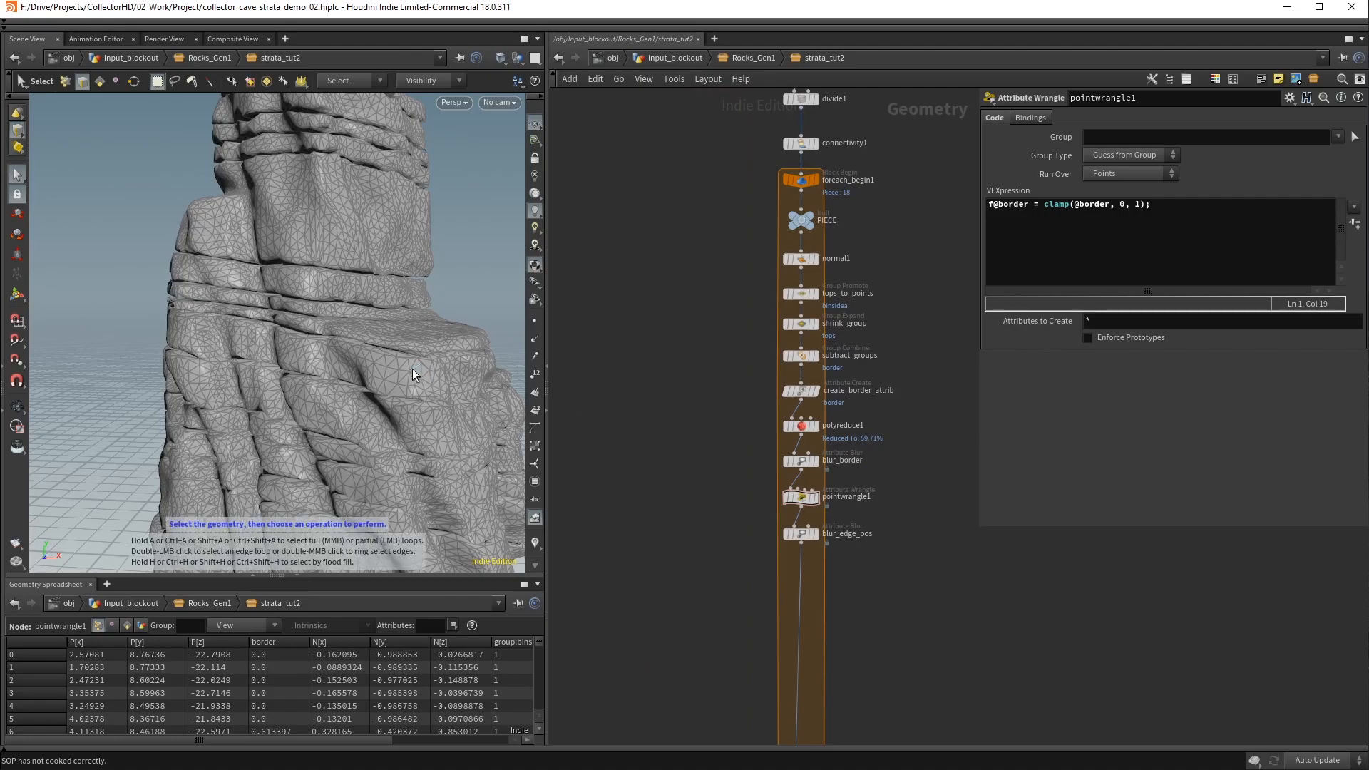
# View the whole rock, display the blur_edge_pos result and inspect its single strata piece
pyautogui.moveTo(508, 373); pyautogui.dragTo(330, 352)
pyautogui.press('s')
pyautogui.moveTo(921, 315); pyautogui.dragTo(898, 314, button='middle')
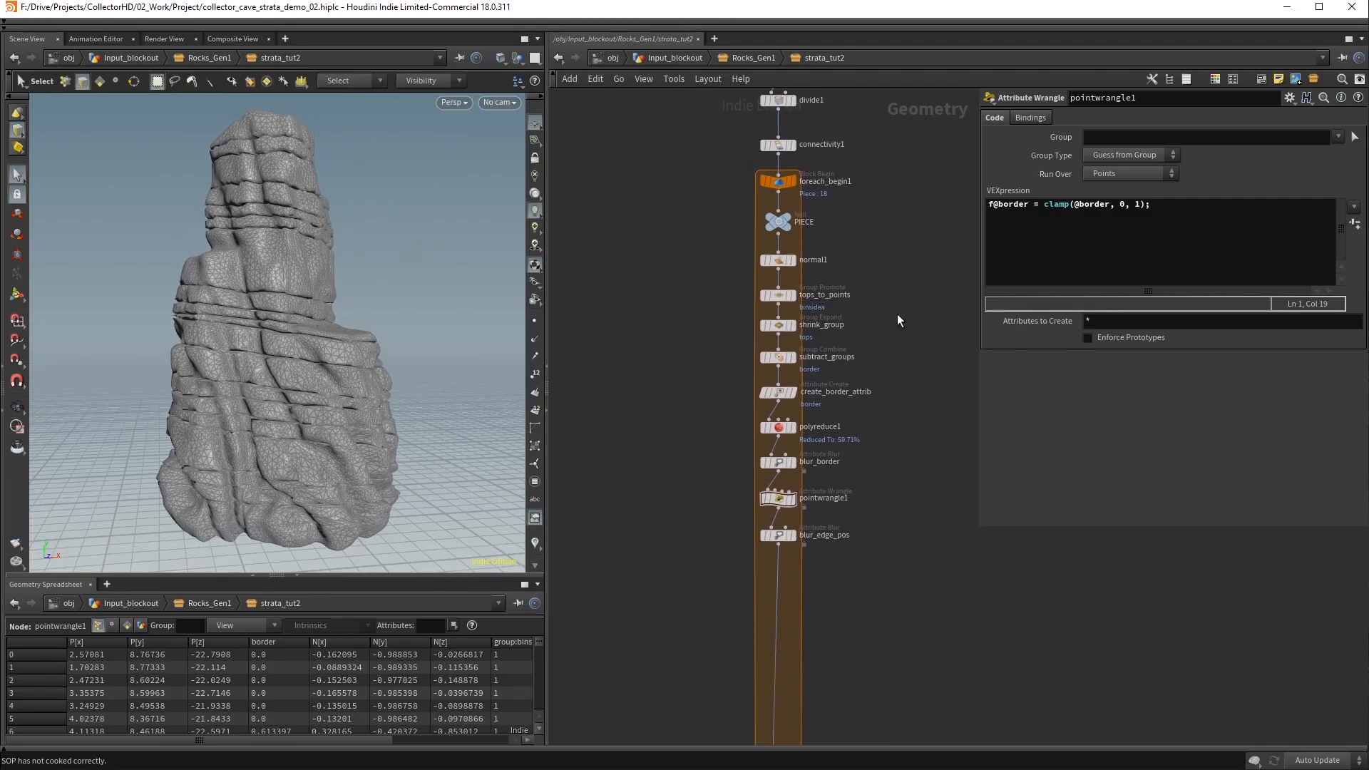
pyautogui.scroll(5, 805, 598)
pyautogui.click(782, 477)
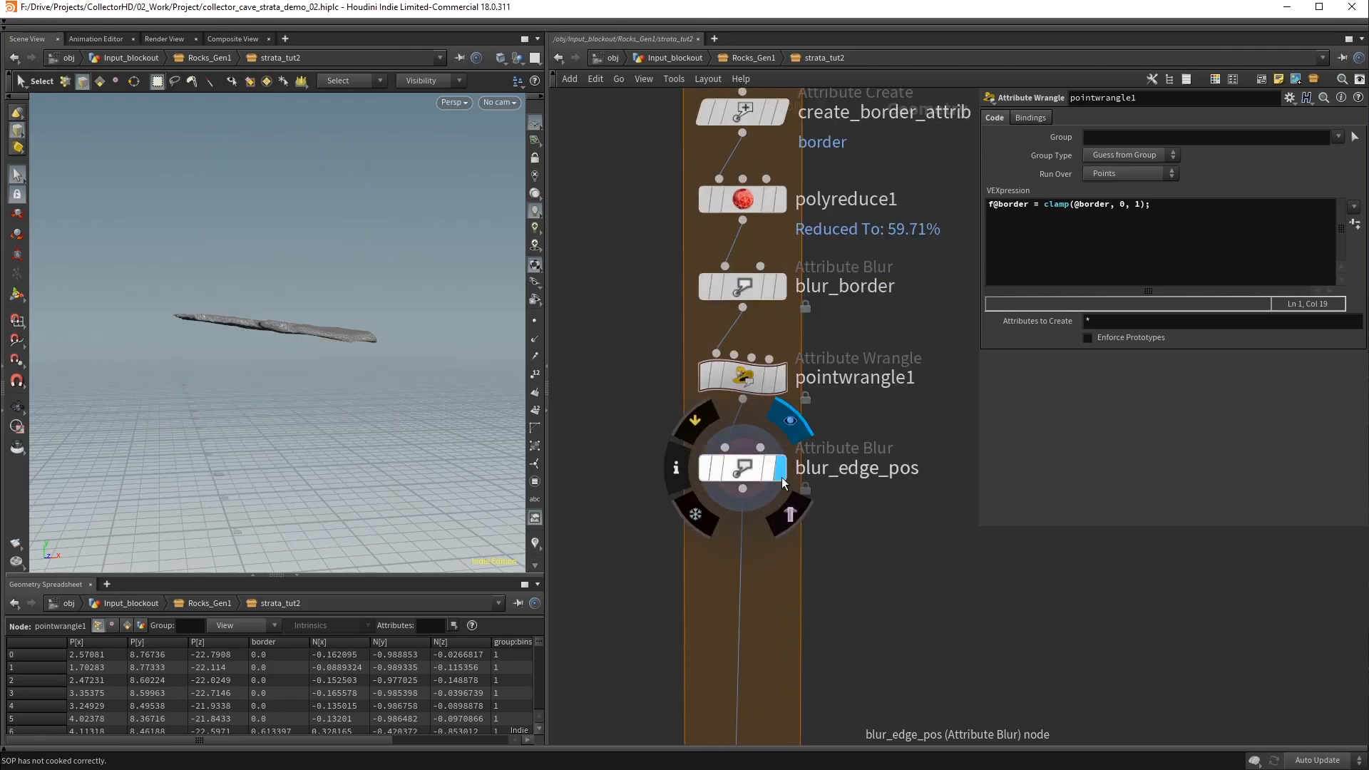
pyautogui.press('Escape')
pyautogui.moveTo(275, 321); pyautogui.dragTo(313, 342)
# Display foreach_end1 and turn on its Single Pass to preview piece 1 of the rock
pyautogui.moveTo(864, 600); pyautogui.dragTo(871, 384, button='middle')
pyautogui.scroll(-3, 871, 383)
pyautogui.moveTo(840, 436); pyautogui.dragTo(785, 316, button='middle')
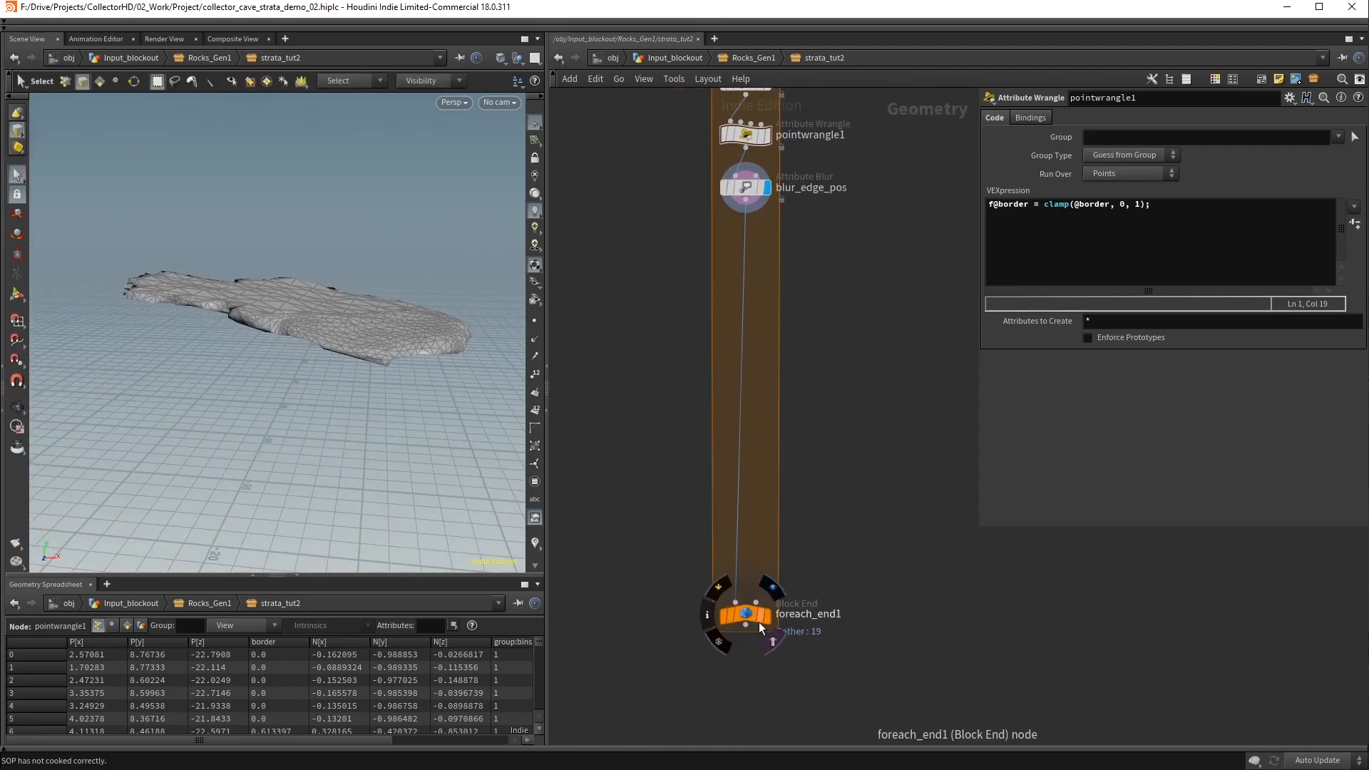
pyautogui.click(767, 615)
pyautogui.click(747, 614)
pyautogui.click(988, 265)
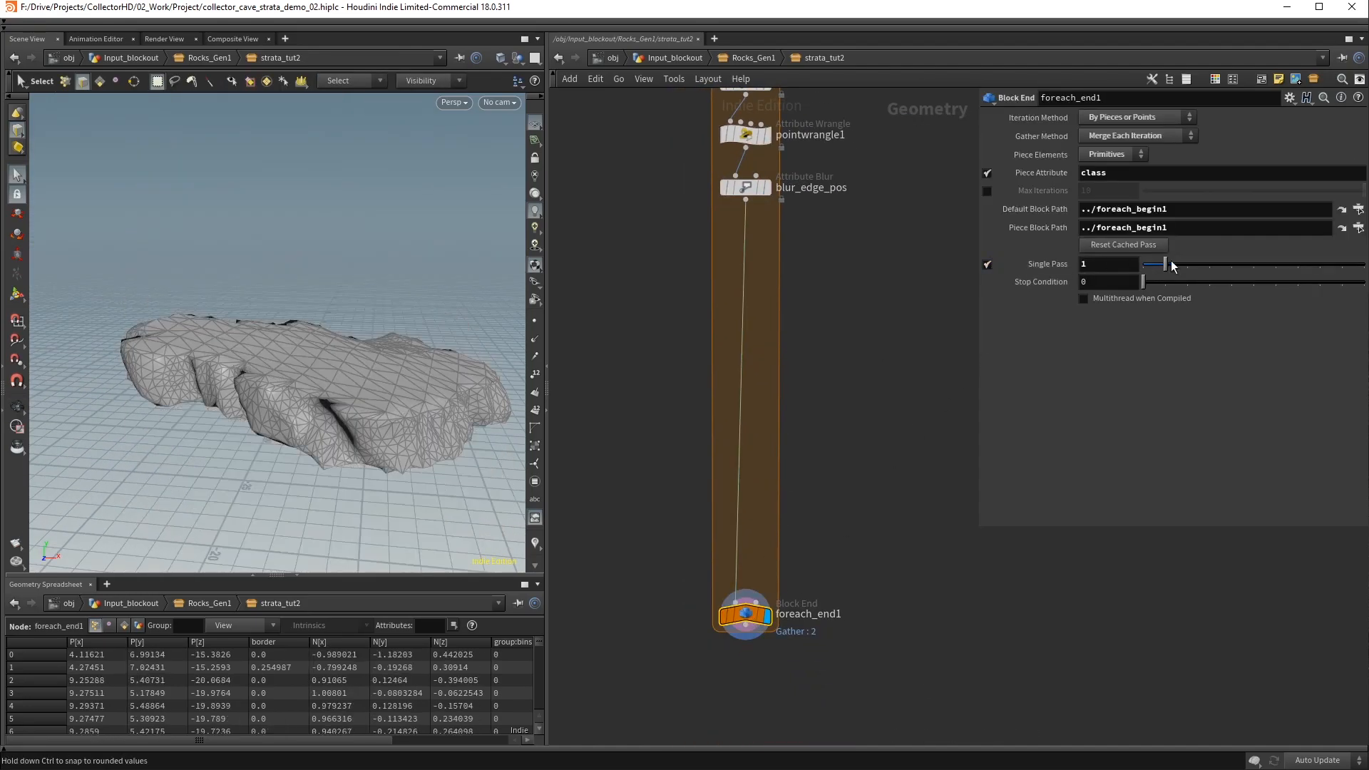
pyautogui.keyDown('alt'); pyautogui.moveTo(420, 408); pyautogui.dragTo(409, 322); pyautogui.keyUp('alt')
# Insert a Normal node below blur_edge_pos inside the for-each loop
pyautogui.moveTo(799, 299); pyautogui.dragTo(801, 343, button='middle')
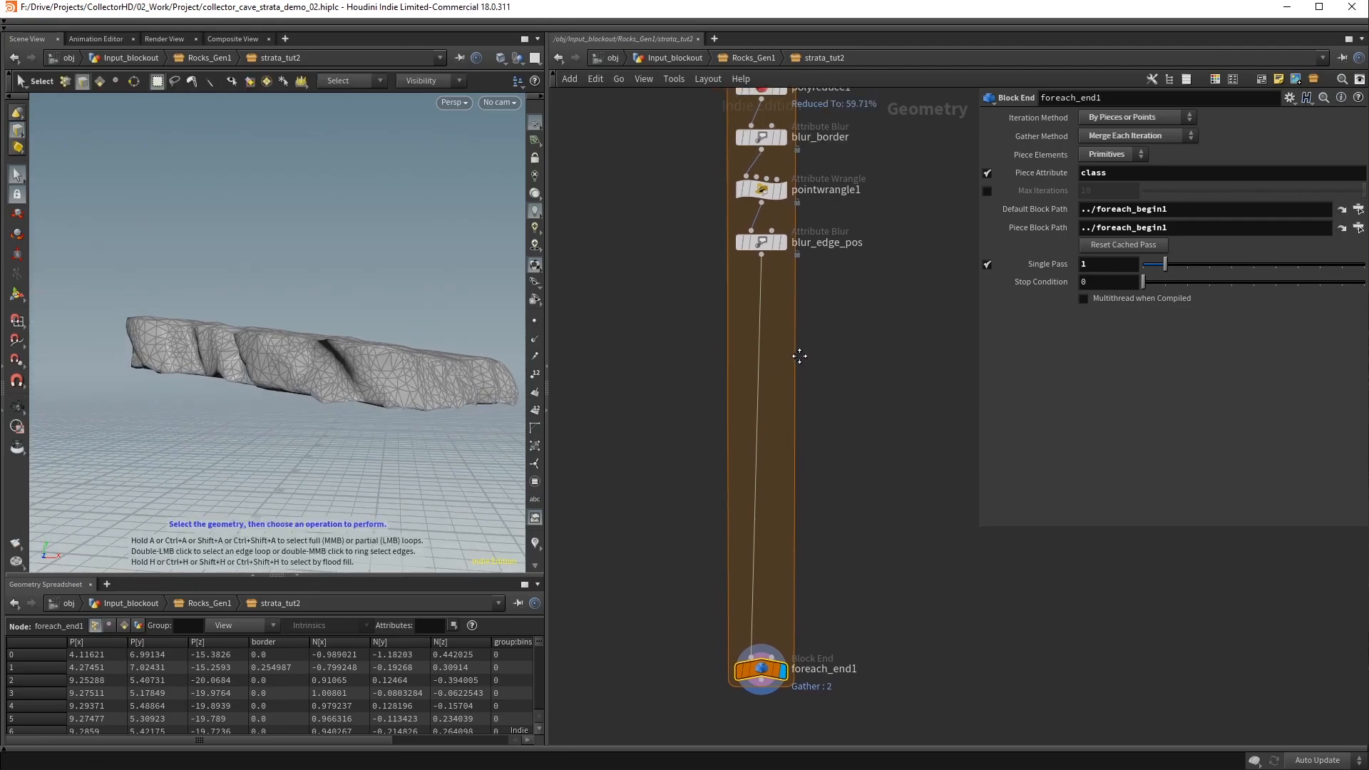
pyautogui.scroll(3, 823, 309)
pyautogui.press('Tab')
pyautogui.write('normal')
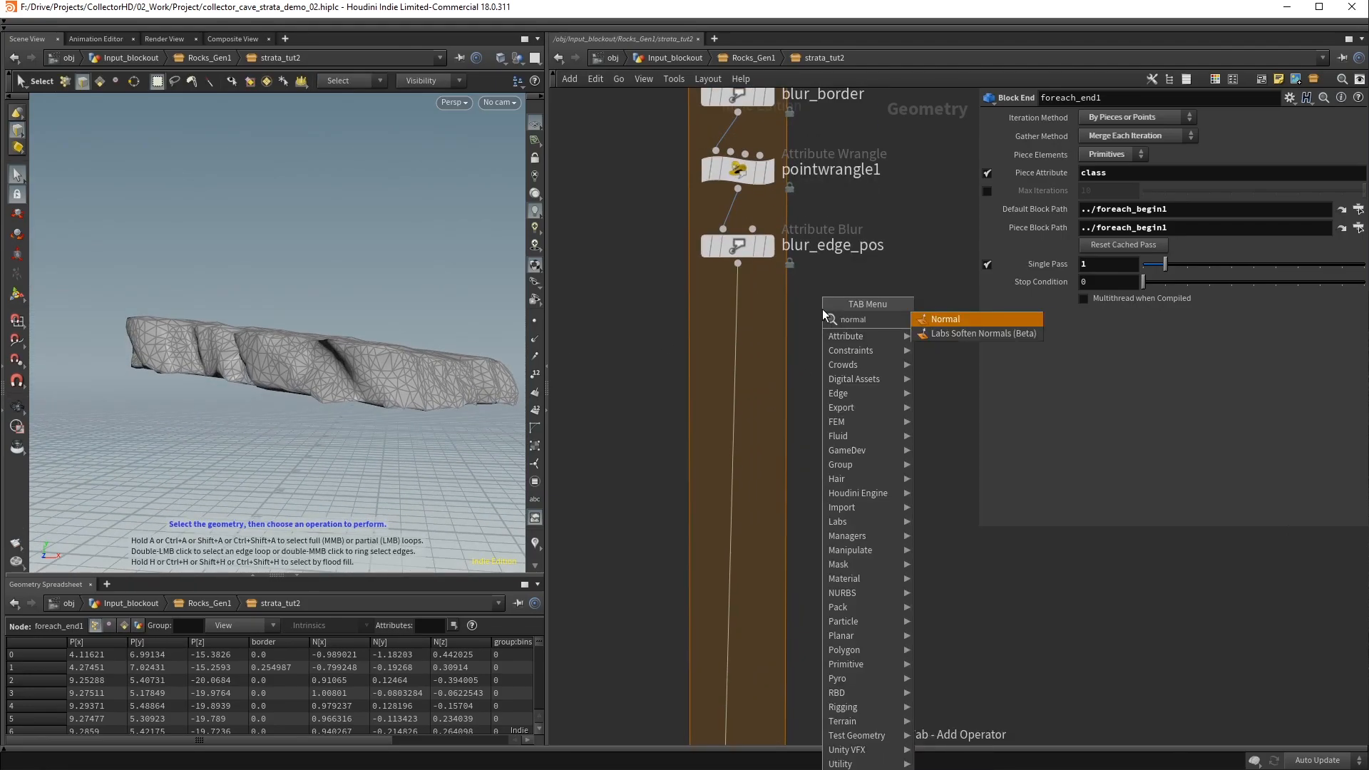
pyautogui.press('Return')
pyautogui.click(737, 298)
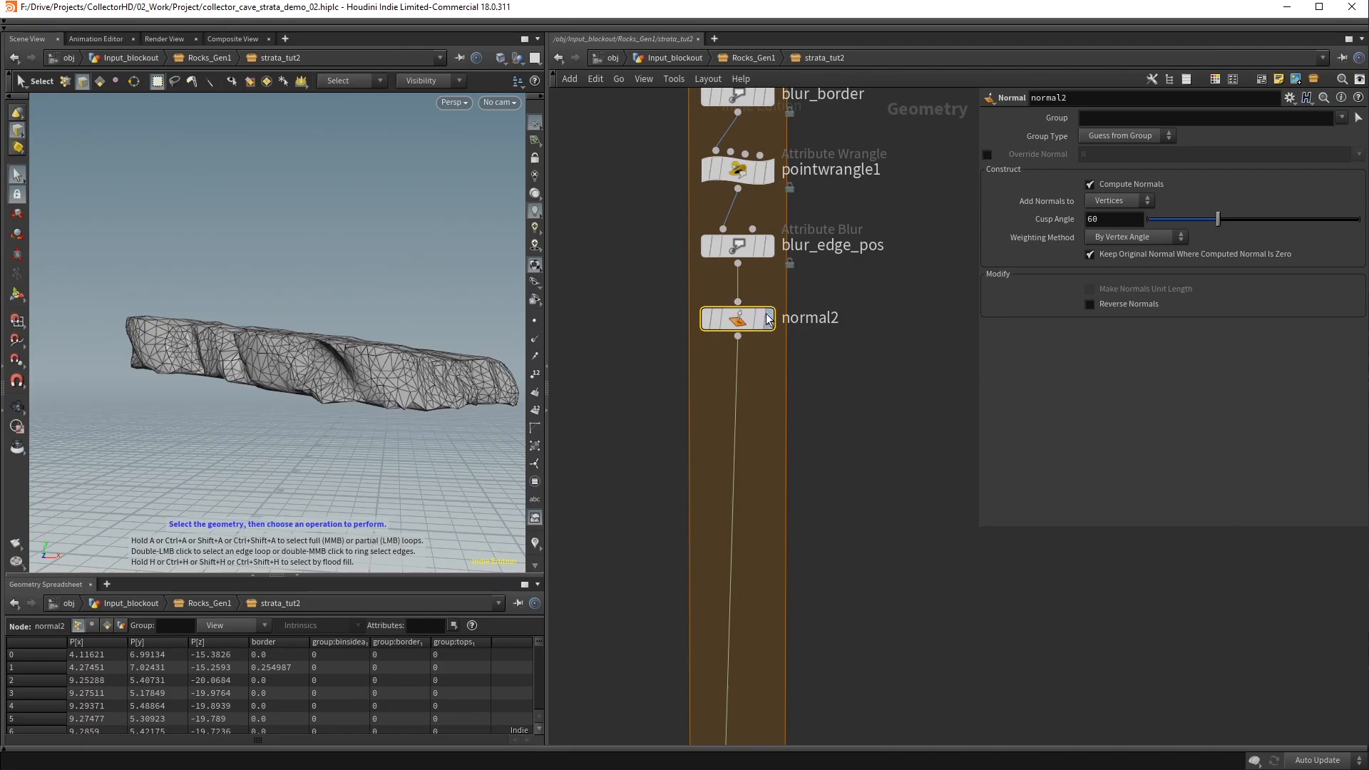
# Insert an Attribute Blur below normal2, display it and set its blurred attribute to N
pyautogui.press('Tab')
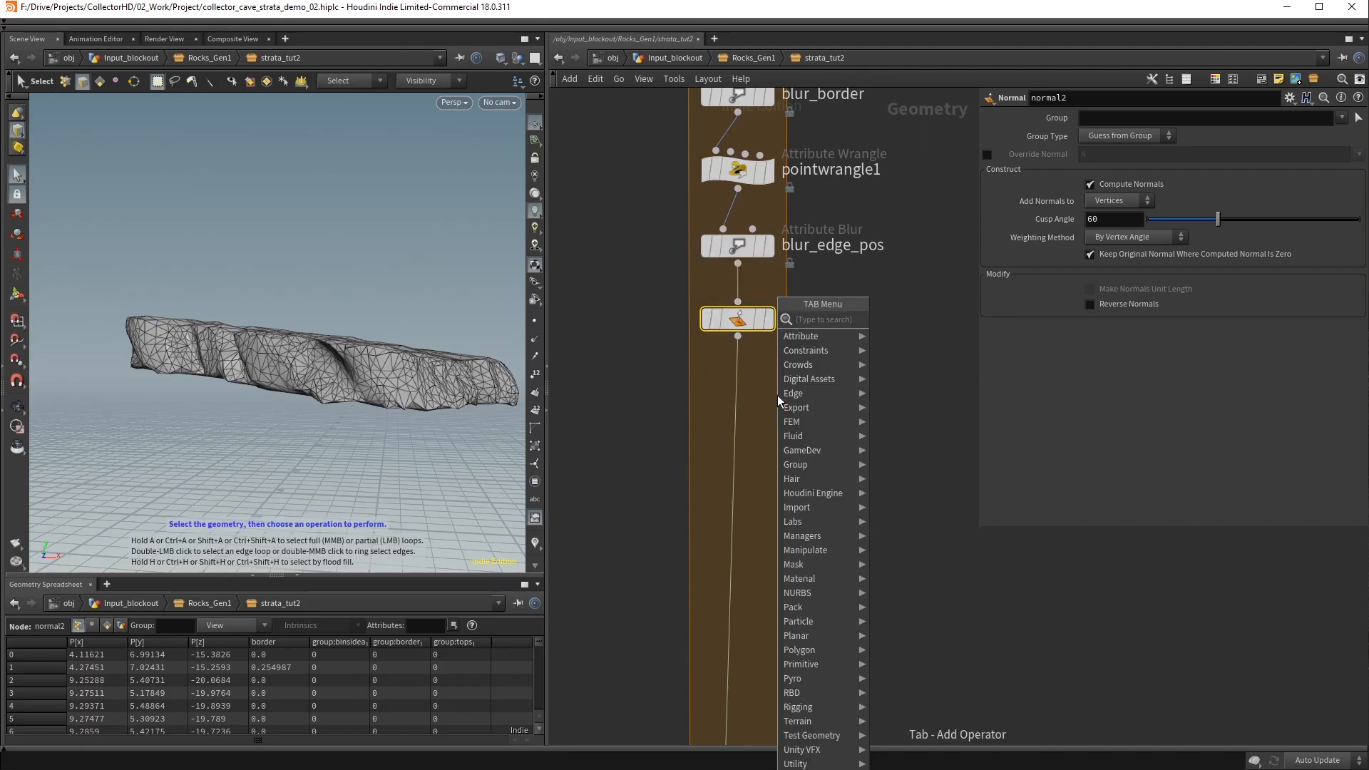
pyautogui.write('blur')
pyautogui.press('Return')
pyautogui.click(742, 392)
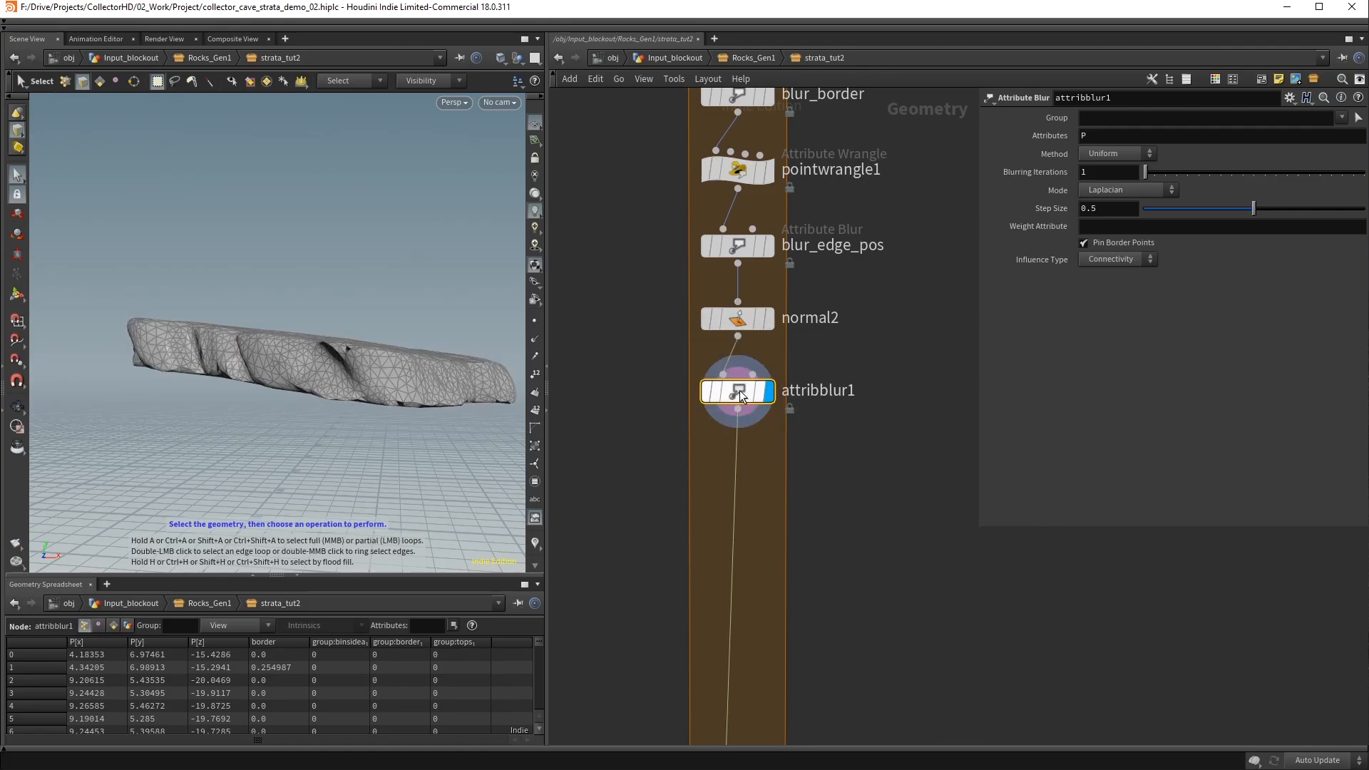
pyautogui.click(1090, 135)
pyautogui.doubleClick(1091, 135)
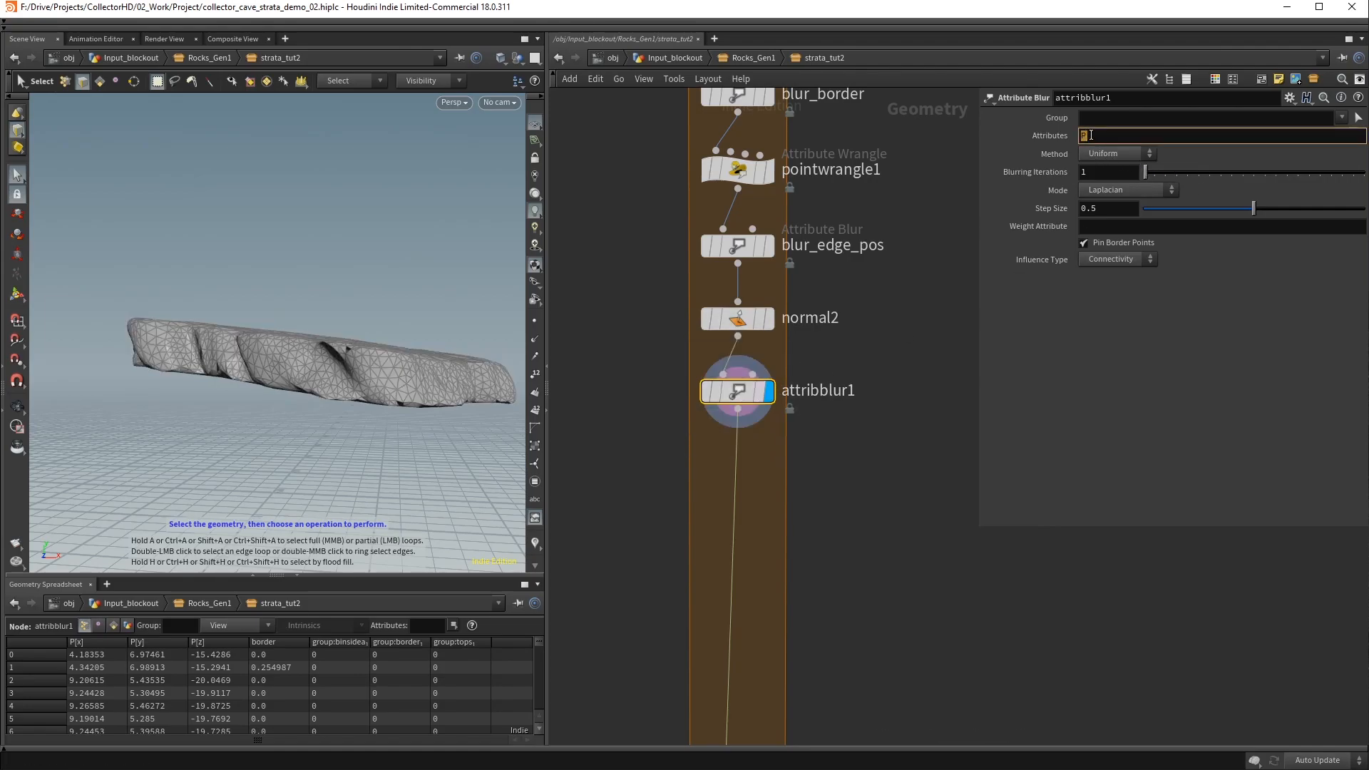
pyautogui.press('Return')
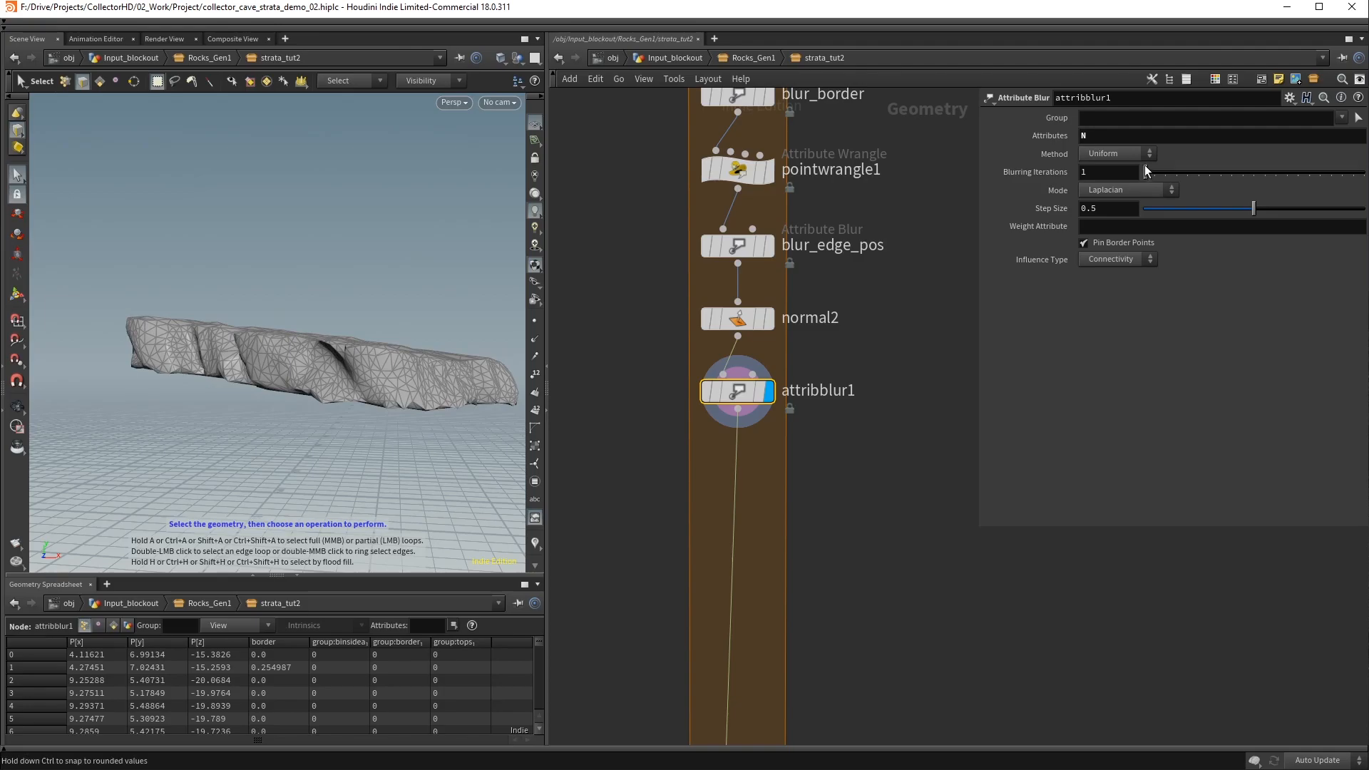
# Set normal2 to add its normals to Points
pyautogui.click(739, 318)
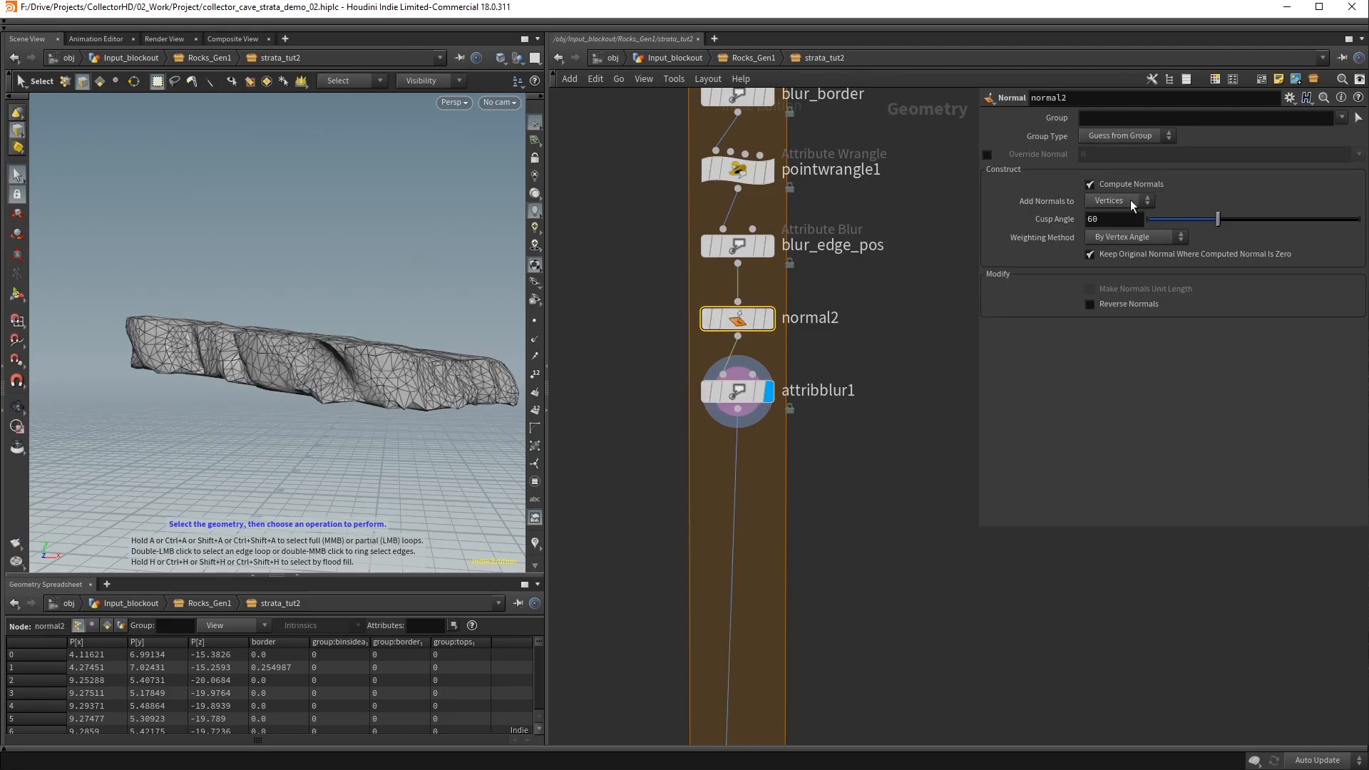
pyautogui.click(1115, 217)
# Set the Blurring Iterations of attribblur1 to 12
pyautogui.click(739, 391)
pyautogui.press('Escape')
pyautogui.moveTo(379, 269); pyautogui.dragTo(275, 238)
pyautogui.press('s')
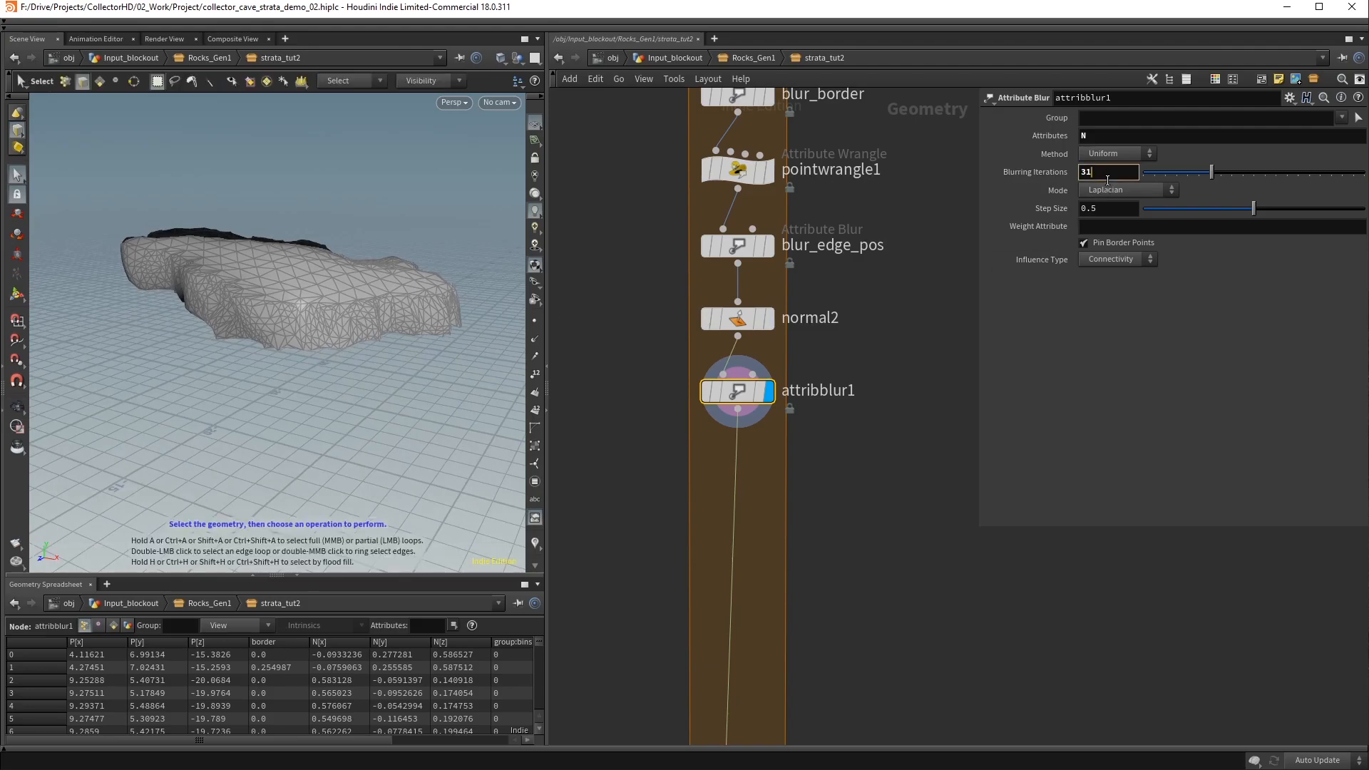
pyautogui.write('12')
pyautogui.press('Return')
# Examine the blurred normals on the single rock piece from several angles
pyautogui.press('Escape')
pyautogui.moveTo(455, 312); pyautogui.dragTo(373, 297)
pyautogui.click(535, 339)
pyautogui.press('s')
pyautogui.press('Escape')
pyautogui.click(535, 338)
pyautogui.moveTo(388, 306); pyautogui.dragTo(335, 271)
pyautogui.press('s')
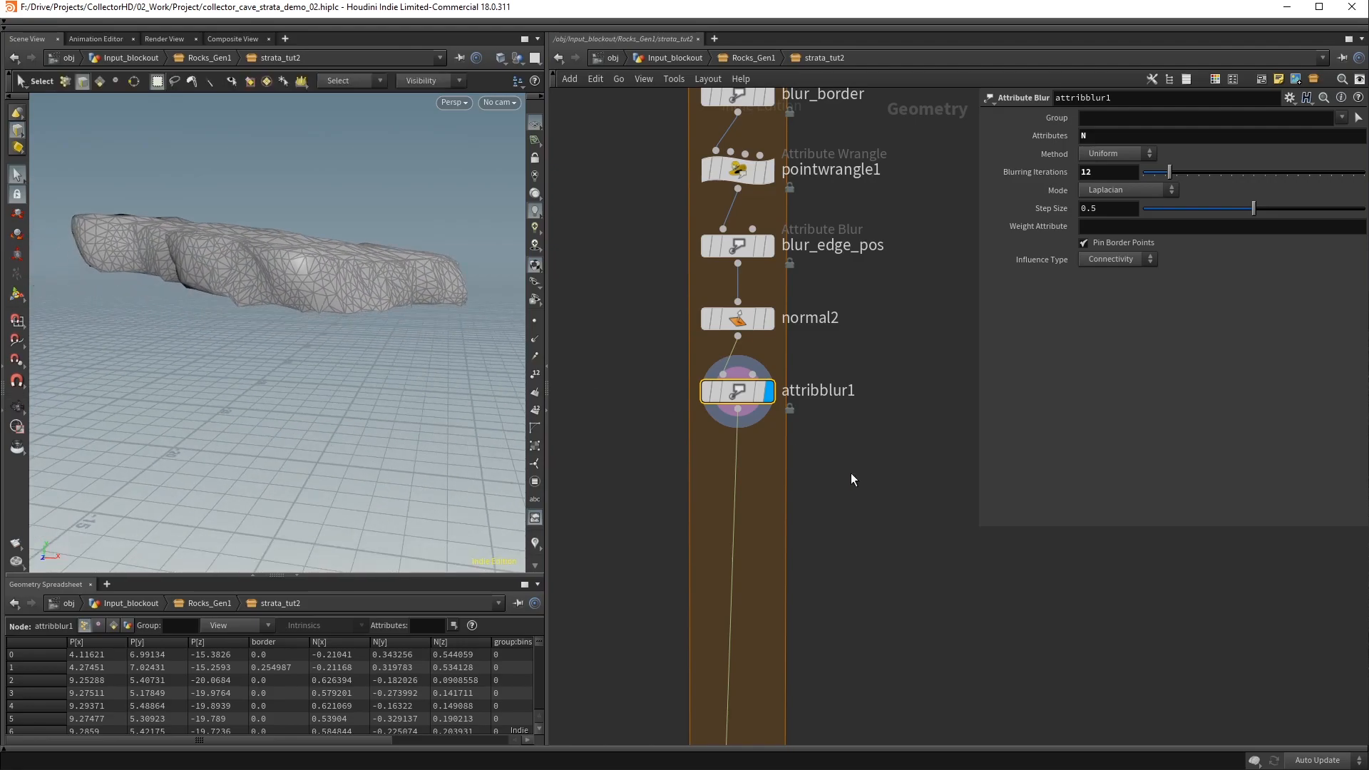
# Insert a Point Wrangle below attribblur1 in the loop's node chain
pyautogui.press('Tab')
pyautogui.write('point')
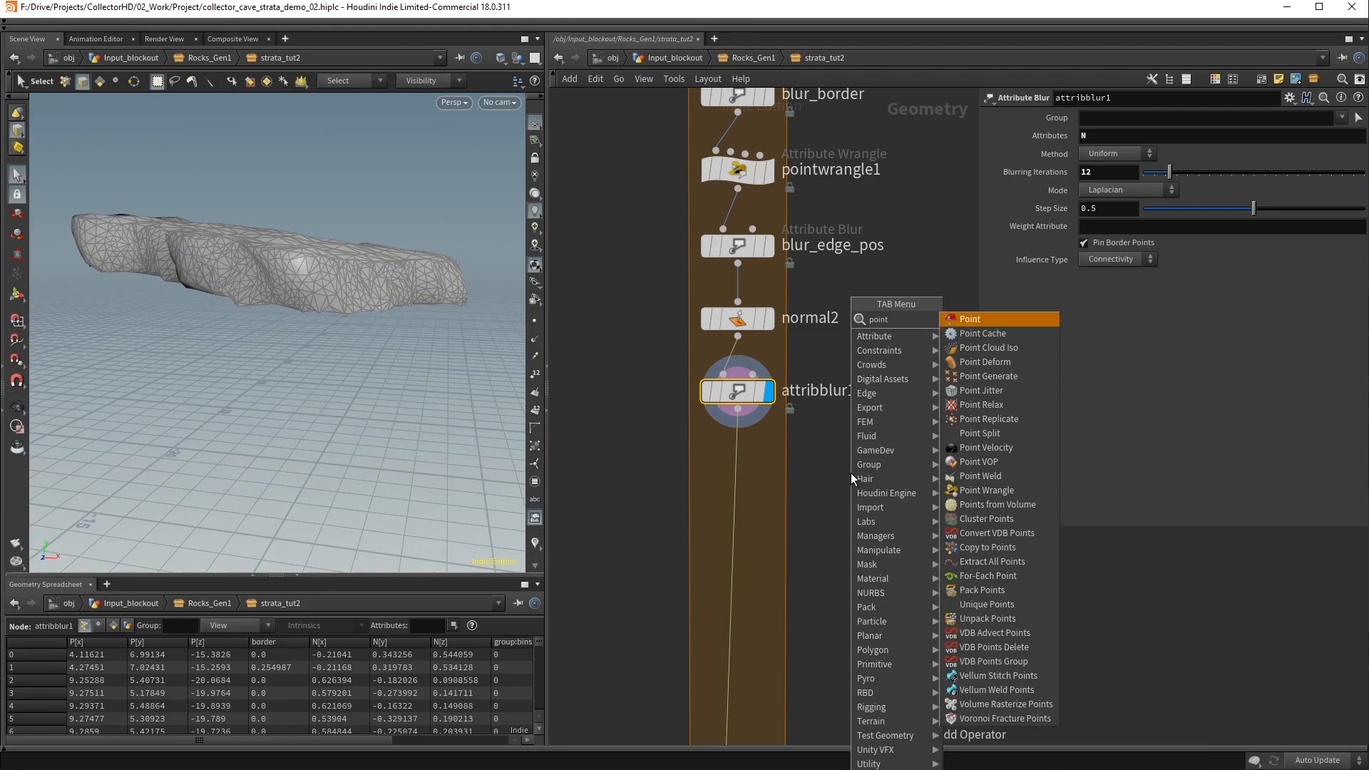
pyautogui.write('wran')
pyautogui.press('Return')
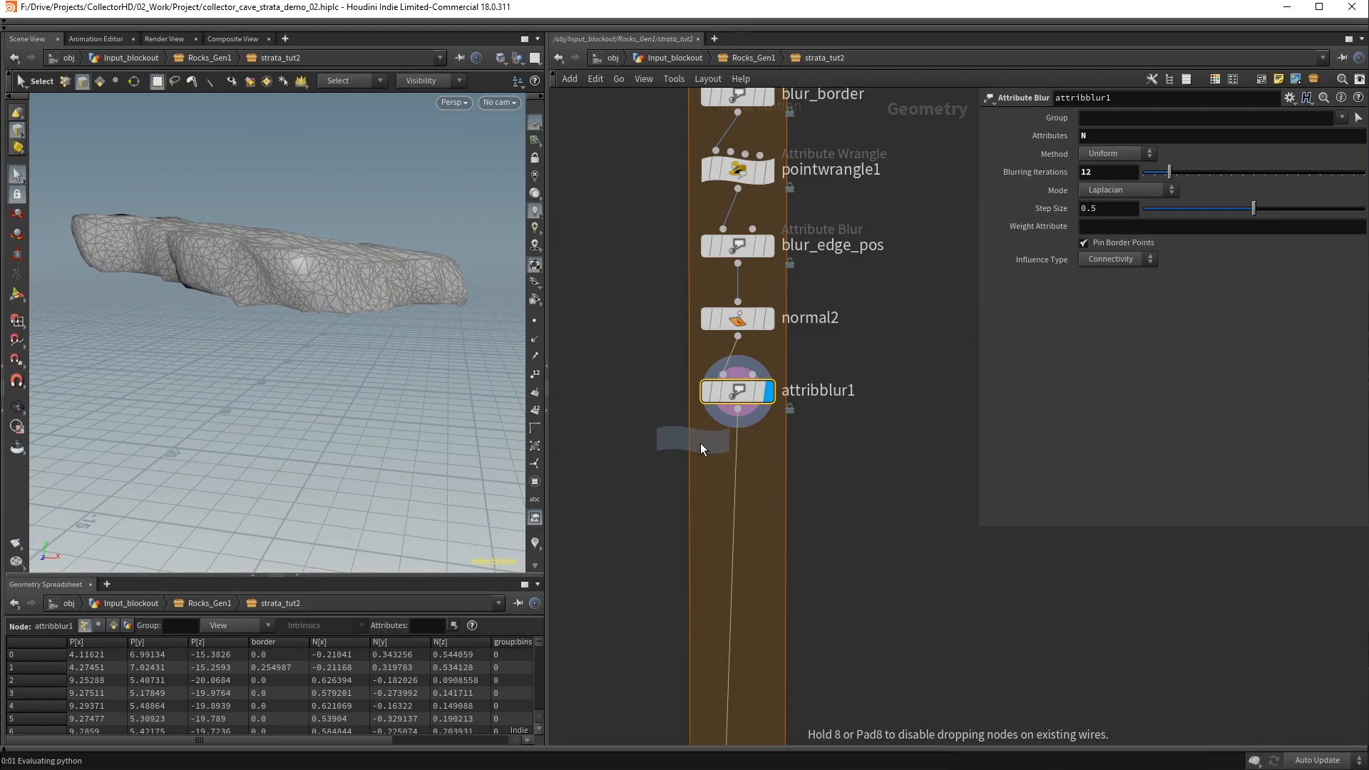
pyautogui.click(736, 460)
# Rename attribblur1 as blur_normals and the new Point Wrangle below it as random_displace
pyautogui.doubleClick(831, 392)
pyautogui.write('blur')
pyautogui.press('BackSpace')
pyautogui.press('BackSpace')
pyautogui.press('BackSpace')
pyautogui.write('lur_normals')
pyautogui.press('Return')
pyautogui.doubleClick(818, 466)
pyautogui.write('random_displace')
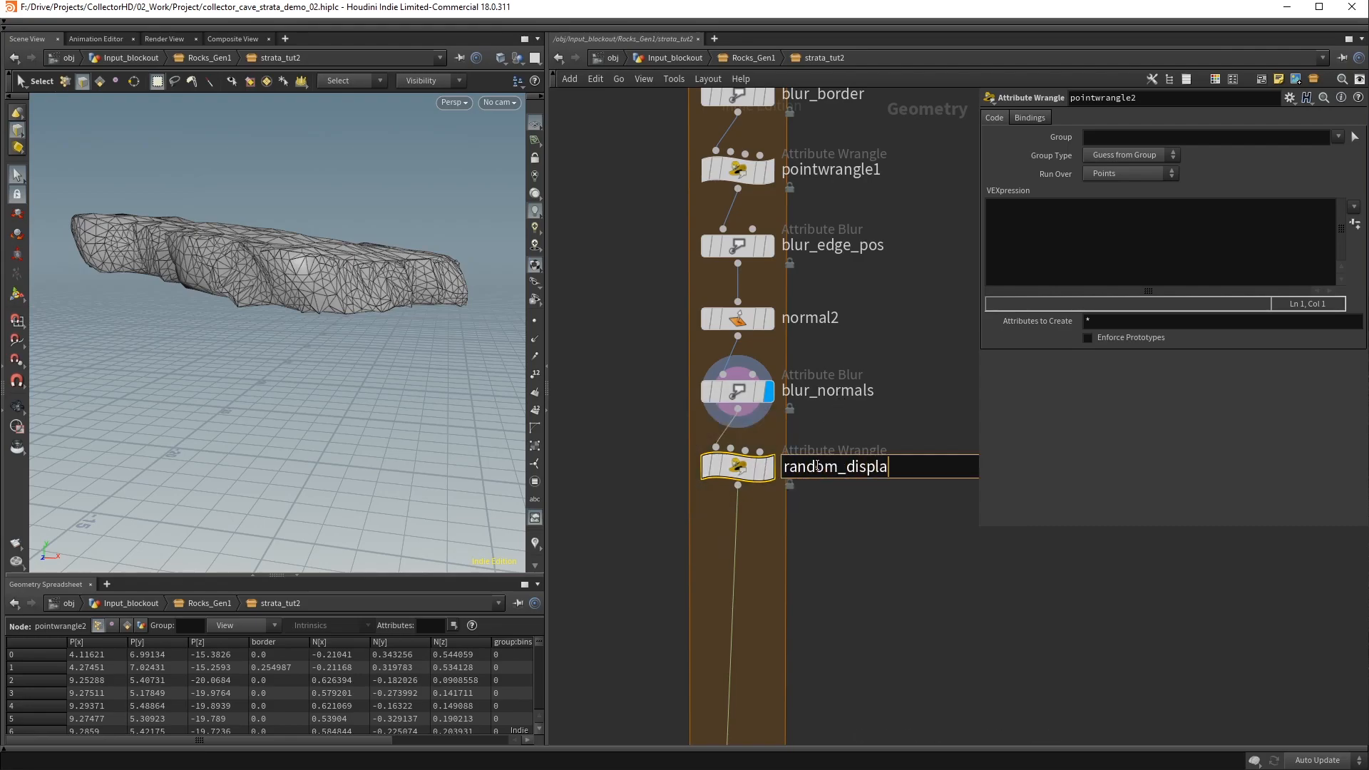
pyautogui.press('Return')
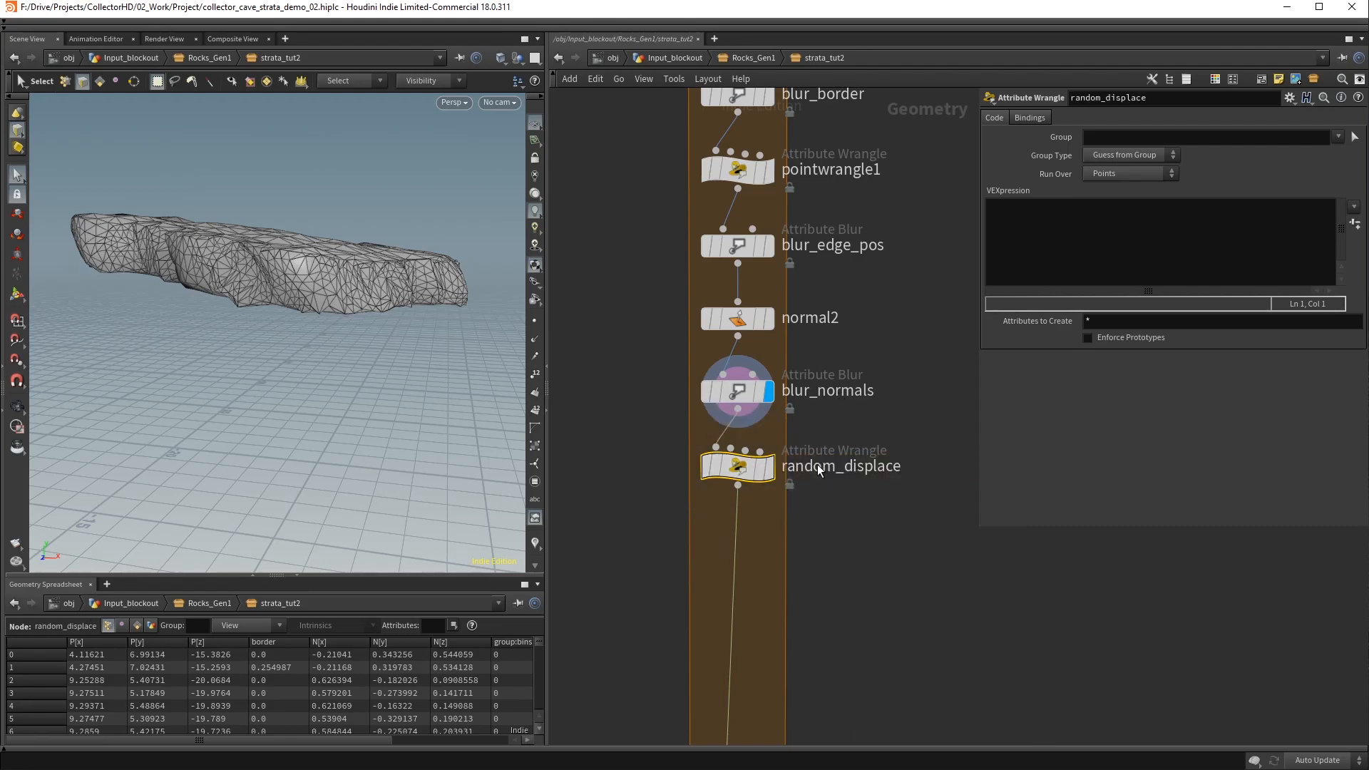
# Begin random_displace's VEX code with the integer declaration int class =
pyautogui.click(1048, 244)
pyautogui.write('int class =')
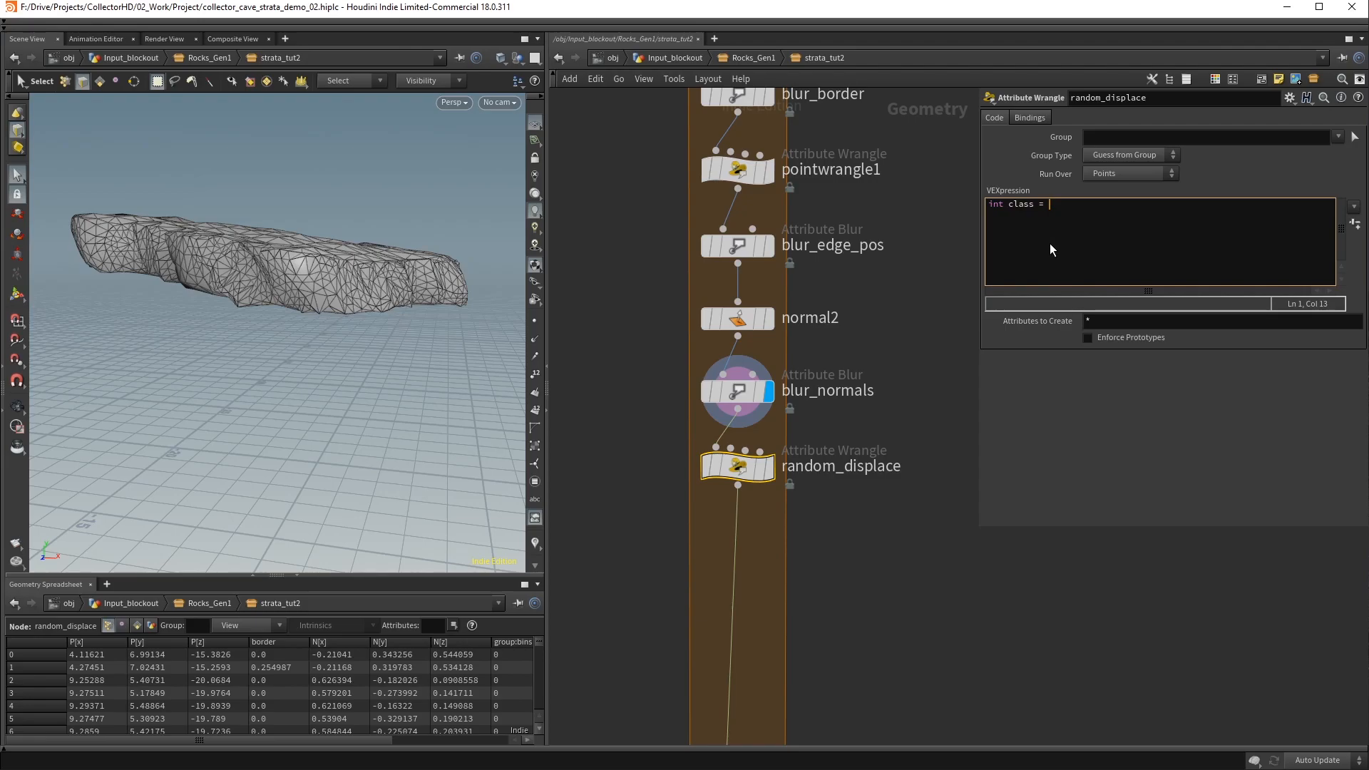
# Display connectivity1 and check its primitive class attribute in the Geometry Spreadsheet
pyautogui.moveTo(915, 182); pyautogui.dragTo(912, 498, button='middle')
pyautogui.moveTo(951, 267); pyautogui.dragTo(910, 565, button='middle')
pyautogui.moveTo(876, 285); pyautogui.dragTo(867, 325, button='middle')
pyautogui.scroll(-1, 867, 325)
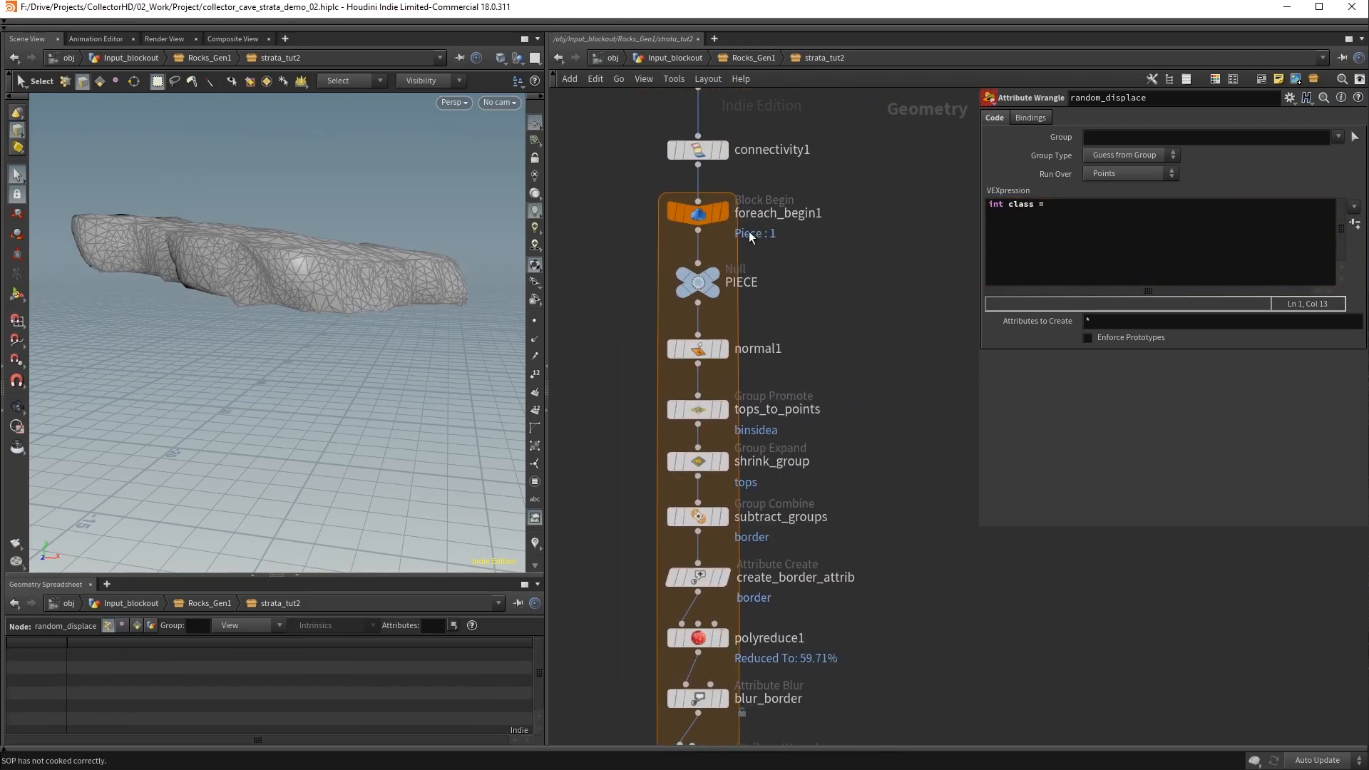
pyautogui.click(724, 150)
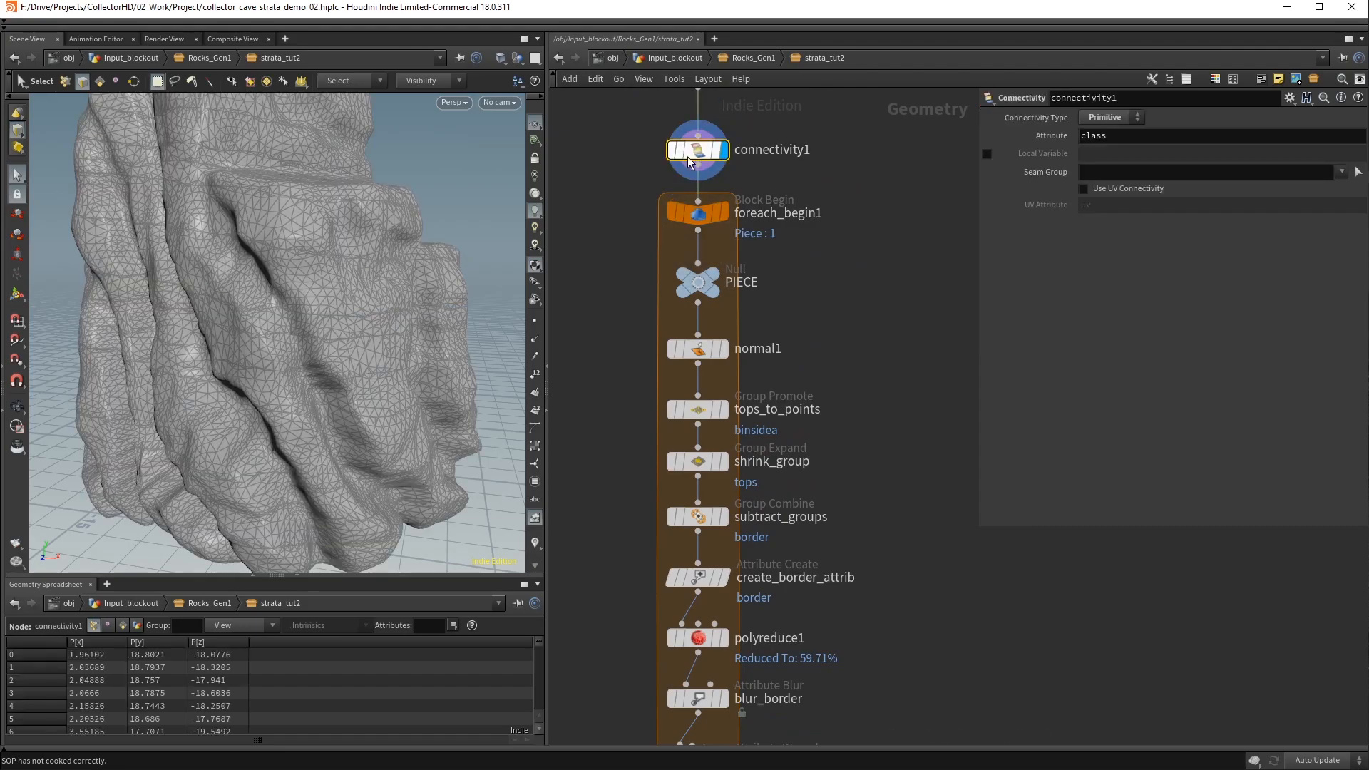
pyautogui.click(124, 624)
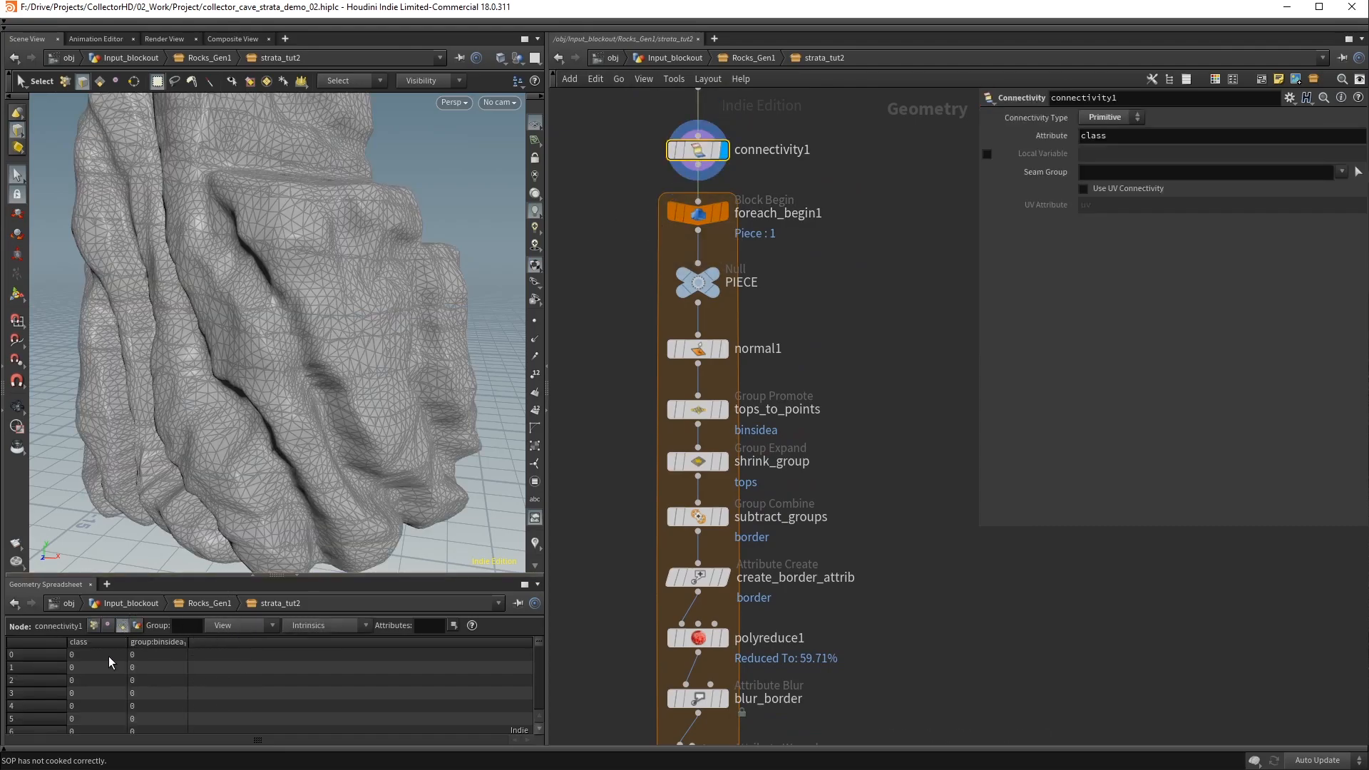
pyautogui.moveTo(540, 644); pyautogui.dragTo(540, 711)
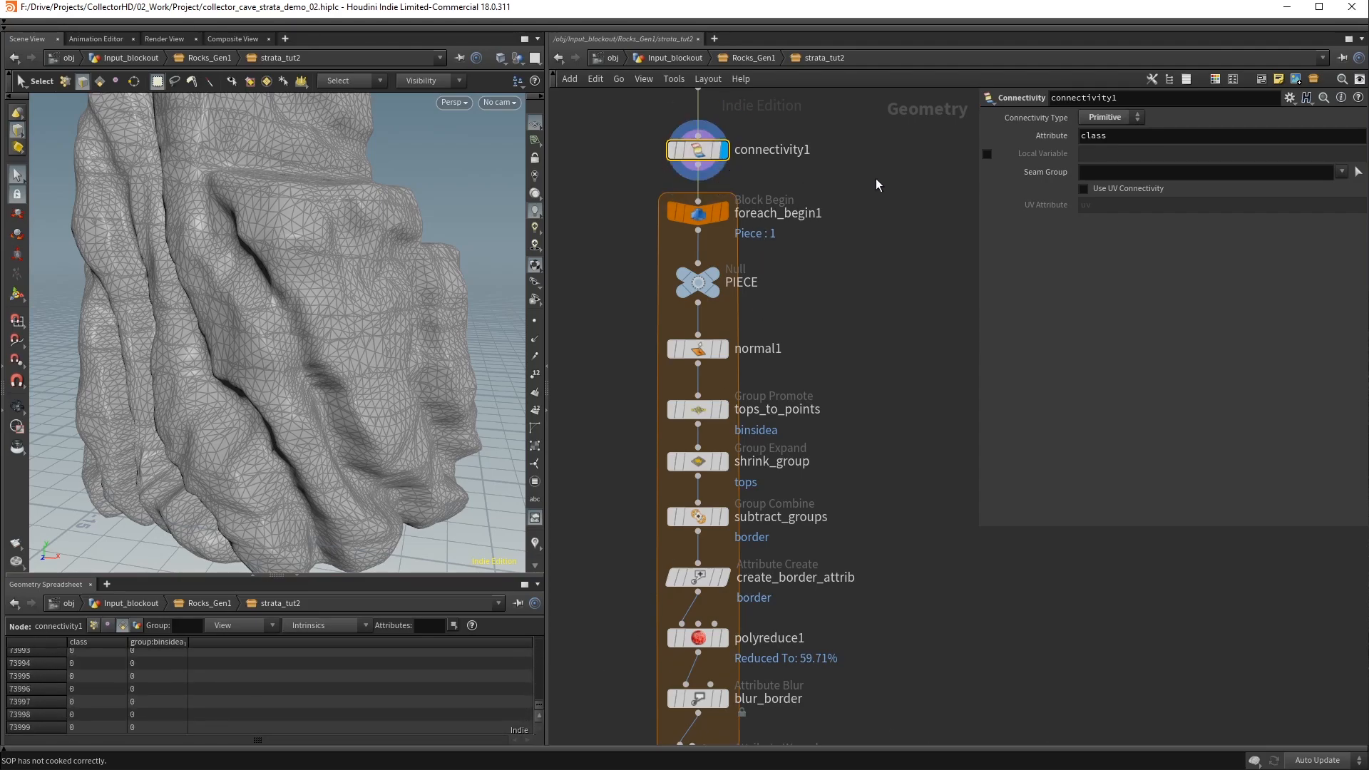
# Complete the first code line of random_displace as int class = prim(0,"class",0); with foreach_end1 displayed
pyautogui.scroll(-10, 743, 436)
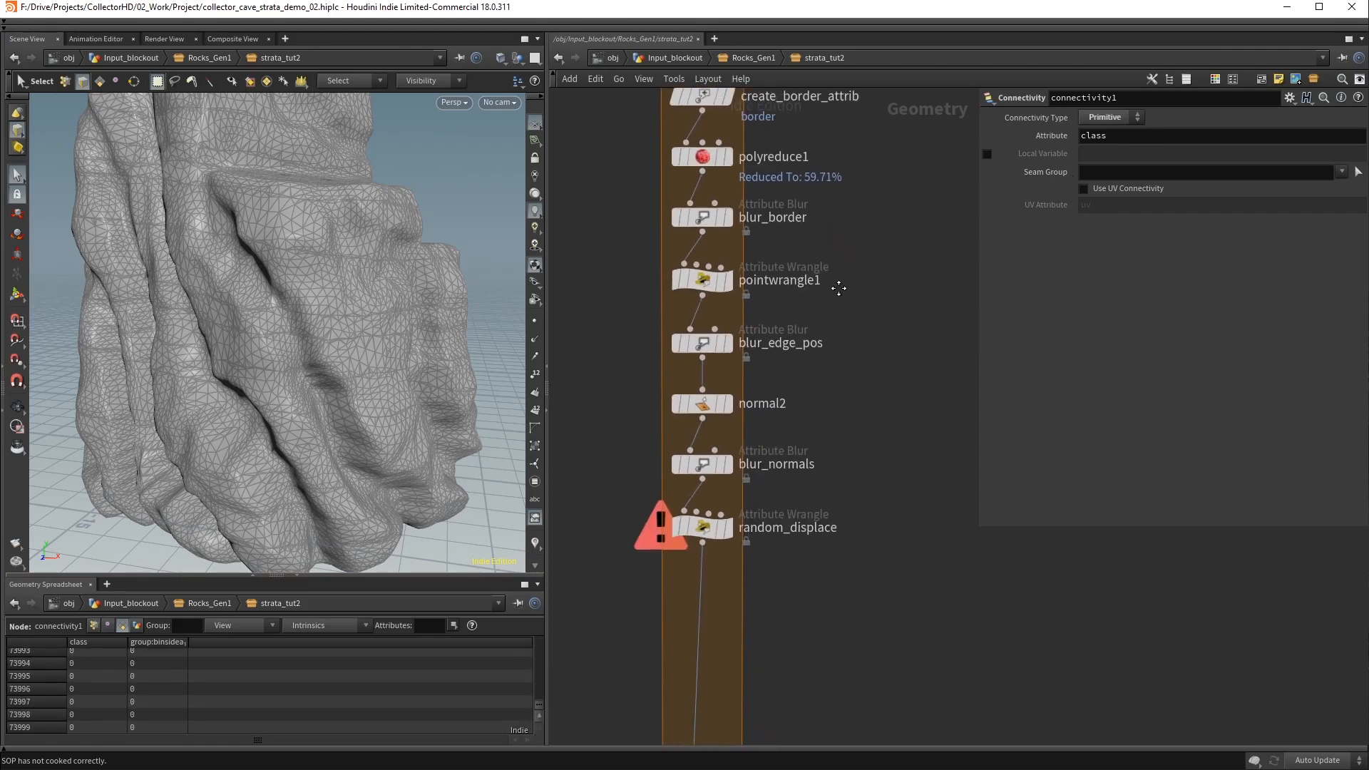
pyautogui.click(733, 531)
pyautogui.scroll(-6, 817, 315)
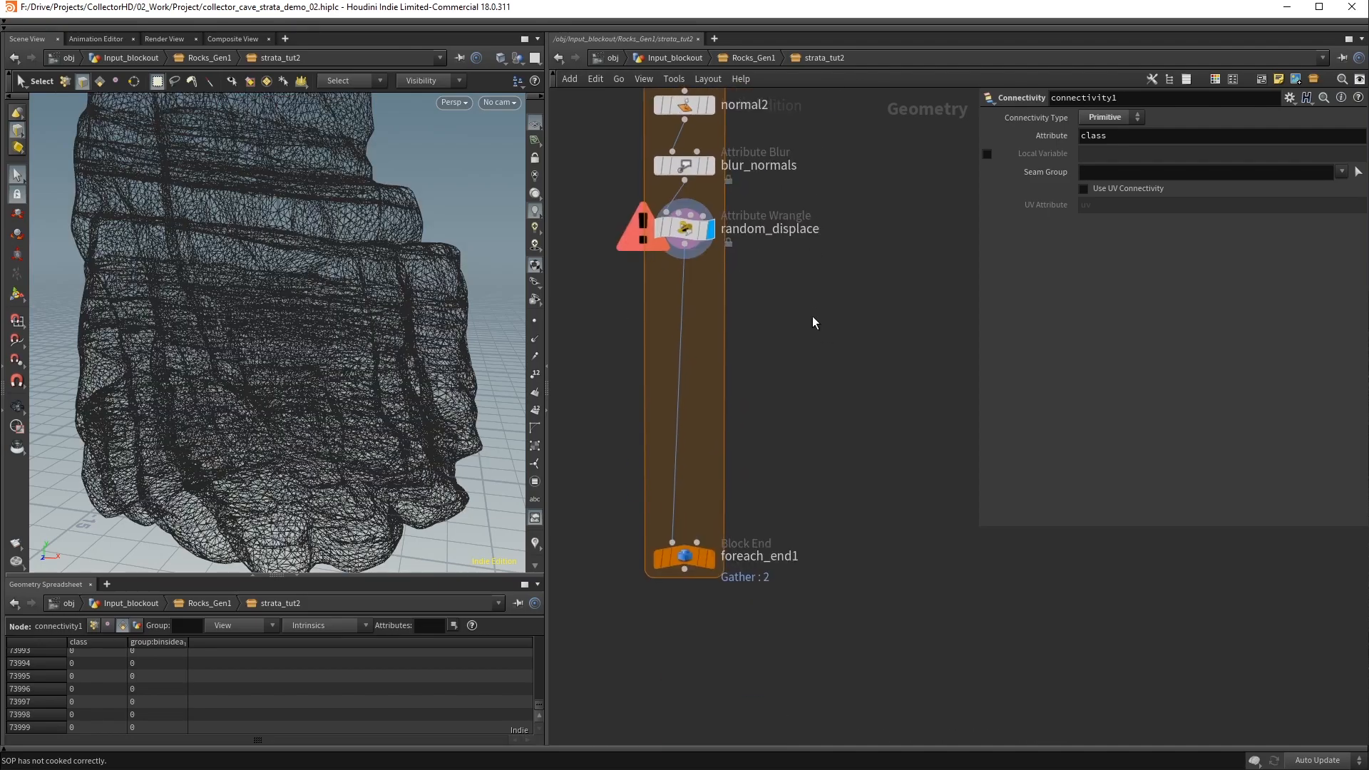
pyautogui.click(693, 211)
pyautogui.click(1111, 211)
pyautogui.write('prim(0')
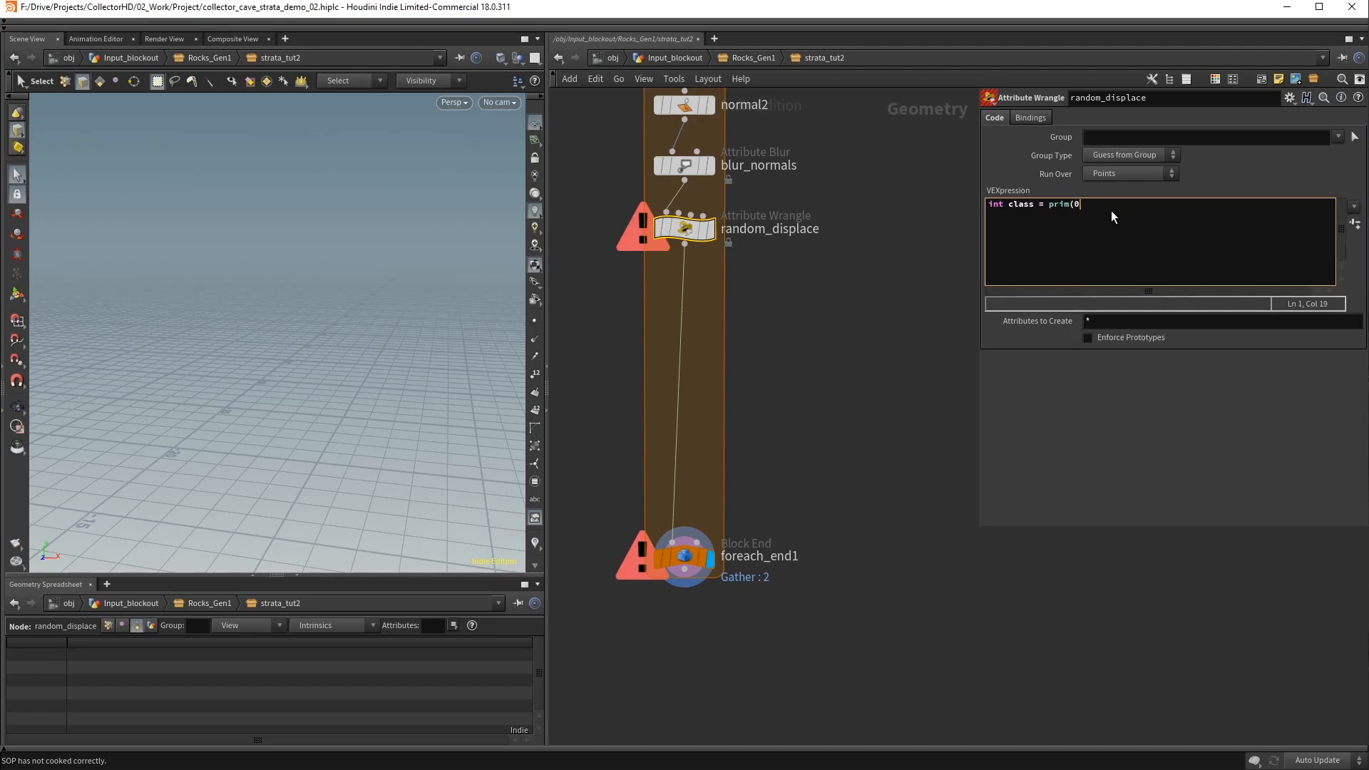
pyautogui.write(',"class",0);')
pyautogui.press('Return')
pyautogui.click(916, 296)
# Add the code lines float r = random(class + chi("Seed")); and r = fit01(r,-0.5,0.5); to random_displace
pyautogui.click(1043, 218)
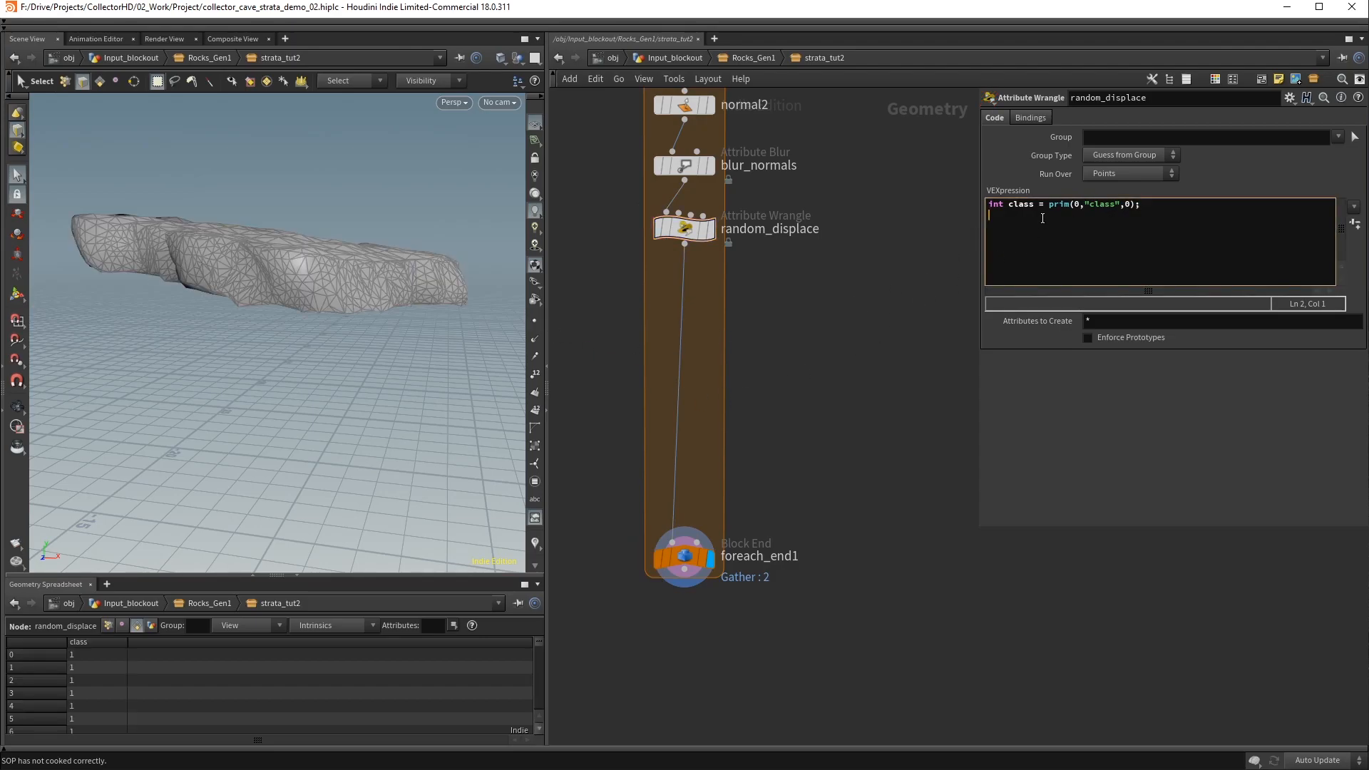
pyautogui.write('float r = random(class + chi("Seed"));')
pyautogui.press('Return')
pyautogui.write('r = fit01(r')
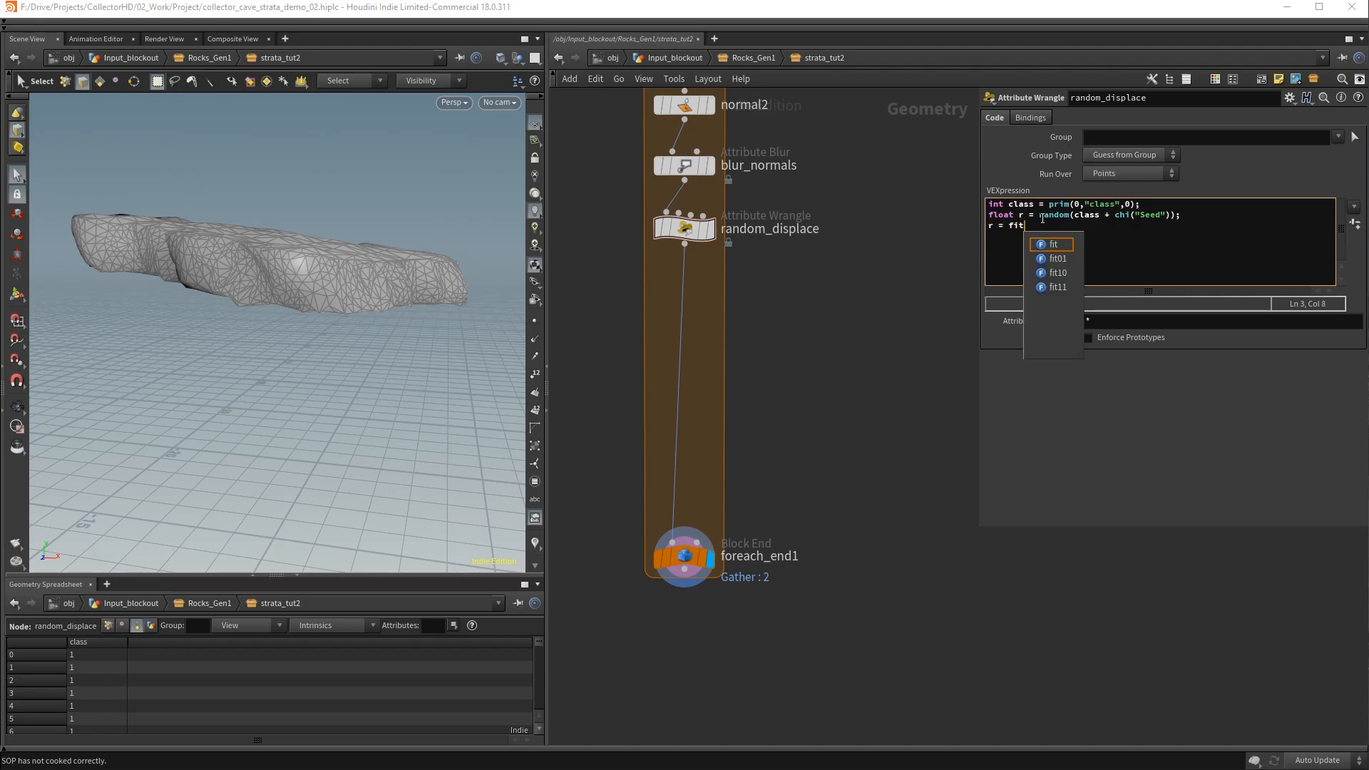
pyautogui.write(',-')
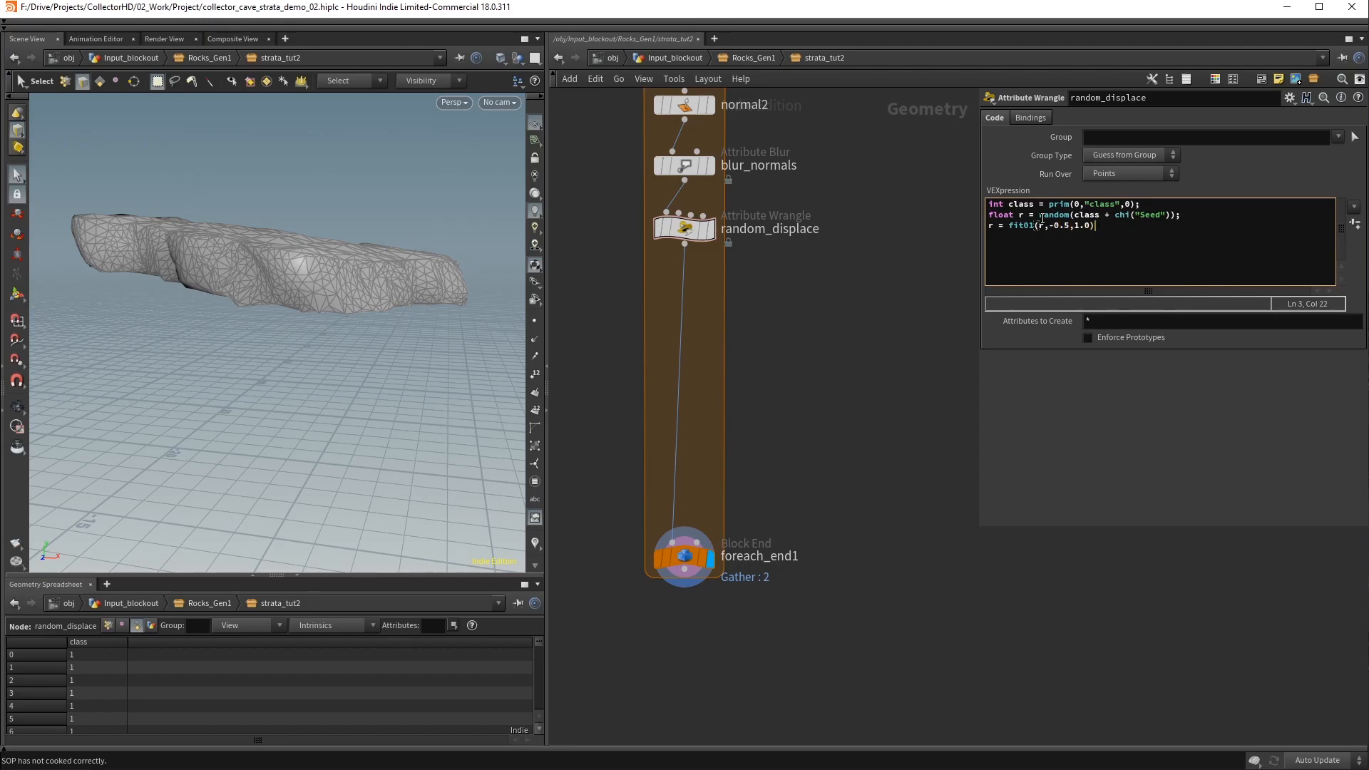
pyautogui.write('0.5,0.5);')
# Add the line @P += @N * r * chf("Scalemax"); and create the Scalemax and Seed parameters on random_displace
pyautogui.press('Return')
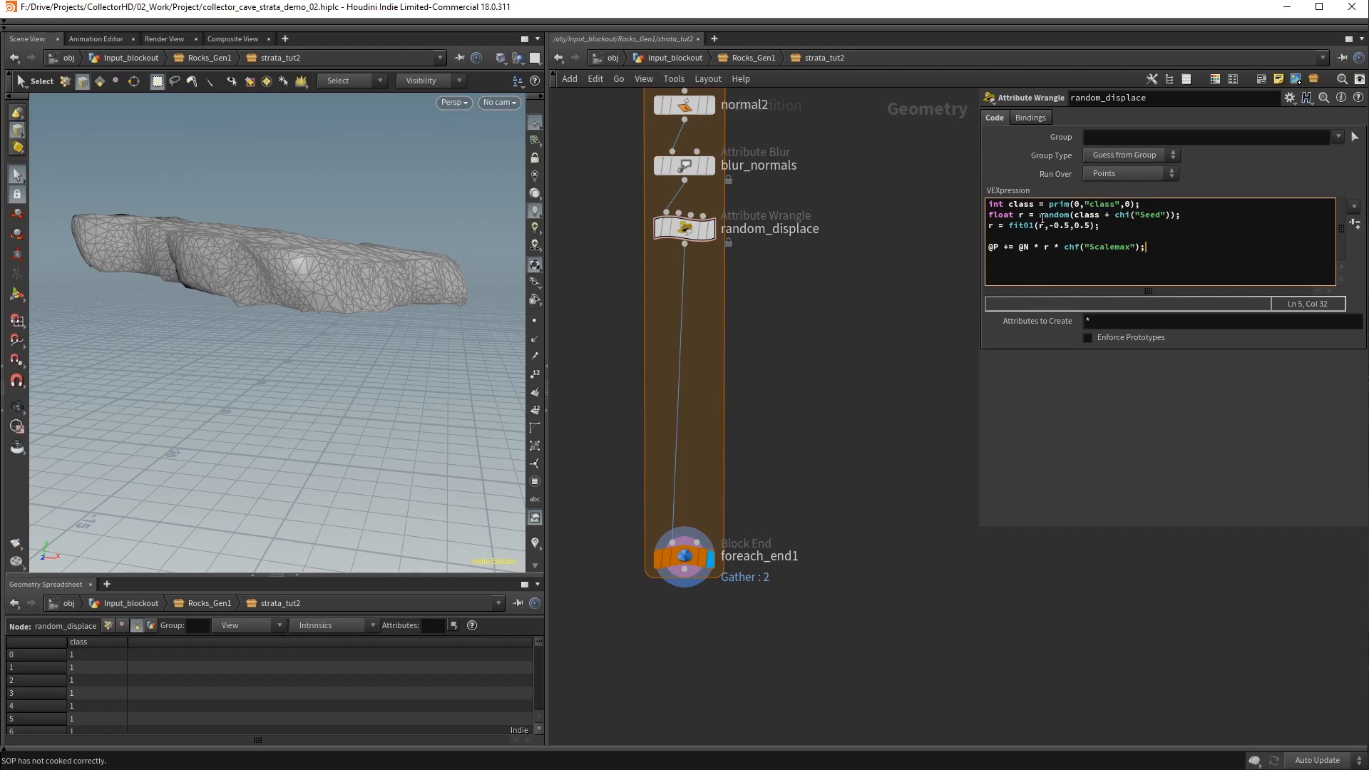
pyautogui.click(1355, 223)
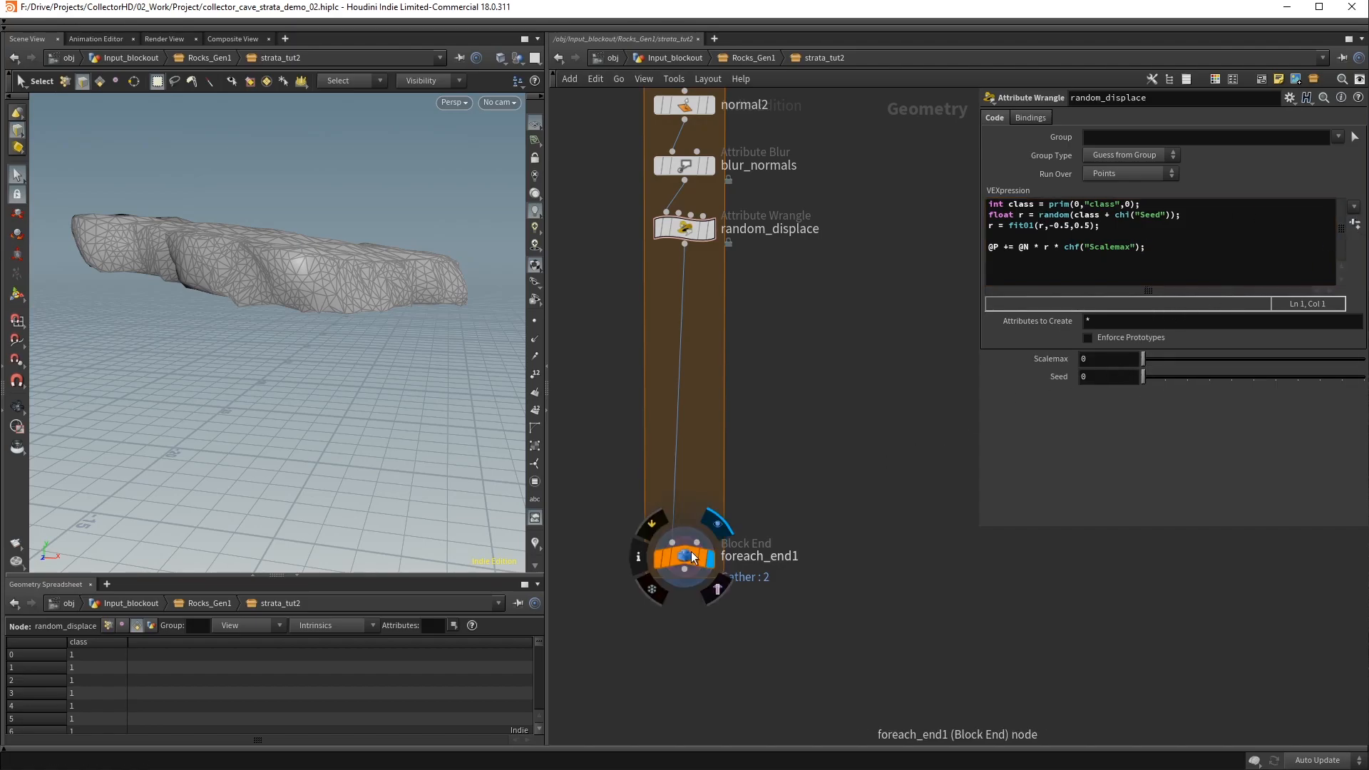
pyautogui.moveTo(1184, 361); pyautogui.dragTo(1126, 373)
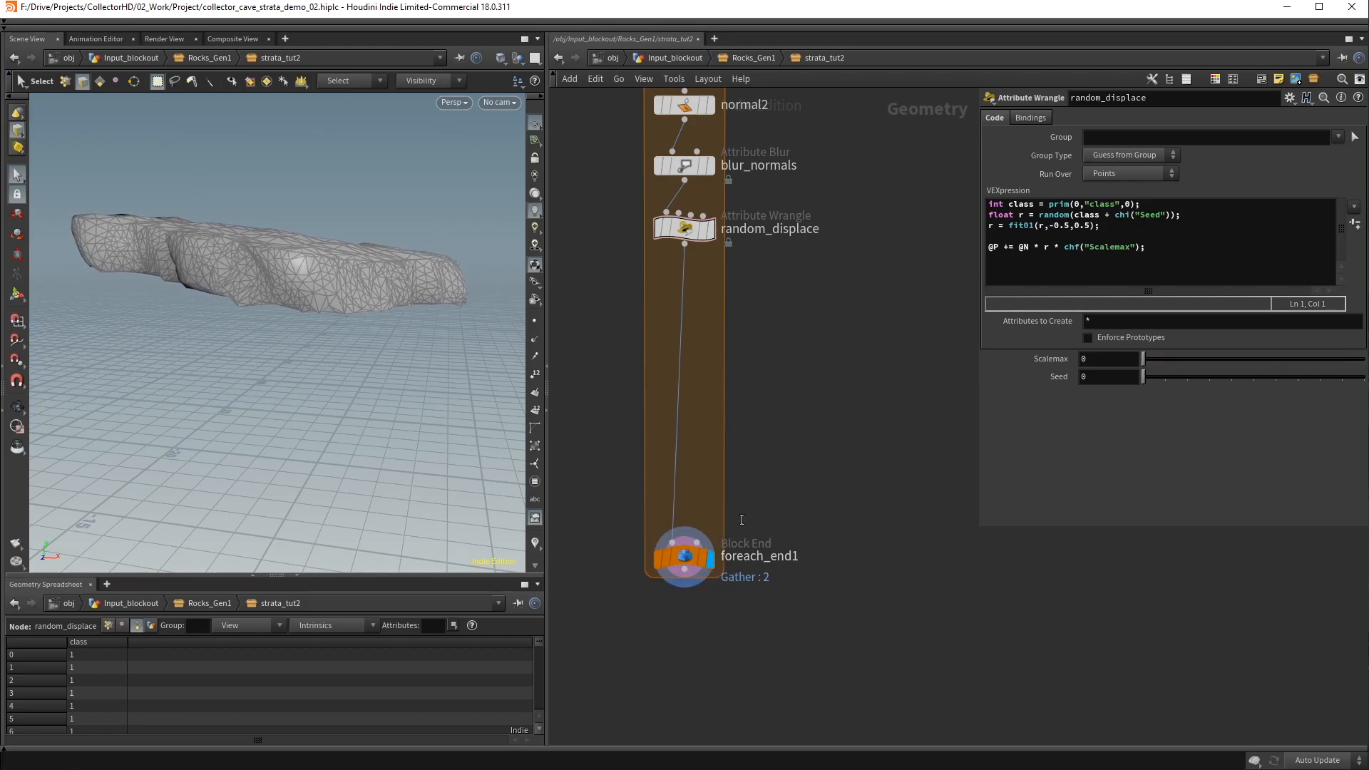
# Turn off Single Pass on foreach_end1 and raise Scalemax on random_displace to offset all the strata pieces
pyautogui.click(687, 558)
pyautogui.click(992, 264)
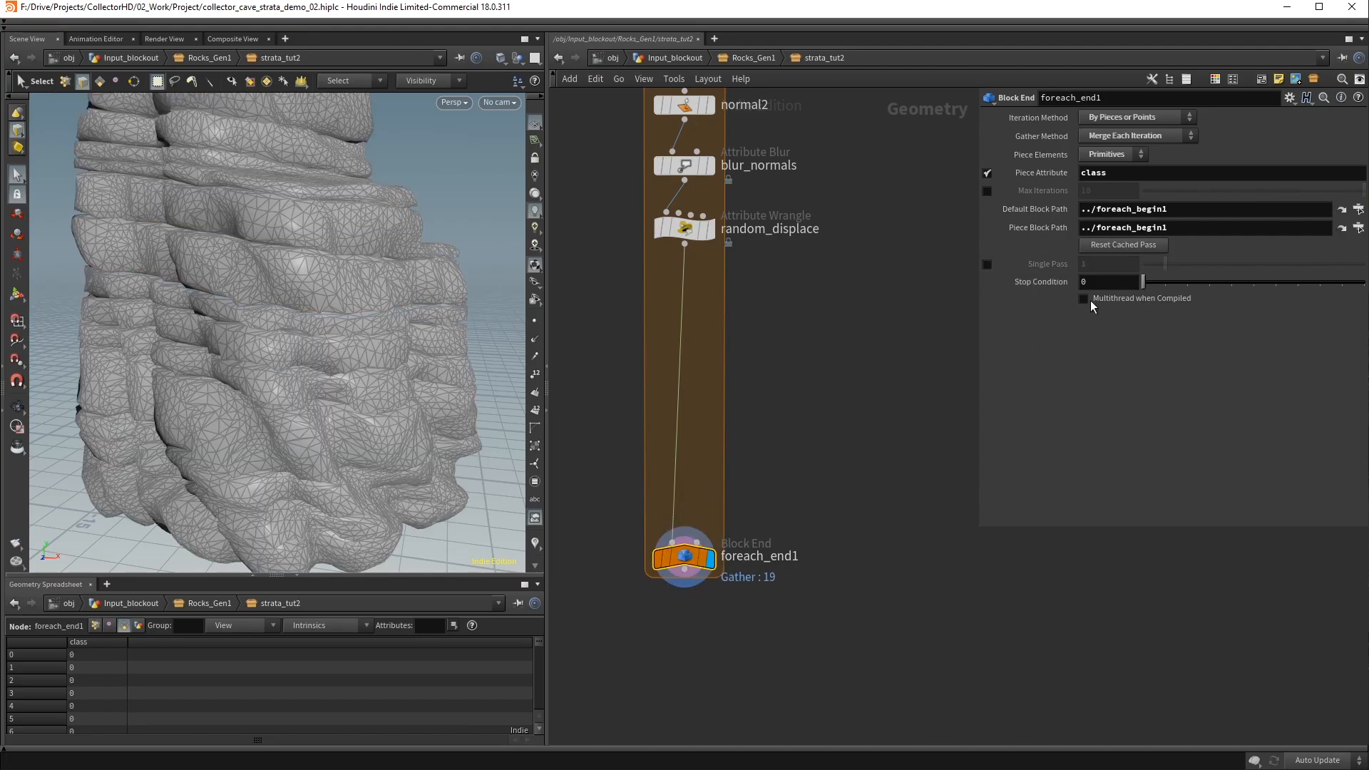
pyautogui.click(685, 228)
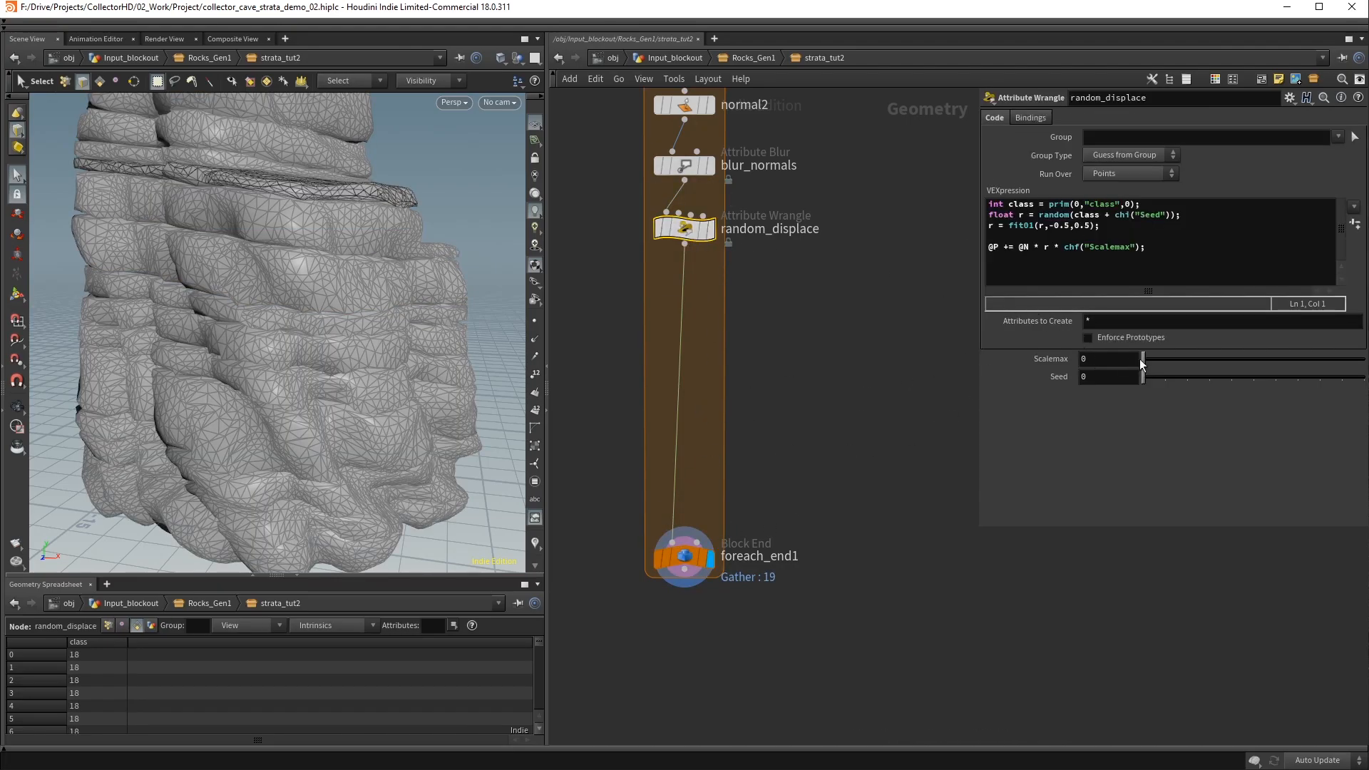
pyautogui.moveTo(1151, 361); pyautogui.dragTo(1296, 367)
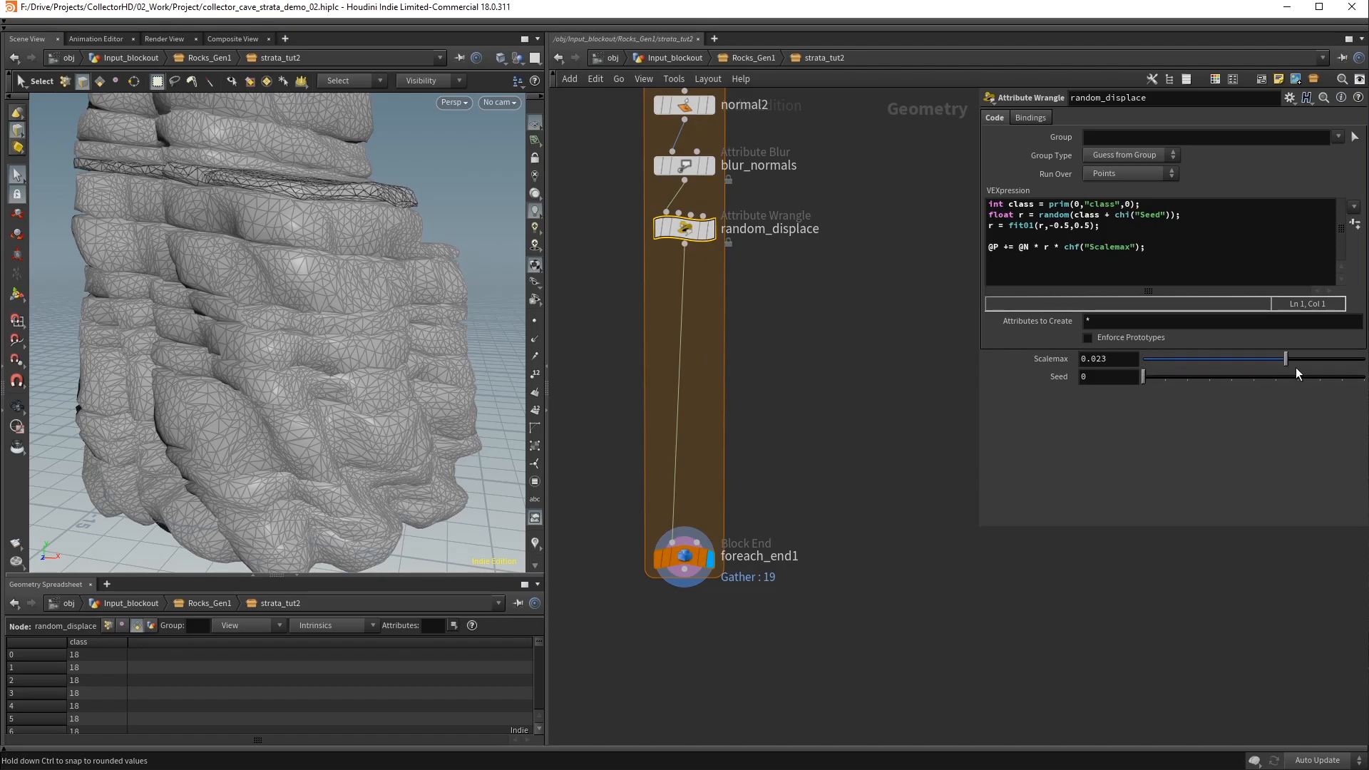
# Raise Scalemax on random_displace to 1
pyautogui.press('Escape')
pyautogui.moveTo(346, 221); pyautogui.dragTo(309, 302)
pyautogui.press('s')
pyautogui.moveTo(1340, 359); pyautogui.dragTo(1365, 359)
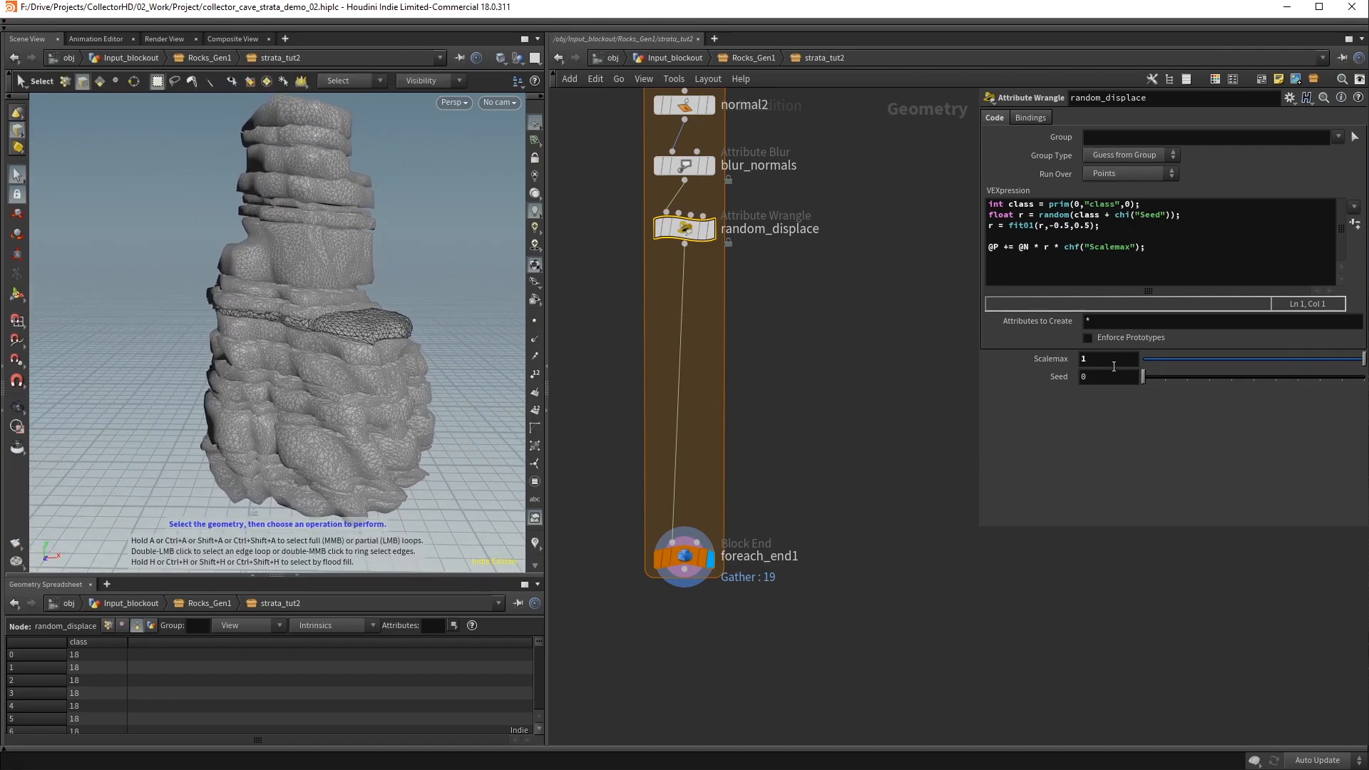
# Add the condition if(r<0.0) with @N.y = 0; above the displacement line in random_displace and save the scene
pyautogui.press('Escape')
pyautogui.moveTo(379, 292); pyautogui.dragTo(319, 266)
pyautogui.moveTo(313, 252); pyautogui.dragTo(636, 232, button='right')
pyautogui.moveTo(330, 239); pyautogui.dragTo(371, 222)
pyautogui.moveTo(363, 370); pyautogui.dragTo(391, 167, button='middle')
pyautogui.moveTo(383, 314); pyautogui.dragTo(352, 296)
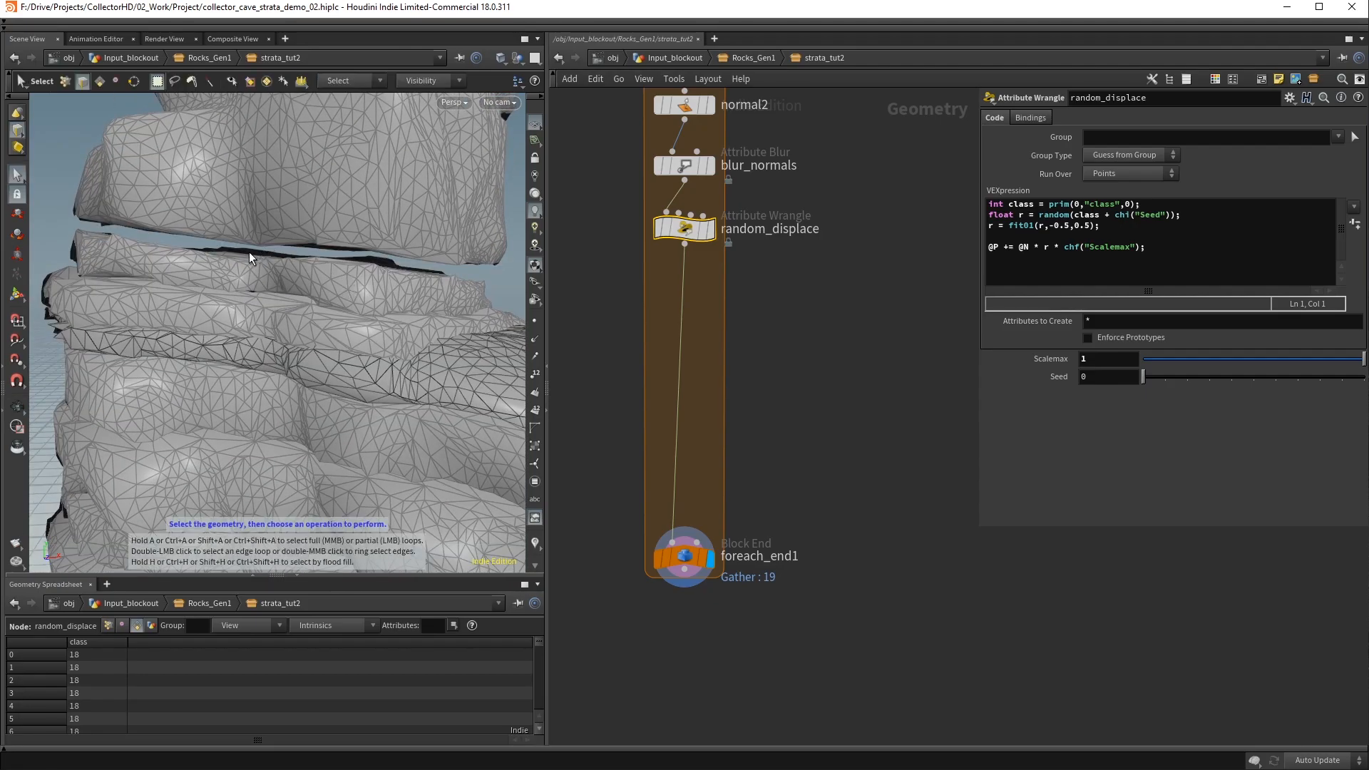
pyautogui.moveTo(434, 295); pyautogui.dragTo(453, 333, button='middle')
pyautogui.click(1184, 224)
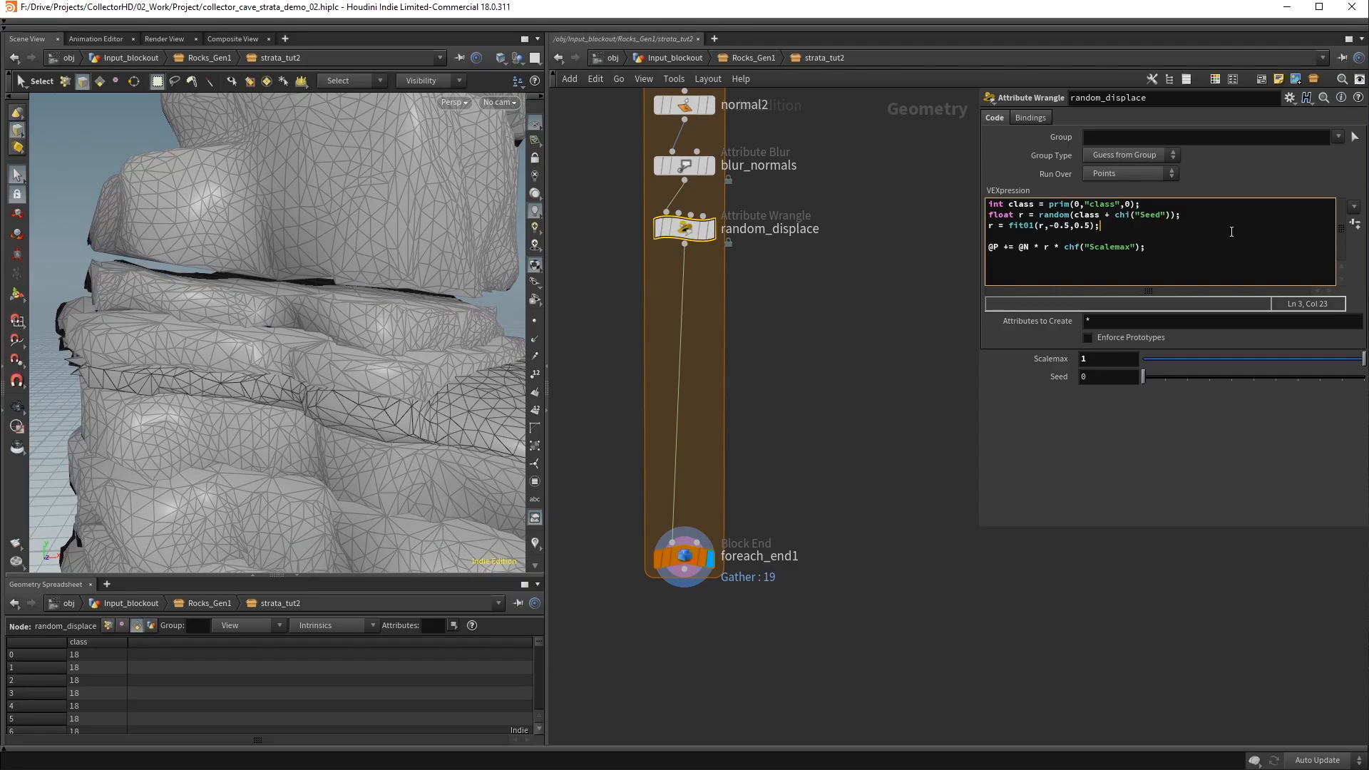
pyautogui.press('Return')
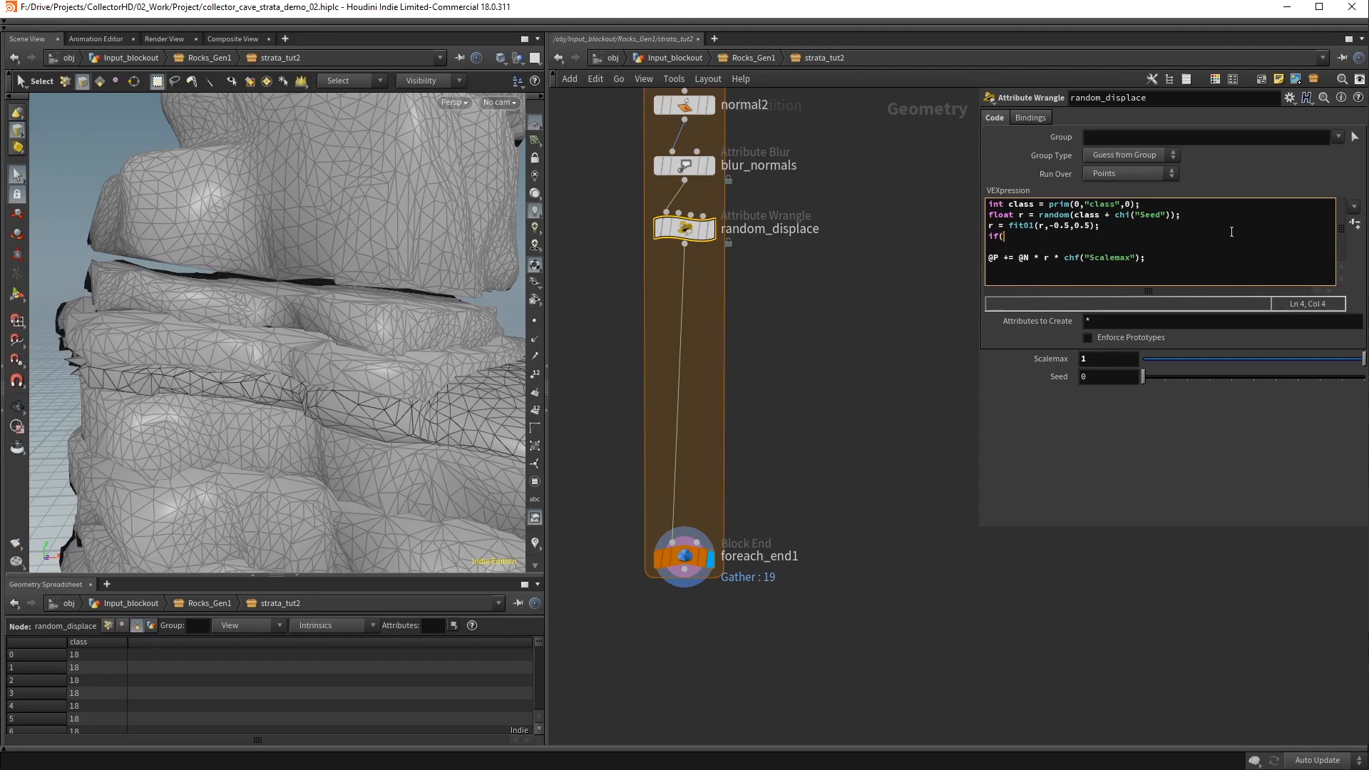
pyautogui.write('if(r')
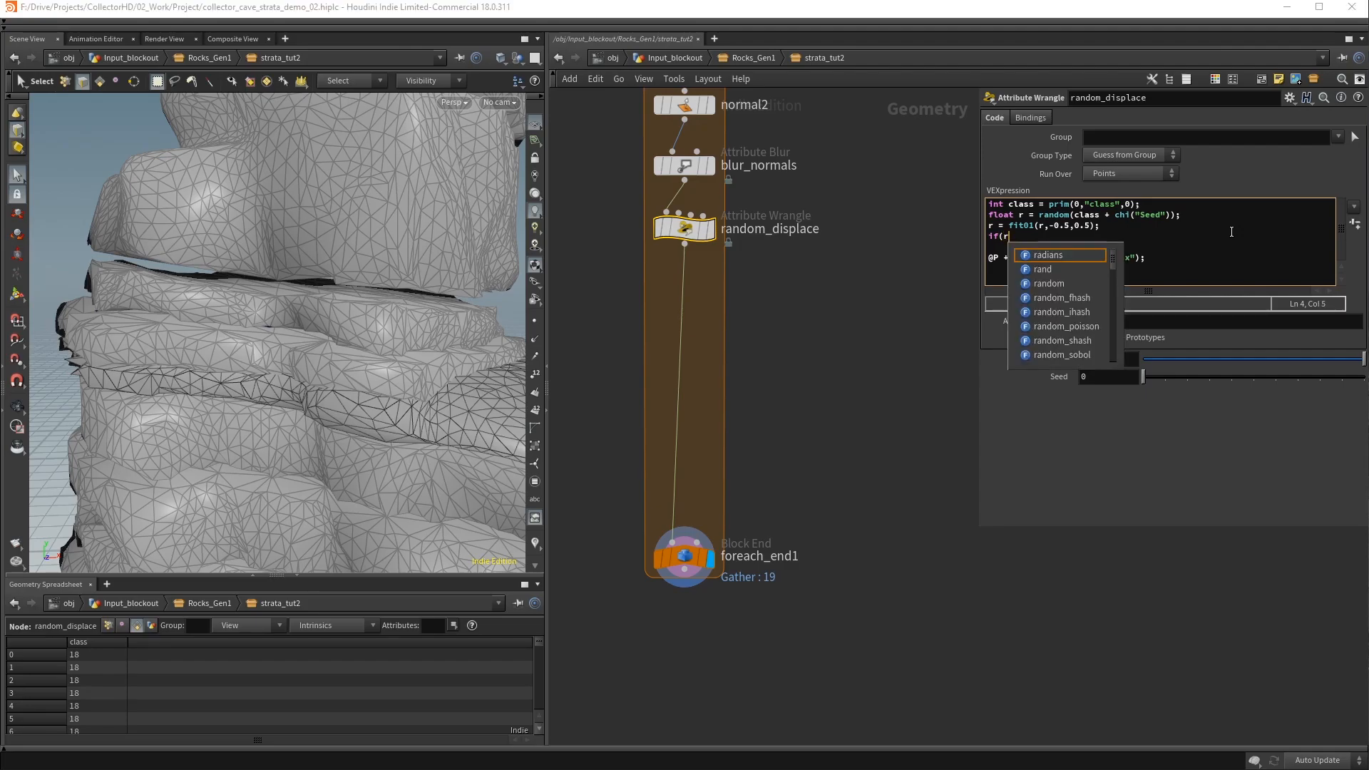
pyautogui.write('<0.0)')
pyautogui.press('Return')
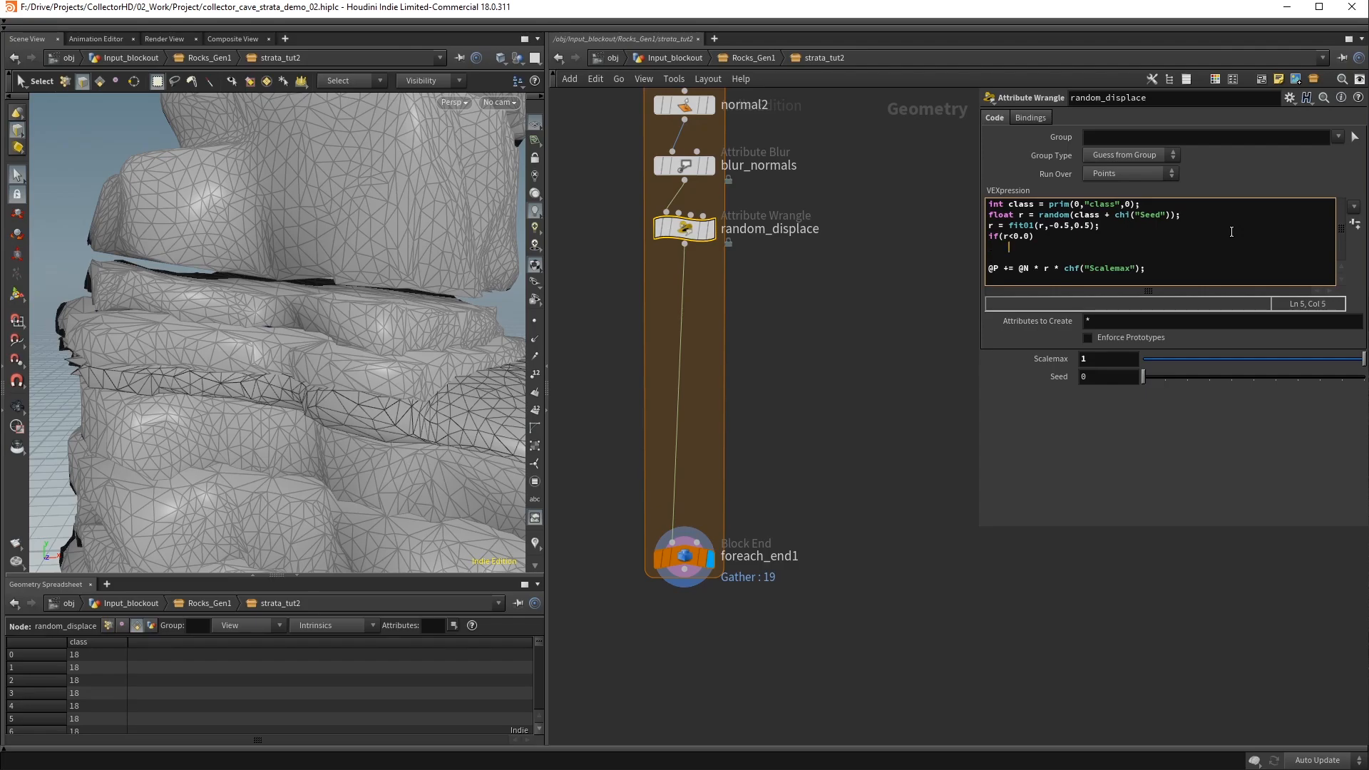
pyautogui.write('@N.y = 0;')
pyautogui.hotkey('ctrl', 's')
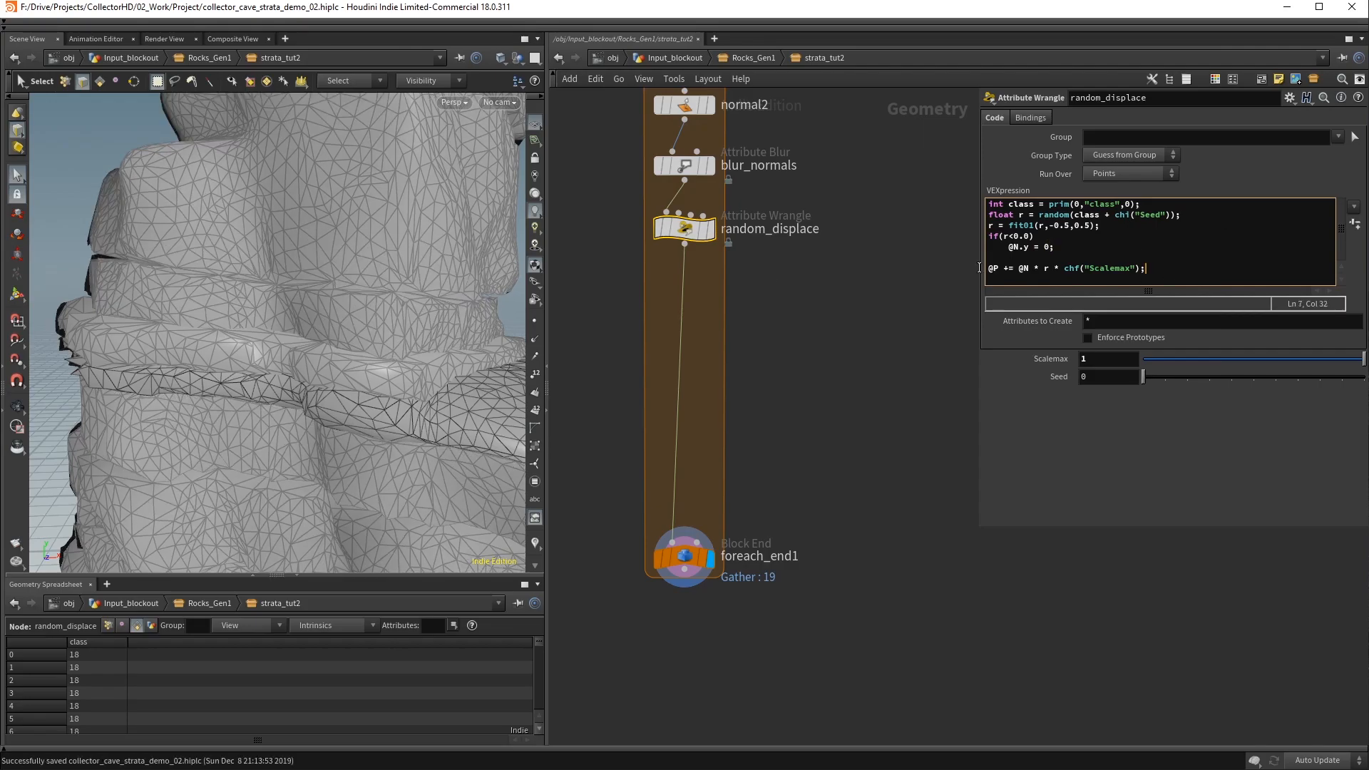
# Add an else branch with @N.y *= 0.3; beneath the @N.y = 0; line in random_displace
pyautogui.moveTo(290, 299); pyautogui.dragTo(400, 305)
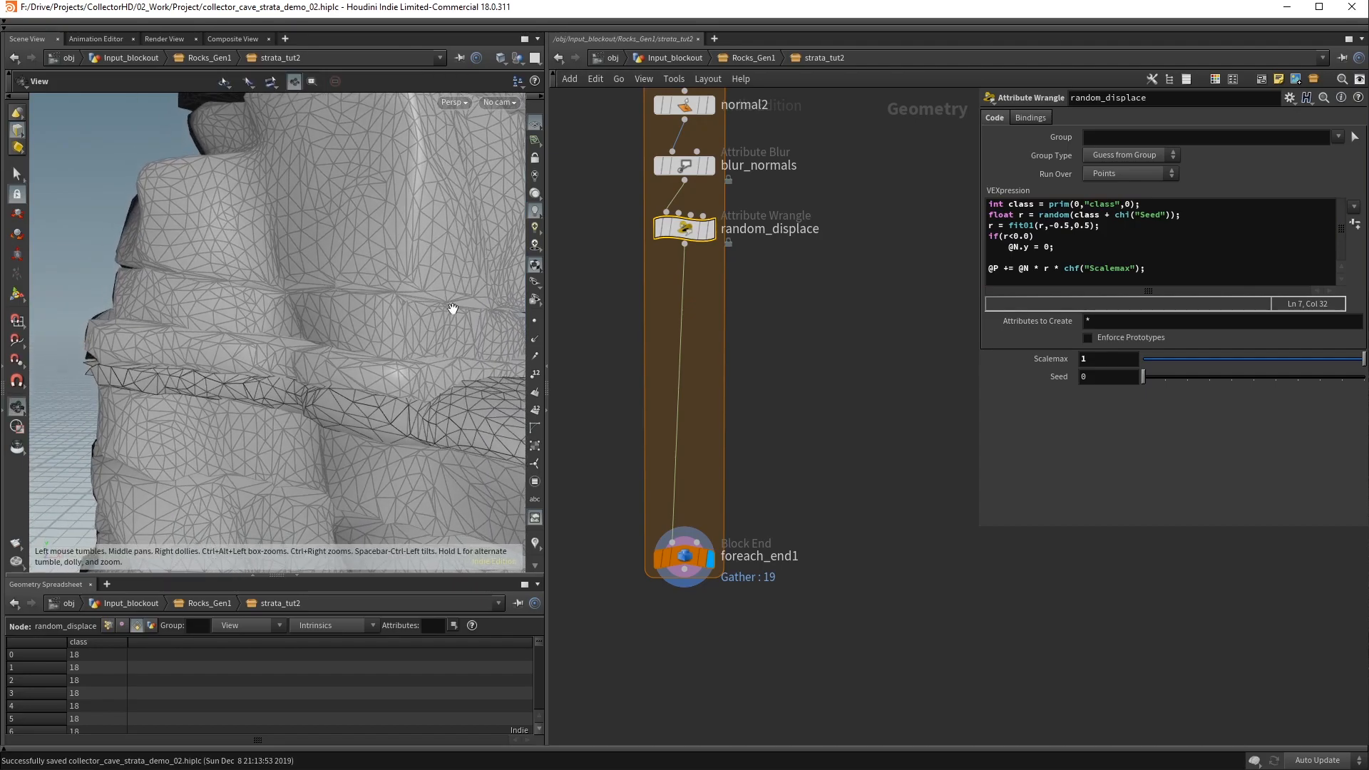
pyautogui.click(1080, 248)
pyautogui.press('Return')
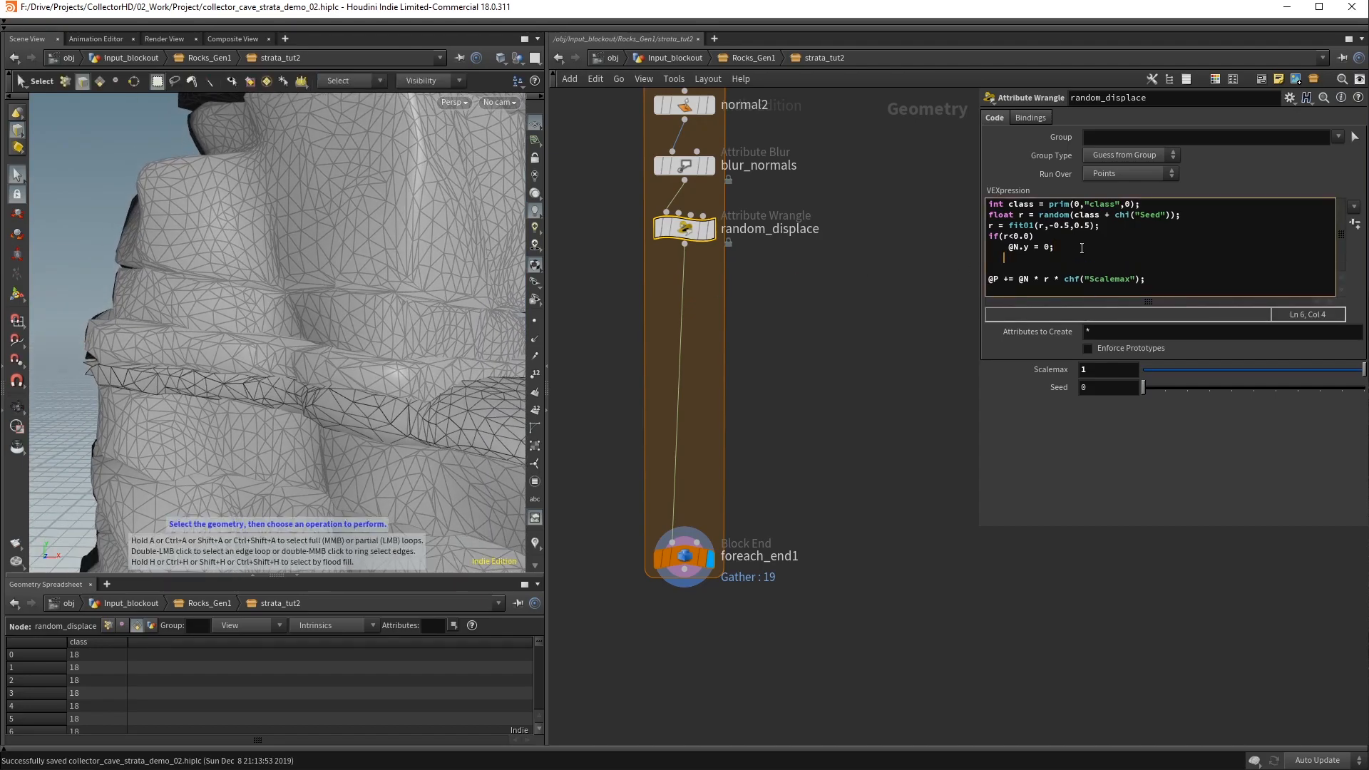
pyautogui.write('else')
pyautogui.press('Return')
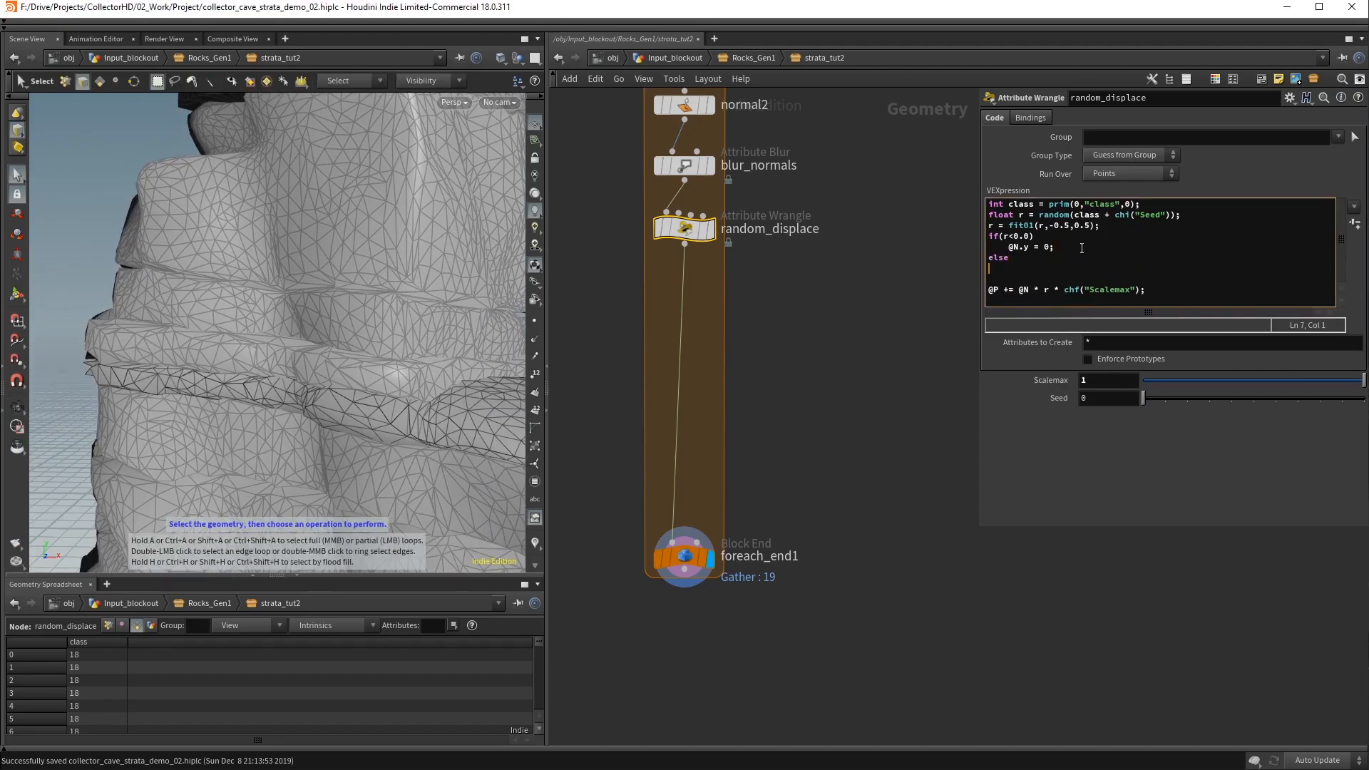
pyautogui.write('@N.y *= 0.3;')
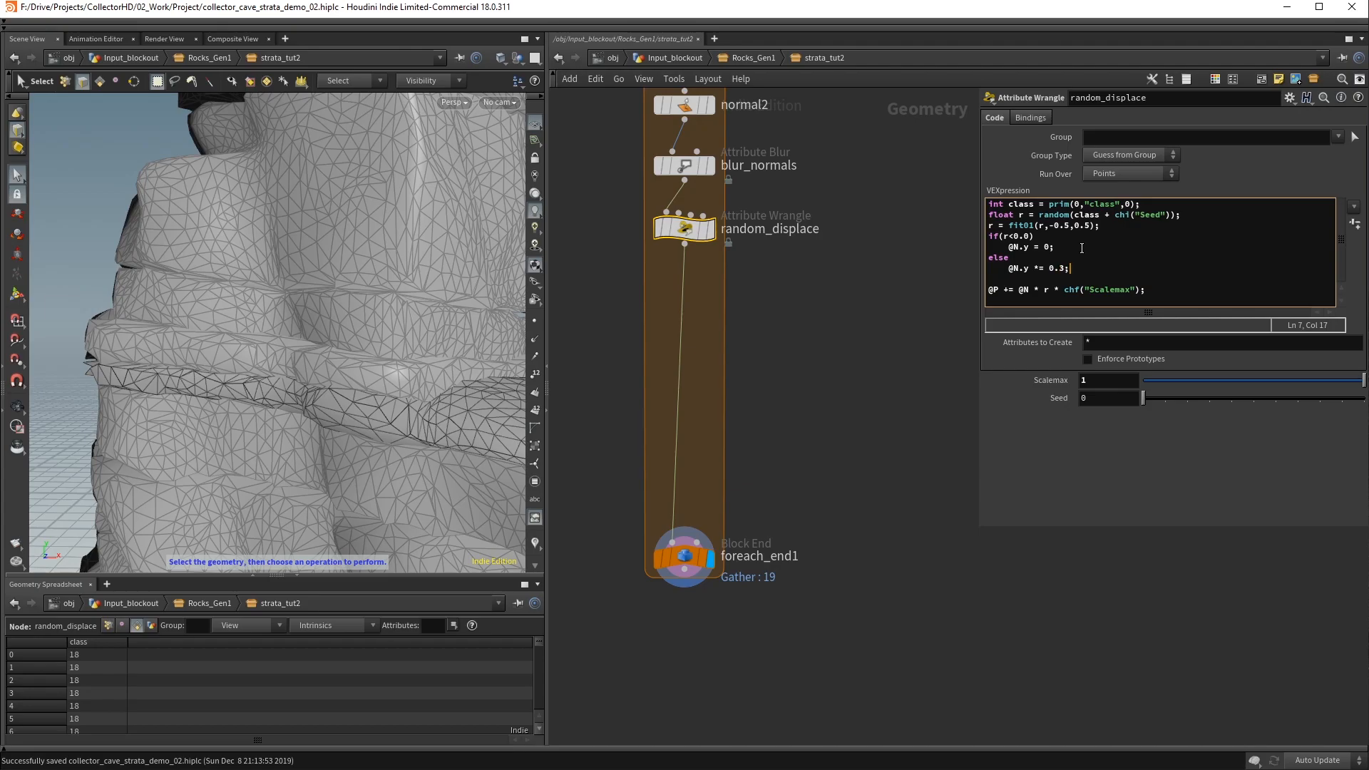
pyautogui.click(844, 357)
# Turn off the wireframe overlay on the displaced rock and check the geometry info of foreach_end1
pyautogui.keyDown('alt'); pyautogui.moveTo(277, 182); pyautogui.dragTo(290, 274); pyautogui.keyUp('alt')
pyautogui.keyDown('alt'); pyautogui.moveTo(290, 274); pyautogui.dragTo(158, 292, button='right'); pyautogui.keyUp('alt')
pyautogui.keyDown('alt'); pyautogui.moveTo(158, 292); pyautogui.dragTo(296, 340); pyautogui.keyUp('alt')
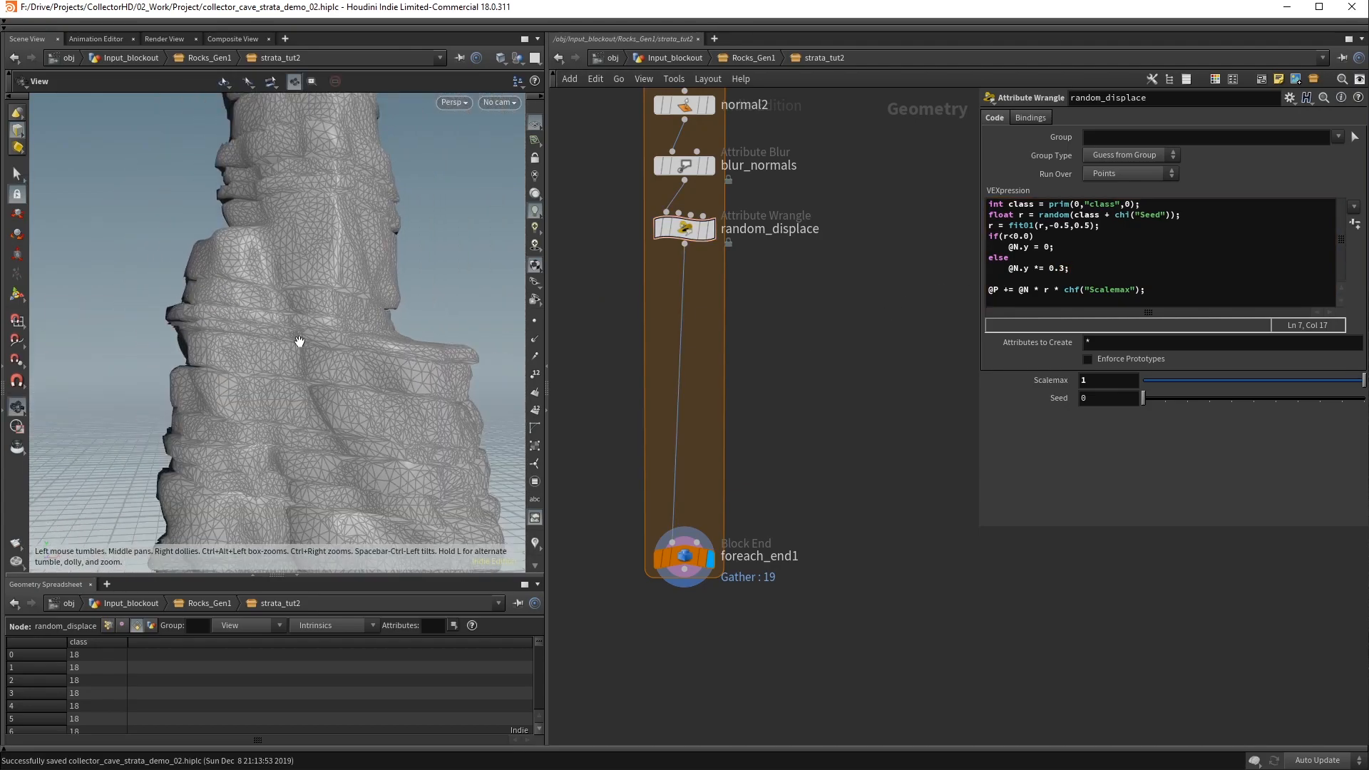
pyautogui.keyDown('alt'); pyautogui.moveTo(296, 340); pyautogui.dragTo(224, 290, button='right'); pyautogui.keyUp('alt')
pyautogui.moveTo(224, 291)
pyautogui.keyDown('alt'); pyautogui.mouseDown()
pyautogui.moveTo(306, 303)
pyautogui.moveTo(299, 293)
pyautogui.mouseUp(); pyautogui.keyUp('alt')
pyautogui.hotkey('shift', 'w')
pyautogui.middleClick(682, 586)
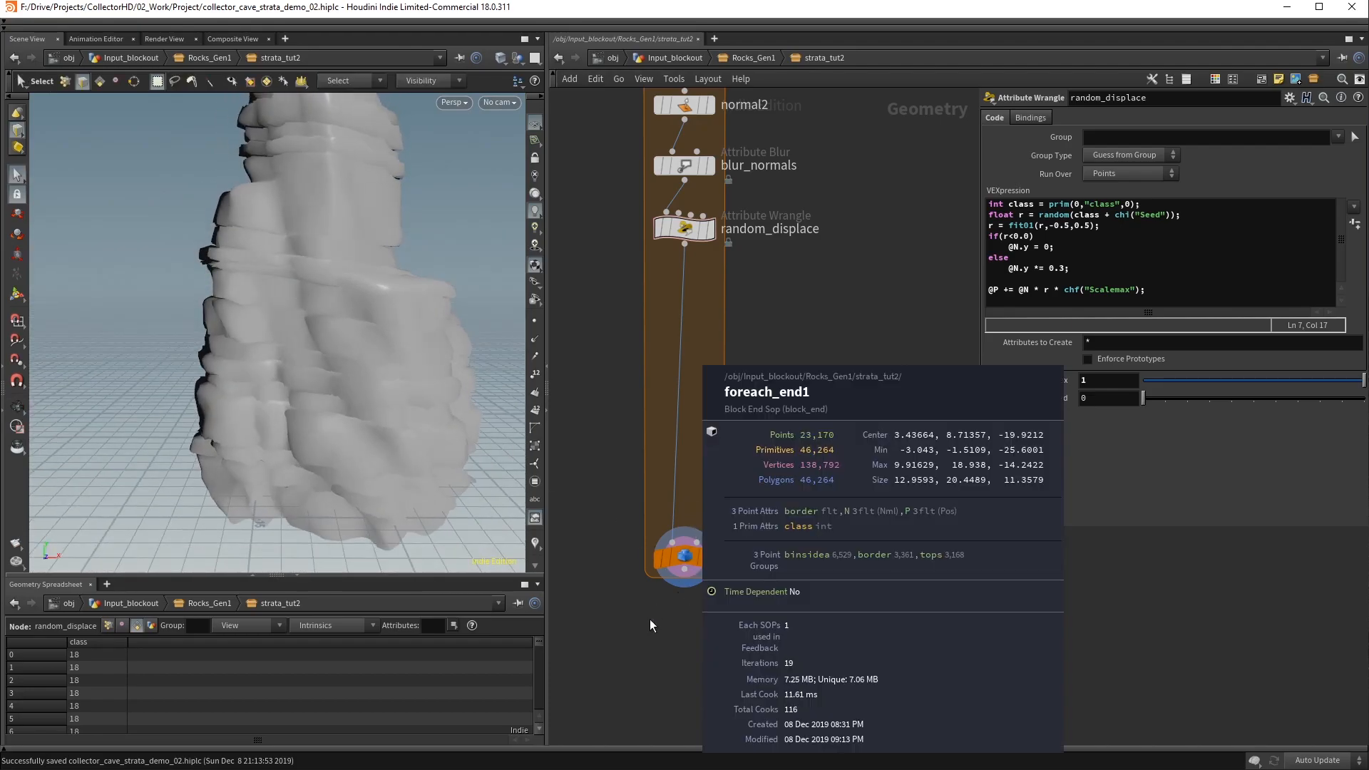
# Place a Normal node below foreach_end1
pyautogui.moveTo(685, 634); pyautogui.dragTo(687, 583, button='middle')
pyautogui.press('Tab')
pyautogui.write('normal')
pyautogui.press('Return')
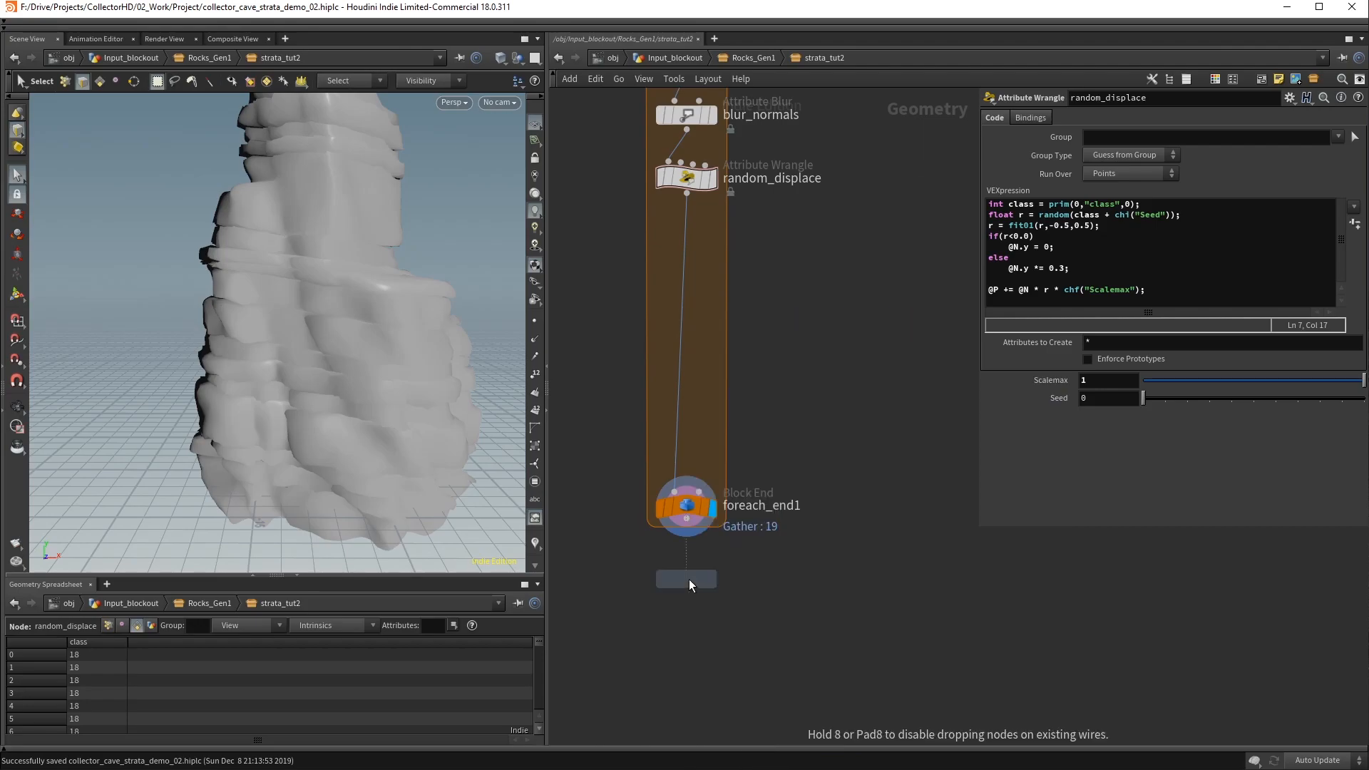
pyautogui.click(697, 597)
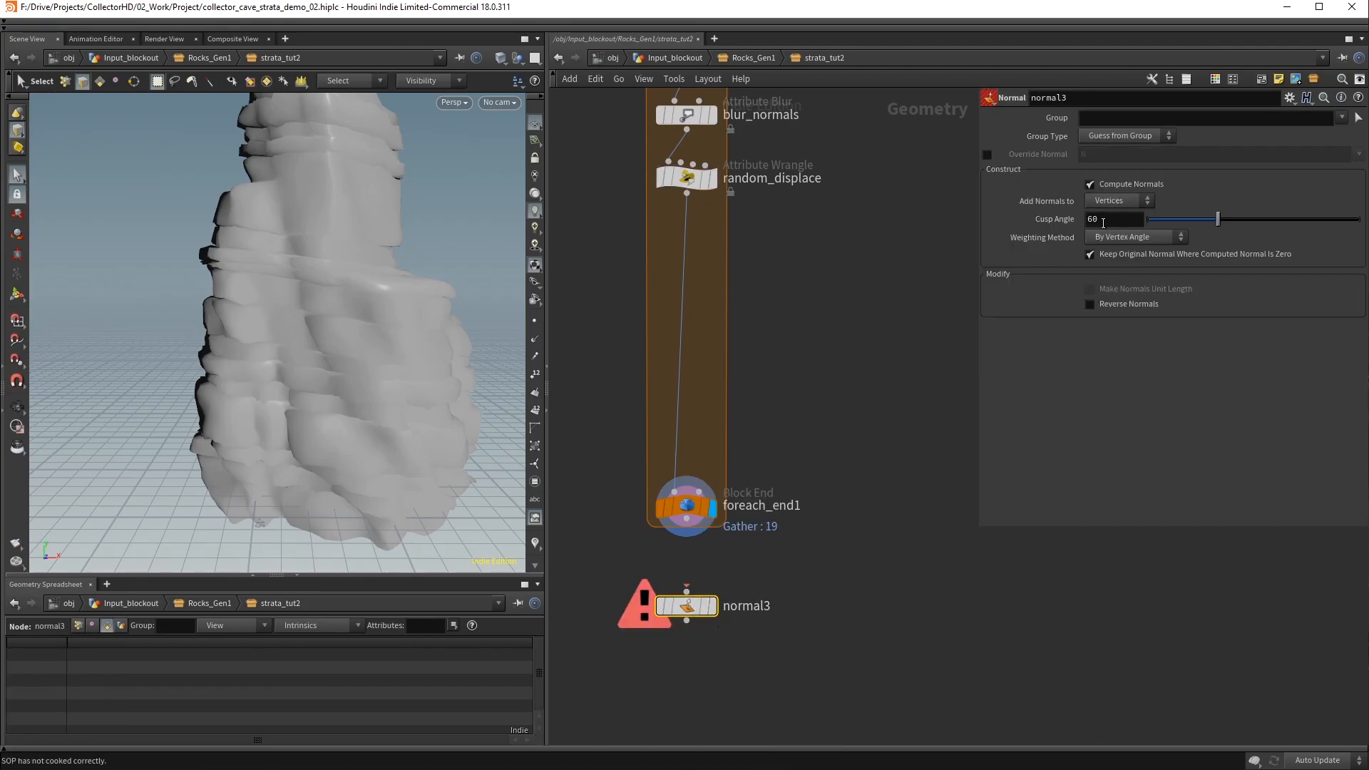
# Set normal3 to By Face Area weighting with a 36.1 cusp angle, and display it wired to the output of foreach_end1
pyautogui.click(1128, 232)
pyautogui.click(1133, 276)
pyautogui.moveTo(1217, 219); pyautogui.dragTo(1190, 219)
pyautogui.moveTo(686, 520); pyautogui.dragTo(686, 592)
pyautogui.click(712, 606)
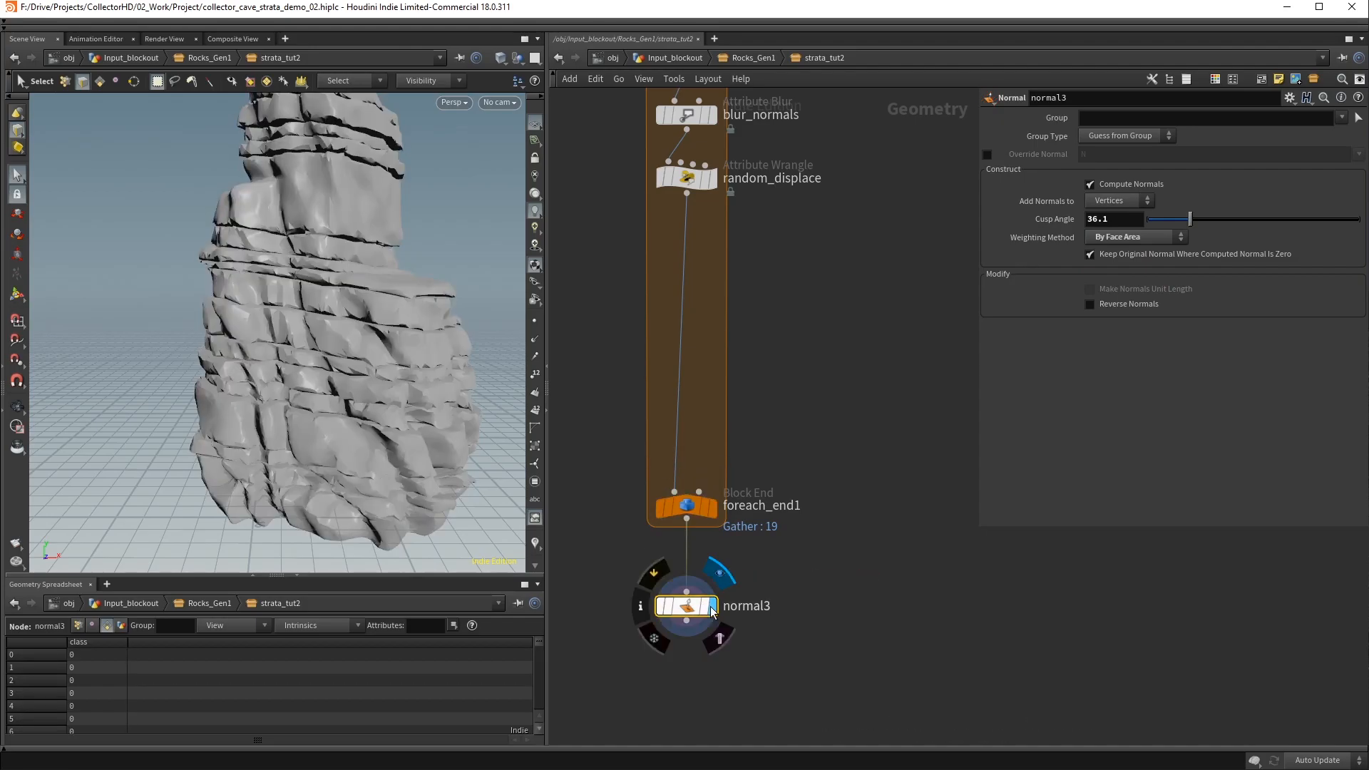
# Try 10 blurring iterations on blur_edge_pos
pyautogui.keyDown('alt'); pyautogui.moveTo(425, 428); pyautogui.dragTo(436, 356); pyautogui.keyUp('alt')
pyautogui.keyDown('alt'); pyautogui.moveTo(436, 357); pyautogui.dragTo(428, 417, button='middle'); pyautogui.keyUp('alt')
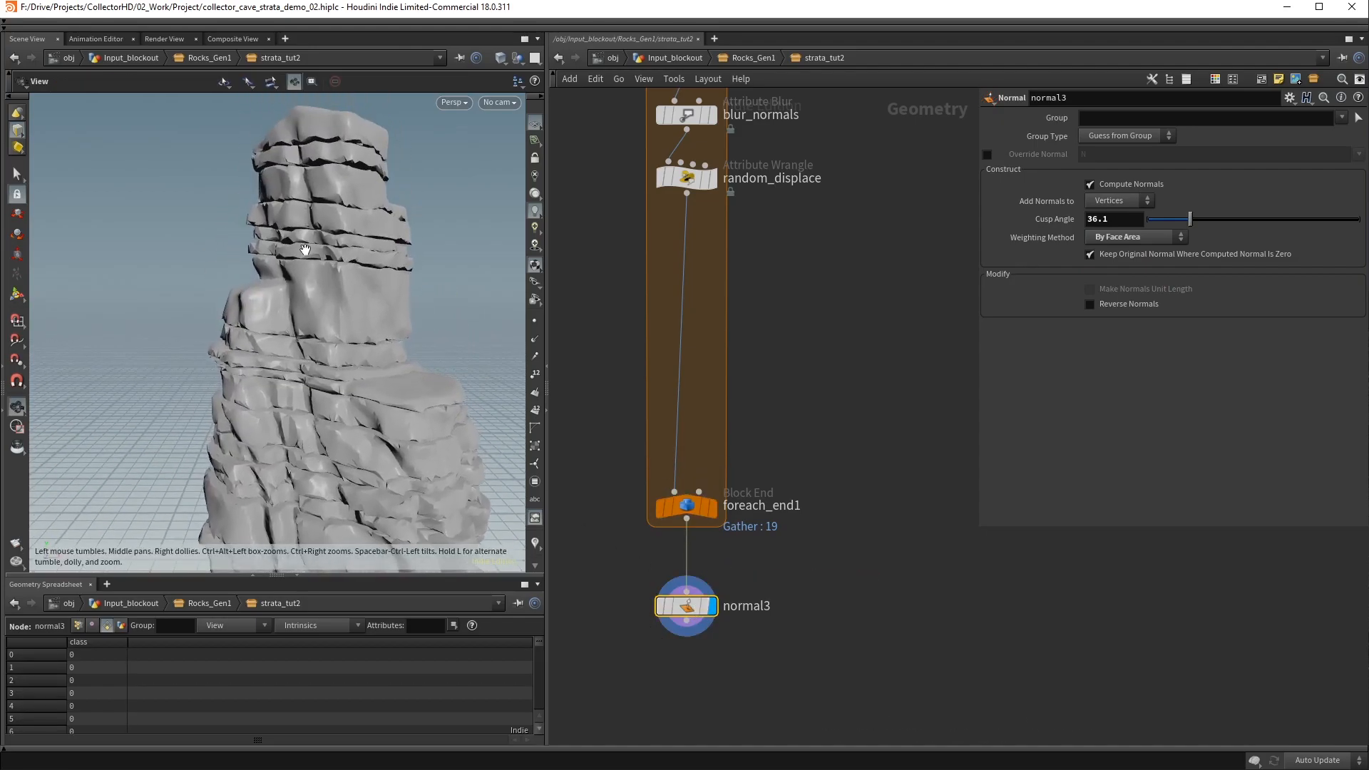
pyautogui.keyDown('alt'); pyautogui.moveTo(325, 335); pyautogui.dragTo(339, 284, button='right'); pyautogui.keyUp('alt')
pyautogui.moveTo(340, 284); pyautogui.dragTo(330, 346)
pyautogui.press('s')
pyautogui.moveTo(860, 114); pyautogui.dragTo(856, 542, button='middle')
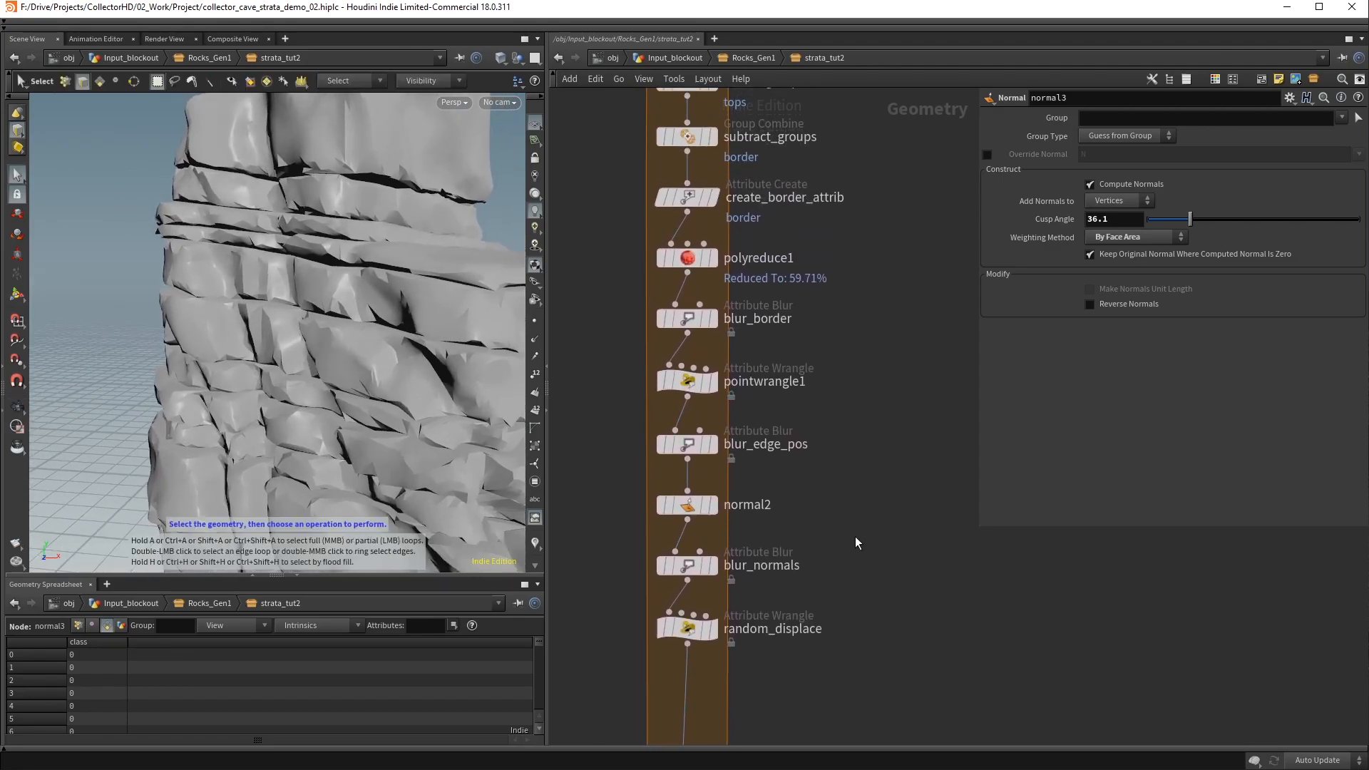
pyautogui.click(695, 447)
pyautogui.click(1116, 175)
pyautogui.write('10')
pyautogui.press('Return')
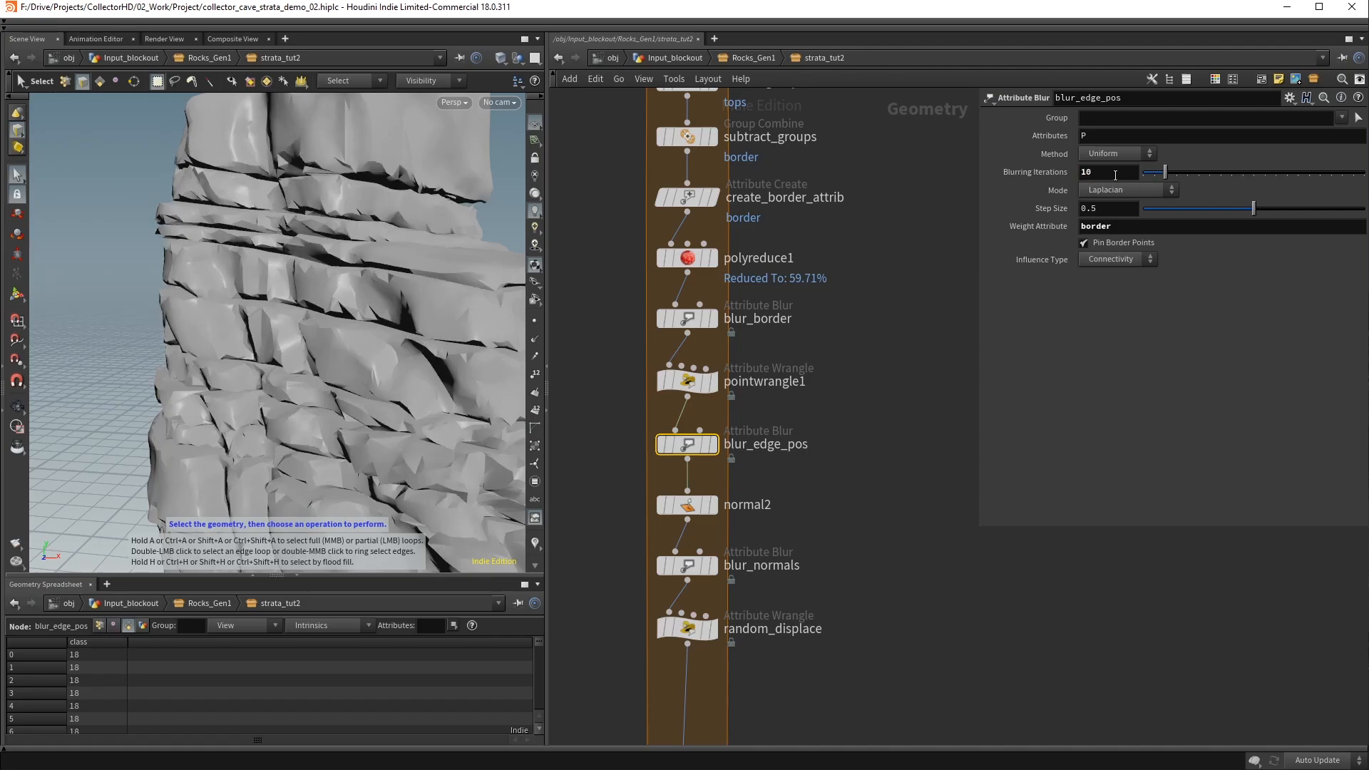
# Set the blurring iterations on blur_edge_pos to 5 and check the whole rock
pyautogui.press('Escape')
pyautogui.moveTo(268, 117); pyautogui.dragTo(279, 207)
pyautogui.click(1087, 173)
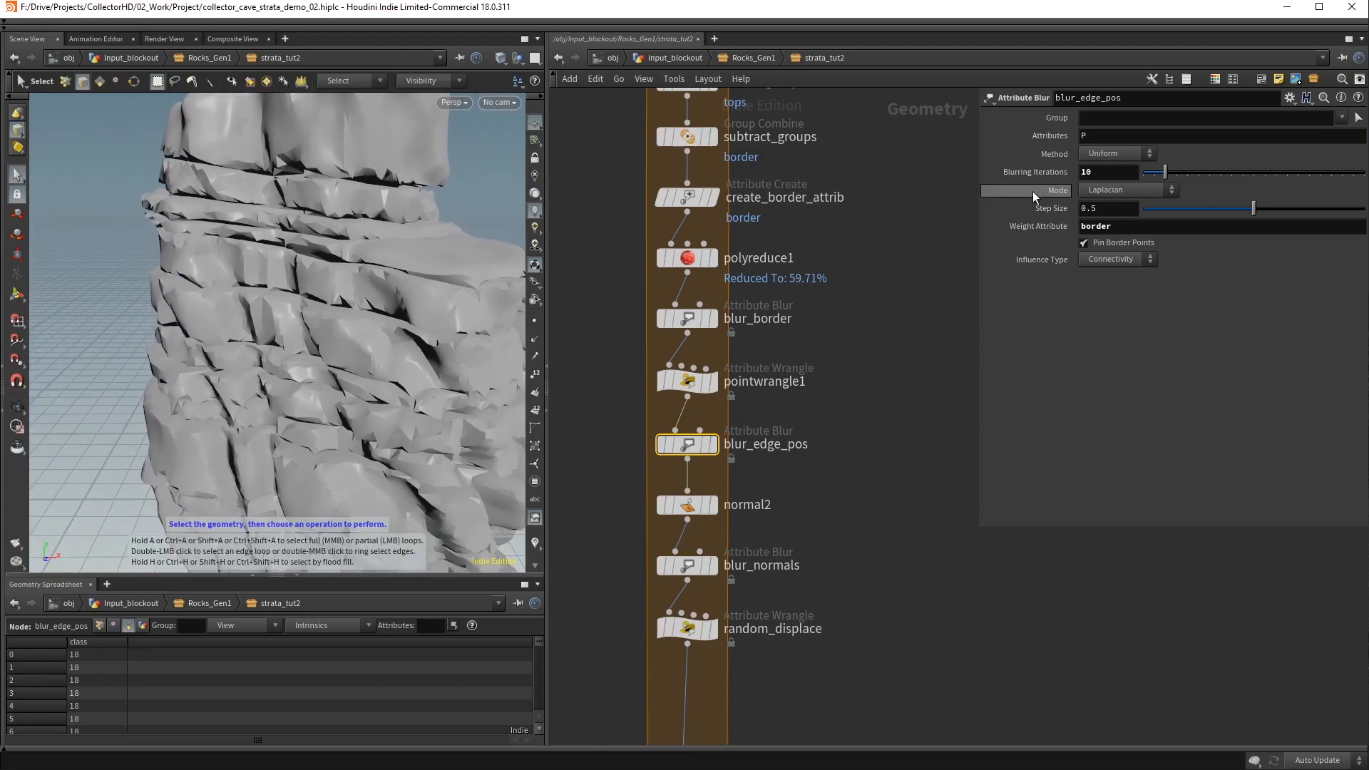
pyautogui.write('5')
pyautogui.press('Return')
pyautogui.press('Escape')
pyautogui.moveTo(428, 328); pyautogui.dragTo(256, 350)
pyautogui.press('s')
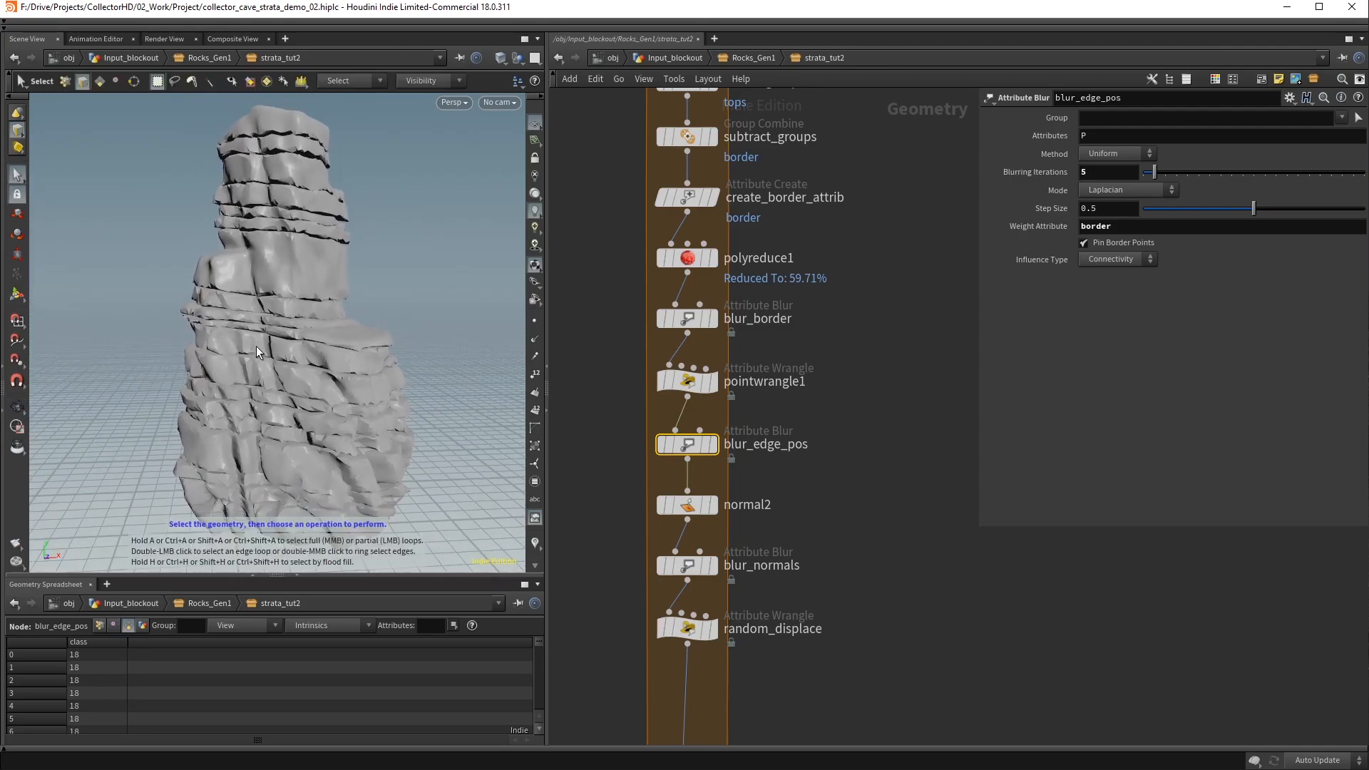
# Place another Normal node inside the for-each loop, below random_displace
pyautogui.click(687, 381)
pyautogui.scroll(-3, 888, 502)
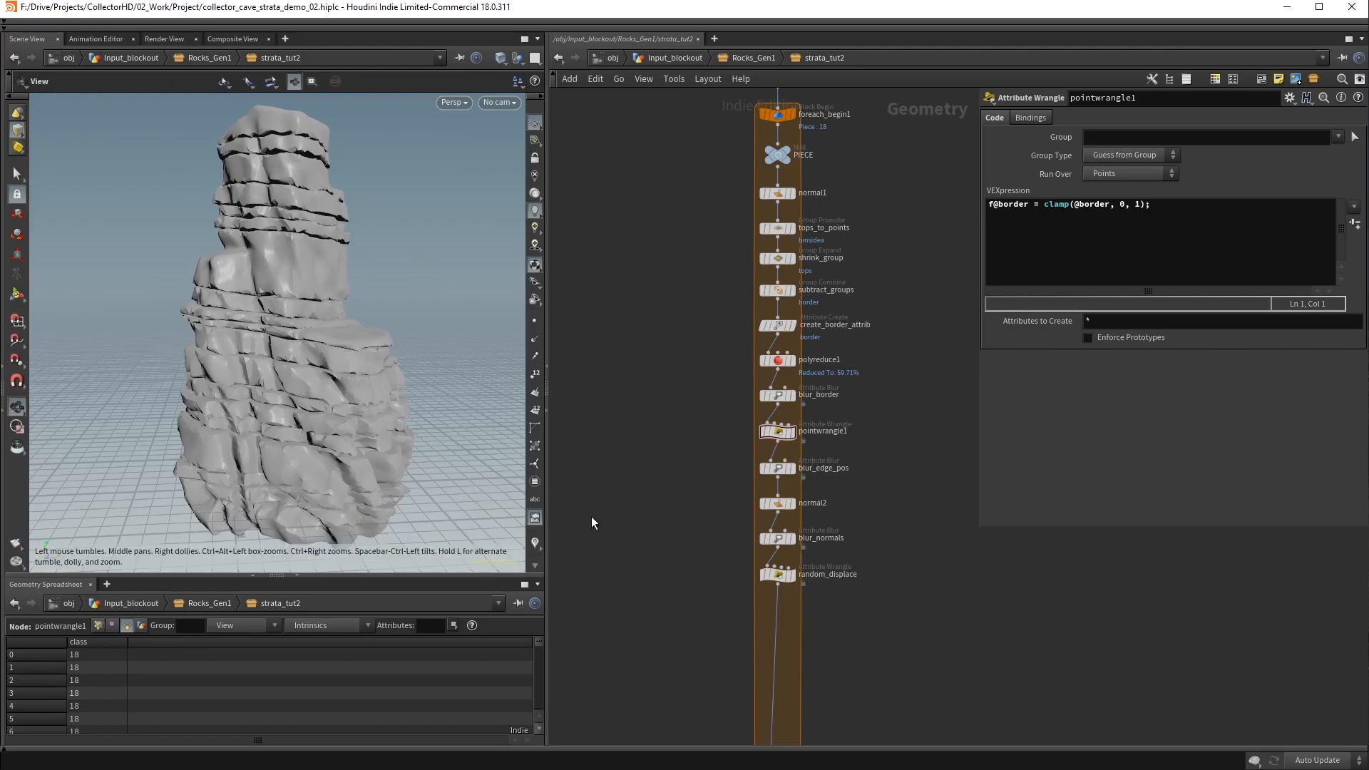
pyautogui.moveTo(921, 660); pyautogui.dragTo(793, 478, button='middle')
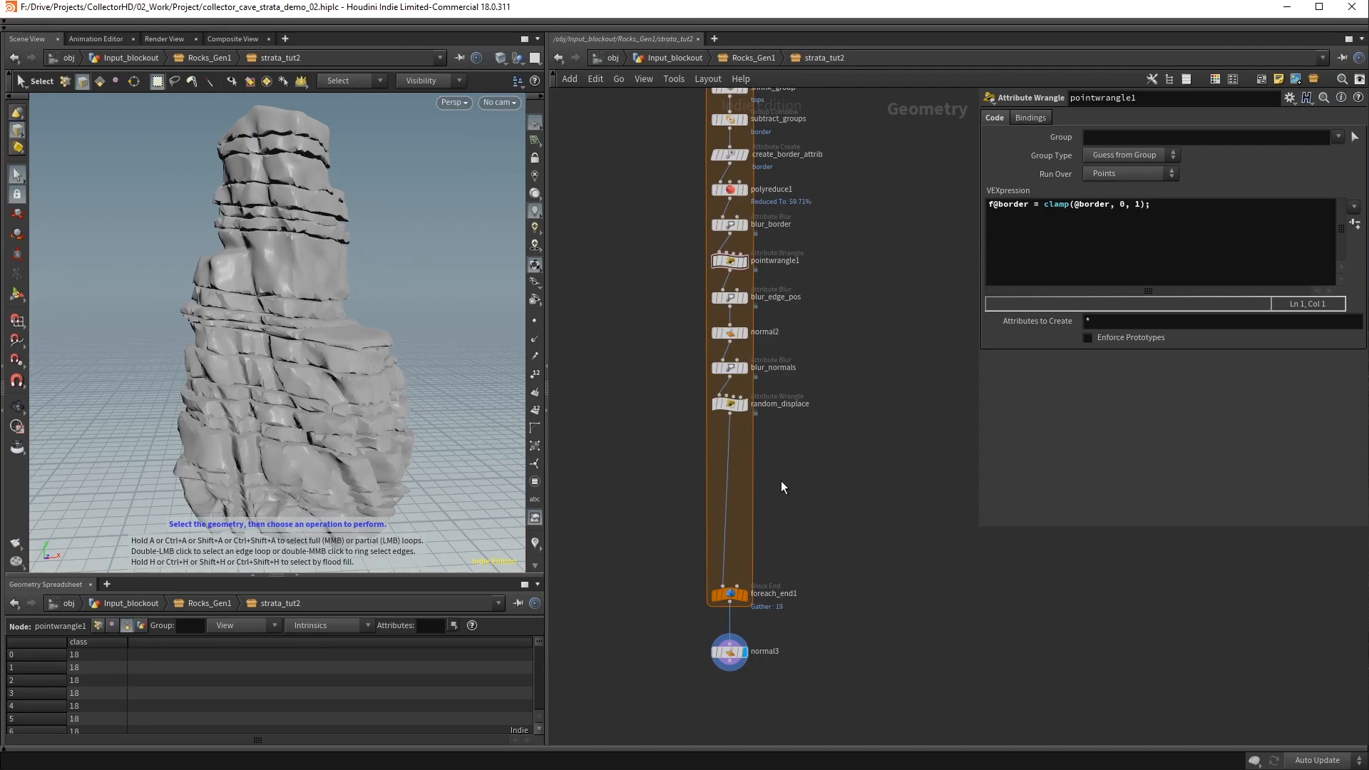
pyautogui.press('Tab')
pyautogui.write('normal')
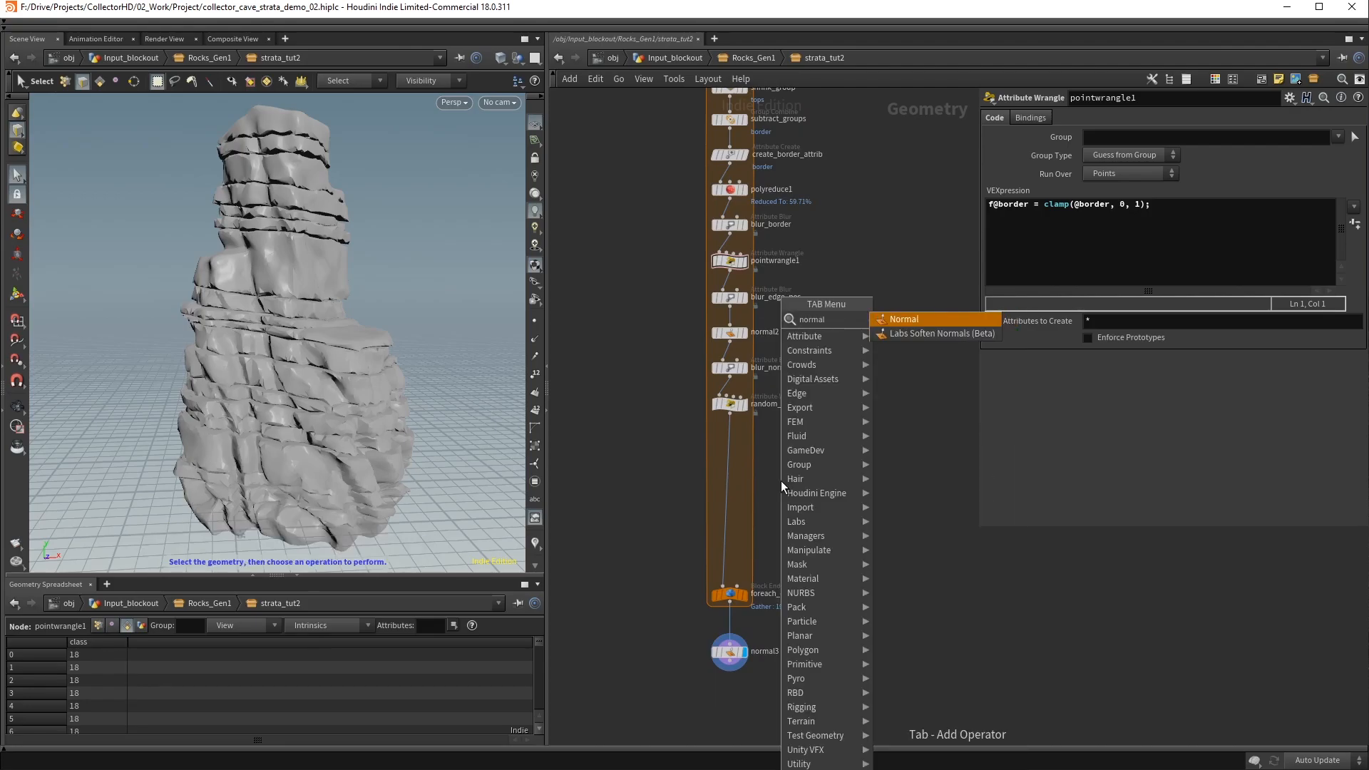
pyautogui.press('Return')
pyautogui.click(742, 449)
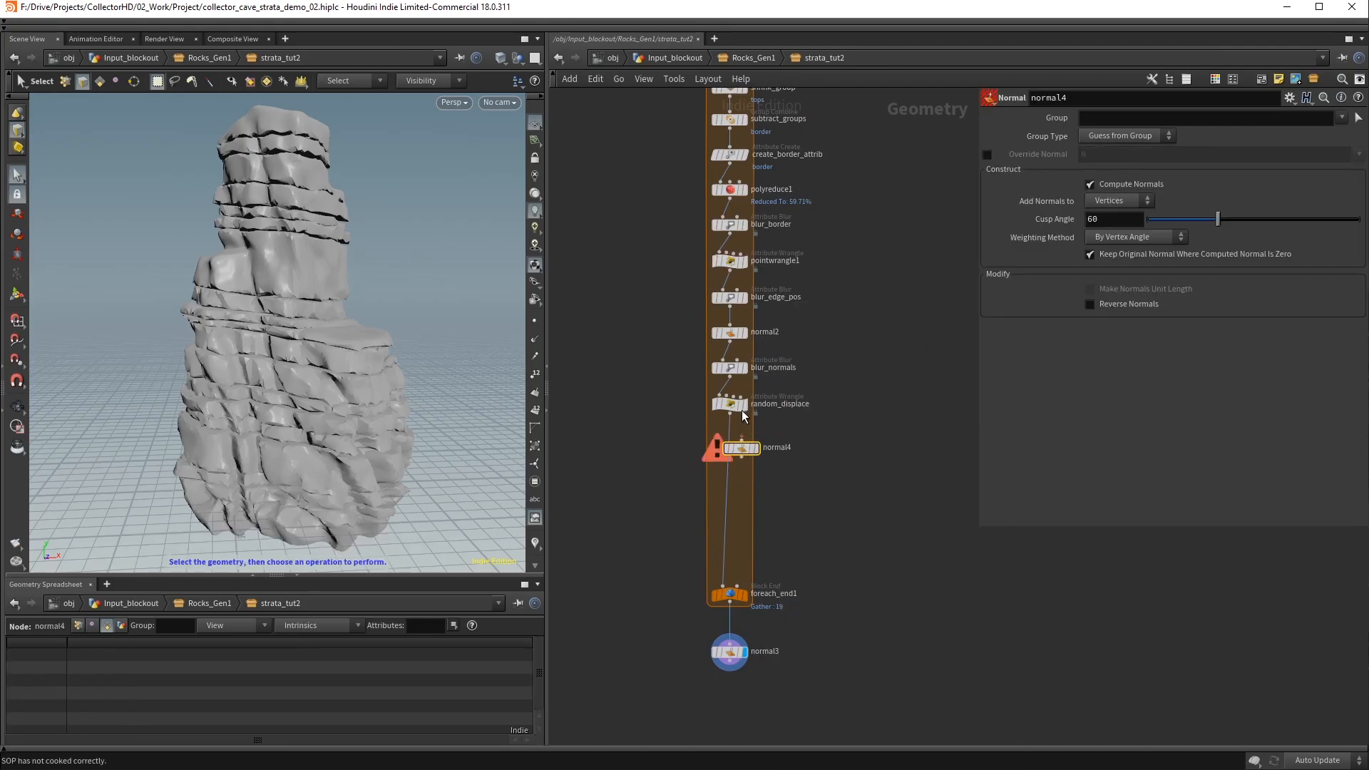
# Display foreach_end1 and turn on its Single Pass at 1 to isolate one strata piece
pyautogui.click(745, 595)
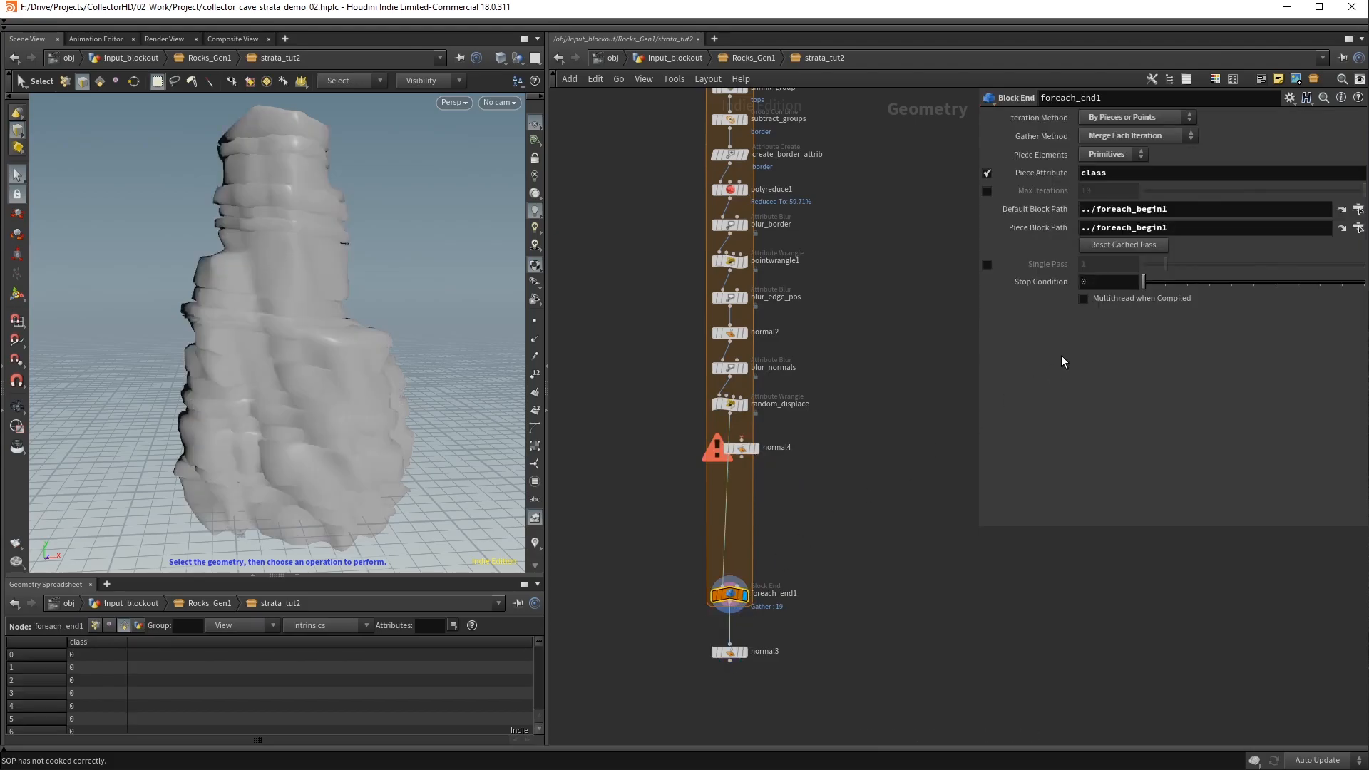
pyautogui.click(987, 265)
pyautogui.press('Escape')
pyautogui.moveTo(311, 397); pyautogui.dragTo(368, 414)
pyautogui.press('s')
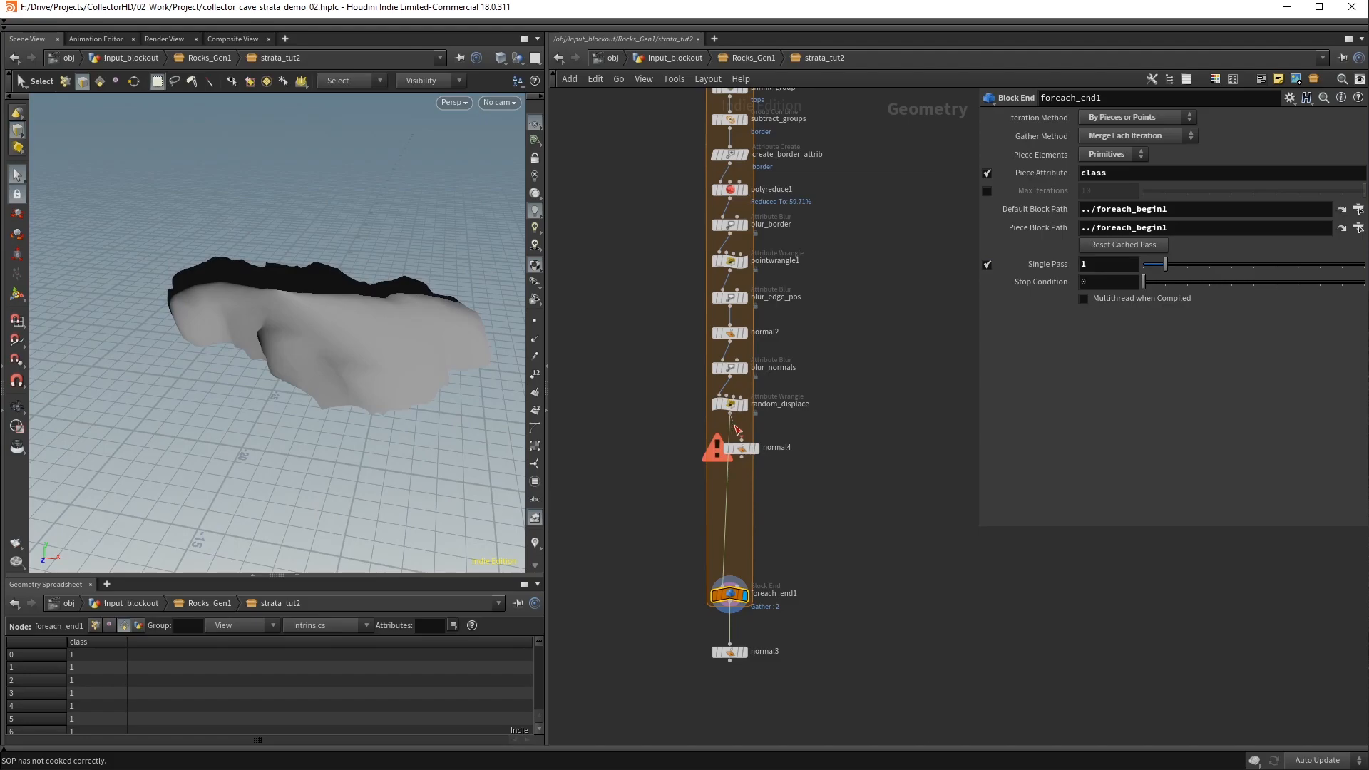
# Move normal4 out beside the node chain, wired to the loop's nodes and displayed
pyautogui.moveTo(756, 450); pyautogui.dragTo(933, 443)
pyautogui.moveTo(859, 458); pyautogui.dragTo(589, 388, button='middle')
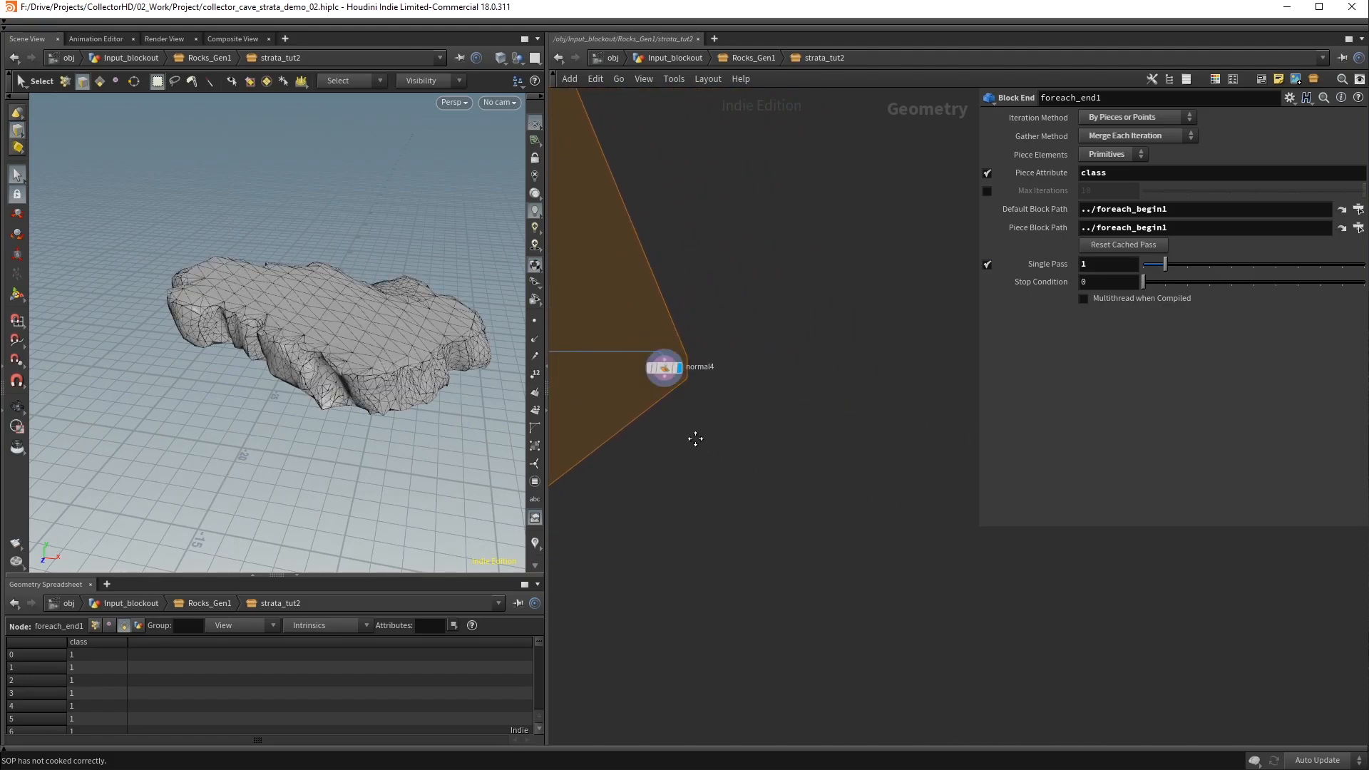
# Reposition the normal4 node in the network and show the rock in the viewport without its wireframe
pyautogui.moveTo(686, 443); pyautogui.dragTo(847, 347, button='middle')
pyautogui.scroll(-2, 843, 345)
pyautogui.moveTo(603, 383); pyautogui.dragTo(693, 731)
pyautogui.click(853, 416)
pyautogui.scroll(5, 842, 321)
pyautogui.moveTo(799, 305)
pyautogui.moveTo(799, 305); pyautogui.dragTo(880, 303)
pyautogui.scroll(4, 431, 376)
pyautogui.keyDown('alt'); pyautogui.moveTo(431, 376); pyautogui.dragTo(489, 342); pyautogui.keyUp('alt')
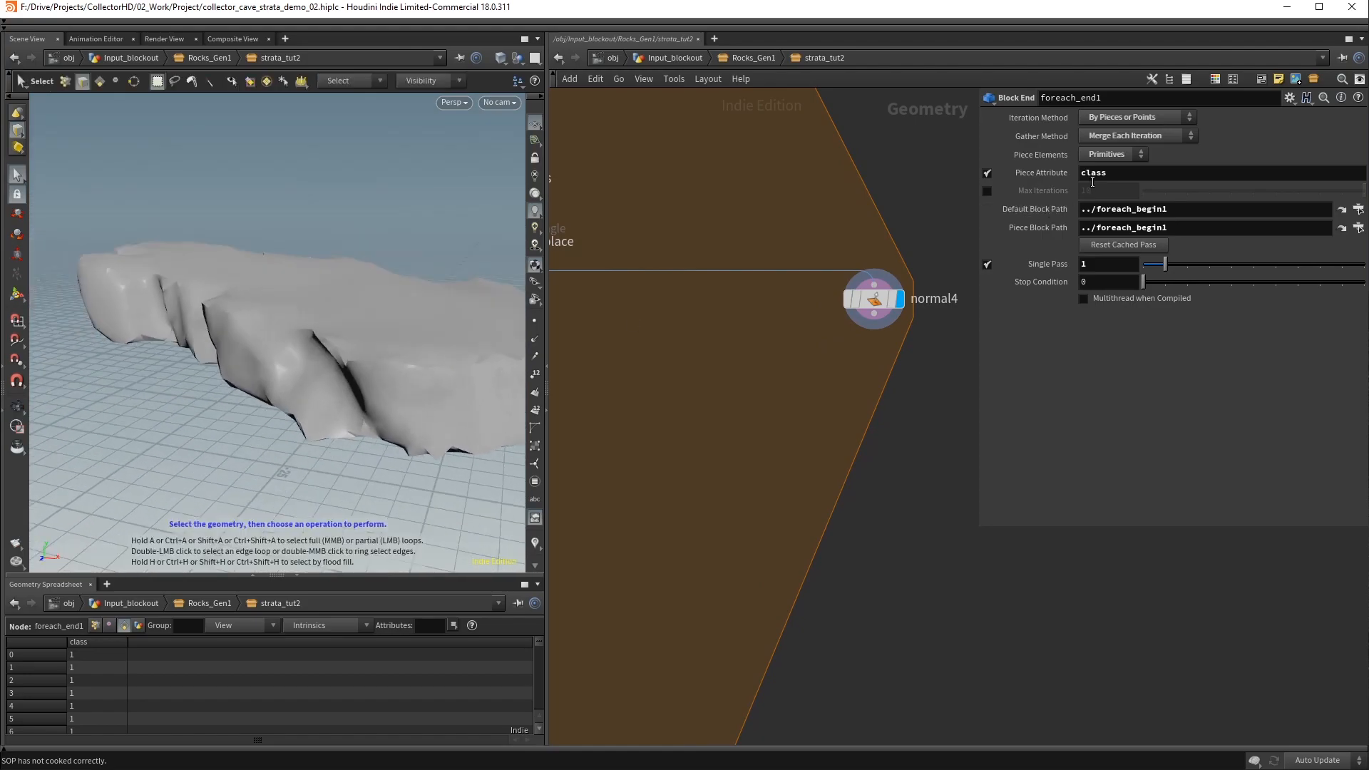
# Set the normal4 node to add its normals to points
pyautogui.click(877, 300)
pyautogui.click(1109, 199)
pyautogui.click(1111, 211)
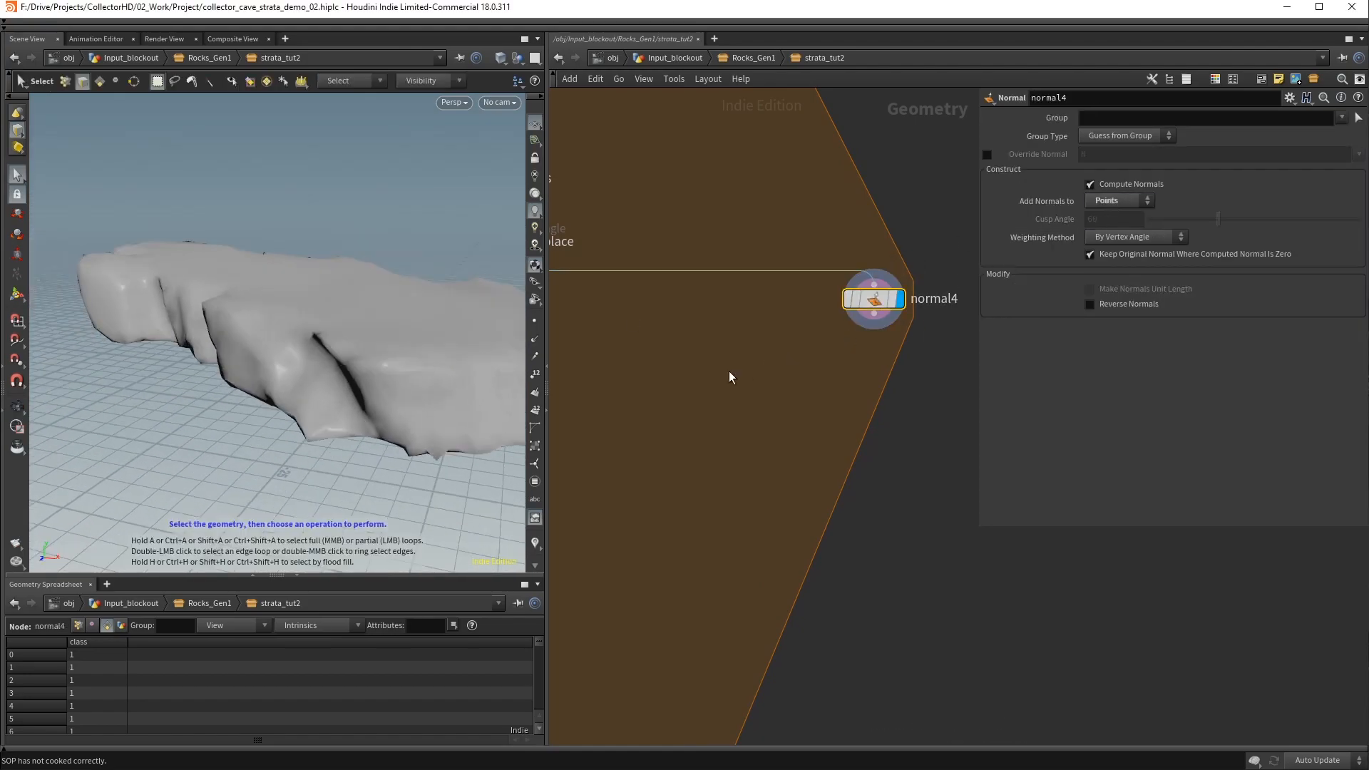
# Add a Measure node below normal4, wire it to normal4's output and display its result
pyautogui.press('Tab')
pyautogui.write('measu')
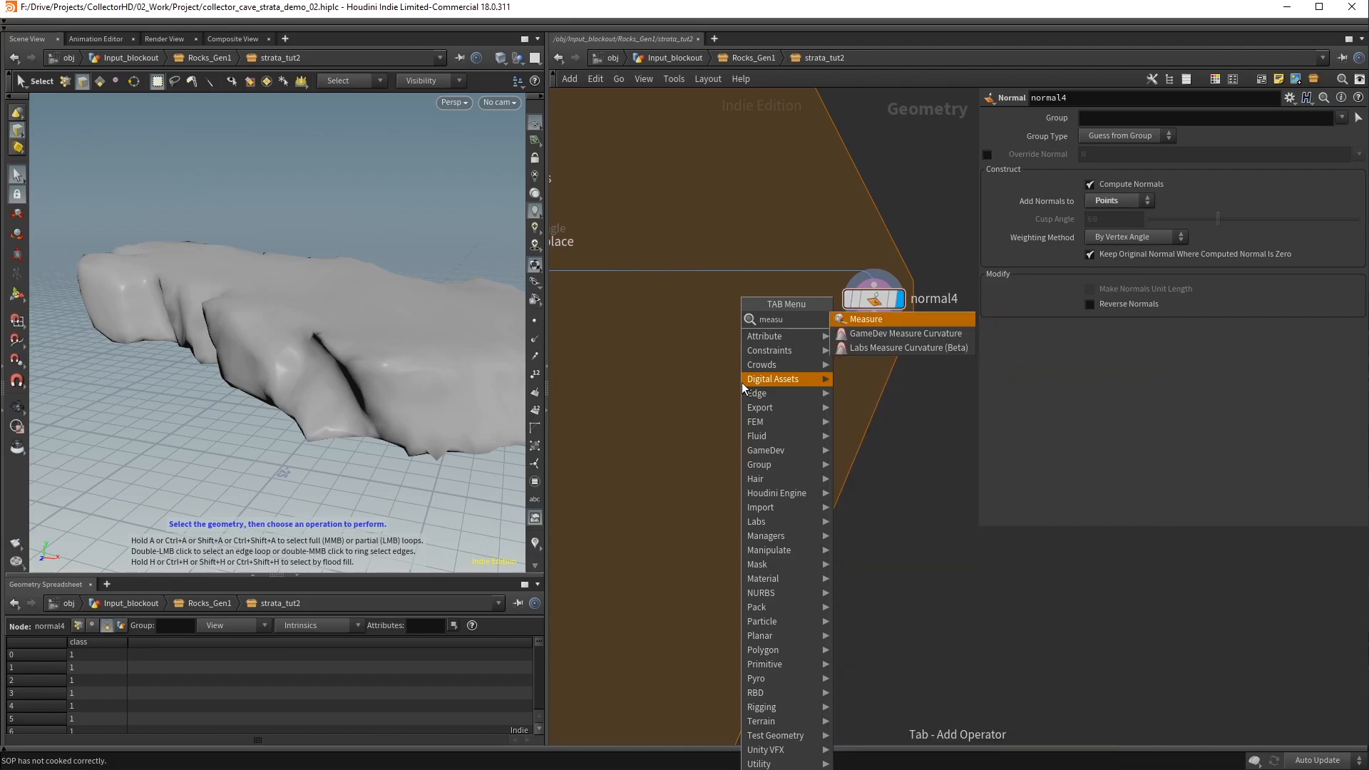
pyautogui.press('Return')
pyautogui.click(875, 364)
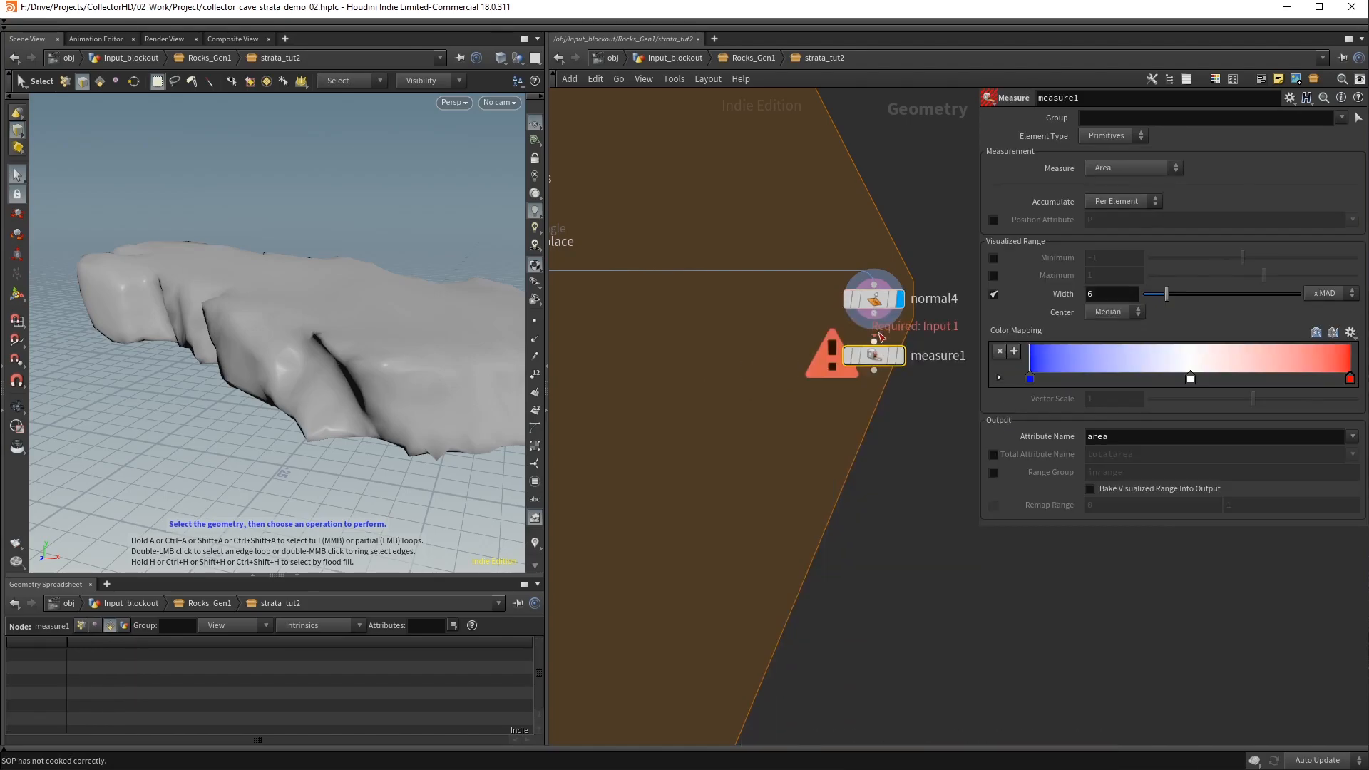
pyautogui.moveTo(875, 314); pyautogui.dragTo(874, 341)
pyautogui.click(901, 356)
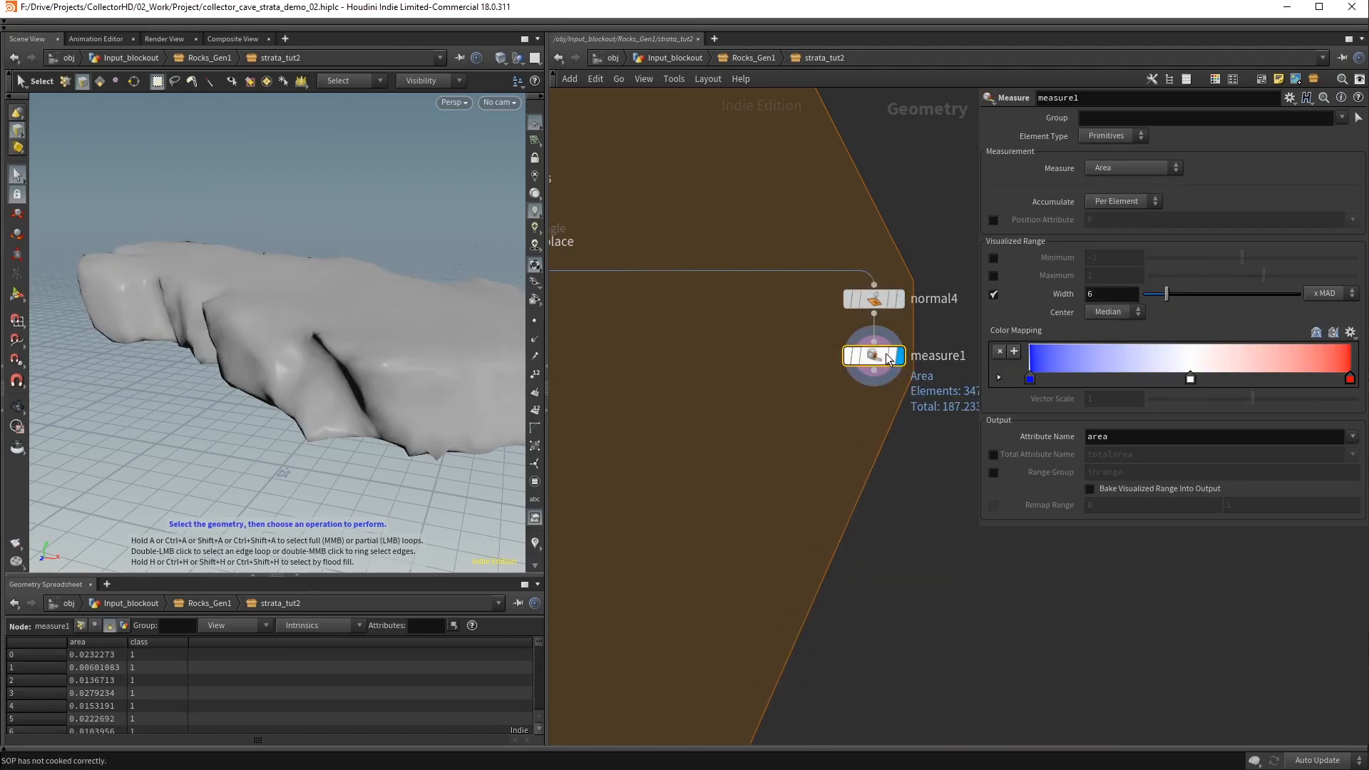
# Set measure1 to the Points element type and to measure Curvature
pyautogui.click(1106, 150)
pyautogui.click(1118, 166)
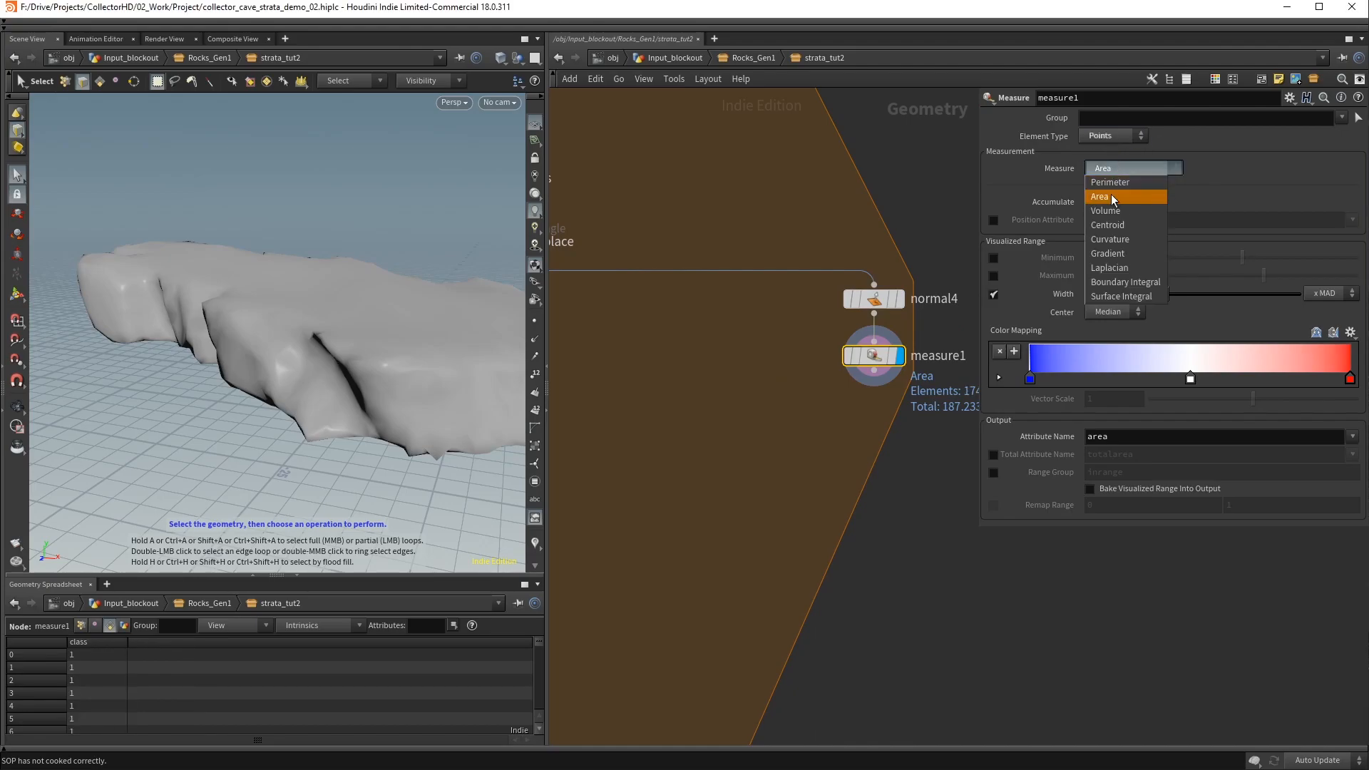
pyautogui.click(1117, 239)
pyautogui.click(1225, 169)
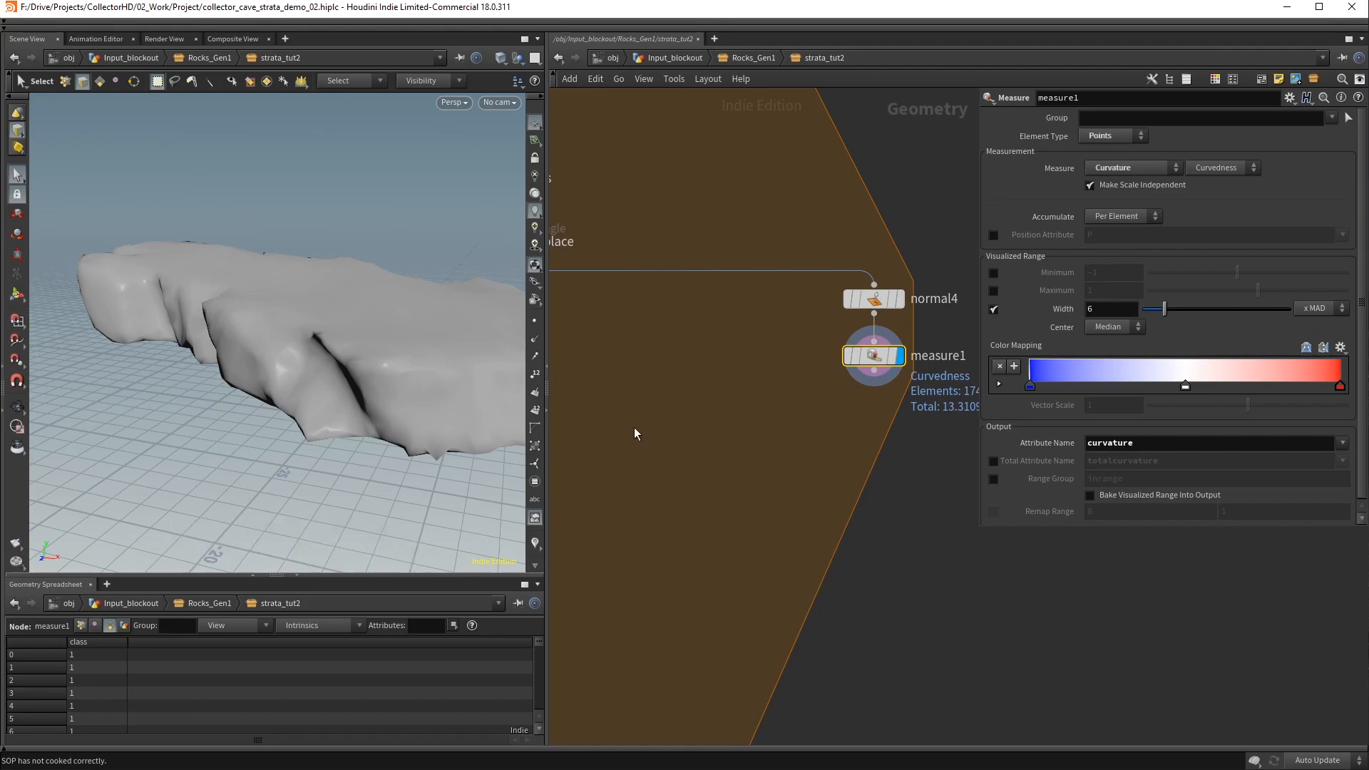
# Turn on the viewport visualization of measure1's curvature point attribute from the node information
pyautogui.click(833, 356)
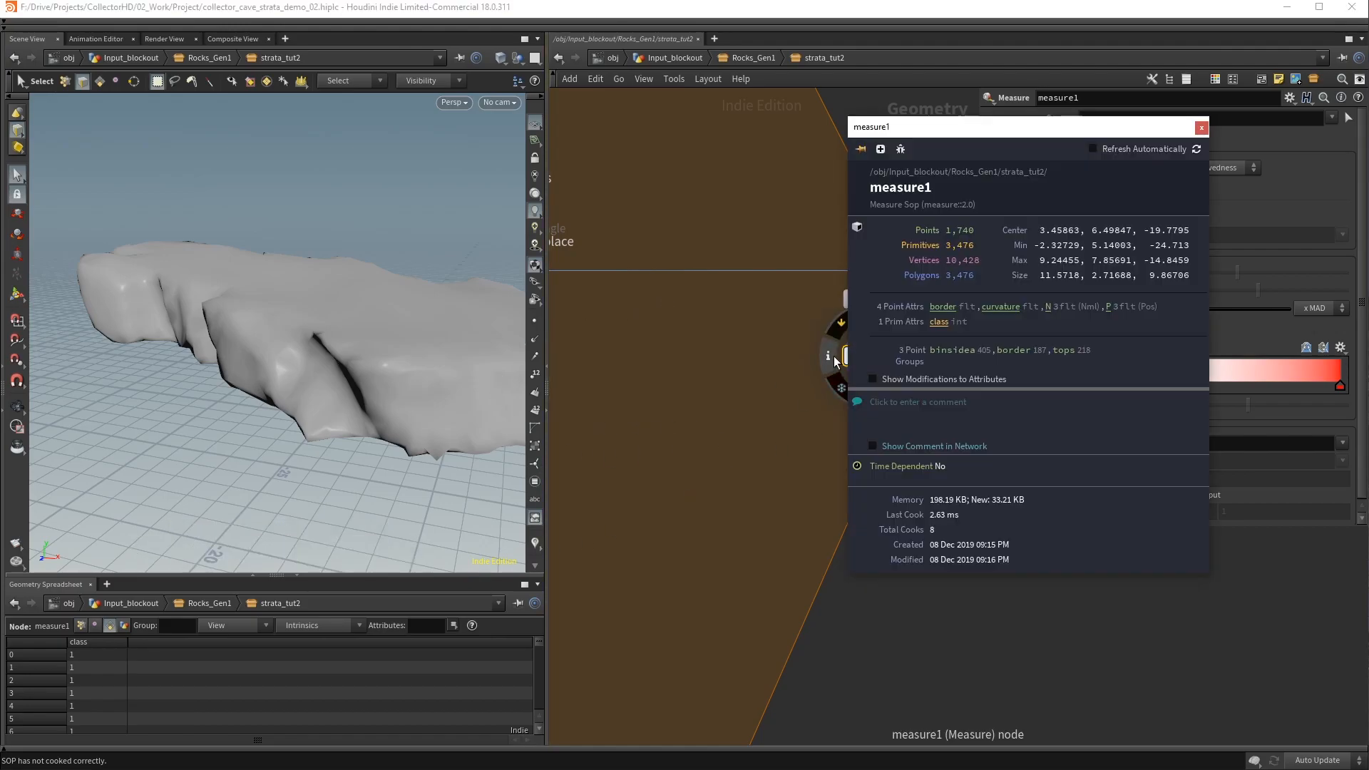
pyautogui.click(993, 307)
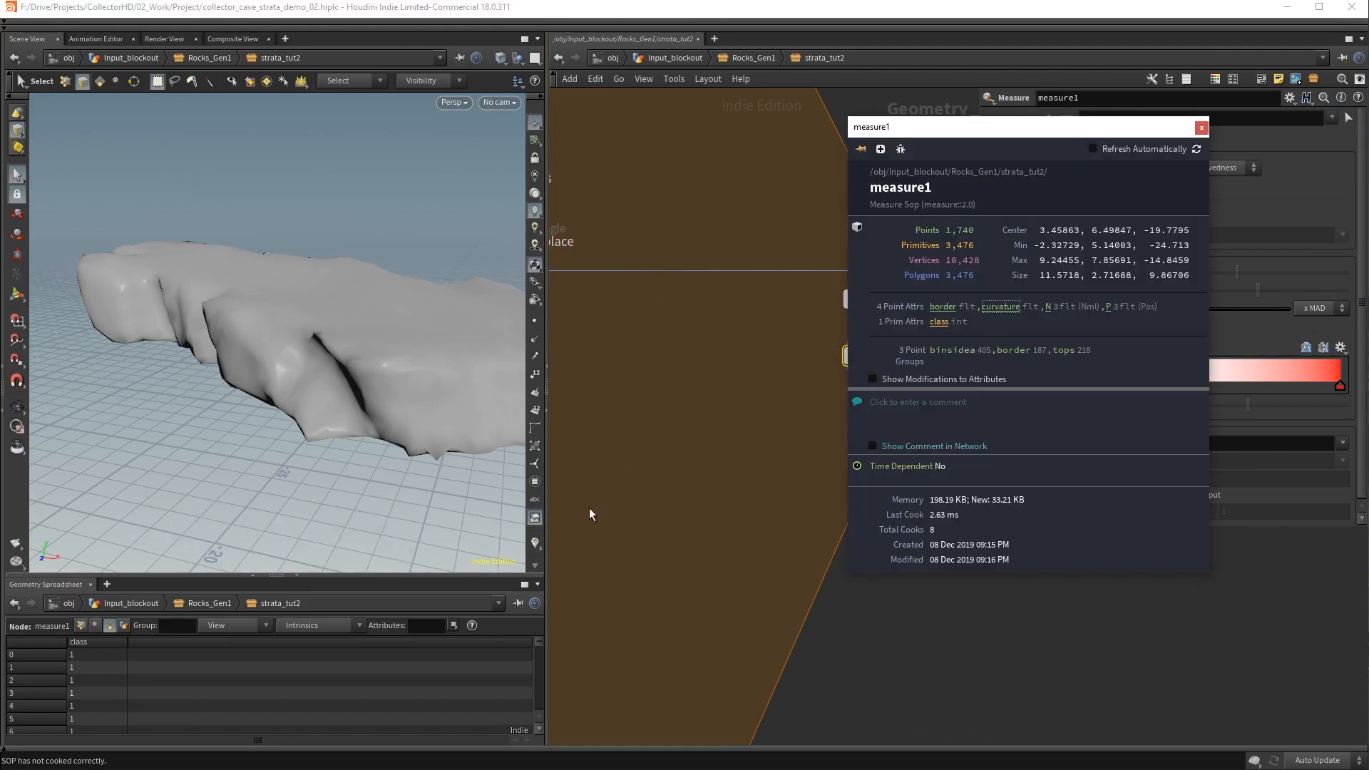
pyautogui.click(535, 542)
pyautogui.keyDown('alt'); pyautogui.moveTo(314, 348); pyautogui.dragTo(361, 347); pyautogui.keyUp('alt')
# Change the curvature type of measure1 to Mean and inspect the coloured rock
pyautogui.click(1217, 169)
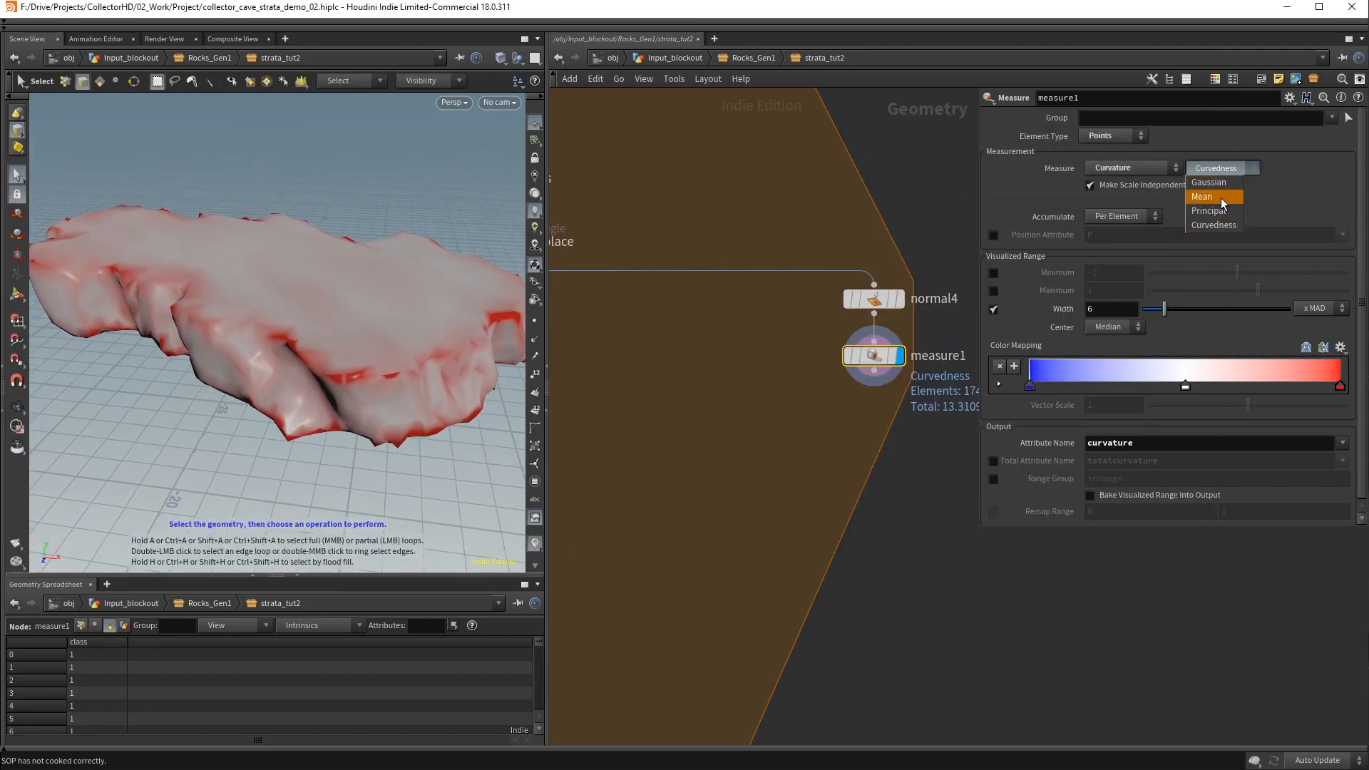
pyautogui.click(1221, 198)
pyautogui.keyDown('alt'); pyautogui.moveTo(503, 364); pyautogui.dragTo(383, 349); pyautogui.keyUp('alt')
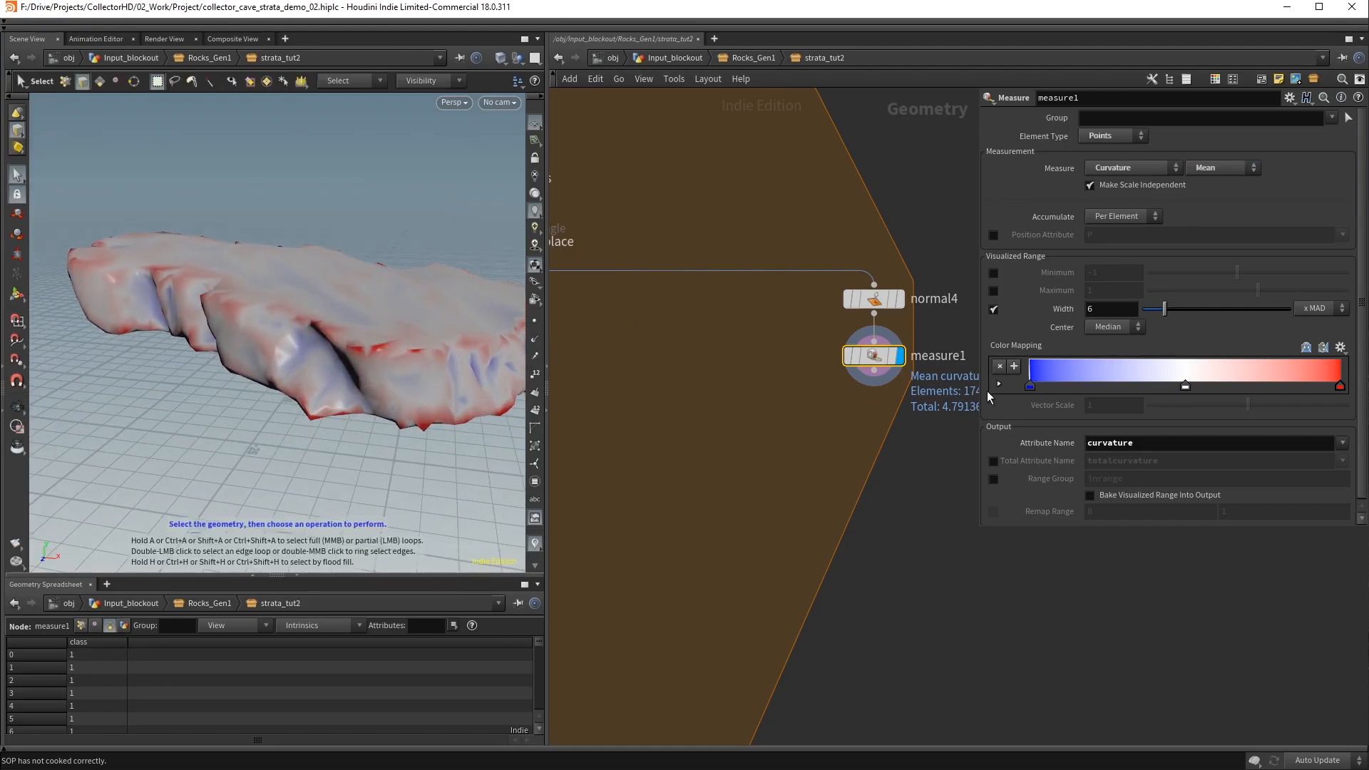
# Place an Add node below measure1, wire it to measure1's output and display its result
pyautogui.moveTo(776, 428); pyautogui.dragTo(626, 281, button='middle')
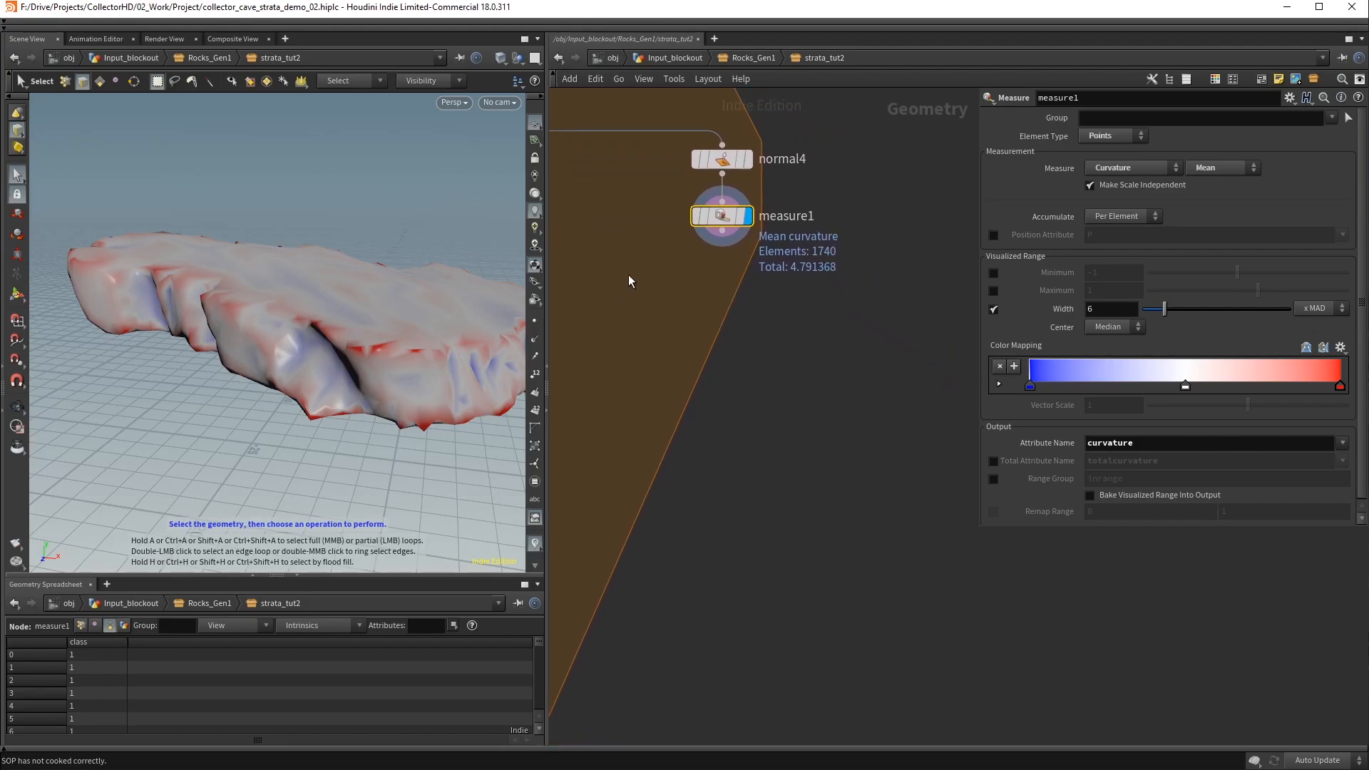
pyautogui.press('Tab')
pyautogui.write('add')
pyautogui.press('Return')
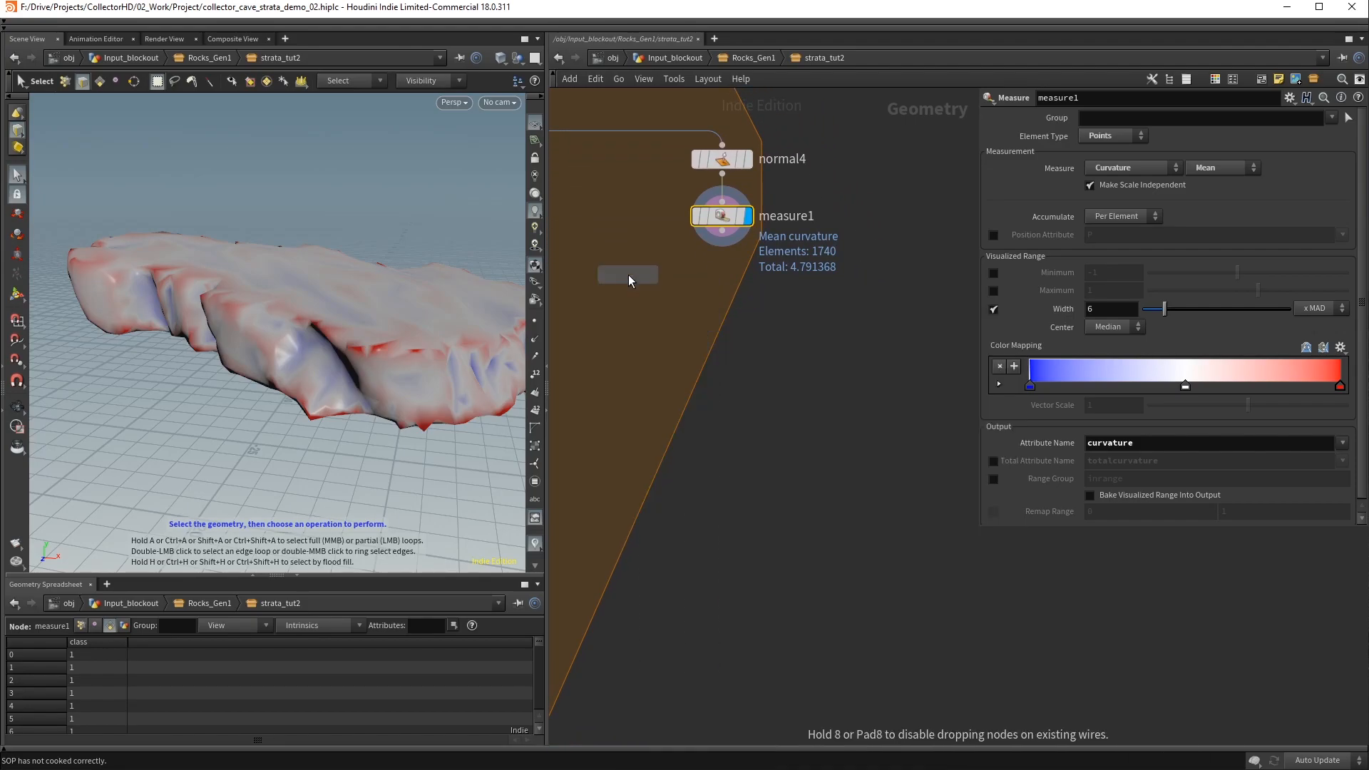
pyautogui.click(713, 286)
pyautogui.click(723, 231)
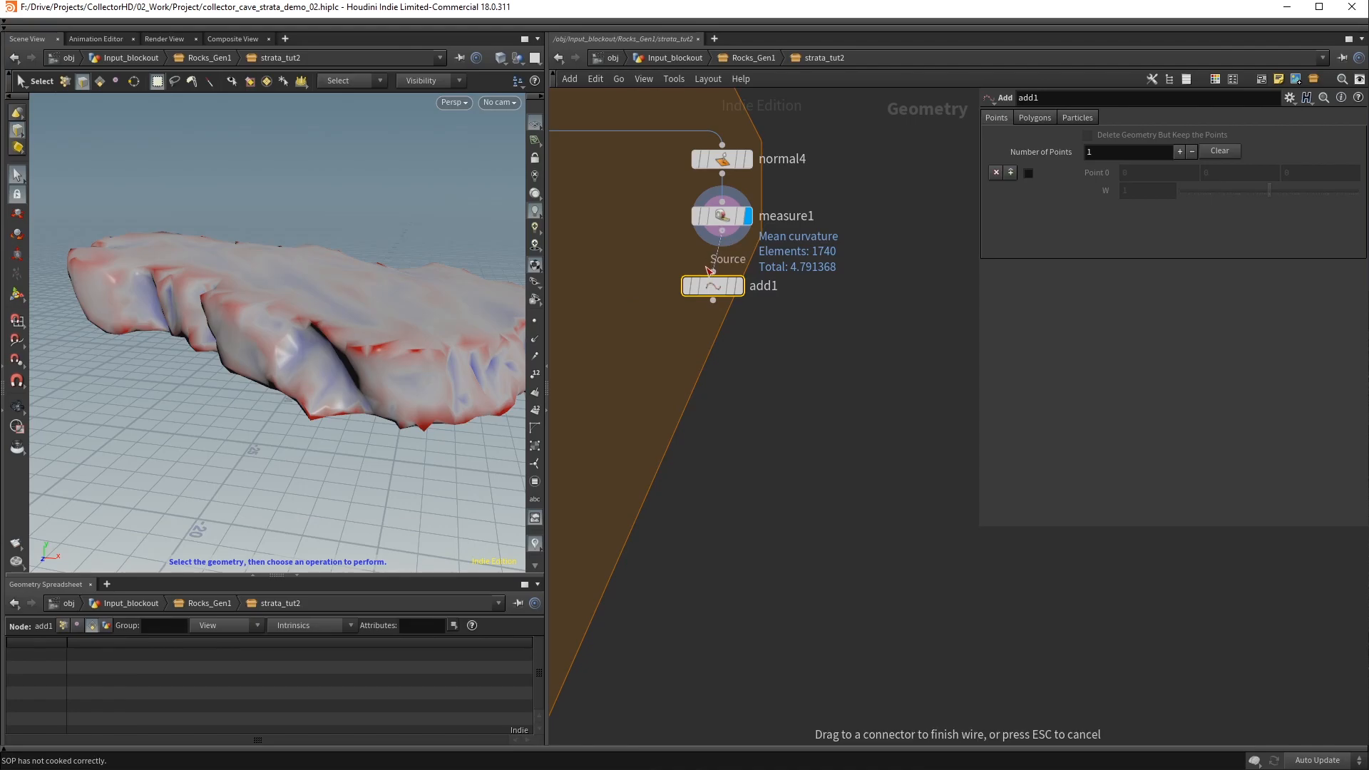
pyautogui.click(740, 284)
pyautogui.click(740, 285)
# Make add1 delete the geometry but keep the points, and turn on point display in the viewport
pyautogui.click(1088, 136)
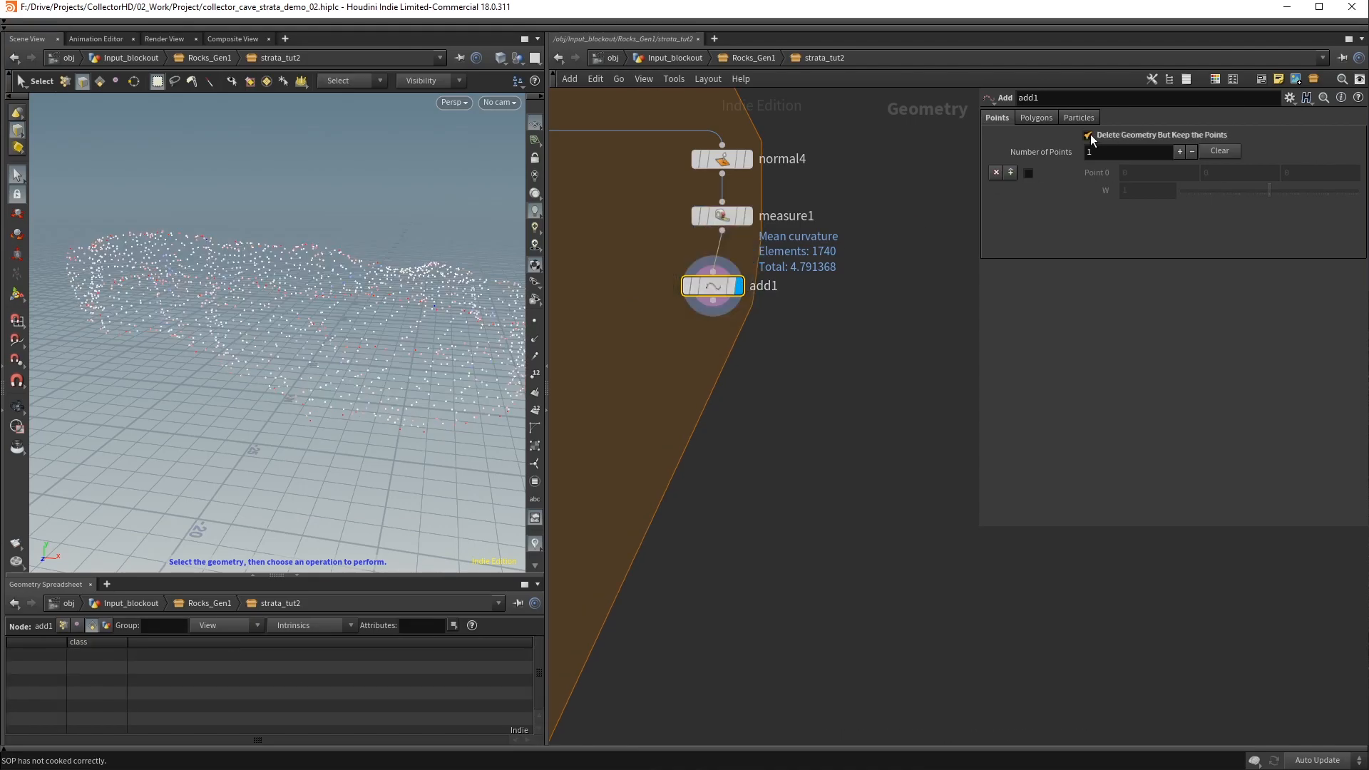
pyautogui.click(535, 323)
pyautogui.keyDown('alt'); pyautogui.moveTo(385, 268); pyautogui.dragTo(307, 314); pyautogui.keyUp('alt')
pyautogui.keyDown('alt'); pyautogui.moveTo(306, 314); pyautogui.dragTo(259, 259, button='right'); pyautogui.keyUp('alt')
pyautogui.keyDown('alt'); pyautogui.moveTo(259, 259); pyautogui.dragTo(268, 262, button='middle'); pyautogui.keyUp('alt')
# Add a Blast node wired below add1 and display its result
pyautogui.press('Tab')
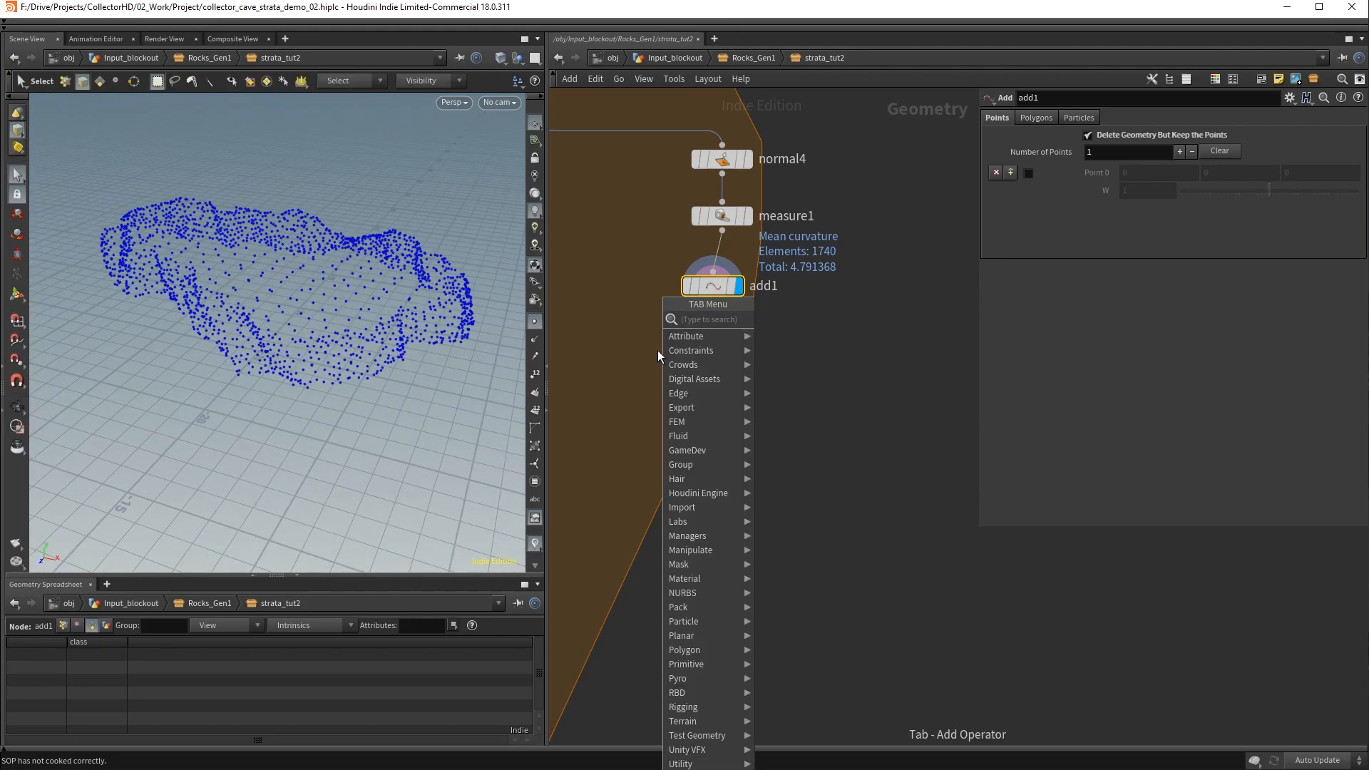
pyautogui.write('bla')
pyautogui.press('Return')
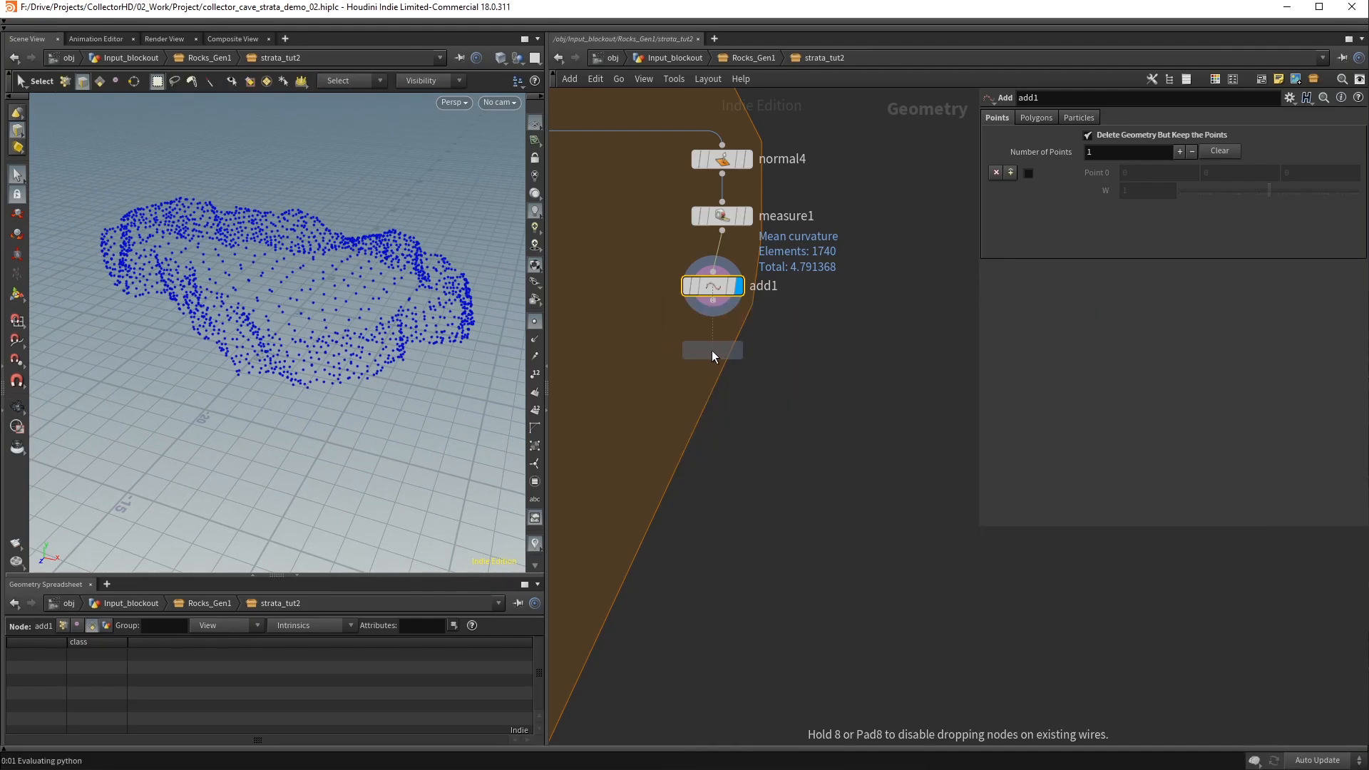
pyautogui.click(711, 349)
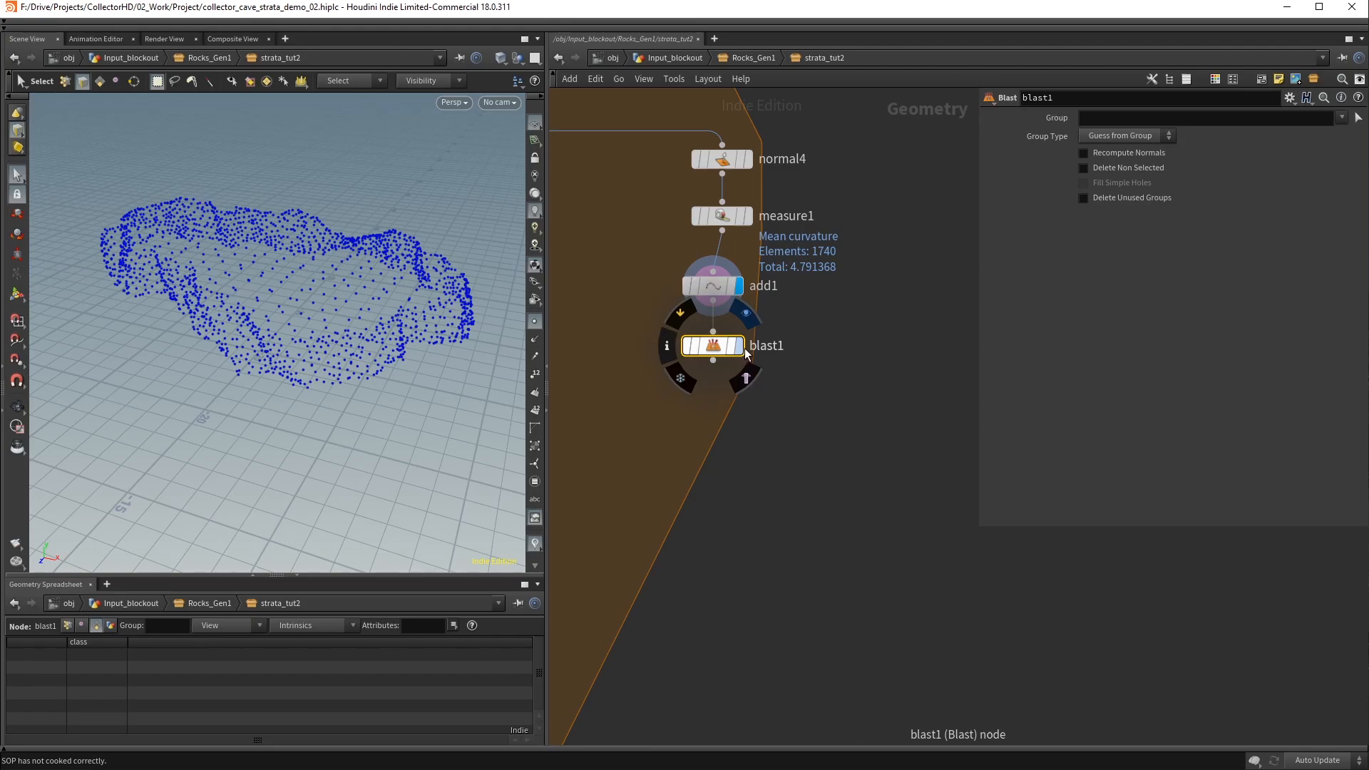
pyautogui.click(741, 346)
pyautogui.click(1110, 137)
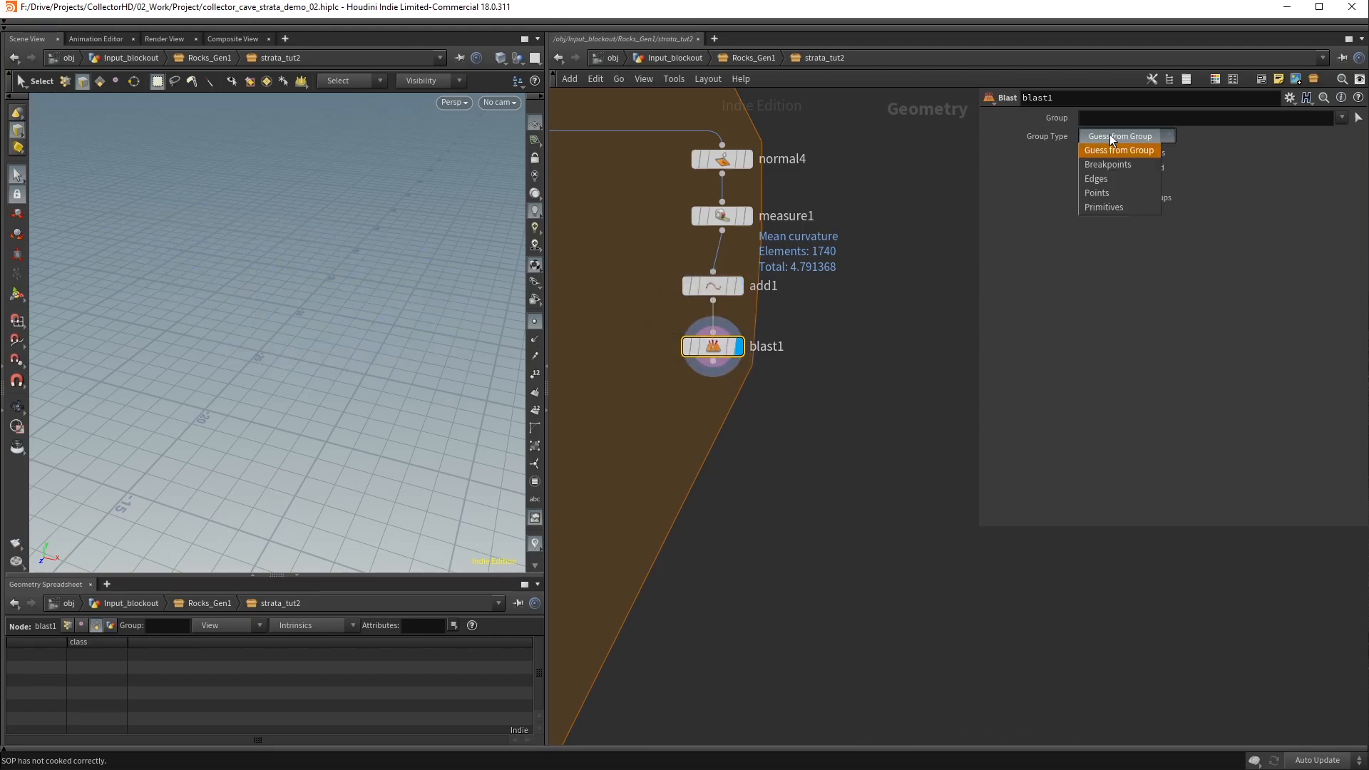
pyautogui.click(1110, 191)
pyautogui.click(1118, 118)
pyautogui.write('@')
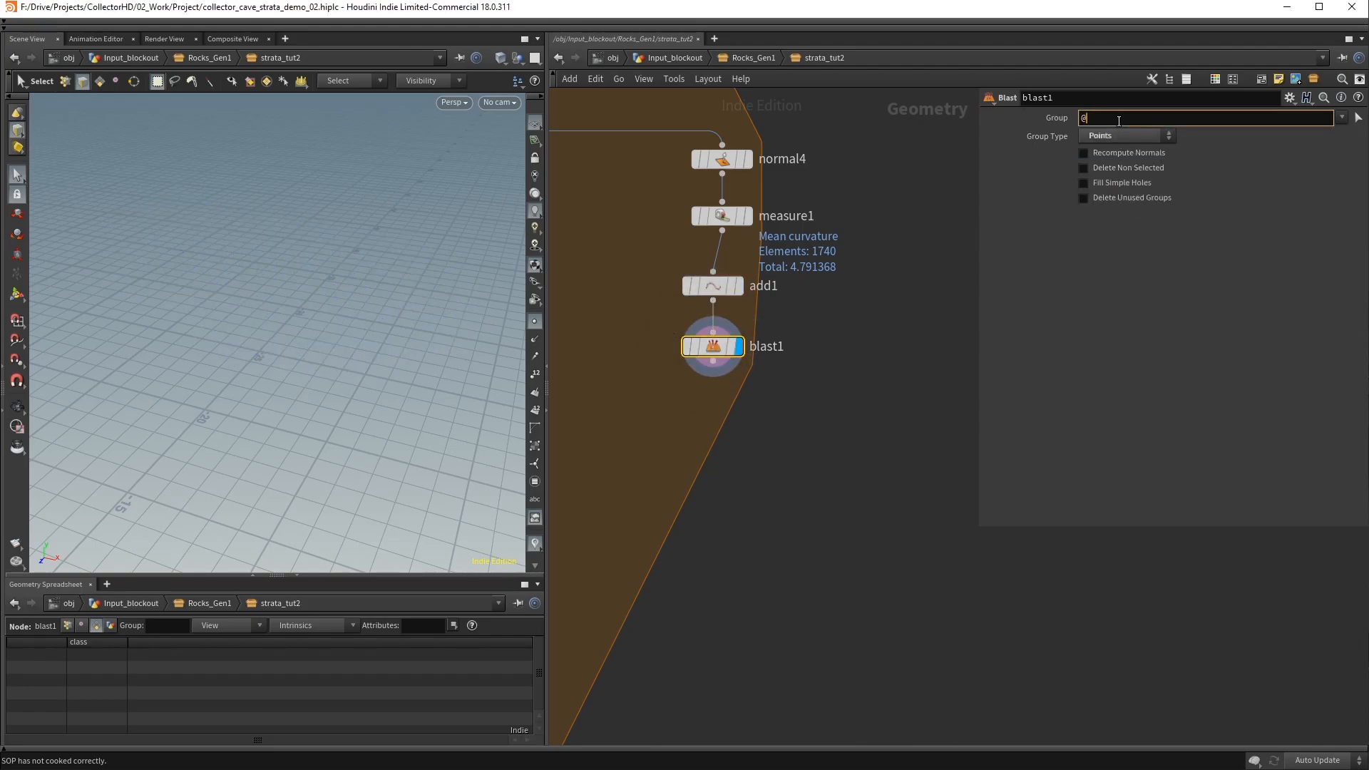
pyautogui.write('curvature<0.9')
pyautogui.press('Return')
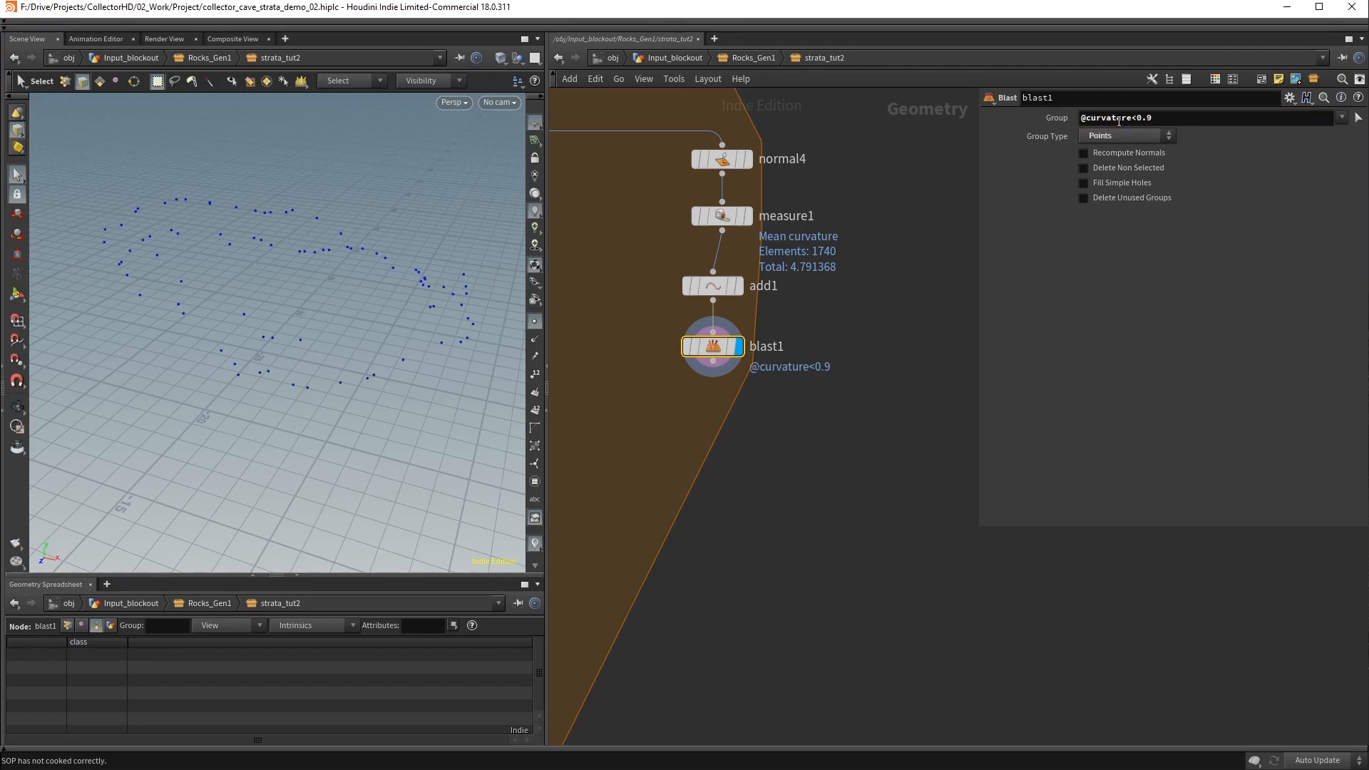
pyautogui.click(739, 286)
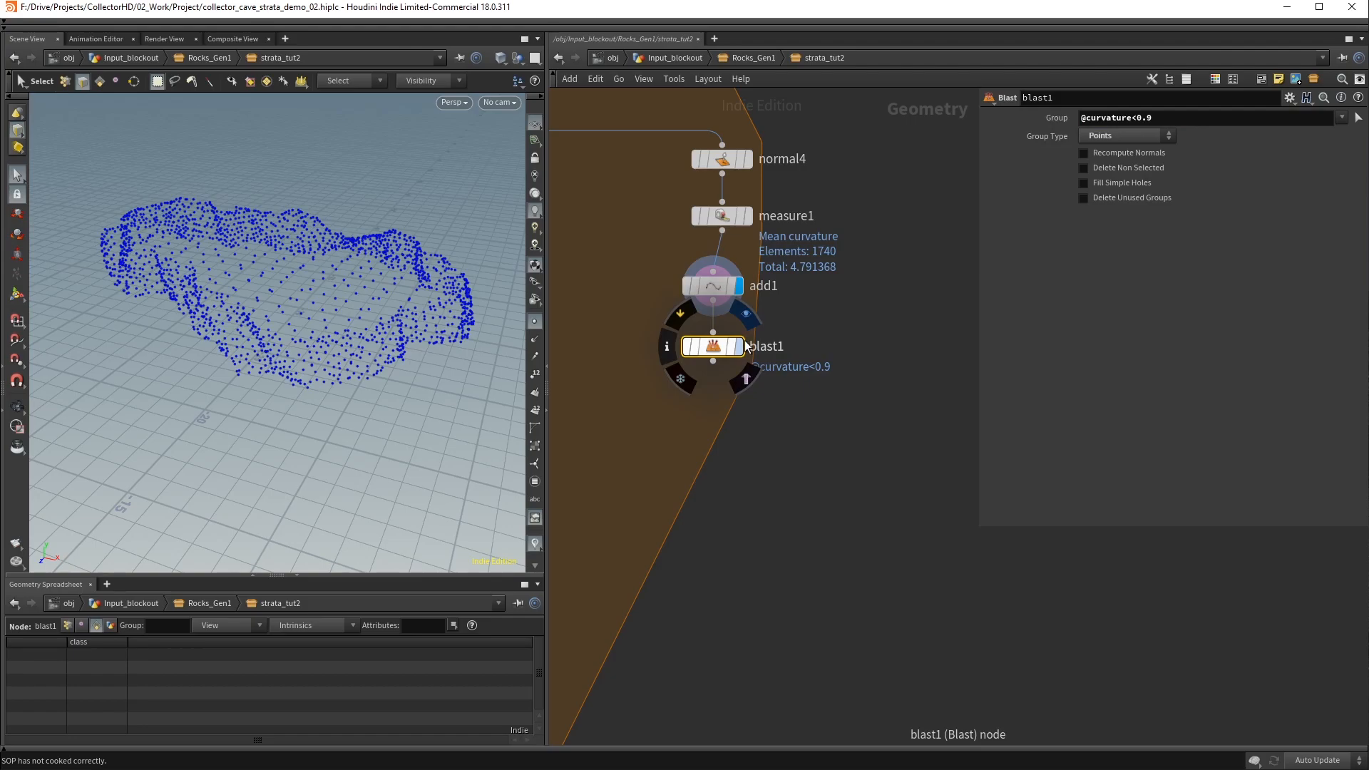
pyautogui.click(740, 346)
pyautogui.moveTo(392, 294)
pyautogui.keyDown('alt'); pyautogui.mouseDown()
pyautogui.moveTo(420, 263)
pyautogui.moveTo(389, 262)
pyautogui.moveTo(385, 293)
pyautogui.mouseUp(); pyautogui.keyUp('alt')
# Move blast1 down and insert a Point Wrangle between add1 and blast1
pyautogui.moveTo(719, 354); pyautogui.dragTo(726, 395)
pyautogui.press('Tab')
pyautogui.write('pointwr')
pyautogui.press('Return')
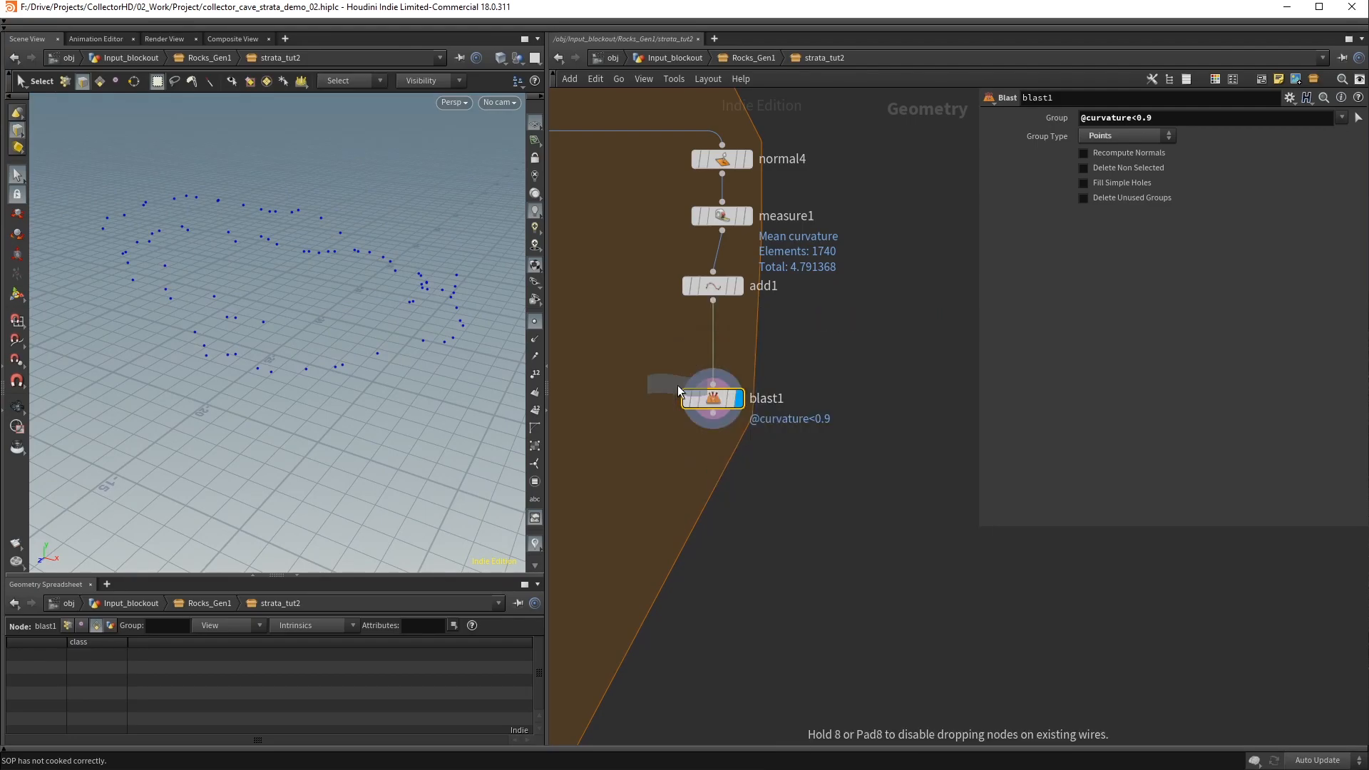
pyautogui.click(716, 344)
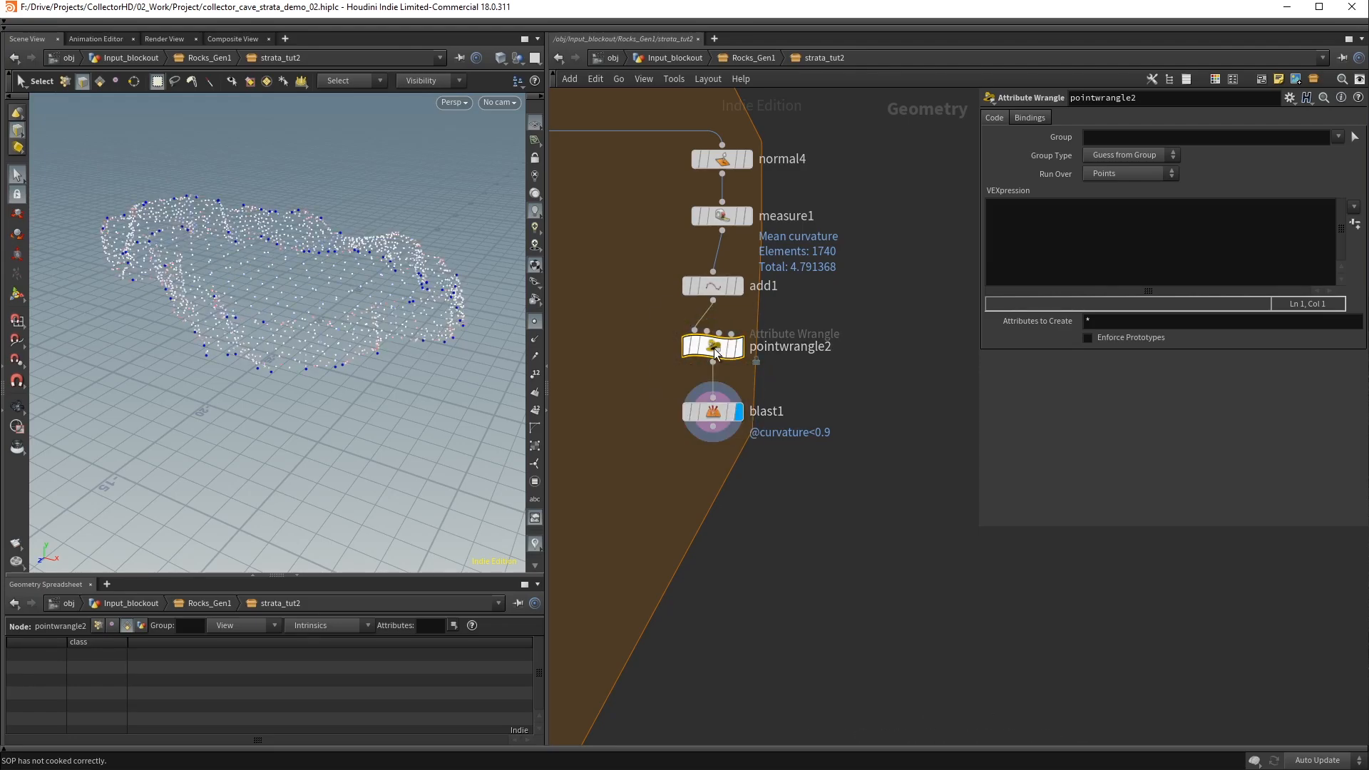
pyautogui.click(1022, 271)
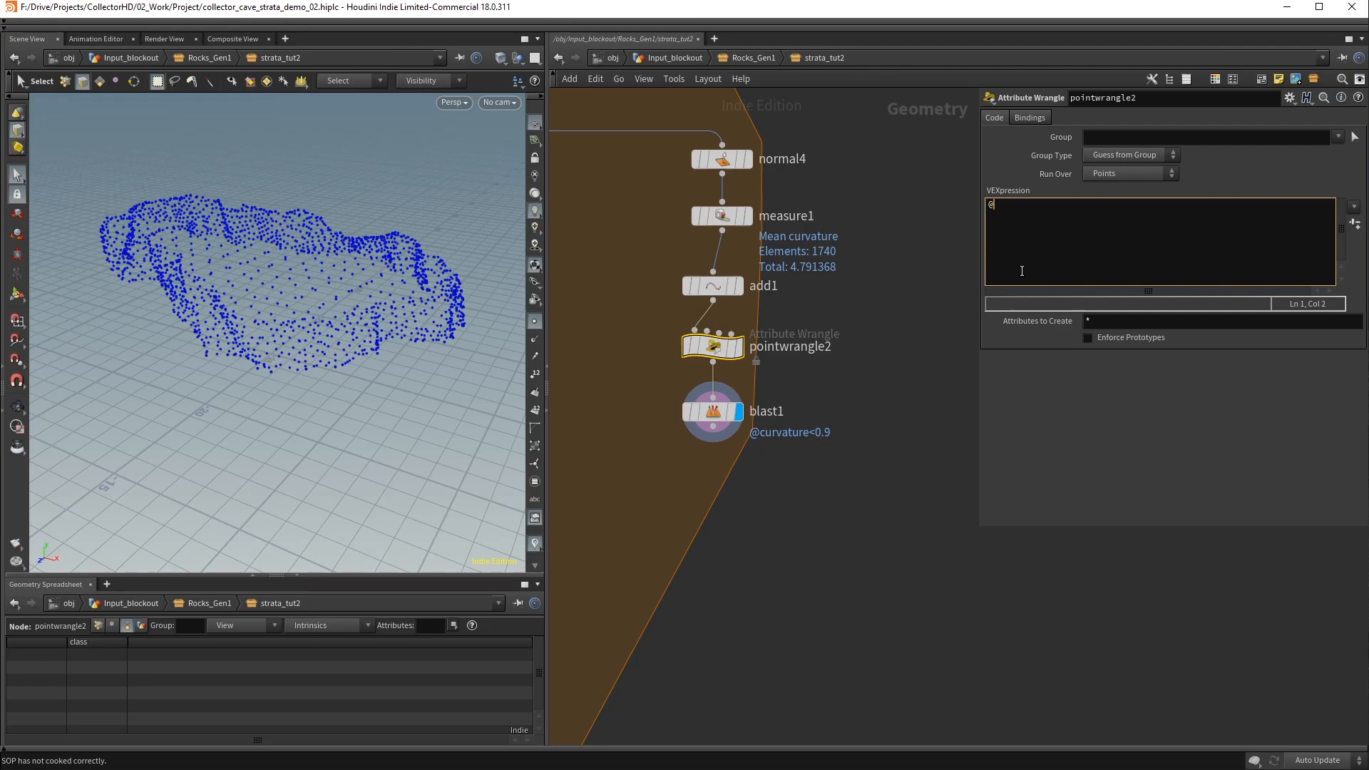
pyautogui.write('float r = rand')
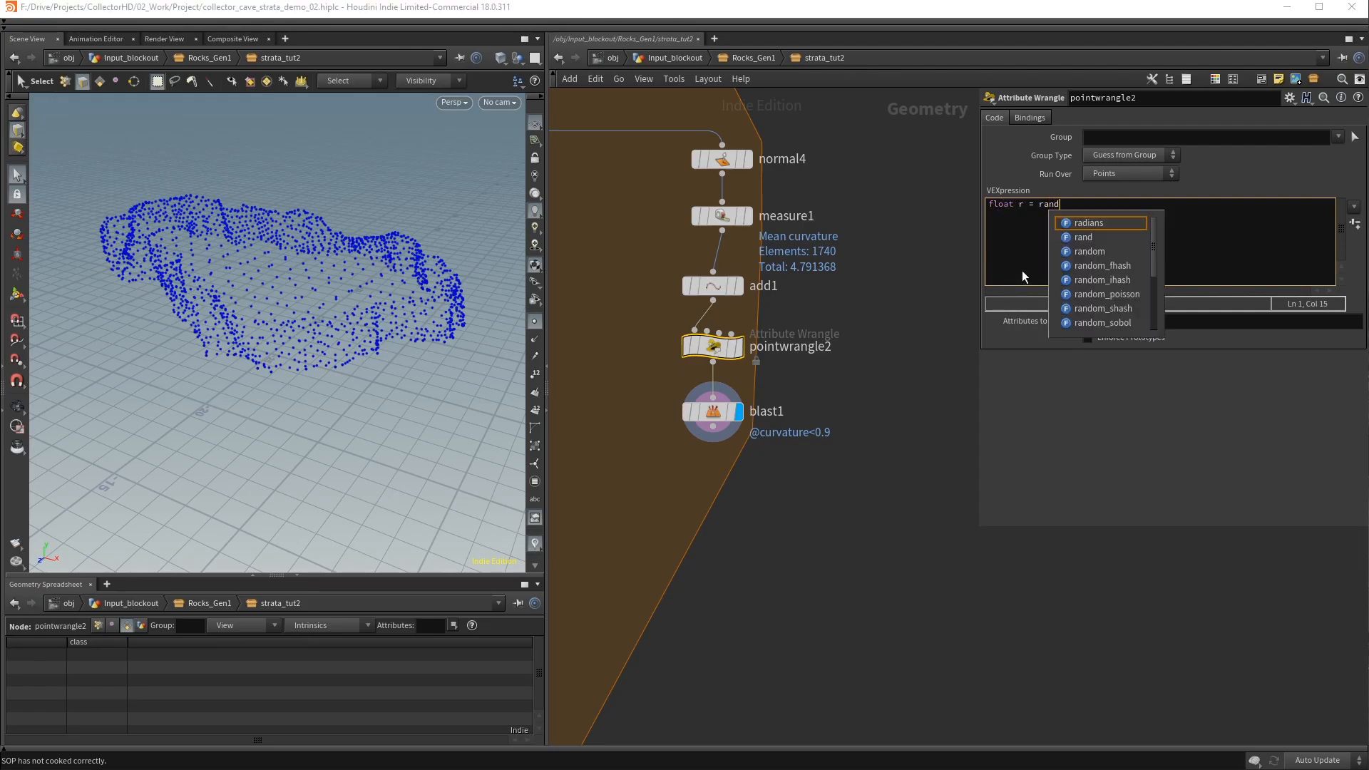
pyautogui.write('om(')
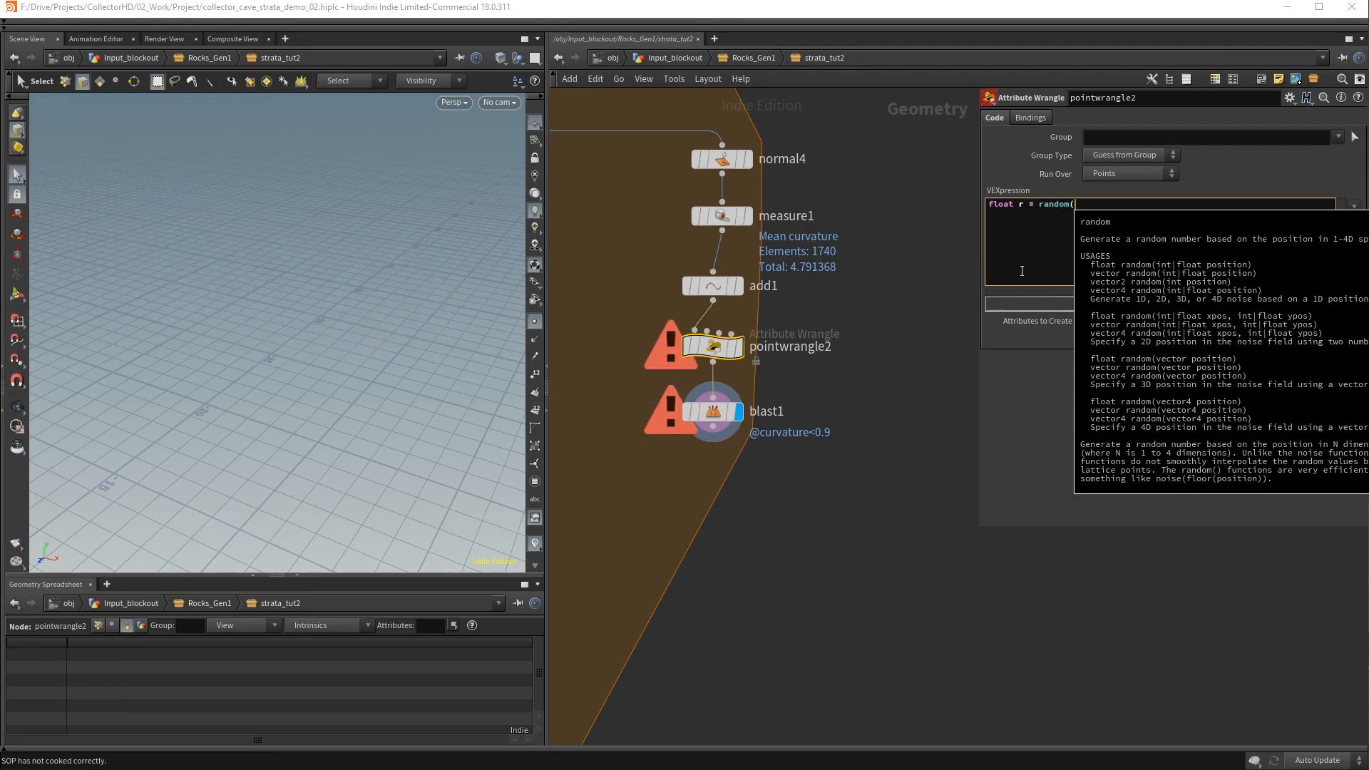
pyautogui.write('@ptnu,')
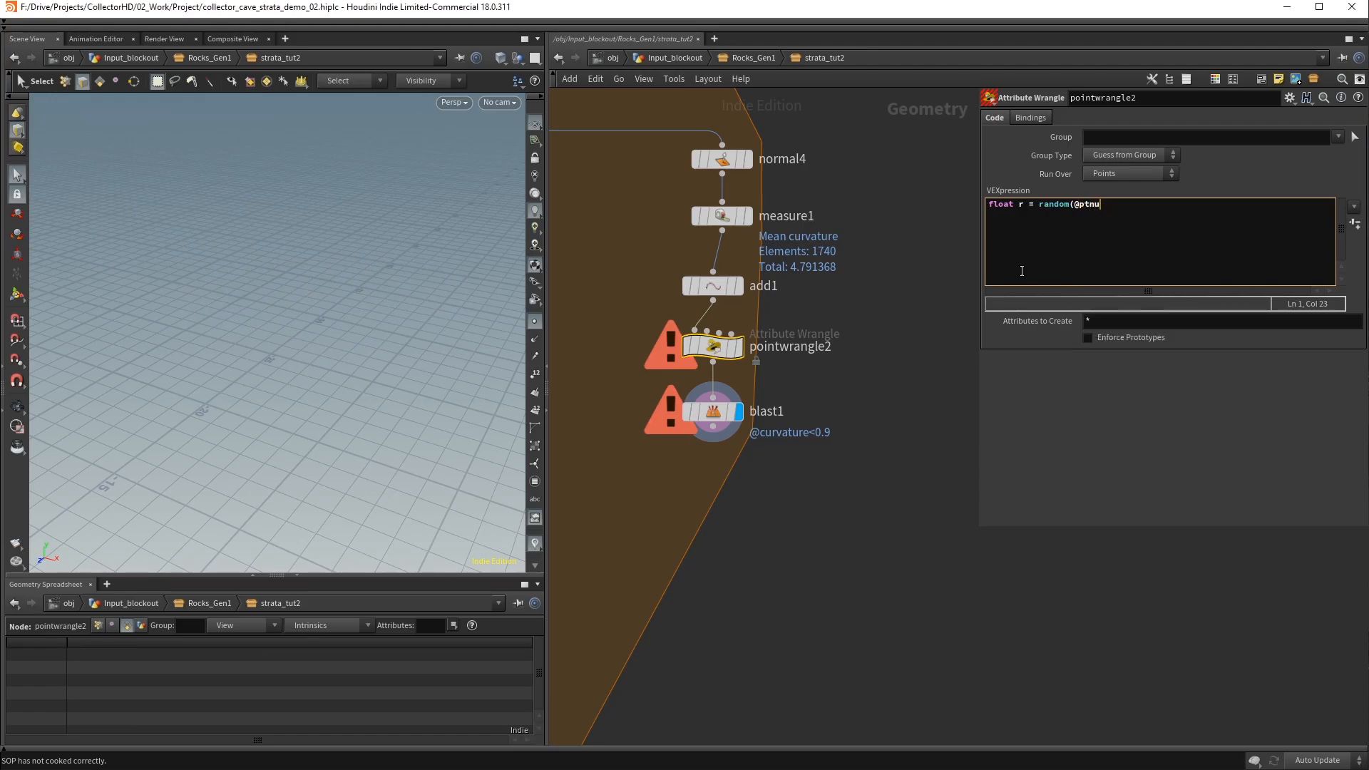
pyautogui.press('Return')
pyautogui.write('r = fit01(r, -1.0, 0);')
pyautogui.press('Return')
pyautogui.write('f@curvature += r;')
pyautogui.click(1037, 365)
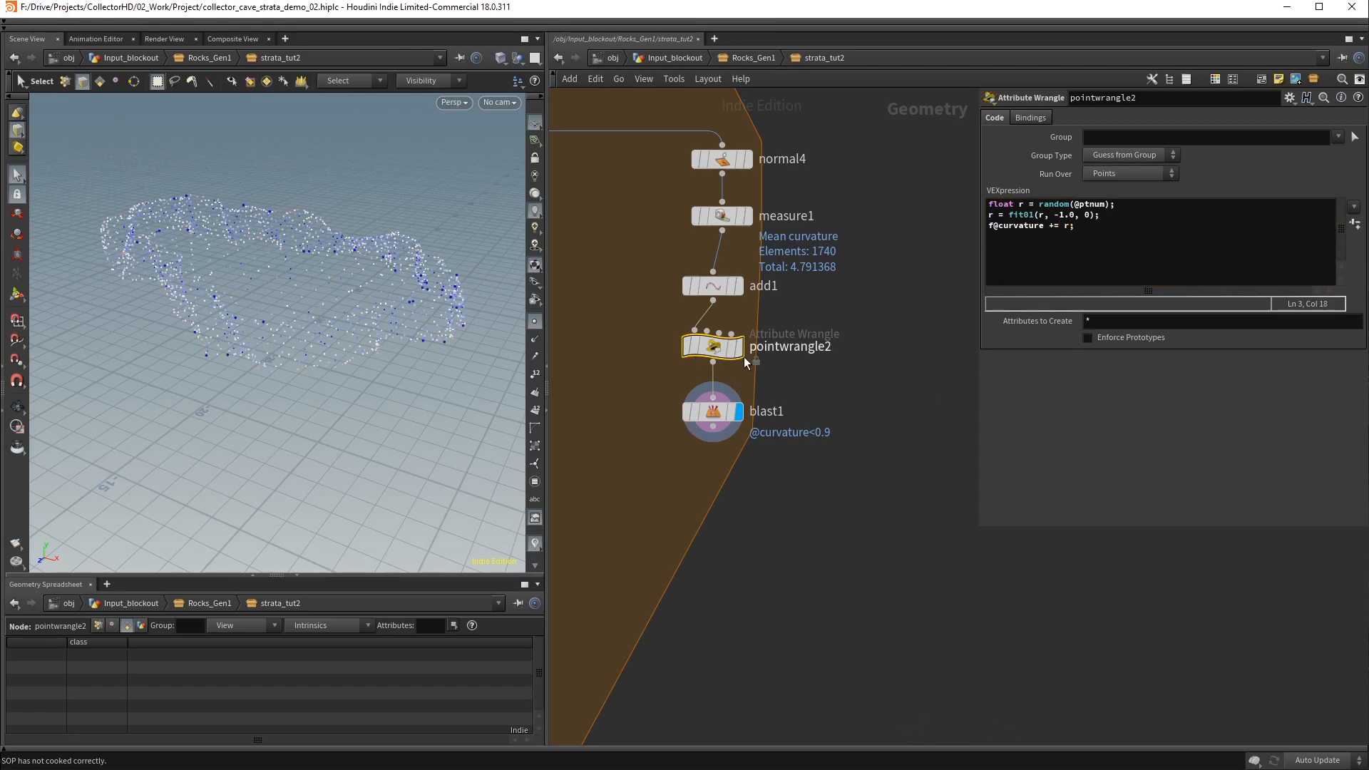
# Compare the points kept by blast1 with pointwrangle2 bypassed and active
pyautogui.click(720, 412)
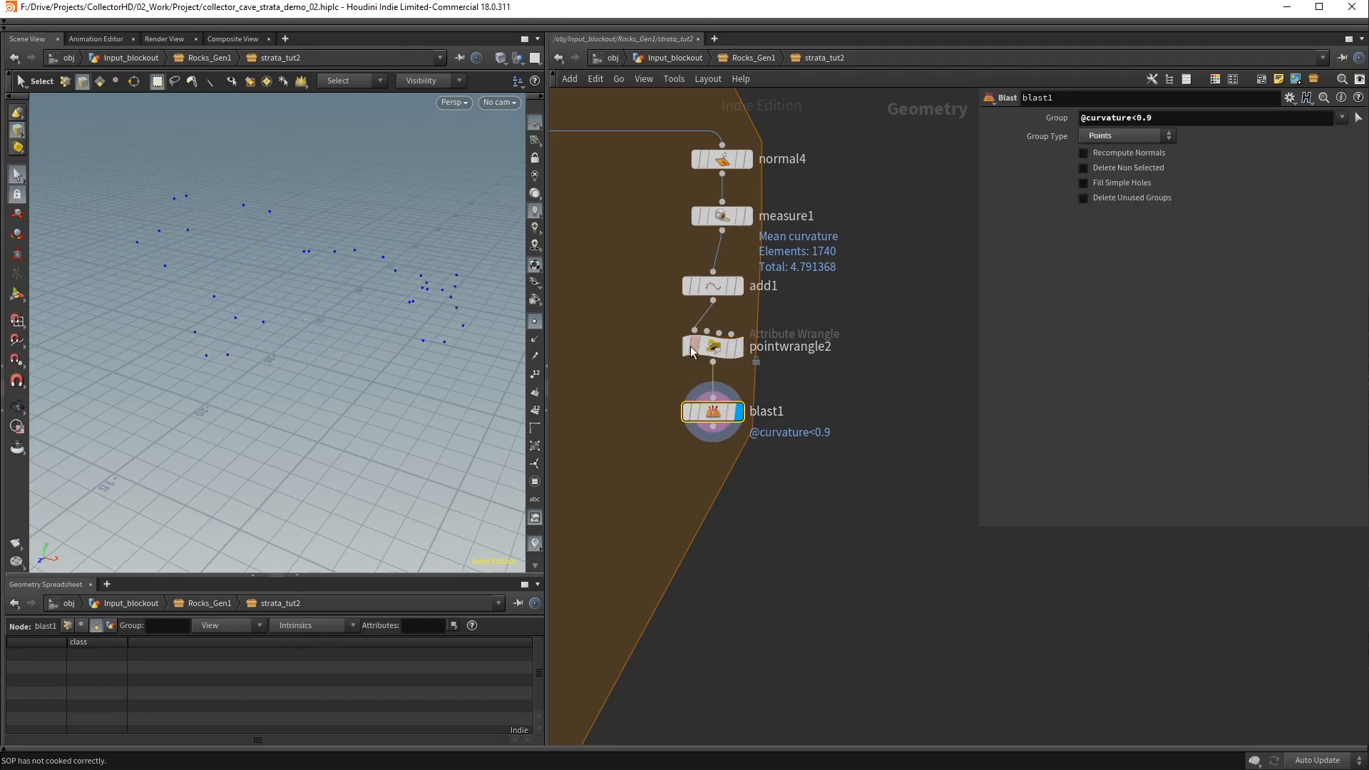
pyautogui.click(685, 344)
pyautogui.click(685, 344)
pyautogui.keyDown('alt'); pyautogui.moveTo(401, 339); pyautogui.dragTo(370, 309); pyautogui.keyUp('alt')
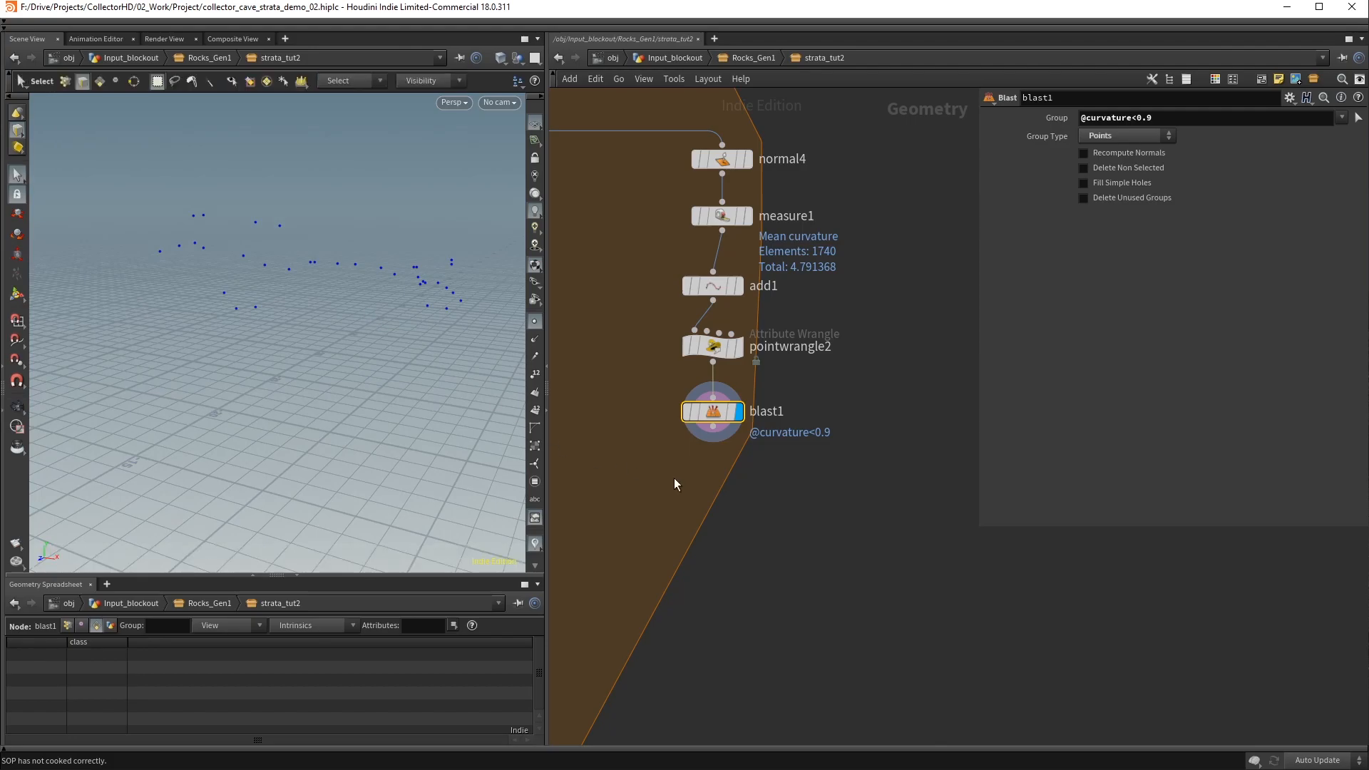
# Add a Voronoi Fracture node below blast1 and connect blast1's output to its second input
pyautogui.moveTo(674, 479); pyautogui.dragTo(703, 361, button='middle')
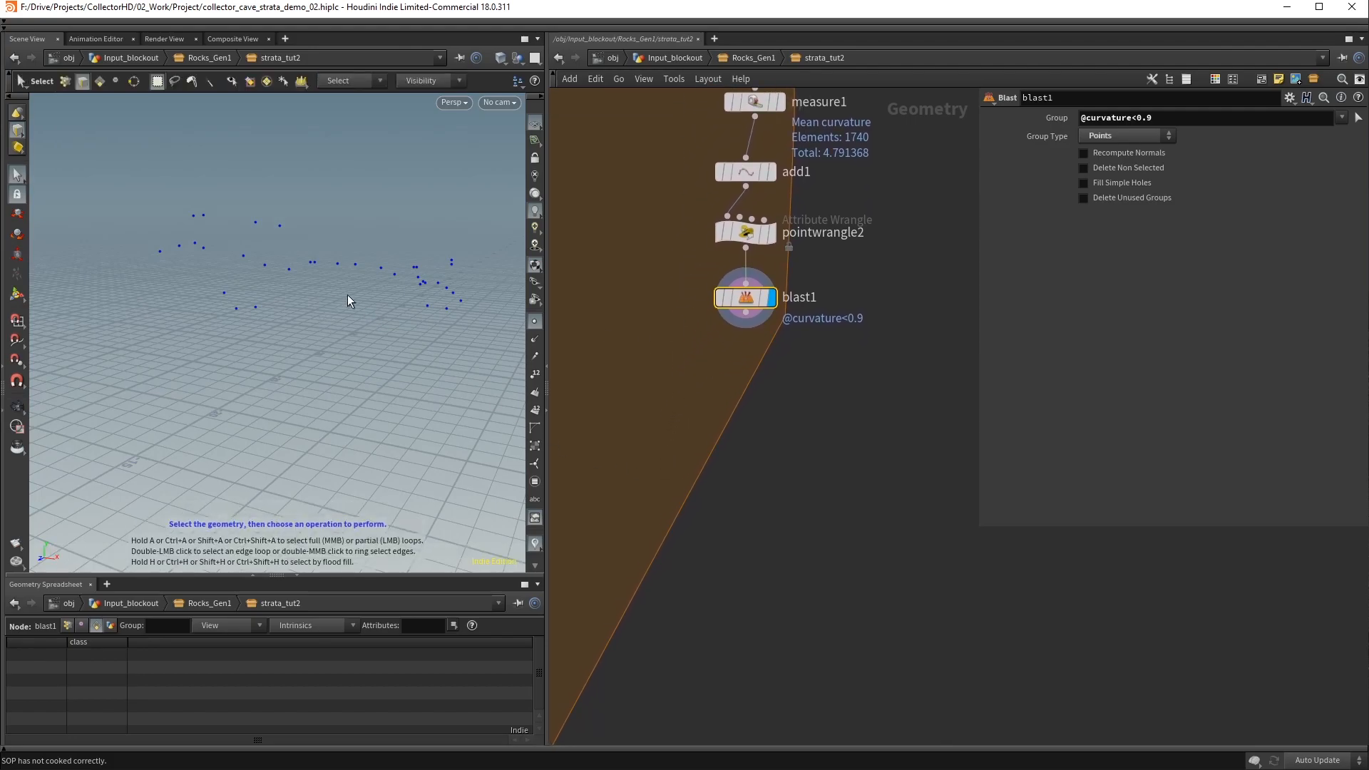
pyautogui.keyDown('alt'); pyautogui.moveTo(340, 301); pyautogui.dragTo(338, 314); pyautogui.keyUp('alt')
pyautogui.press('Tab')
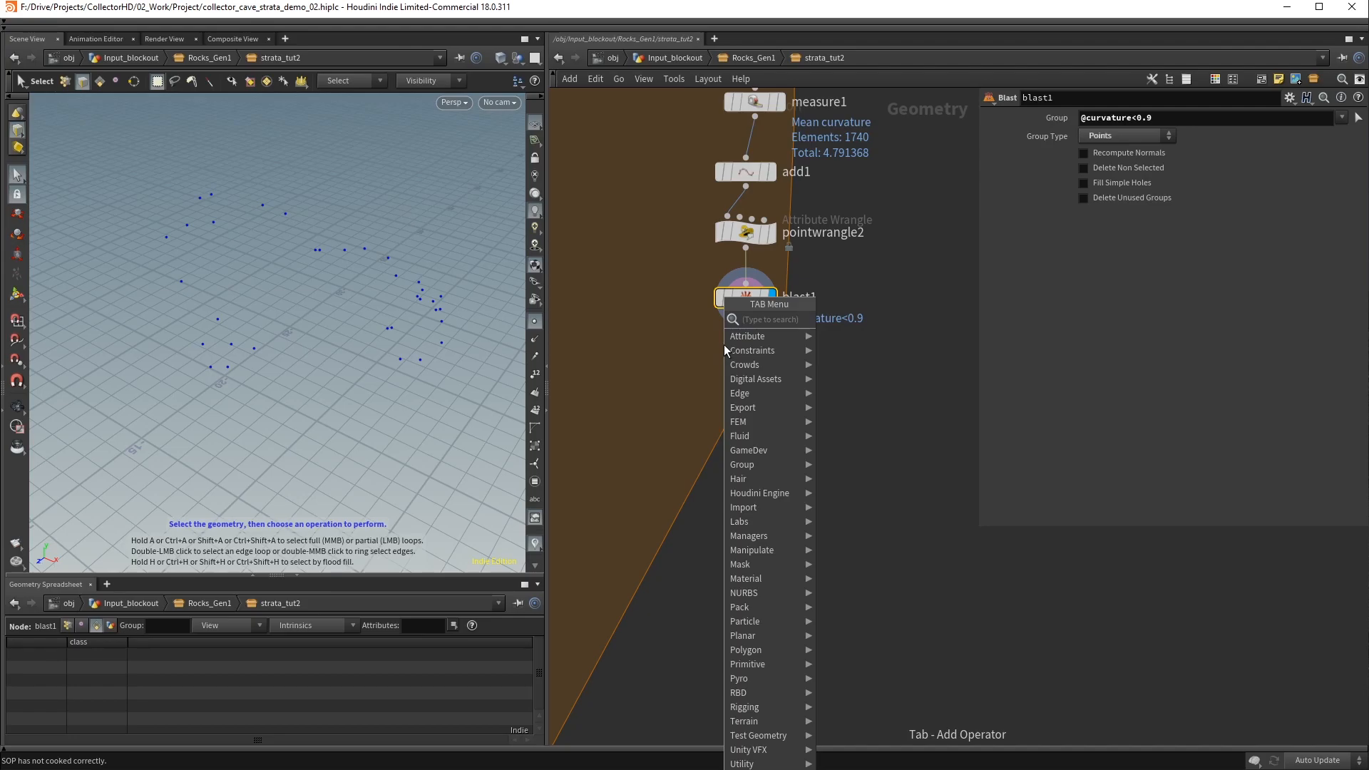
pyautogui.write('voron')
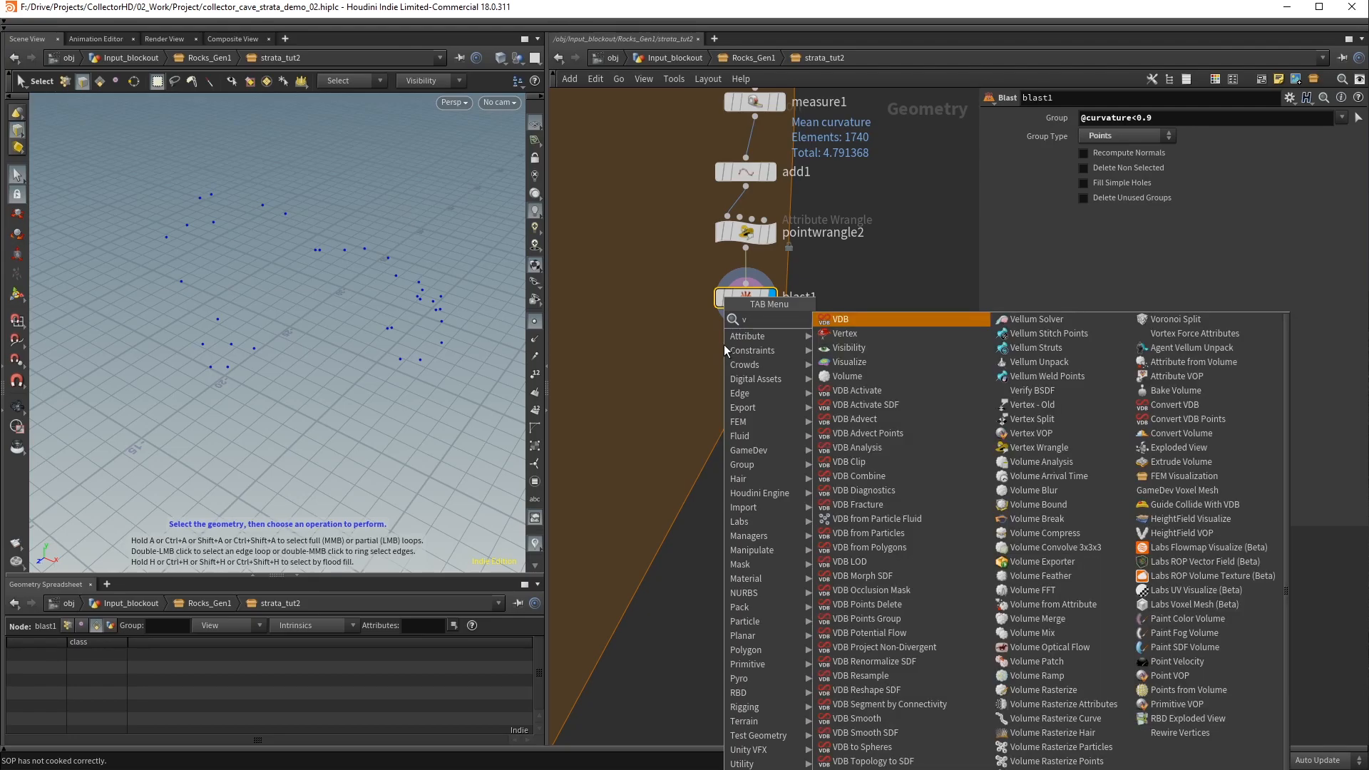
pyautogui.press('Return')
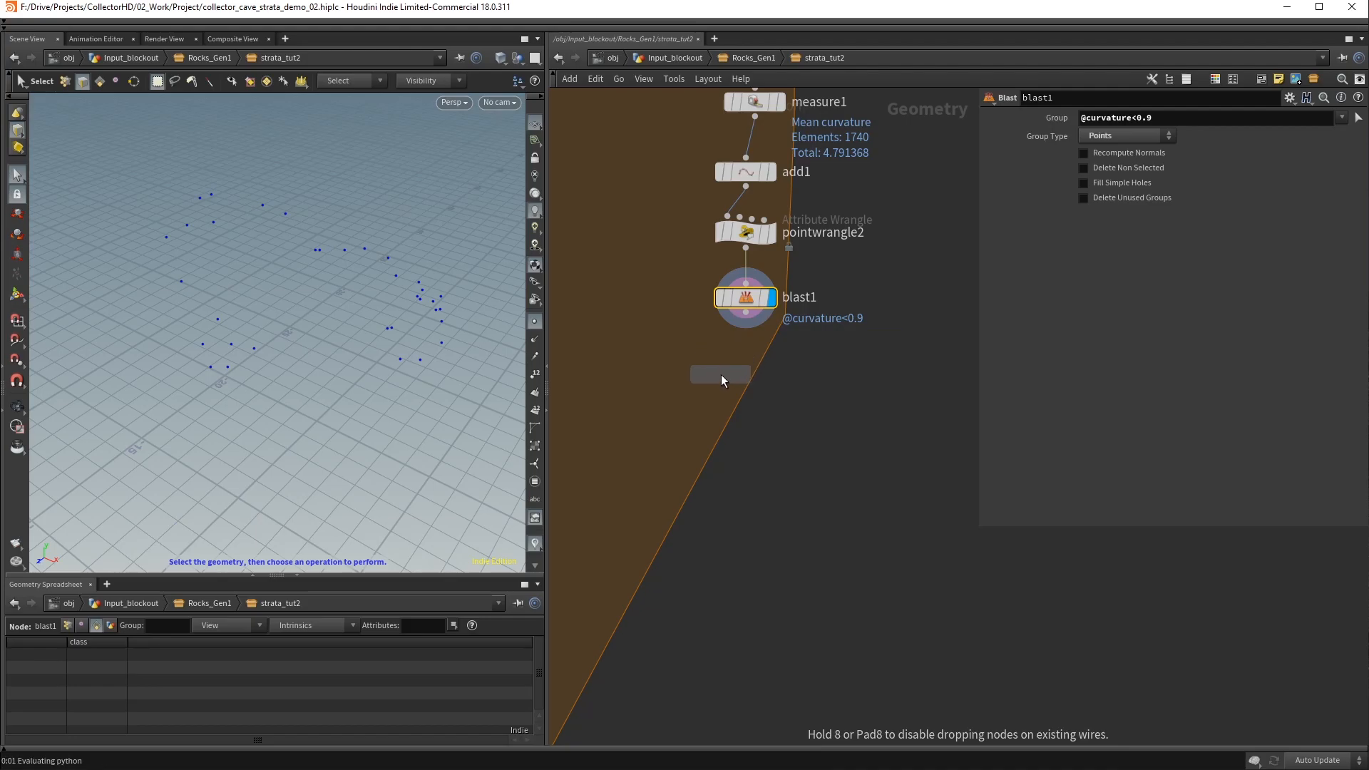
pyautogui.click(722, 375)
pyautogui.moveTo(746, 313); pyautogui.dragTo(740, 381)
# Connect the wire dot after random_displace to voronoifracture1's first input and display voronoifracture1
pyautogui.scroll(-1, 746, 333)
pyautogui.moveTo(592, 325); pyautogui.dragTo(776, 369, button='middle')
pyautogui.scroll(-1, 746, 332)
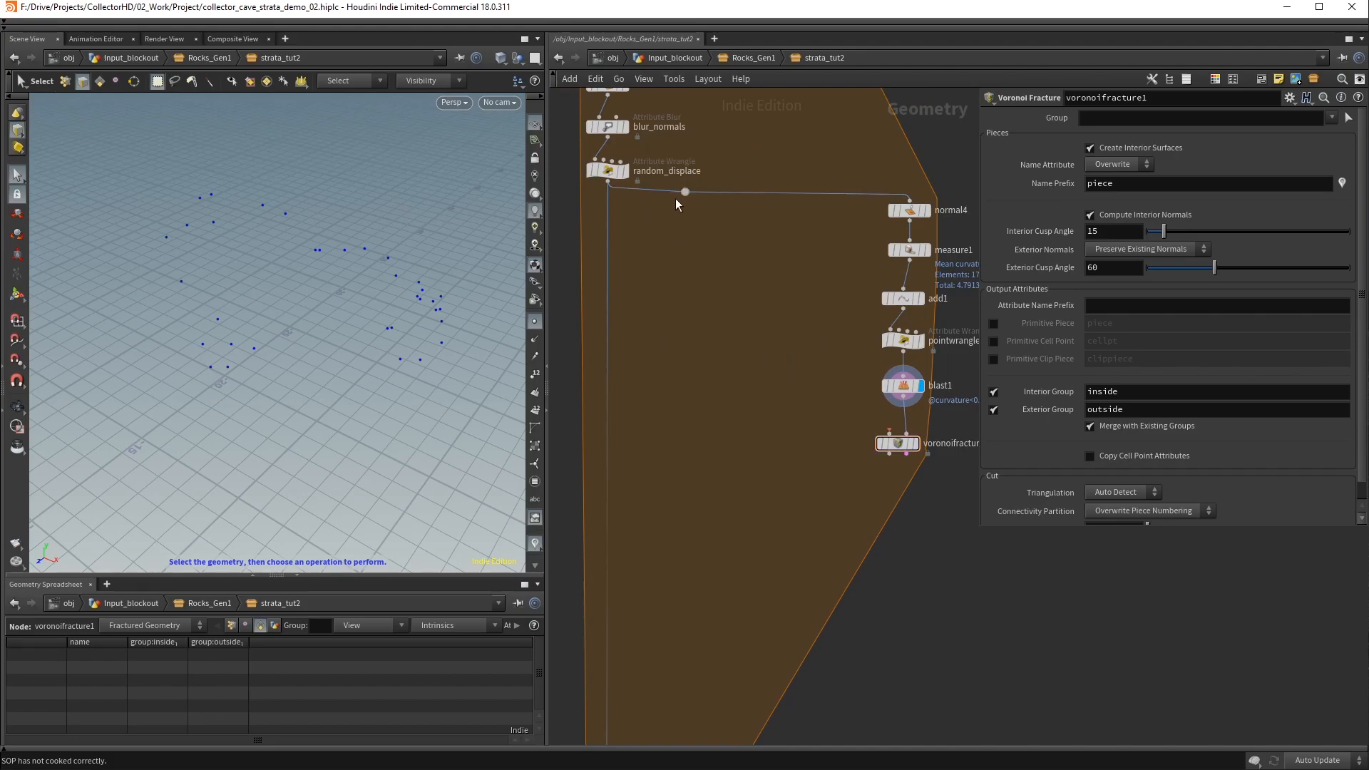
pyautogui.scroll(-2, 683, 221)
pyautogui.moveTo(683, 212); pyautogui.dragTo(631, 700)
pyautogui.moveTo(683, 204); pyautogui.dragTo(630, 700)
pyautogui.scroll(2, 847, 386)
pyautogui.click(845, 372)
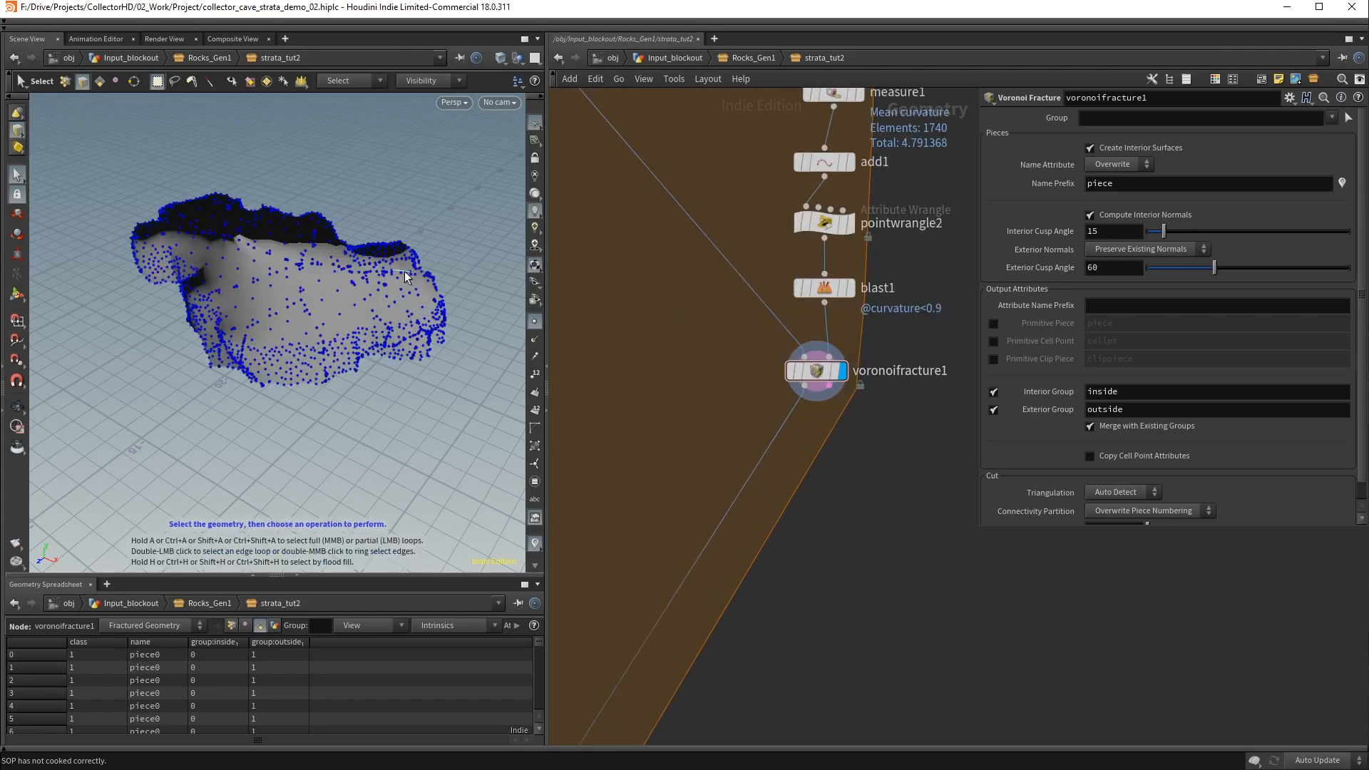
# Hide the point markers, turn on wireframe shading and inspect the fractured rock and its shading from several angles
pyautogui.click(534, 322)
pyautogui.hotkey('shift', 'w')
pyautogui.keyDown('alt'); pyautogui.moveTo(291, 302); pyautogui.dragTo(422, 275, button='right'); pyautogui.keyUp('alt')
pyautogui.keyDown('alt'); pyautogui.moveTo(421, 275); pyautogui.dragTo(339, 315); pyautogui.keyUp('alt')
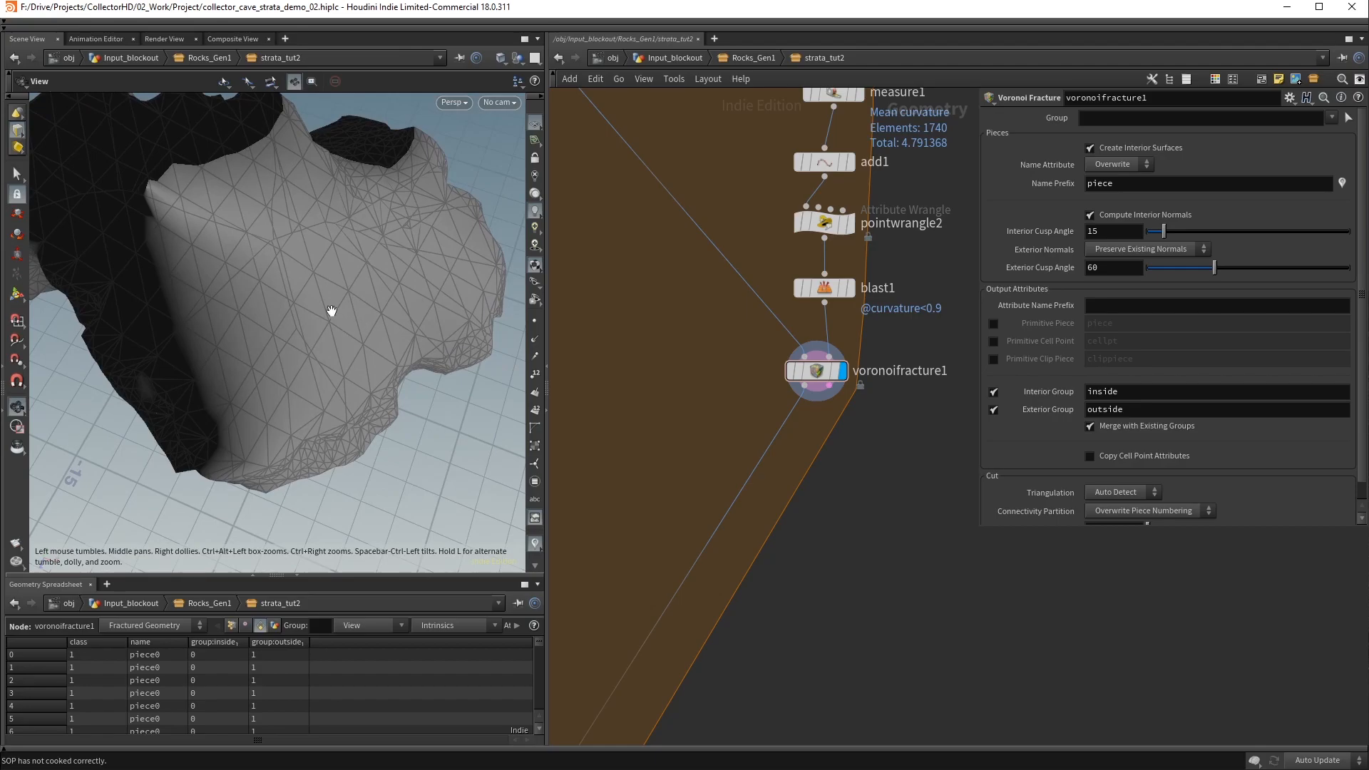
pyautogui.keyDown('alt'); pyautogui.moveTo(339, 314); pyautogui.dragTo(236, 273, button='right'); pyautogui.keyUp('alt')
pyautogui.keyDown('alt'); pyautogui.moveTo(235, 274); pyautogui.dragTo(246, 265); pyautogui.keyUp('alt')
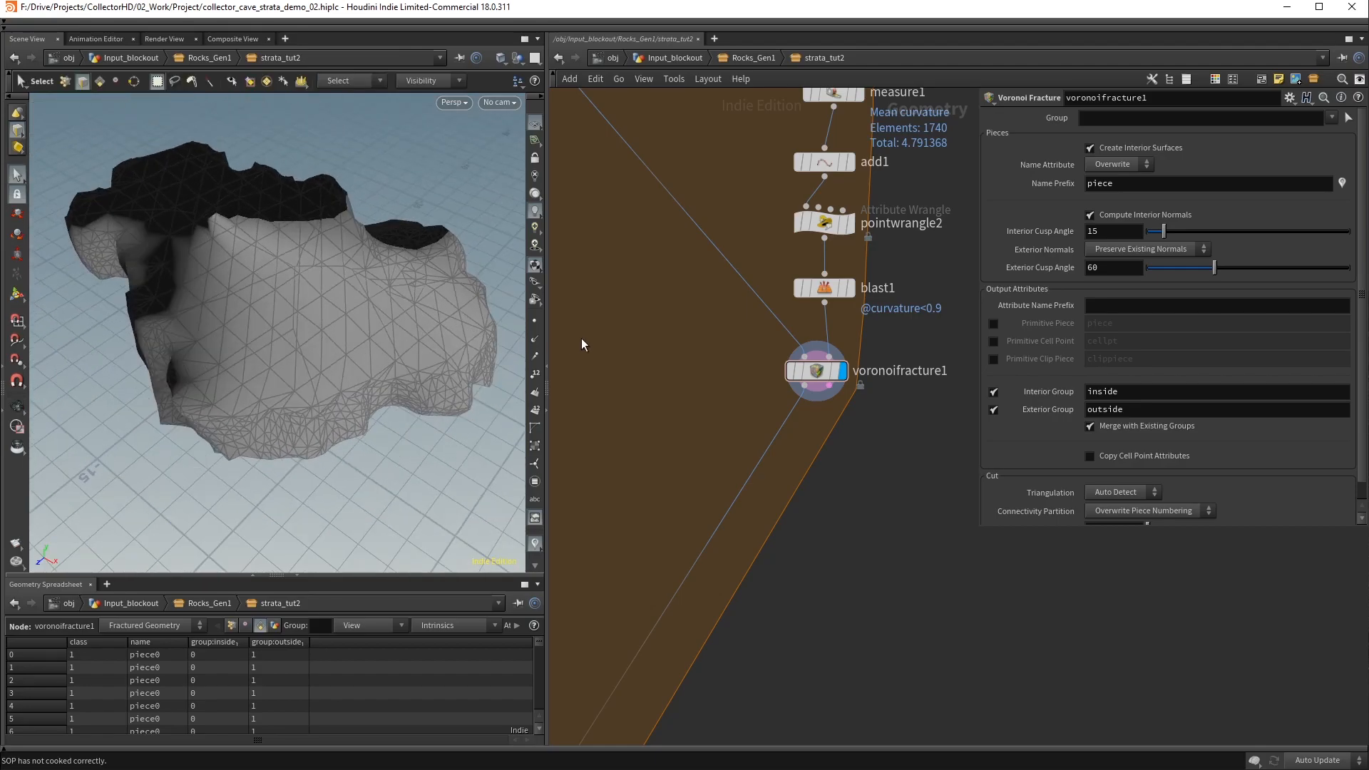
pyautogui.moveTo(681, 310); pyautogui.dragTo(719, 474, button='middle')
pyautogui.scroll(-1, 719, 474)
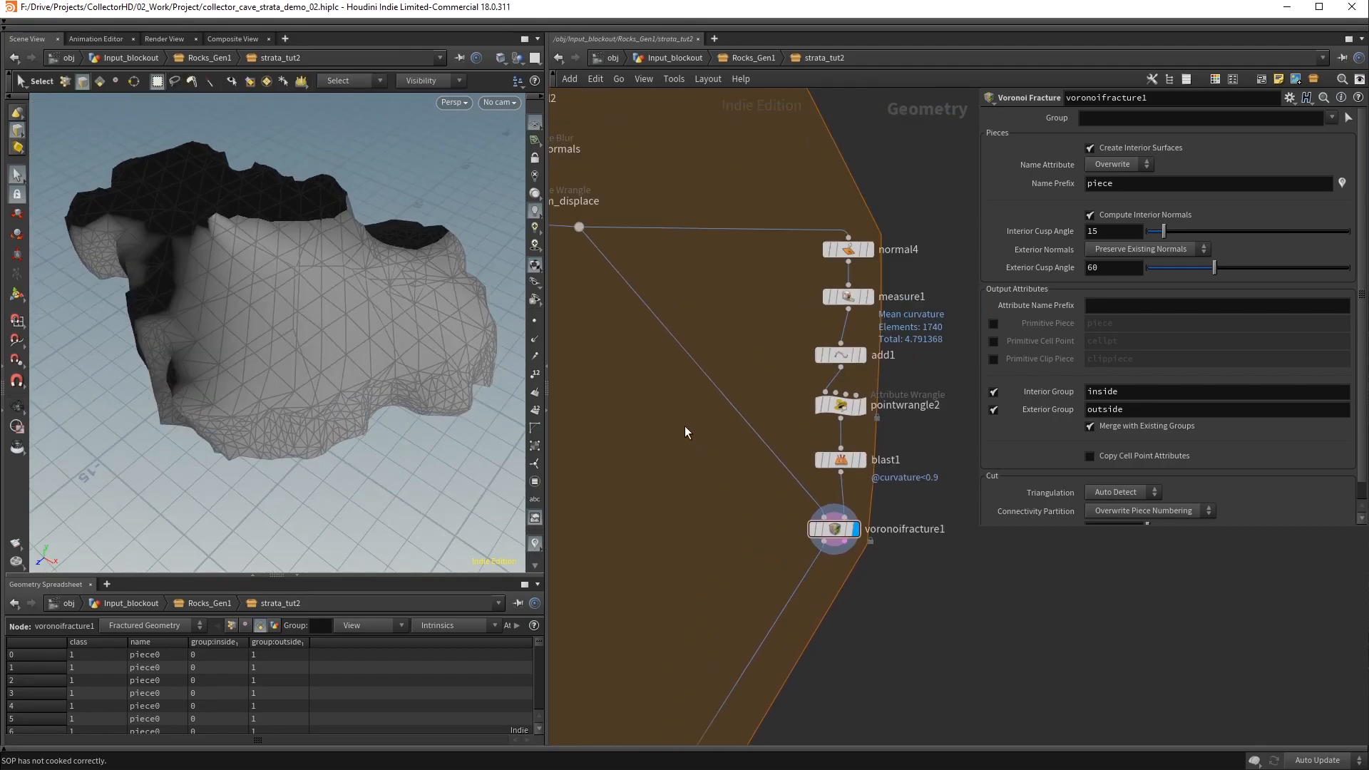
pyautogui.moveTo(373, 321)
pyautogui.keyDown('alt'); pyautogui.mouseDown()
pyautogui.moveTo(357, 281)
pyautogui.moveTo(391, 281)
pyautogui.moveTo(373, 303)
pyautogui.mouseUp(); pyautogui.keyUp('alt')
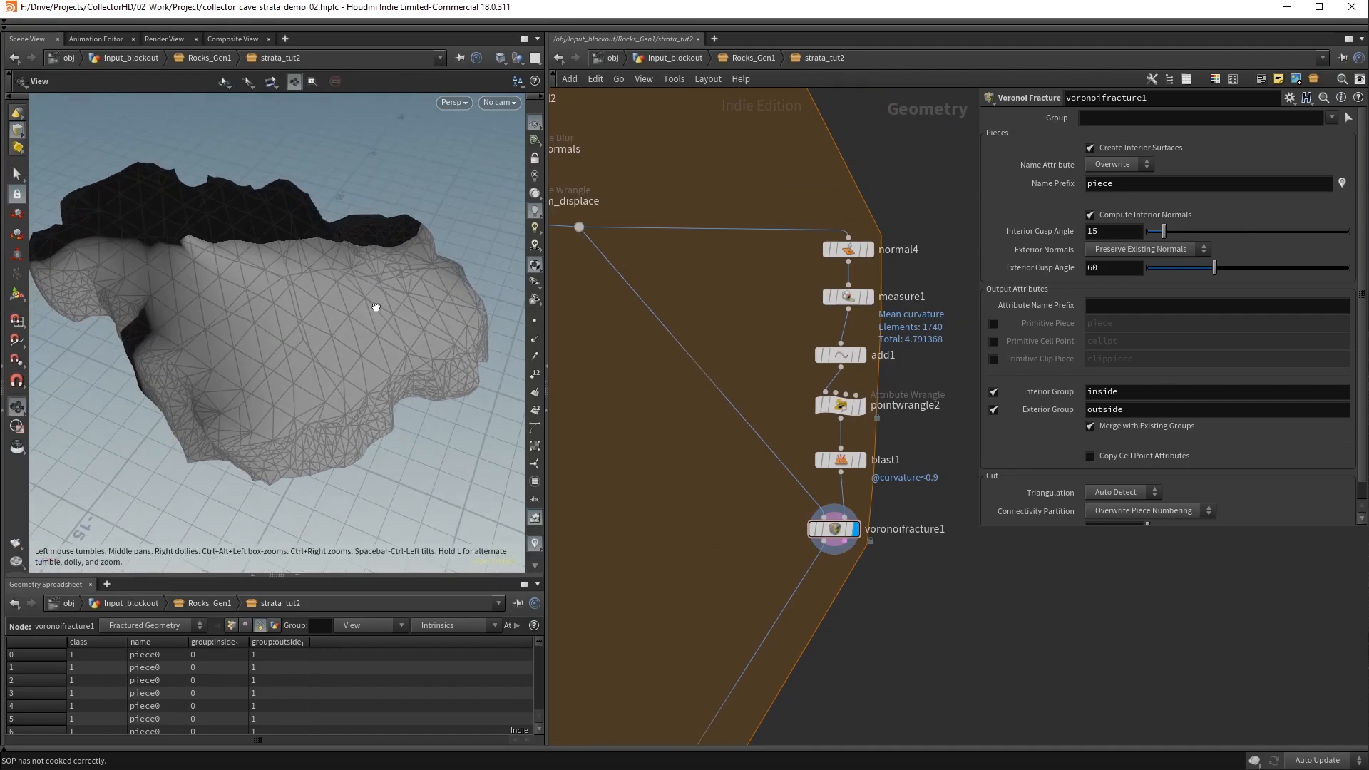
# Insert a Normal node on the wire between the dot and voronoifracture1, and check the rock's shading
pyautogui.press('Tab')
pyautogui.write('nor')
pyautogui.press('Return')
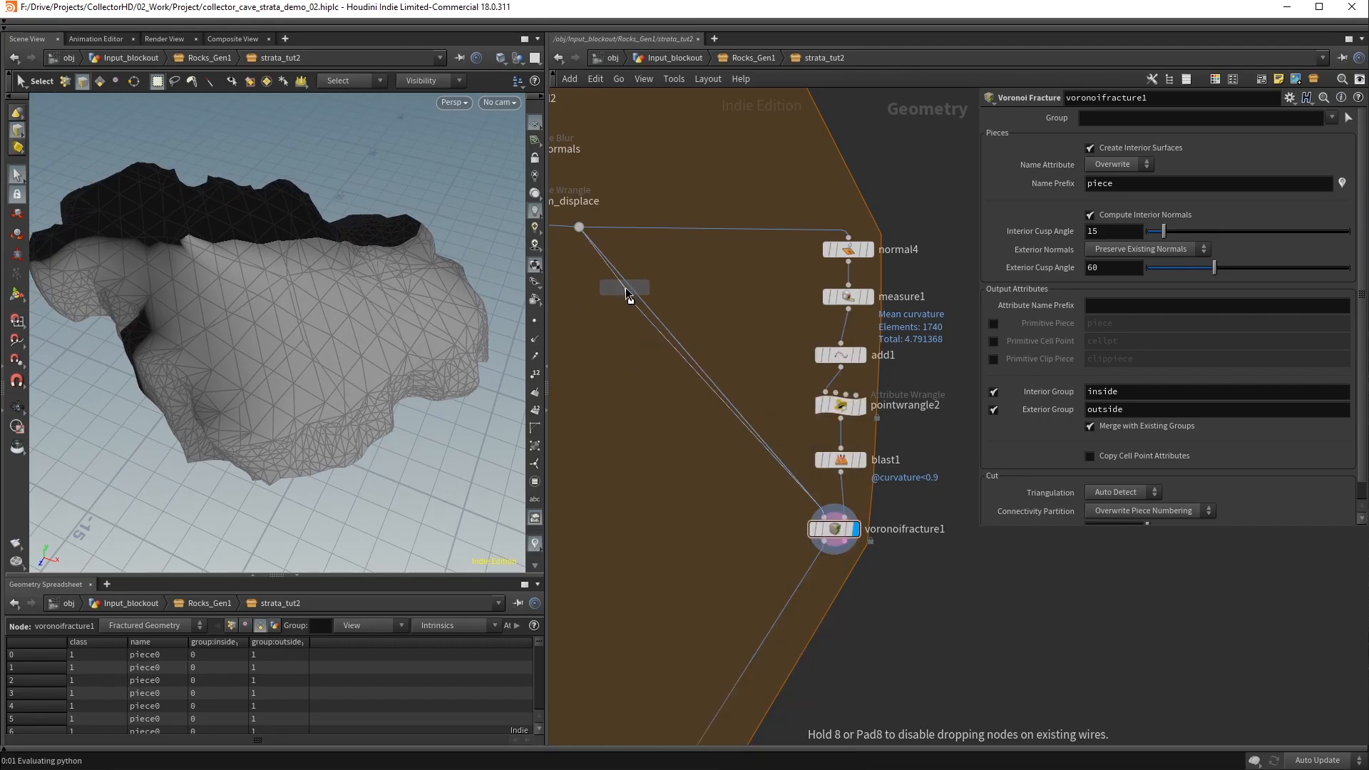
pyautogui.click(624, 288)
pyautogui.keyDown('alt'); pyautogui.moveTo(378, 321); pyautogui.dragTo(480, 318); pyautogui.keyUp('alt')
pyautogui.keyDown('alt'); pyautogui.moveTo(430, 391); pyautogui.dragTo(325, 353); pyautogui.keyUp('alt')
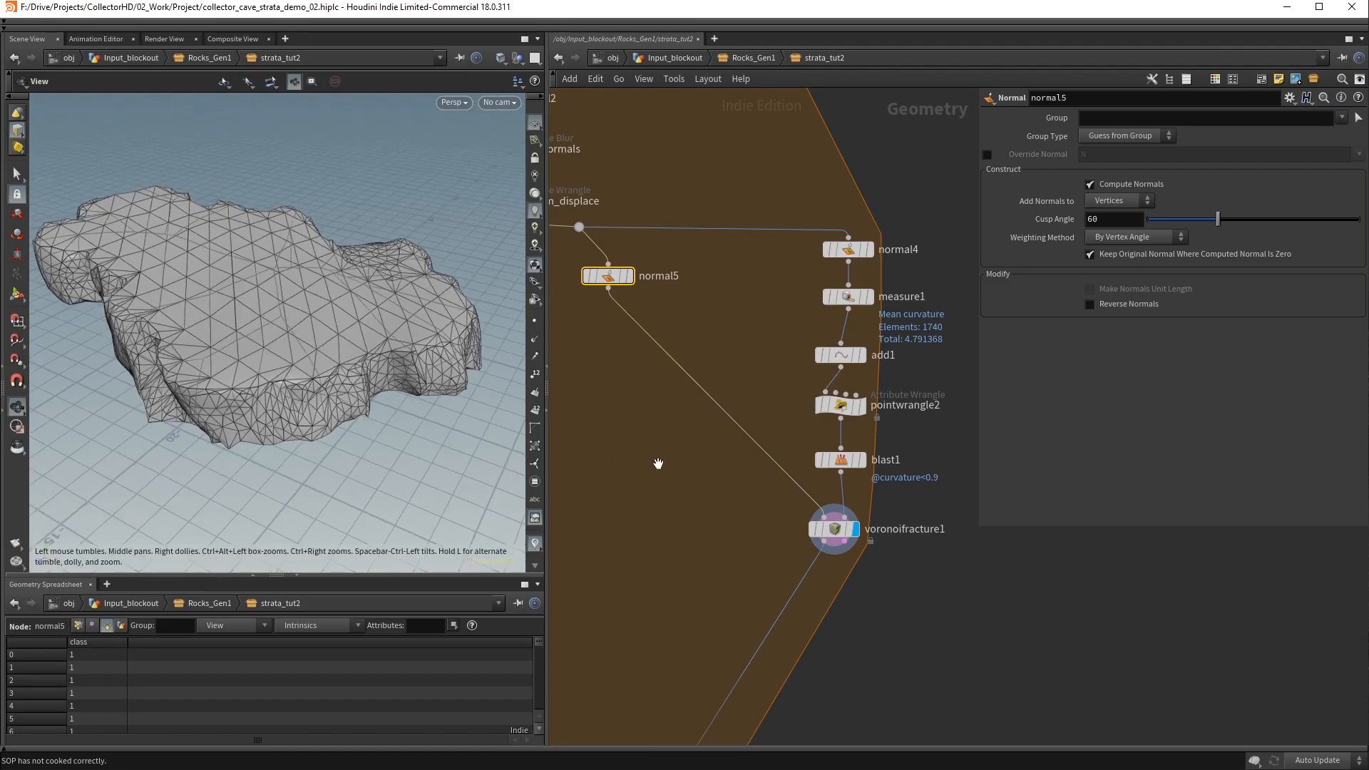
# Add an Extract Centroid node beside the curvature branch, feed it from normal4 and display it
pyautogui.moveTo(761, 499); pyautogui.dragTo(611, 452, button='middle')
pyautogui.press('Tab')
pyautogui.write('centro')
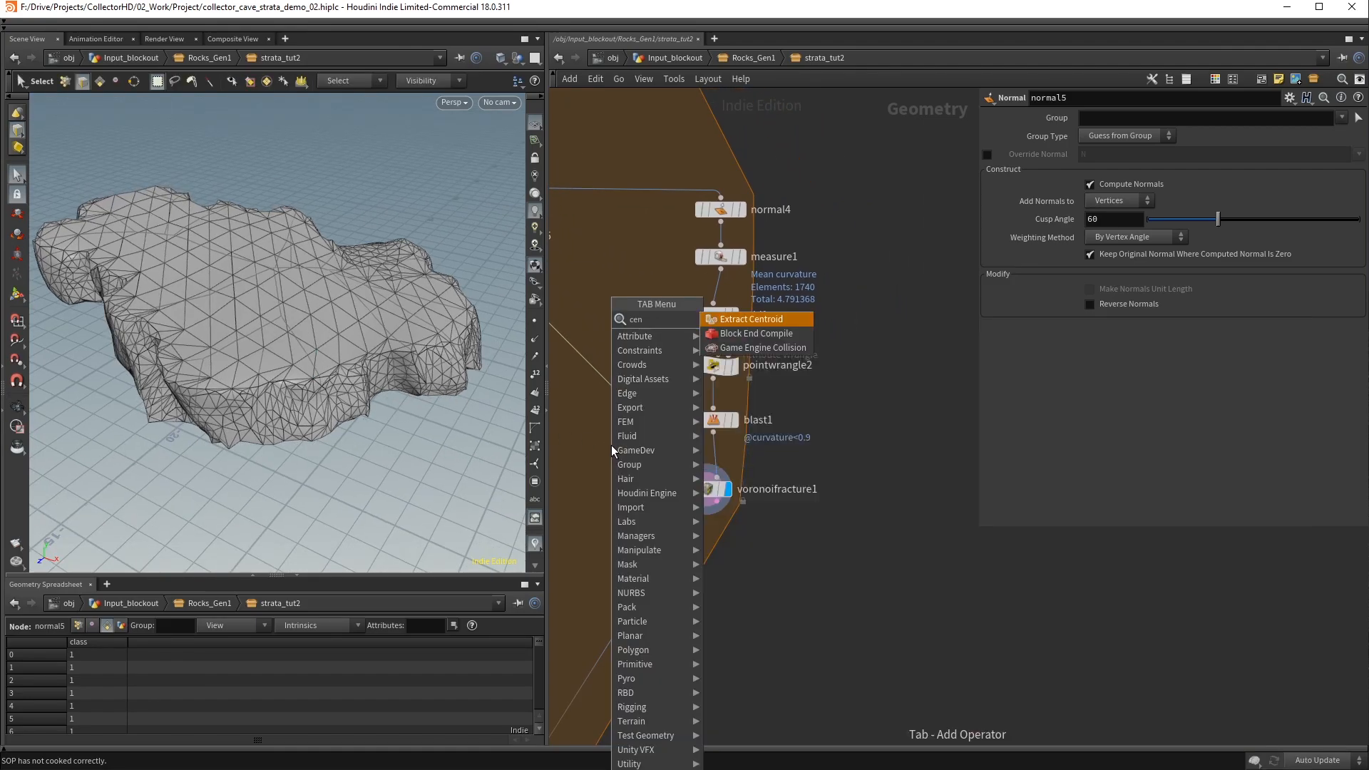
pyautogui.press('Return')
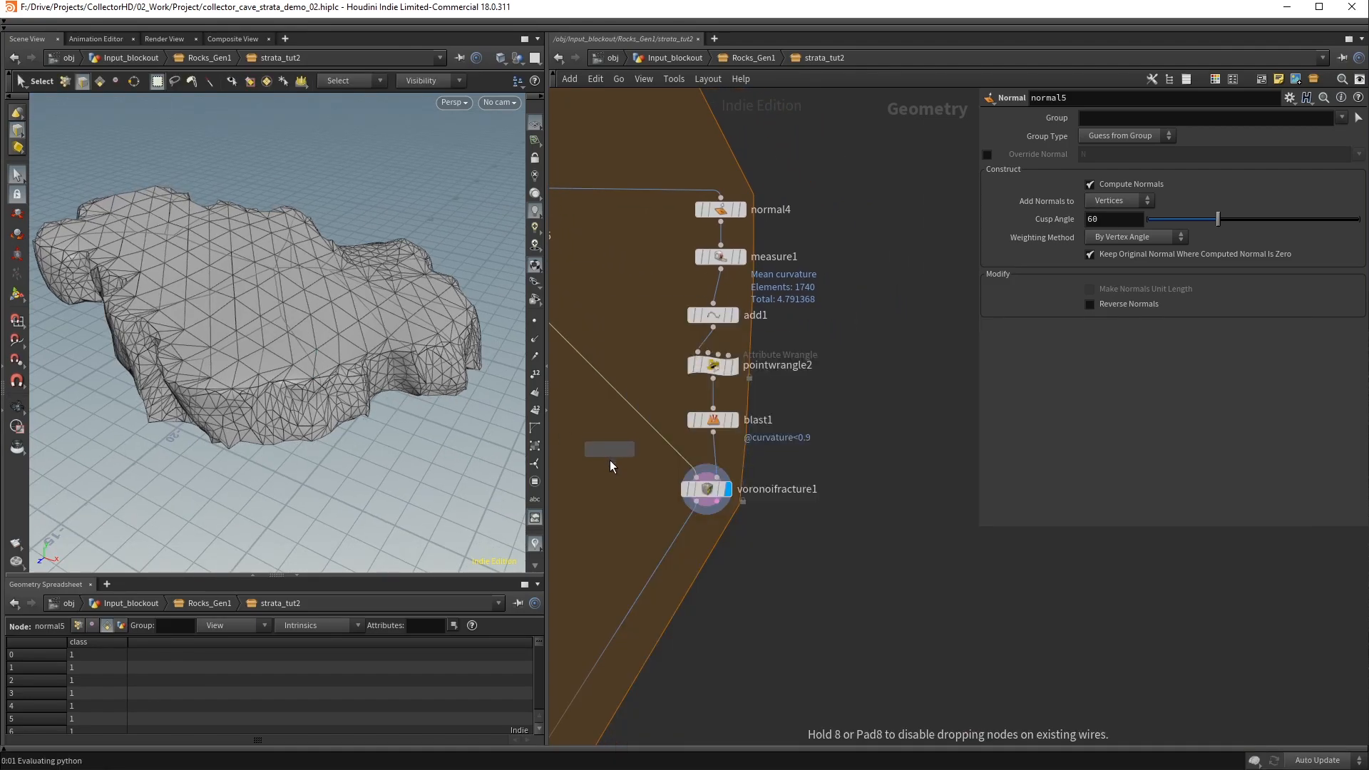
pyautogui.click(606, 470)
pyautogui.moveTo(726, 229); pyautogui.dragTo(913, 420)
pyautogui.click(932, 420)
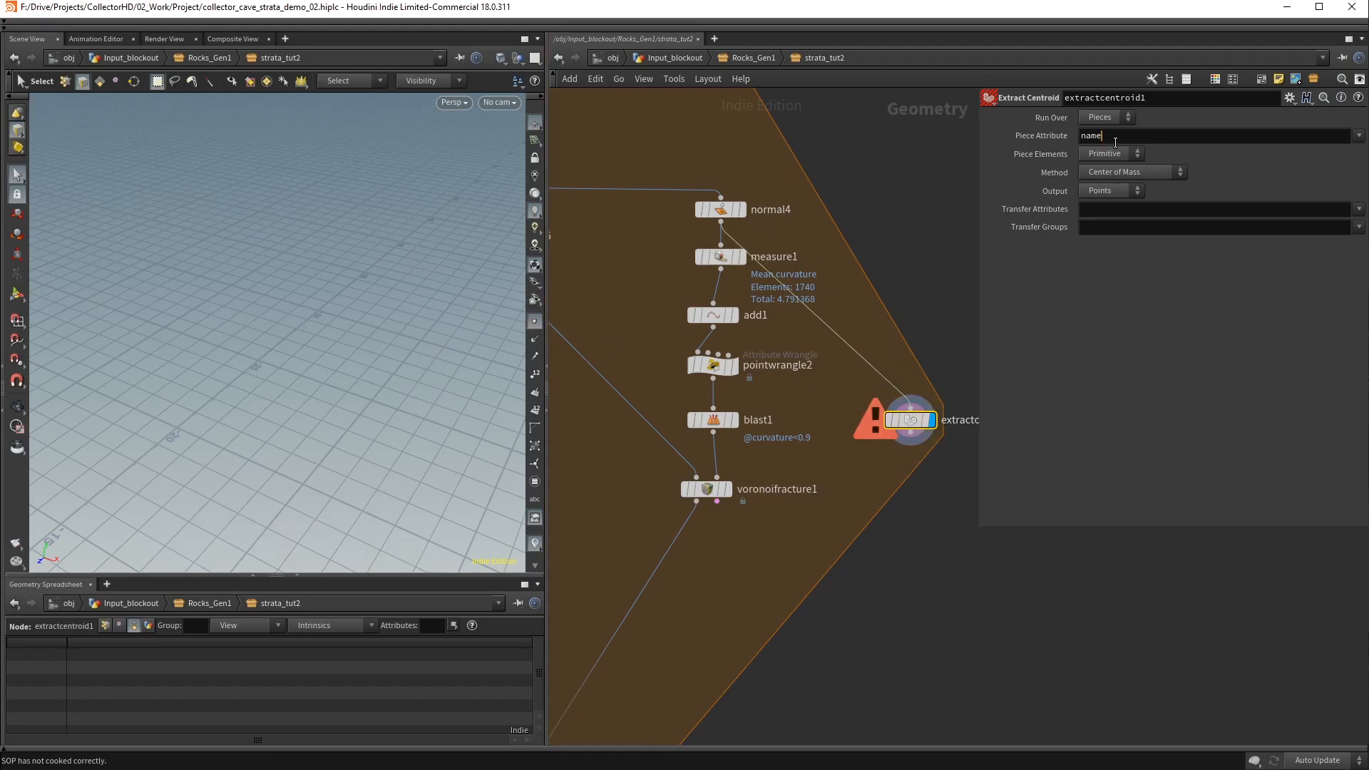
# Clear extractcentroid1's Piece Attribute and show normal4 as a template to compare with the centroid point
pyautogui.press('BackSpace')
pyautogui.press('BackSpace')
pyautogui.press('BackSpace')
pyautogui.press('BackSpace')
pyautogui.press('Return')
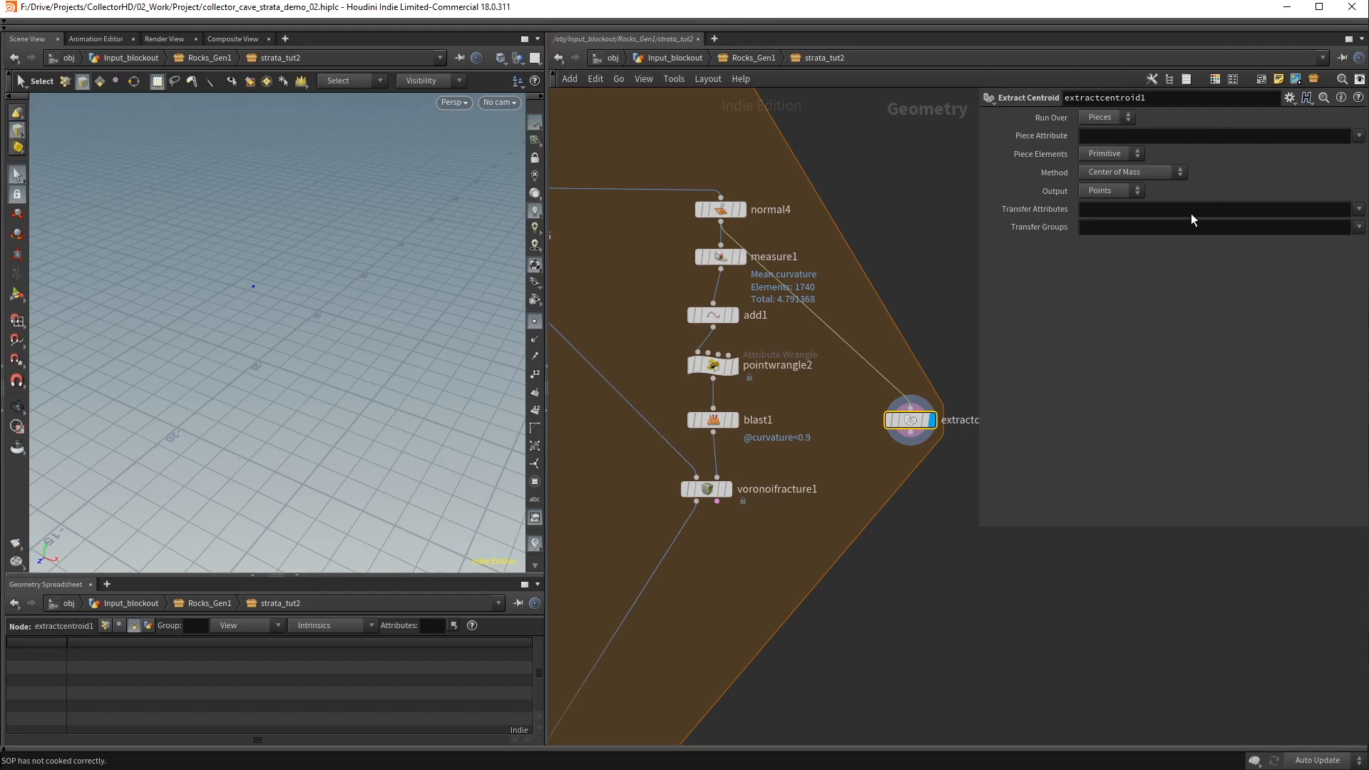
pyautogui.keyDown('alt'); pyautogui.moveTo(258, 275); pyautogui.dragTo(288, 245); pyautogui.keyUp('alt')
pyautogui.click(748, 236)
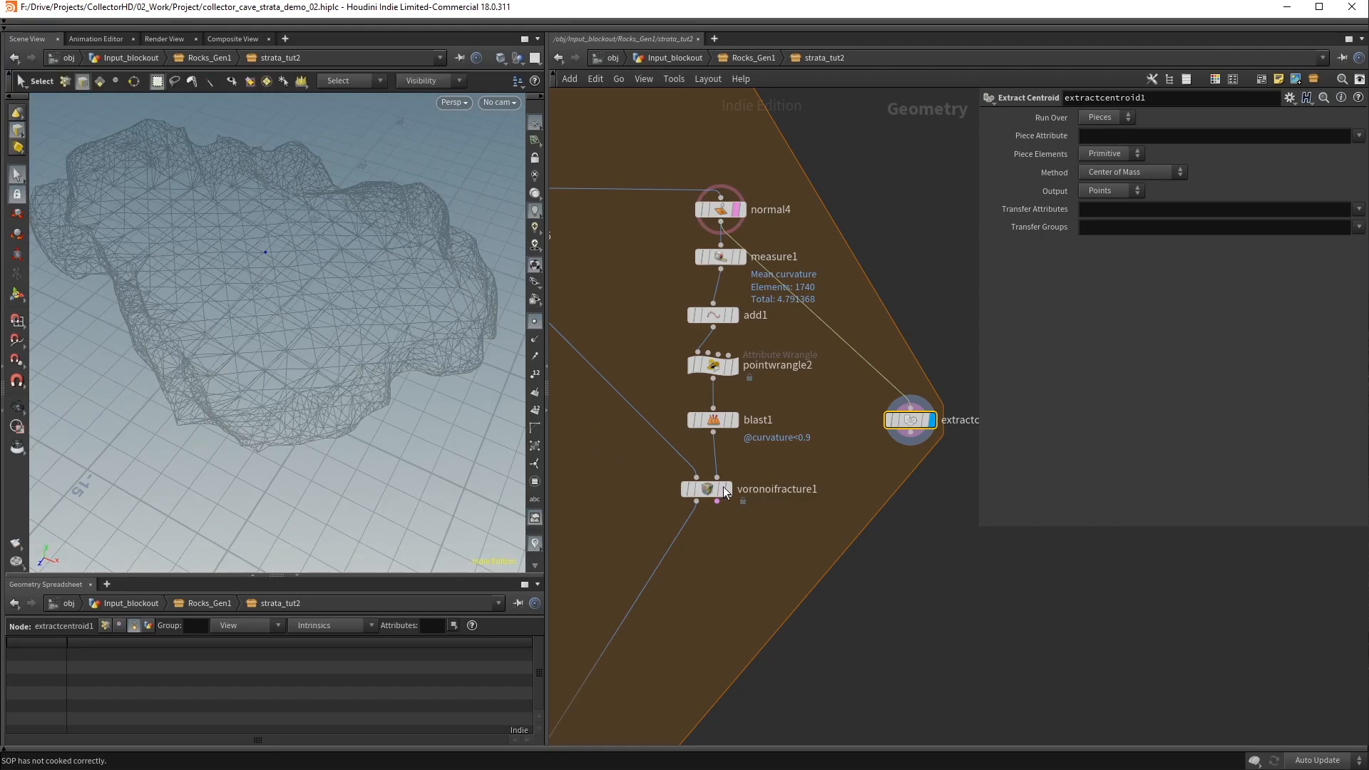
# Add a Merge node that combines the outputs of blast1 and extractcentroid1, and display it
pyautogui.press('Tab')
pyautogui.write('mer')
pyautogui.press('Return')
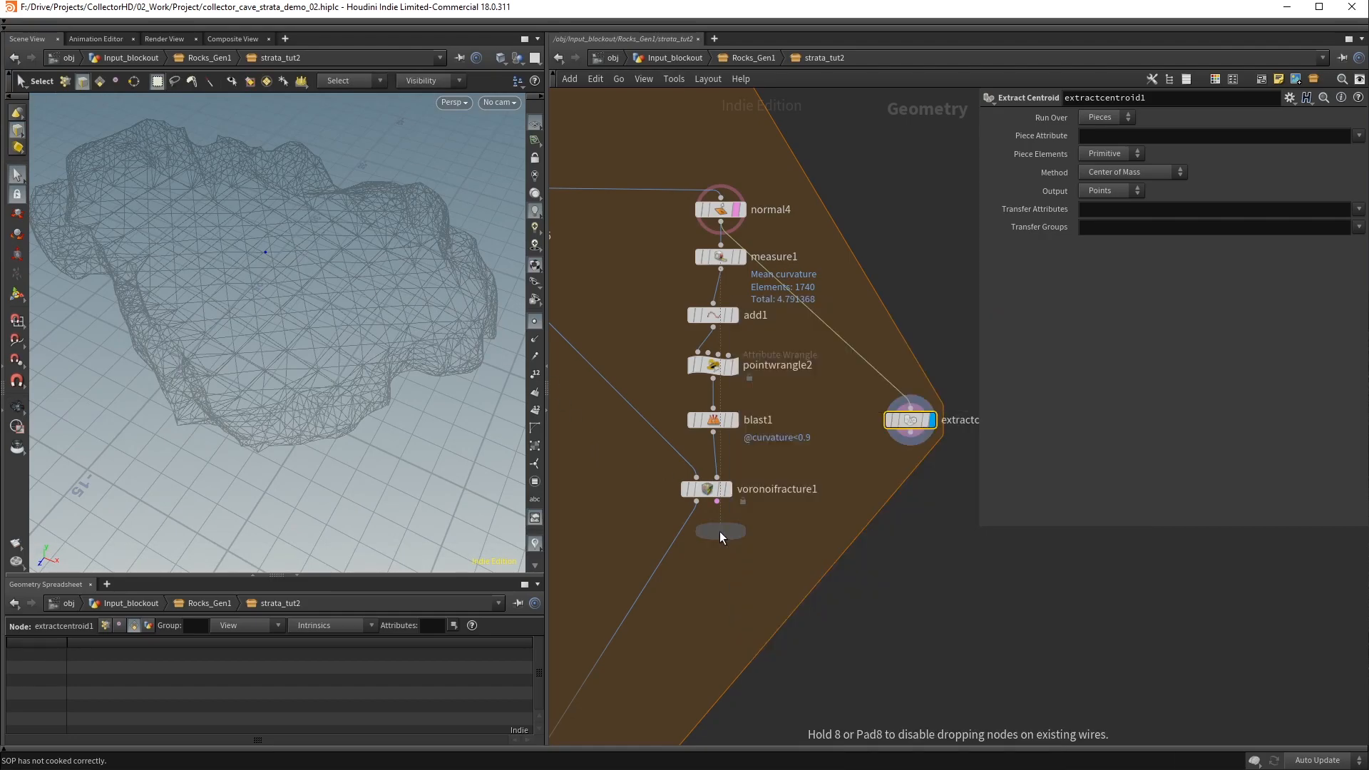
pyautogui.click(791, 463)
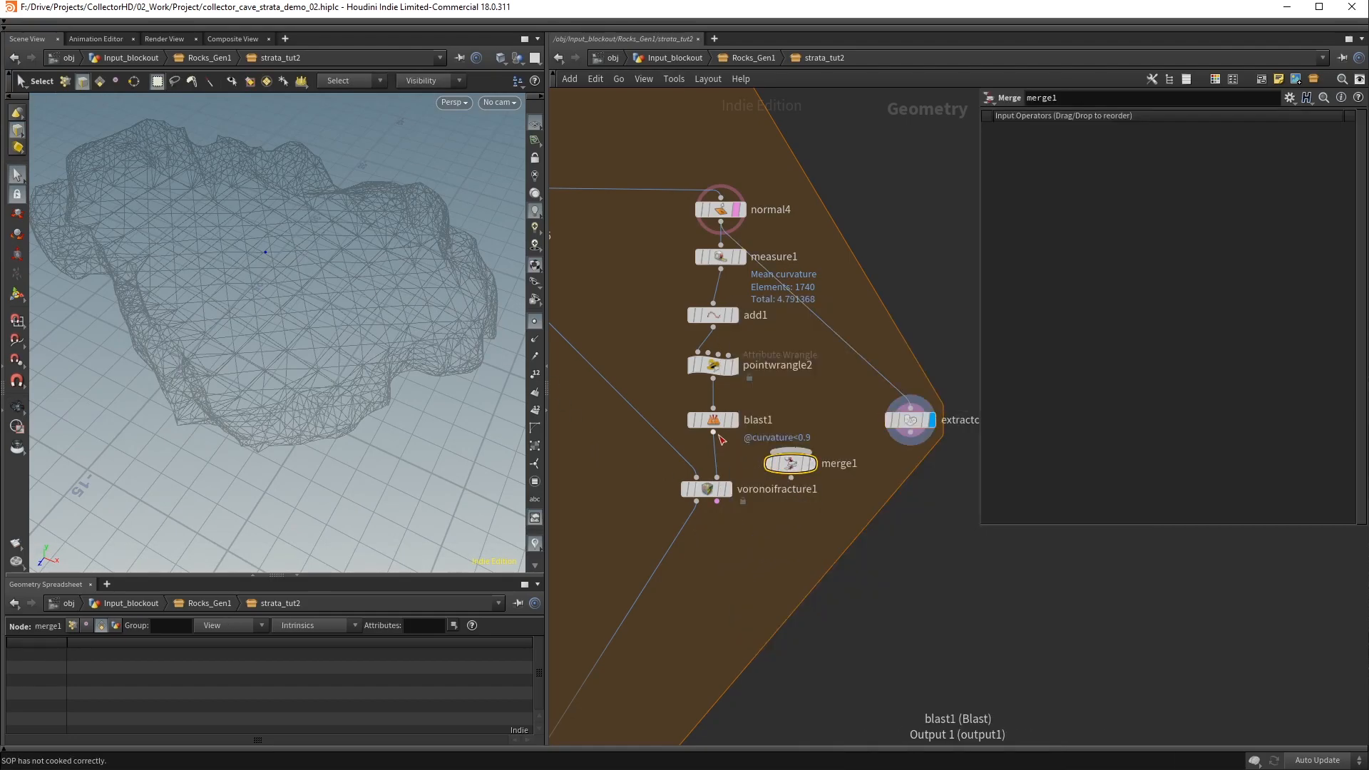
pyautogui.click(910, 431)
pyautogui.click(799, 457)
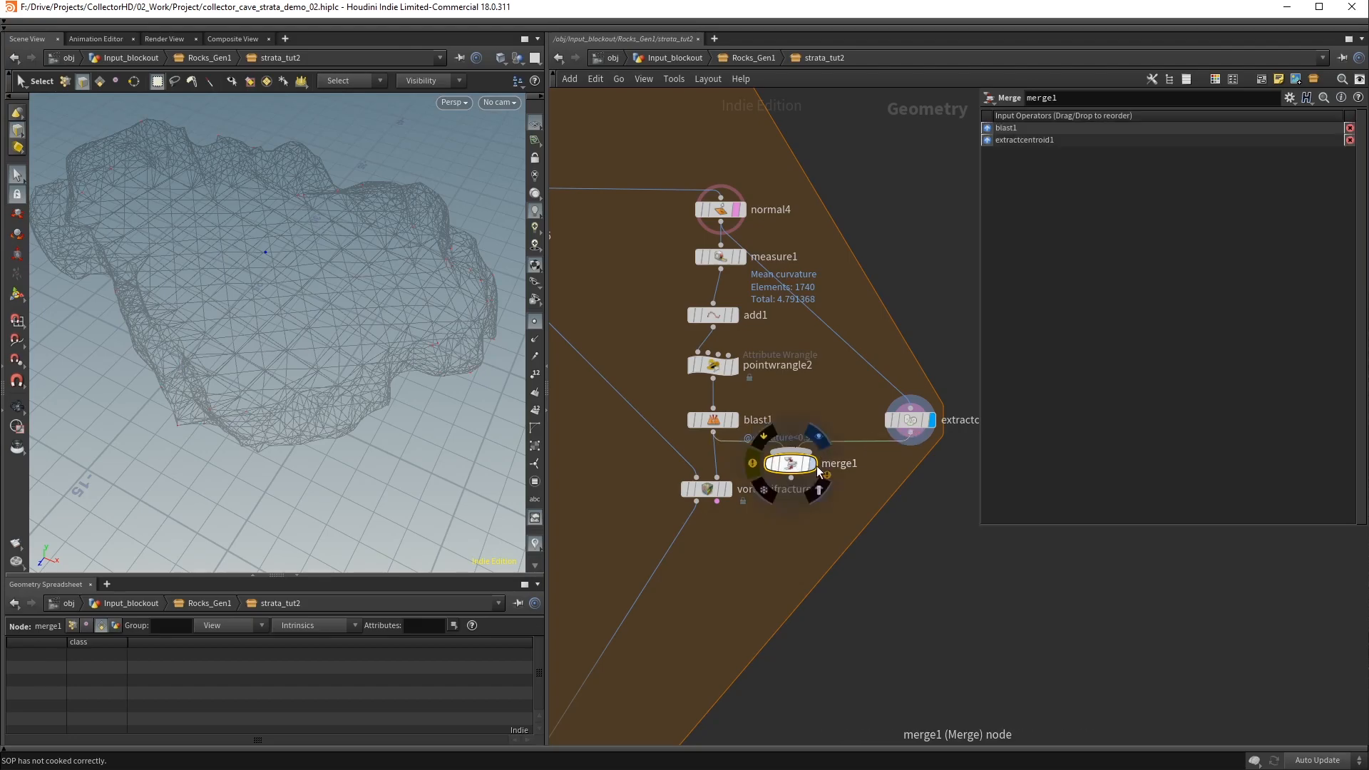
# Connect merge1 to voronoifracture1's second input, then display and inspect the fractured rock without point markers
pyautogui.click(791, 478)
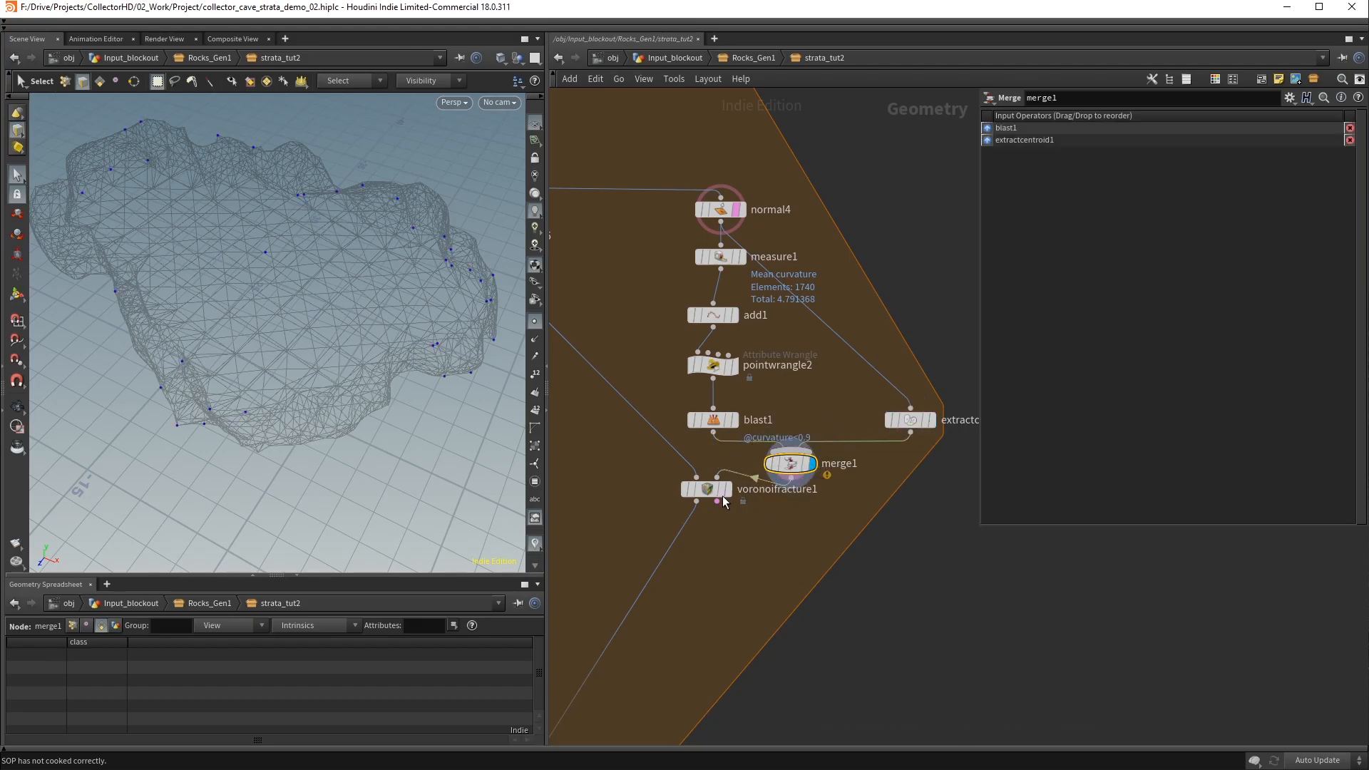
pyautogui.click(728, 490)
pyautogui.moveTo(714, 492); pyautogui.dragTo(713, 502)
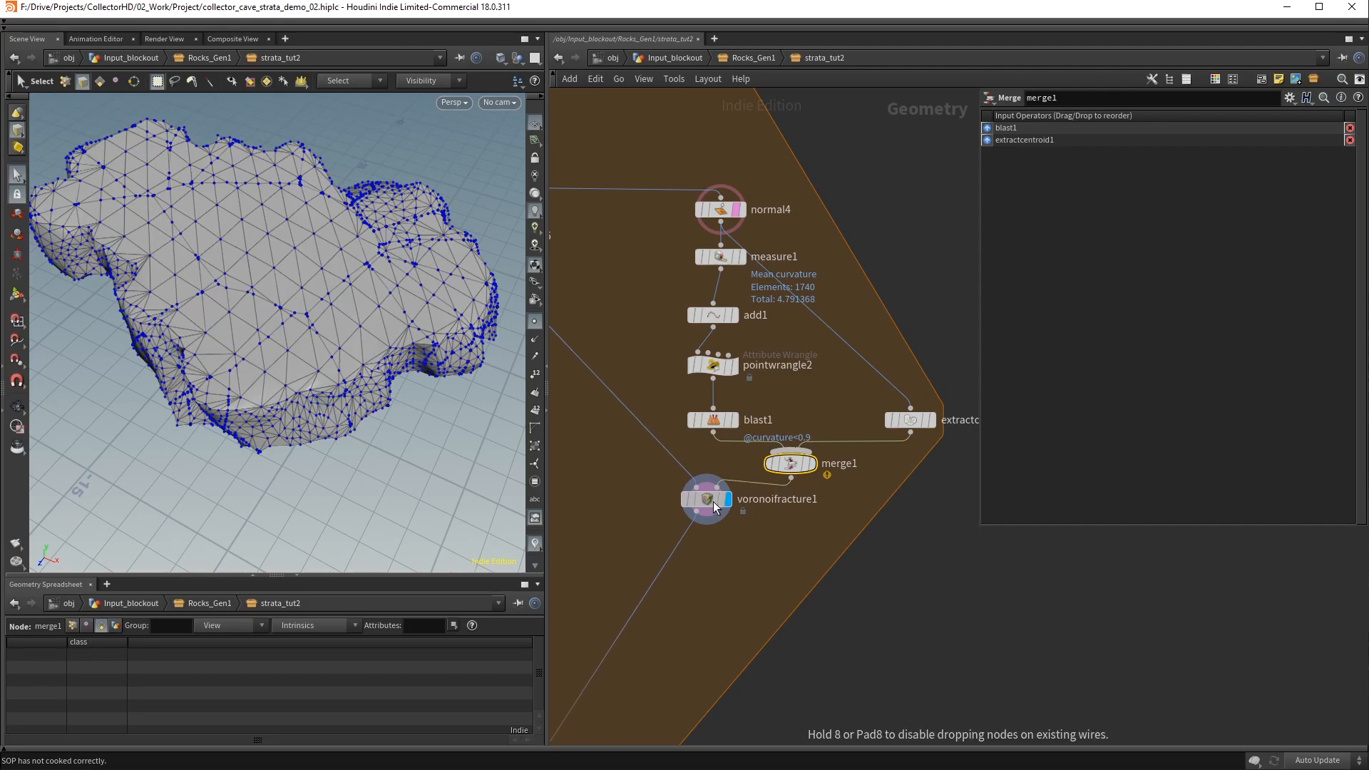
pyautogui.press('Escape')
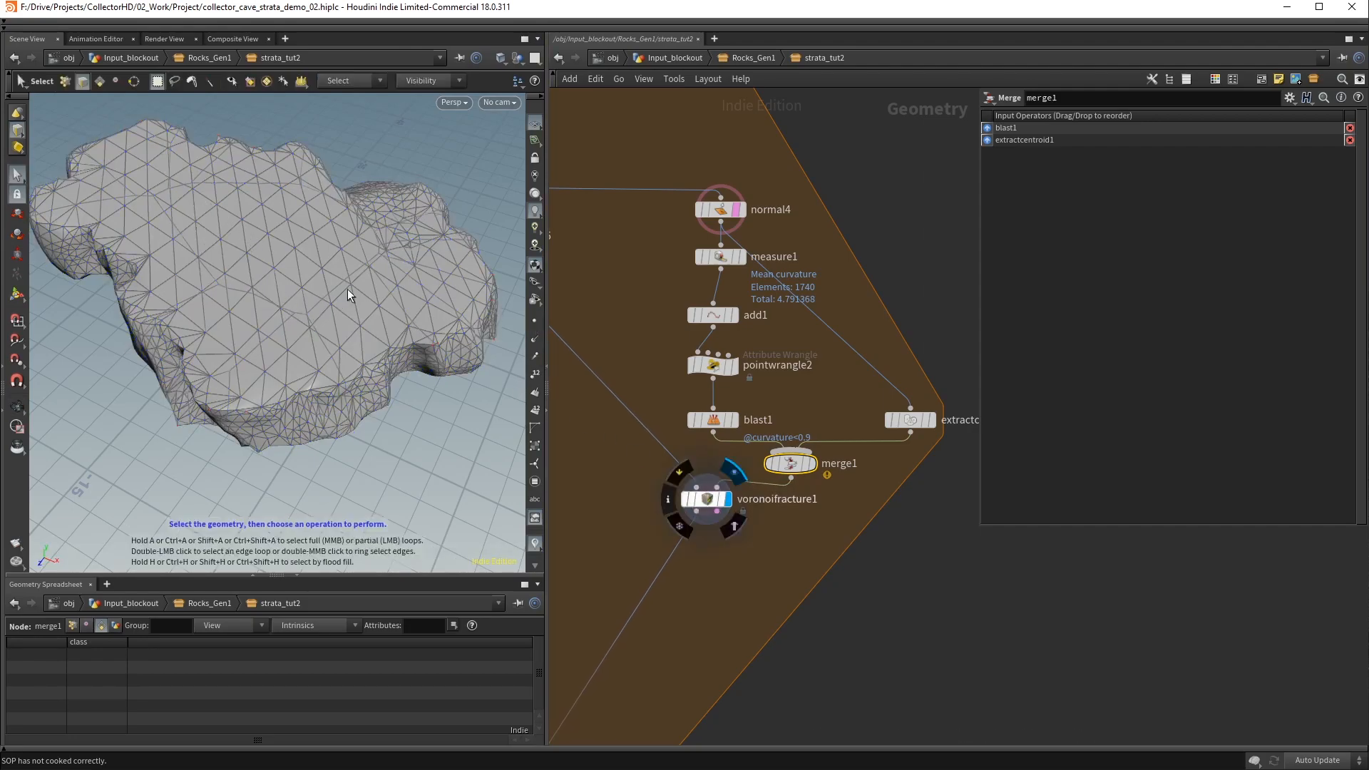
pyautogui.keyDown('alt'); pyautogui.moveTo(235, 274); pyautogui.dragTo(254, 297); pyautogui.keyUp('alt')
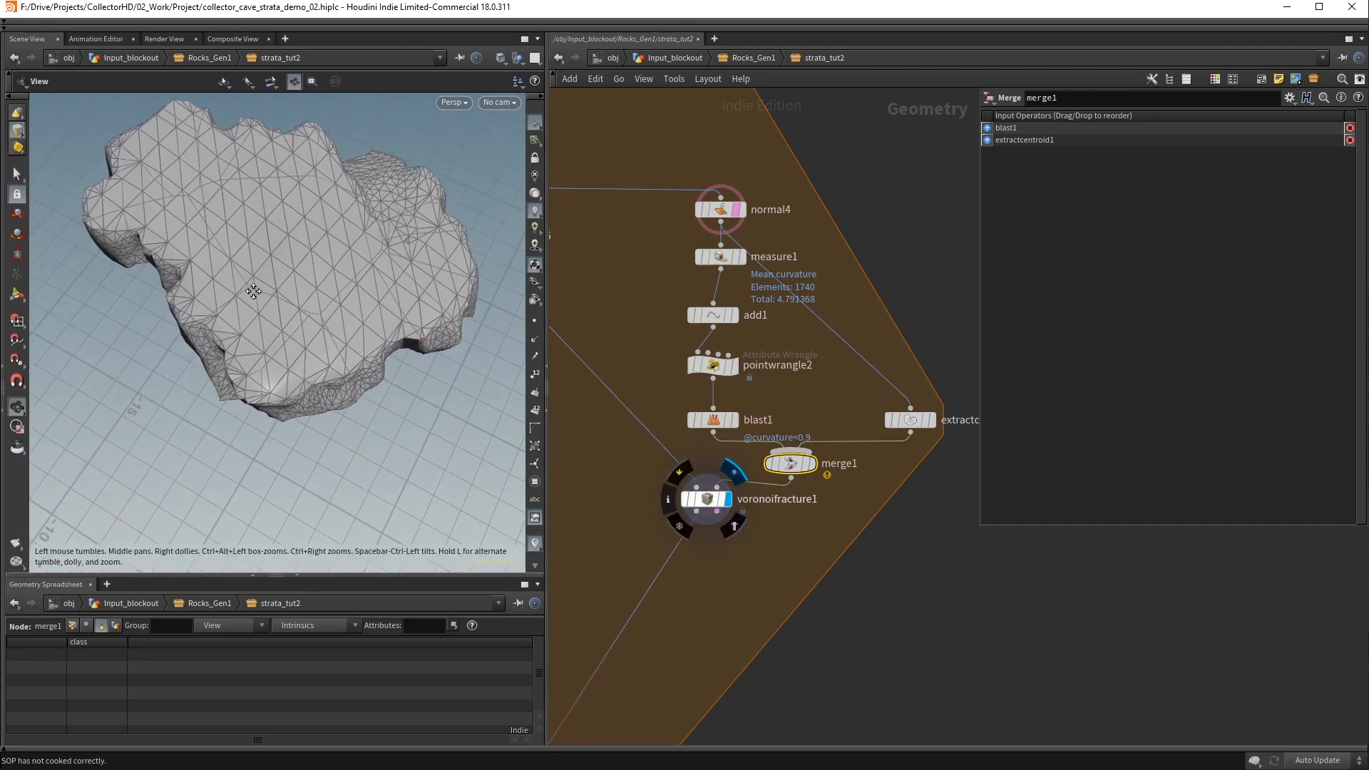
# Move voronoifracture1 and merge1 down and insert a Point Wrangle between blast1 and merge1
pyautogui.moveTo(703, 537); pyautogui.dragTo(738, 342, button='middle')
pyautogui.moveTo(739, 311); pyautogui.dragTo(696, 387)
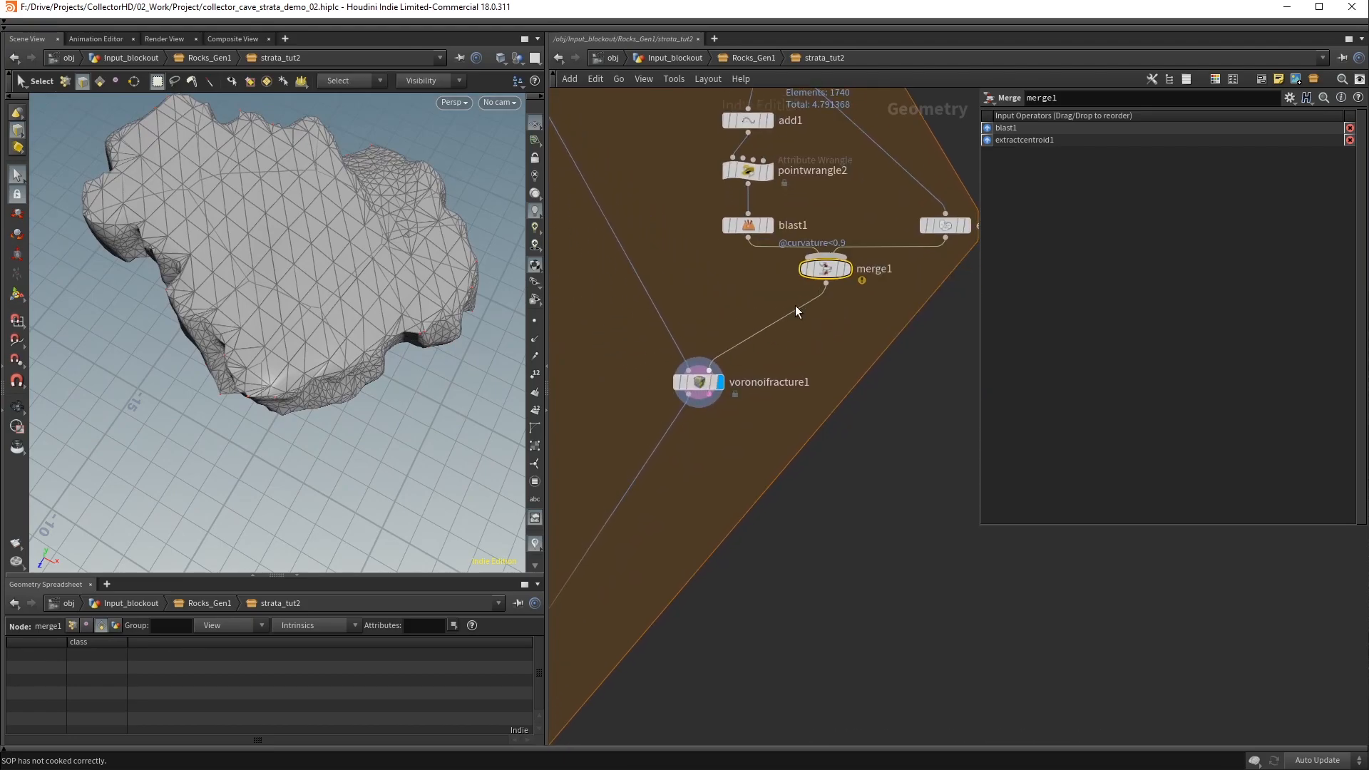
pyautogui.moveTo(828, 272); pyautogui.dragTo(809, 315)
pyautogui.press('Tab')
pyautogui.write('poi')
pyautogui.press('Return')
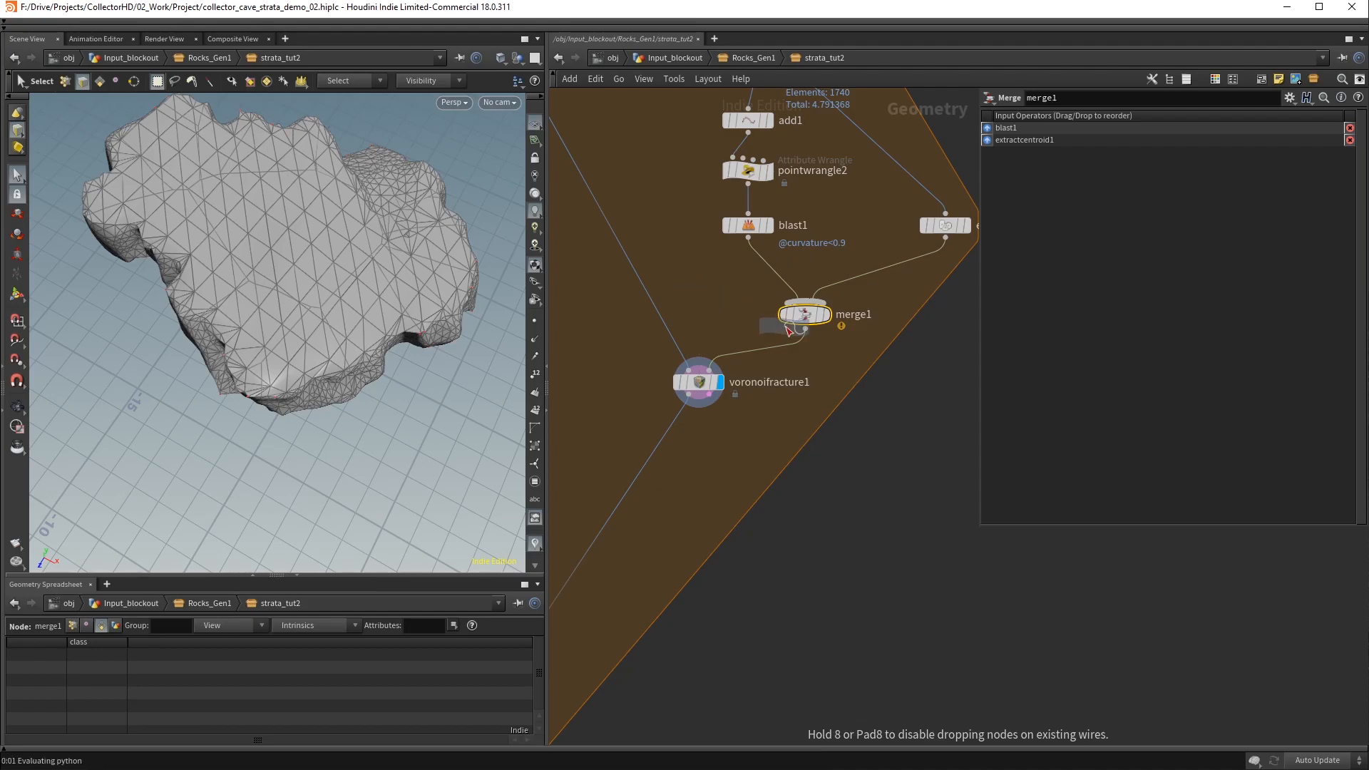
pyautogui.click(769, 264)
# Connect extractcentroid1 to pointwrangle3's second input and enter the code line vector cN = normalize(@P - point(1,"P",0)); in the wrangle
pyautogui.click(1056, 219)
pyautogui.write('vector cN =')
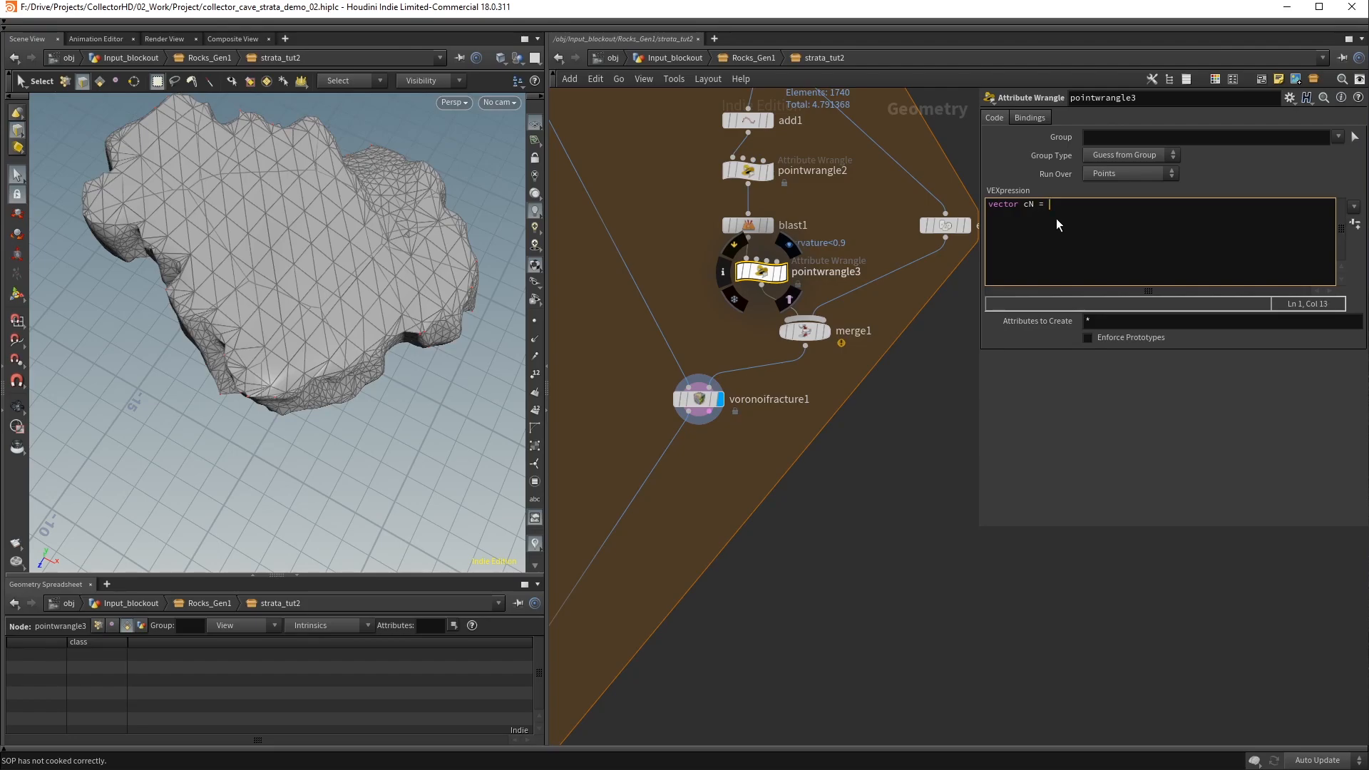
pyautogui.moveTo(946, 238); pyautogui.dragTo(763, 268)
pyautogui.click(1095, 218)
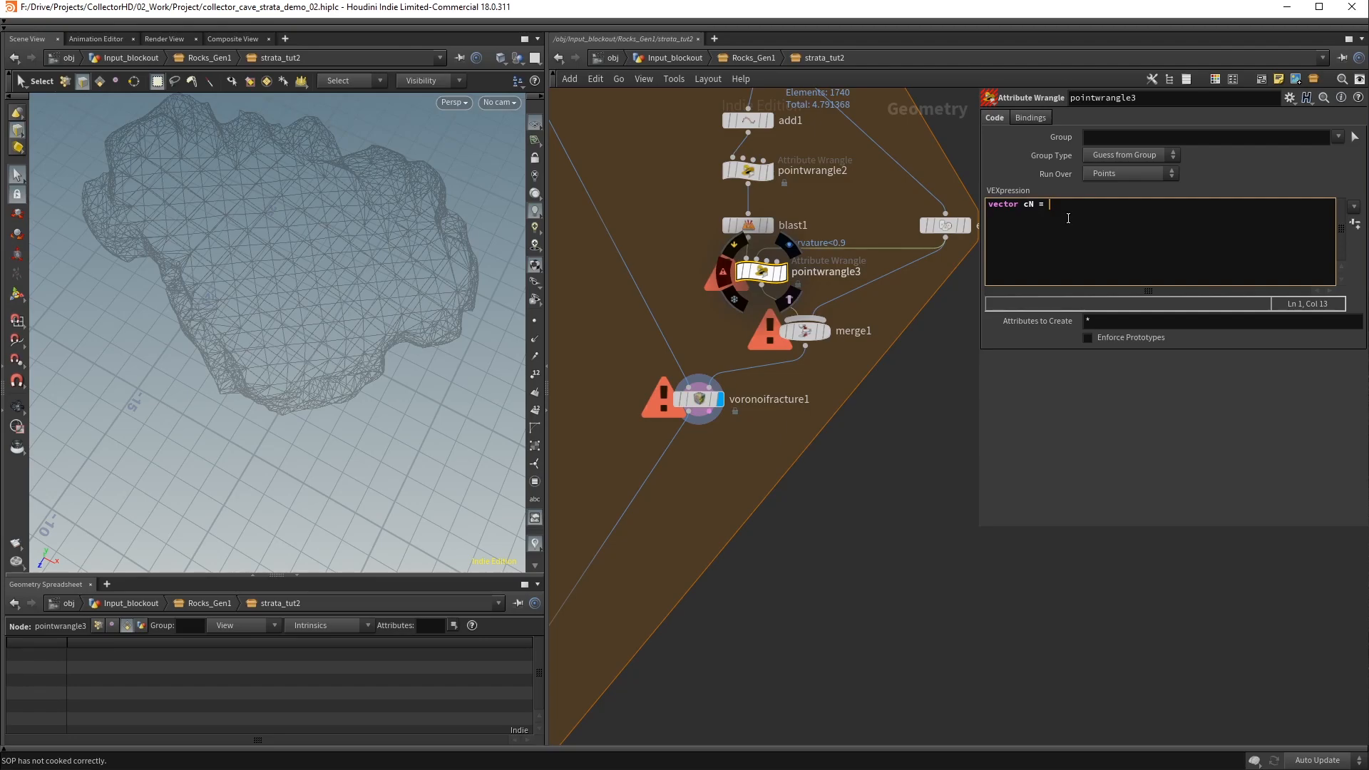
pyautogui.write('@P - point(1')
pyautogui.write(',"P",')
pyautogui.write('0')
pyautogui.write('normalize(')
pyautogui.write('));')
# Add the code line @P += cN * chf("Move"); to pointwrangle3 and create the Move parameter from it
pyautogui.press('End')
pyautogui.press('Return')
pyautogui.write('@P += cN * chf("Move"')
pyautogui.click(1070, 410)
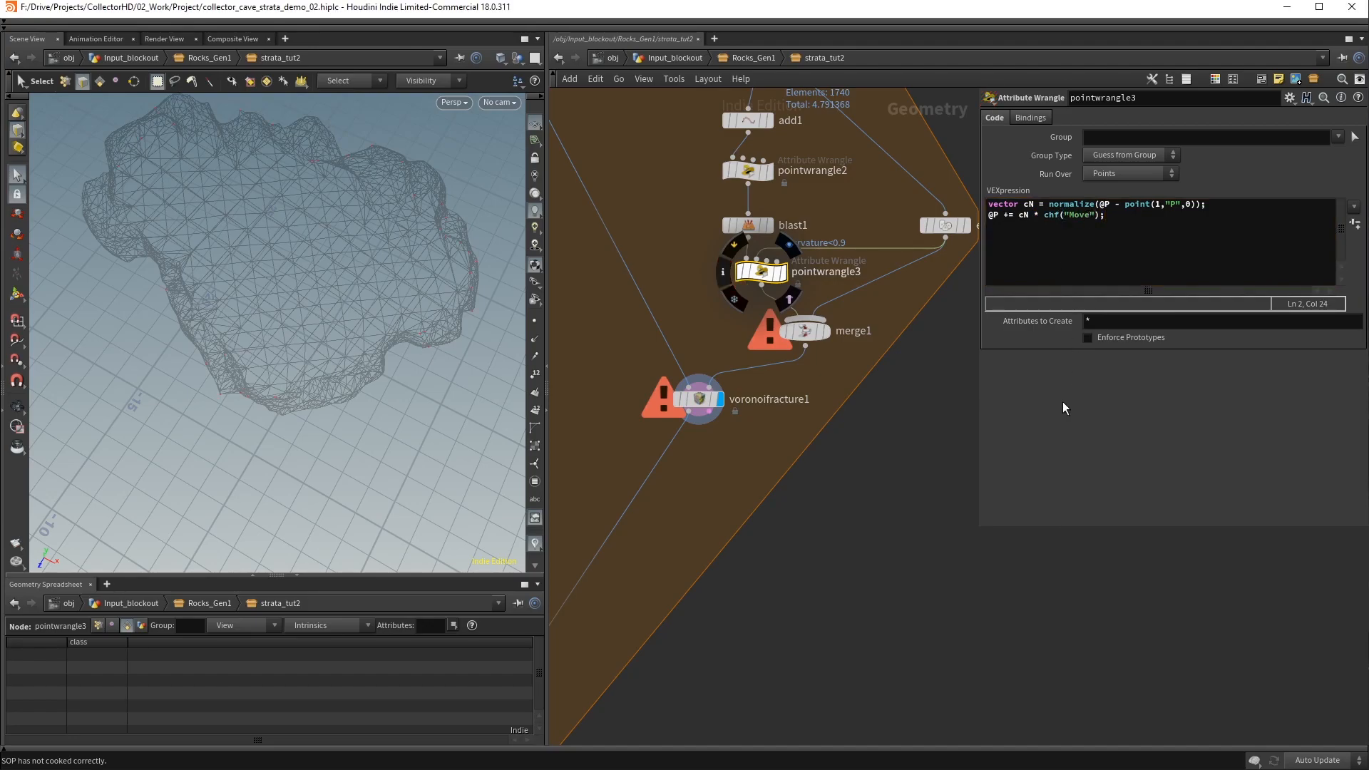
pyautogui.click(1355, 223)
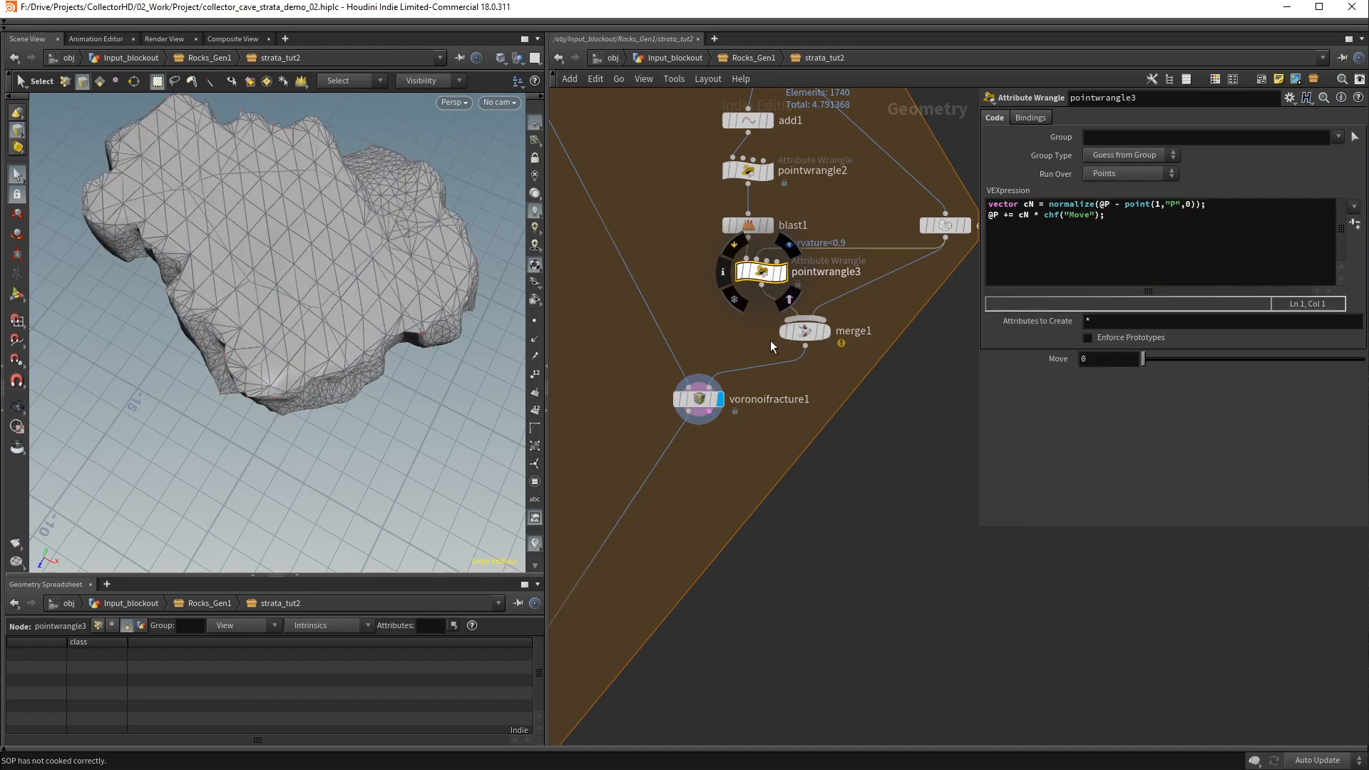
# Show the point markers, display pointwrangle3 and set its Move value to 0.594
pyautogui.click(535, 323)
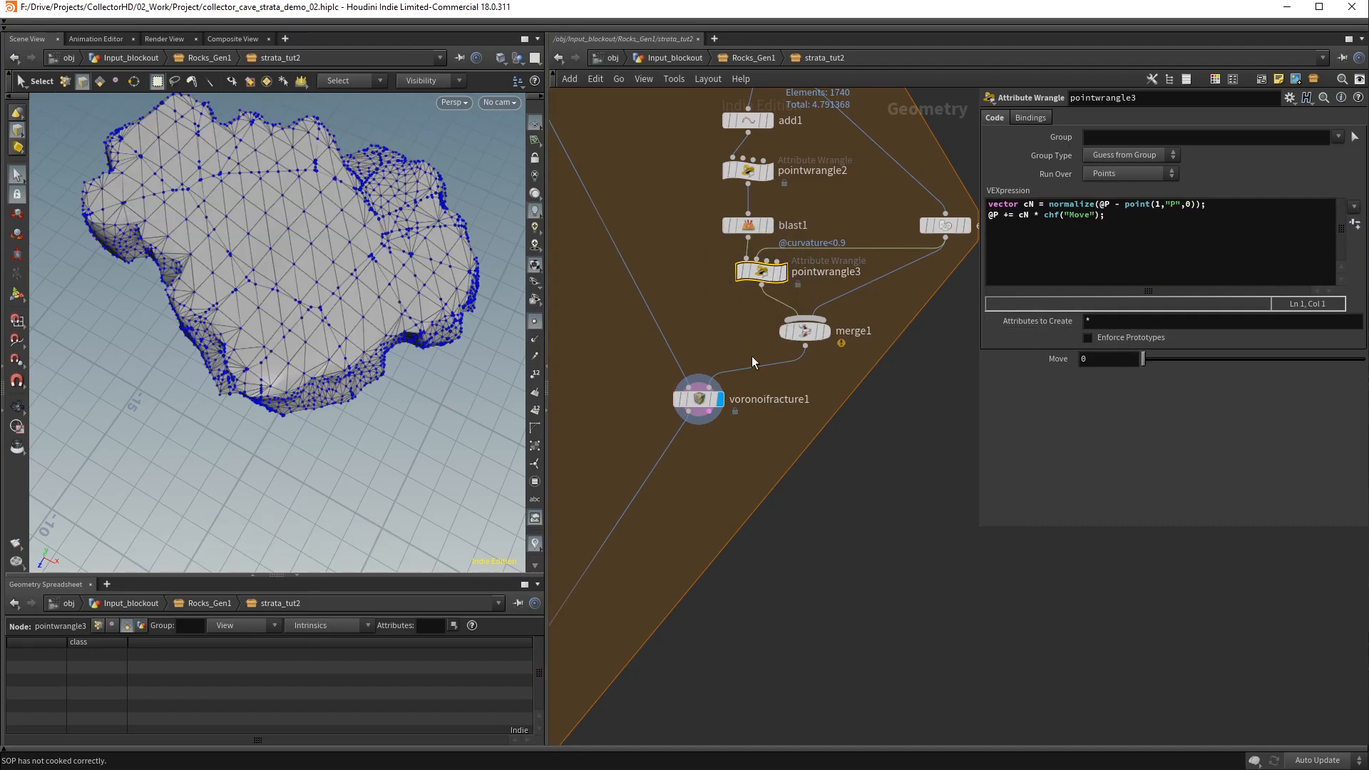
pyautogui.click(784, 276)
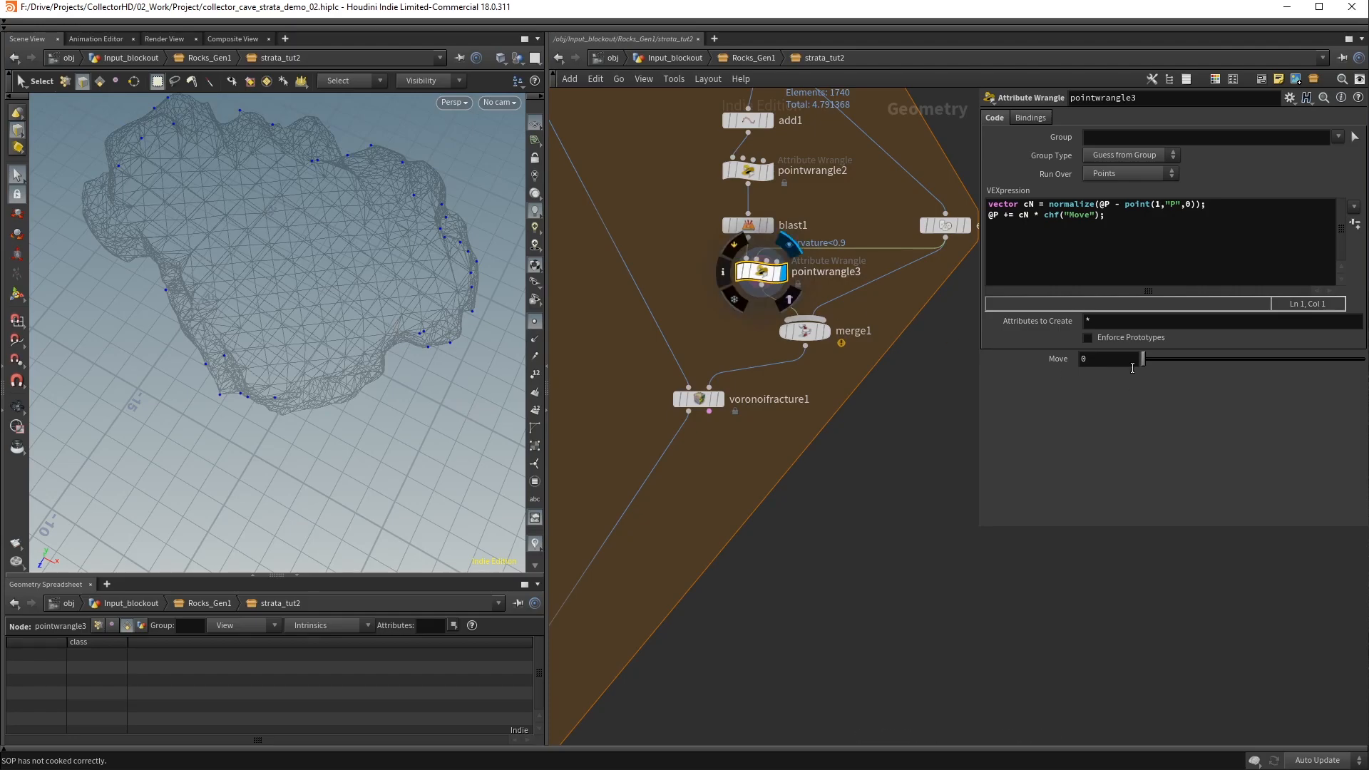
pyautogui.moveTo(1144, 359); pyautogui.dragTo(1275, 360)
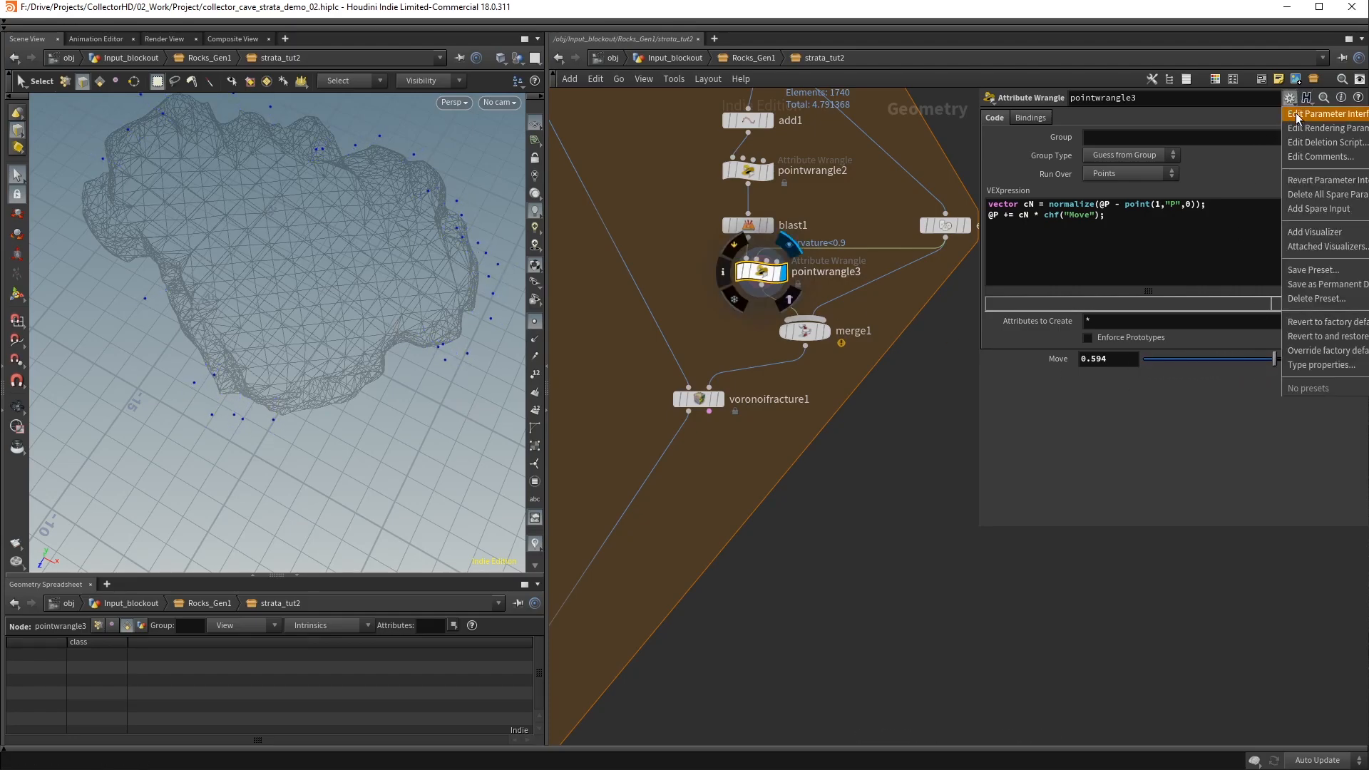
# Set the upper range of pointwrangle3's Move parameter to 10 in its parameter interface
pyautogui.click(1297, 115)
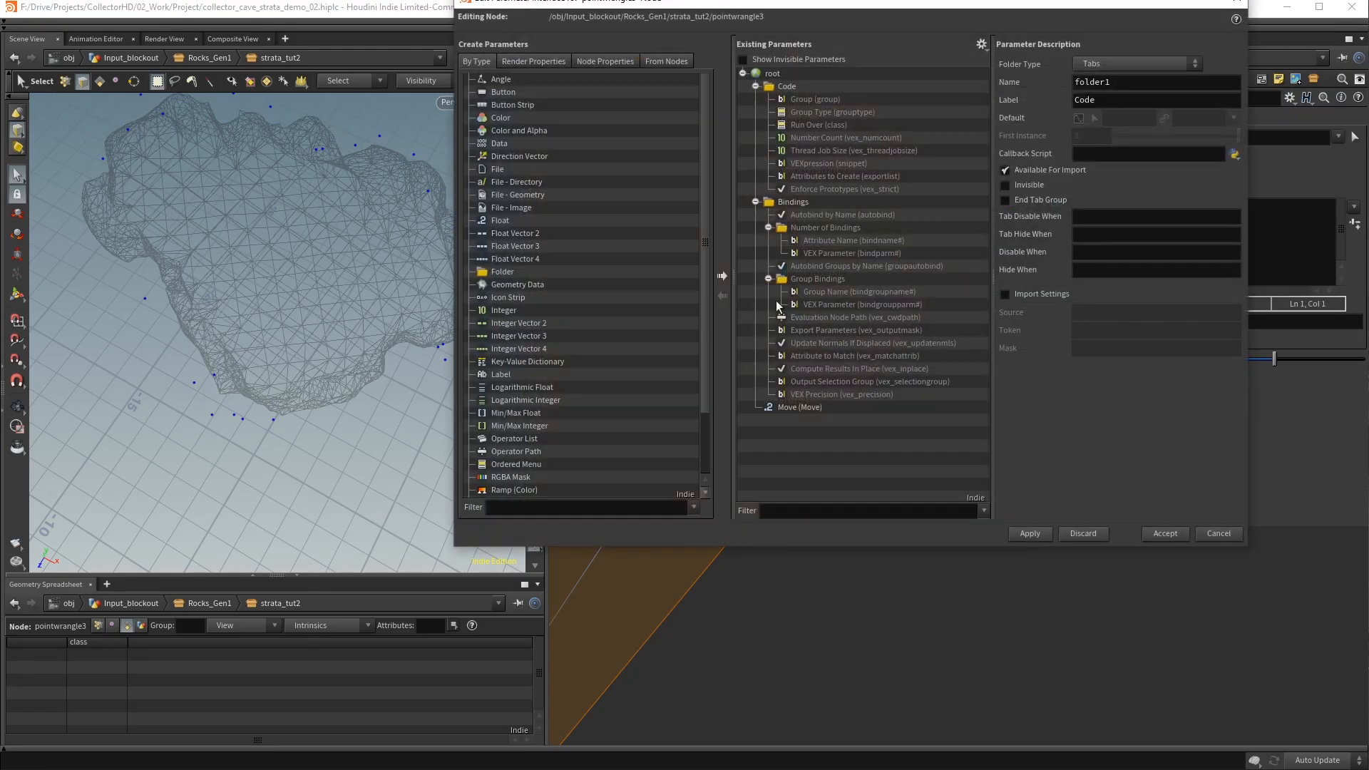
pyautogui.click(800, 408)
pyautogui.click(1116, 289)
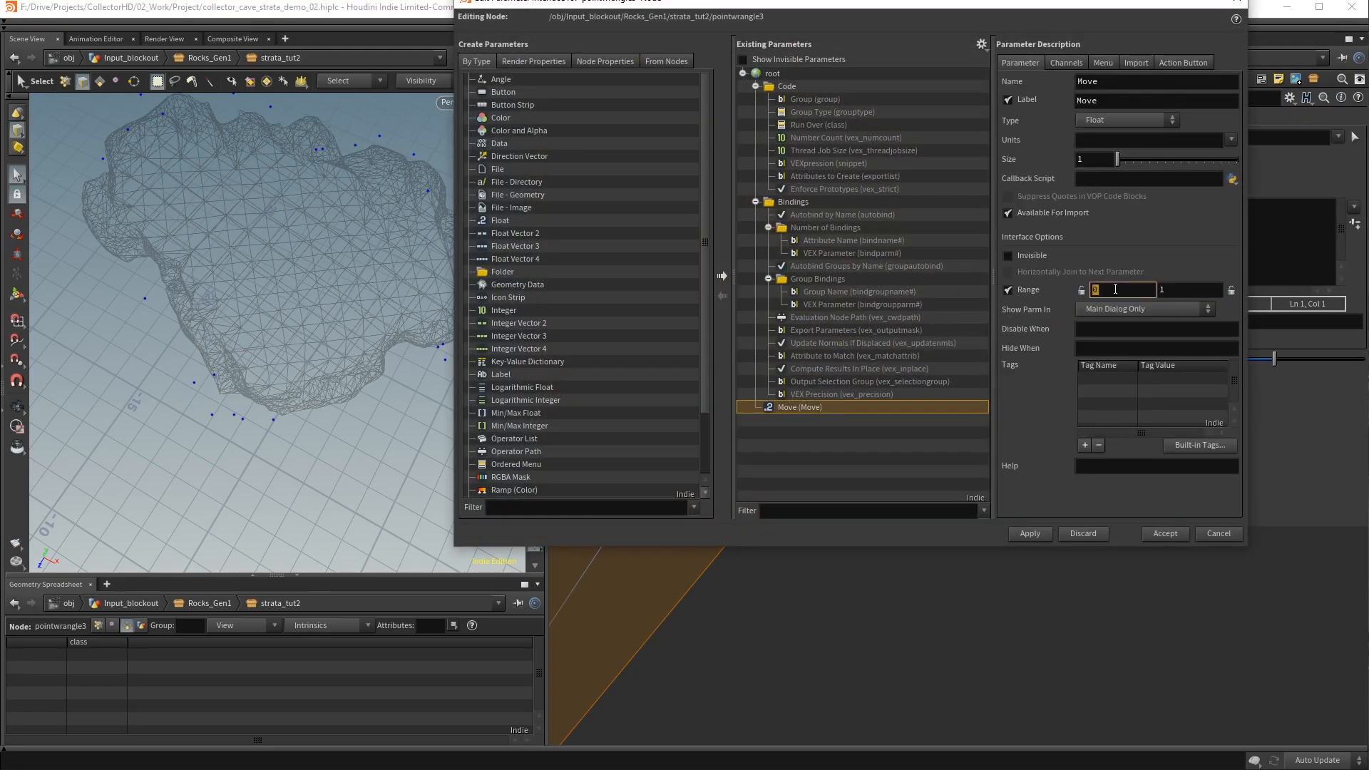
pyautogui.press('Tab')
pyautogui.write('10')
pyautogui.click(1163, 533)
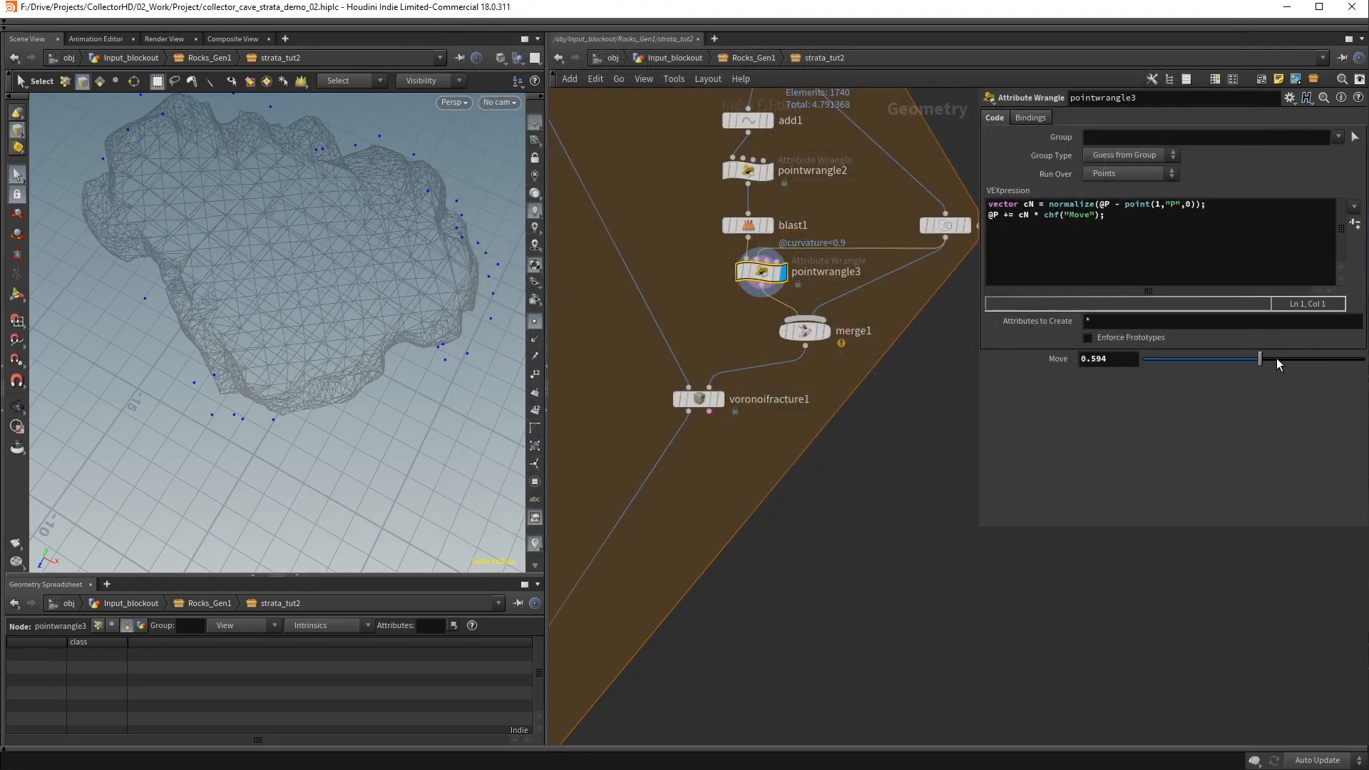
# Display voronoifracture1 and set pointwrangle3's Move value to 4.19
pyautogui.moveTo(1264, 361)
pyautogui.mouseDown()
pyautogui.moveTo(1307, 360)
pyautogui.moveTo(1274, 362)
pyautogui.mouseUp()
pyautogui.click(722, 396)
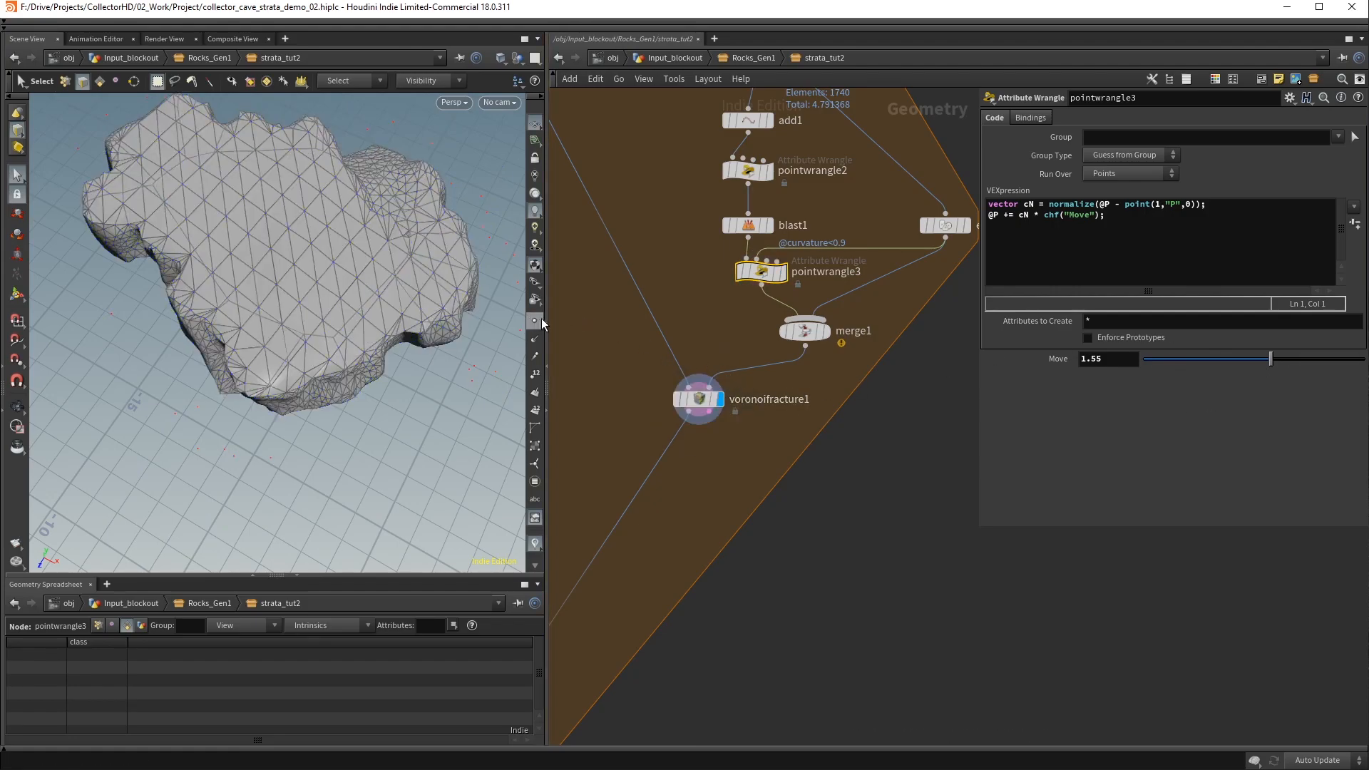
pyautogui.moveTo(1273, 358); pyautogui.dragTo(1300, 356)
# Insert a Labs Delete Small Parts node below voronoifracture1, display it and set its Threshold to 4.8
pyautogui.moveTo(783, 471); pyautogui.dragTo(919, 406, button='middle')
pyautogui.press('Tab')
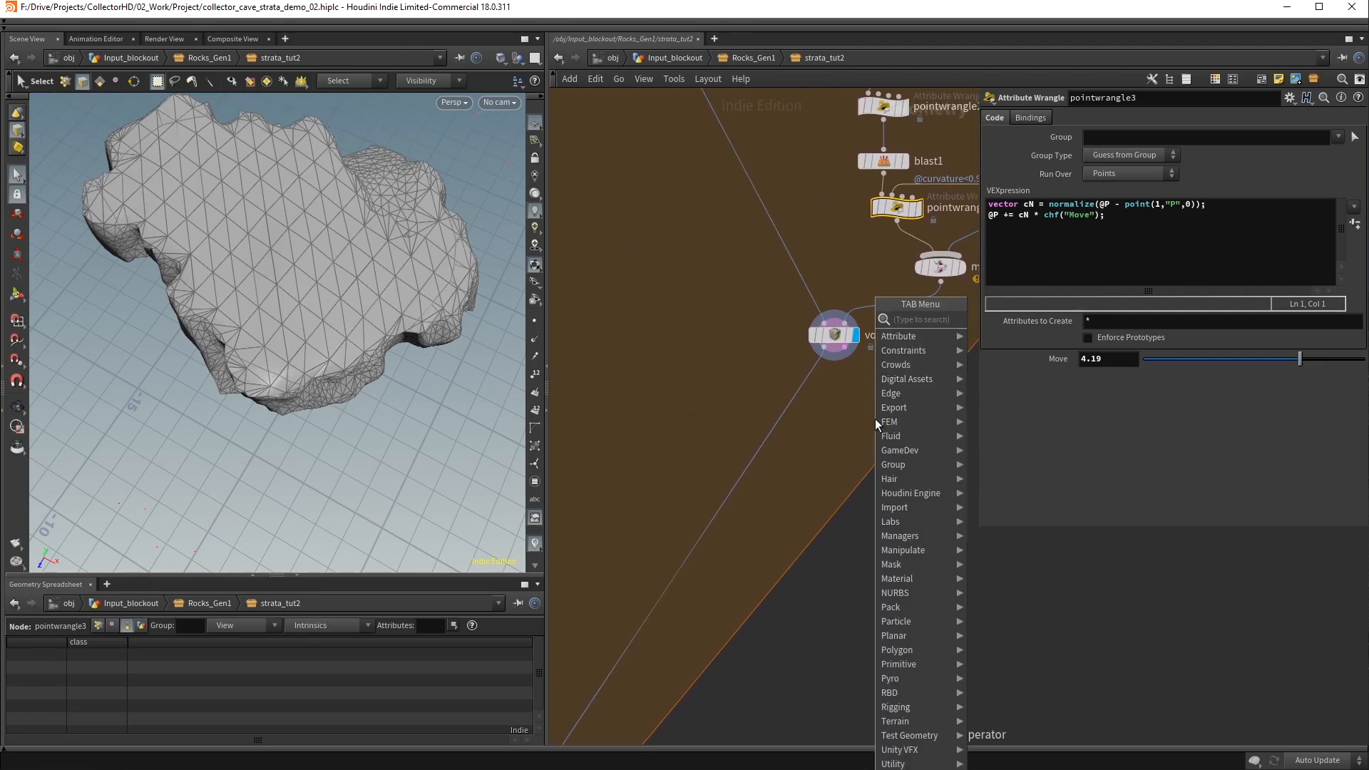
pyautogui.write('delete small')
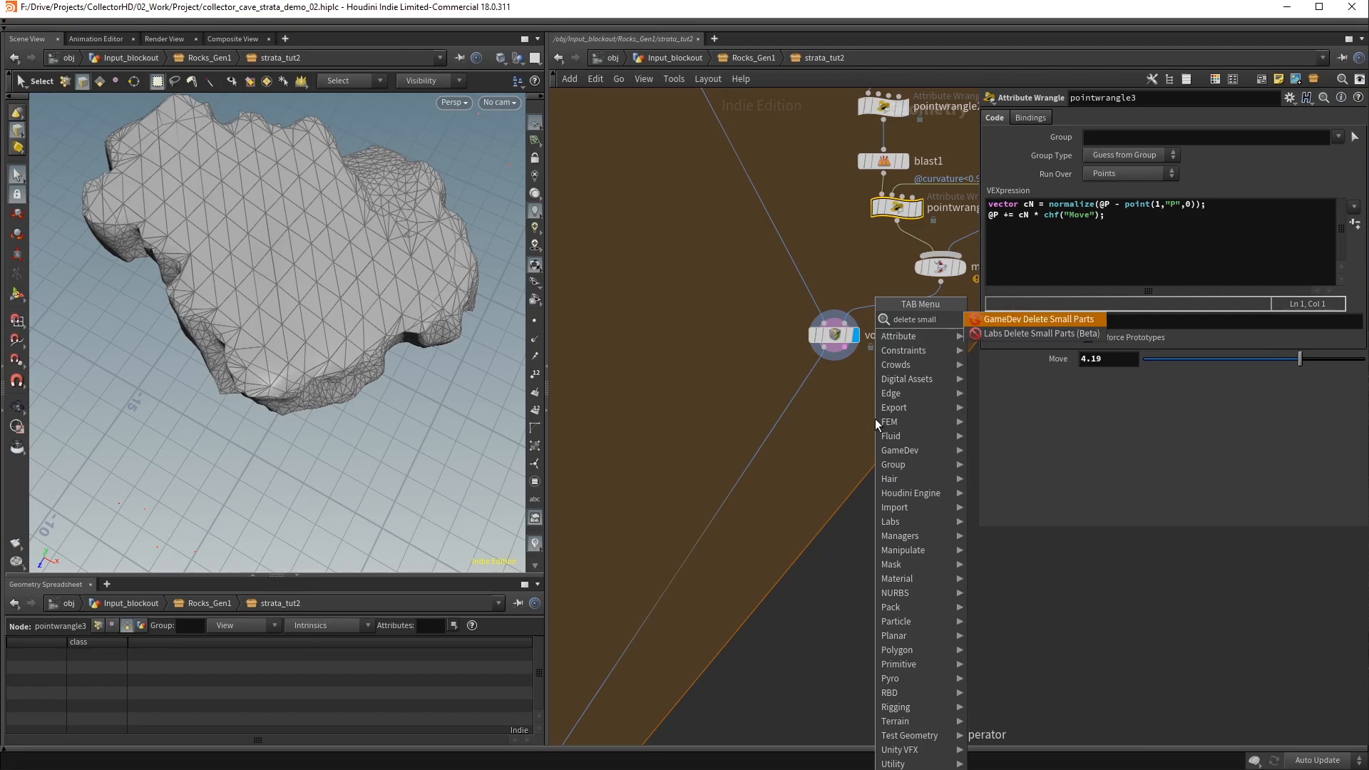
pyautogui.press('Return')
pyautogui.click(800, 389)
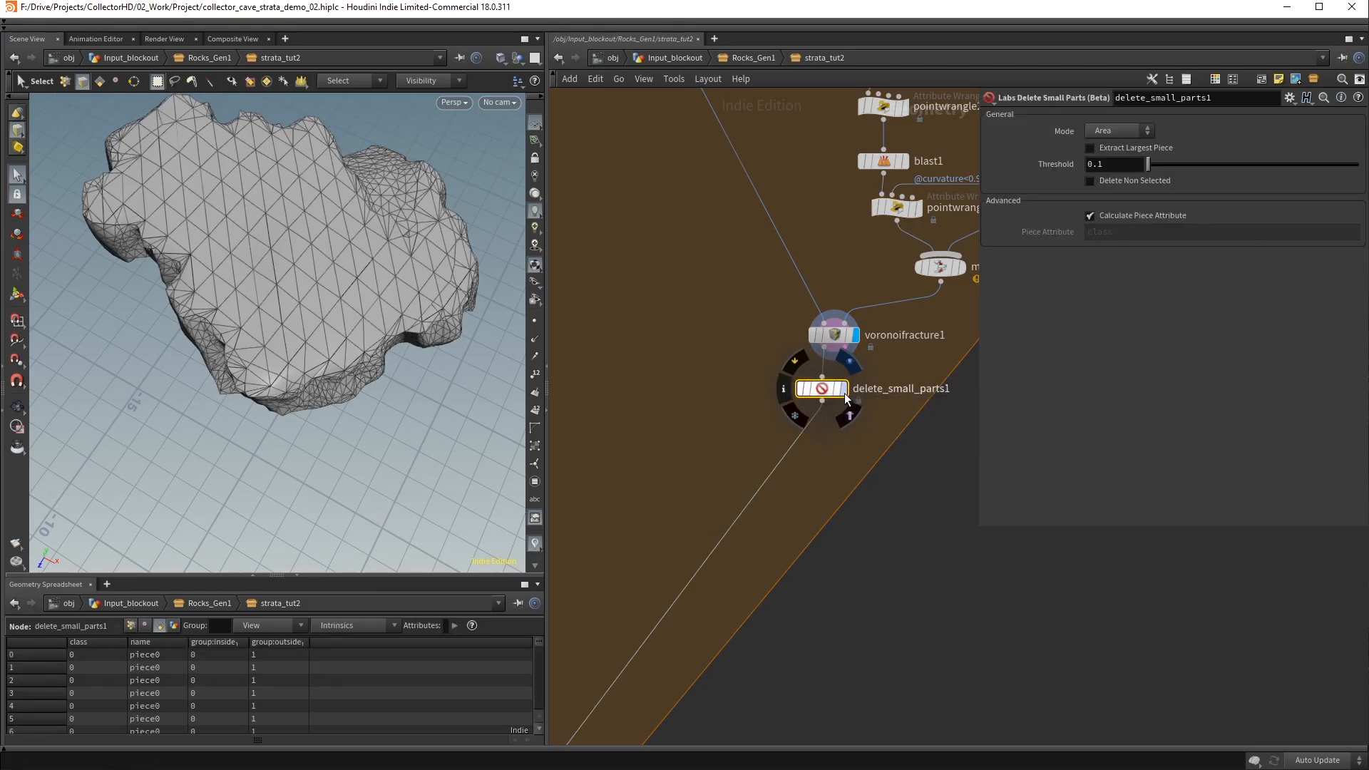
pyautogui.click(844, 392)
pyautogui.moveTo(1155, 164); pyautogui.dragTo(1157, 169)
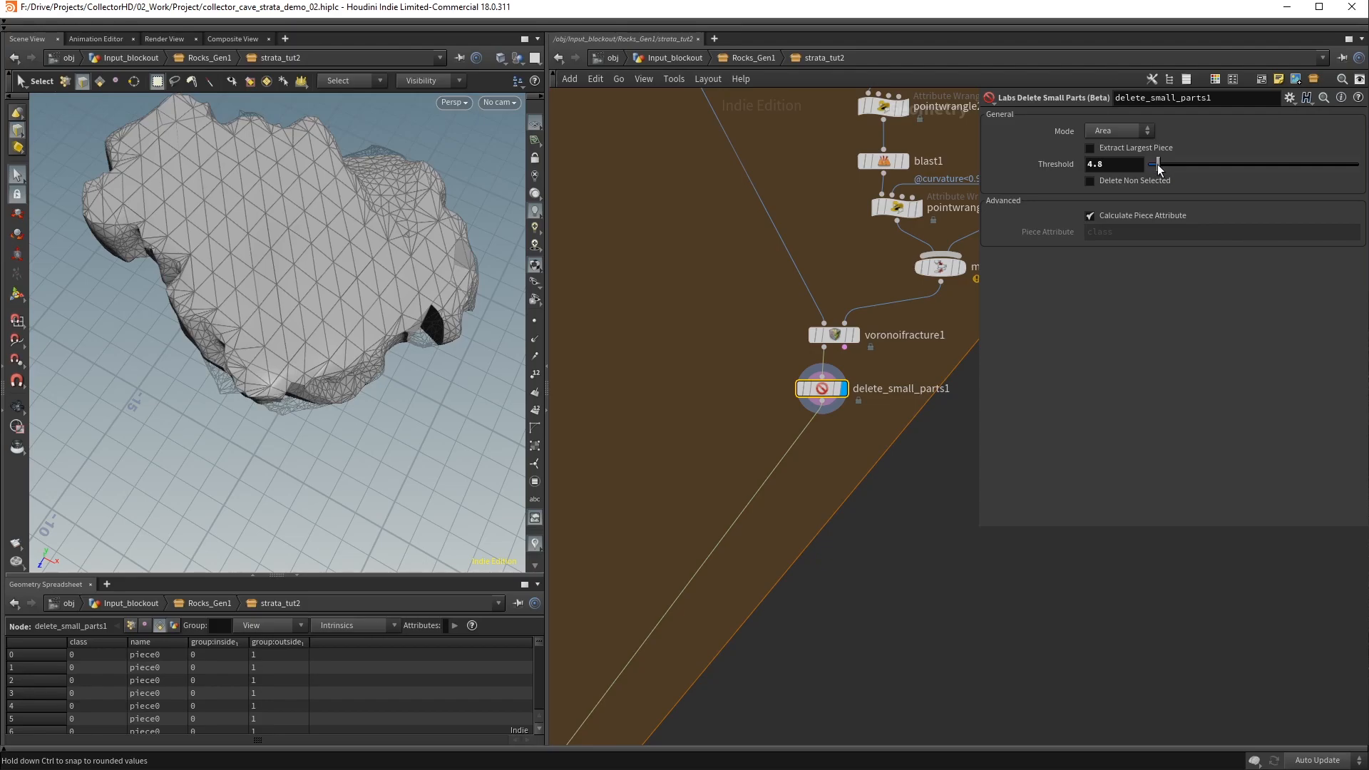
# Display normal3 and turn off Single Pass on foreach_end1 so that all rock pieces are processed
pyautogui.moveTo(691, 568); pyautogui.dragTo(794, 256, button='middle')
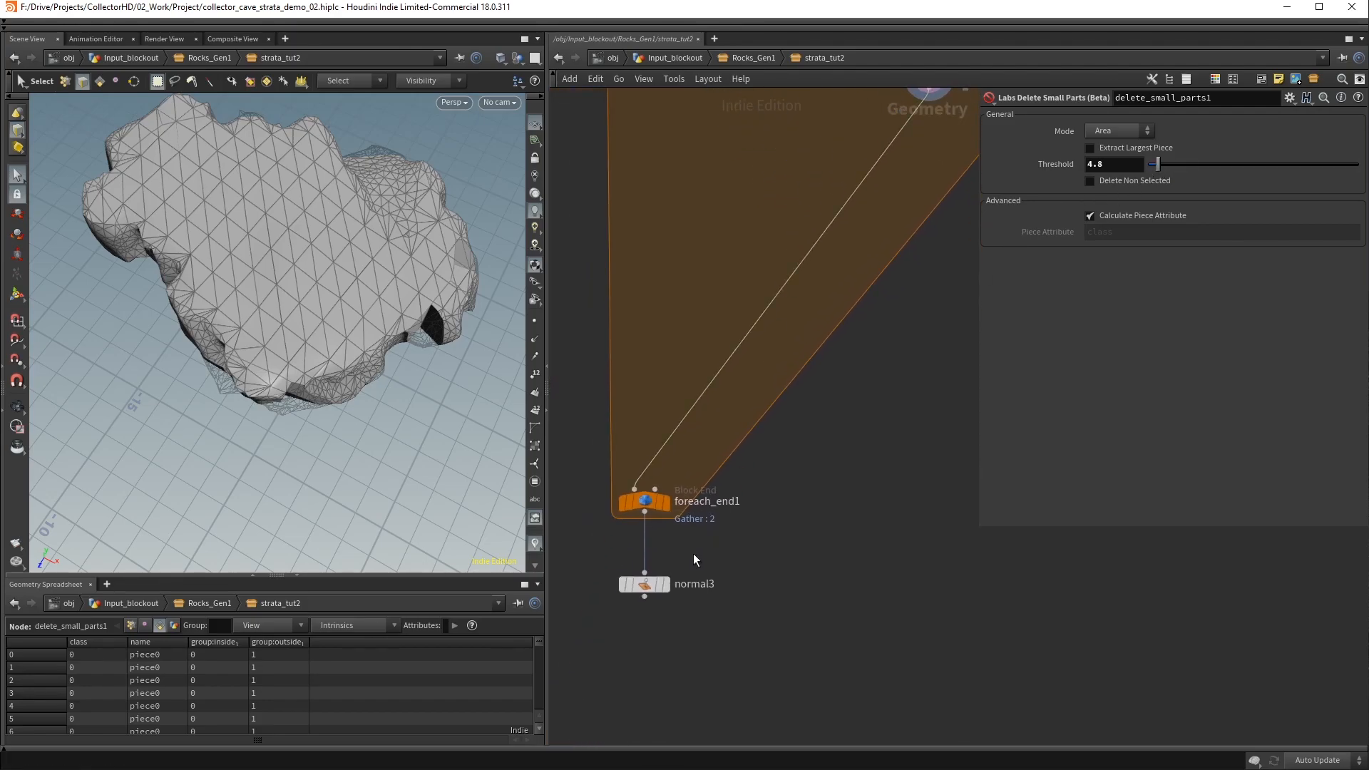
pyautogui.click(667, 588)
pyautogui.scroll(-3, 866, 424)
pyautogui.moveTo(866, 343); pyautogui.dragTo(798, 547, button='middle')
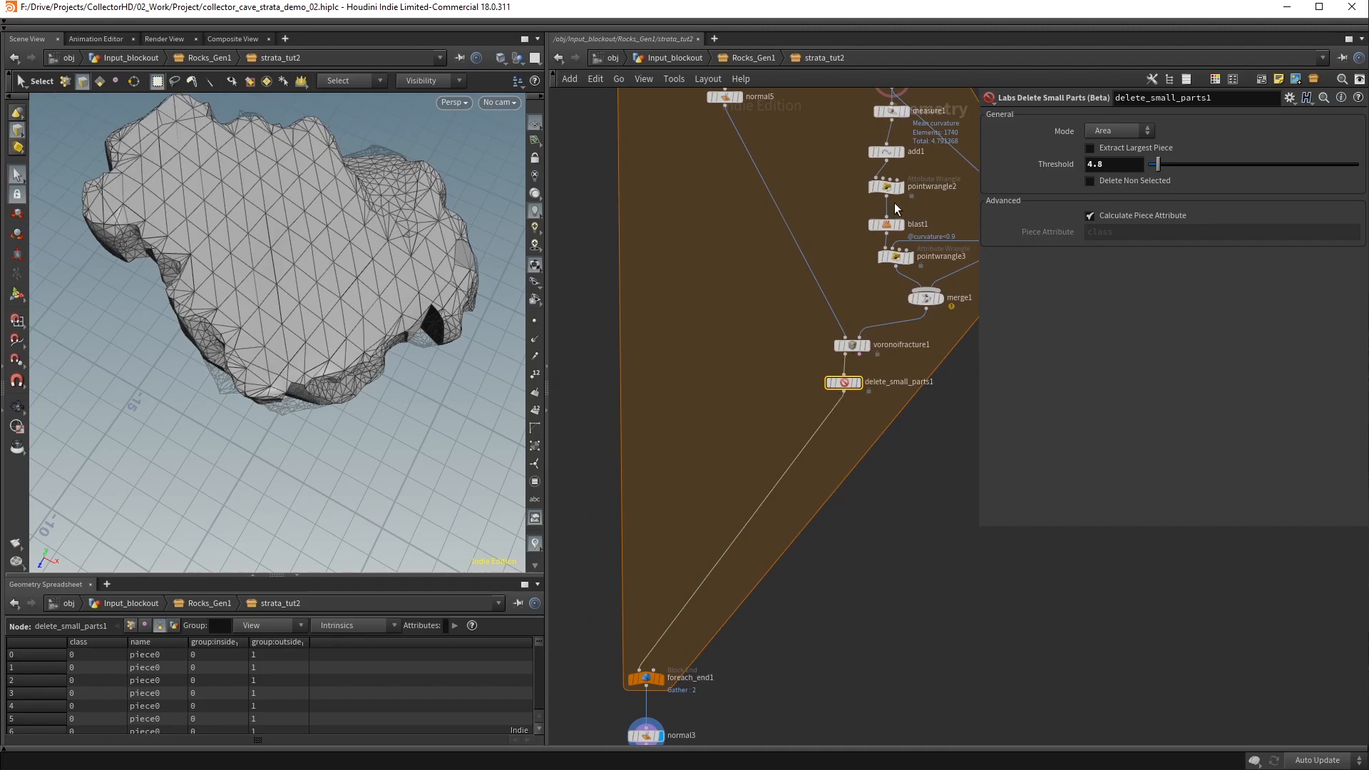
pyautogui.moveTo(795, 177); pyautogui.dragTo(782, 340, button='middle')
pyautogui.click(889, 244)
pyautogui.moveTo(726, 572); pyautogui.dragTo(883, 216, button='middle')
pyautogui.click(790, 487)
pyautogui.click(988, 264)
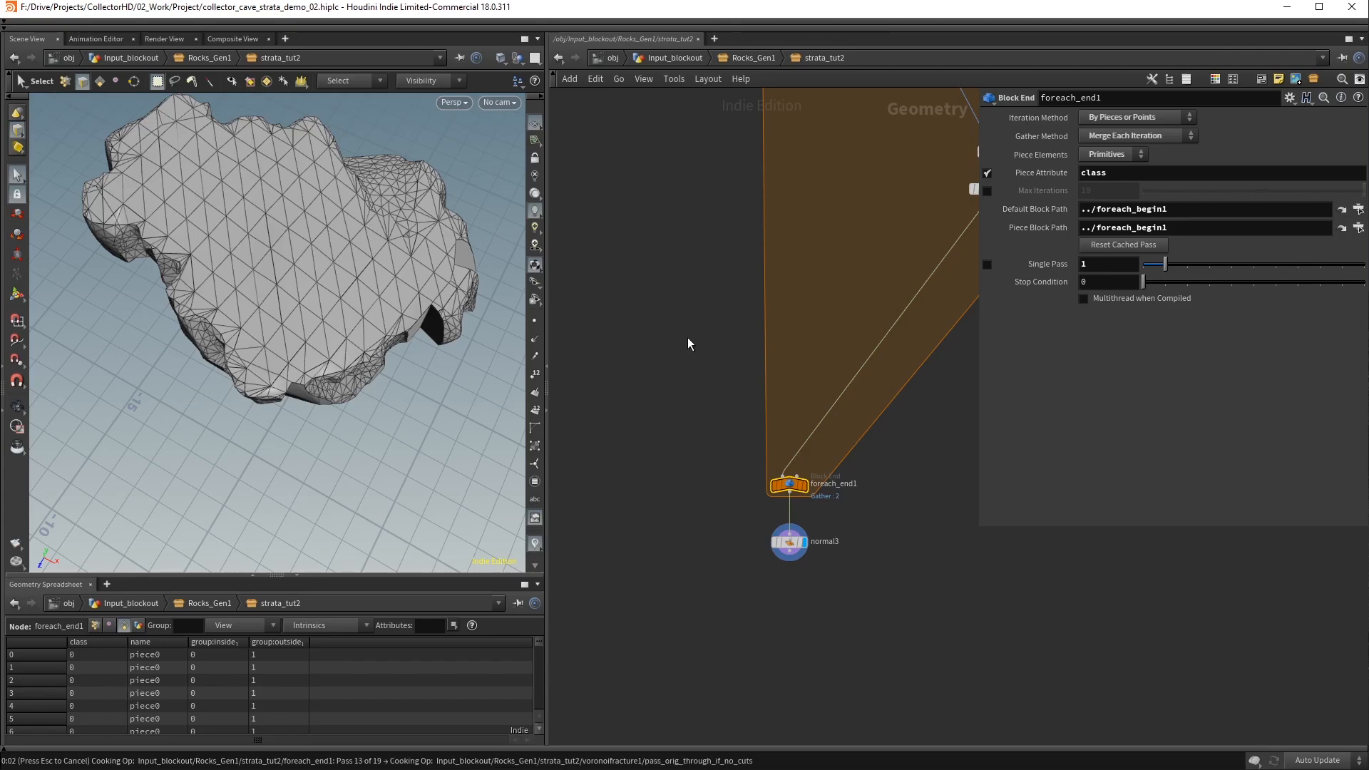
# Examine the chipped edges on the full rock stack from the side and at closer range
pyautogui.keyDown('alt'); pyautogui.moveTo(431, 333); pyautogui.dragTo(423, 233); pyautogui.keyUp('alt')
pyautogui.keyDown('alt'); pyautogui.moveTo(423, 233); pyautogui.dragTo(250, 278, button='right'); pyautogui.keyUp('alt')
pyautogui.keyDown('alt'); pyautogui.moveTo(250, 278); pyautogui.dragTo(357, 261); pyautogui.keyUp('alt')
pyautogui.keyDown('alt'); pyautogui.moveTo(357, 261); pyautogui.dragTo(357, 364, button='middle'); pyautogui.keyUp('alt')
pyautogui.moveTo(357, 364)
pyautogui.keyDown('alt'); pyautogui.mouseDown()
pyautogui.moveTo(229, 361)
pyautogui.moveTo(399, 342)
pyautogui.moveTo(212, 336)
pyautogui.moveTo(357, 360)
pyautogui.mouseUp(); pyautogui.keyUp('alt')
pyautogui.keyDown('alt'); pyautogui.moveTo(357, 361); pyautogui.dragTo(362, 324, button='middle'); pyautogui.keyUp('alt')
pyautogui.moveTo(362, 324)
pyautogui.keyDown('alt'); pyautogui.mouseDown()
pyautogui.moveTo(373, 299)
pyautogui.moveTo(360, 310)
pyautogui.mouseUp(); pyautogui.keyUp('alt')
# Set delete_small_parts1's Threshold to the expression rand(prim("../PIECE",0,"class",0)) * 2 + 2
pyautogui.moveTo(952, 407); pyautogui.dragTo(791, 520, button='middle')
pyautogui.click(826, 301)
pyautogui.click(1112, 165)
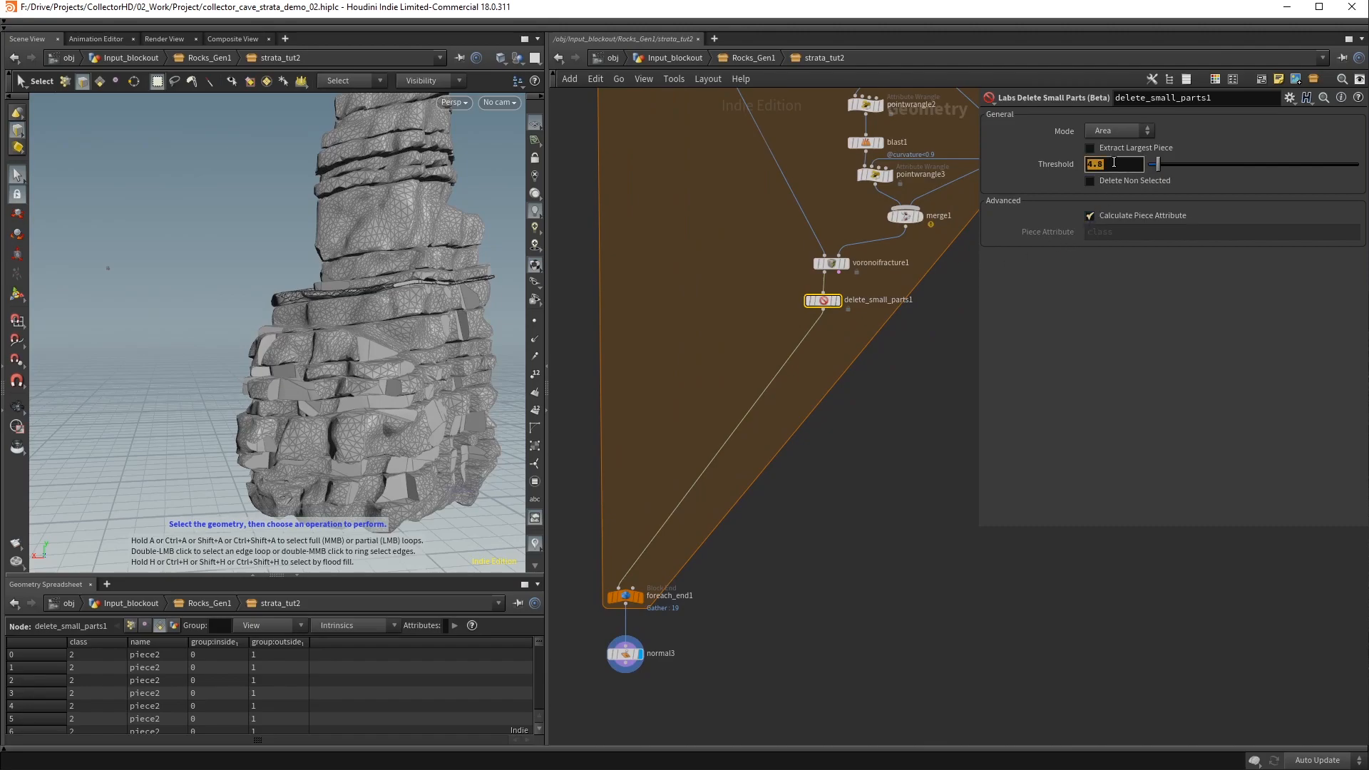
pyautogui.press('BackSpace')
pyautogui.write('rand(prim')
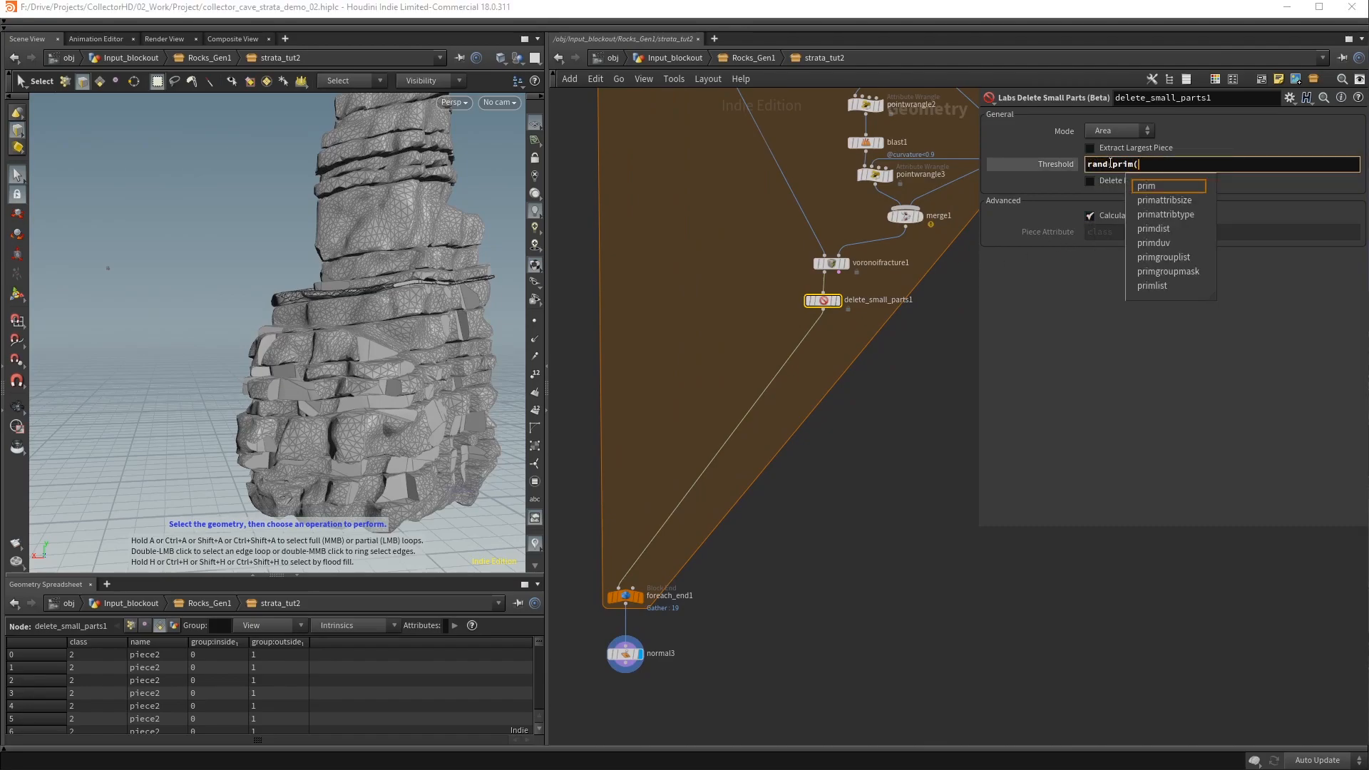
pyautogui.write('("../')
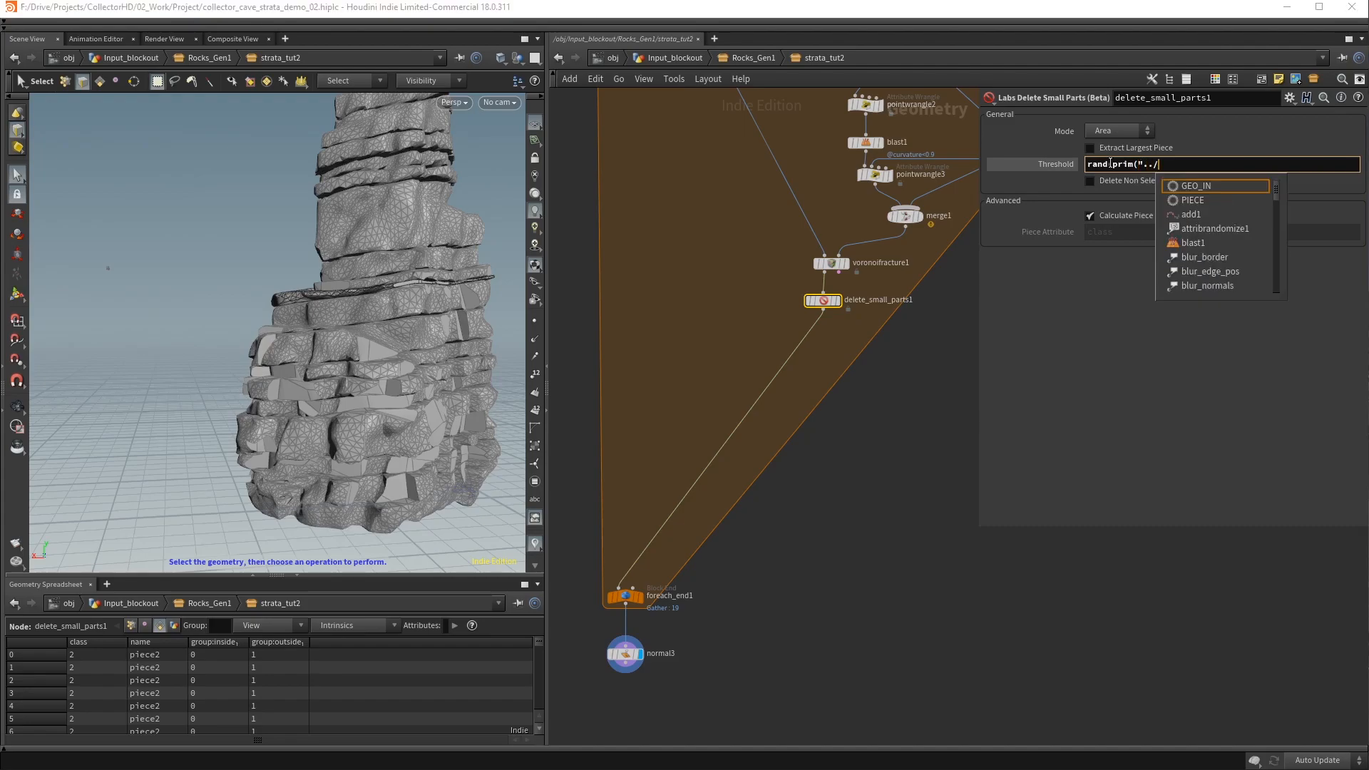
pyautogui.write('PIECE",')
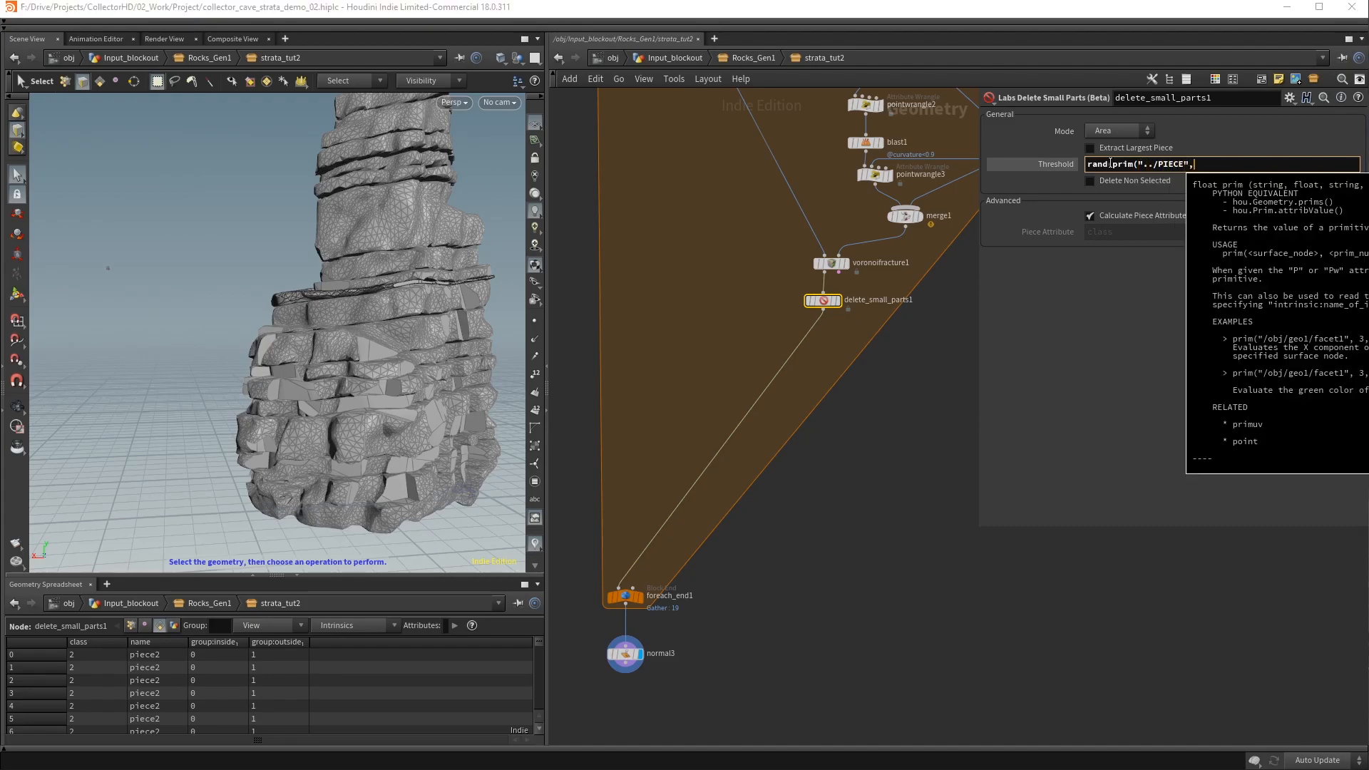
pyautogui.write('"')
pyautogui.write(',')
pyautogui.write('"class')
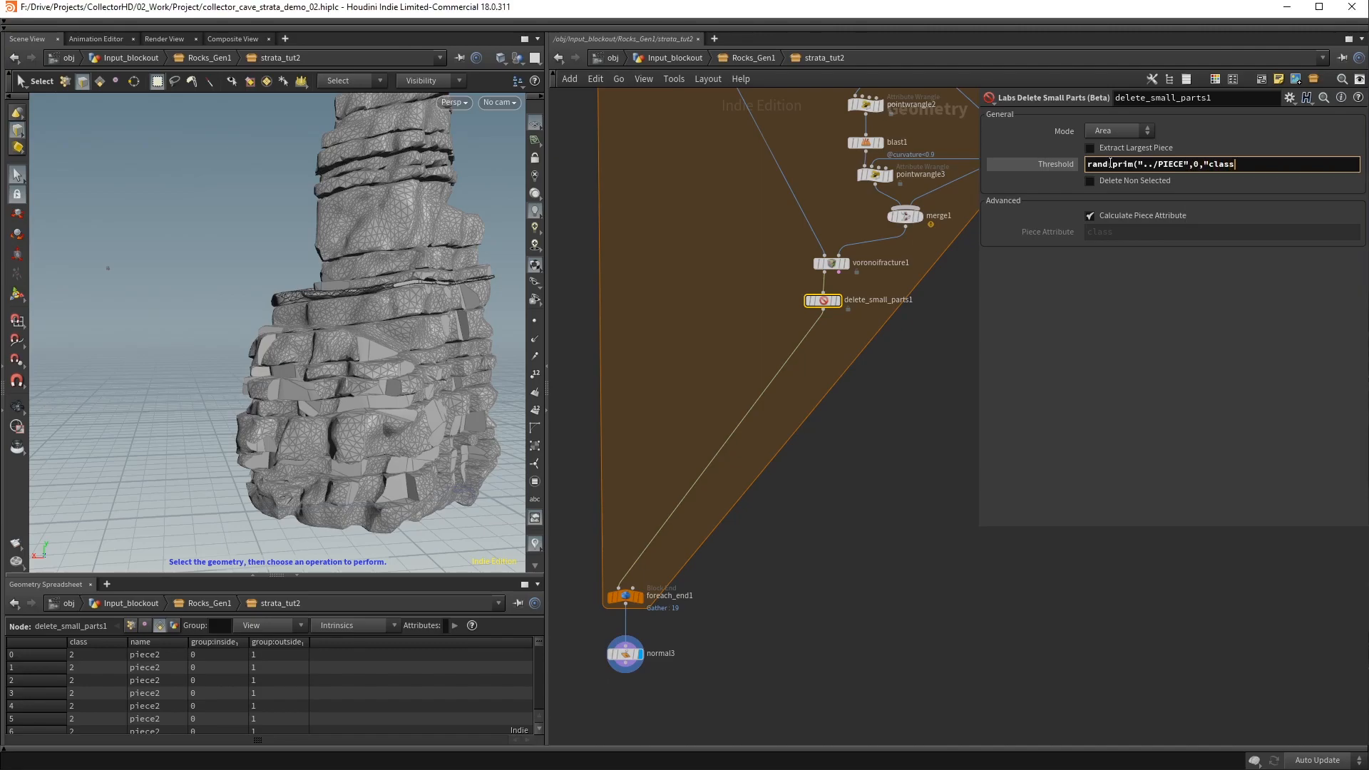
pyautogui.write('",0)) * 2 + 2')
pyautogui.press('Return')
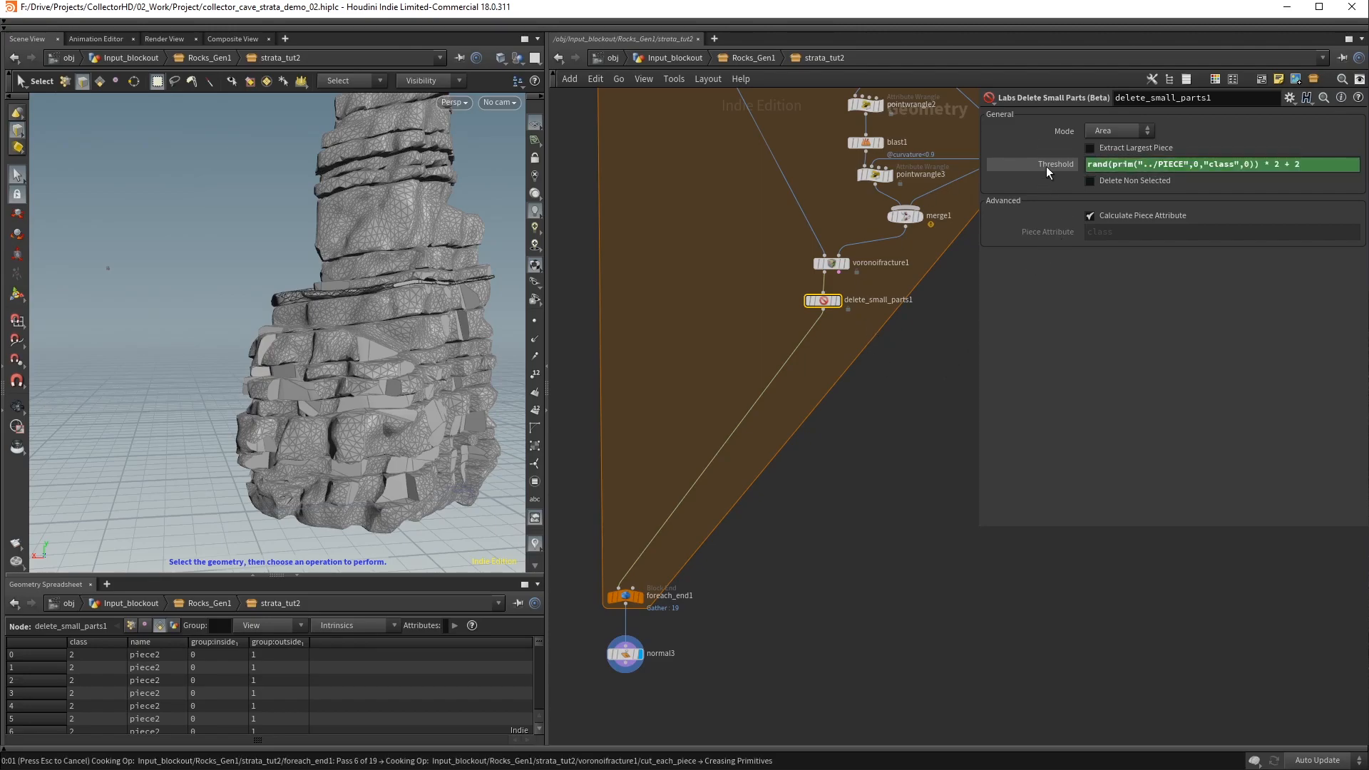
# Check the evaluated Threshold value and examine the chipping around the full rock from several sides
pyautogui.click(1065, 166)
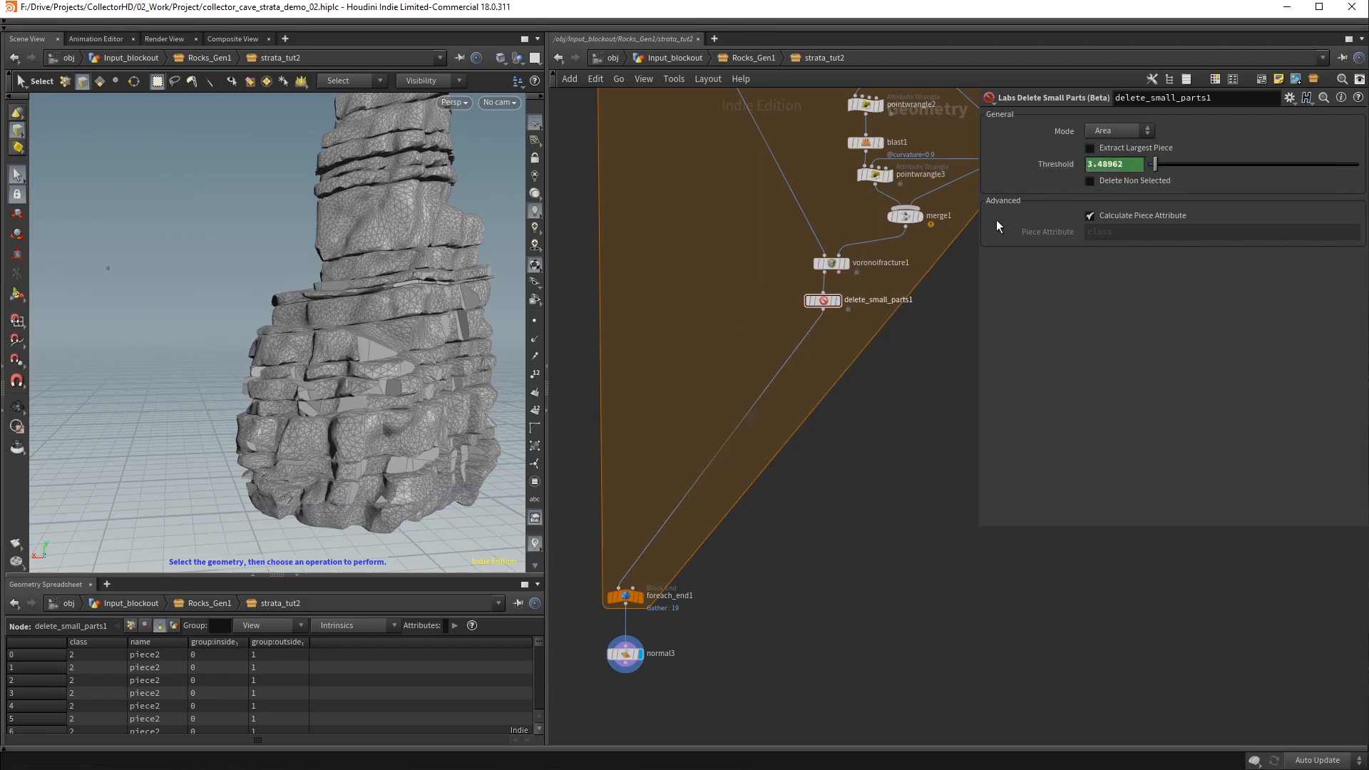
pyautogui.click(1057, 165)
pyautogui.press('Escape')
pyautogui.moveTo(385, 271); pyautogui.dragTo(541, 278)
pyautogui.moveTo(278, 282); pyautogui.dragTo(362, 274)
pyautogui.moveTo(363, 274); pyautogui.dragTo(321, 284, button='right')
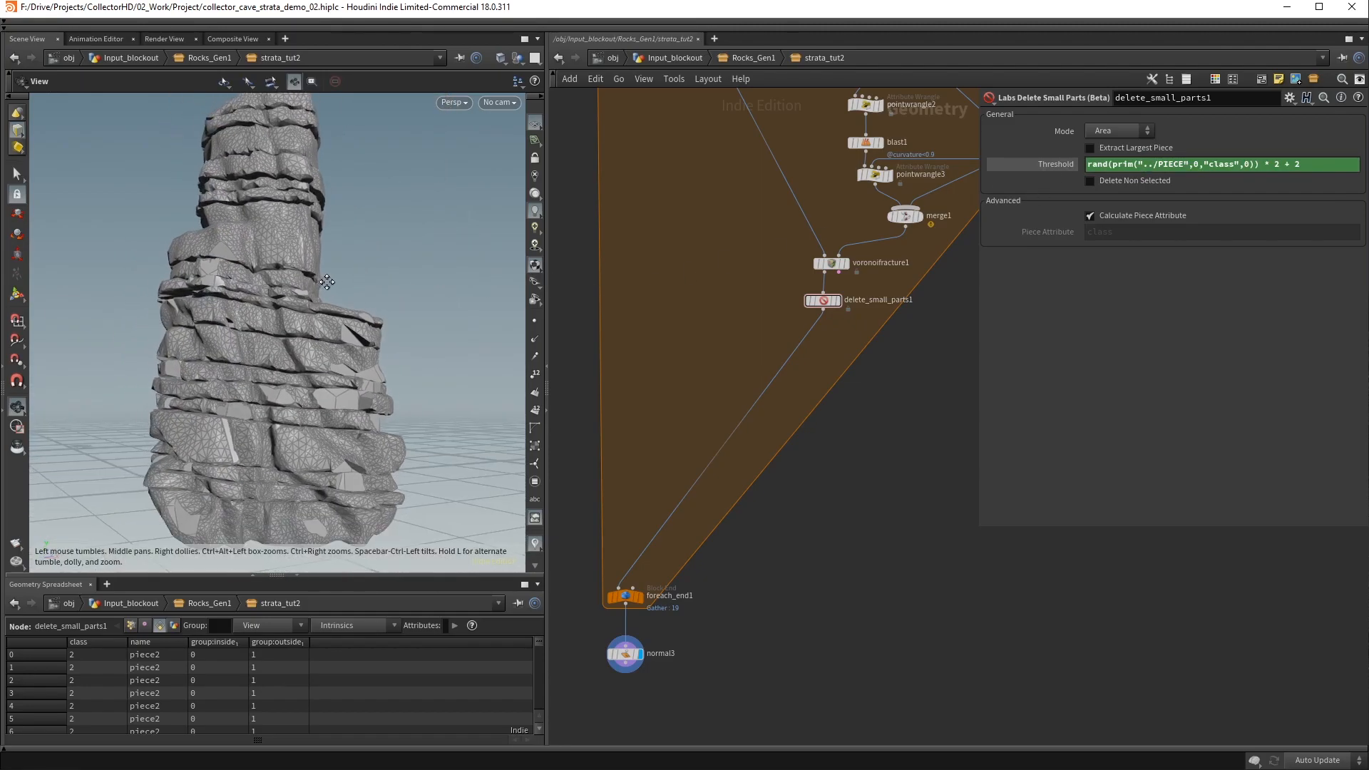
pyautogui.moveTo(321, 284); pyautogui.dragTo(363, 275, button='middle')
pyautogui.moveTo(364, 276); pyautogui.dragTo(386, 279, button='right')
pyautogui.moveTo(385, 280); pyautogui.dragTo(374, 287, button='middle')
pyautogui.moveTo(374, 287); pyautogui.dragTo(298, 323)
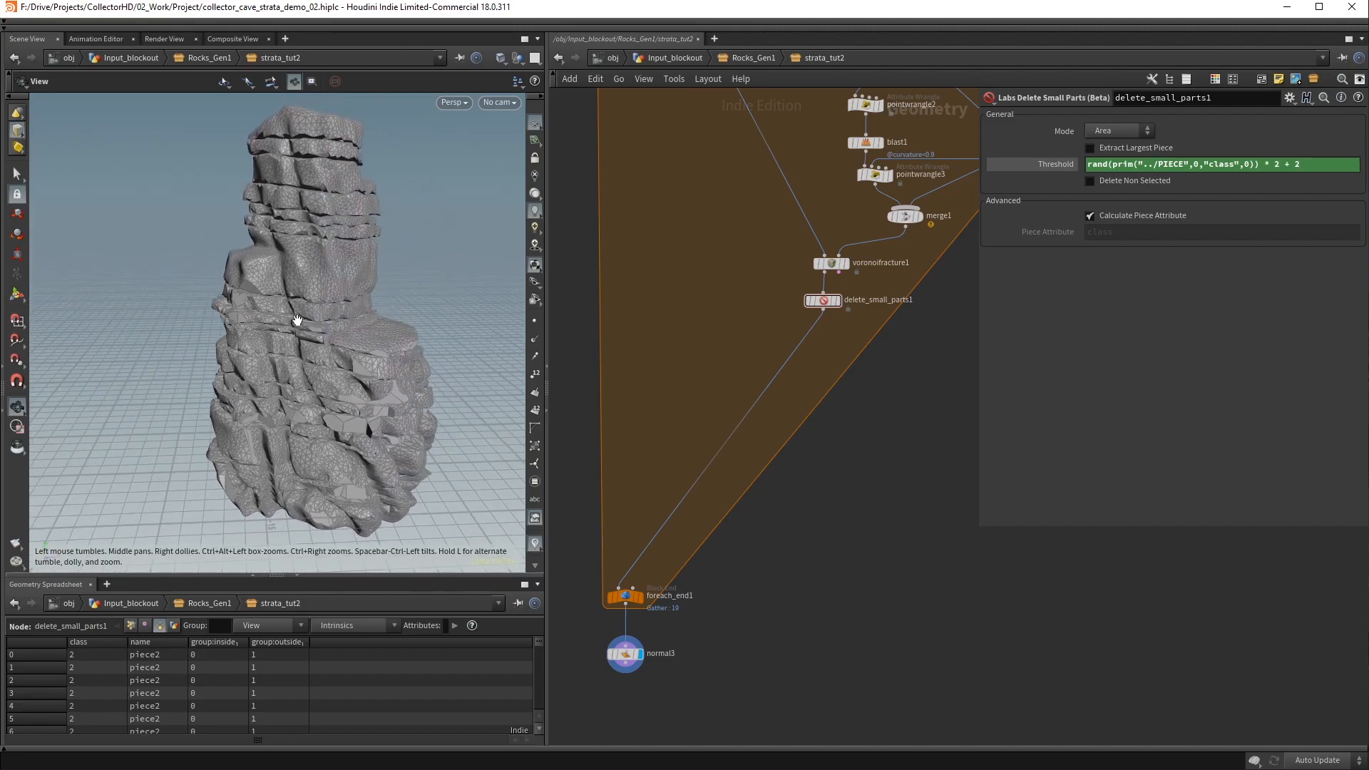
pyautogui.press('s')
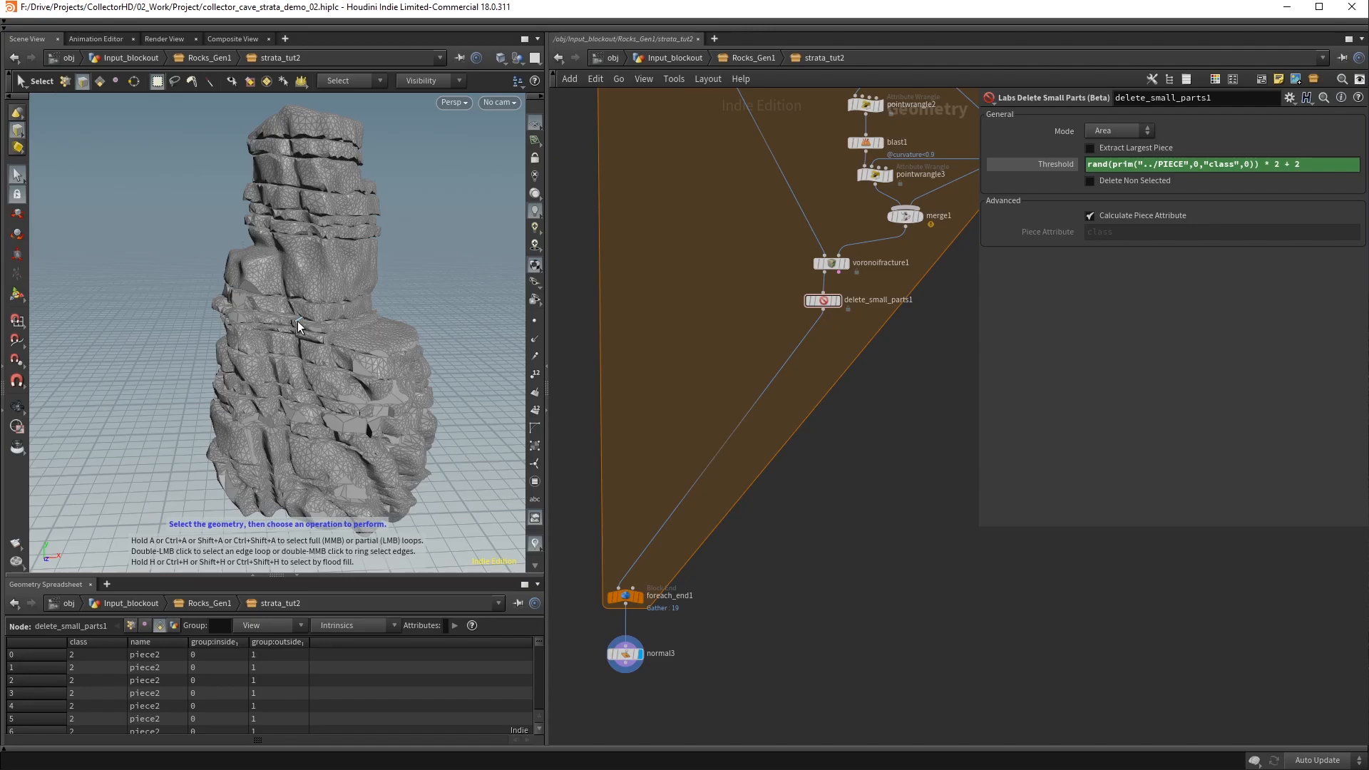
# Insert a Null below delete_small_parts1, display foreach_end1 and turn on its Single Pass option
pyautogui.press('Tab')
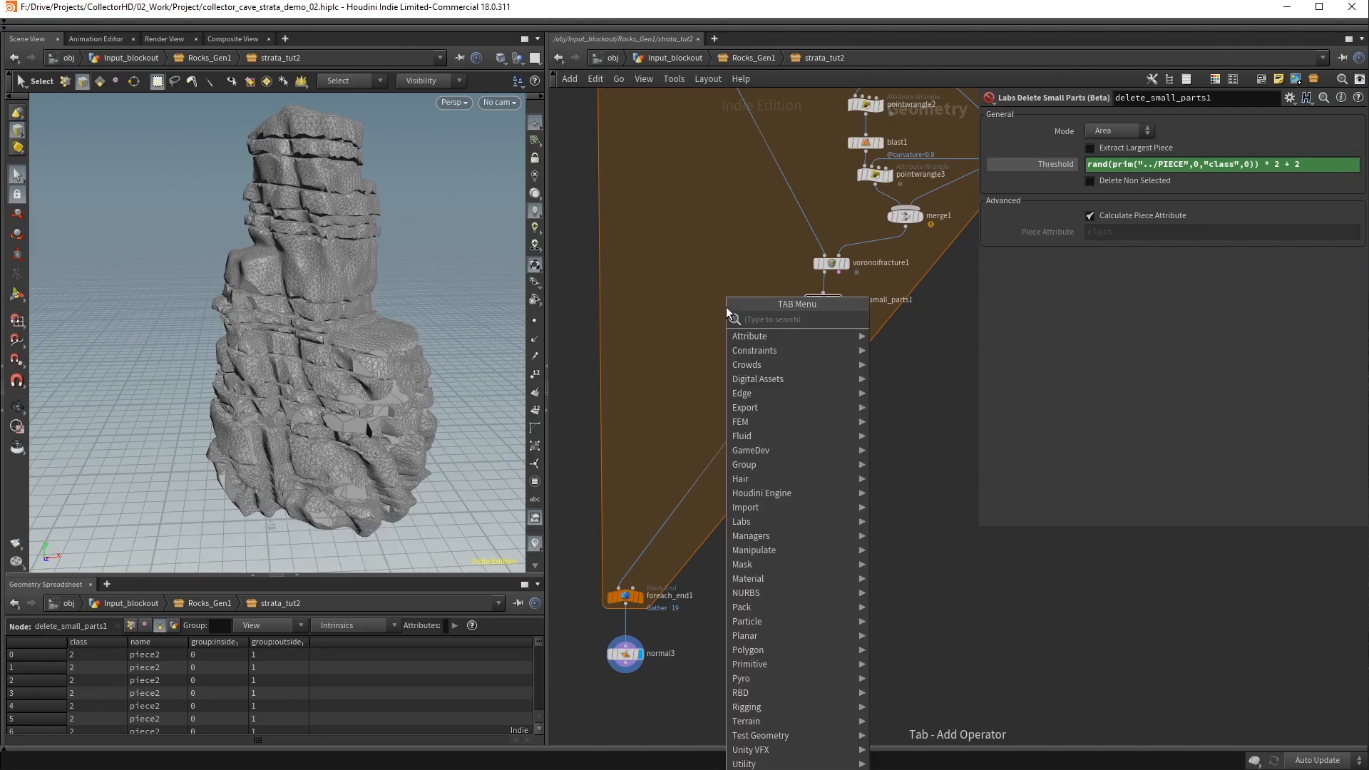
pyautogui.write('null')
pyautogui.press('Return')
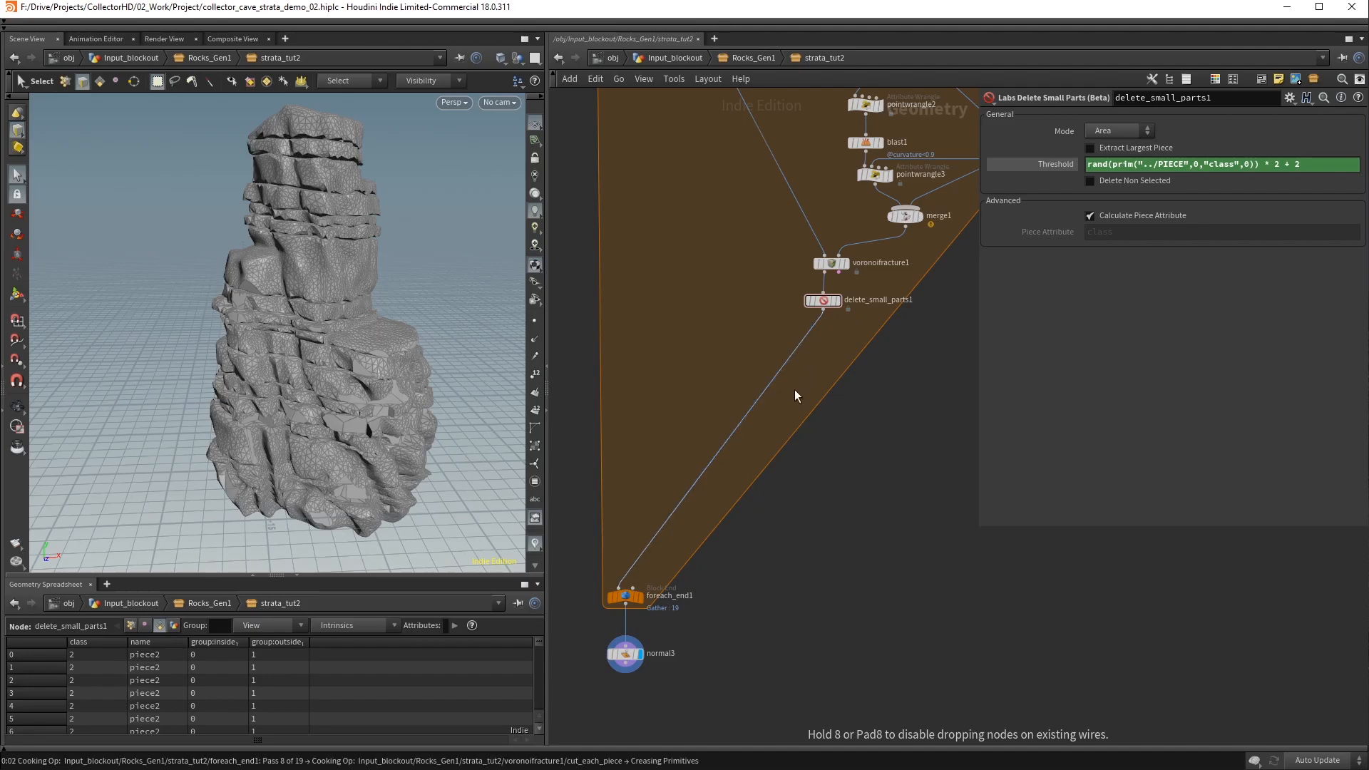
pyautogui.click(643, 597)
pyautogui.click(640, 597)
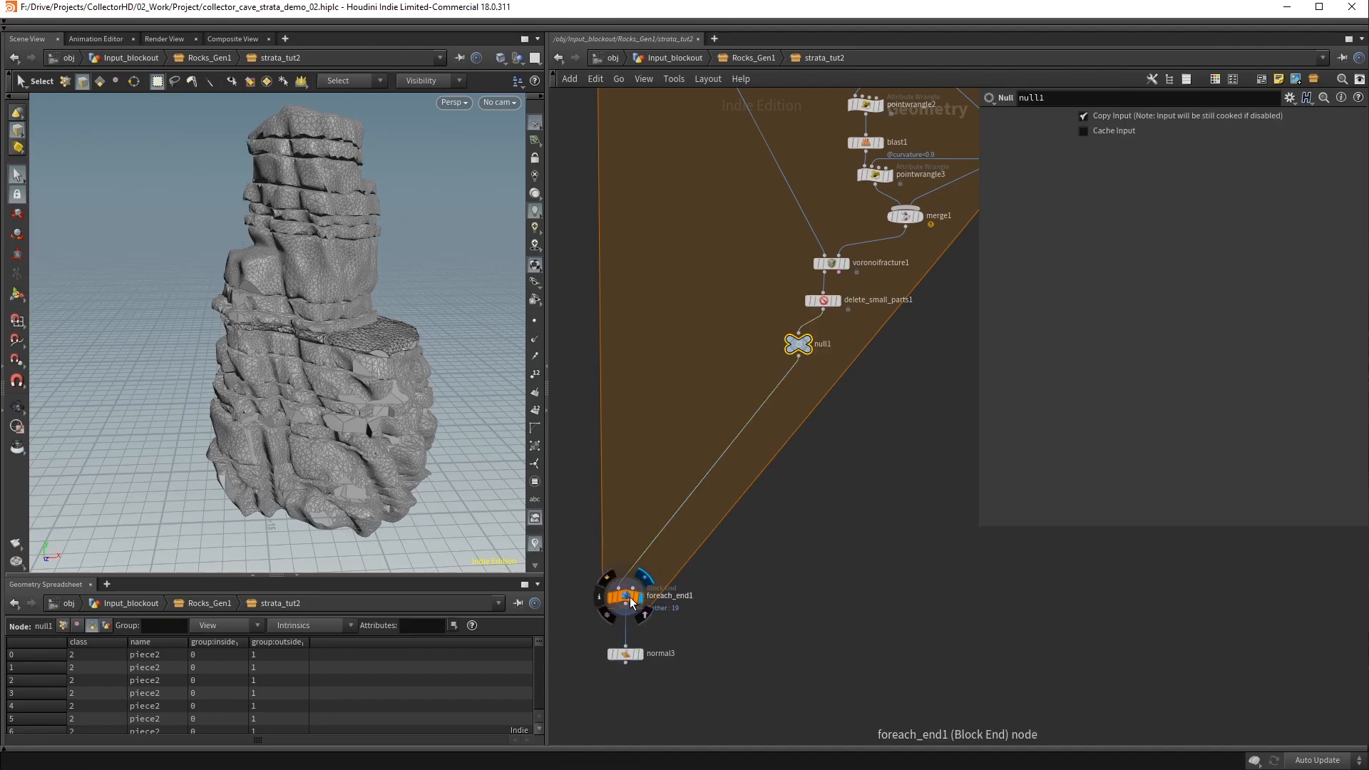
pyautogui.click(987, 265)
# Rename the new null node as VORONOI_CHIPPING
pyautogui.click(798, 345)
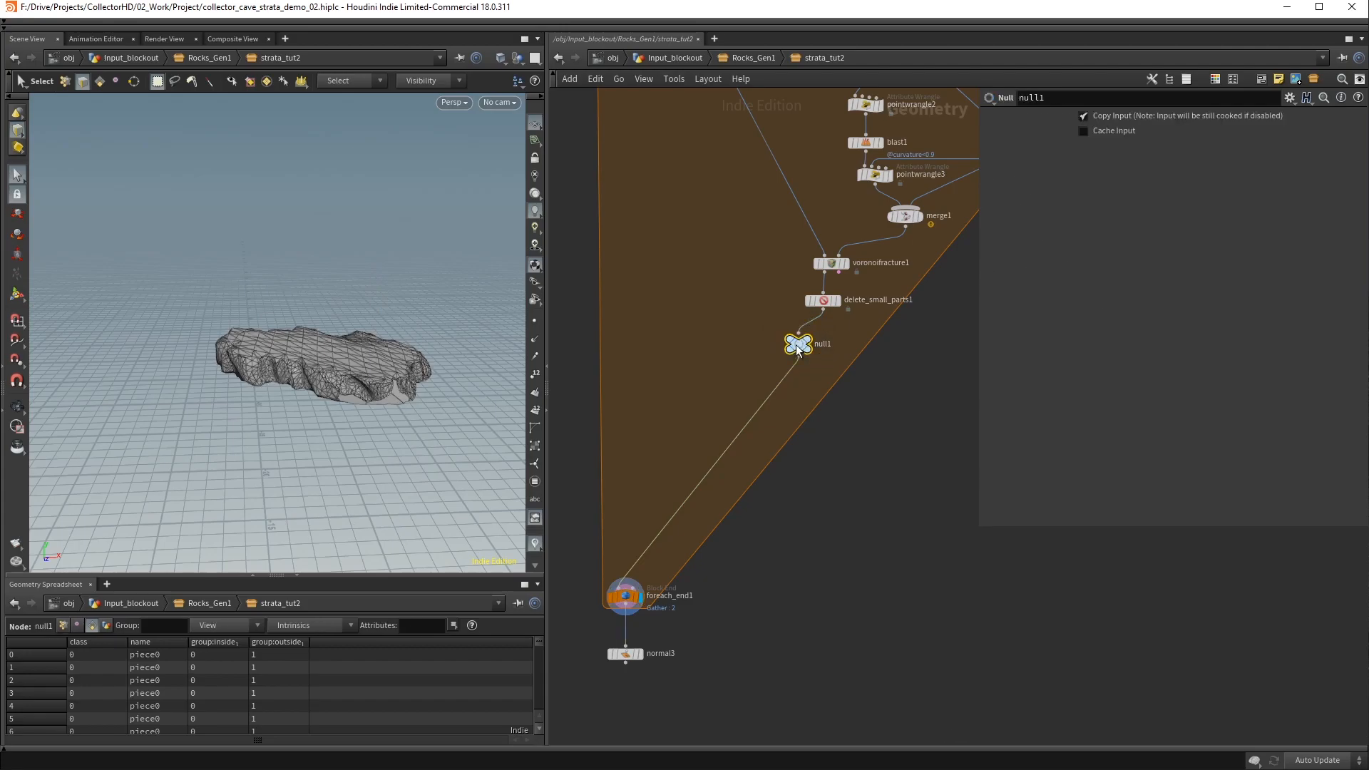
pyautogui.click(825, 344)
pyautogui.write('VORONOI_CHIPPING')
pyautogui.press('Return')
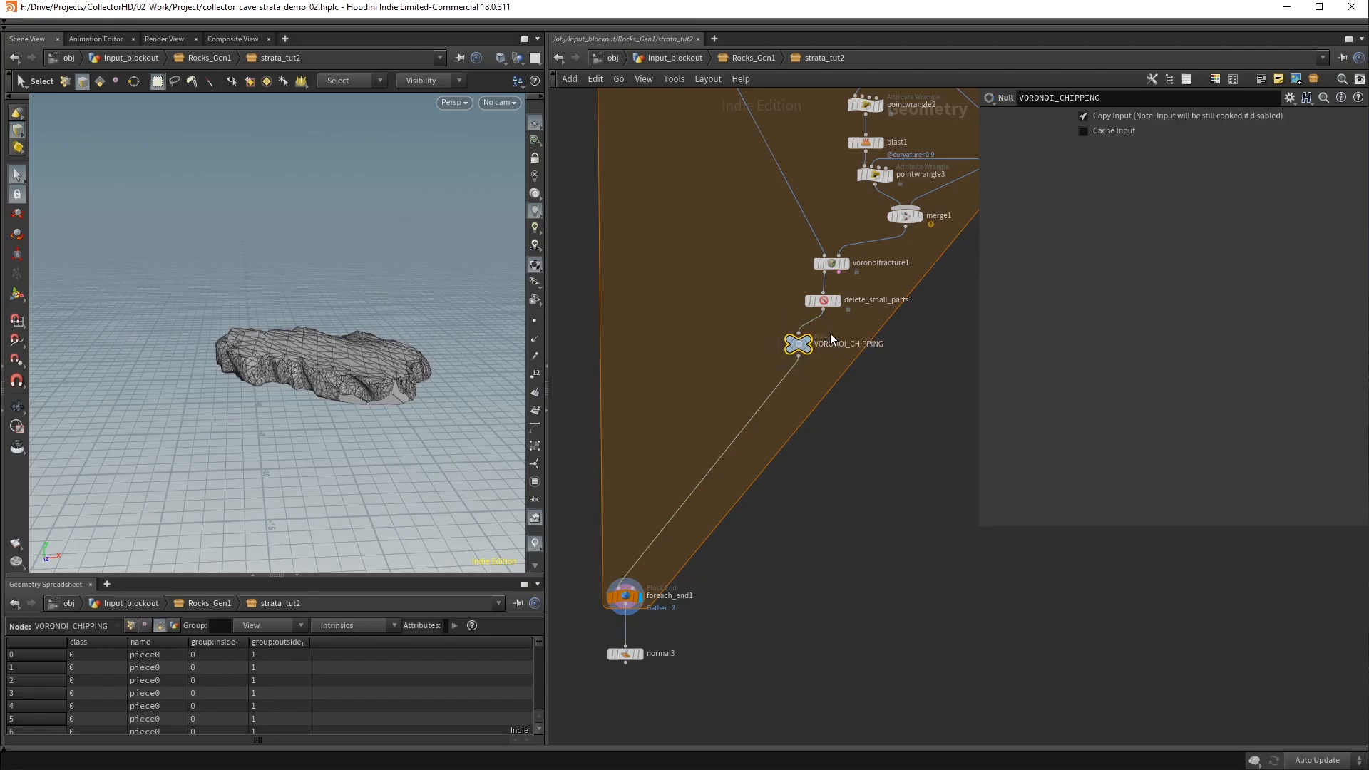
# Align VORONOI_CHIPPING beneath delete_small_parts1 and normal5 beneath the wire dot above it
pyautogui.moveTo(703, 257); pyautogui.dragTo(609, 438, button='middle')
pyautogui.scroll(-3, 603, 450)
pyautogui.moveTo(660, 519); pyautogui.dragTo(678, 518)
pyautogui.moveTo(622, 377); pyautogui.dragTo(760, 343, button='middle')
pyautogui.moveTo(735, 259); pyautogui.dragTo(722, 256)
pyautogui.moveTo(736, 353); pyautogui.dragTo(685, 357, button='middle')
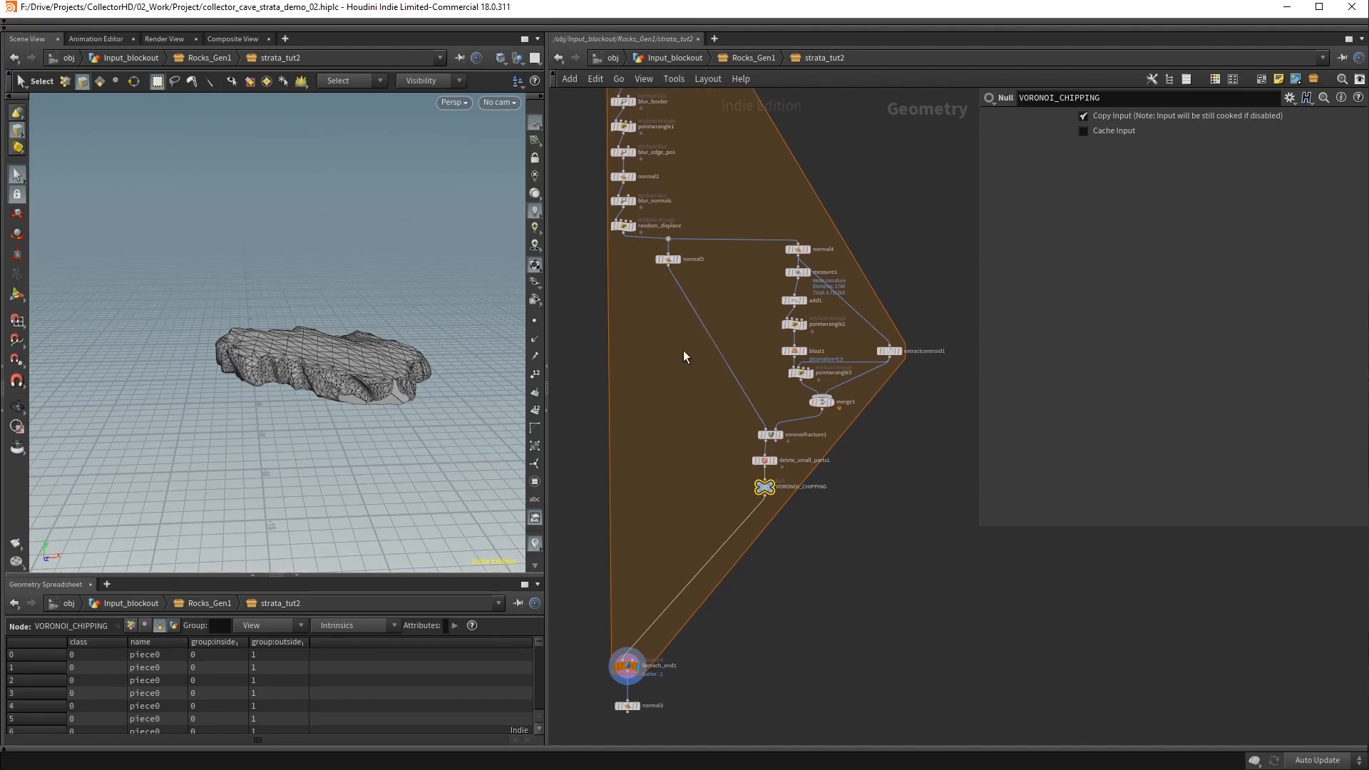
# Move add1, pointwrangle2, blast1 and pointwrangle3 up into a tighter column beneath measure1
pyautogui.scroll(4, 763, 307)
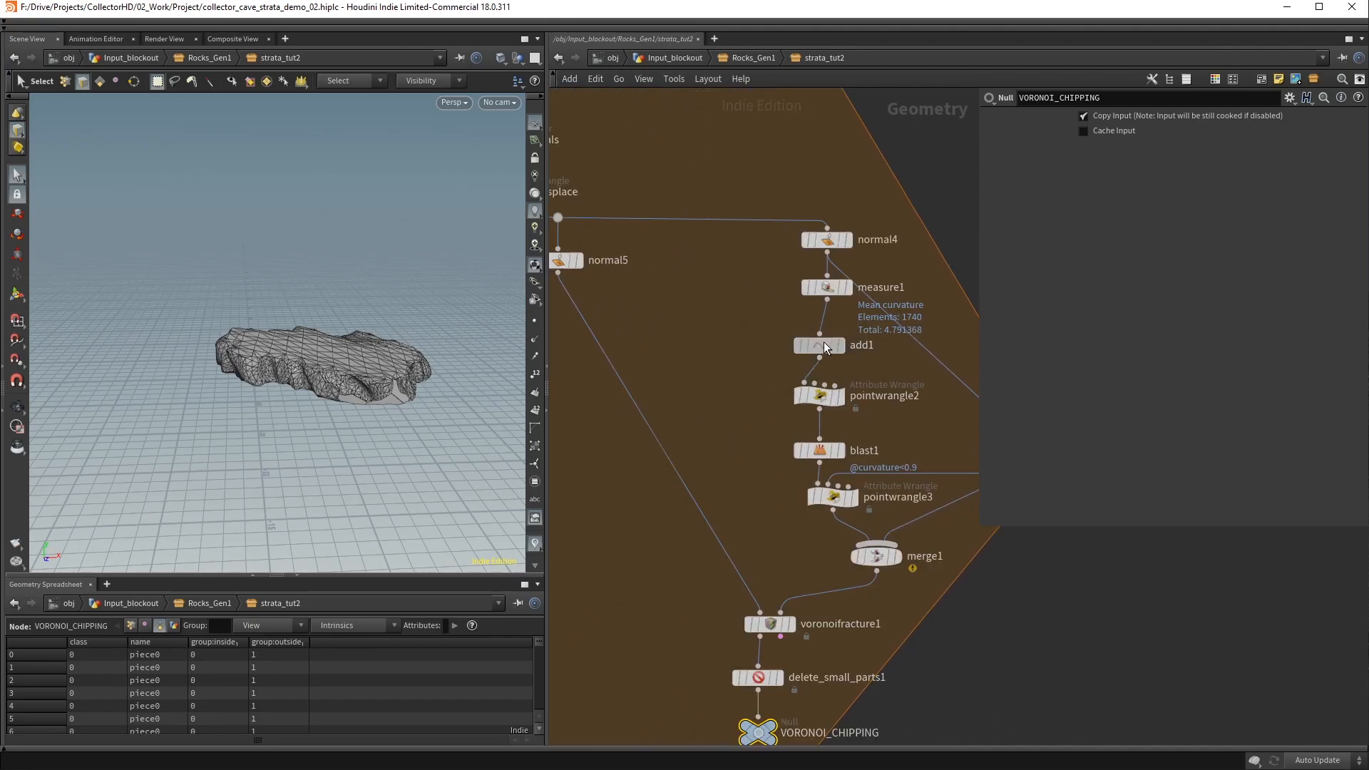
pyautogui.moveTo(819, 345); pyautogui.dragTo(826, 327)
pyautogui.moveTo(819, 395); pyautogui.dragTo(826, 367)
pyautogui.moveTo(816, 455); pyautogui.dragTo(825, 416)
pyautogui.moveTo(840, 499); pyautogui.dragTo(840, 467)
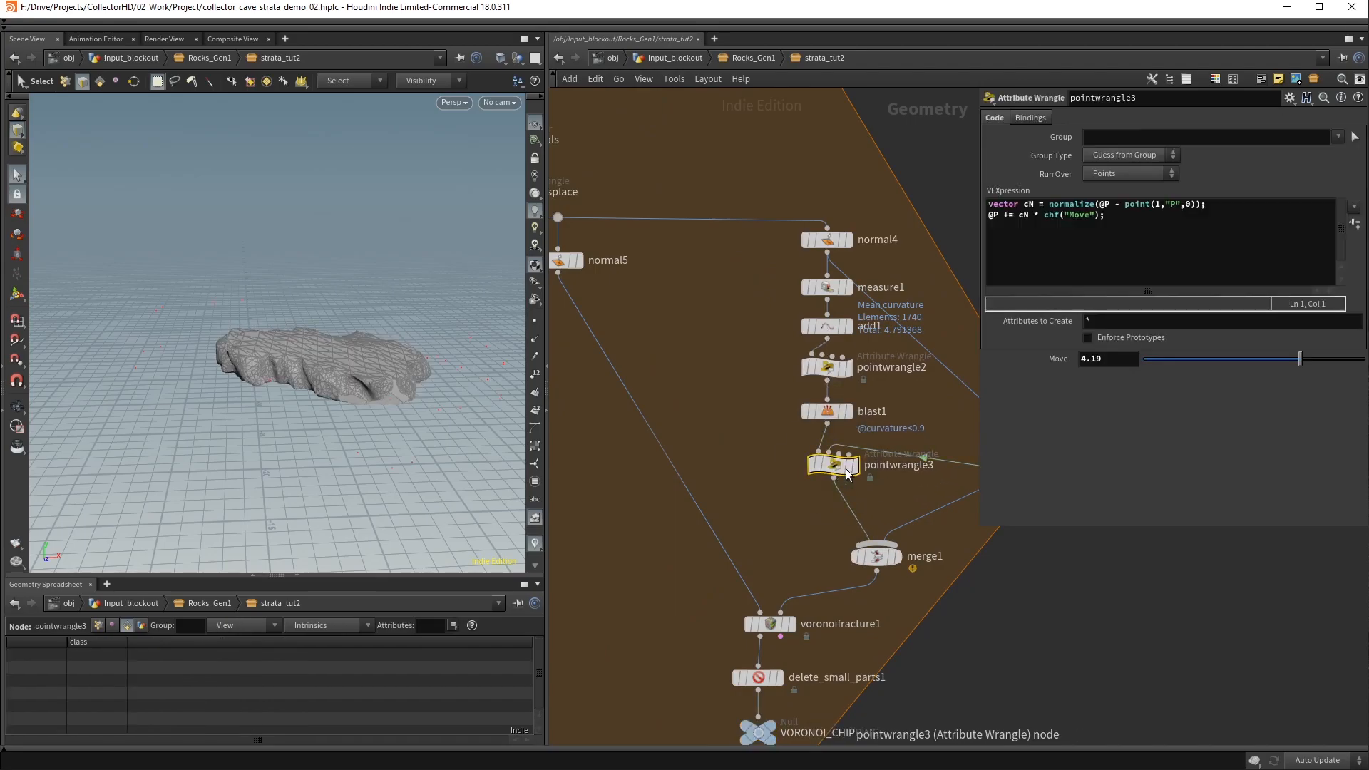
# Rename pointwrangle3 as offset_points and place a duplicate of it beside the original
pyautogui.doubleClick(893, 465)
pyautogui.write('o')
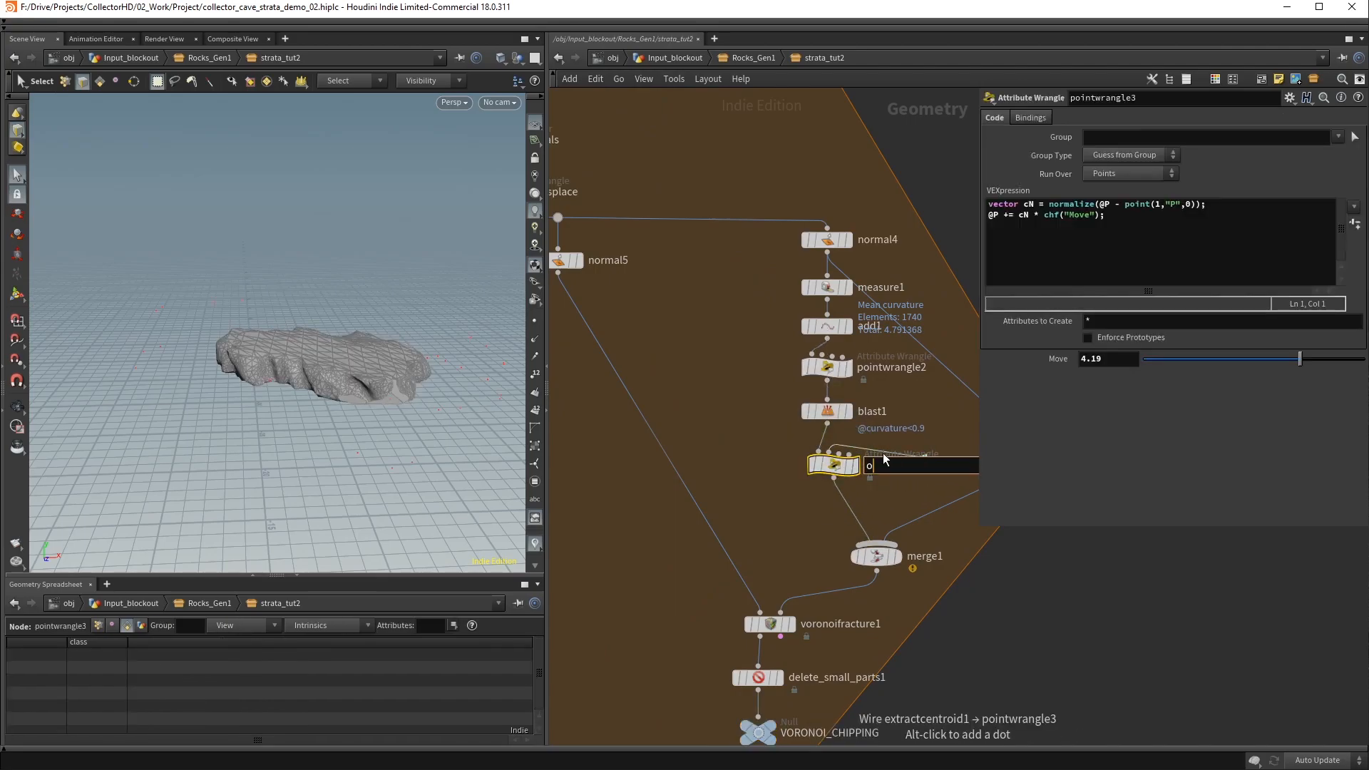
pyautogui.write('ffset_points')
pyautogui.press('Return')
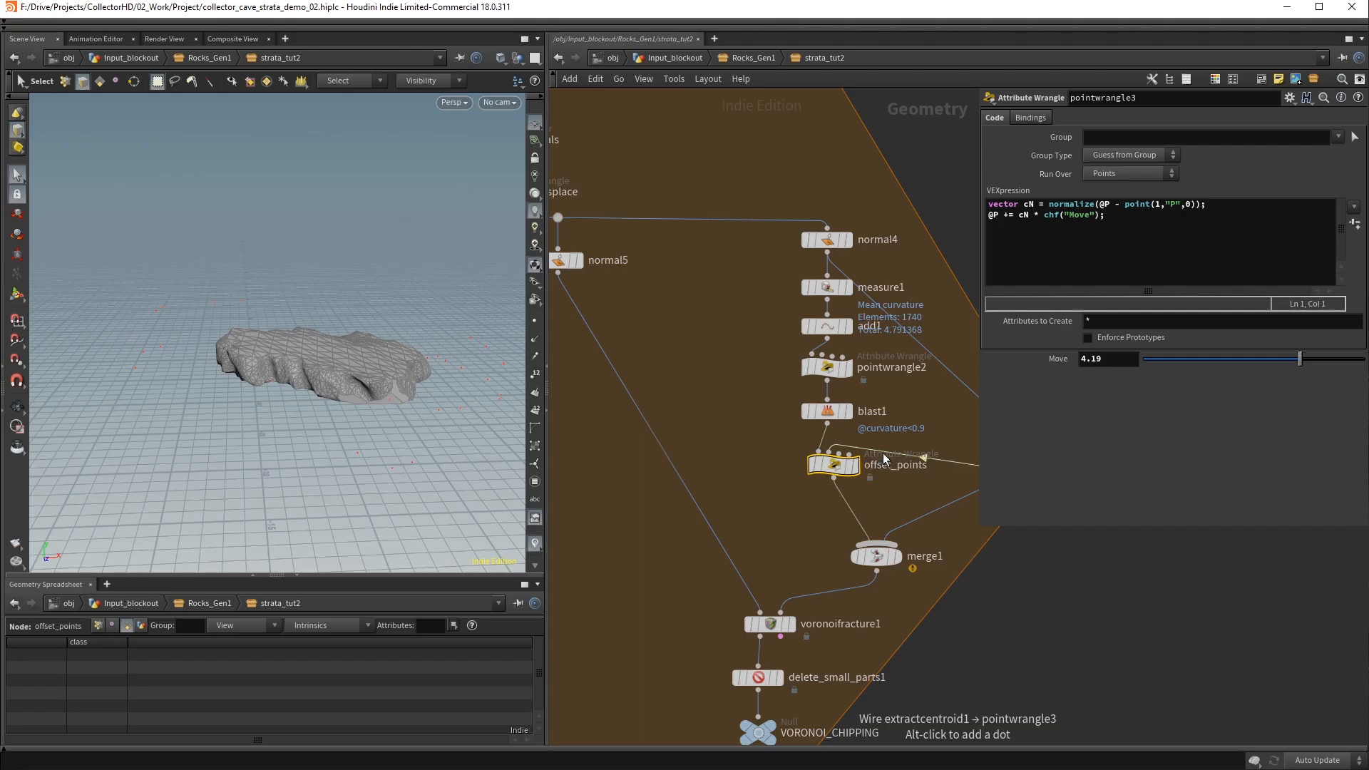
pyautogui.moveTo(832, 468)
pyautogui.keyDown('alt'); pyautogui.moveTo(838, 471); pyautogui.dragTo(736, 471); pyautogui.keyUp('alt')
pyautogui.scroll(-5, 731, 483)
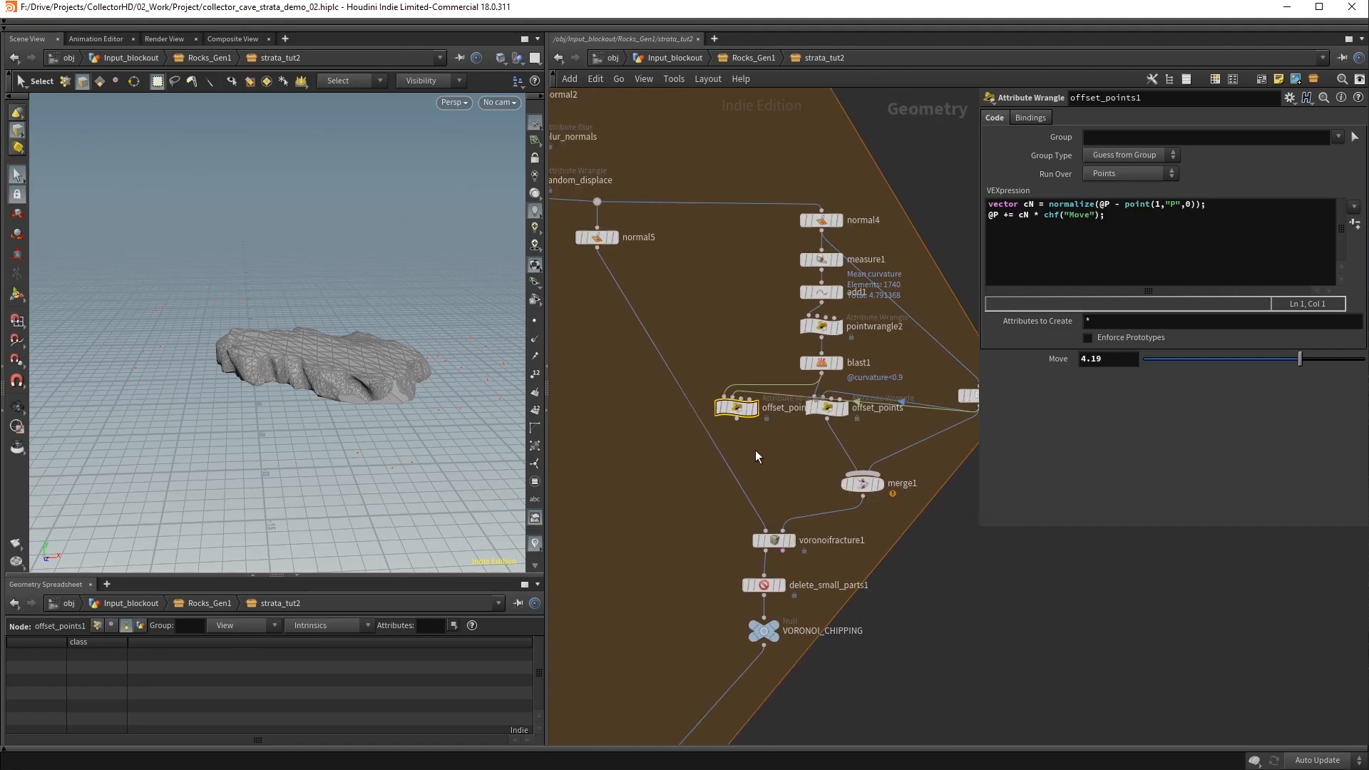
# Move the whole fracture branch, from normal4 and extractcentroid1 down to VORONOI_CHIPPING, right and away from the duplicated wrangle
pyautogui.moveTo(755, 199); pyautogui.dragTo(914, 435)
pyautogui.keyDown('shift'); pyautogui.moveTo(668, 464); pyautogui.dragTo(725, 581); pyautogui.keyUp('shift')
pyautogui.moveTo(721, 485); pyautogui.dragTo(829, 485)
pyautogui.moveTo(825, 390); pyautogui.dragTo(713, 362, button='middle')
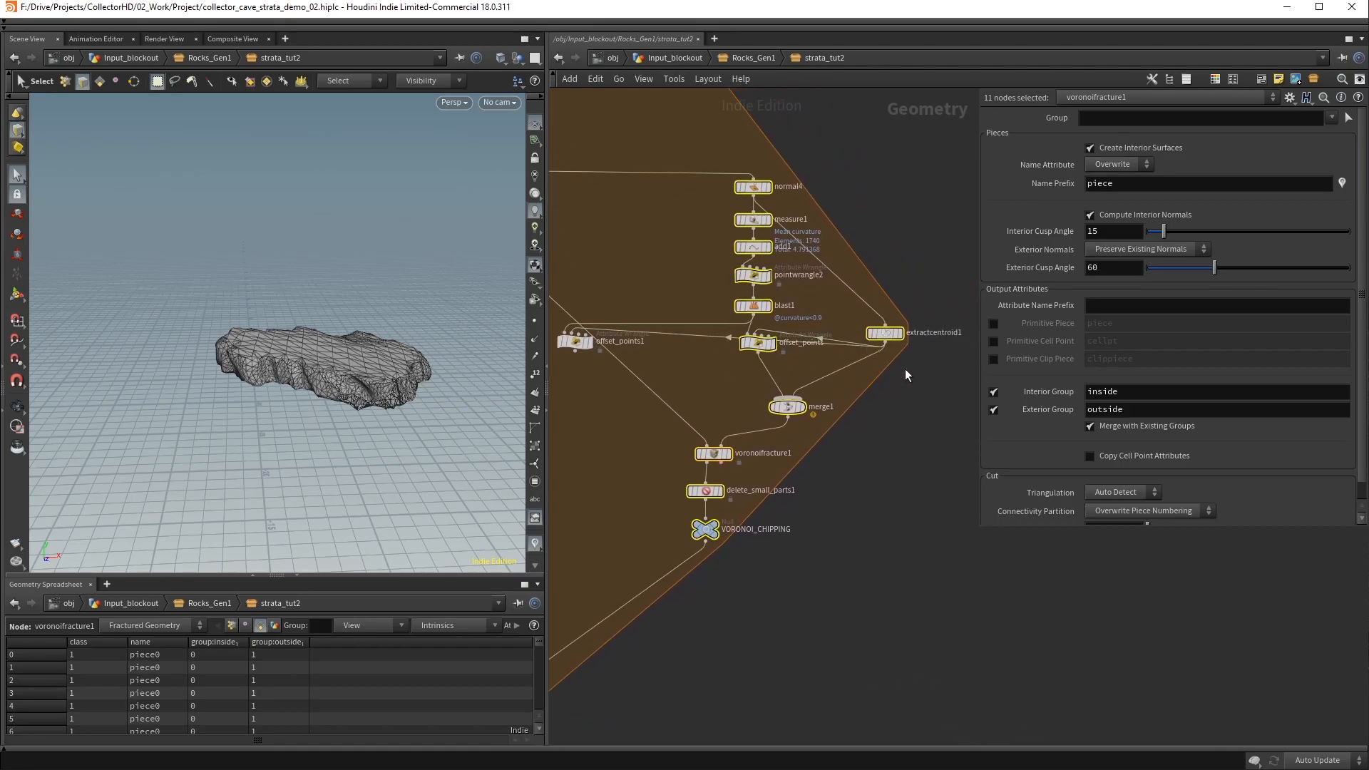
pyautogui.click(894, 361)
# Move extractcentroid1 to the left side of the curvature chain and merge1 up beneath offset_points
pyautogui.moveTo(892, 333); pyautogui.dragTo(702, 284)
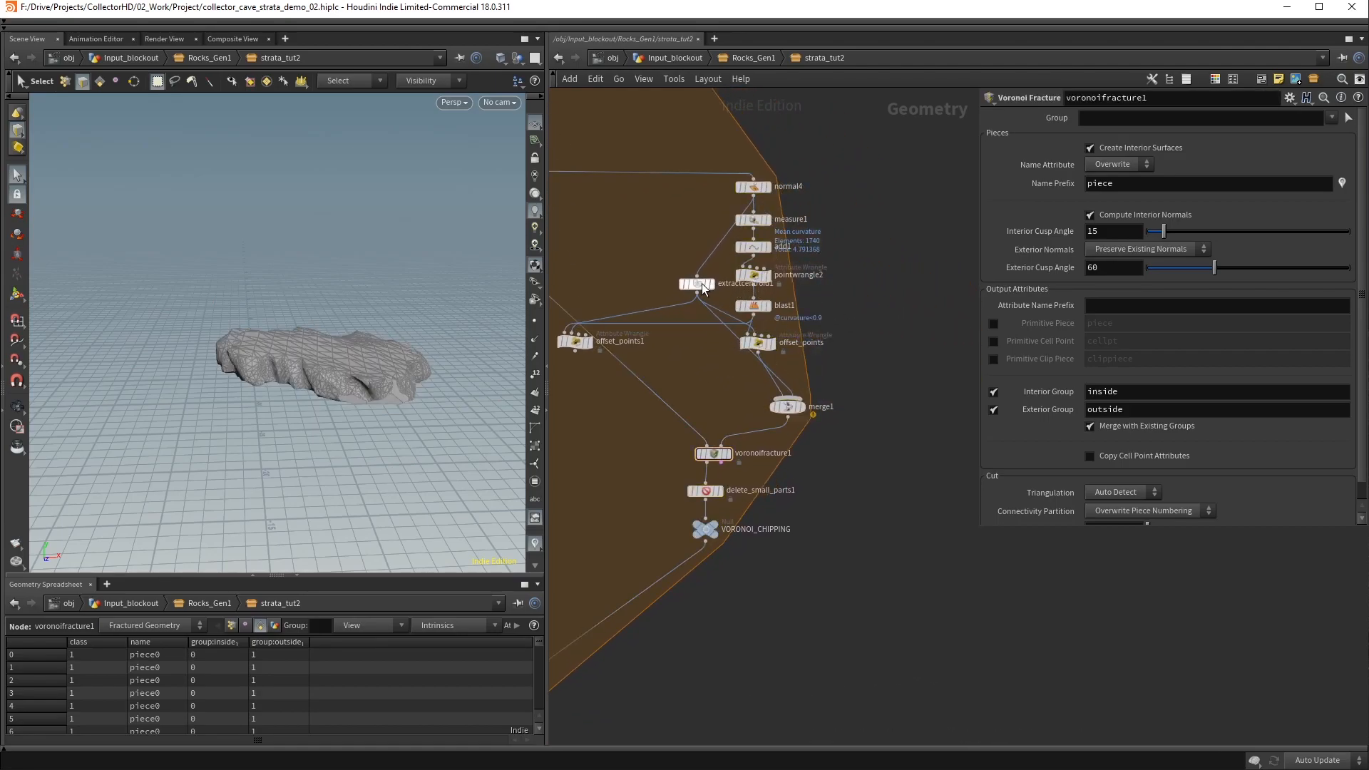
pyautogui.moveTo(702, 284); pyautogui.dragTo(826, 247, button='middle')
pyautogui.moveTo(883, 366); pyautogui.dragTo(883, 348)
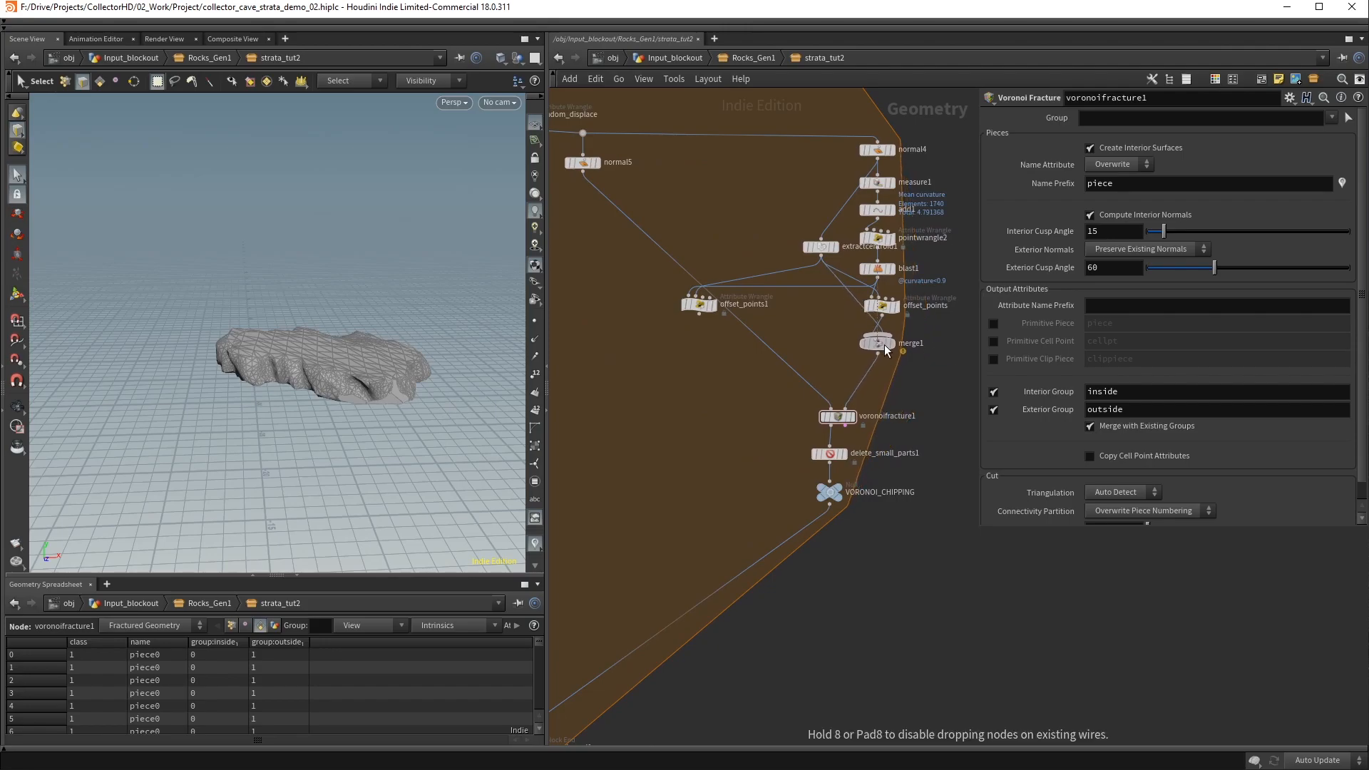
# Move offset_points1 further away from the fracture chain and display its result with point markers turned on
pyautogui.moveTo(701, 308); pyautogui.dragTo(646, 310)
pyautogui.moveTo(646, 354); pyautogui.dragTo(752, 334, button='middle')
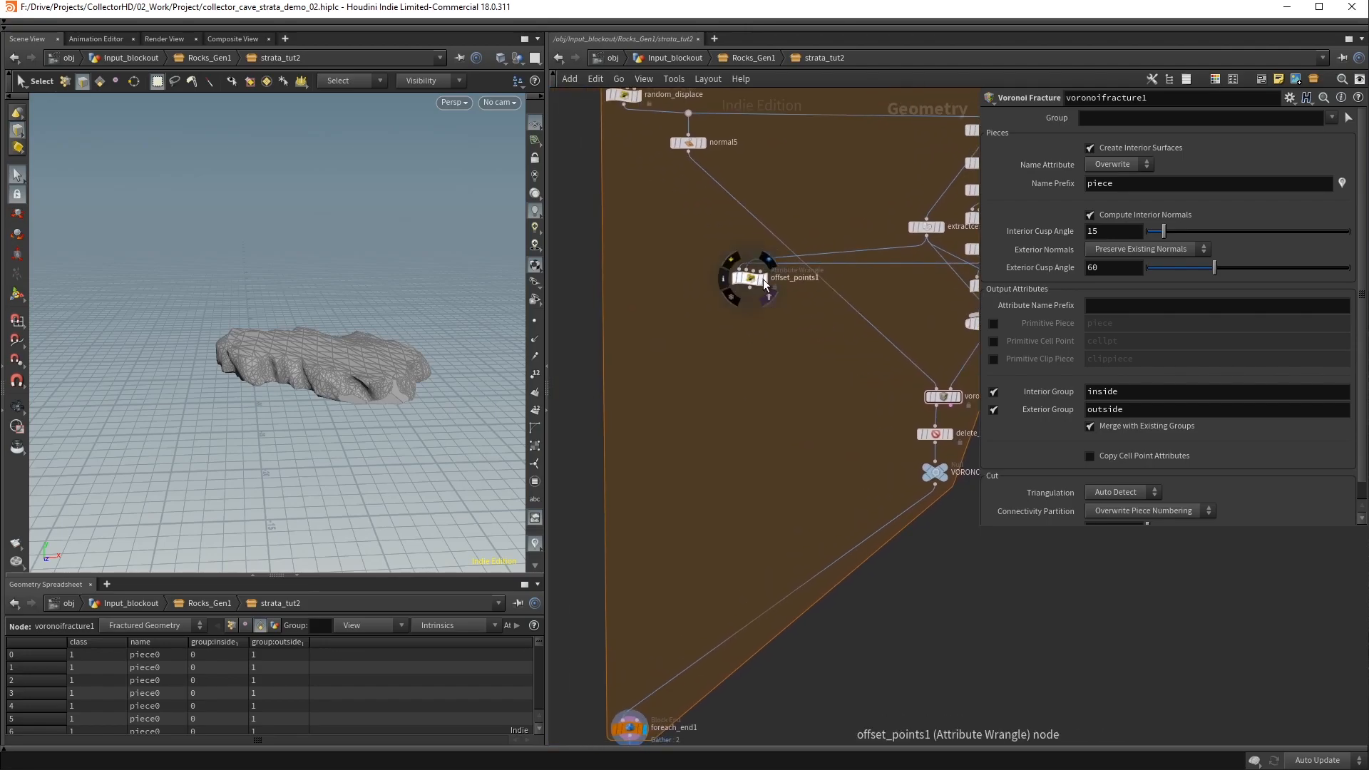
pyautogui.click(762, 279)
pyautogui.click(533, 323)
pyautogui.keyDown('alt'); pyautogui.moveTo(355, 325); pyautogui.dragTo(319, 367); pyautogui.keyUp('alt')
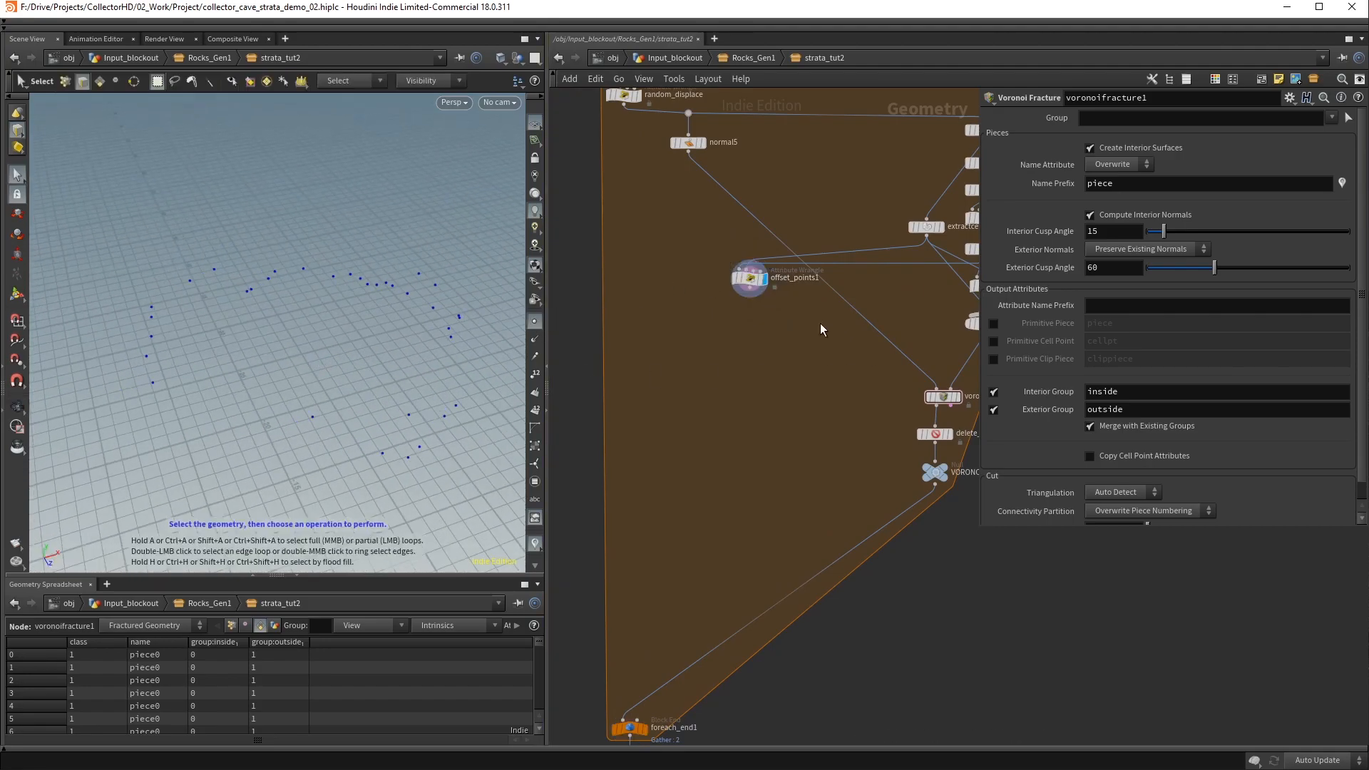
# Template normal4 as a reference and set Move on offset_points1 to about -0.32
pyautogui.click(751, 279)
pyautogui.moveTo(905, 258); pyautogui.dragTo(792, 310, button='middle')
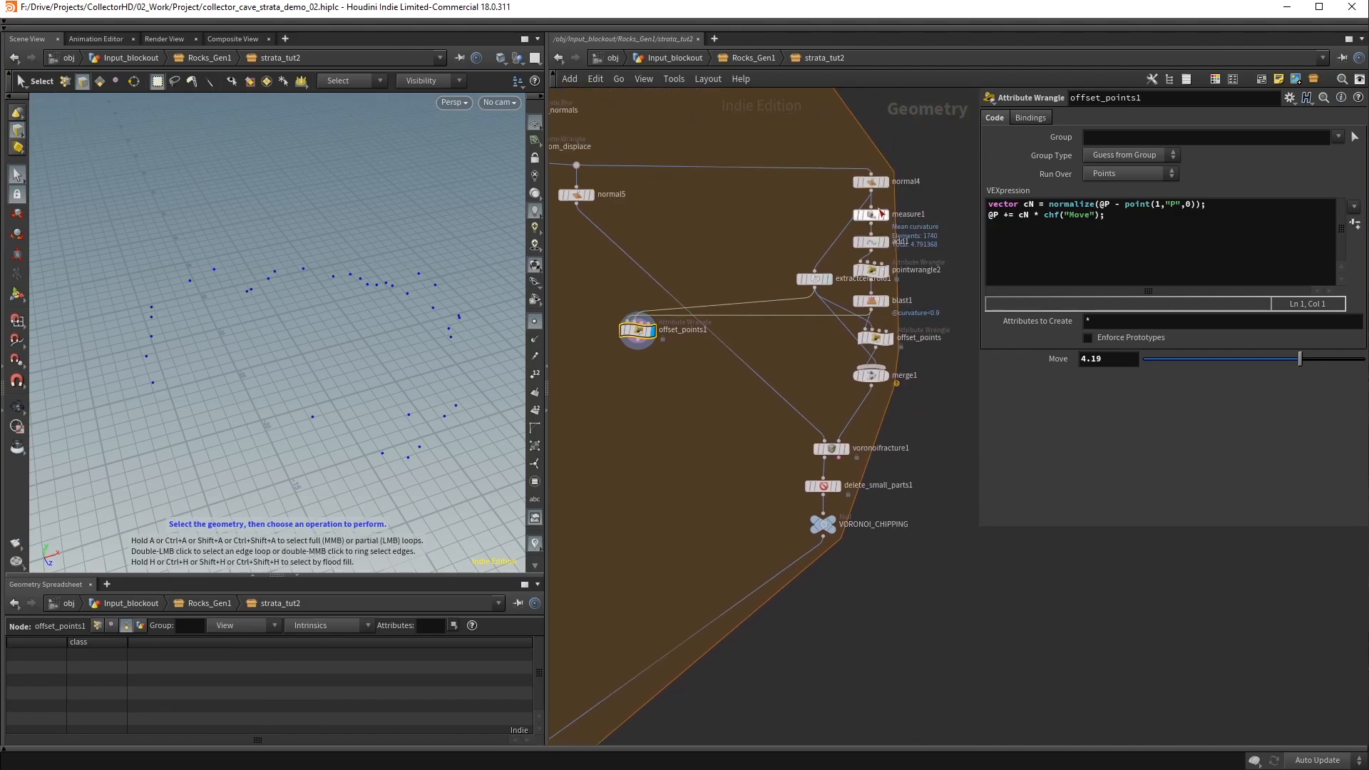
pyautogui.click(883, 182)
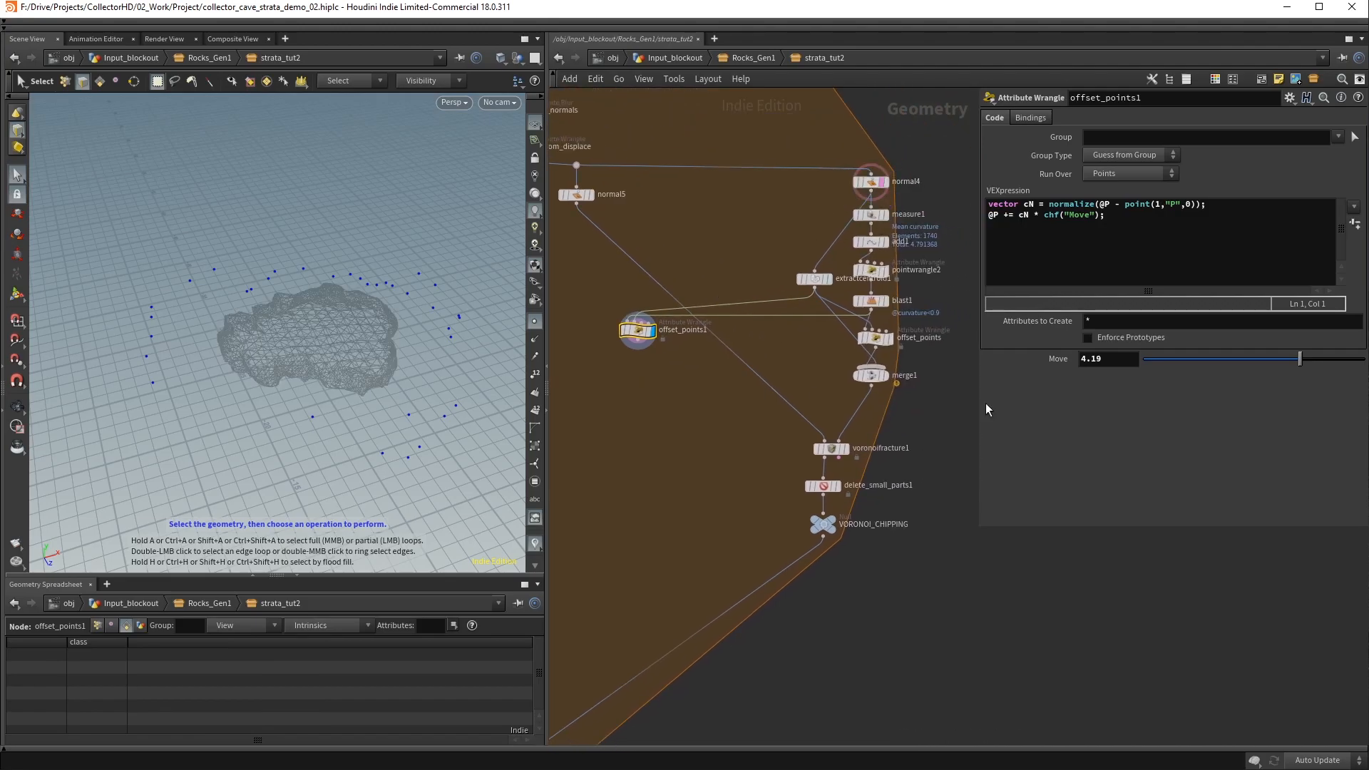
pyautogui.moveTo(1256, 364); pyautogui.dragTo(1251, 366)
pyautogui.keyDown('alt'); pyautogui.moveTo(318, 381); pyautogui.dragTo(310, 288); pyautogui.keyUp('alt')
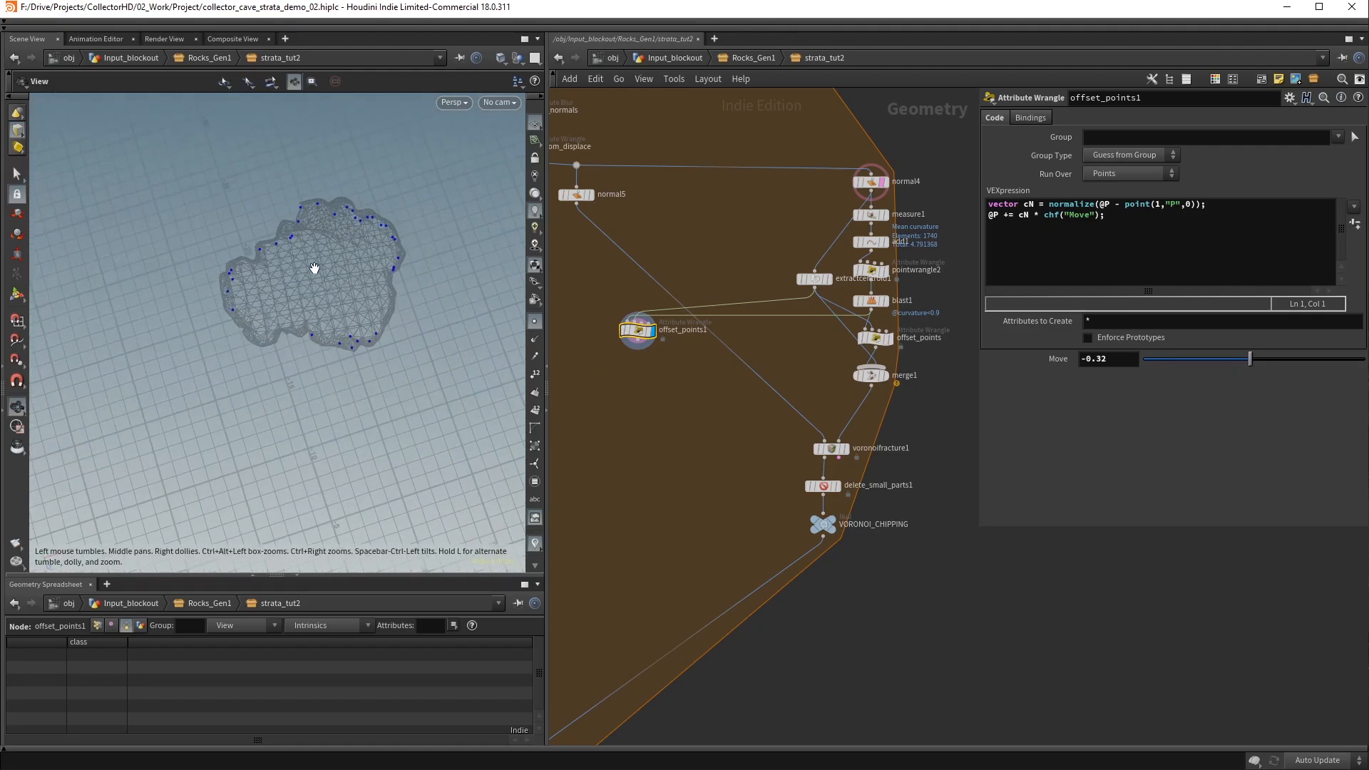
pyautogui.keyDown('alt'); pyautogui.moveTo(310, 289); pyautogui.dragTo(477, 232, button='right'); pyautogui.keyUp('alt')
pyautogui.keyDown('alt'); pyautogui.moveTo(477, 232); pyautogui.dragTo(340, 271); pyautogui.keyUp('alt')
# Add a Grid node beside offset_points1
pyautogui.scroll(5, 720, 391)
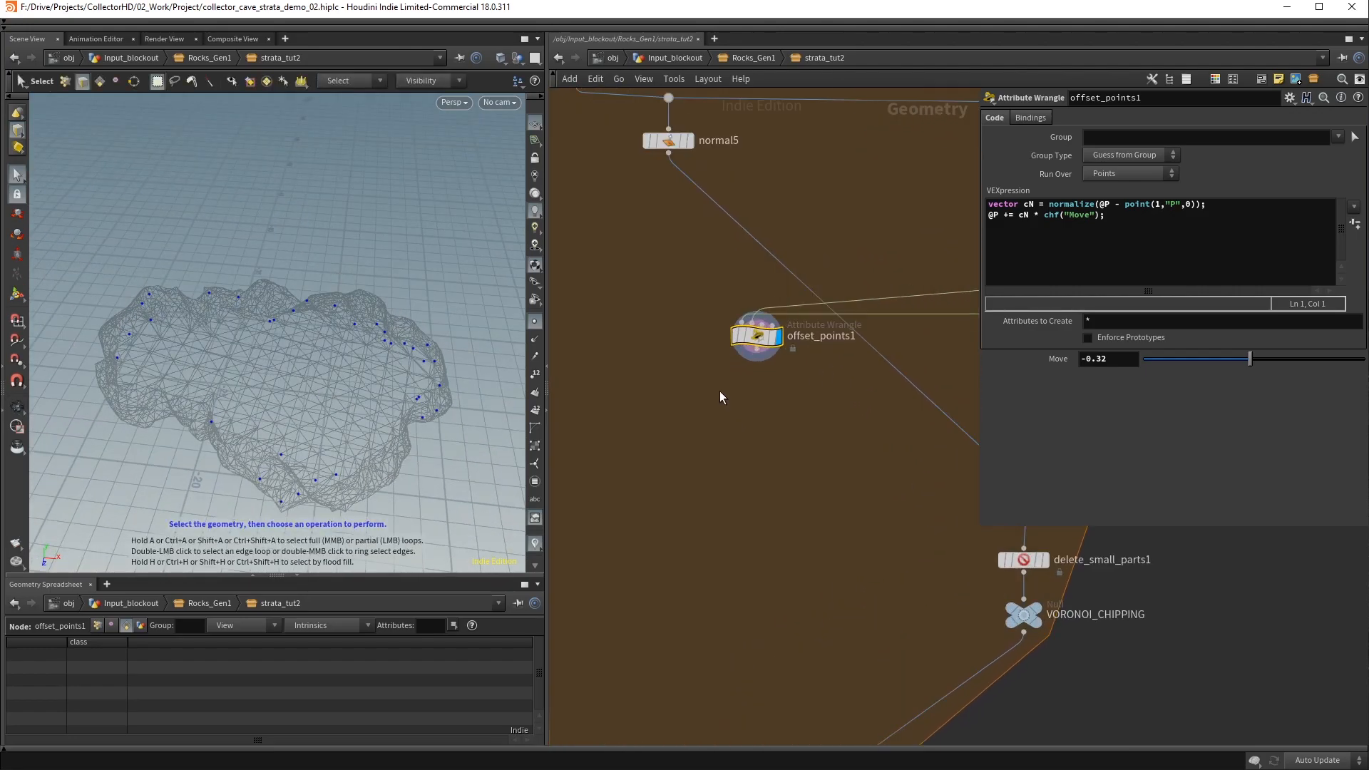
pyautogui.press('Tab')
pyautogui.write('gr')
pyautogui.press('Return')
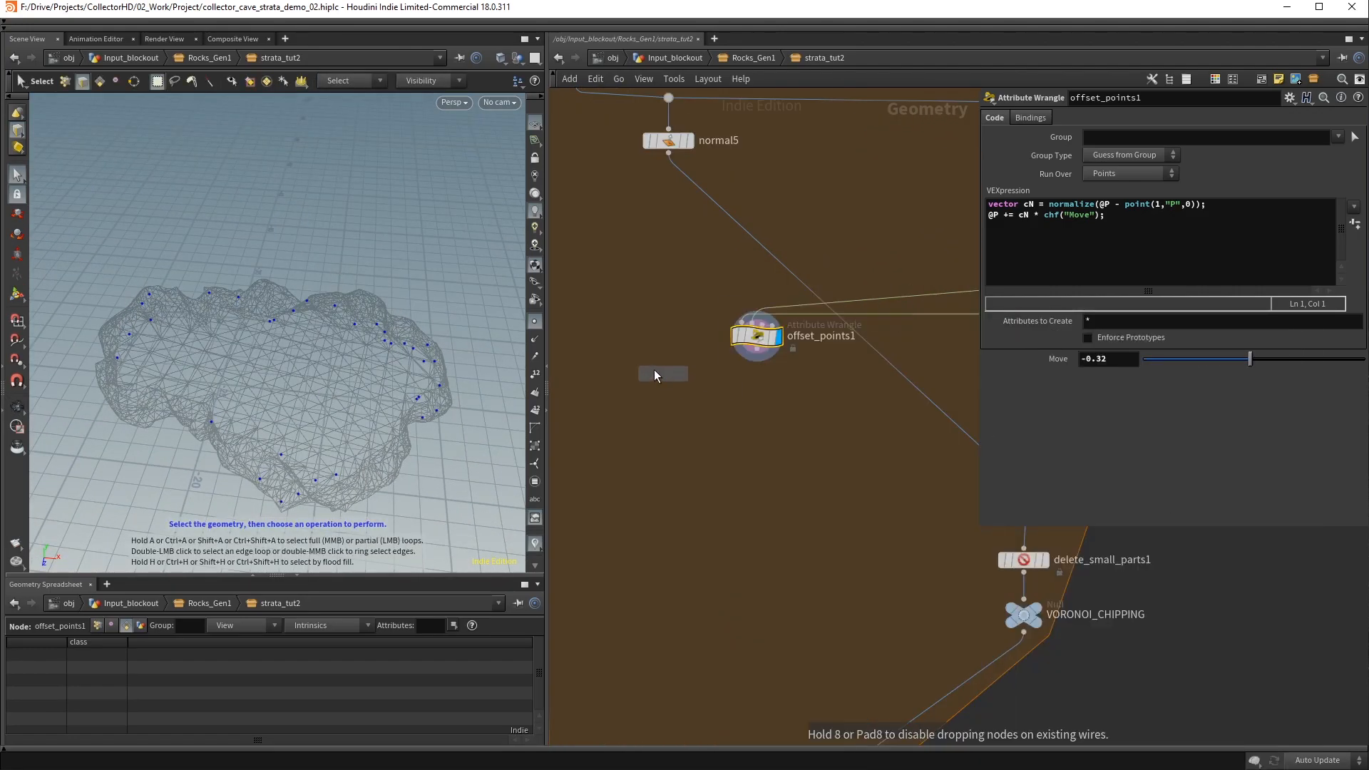
pyautogui.click(638, 339)
# Set the new grid to 40 rows and 40 columns, oriented in the XY Plane
pyautogui.click(1099, 226)
pyautogui.write('40')
pyautogui.press('Tab')
pyautogui.write('40')
pyautogui.press('Return')
pyautogui.click(828, 389)
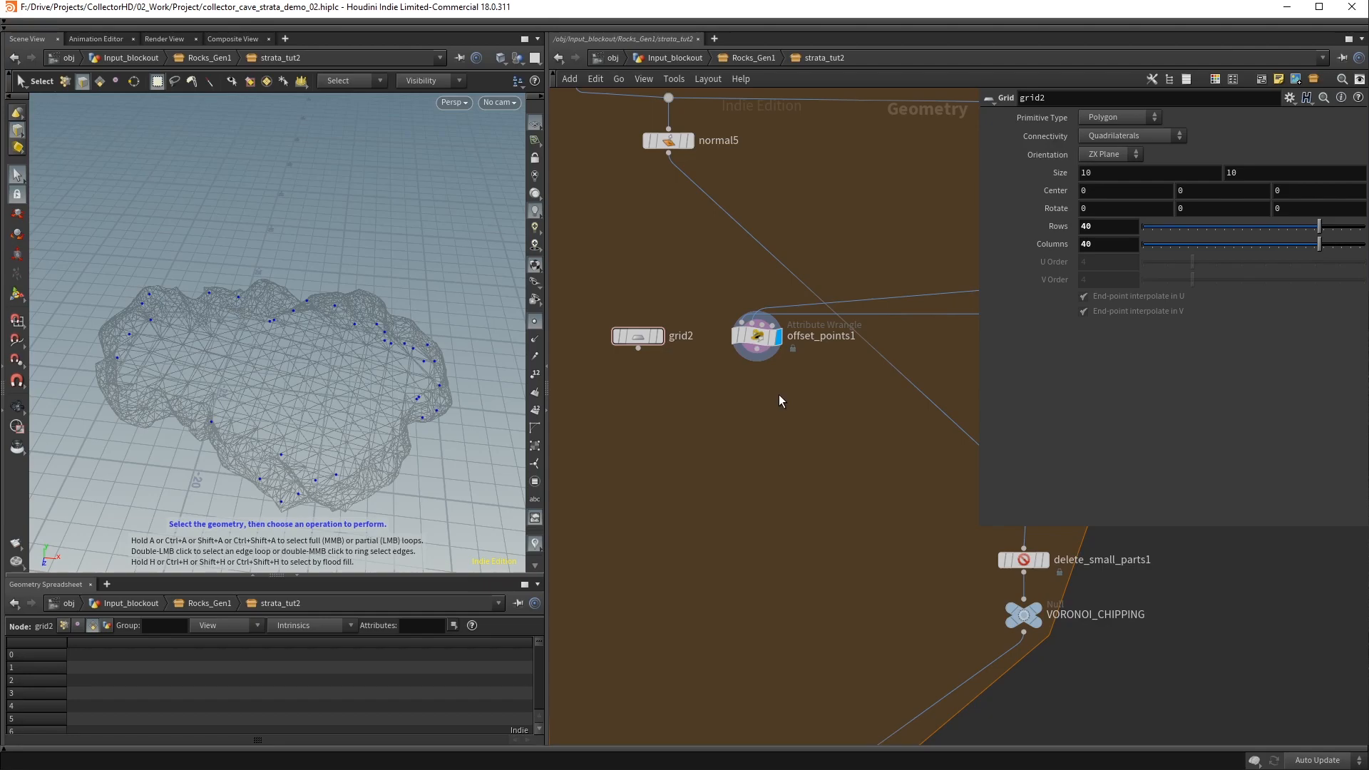
pyautogui.click(1110, 153)
pyautogui.click(1107, 126)
# Add a Copy to Points node that copies the new grid onto the points of offset_points1, and display it
pyautogui.press('Tab')
pyautogui.write('copytopo')
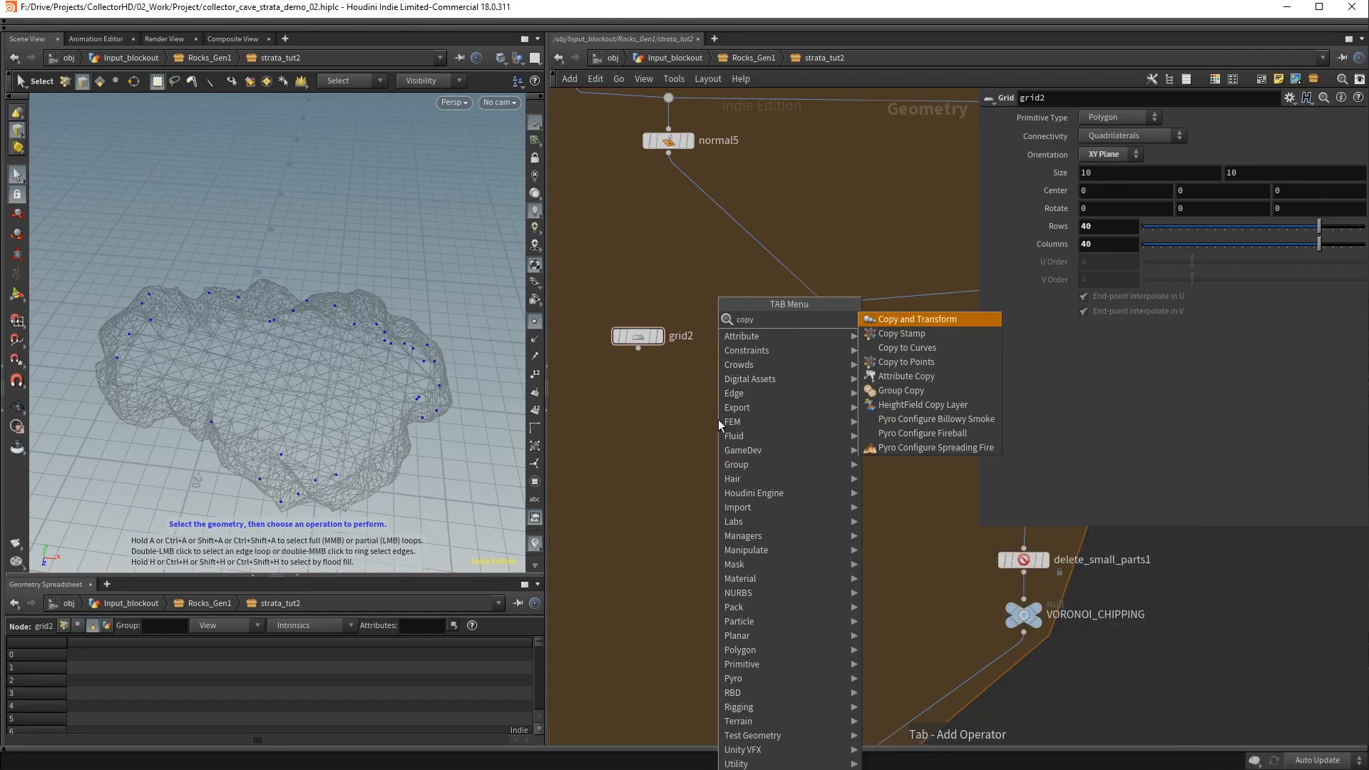
pyautogui.press('Return')
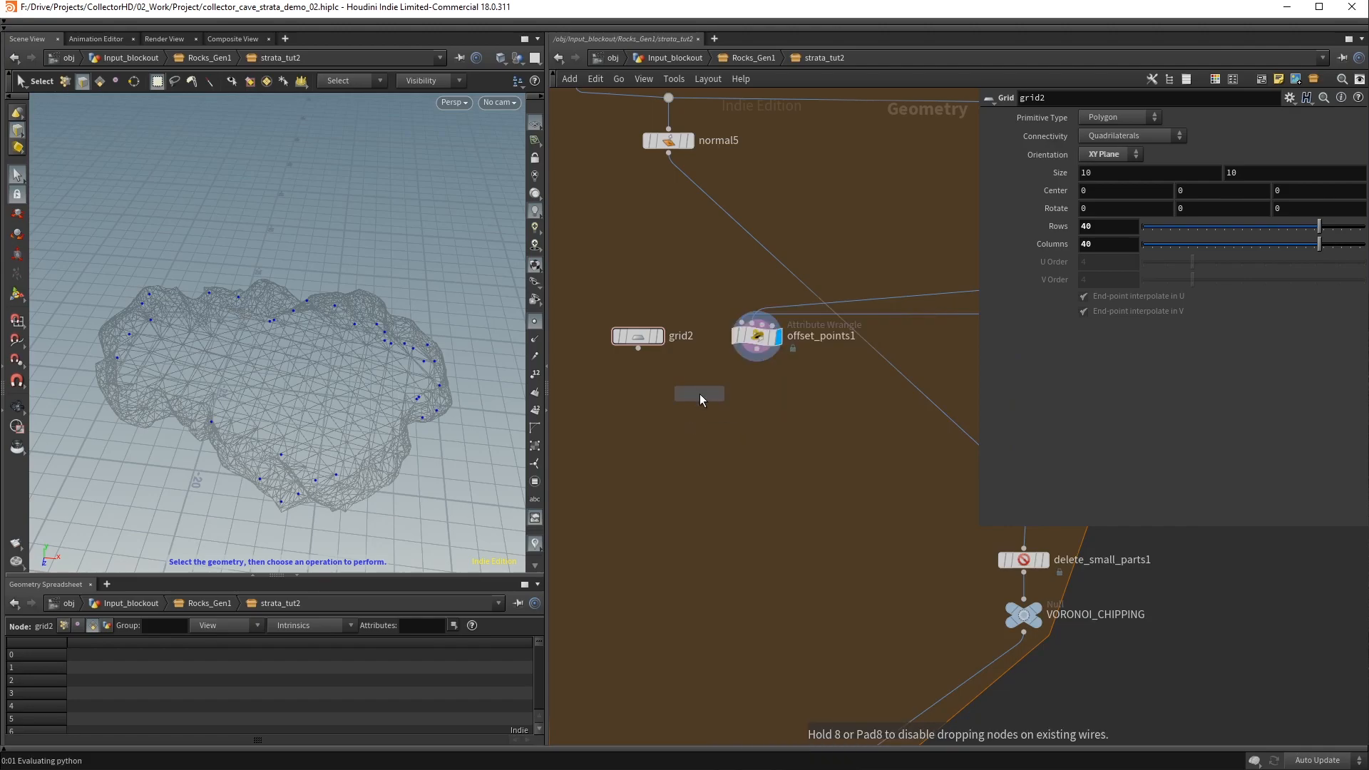
pyautogui.click(700, 393)
pyautogui.moveTo(756, 348); pyautogui.dragTo(703, 395)
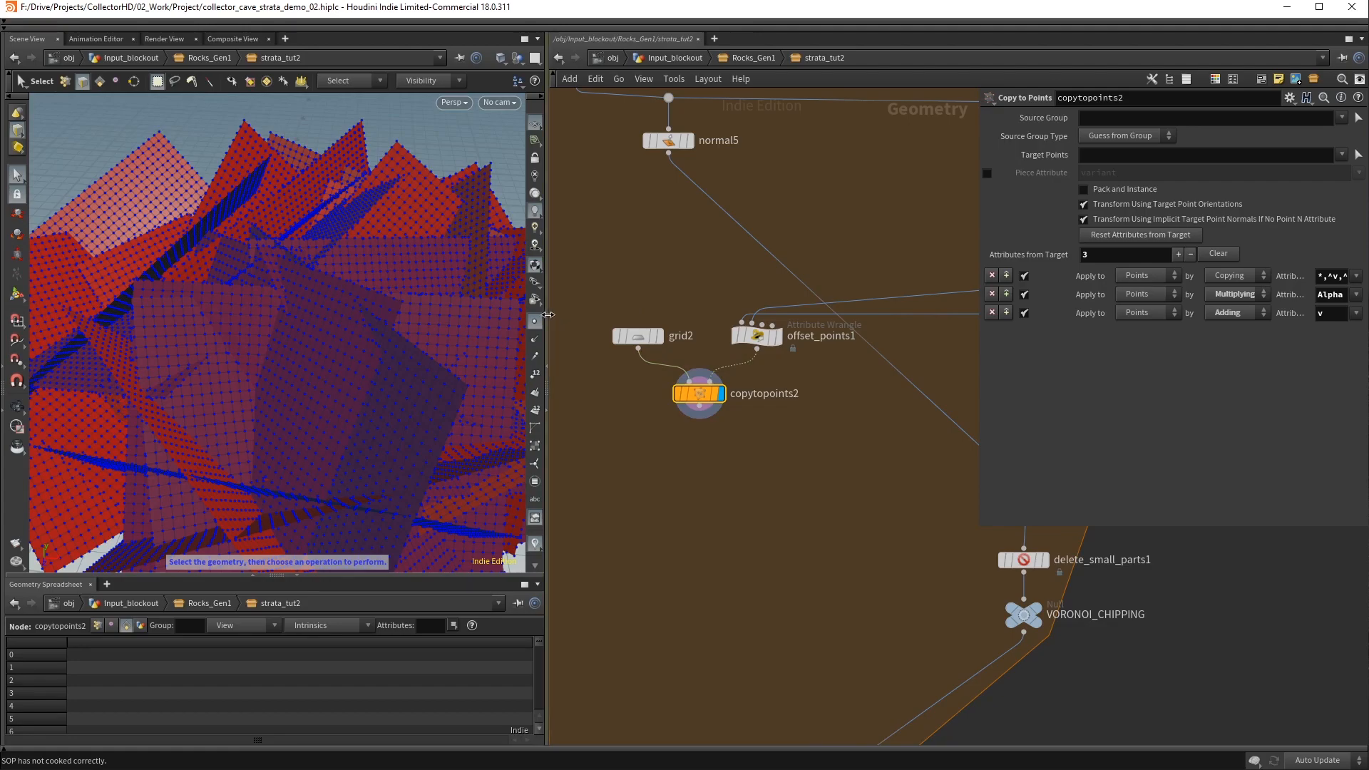
# Turn off the point markers in the viewport and inspect the copied grids from several angles
pyautogui.click(535, 321)
pyautogui.keyDown('alt'); pyautogui.moveTo(346, 248); pyautogui.dragTo(340, 209); pyautogui.keyUp('alt')
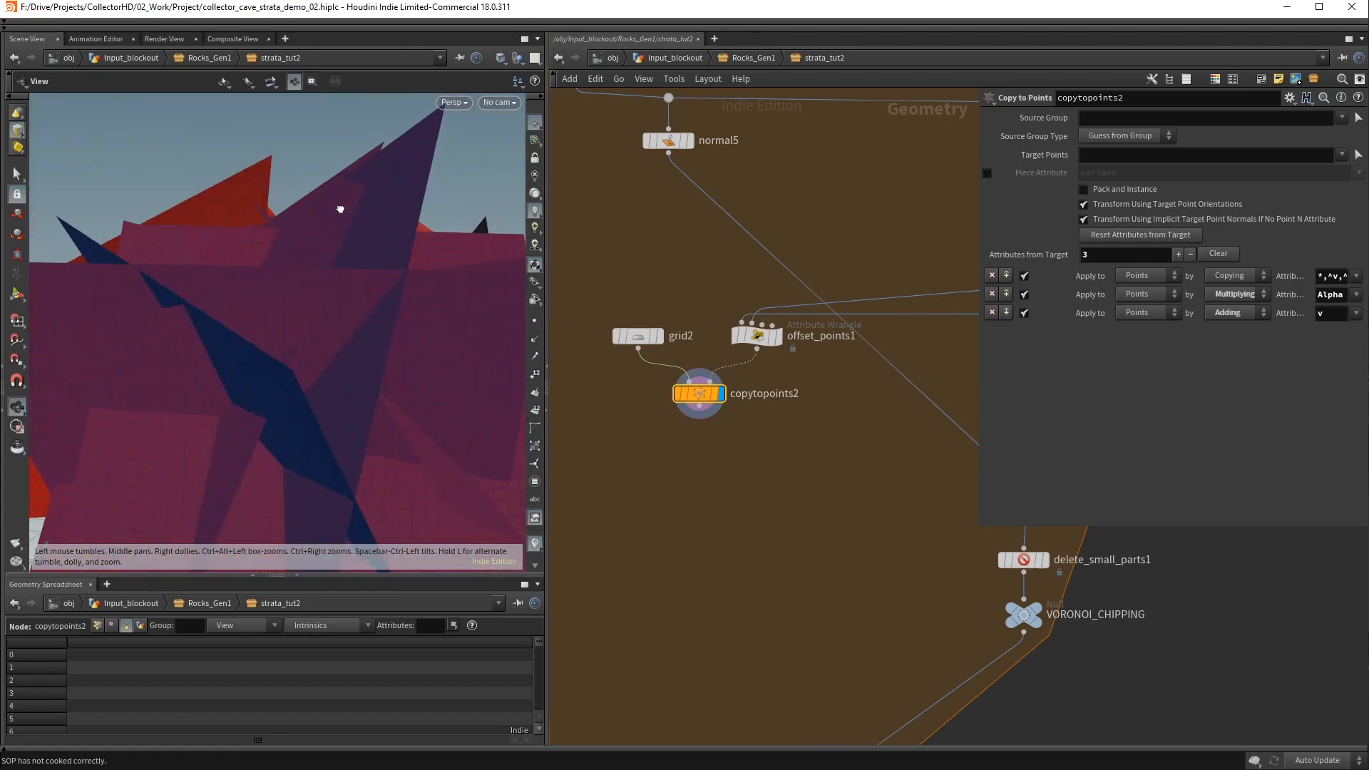
pyautogui.keyDown('alt'); pyautogui.moveTo(340, 209); pyautogui.dragTo(247, 233, button='right'); pyautogui.keyUp('alt')
pyautogui.keyDown('alt'); pyautogui.moveTo(248, 233); pyautogui.dragTo(321, 320); pyautogui.keyUp('alt')
pyautogui.press('s')
# Add the line @N = cN; to the VEX code of offset_points1 and check the grids' new orientation
pyautogui.click(761, 340)
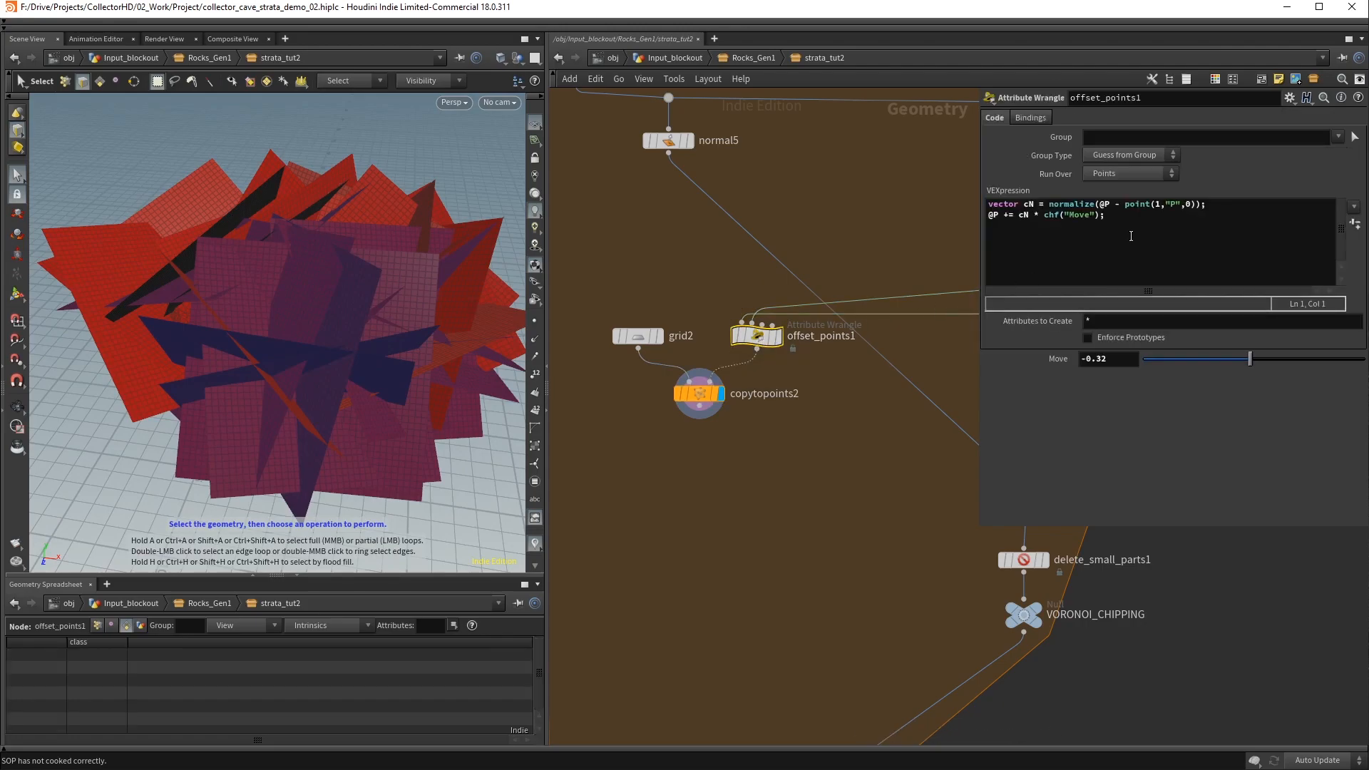
pyautogui.click(1149, 221)
pyautogui.press('Return')
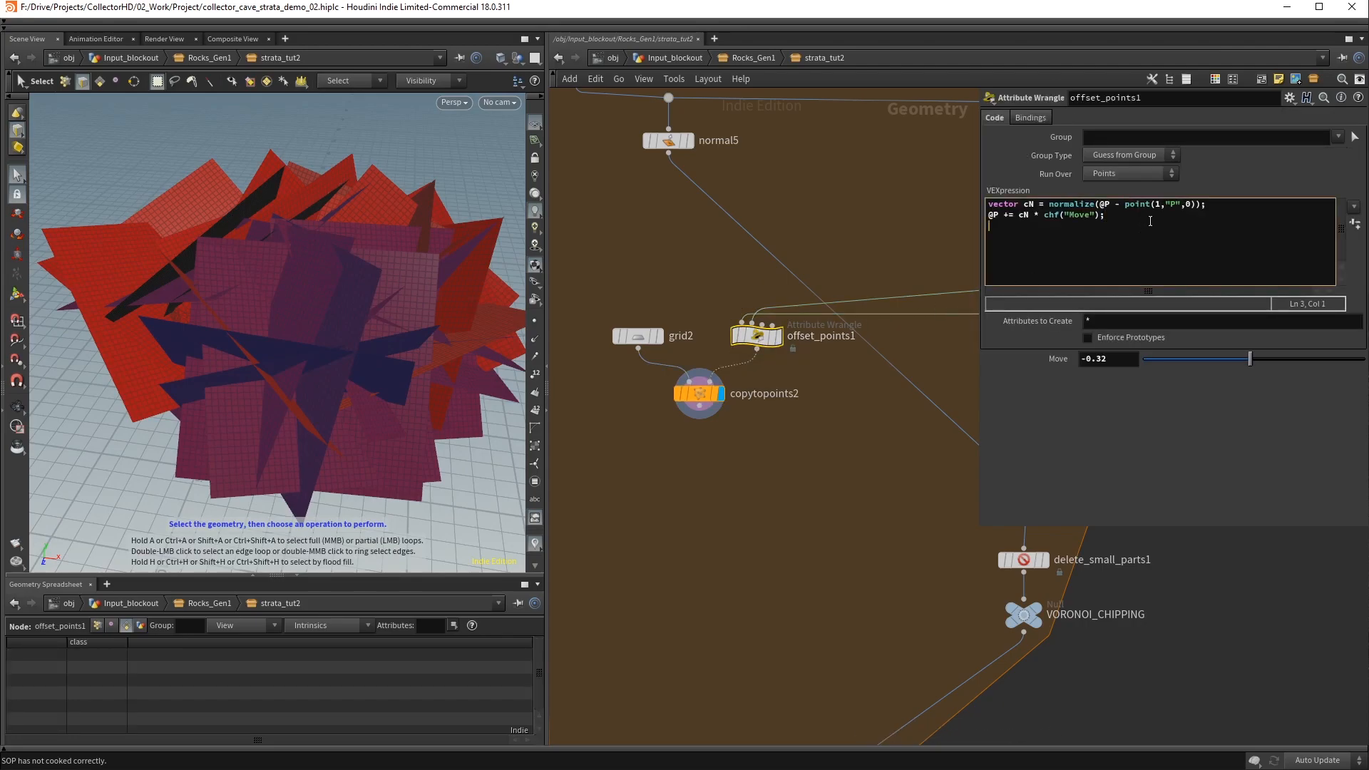
pyautogui.write('@N = cN;')
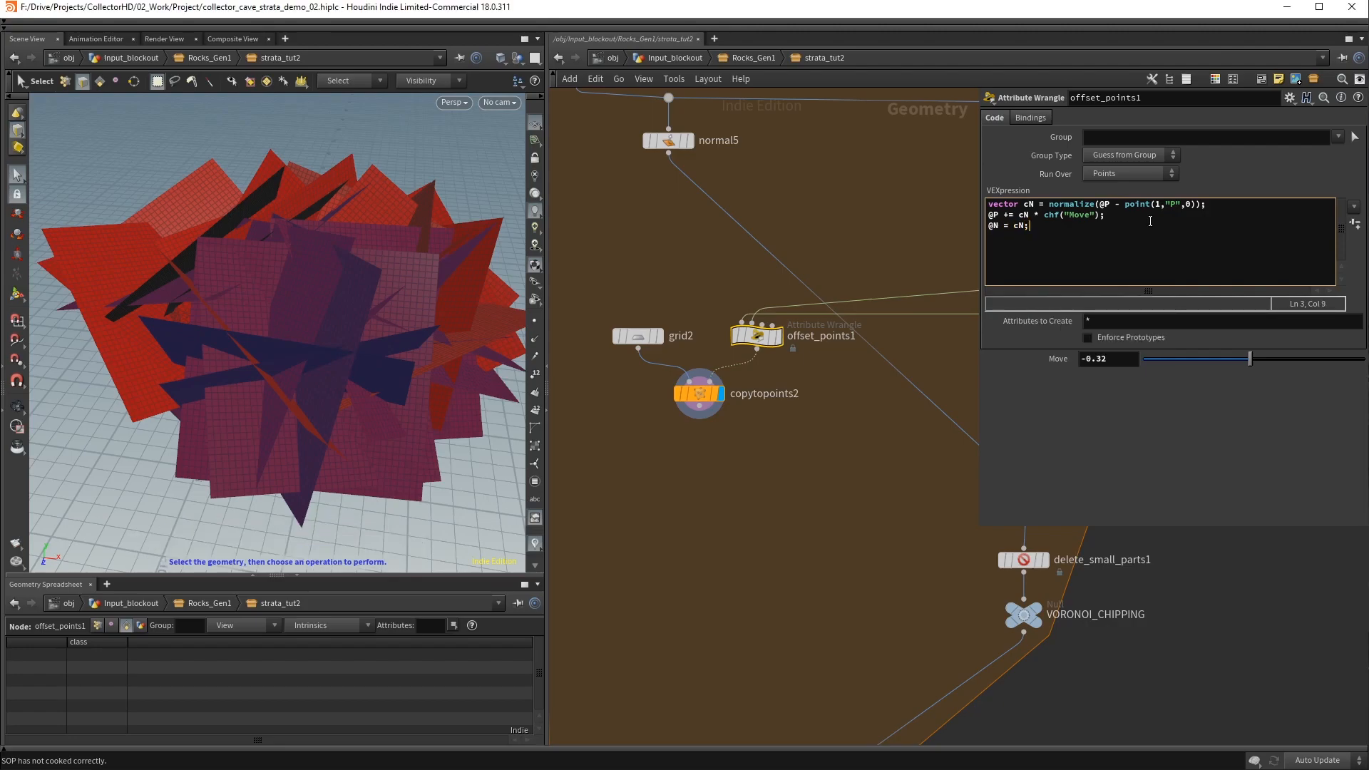
pyautogui.press('Escape')
pyautogui.moveTo(266, 250); pyautogui.dragTo(290, 205)
pyautogui.press('s')
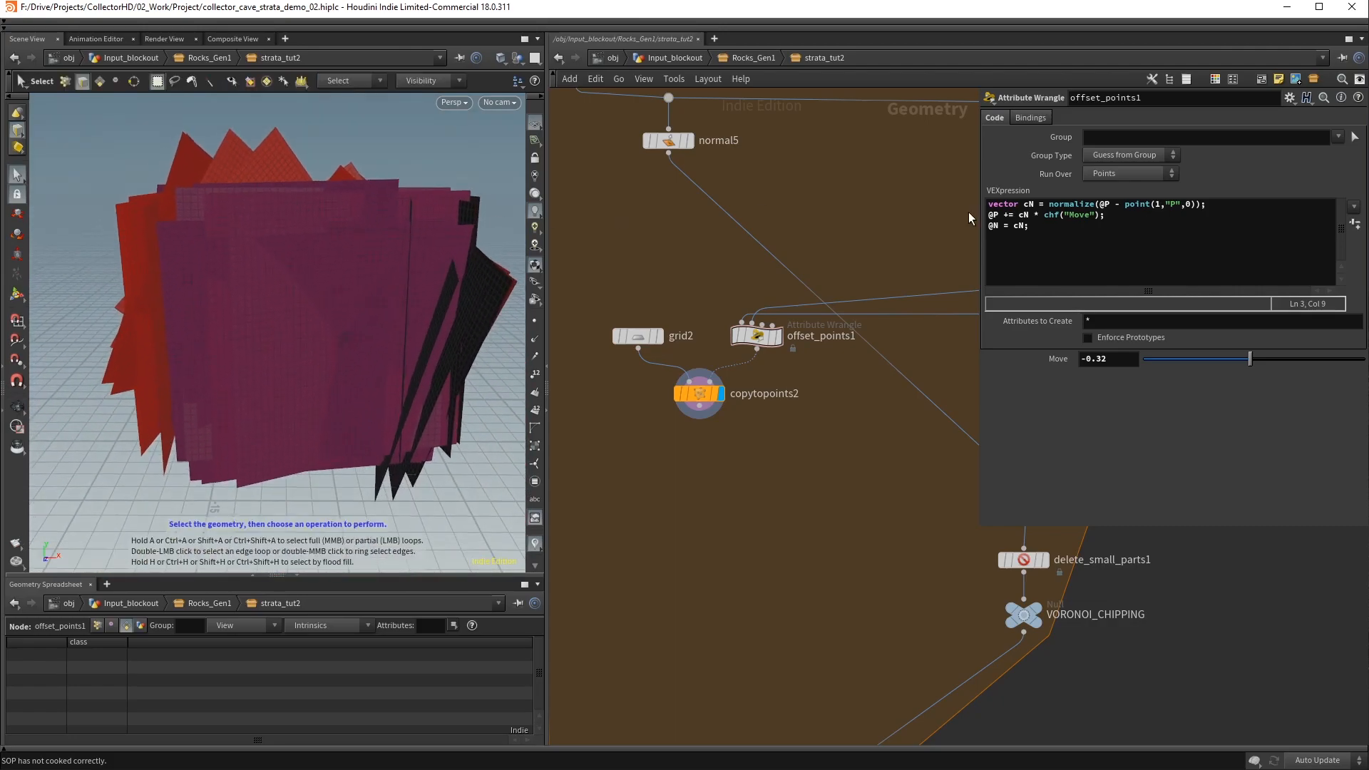
# Add the line @N.y *= chf("RotVar"); to offset_points1's VEX code and generate its Rotvar parameter
pyautogui.click(1040, 227)
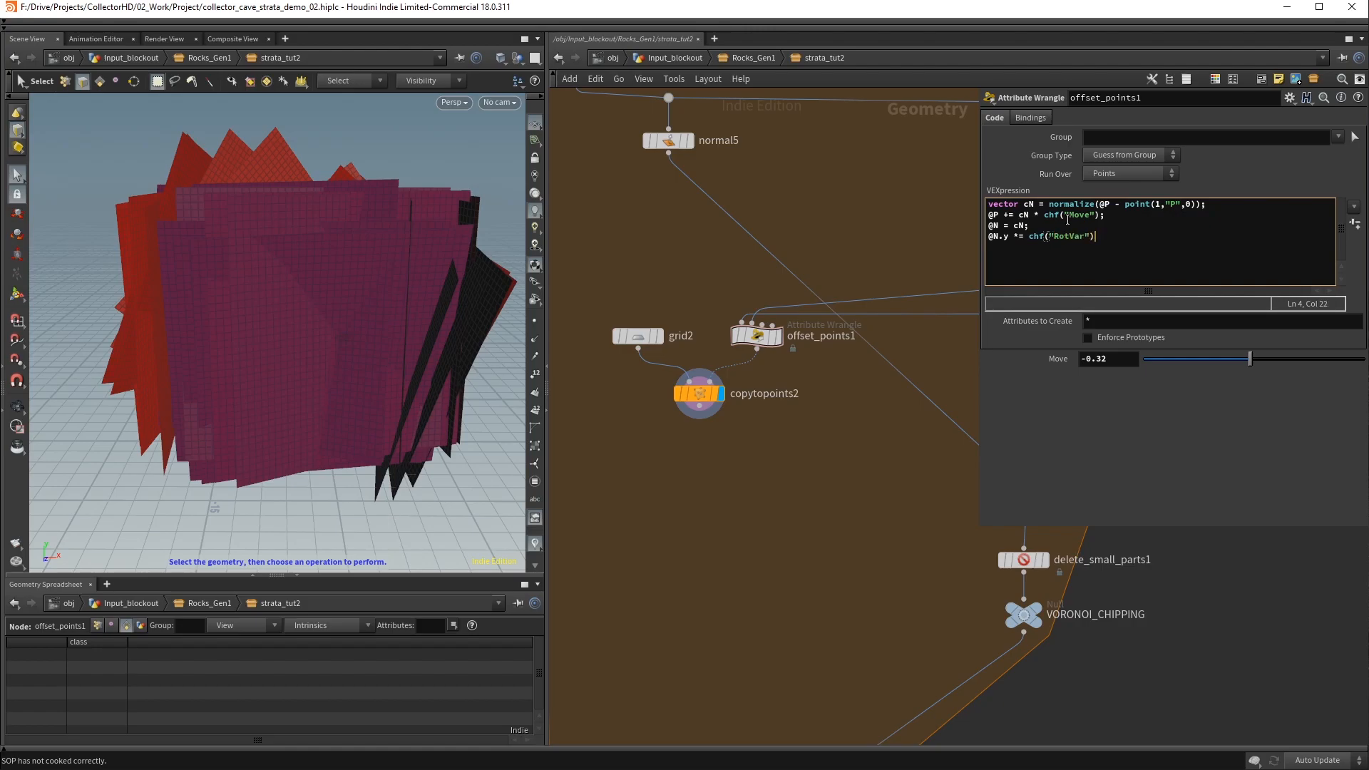
pyautogui.click(1355, 224)
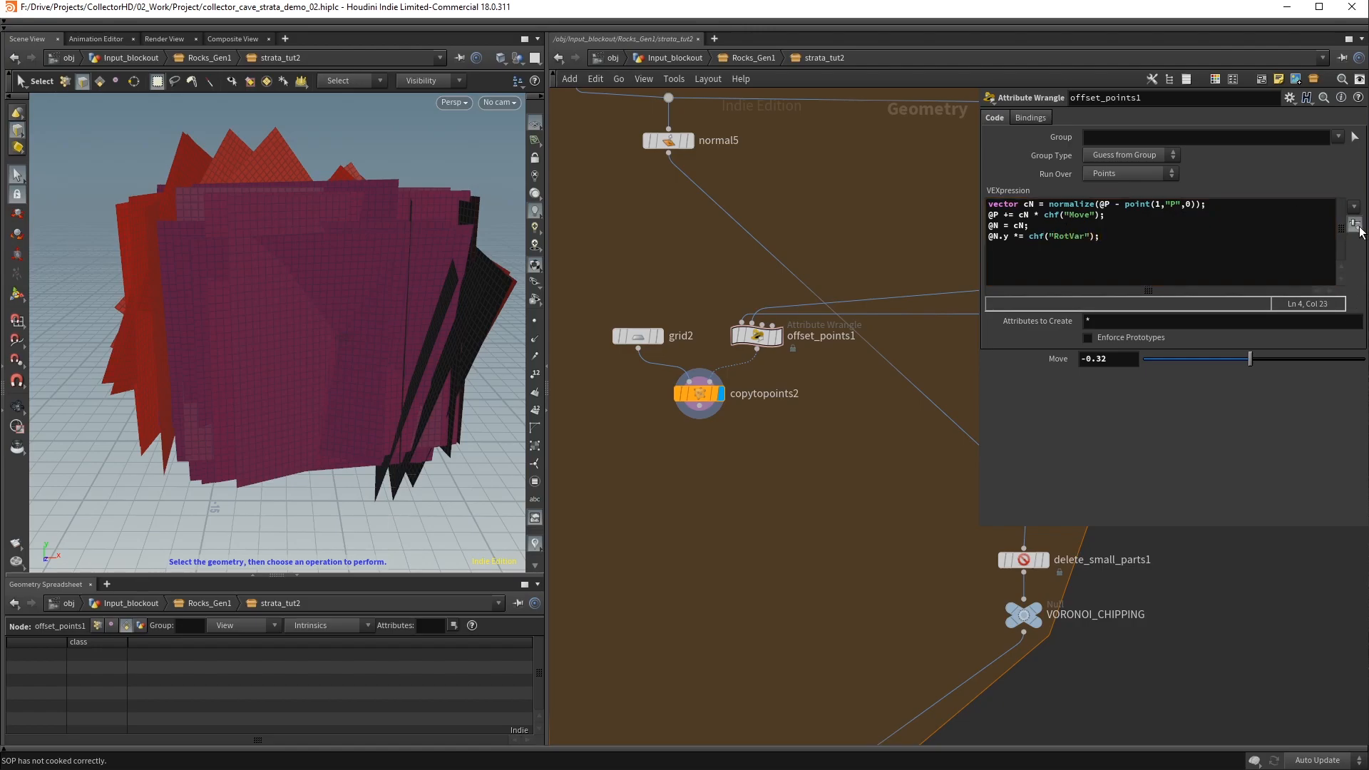
pyautogui.moveTo(1144, 378); pyautogui.dragTo(1364, 376)
# Extend the Rotvar parameter's range to 0–10 and set Rotvar to about 1.48
pyautogui.click(1291, 98)
pyautogui.click(1309, 113)
pyautogui.click(804, 421)
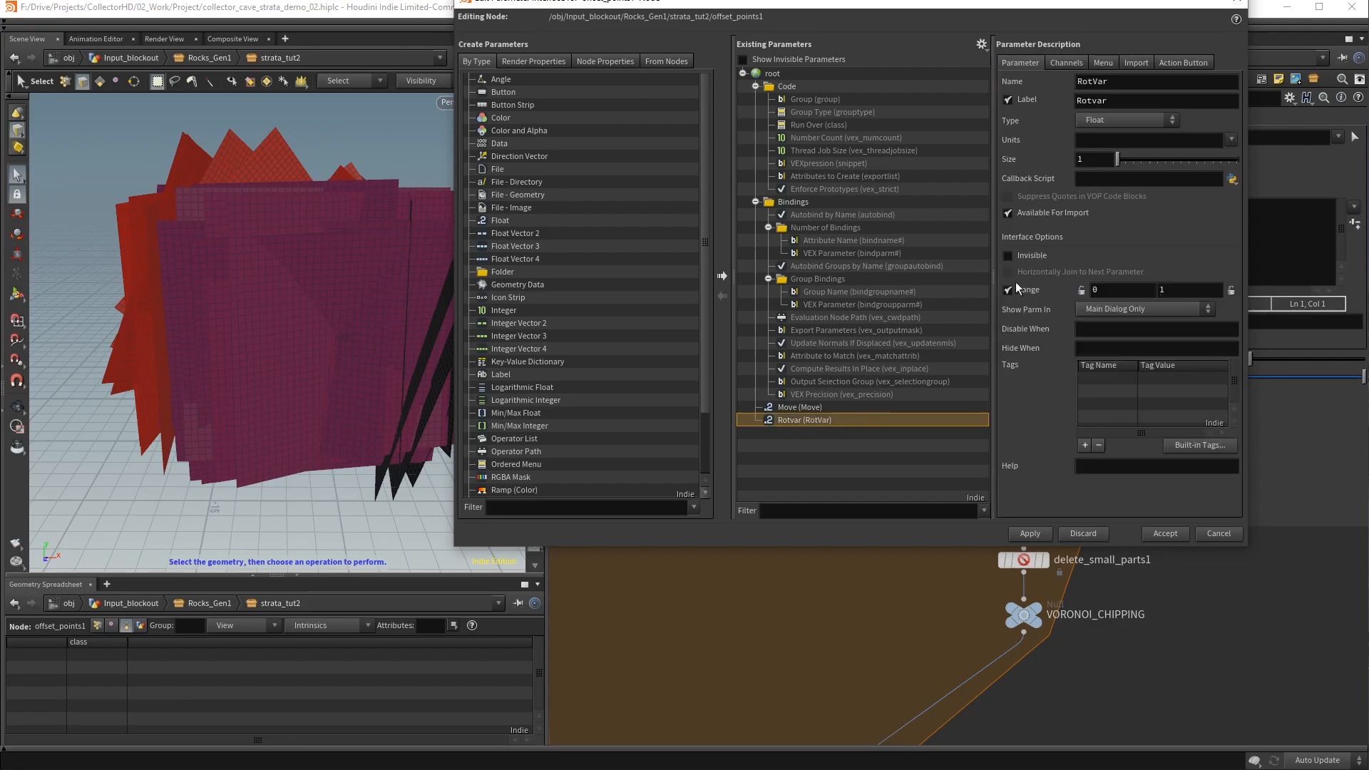
pyautogui.press('Tab')
pyautogui.write('10')
pyautogui.click(1043, 534)
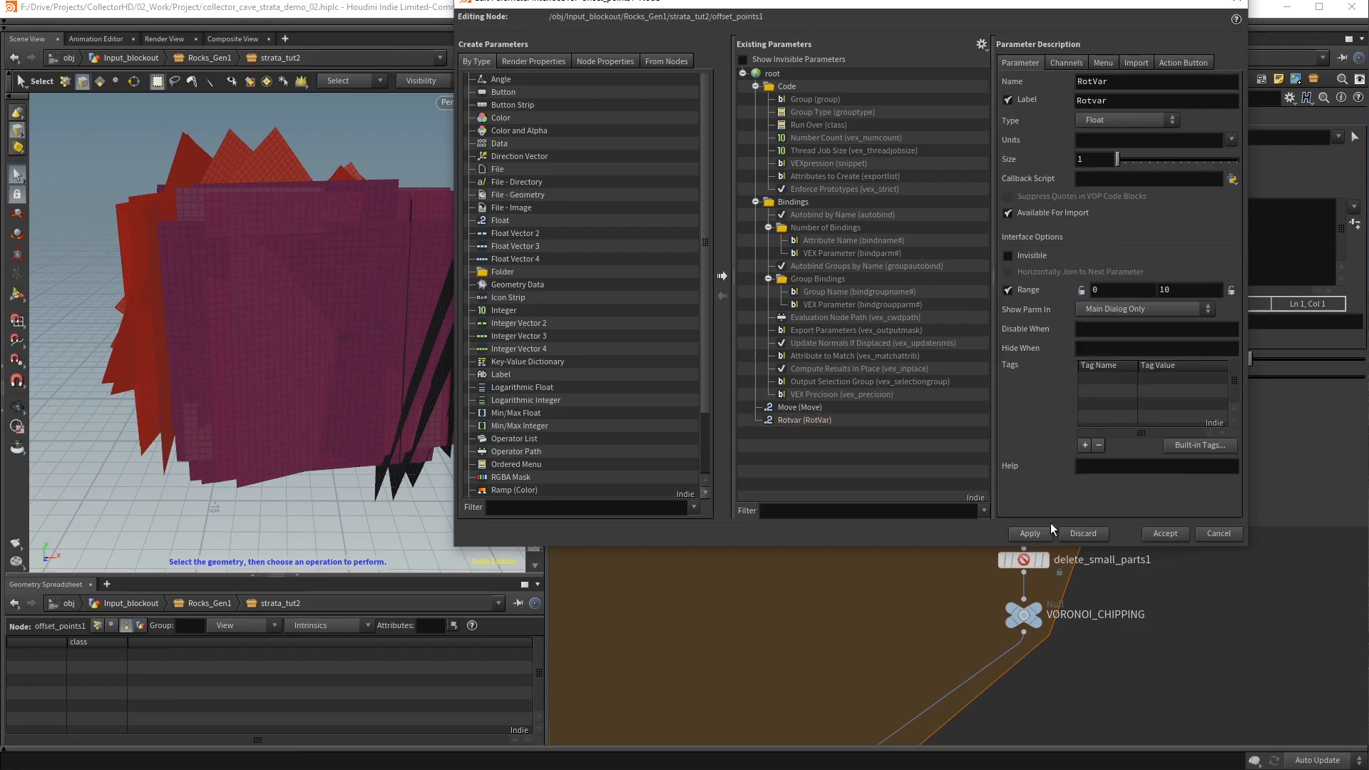
pyautogui.click(1165, 534)
pyautogui.moveTo(1173, 375)
pyautogui.mouseDown()
pyautogui.moveTo(1222, 379)
pyautogui.moveTo(1176, 377)
pyautogui.mouseUp()
pyautogui.keyDown('alt'); pyautogui.moveTo(335, 201); pyautogui.dragTo(339, 266); pyautogui.keyUp('alt')
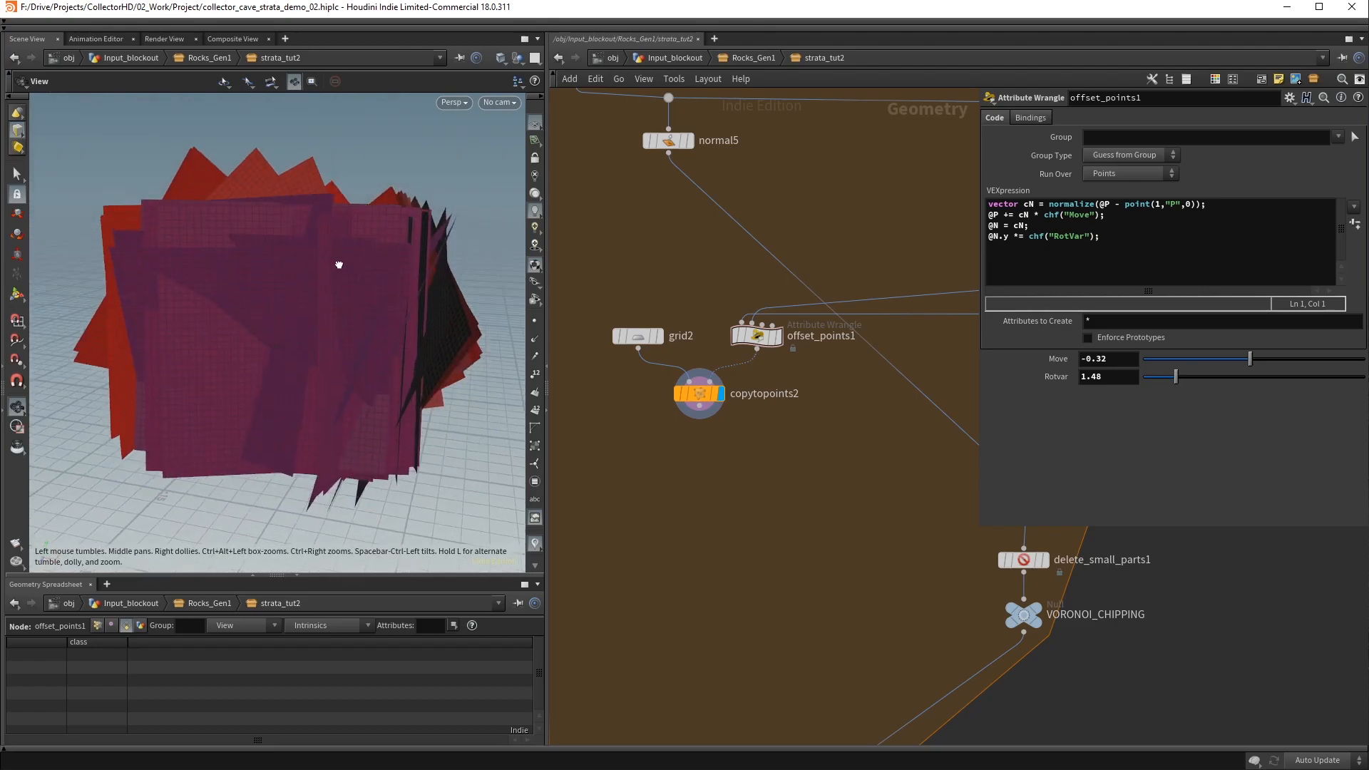
# Add a Mountain node beneath copytopoints2 and display the roughened grids
pyautogui.press('Tab')
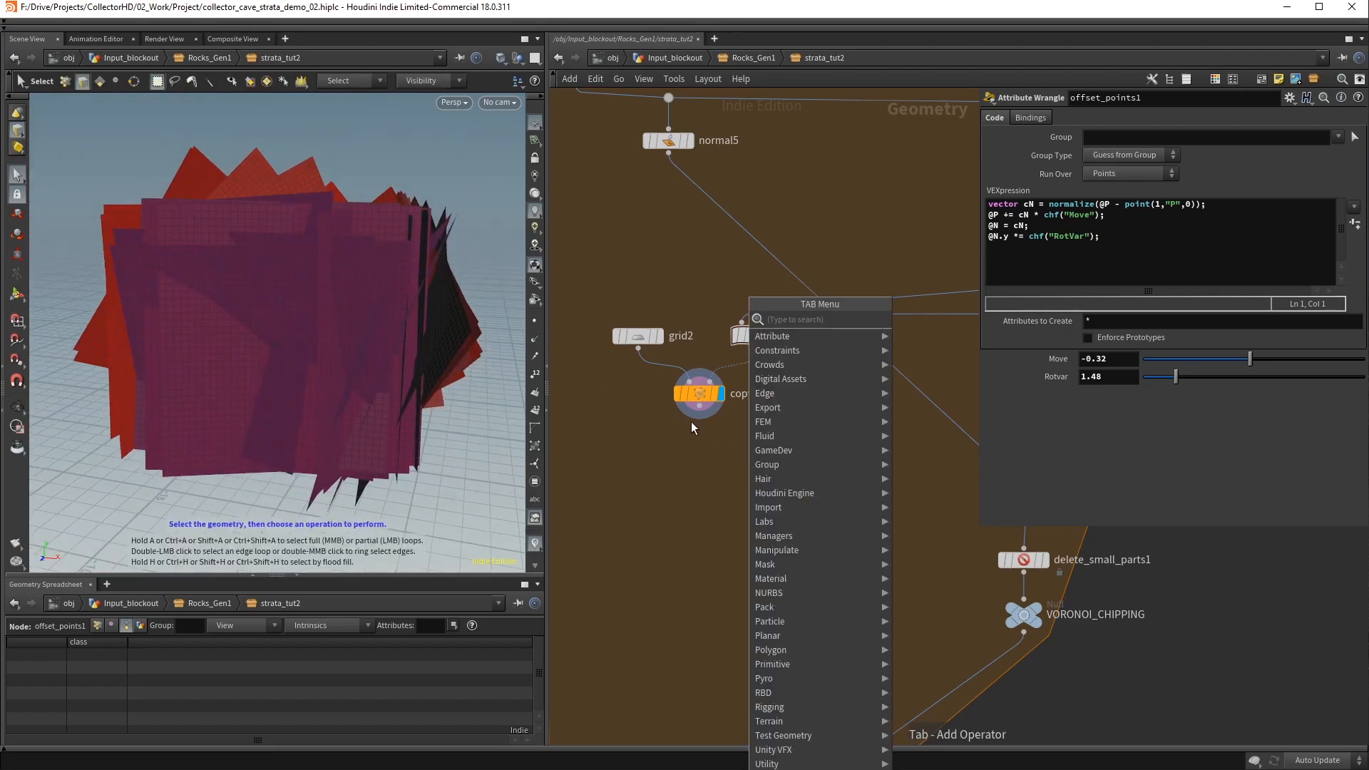
pyautogui.write('mounta')
pyautogui.press('Return')
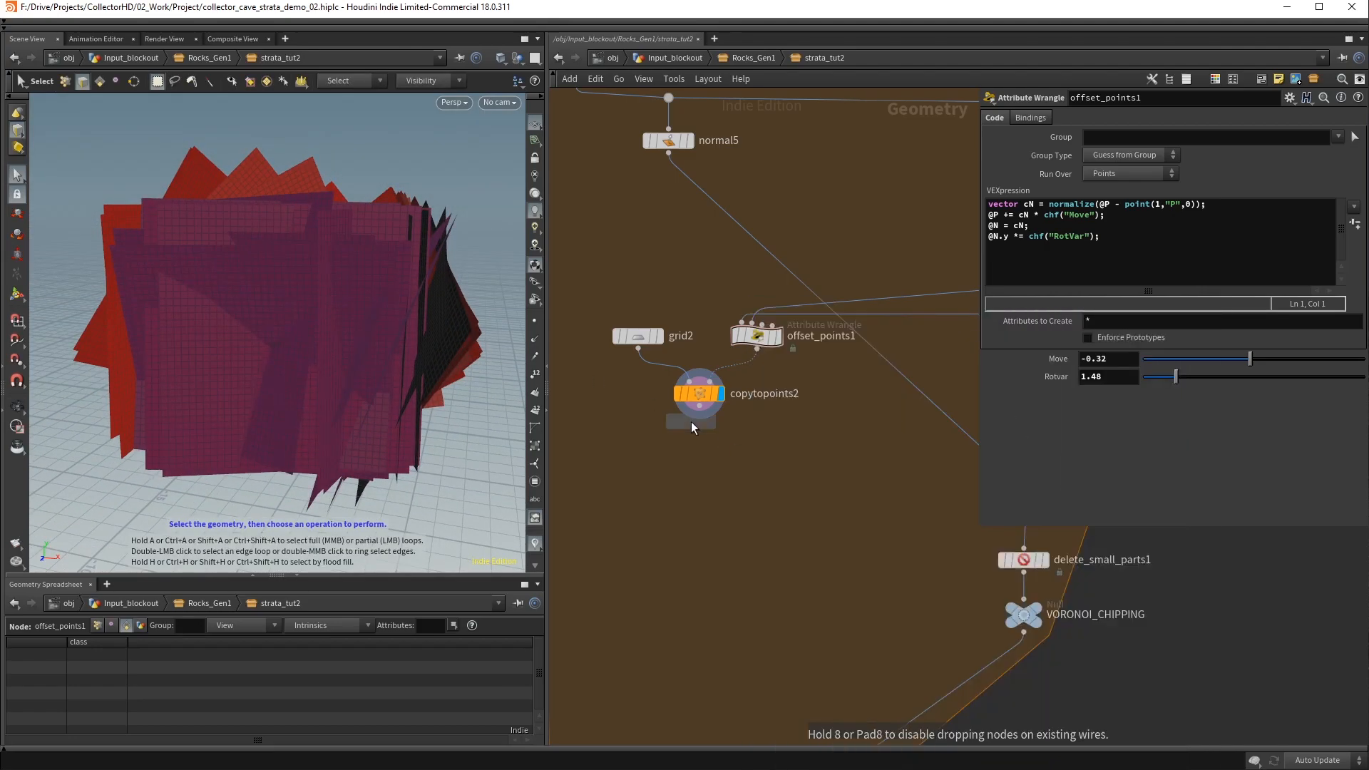
pyautogui.click(700, 457)
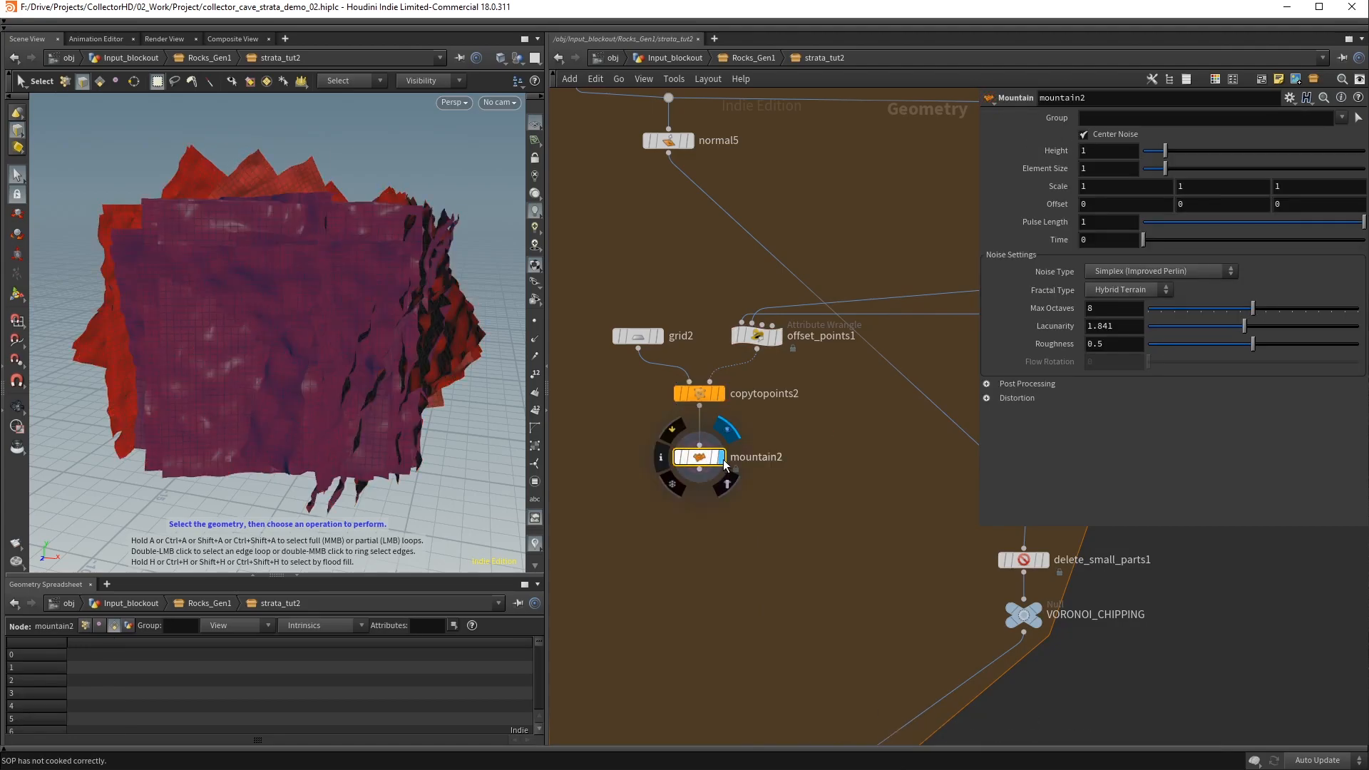
pyautogui.moveTo(333, 253)
pyautogui.keyDown('alt'); pyautogui.mouseDown()
pyautogui.moveTo(290, 254)
pyautogui.moveTo(308, 252)
pyautogui.mouseUp(); pyautogui.keyUp('alt')
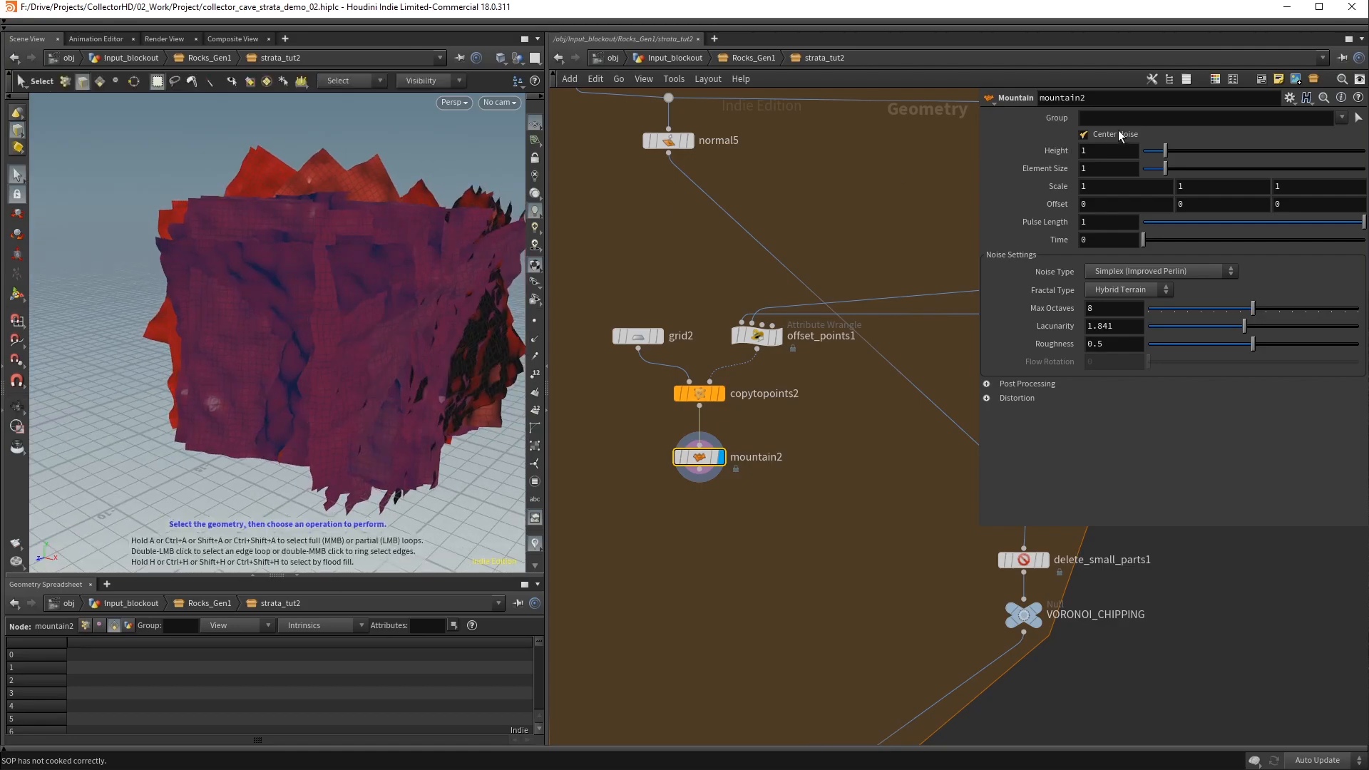
# Set the Mountain node's Height and Element Size both to 0.5
pyautogui.press('Return')
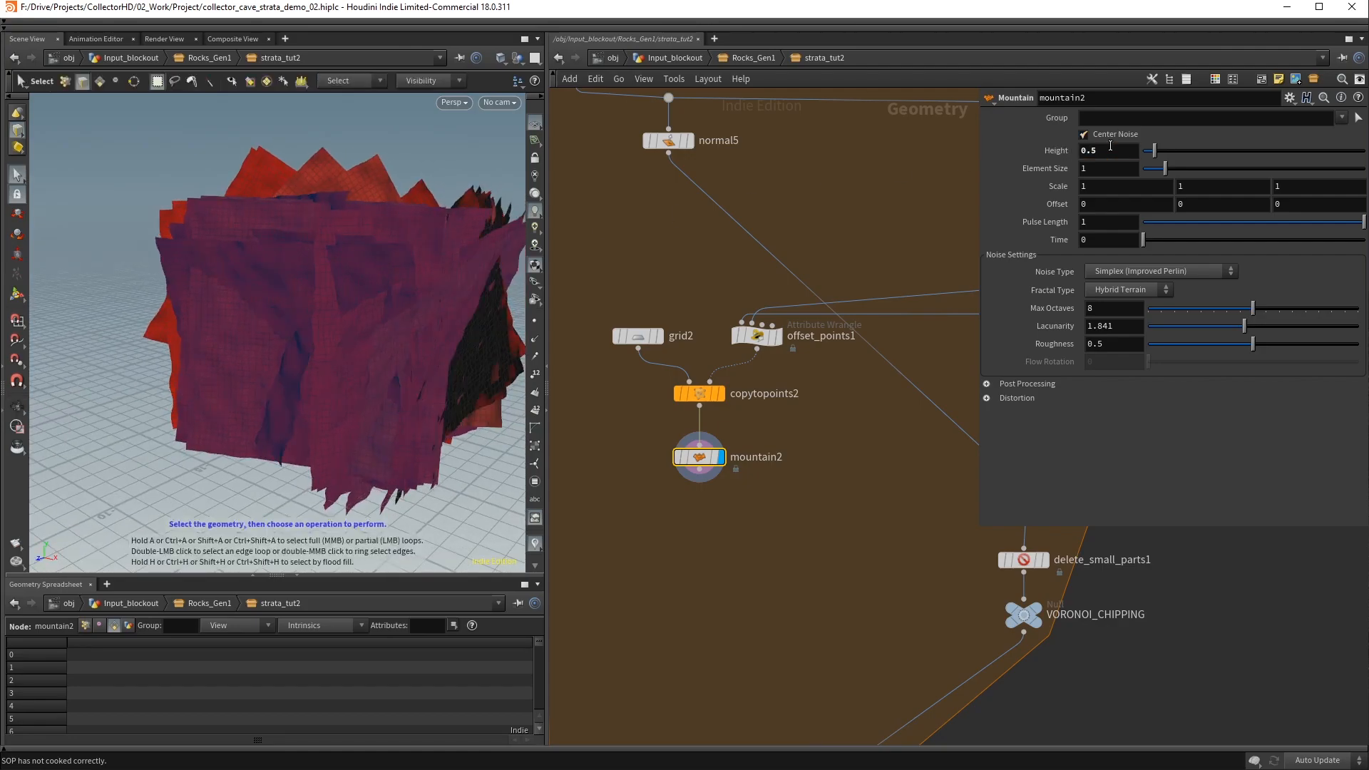
pyautogui.press('Tab')
pyautogui.press('Escape')
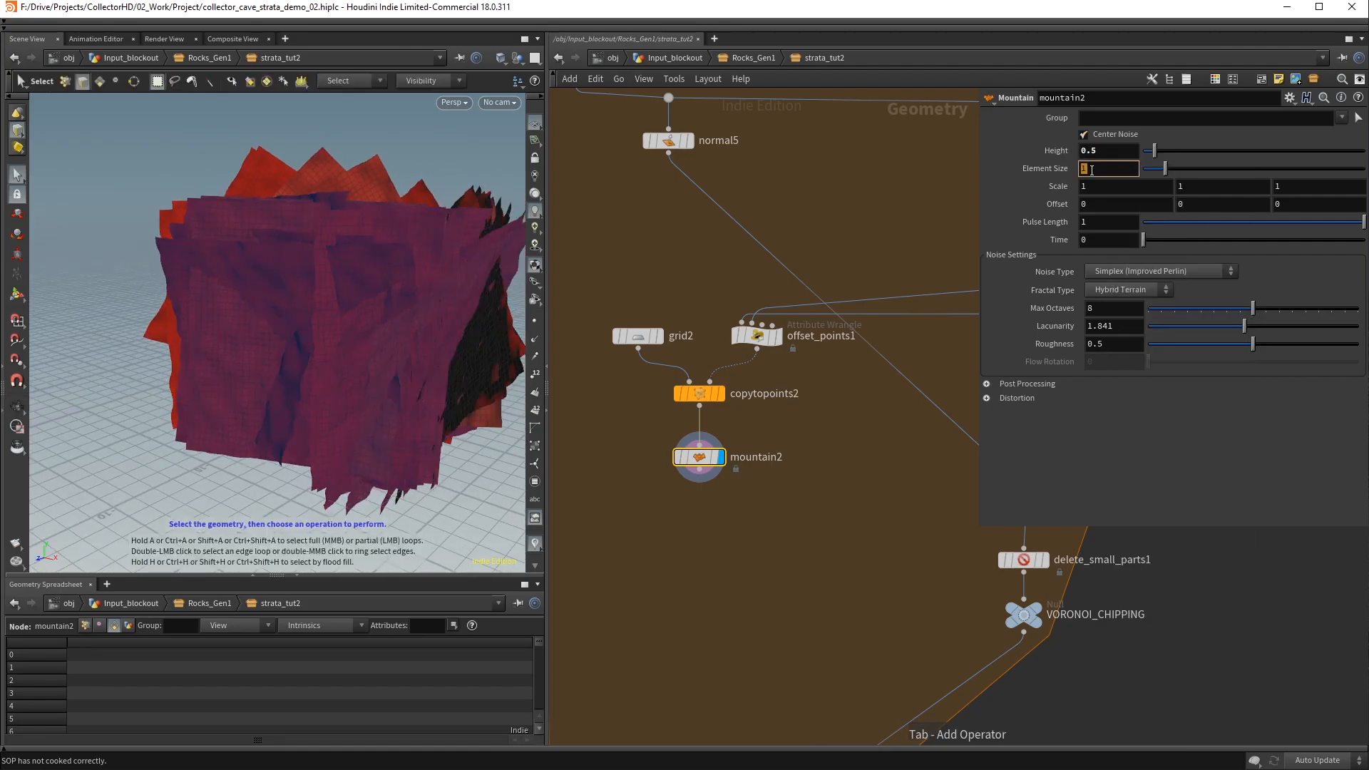
pyautogui.press('Return')
pyautogui.keyDown('alt'); pyautogui.moveTo(438, 315); pyautogui.dragTo(511, 336, button='right'); pyautogui.keyUp('alt')
pyautogui.keyDown('alt'); pyautogui.moveTo(456, 360); pyautogui.dragTo(400, 364); pyautogui.keyUp('alt')
# Add a Boolean node beneath mountain2
pyautogui.moveTo(771, 492); pyautogui.dragTo(712, 360, button='middle')
pyautogui.press('Tab')
pyautogui.write('boo')
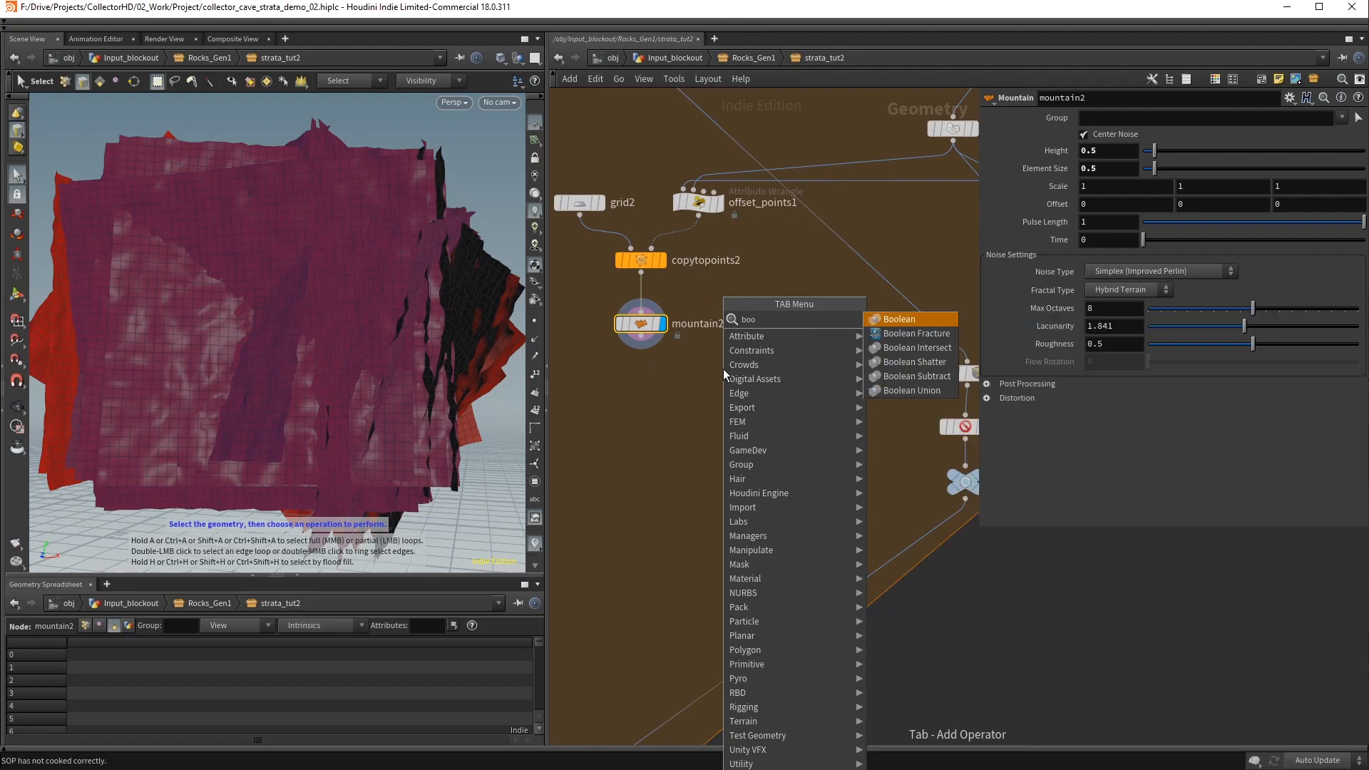
pyautogui.press('Return')
pyautogui.click(646, 388)
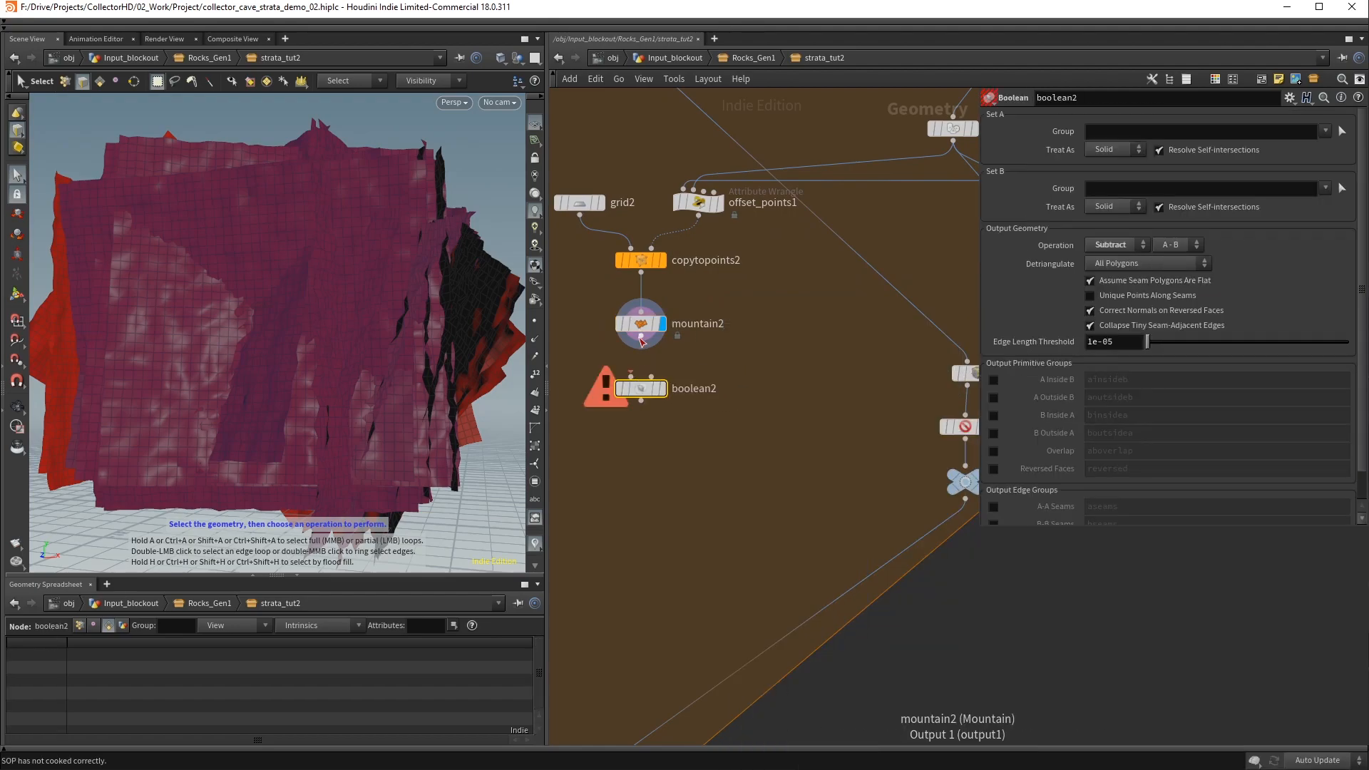
# Wire normal5 and mountain2 into the Boolean node's two inputs, display its result and save the scene
pyautogui.moveTo(766, 359); pyautogui.dragTo(781, 470, button='middle')
pyautogui.scroll(-1, 781, 471)
pyautogui.moveTo(648, 188); pyautogui.dragTo(697, 505)
pyautogui.click(694, 501)
pyautogui.keyDown('alt'); pyautogui.moveTo(375, 334); pyautogui.dragTo(356, 362); pyautogui.keyUp('alt')
pyautogui.hotkey('ctrl', 's')
# Place a duplicate of delete_small_parts1 beneath boolean2 and wire boolean2 into it
pyautogui.moveTo(773, 518); pyautogui.dragTo(657, 335, button='middle')
pyautogui.moveTo(856, 374); pyautogui.dragTo(596, 410)
pyautogui.moveTo(638, 350); pyautogui.dragTo(771, 333, button='middle')
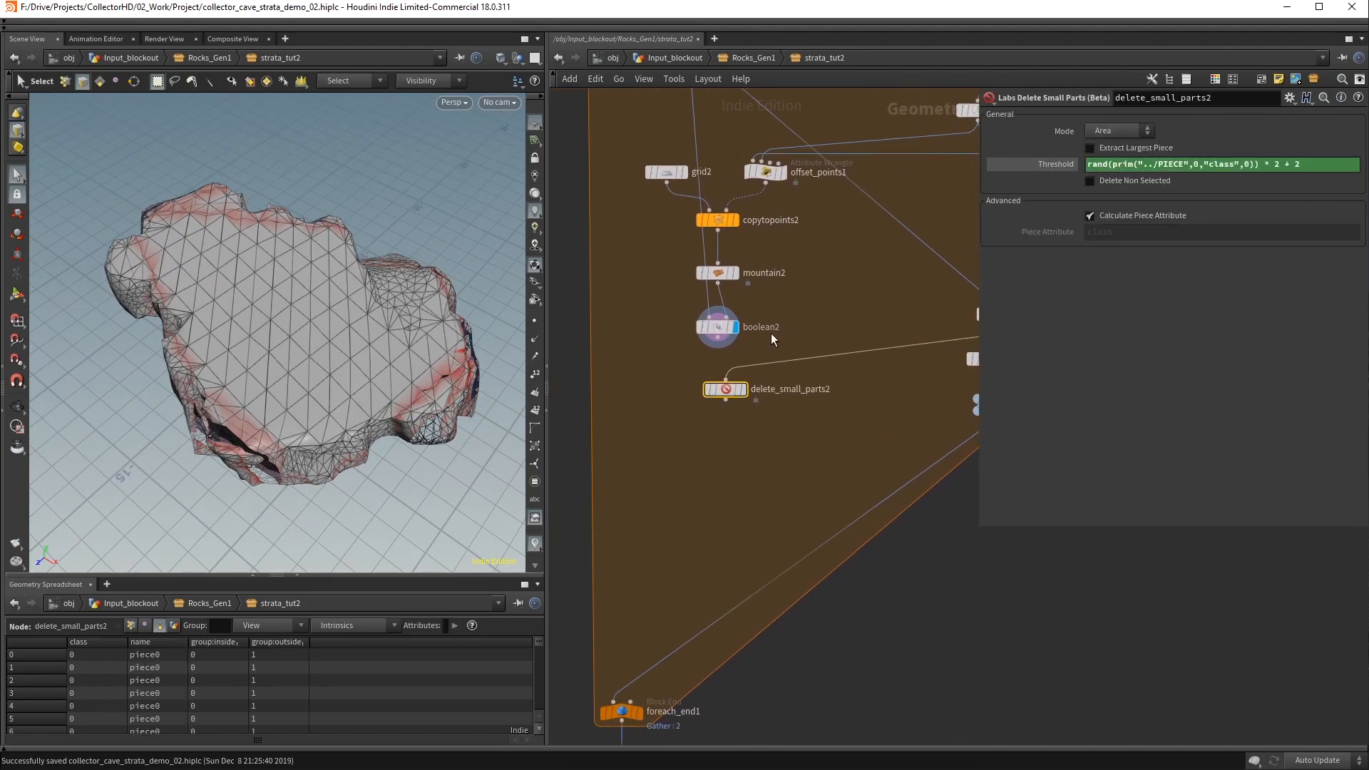
pyautogui.moveTo(718, 338); pyautogui.dragTo(726, 380)
# Display delete_small_parts2 and set its threshold expression to rand(prim("../PIECE",0,"class",0)) * 2 + 1
pyautogui.click(739, 390)
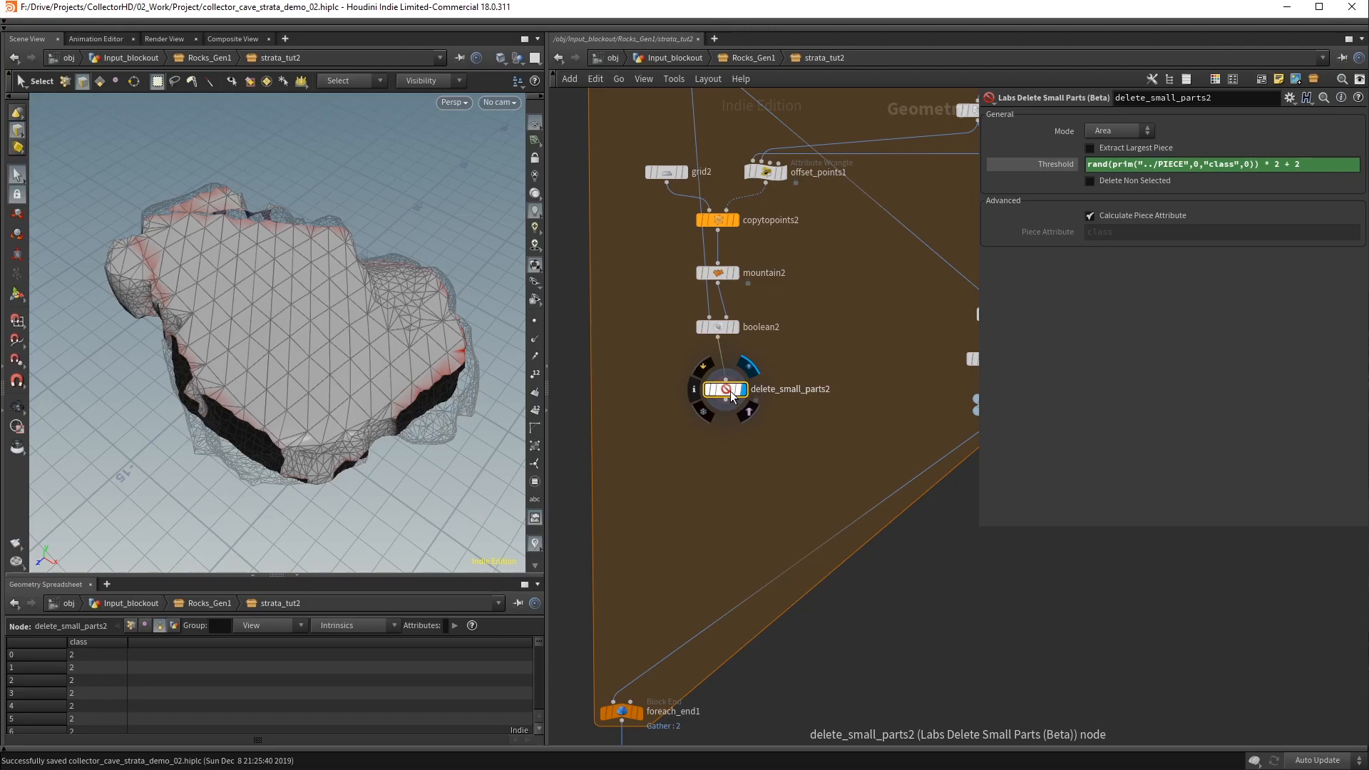
pyautogui.keyDown('alt'); pyautogui.moveTo(319, 353); pyautogui.dragTo(308, 377); pyautogui.keyUp('alt')
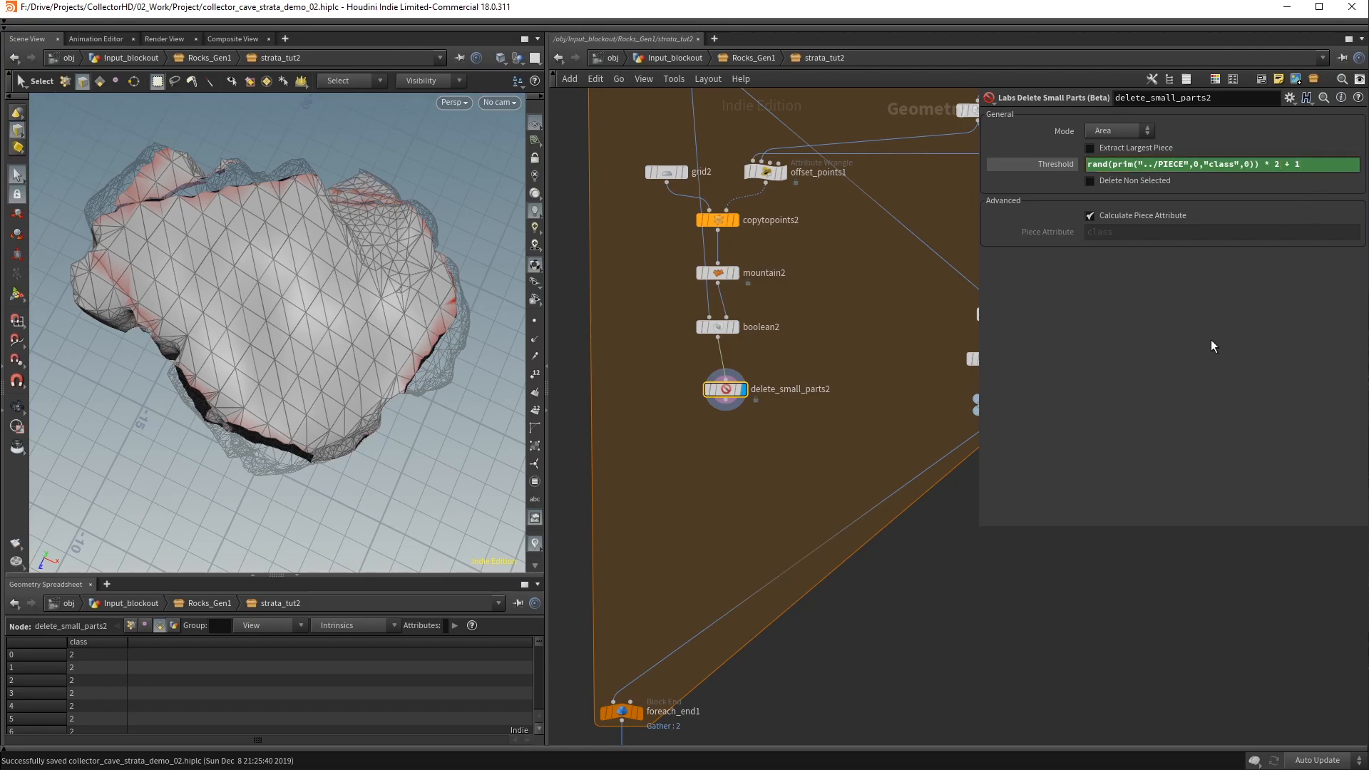
pyautogui.moveTo(410, 237)
pyautogui.keyDown('alt'); pyautogui.mouseDown()
pyautogui.moveTo(394, 241)
pyautogui.moveTo(418, 214)
pyautogui.mouseUp(); pyautogui.keyUp('alt')
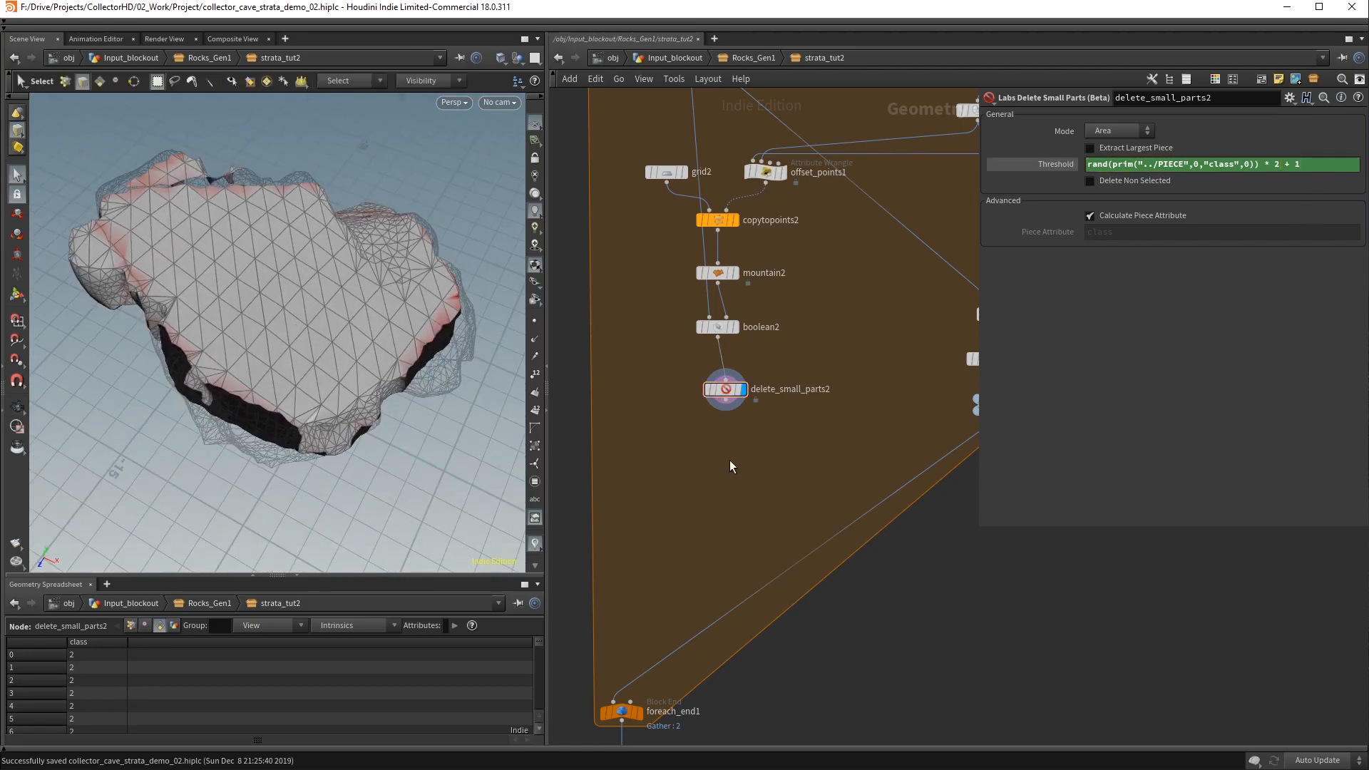
# Add a Null node beneath delete_small_parts2 and connect it to that node
pyautogui.moveTo(729, 460); pyautogui.dragTo(655, 408, button='middle')
pyautogui.press('Tab')
pyautogui.write('null')
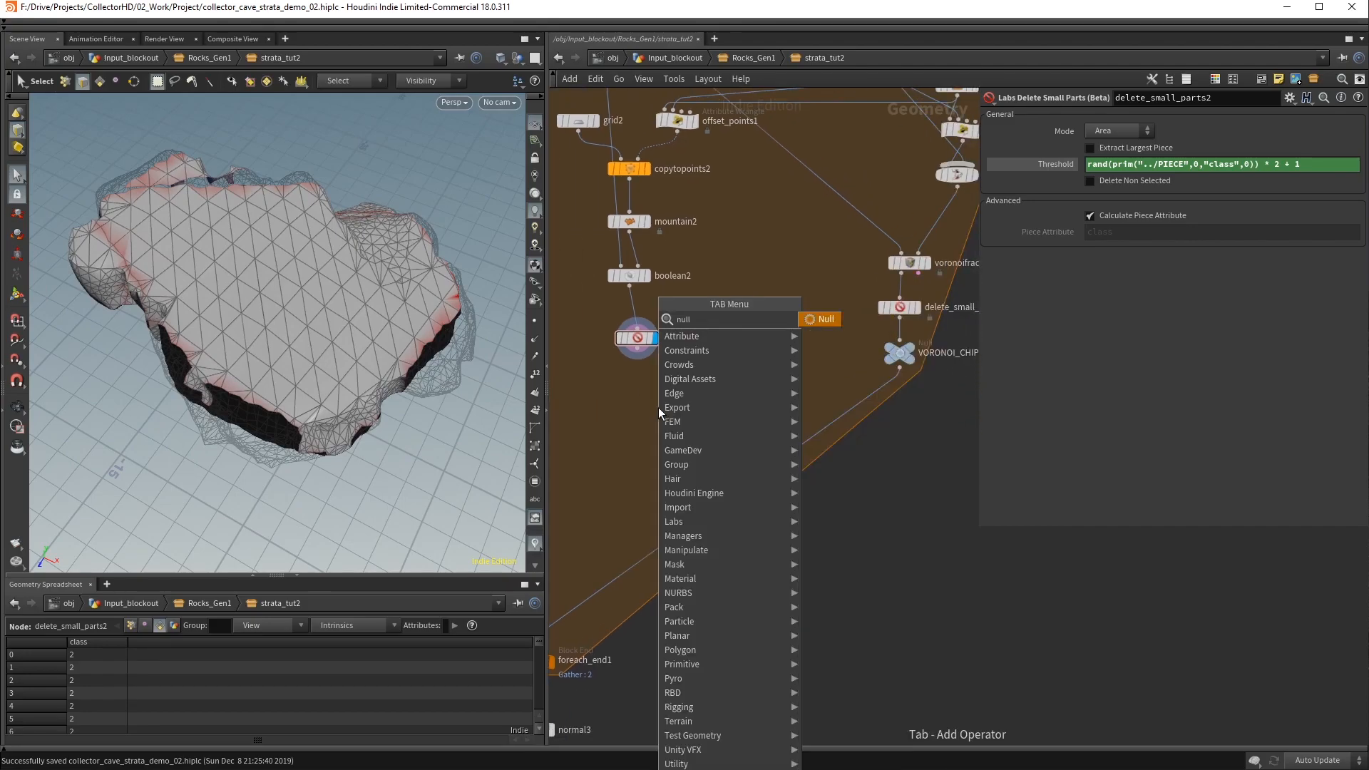
pyautogui.press('Return')
pyautogui.click(639, 390)
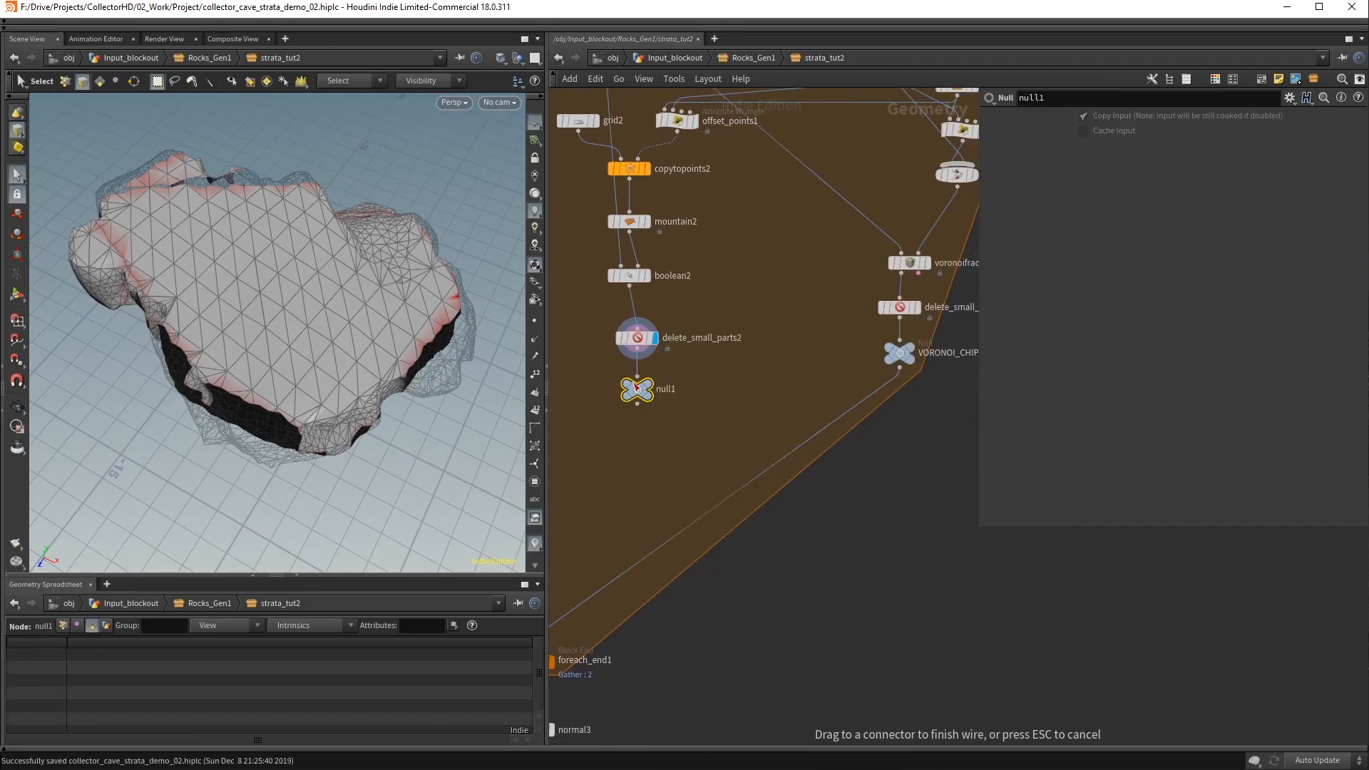
# Rename the Null node beneath delete_small_parts2 as BOOLEAN_CHIPPING
pyautogui.doubleClick(669, 390)
pyautogui.write('BOOLEAN')
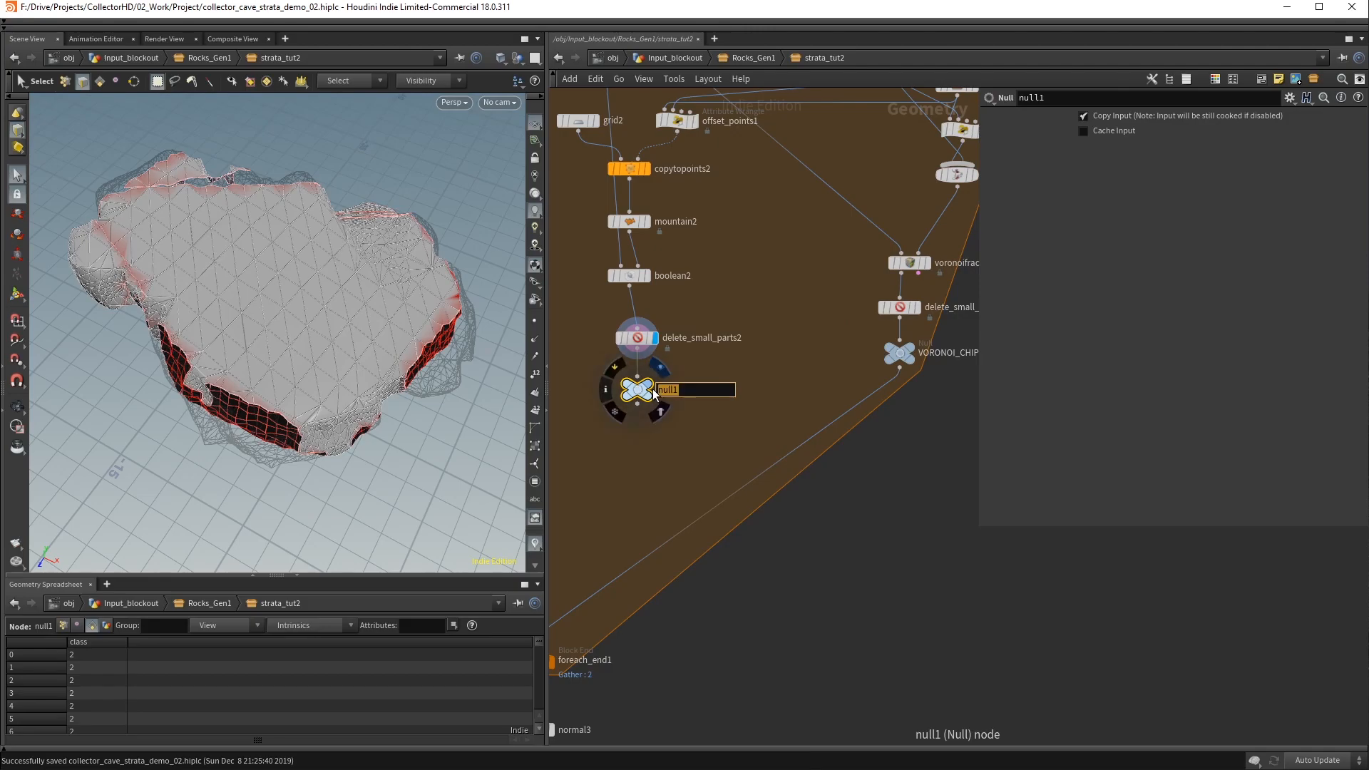
pyautogui.write('_CHIPPING')
pyautogui.press('Return')
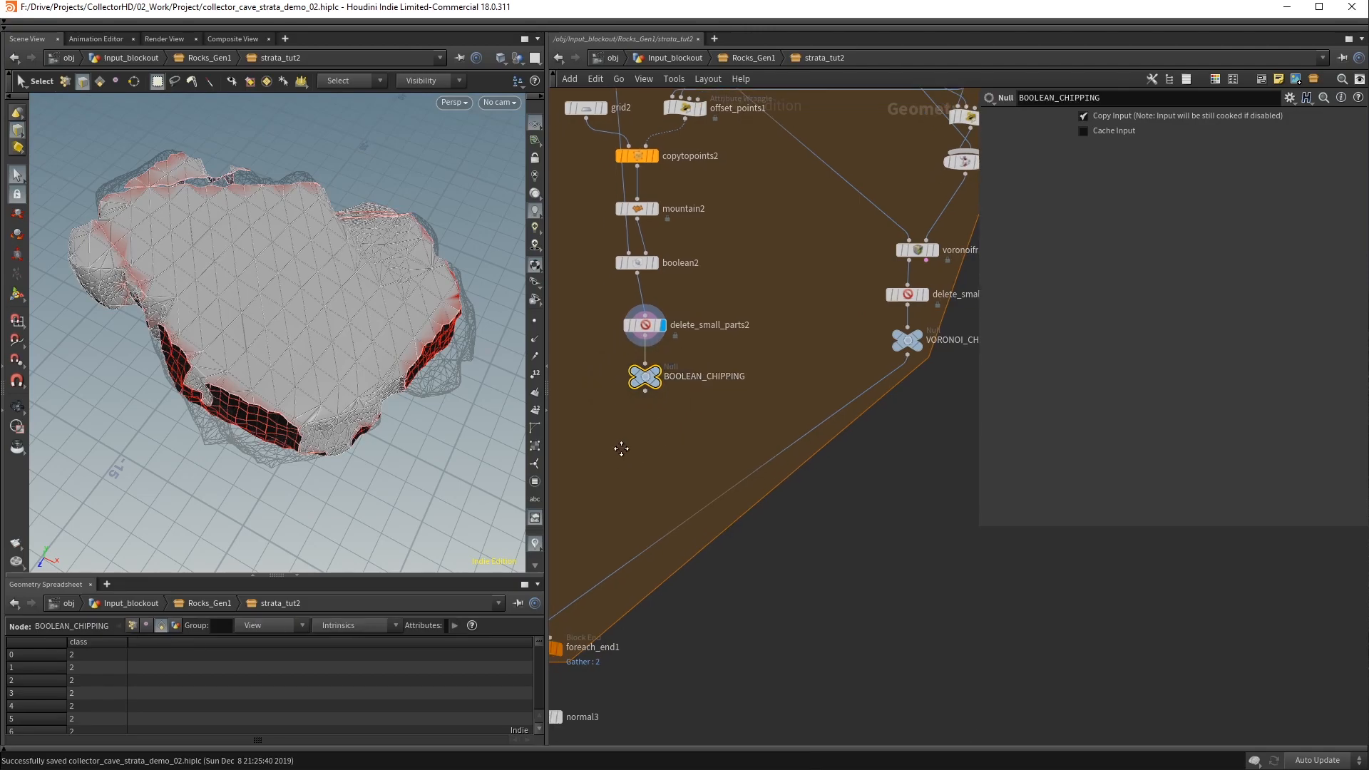
# Add a Switch node beneath BOOLEAN_CHIPPING and name it CHIP_METHOD
pyautogui.moveTo(617, 452); pyautogui.dragTo(661, 381, button='middle')
pyautogui.press('Tab')
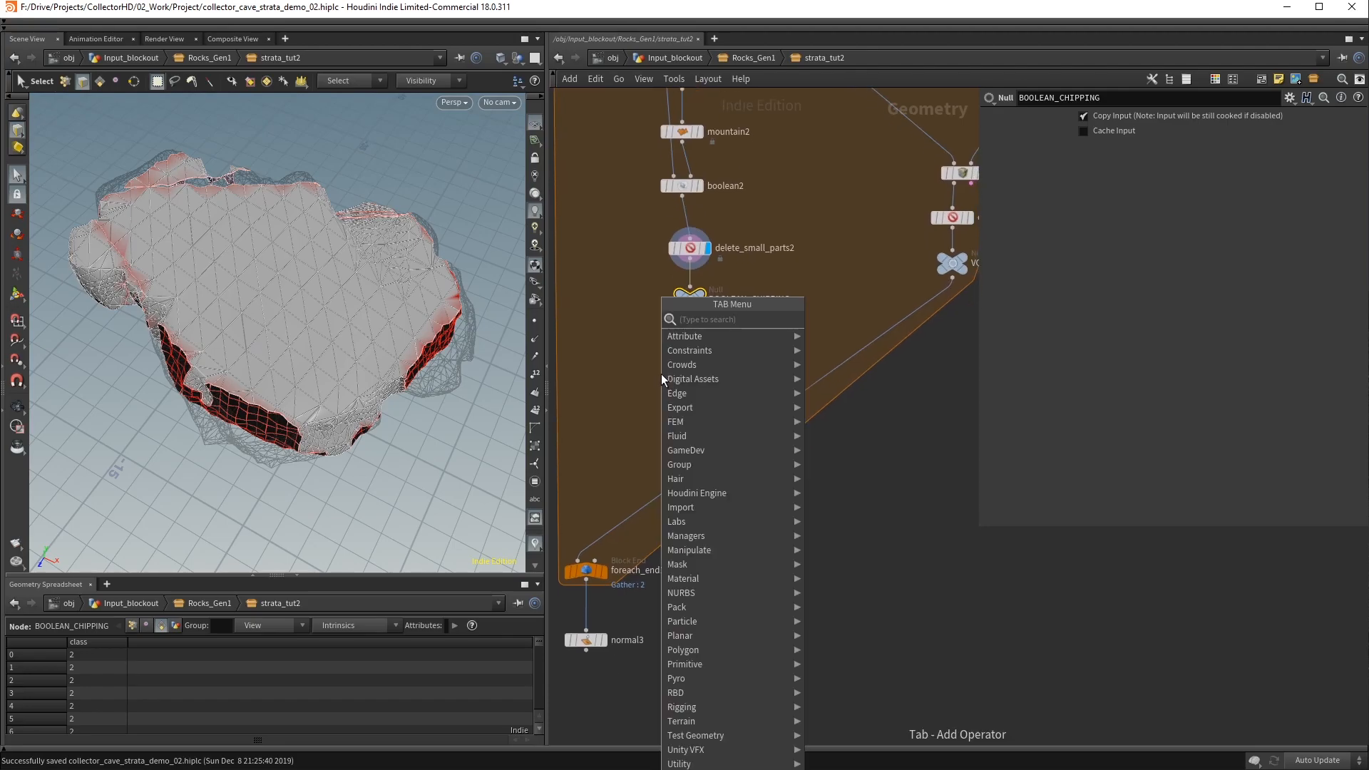
pyautogui.write('switch')
pyautogui.press('Return')
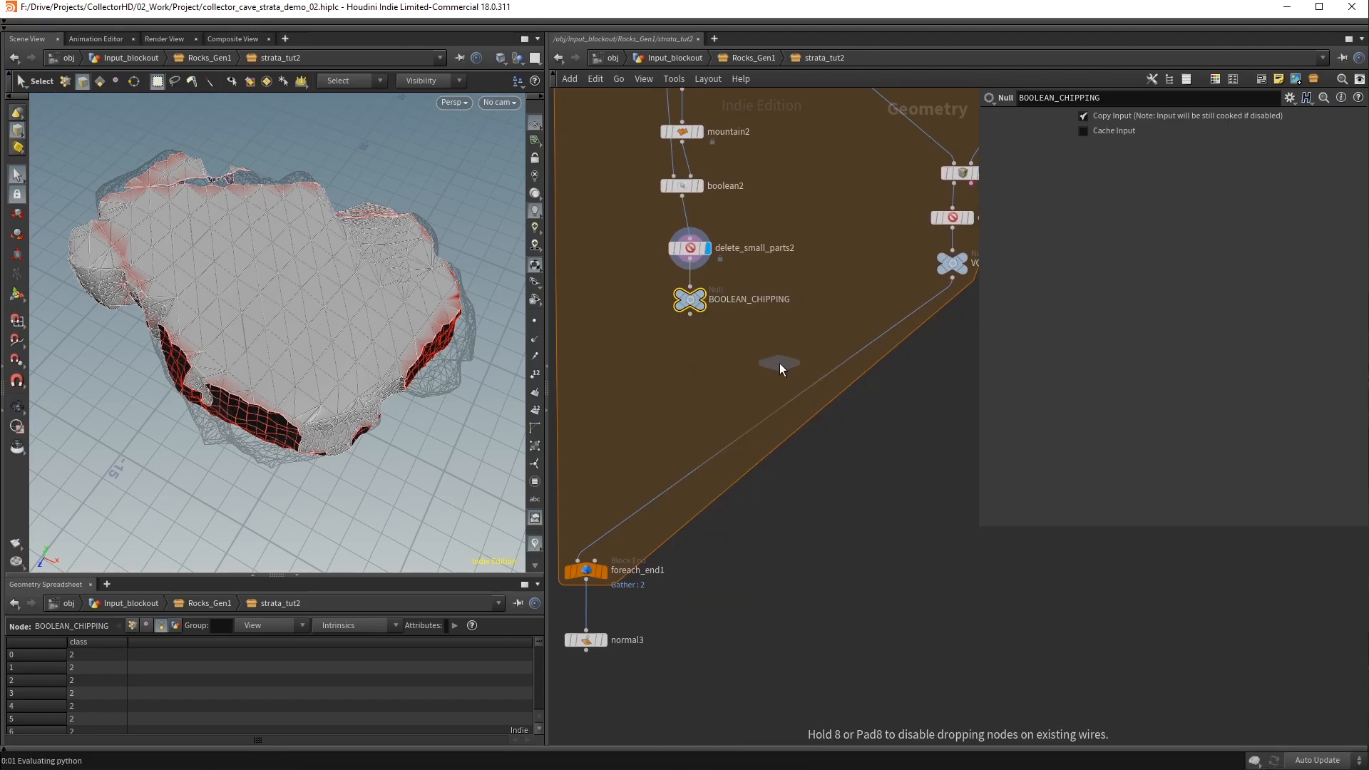
pyautogui.click(760, 374)
pyautogui.doubleClick(806, 376)
pyautogui.write('CHIP_MET')
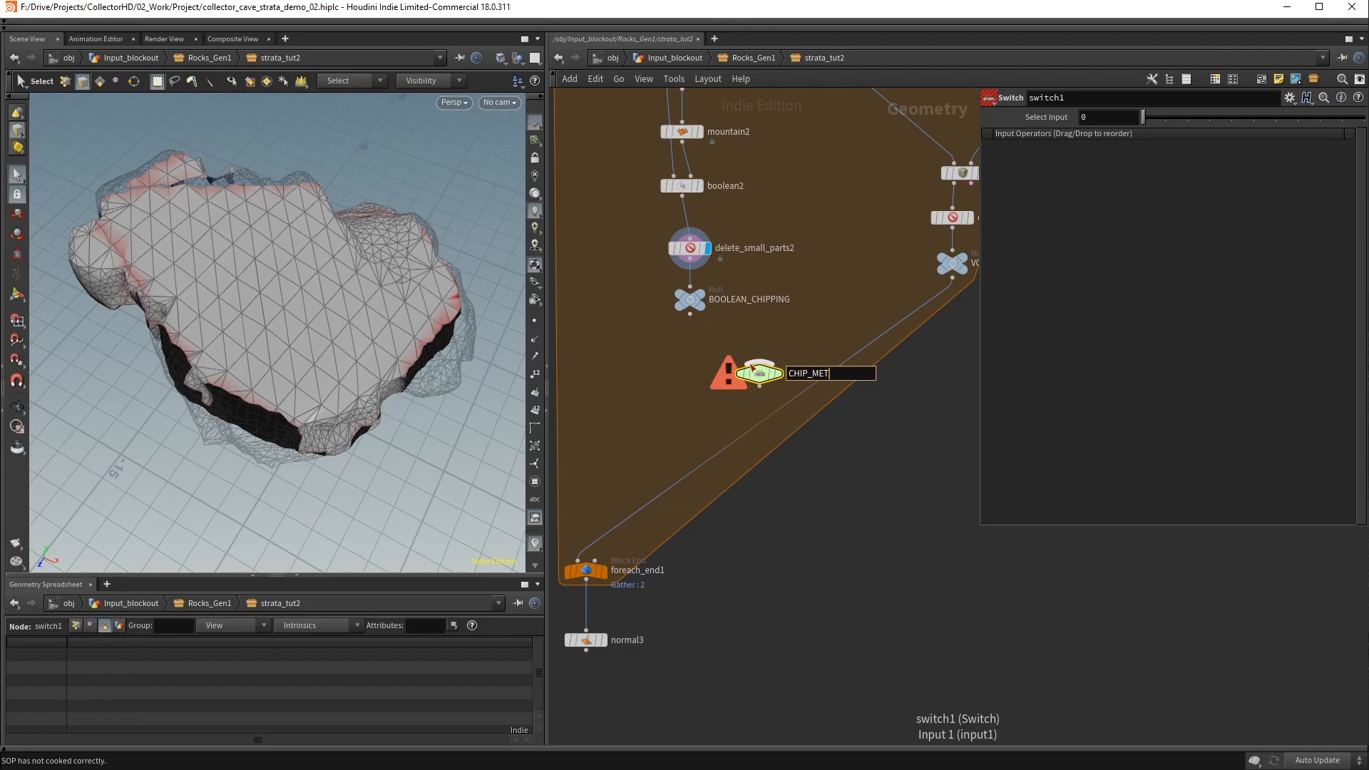
pyautogui.write('HOD')
pyautogui.press('Return')
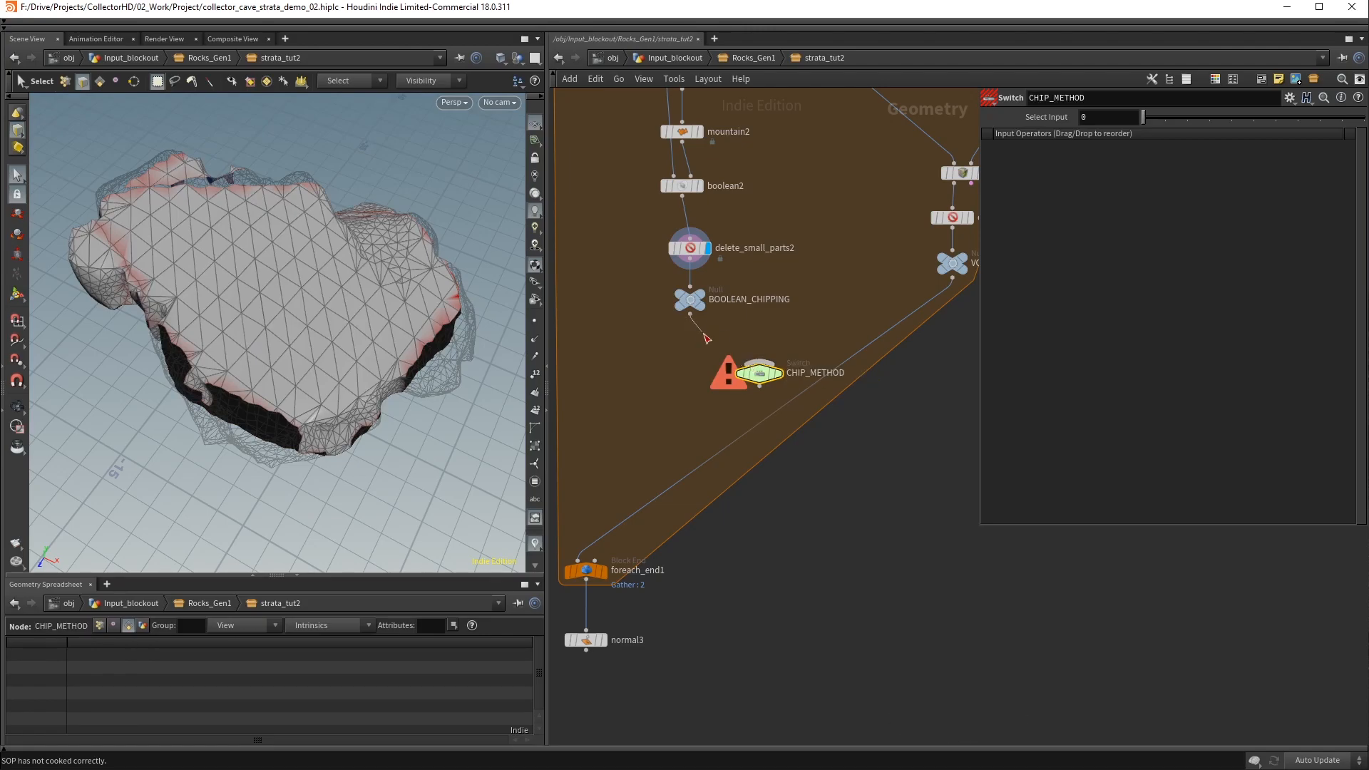
# Wire BOOLEAN_CHIPPING and VORONOI_CHIPPING into CHIP_METHOD, feed its output into foreach_end1, and save the scene
pyautogui.moveTo(690, 314); pyautogui.dragTo(760, 362)
pyautogui.moveTo(953, 278); pyautogui.dragTo(608, 568)
pyautogui.hotkey('ctrl', 's')
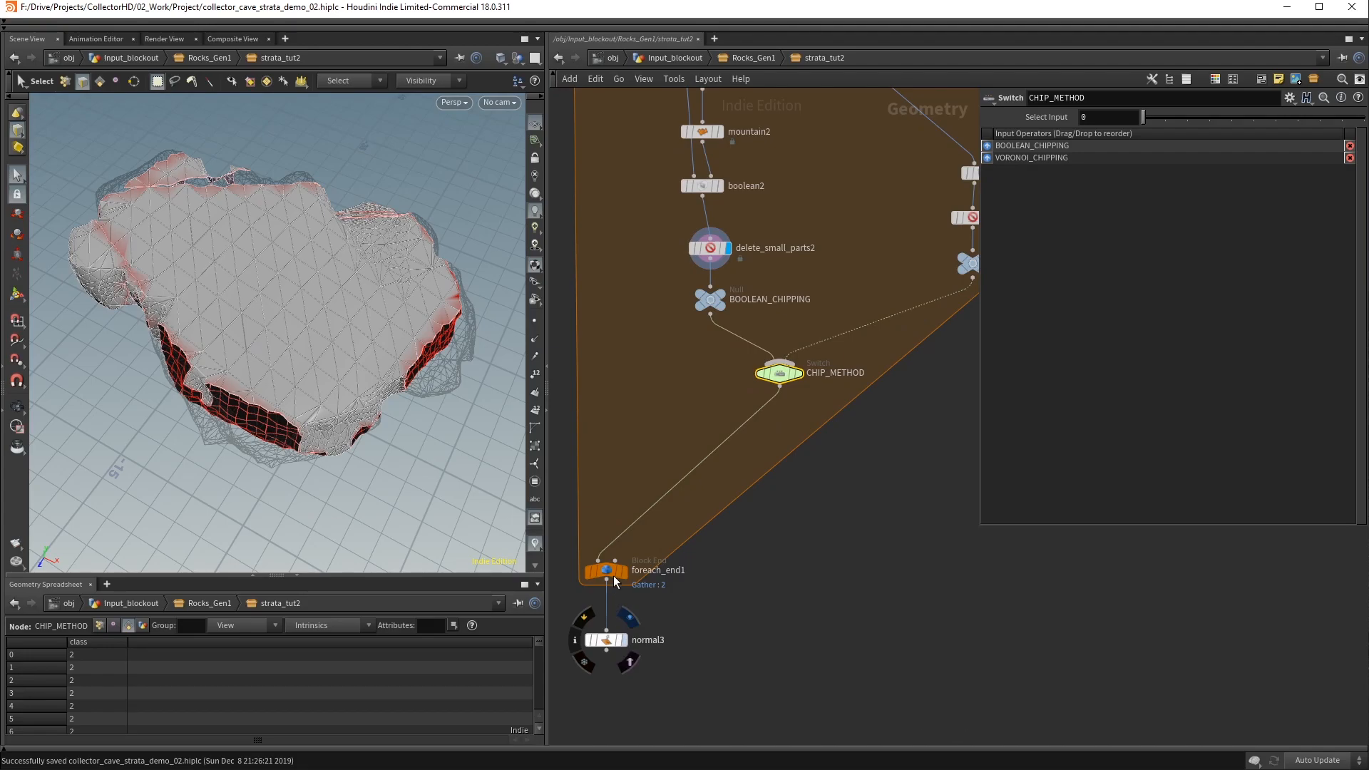
# Turn off Single Pass on foreach_end1, display normal3 and examine the whole boolean-cut rock from several sides
pyautogui.click(607, 571)
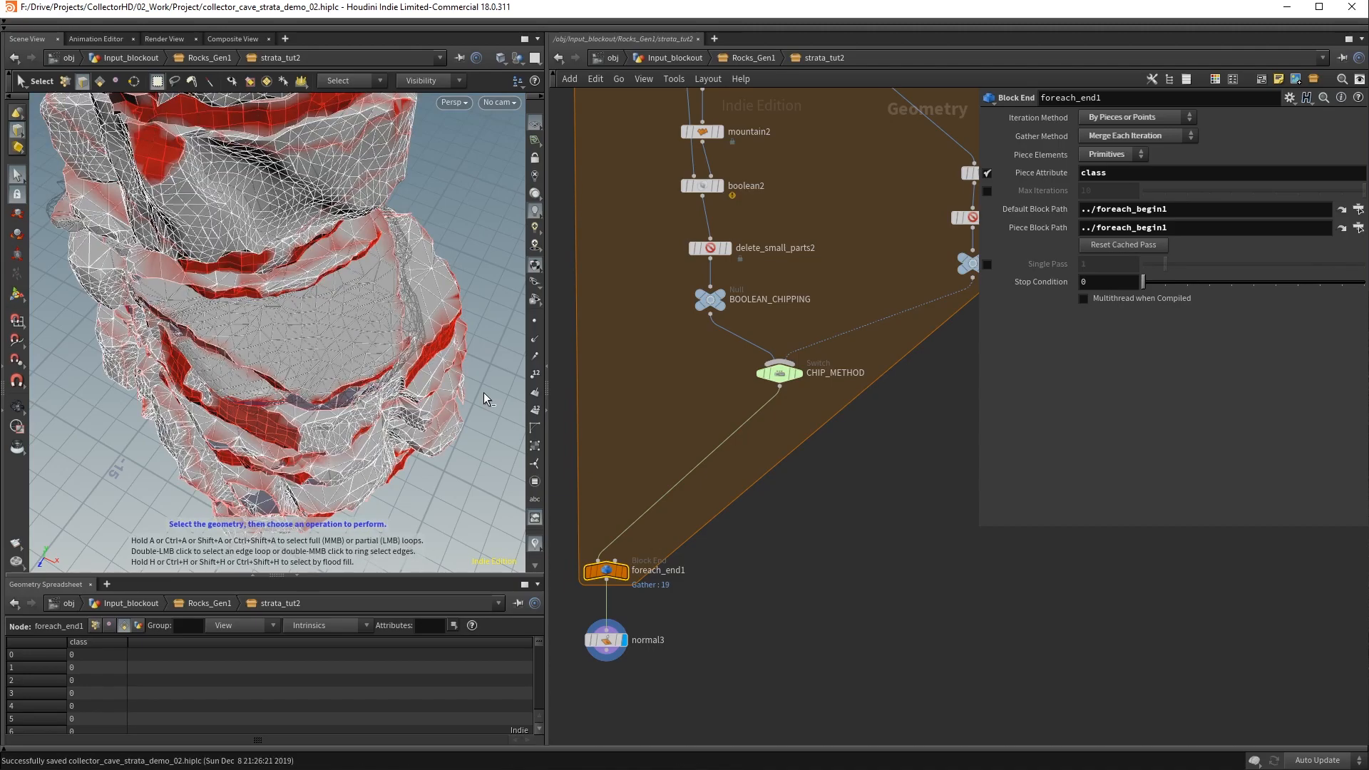
pyautogui.keyDown('alt'); pyautogui.moveTo(474, 387); pyautogui.dragTo(234, 191); pyautogui.keyUp('alt')
pyautogui.keyDown('alt'); pyautogui.moveTo(233, 191); pyautogui.dragTo(144, 269, button='right'); pyautogui.keyUp('alt')
pyautogui.keyDown('alt'); pyautogui.moveTo(143, 269); pyautogui.dragTo(277, 238); pyautogui.keyUp('alt')
pyautogui.keyDown('alt'); pyautogui.moveTo(291, 230); pyautogui.dragTo(275, 299, button='middle'); pyautogui.keyUp('alt')
pyautogui.moveTo(275, 300)
pyautogui.keyDown('alt'); pyautogui.mouseDown()
pyautogui.moveTo(260, 292)
pyautogui.moveTo(291, 289)
pyautogui.mouseUp(); pyautogui.keyUp('alt')
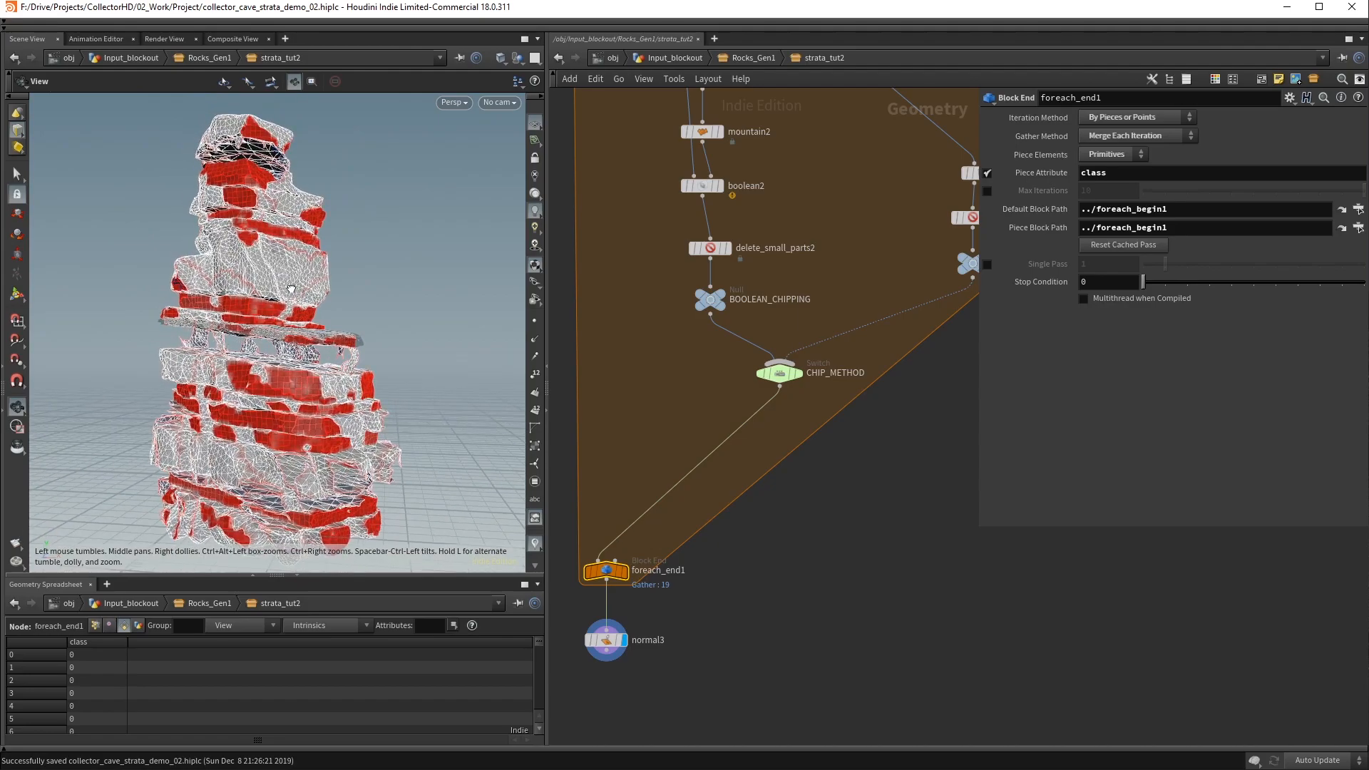
pyautogui.hotkey('shift', 'w')
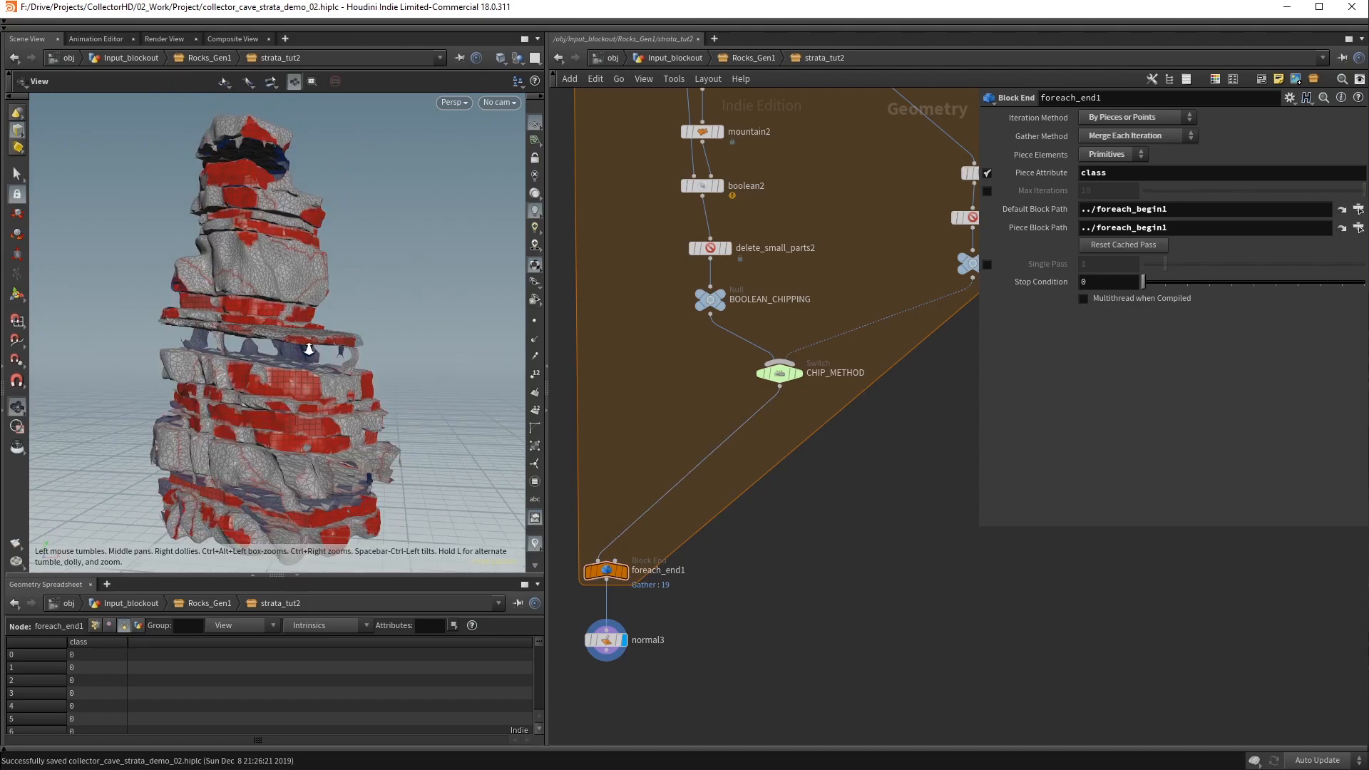
pyautogui.scroll(3, 368, 352)
pyautogui.keyDown('alt'); pyautogui.moveTo(288, 340); pyautogui.dragTo(236, 389); pyautogui.keyUp('alt')
pyautogui.click(535, 544)
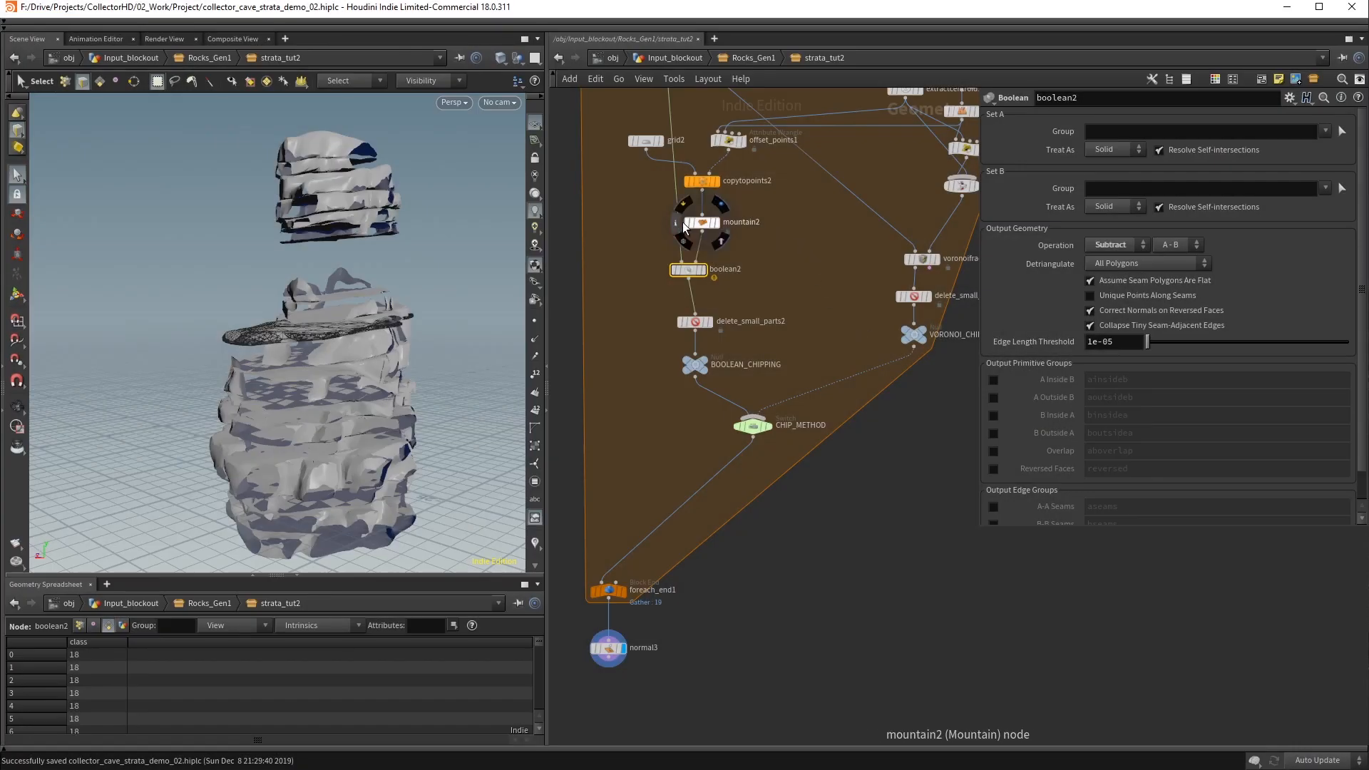
# Set boolean2's operation to Shatter and save the scene
pyautogui.click(1103, 246)
pyautogui.click(1107, 303)
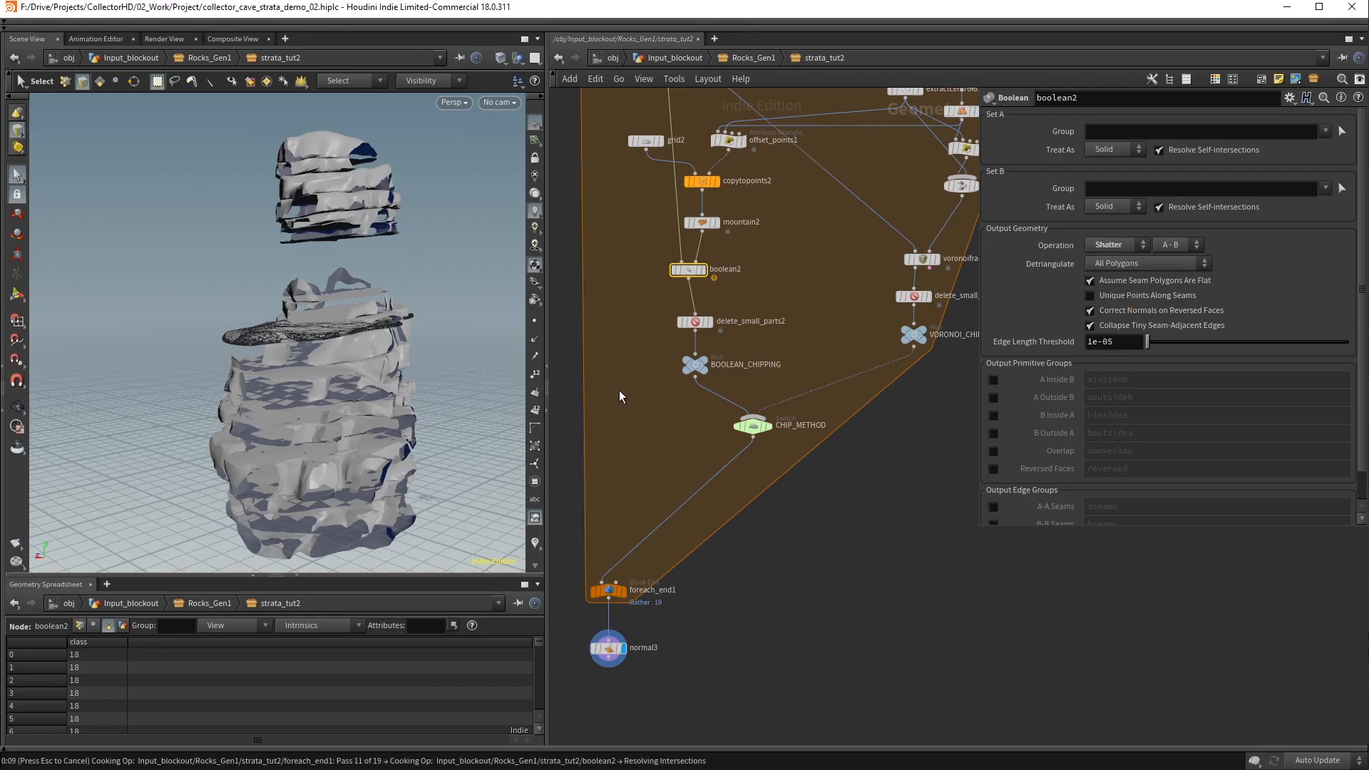
pyautogui.hotkey('ctrl', 's')
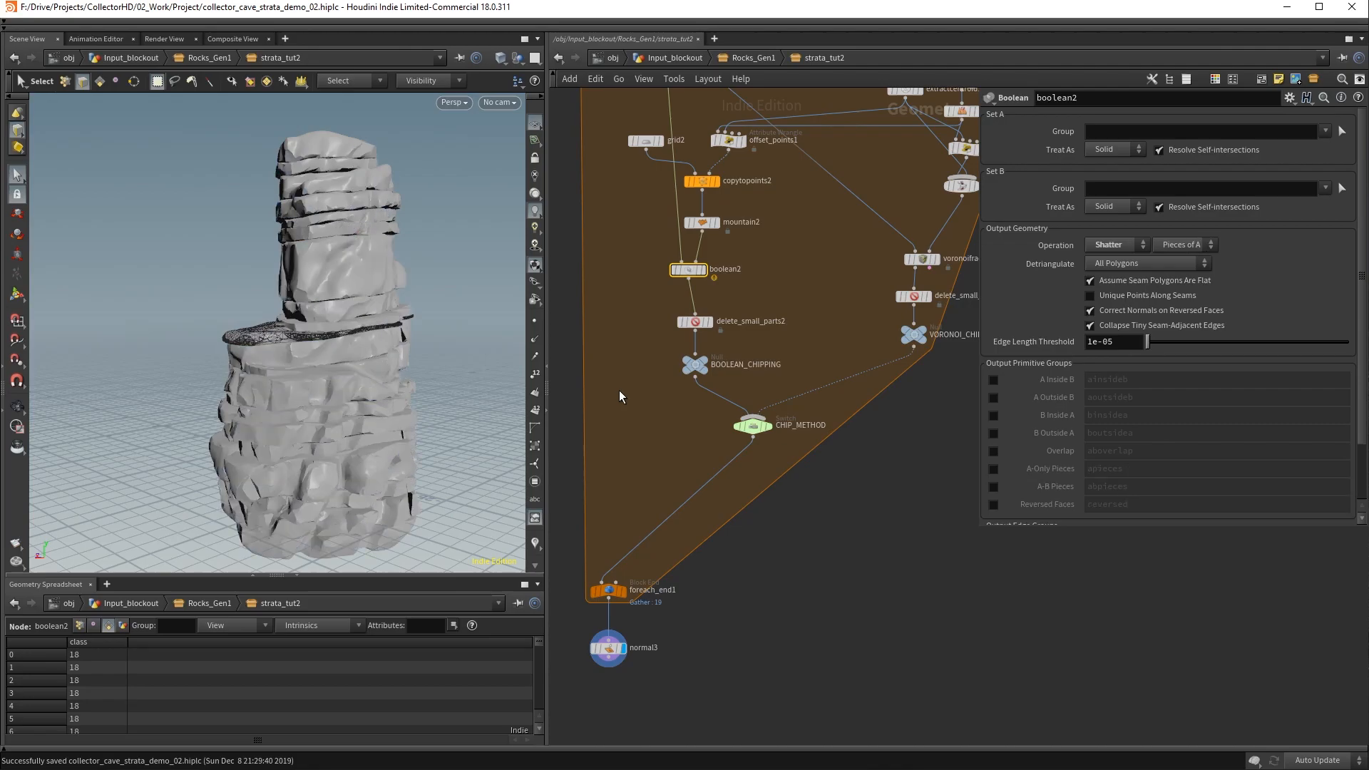
pyautogui.click(604, 474)
# Examine the shattered rock's chipped edges from several angles, toggling the wireframe shading
pyautogui.keyDown('alt'); pyautogui.moveTo(274, 357); pyautogui.dragTo(401, 332); pyautogui.keyUp('alt')
pyautogui.scroll(3, 269, 306)
pyautogui.keyDown('alt'); pyautogui.moveTo(269, 306); pyautogui.dragTo(364, 294); pyautogui.keyUp('alt')
pyautogui.moveTo(862, 215); pyautogui.dragTo(737, 477, button='middle')
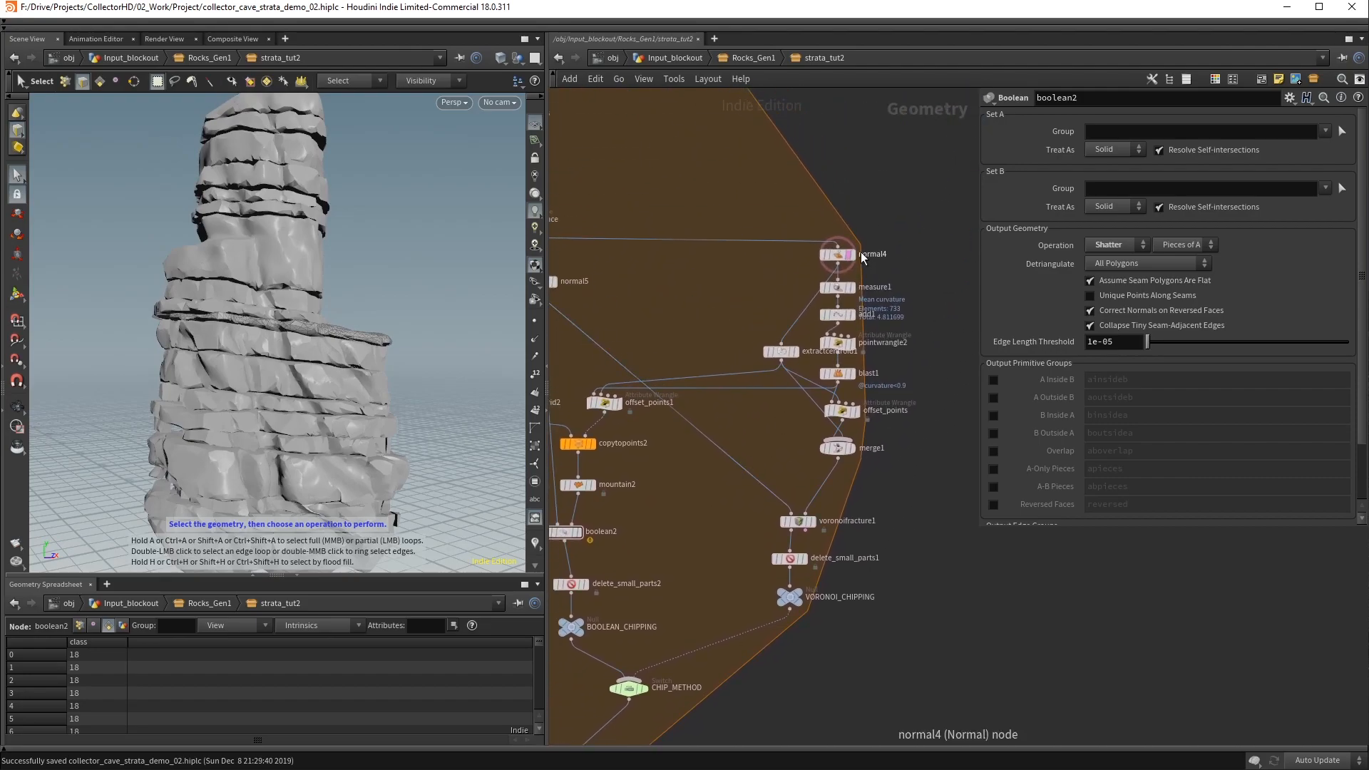
pyautogui.moveTo(340, 314)
pyautogui.keyDown('alt'); pyautogui.mouseDown()
pyautogui.moveTo(274, 227)
pyautogui.moveTo(254, 347)
pyautogui.moveTo(328, 330)
pyautogui.moveTo(245, 312)
pyautogui.moveTo(289, 272)
pyautogui.moveTo(333, 363)
pyautogui.moveTo(388, 351)
pyautogui.moveTo(235, 351)
pyautogui.moveTo(263, 357)
pyautogui.moveTo(189, 325)
pyautogui.moveTo(238, 342)
pyautogui.moveTo(359, 286)
pyautogui.mouseUp(); pyautogui.keyUp('alt')
pyautogui.scroll(3, 285, 225)
pyautogui.hotkey('shift', 'w')
pyautogui.scroll(-3, 329, 331)
# Set CHIP_METHOD's Select Input to 1 and examine the Voronoi-chipped rock
pyautogui.moveTo(743, 651); pyautogui.dragTo(866, 458, button='middle')
pyautogui.click(760, 497)
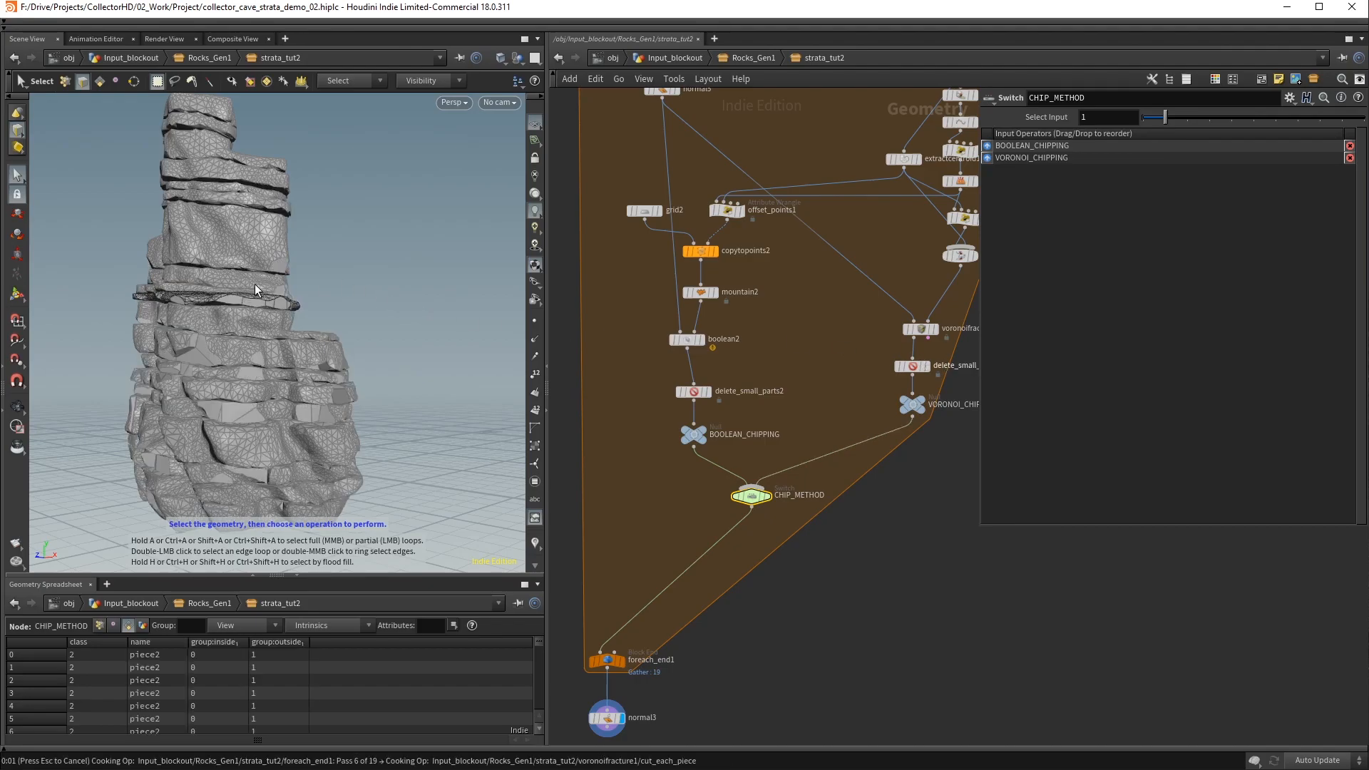
pyautogui.keyDown('alt'); pyautogui.moveTo(259, 279); pyautogui.dragTo(248, 238); pyautogui.keyUp('alt')
pyautogui.keyDown('alt'); pyautogui.moveTo(248, 238); pyautogui.dragTo(365, 224, button='right'); pyautogui.keyUp('alt')
pyautogui.keyDown('alt'); pyautogui.moveTo(365, 225); pyautogui.dragTo(297, 331); pyautogui.keyUp('alt')
# Try a Move value of 3 on the offset_points wrangle, settle on 2, and check the chipping around the rock
pyautogui.moveTo(848, 275); pyautogui.dragTo(688, 431, button='middle')
pyautogui.click(808, 373)
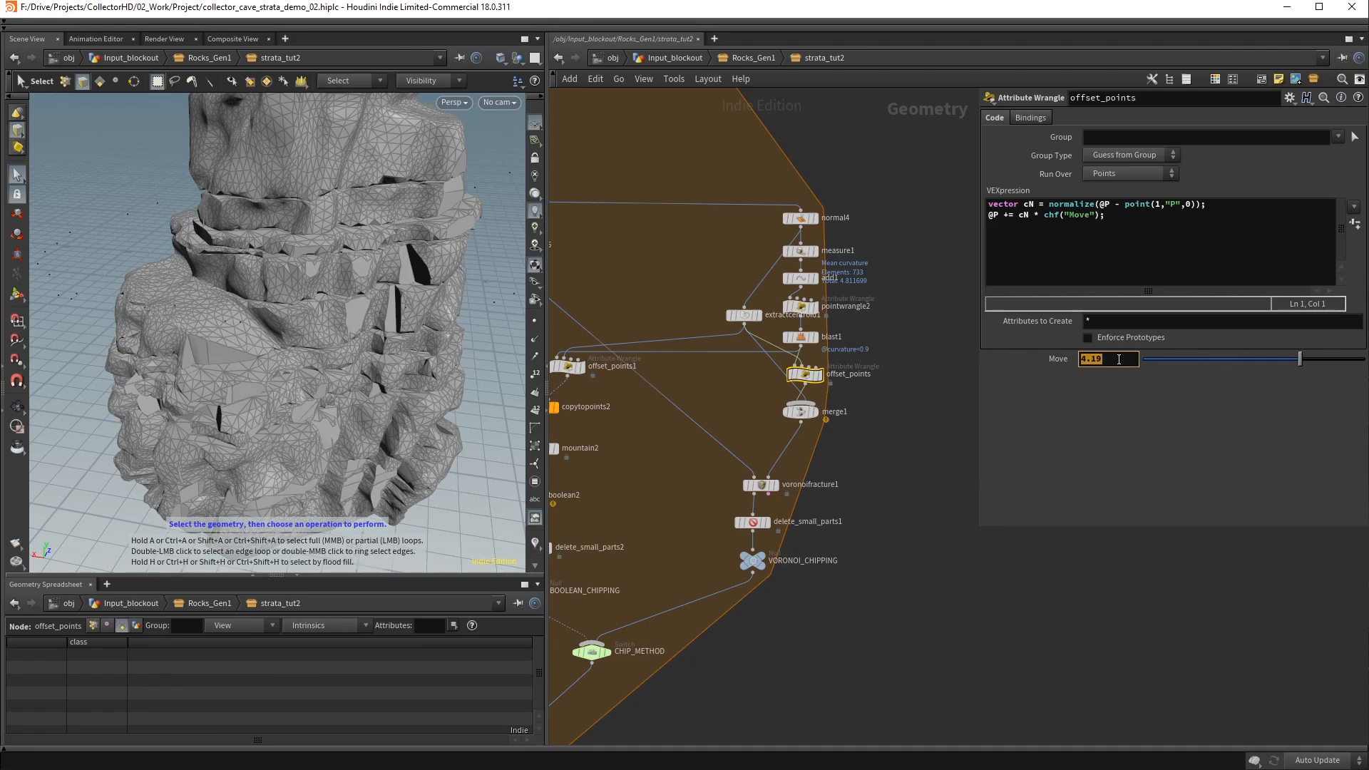
pyautogui.write('3')
pyautogui.press('Return')
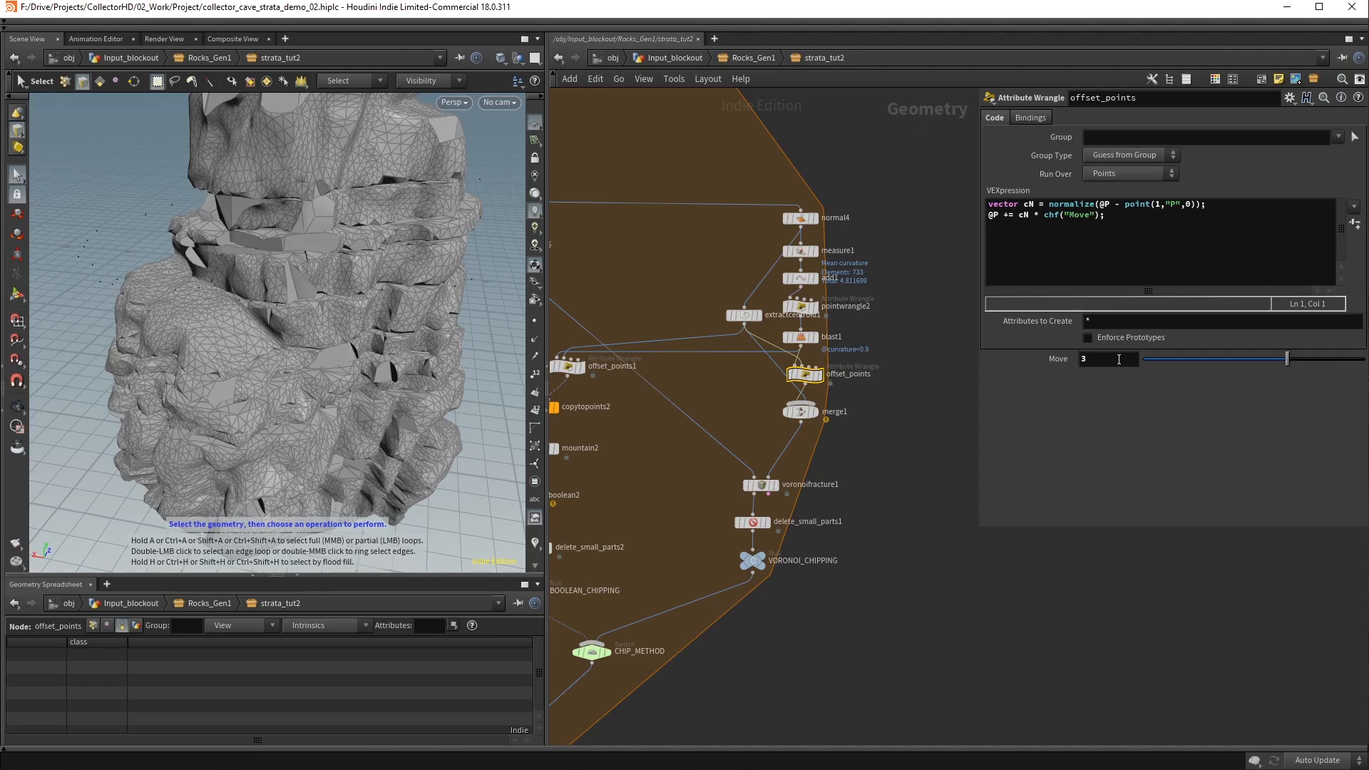
pyautogui.keyDown('alt'); pyautogui.moveTo(400, 275); pyautogui.dragTo(460, 326); pyautogui.keyUp('alt')
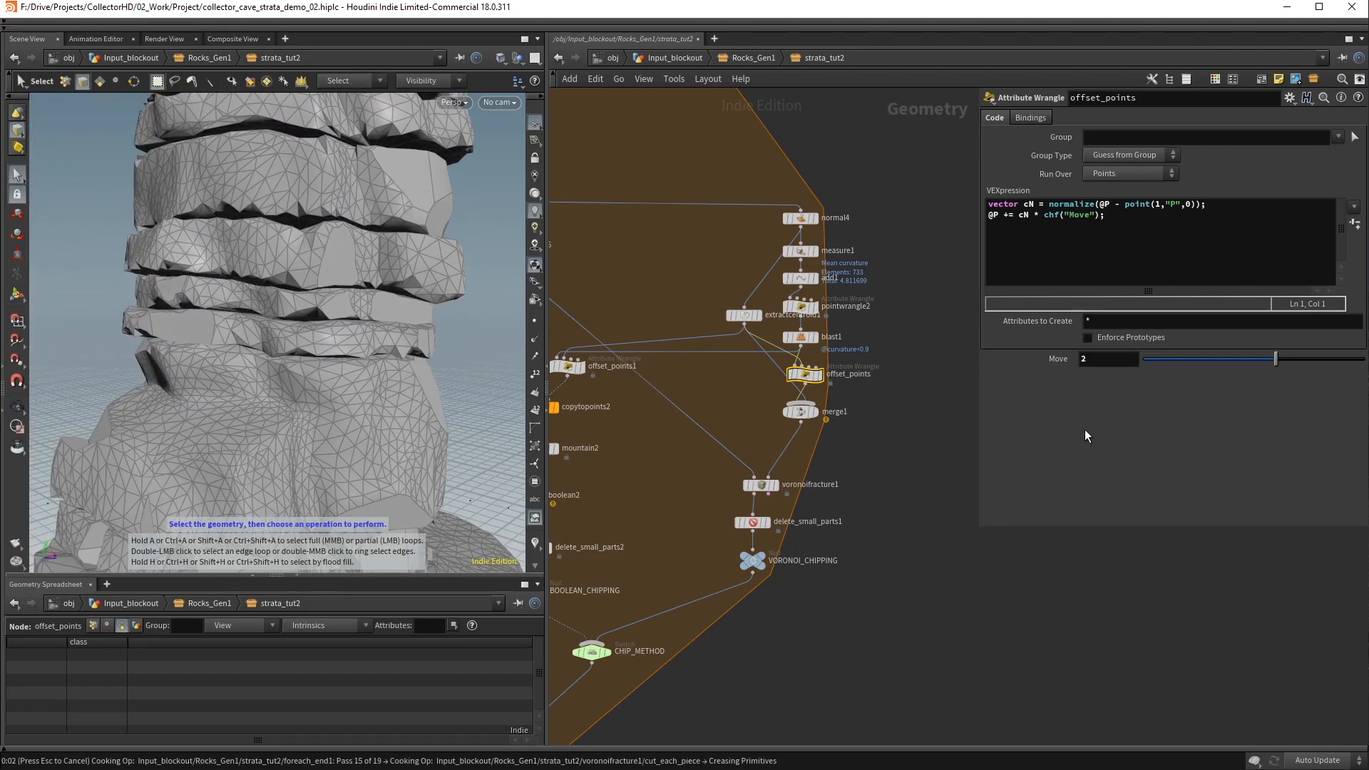
pyautogui.keyDown('alt'); pyautogui.moveTo(246, 299); pyautogui.dragTo(235, 327); pyautogui.keyUp('alt')
pyautogui.keyDown('alt'); pyautogui.moveTo(258, 332); pyautogui.dragTo(343, 246, button='middle'); pyautogui.keyUp('alt')
pyautogui.moveTo(789, 618); pyautogui.dragTo(1092, 230, button='middle')
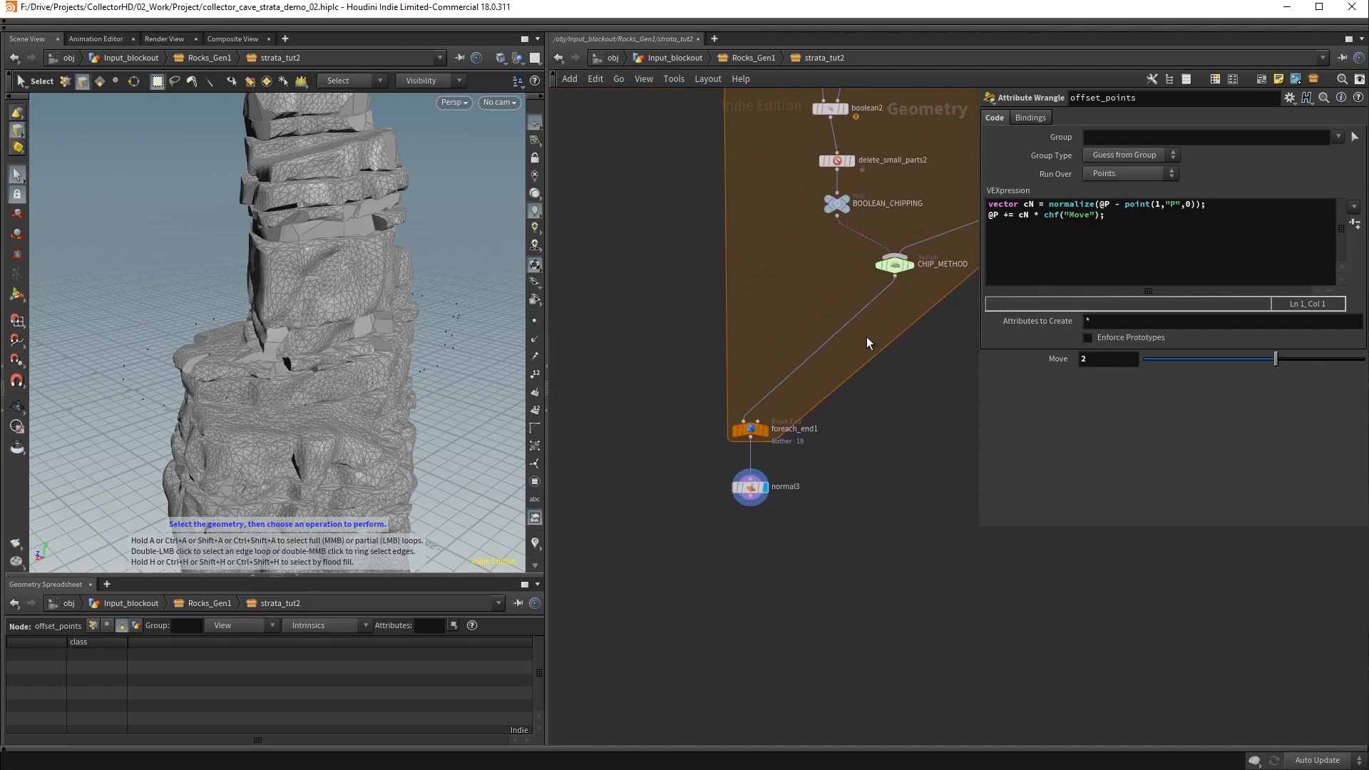
pyautogui.moveTo(880, 409); pyautogui.dragTo(887, 473, button='middle')
pyautogui.keyDown('alt'); pyautogui.moveTo(360, 354); pyautogui.dragTo(372, 306); pyautogui.keyUp('alt')
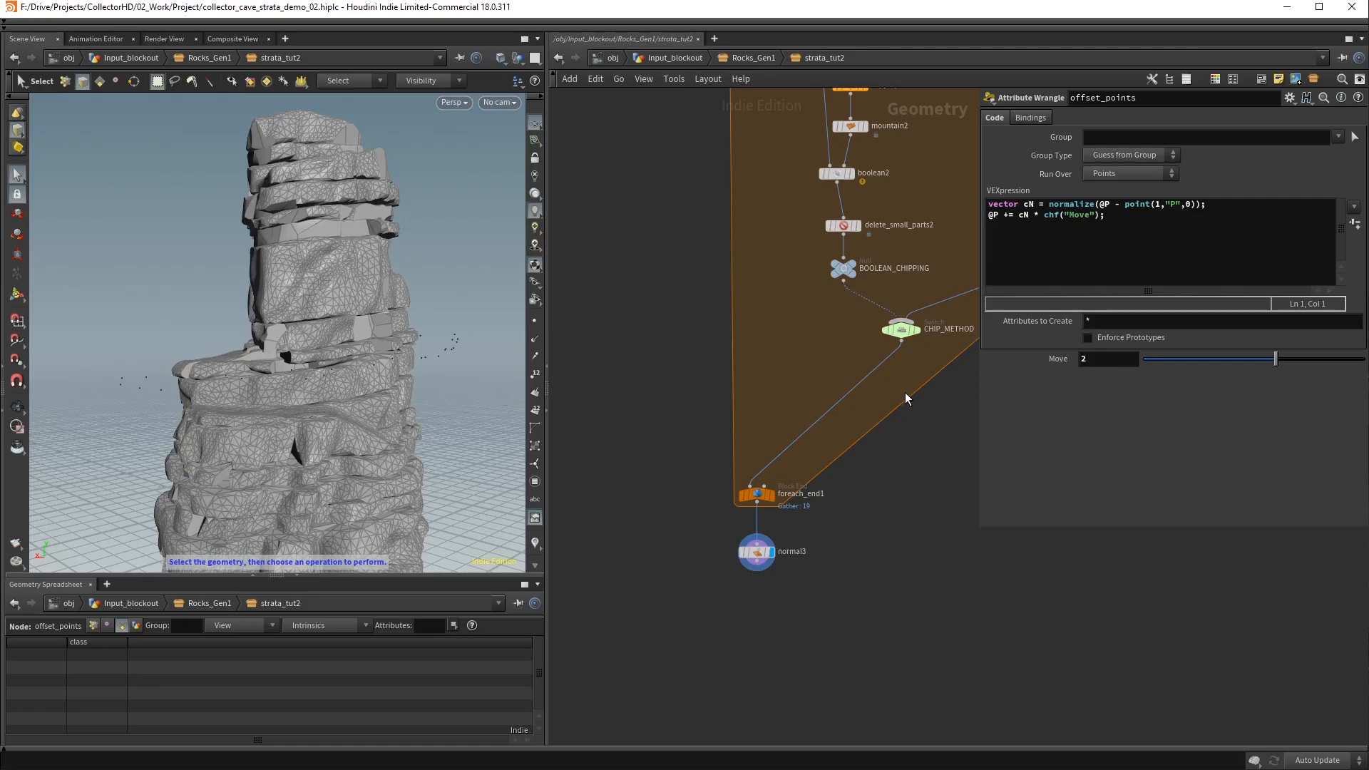
# Add a Normal node fed by the input null at the head of the network and place it beside the for-each block's end
pyautogui.scroll(-3, 909, 405)
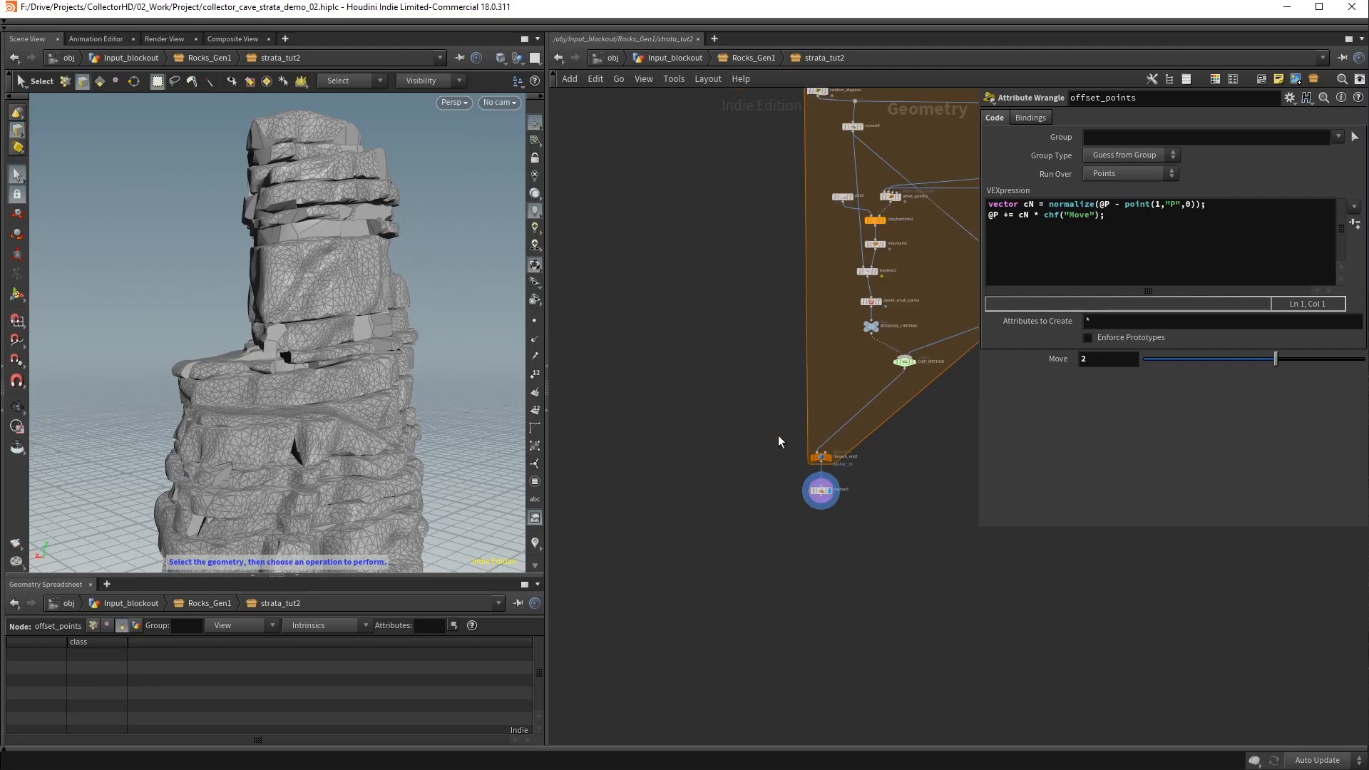
pyautogui.moveTo(693, 302); pyautogui.dragTo(754, 600, button='middle')
pyautogui.moveTo(728, 116); pyautogui.dragTo(719, 329, button='middle')
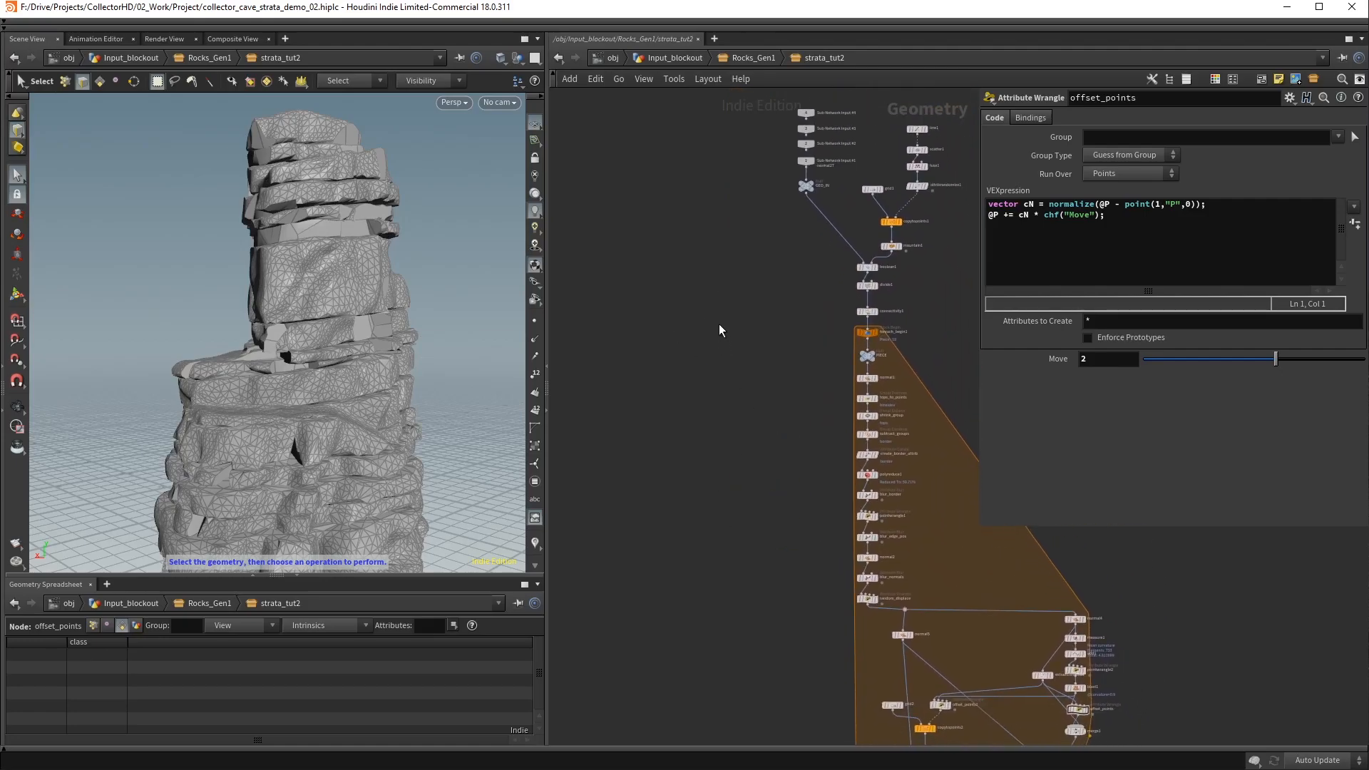
pyautogui.press('Tab')
pyautogui.write('nor')
pyautogui.press('Return')
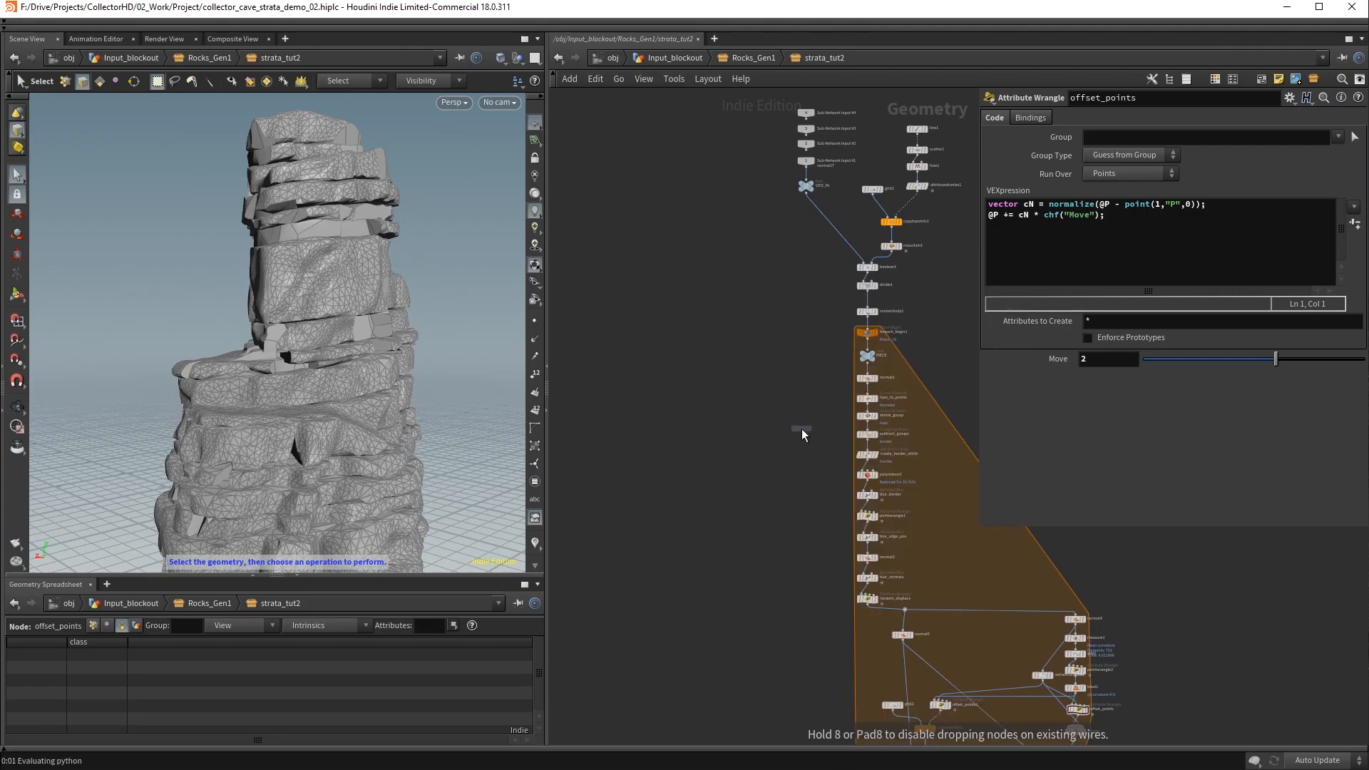
pyautogui.click(801, 428)
pyautogui.moveTo(805, 196); pyautogui.dragTo(802, 422)
pyautogui.moveTo(801, 428); pyautogui.dragTo(769, 155, button='middle')
pyautogui.moveTo(766, 146); pyautogui.dragTo(743, 640)
# Rename the new Normal node as point_normal
pyautogui.scroll(5, 756, 684)
pyautogui.doubleClick(764, 472)
pyautogui.doubleClick(766, 479)
pyautogui.write('point_norma')
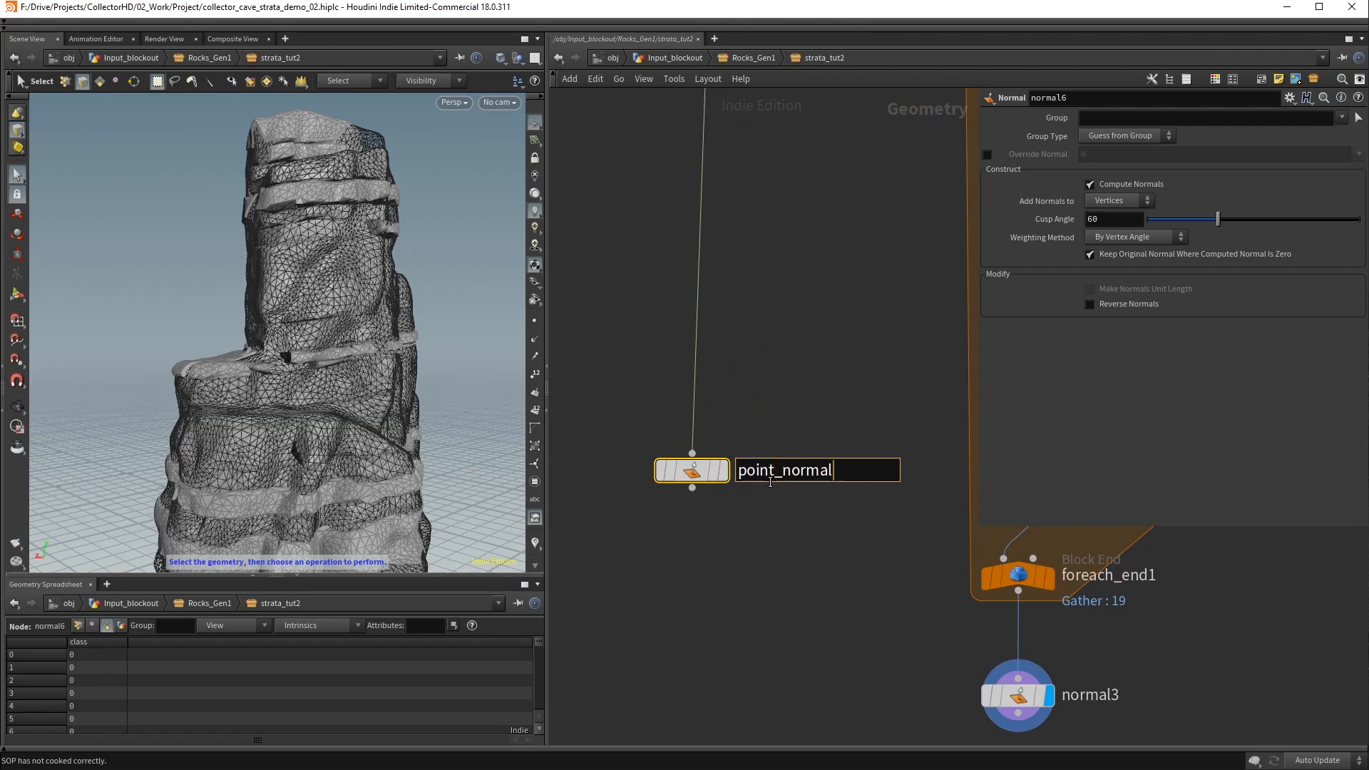
pyautogui.write('l')
pyautogui.press('Return')
# Display point_normal and set it to add normals to Points
pyautogui.click(719, 428)
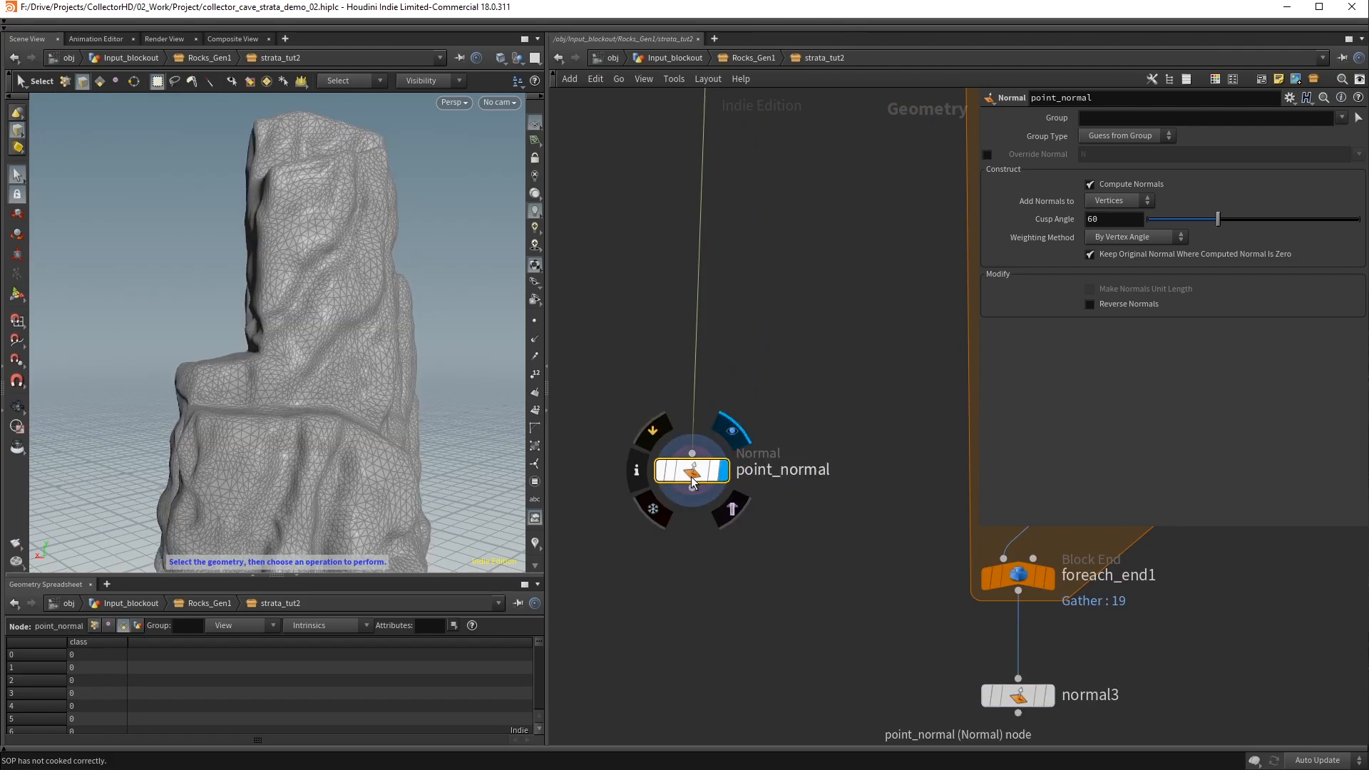
pyautogui.click(1113, 202)
pyautogui.click(1103, 216)
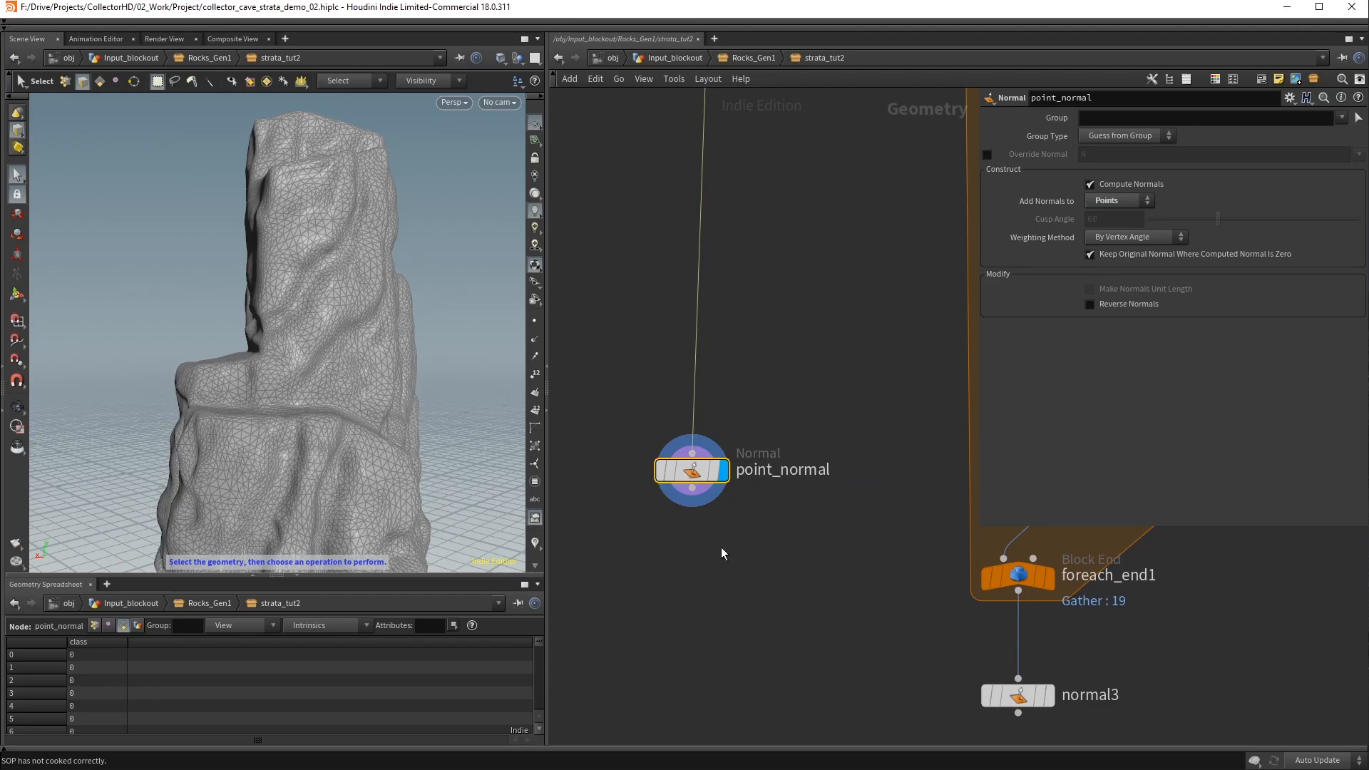
# Add an Attribute Blur node beneath point_normal and name it blur_normal
pyautogui.moveTo(727, 566); pyautogui.dragTo(749, 437, button='middle')
pyautogui.press('Tab')
pyautogui.write('blur')
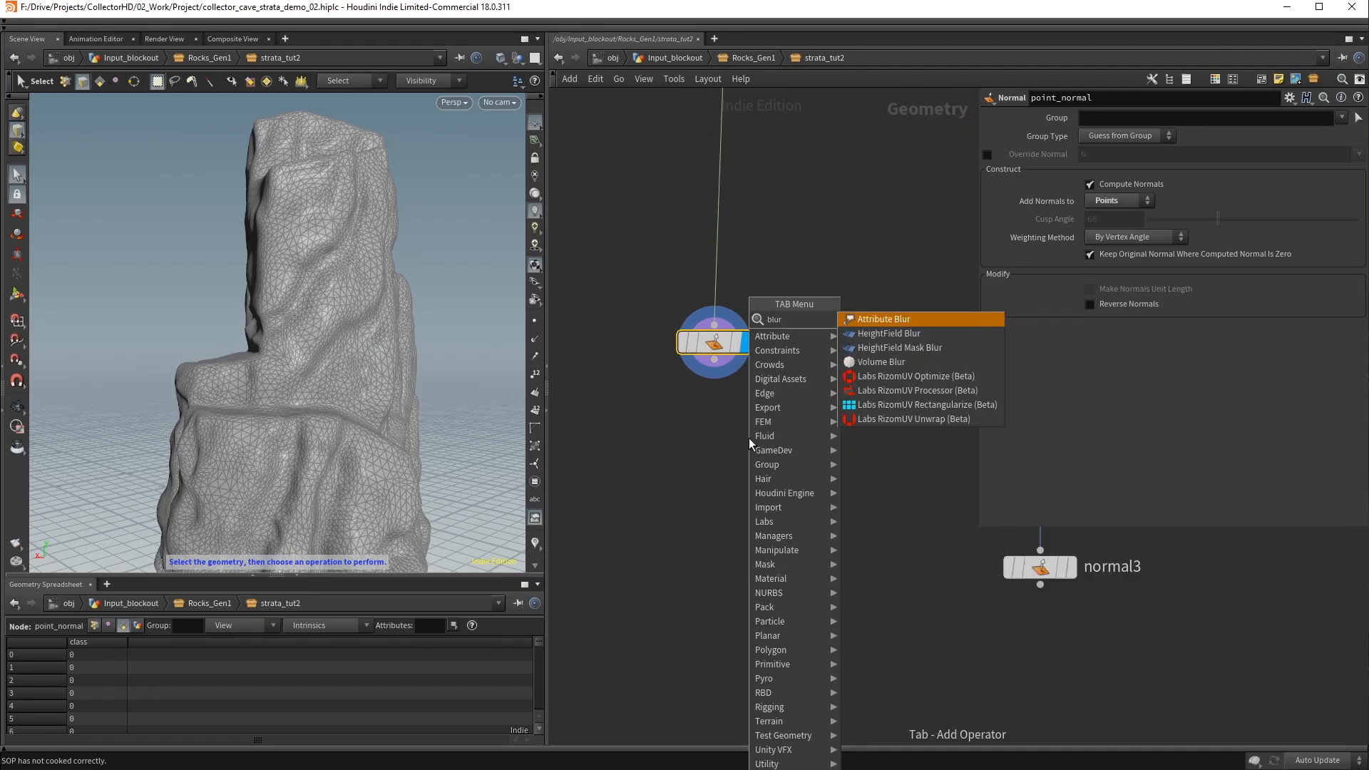
pyautogui.press('Return')
pyautogui.click(716, 427)
pyautogui.doubleClick(774, 426)
pyautogui.write('blurnor')
pyautogui.write('normal')
pyautogui.press('Return')
# Wire point_normal into the first input of blur_normal and display blur_normal
pyautogui.moveTo(714, 361); pyautogui.dragTo(699, 407)
pyautogui.click(699, 408)
pyautogui.click(746, 427)
# Set blur_normal to blur attribute N with 37 iterations, and compare the result with point_normal
pyautogui.moveTo(1147, 179); pyautogui.dragTo(1226, 179)
pyautogui.click(1116, 137)
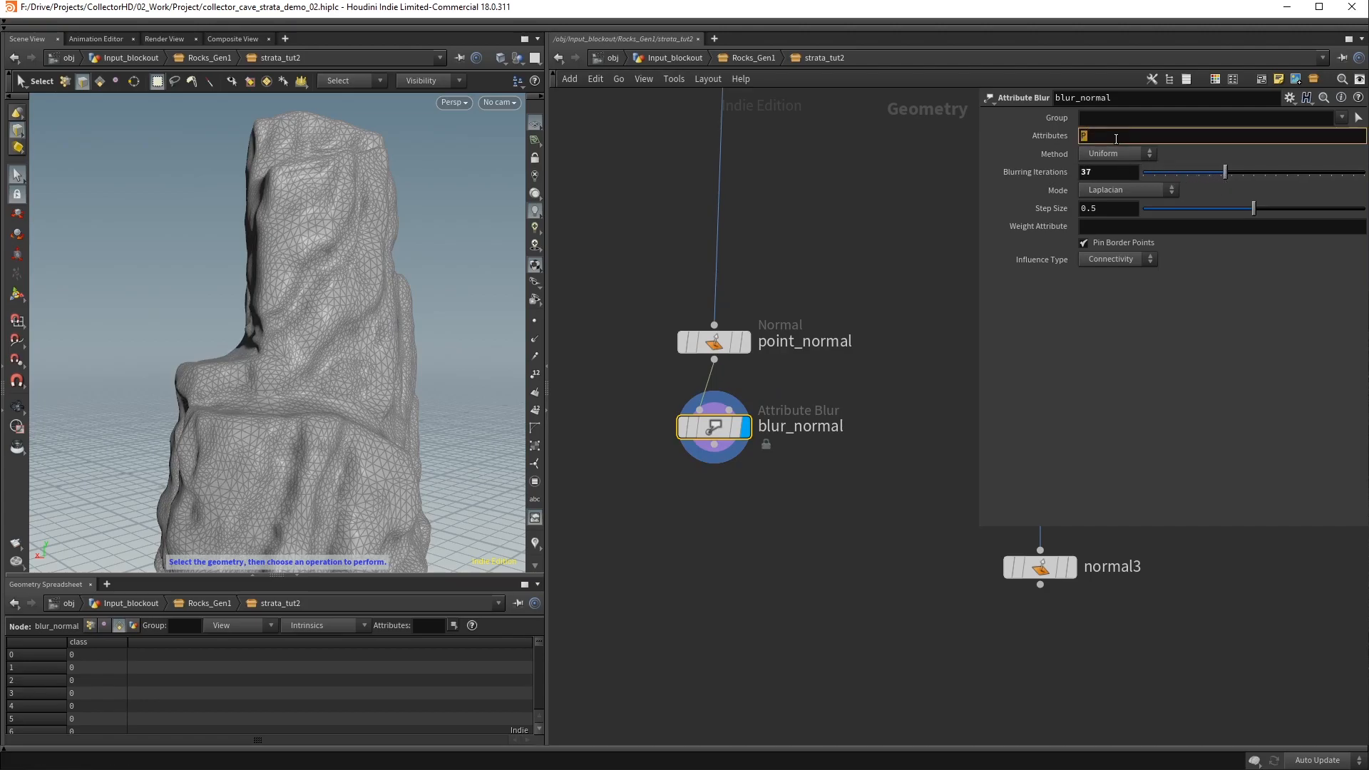
pyautogui.press('Return')
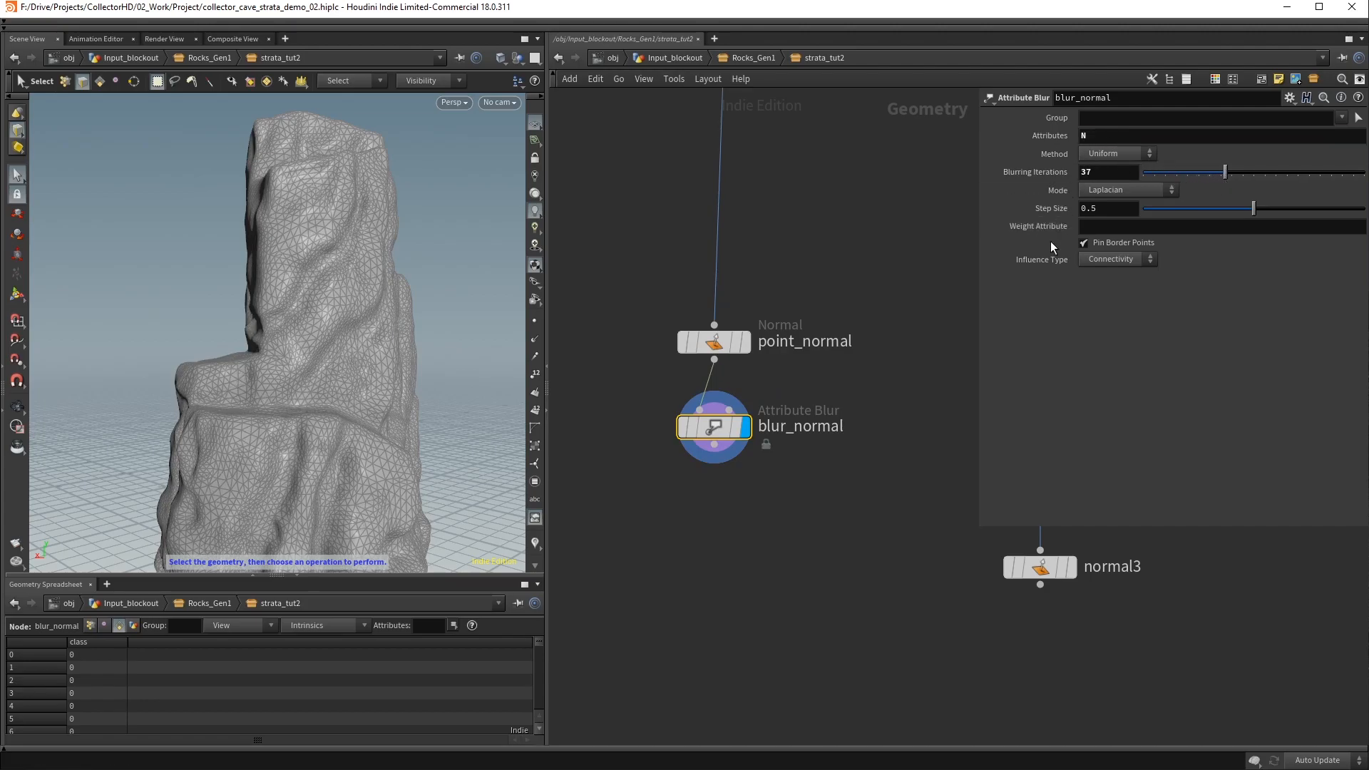
pyautogui.moveTo(826, 474); pyautogui.dragTo(842, 416, button='middle')
pyautogui.click(731, 286)
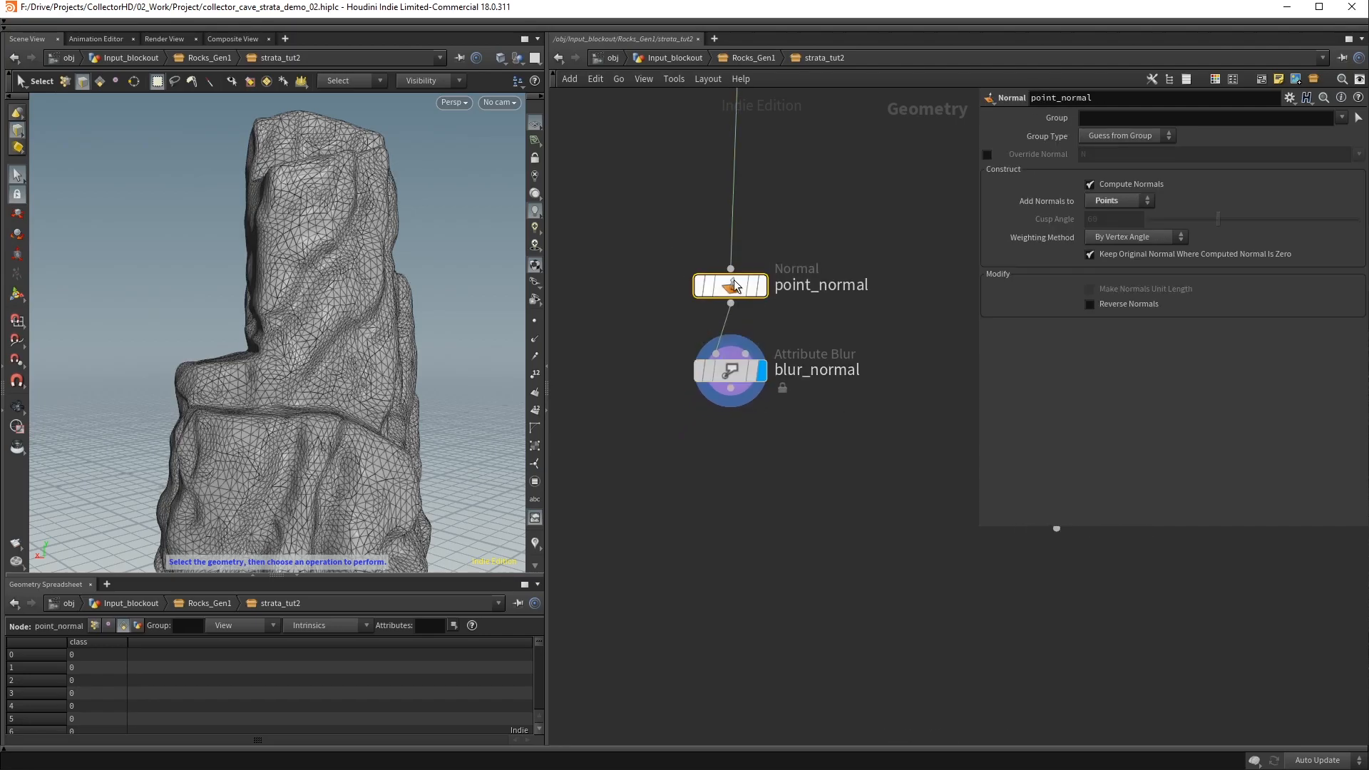
pyautogui.click(733, 370)
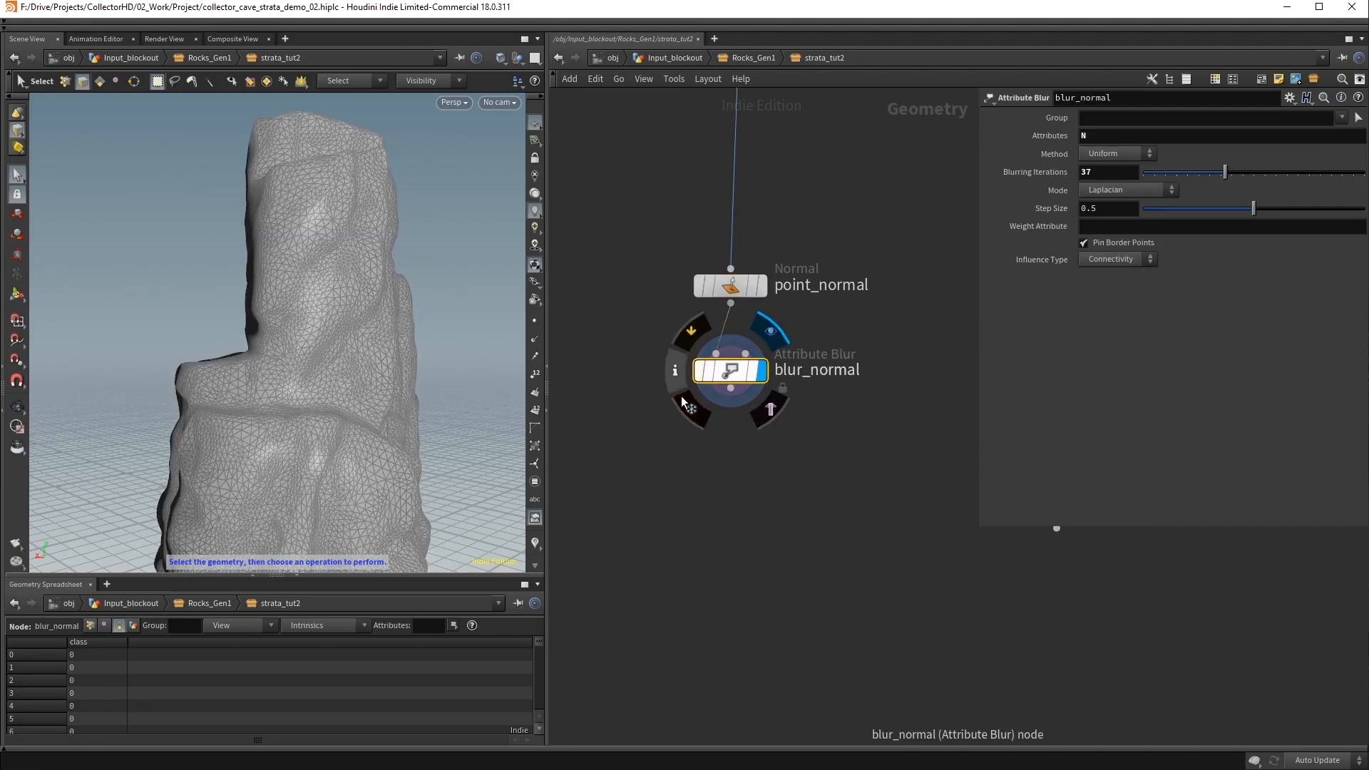
# Add a Point Wrangle beneath blur_normal, connect blur_normal to its first input and name it shrink
pyautogui.moveTo(719, 471); pyautogui.dragTo(727, 375, button='middle')
pyautogui.press('Tab')
pyautogui.write('point wr')
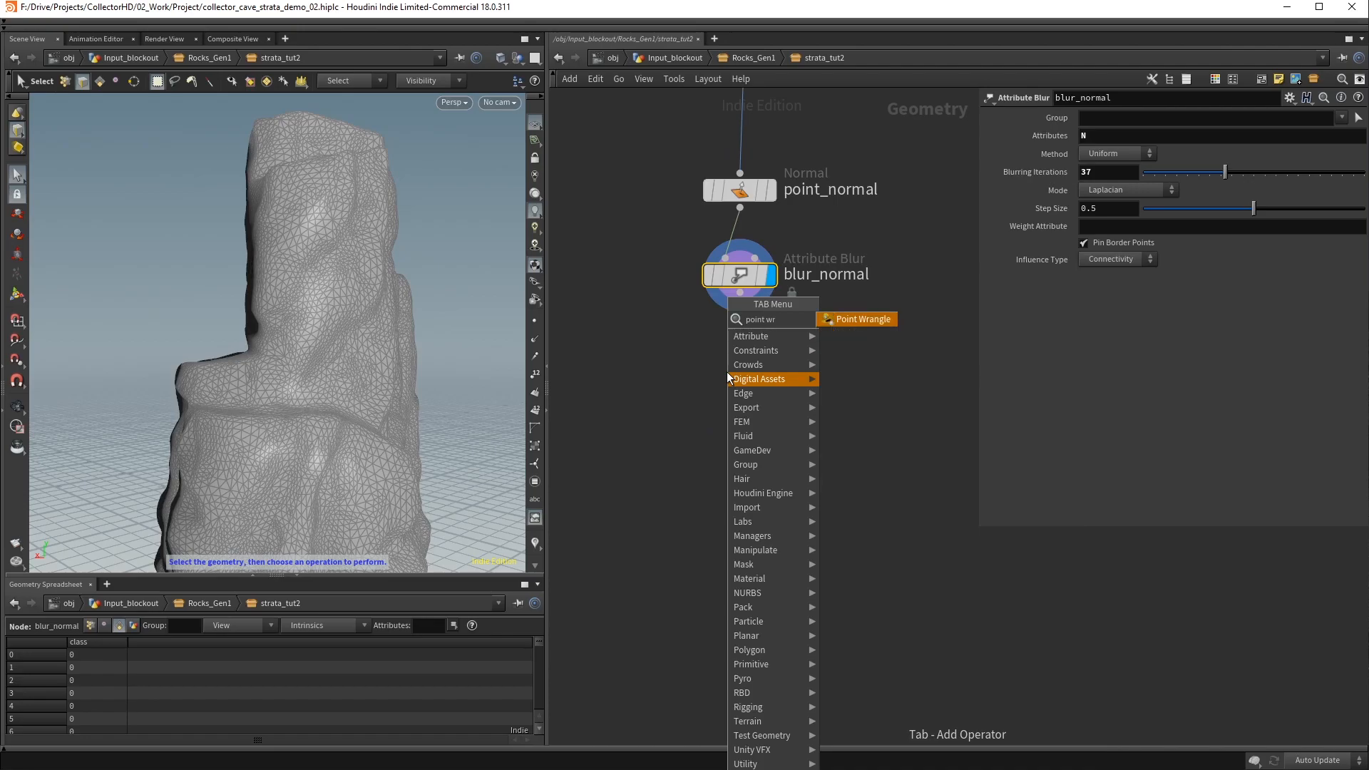
pyautogui.press('Return')
pyautogui.click(746, 370)
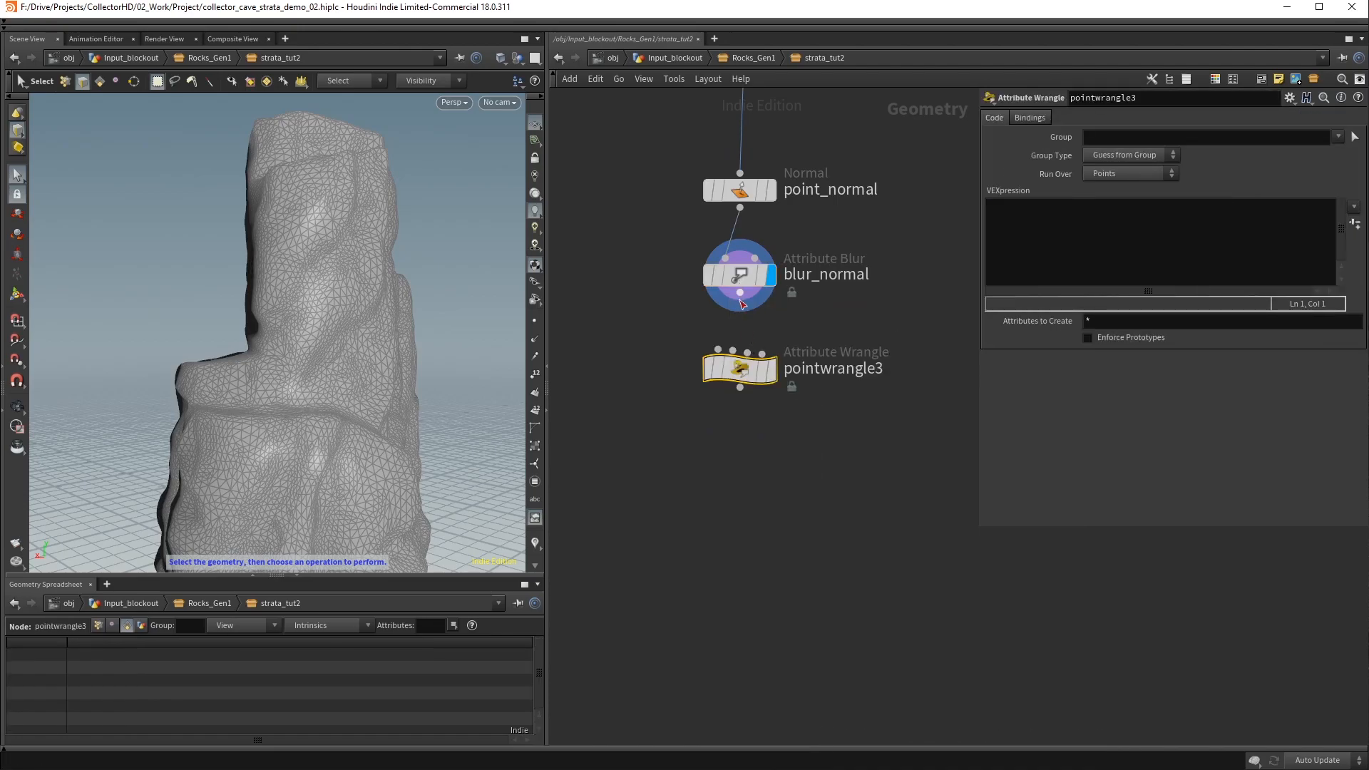
pyautogui.doubleClick(816, 371)
pyautogui.write('sh')
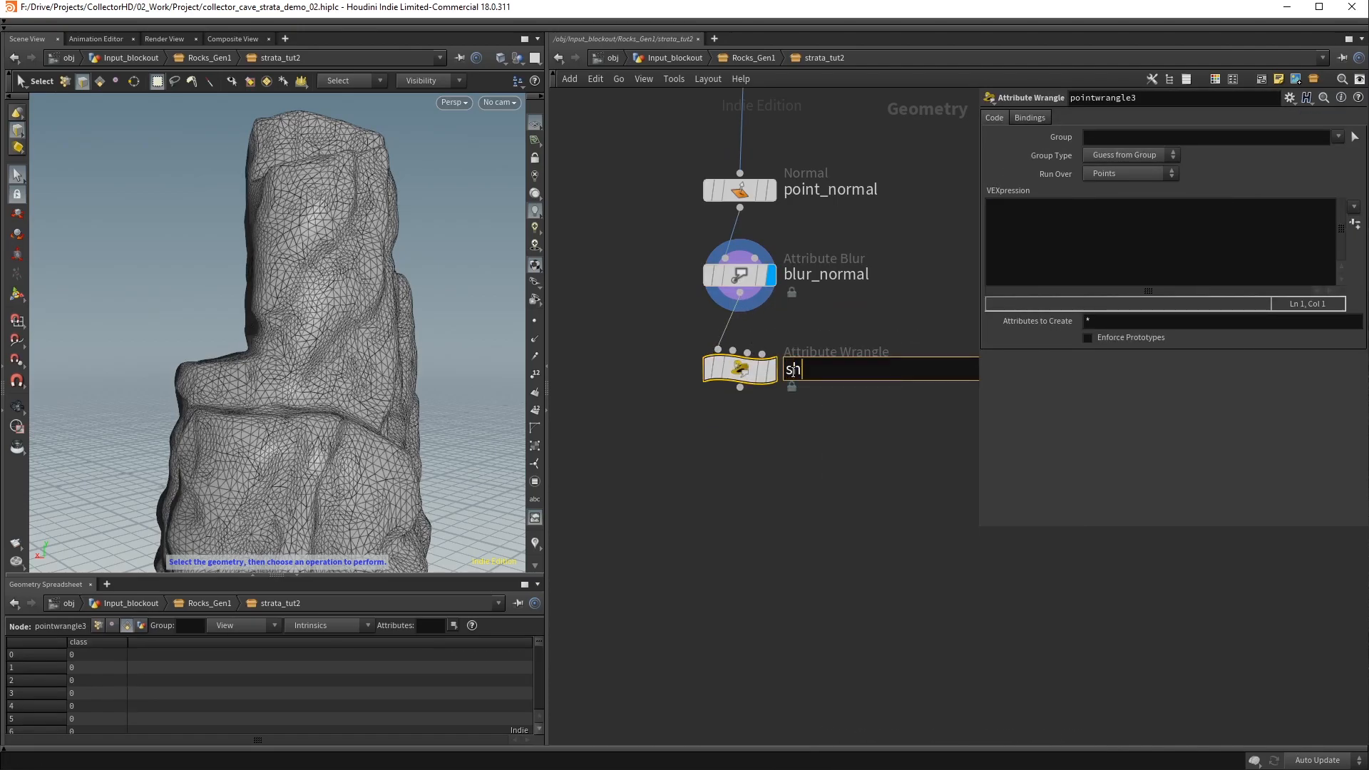
pyautogui.press('Return')
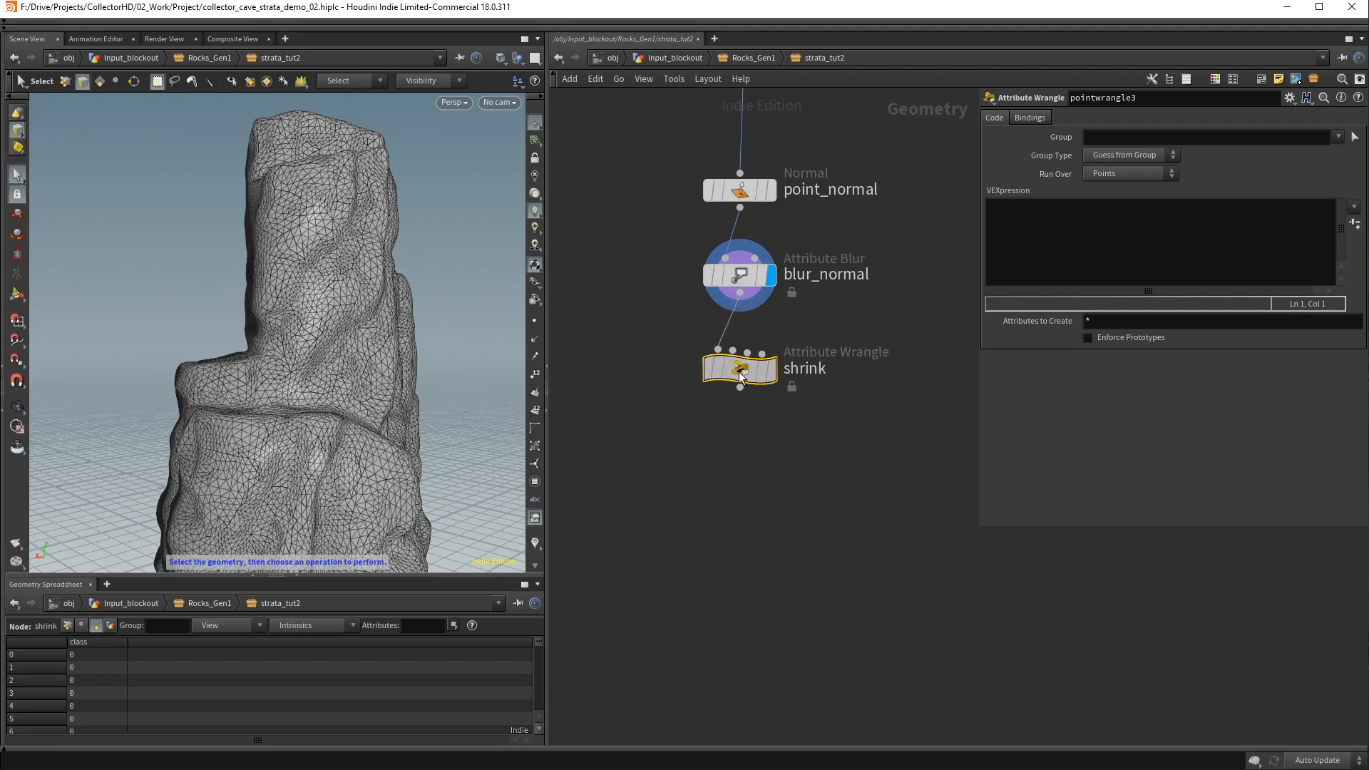
# Display the shrink wrangle, enter the expression @P -= @N * chf("Shrink"); and create its Shrink parameter, set to 0.619
pyautogui.click(771, 369)
pyautogui.click(1084, 235)
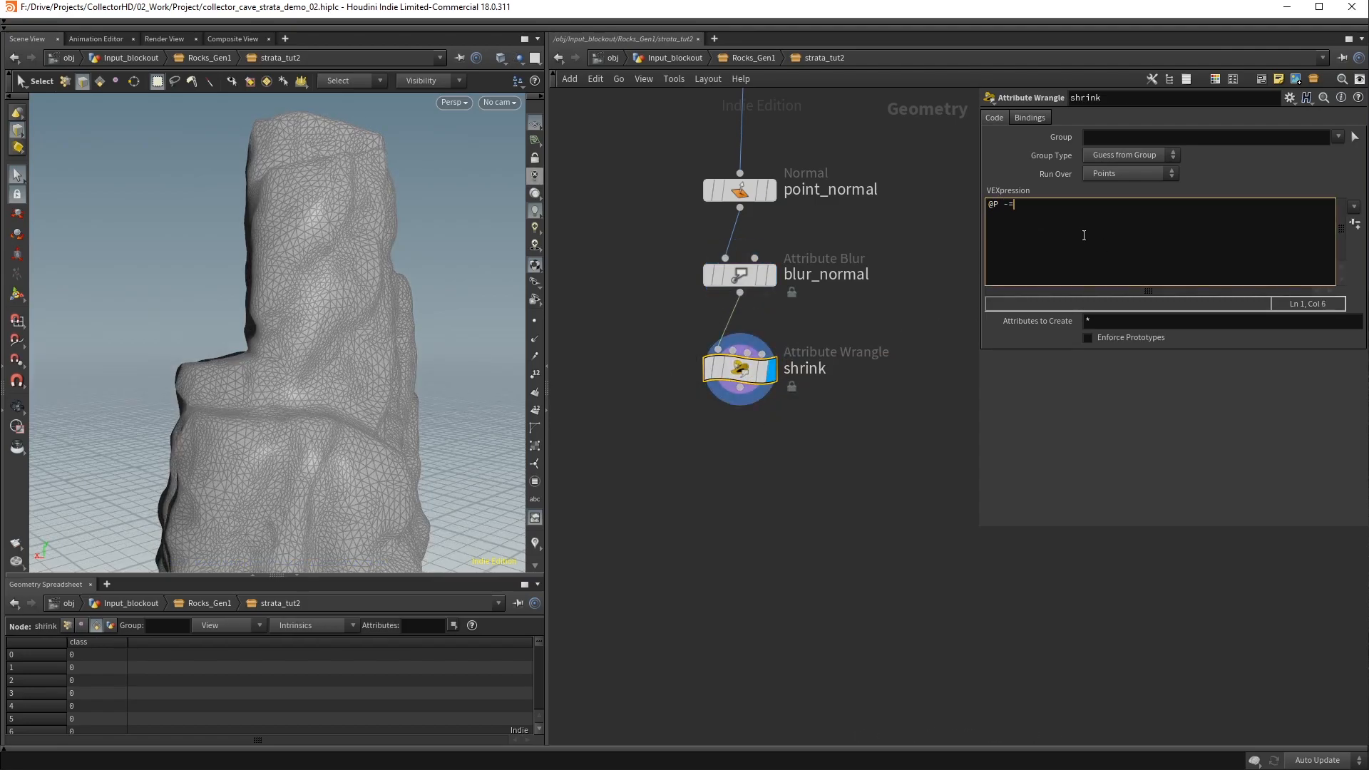
pyautogui.write('@P -= @N * chf("Shrink");')
pyautogui.click(1355, 224)
pyautogui.moveTo(1145, 358); pyautogui.dragTo(1281, 359)
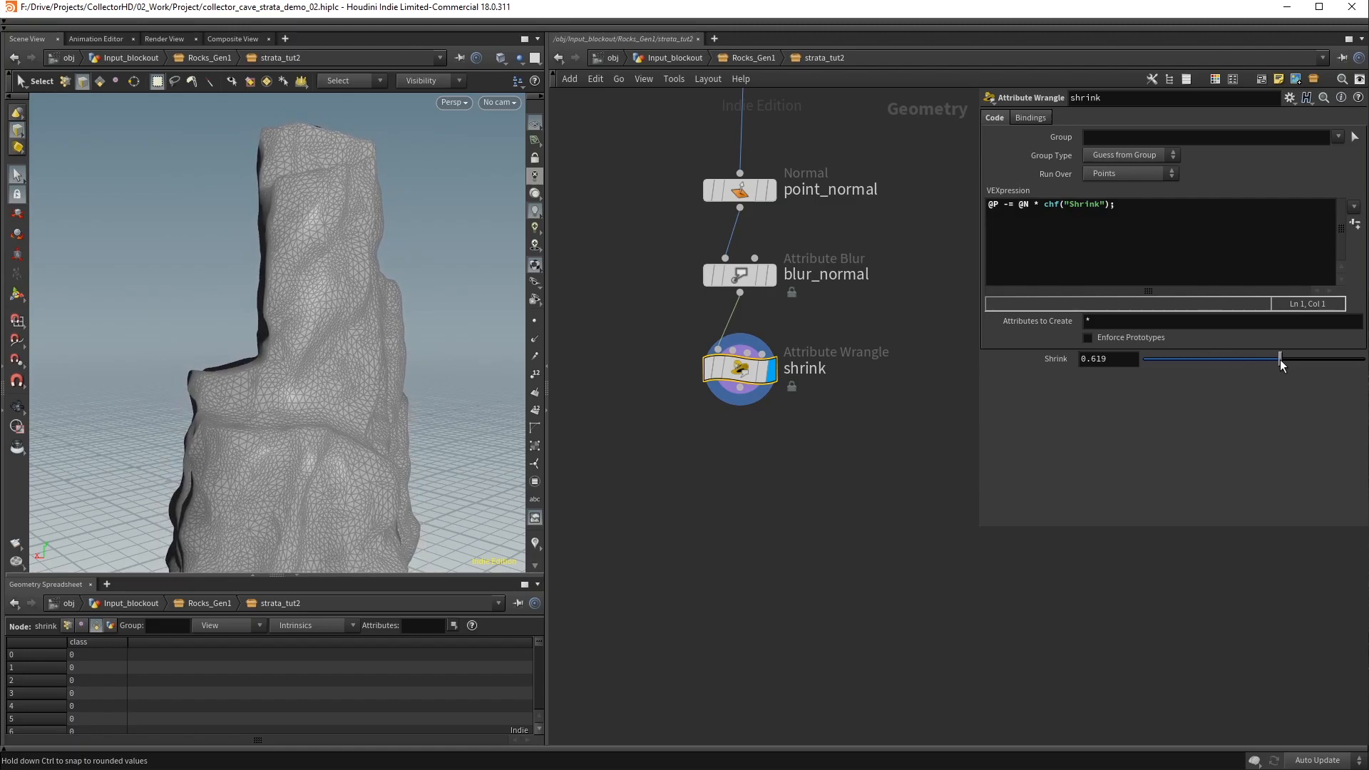
# Add a Boolean node with the Union operation beneath the shrink and normal3 nodes
pyautogui.moveTo(888, 395); pyautogui.dragTo(767, 357, button='middle')
pyautogui.scroll(-2, 770, 363)
pyautogui.press('Tab')
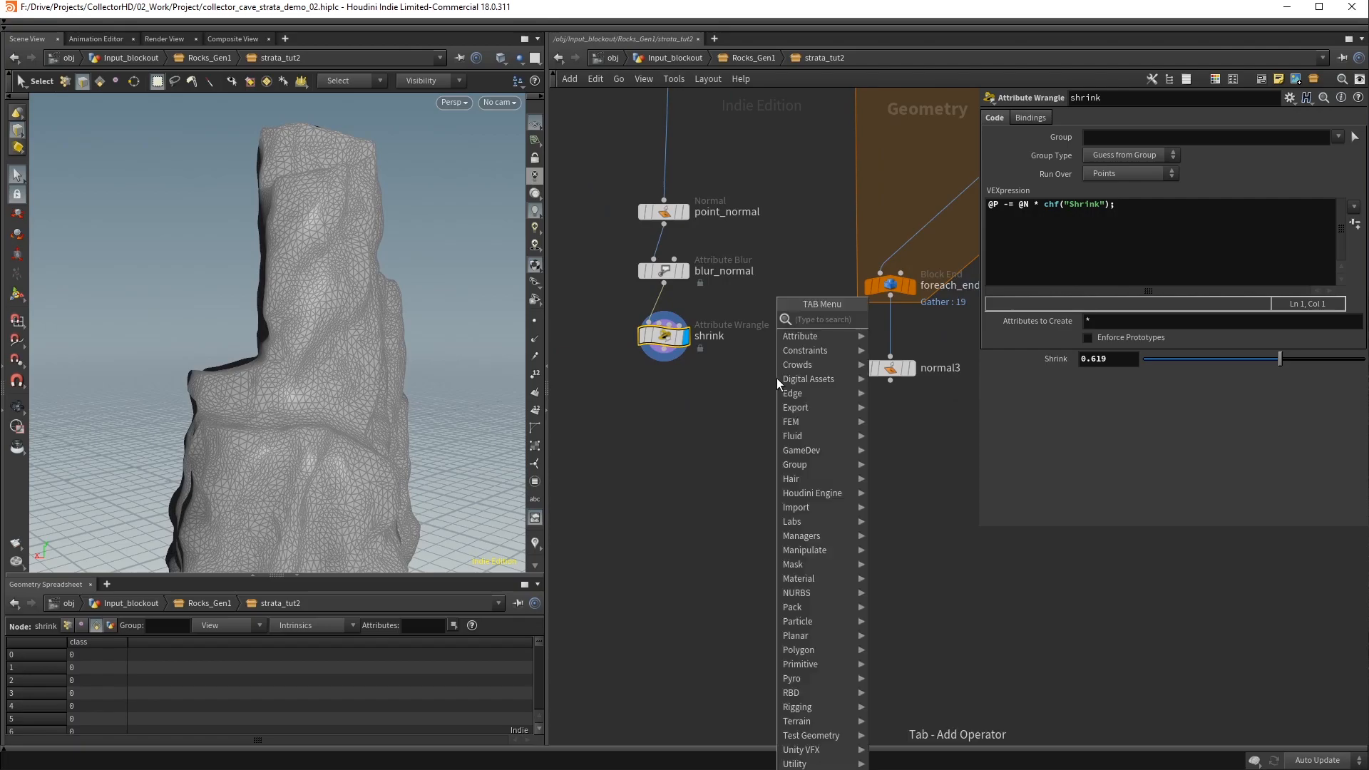
pyautogui.write('bool')
pyautogui.press('Down')
pyautogui.press('Down')
pyautogui.press('Down')
pyautogui.press('Down')
pyautogui.press('Down')
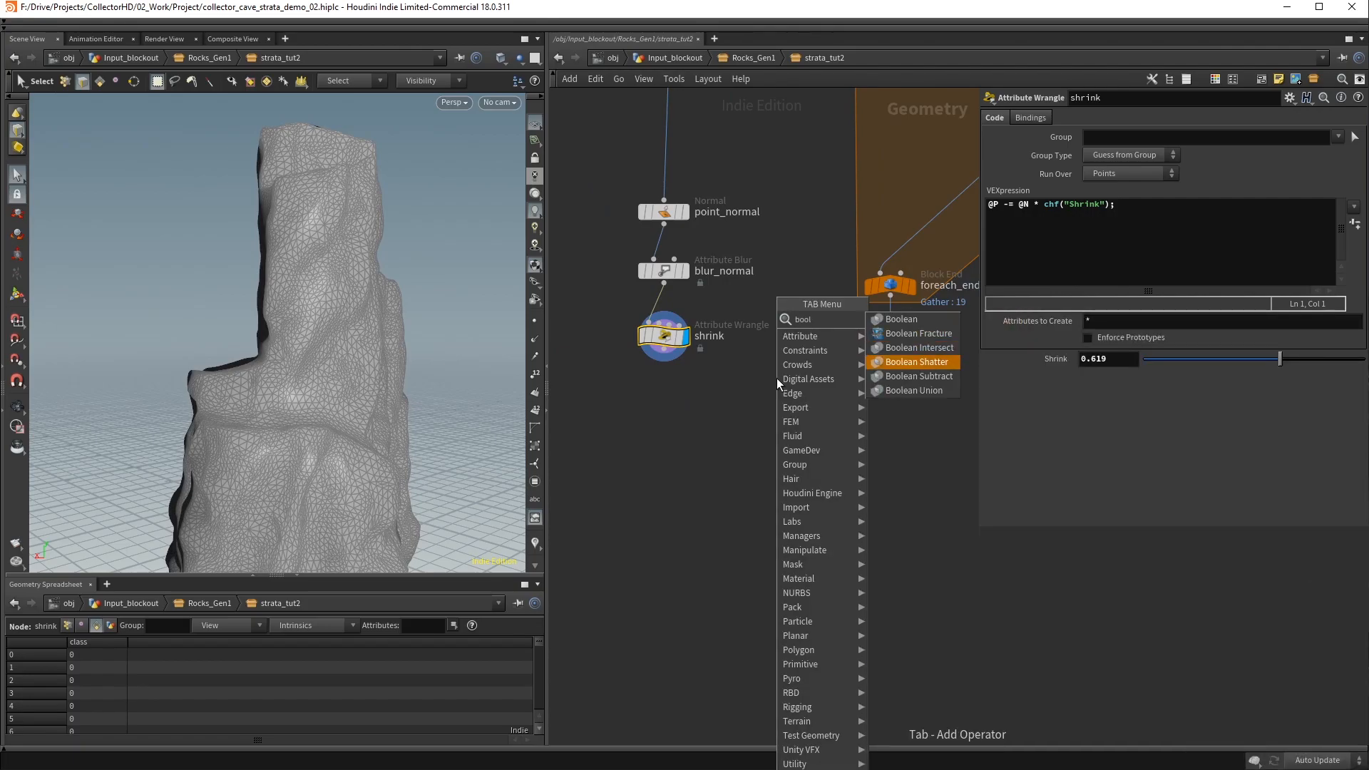
pyautogui.press('Return')
pyautogui.click(763, 478)
# Connect shrink and normal3 to the first and second inputs of boolean3, display it and inspect the merged rock
pyautogui.moveTo(664, 361); pyautogui.dragTo(758, 474)
pyautogui.moveTo(890, 380); pyautogui.dragTo(797, 493)
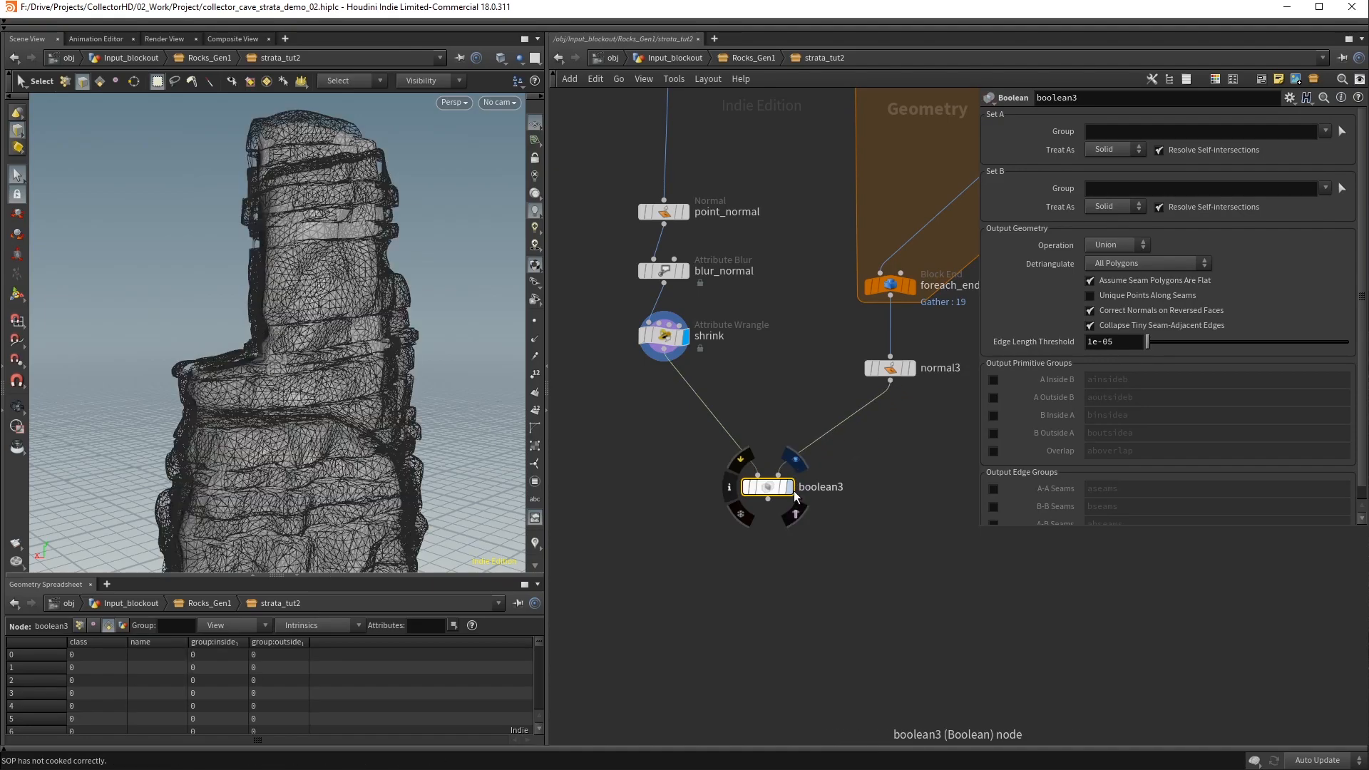
pyautogui.click(791, 489)
pyautogui.keyDown('alt'); pyautogui.moveTo(438, 341); pyautogui.dragTo(319, 325); pyautogui.keyUp('alt')
pyautogui.keyDown('alt'); pyautogui.moveTo(320, 202); pyautogui.dragTo(392, 263, button='right'); pyautogui.keyUp('alt')
pyautogui.keyDown('alt'); pyautogui.moveTo(391, 263); pyautogui.dragTo(336, 265); pyautogui.keyUp('alt')
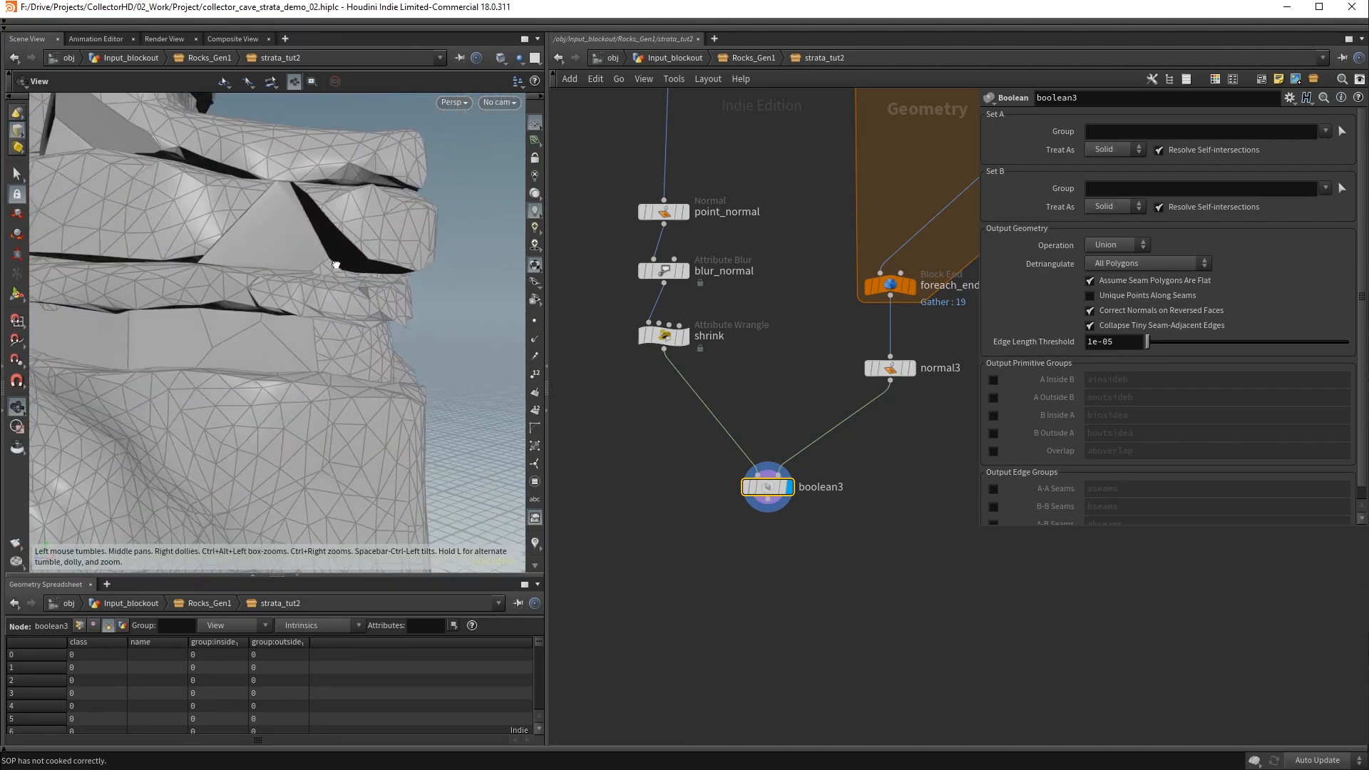
pyautogui.keyDown('alt'); pyautogui.moveTo(336, 265); pyautogui.dragTo(174, 285, button='right'); pyautogui.keyUp('alt')
pyautogui.keyDown('alt'); pyautogui.moveTo(174, 285); pyautogui.dragTo(368, 245); pyautogui.keyUp('alt')
# Add a VDB from Polygons node fed by boolean3, set its voxel size to 0.02 and display it
pyautogui.scroll(-1, 704, 520)
pyautogui.moveTo(704, 519); pyautogui.dragTo(682, 371, button='middle')
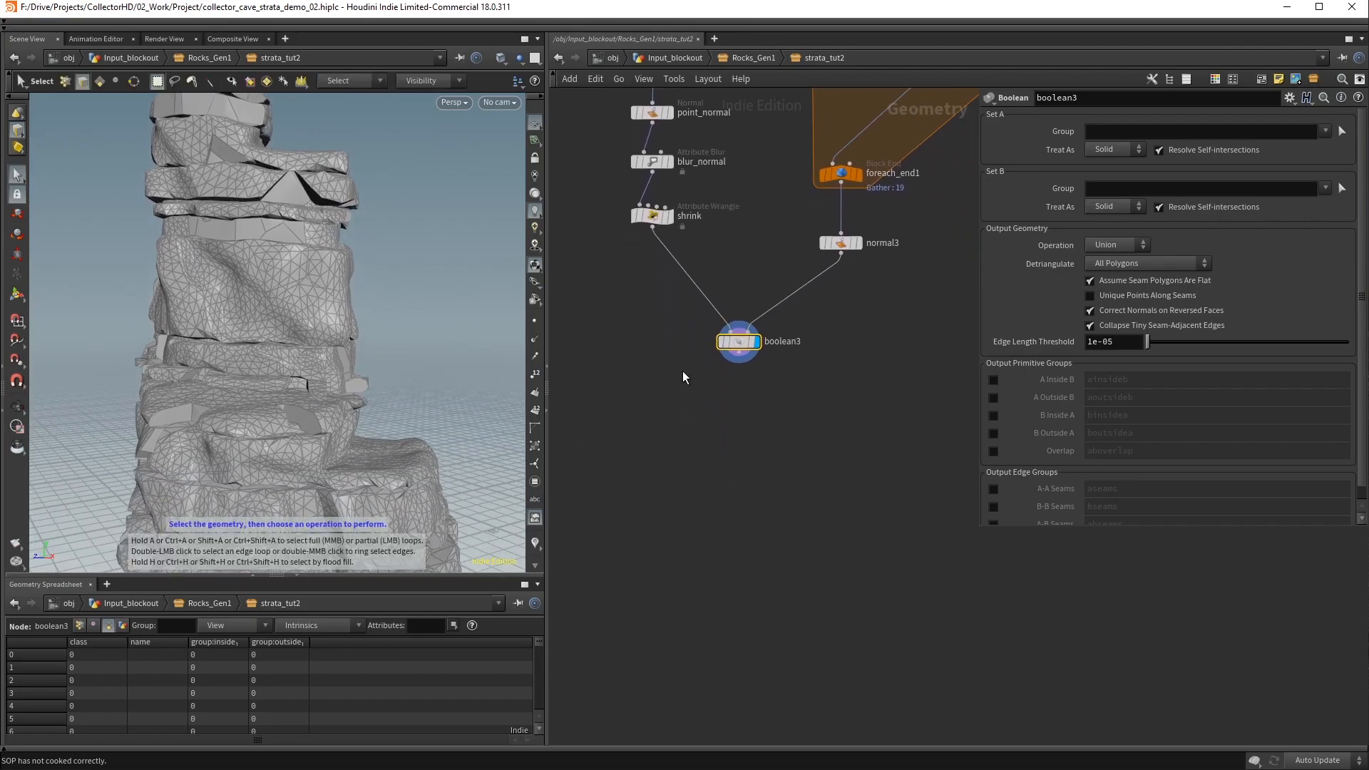
pyautogui.press('Tab')
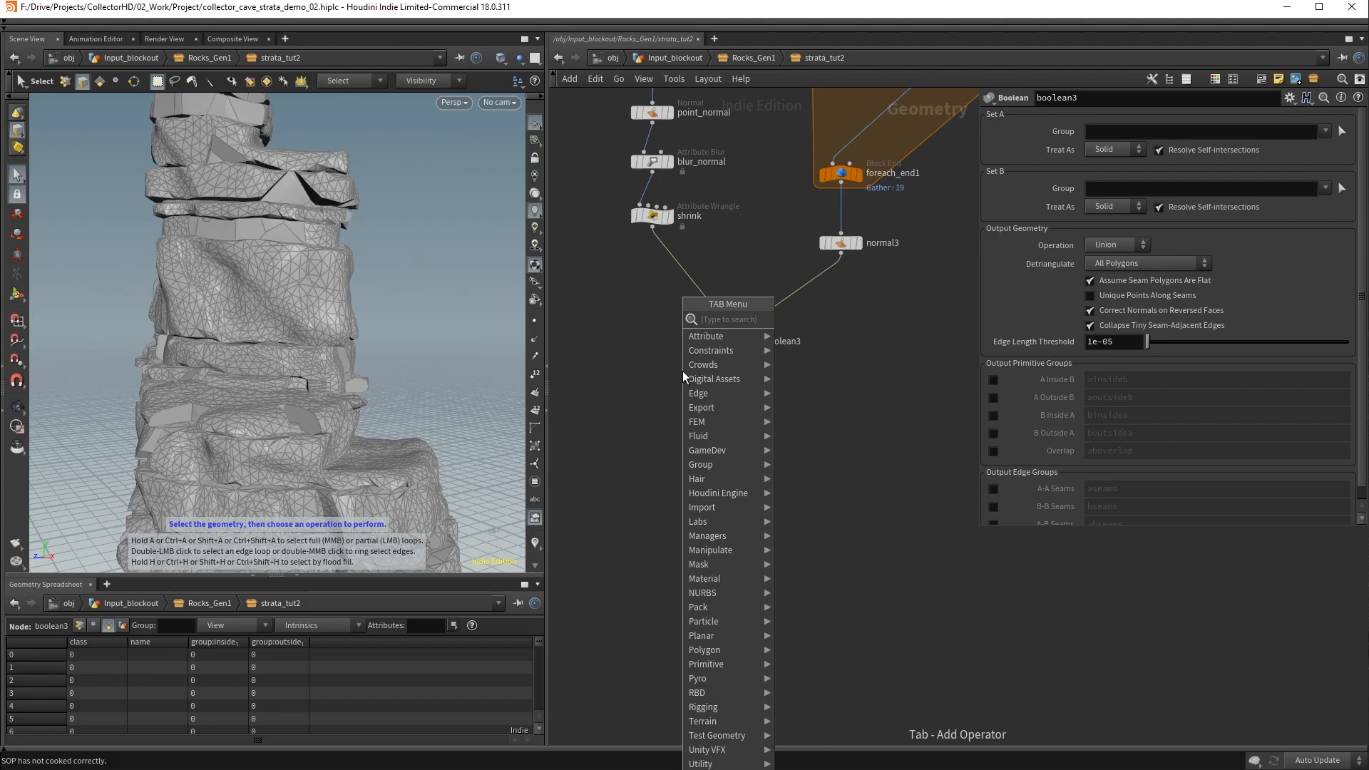
pyautogui.write('vdb')
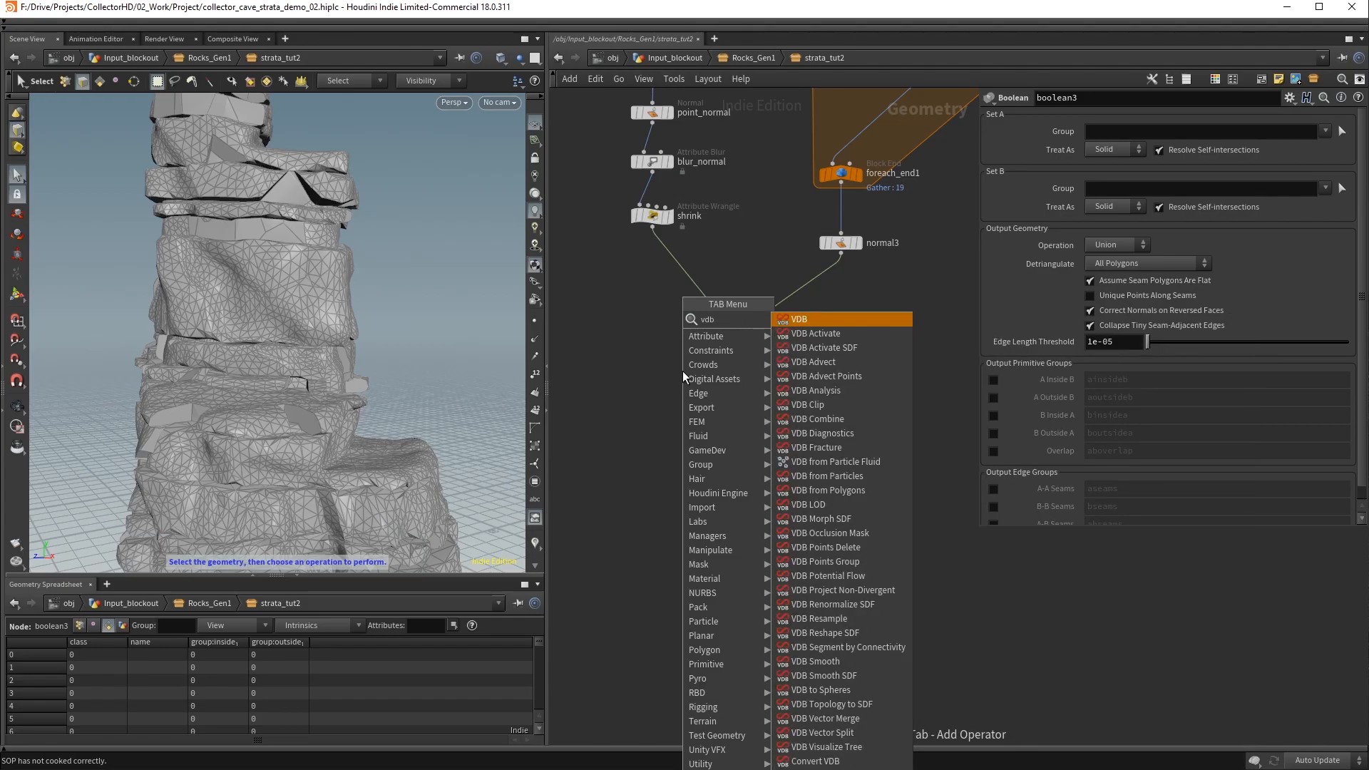
pyautogui.write(' from po')
pyautogui.press('Return')
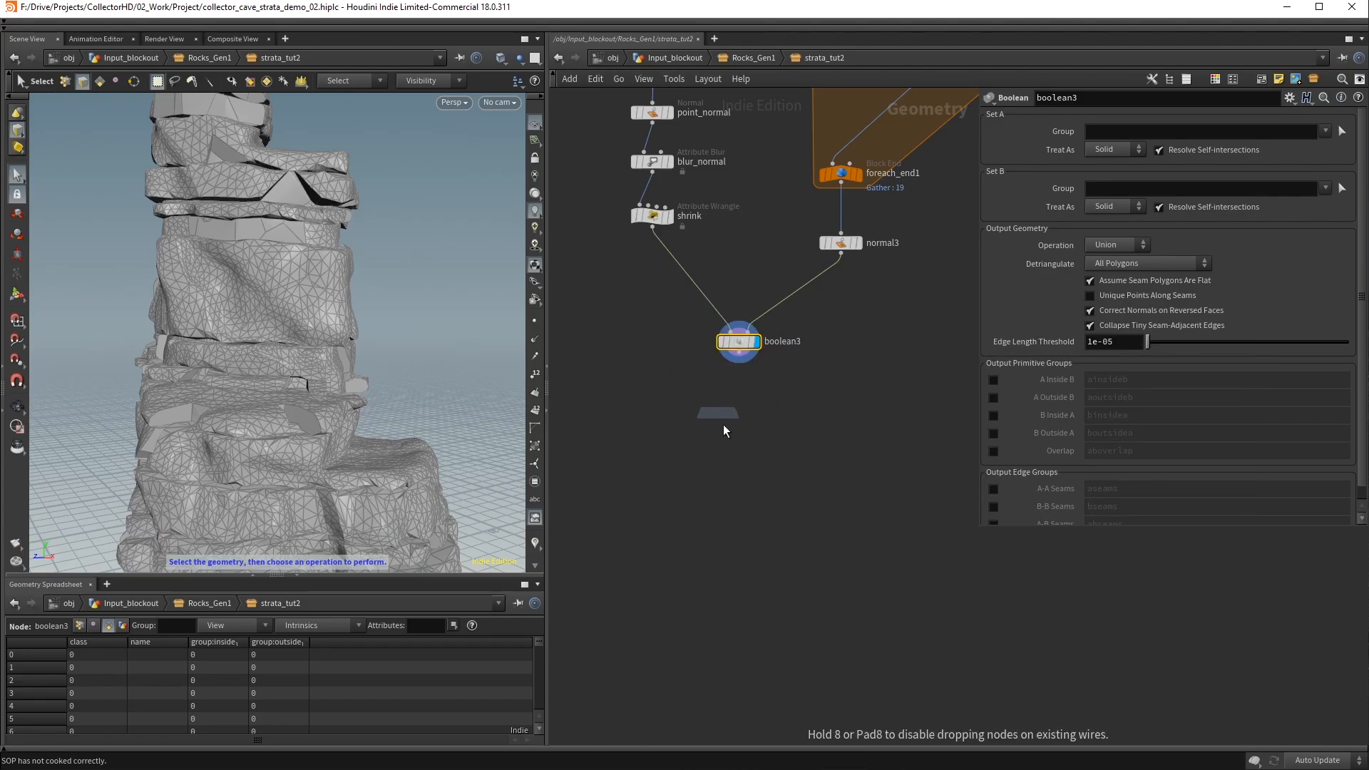
pyautogui.click(758, 395)
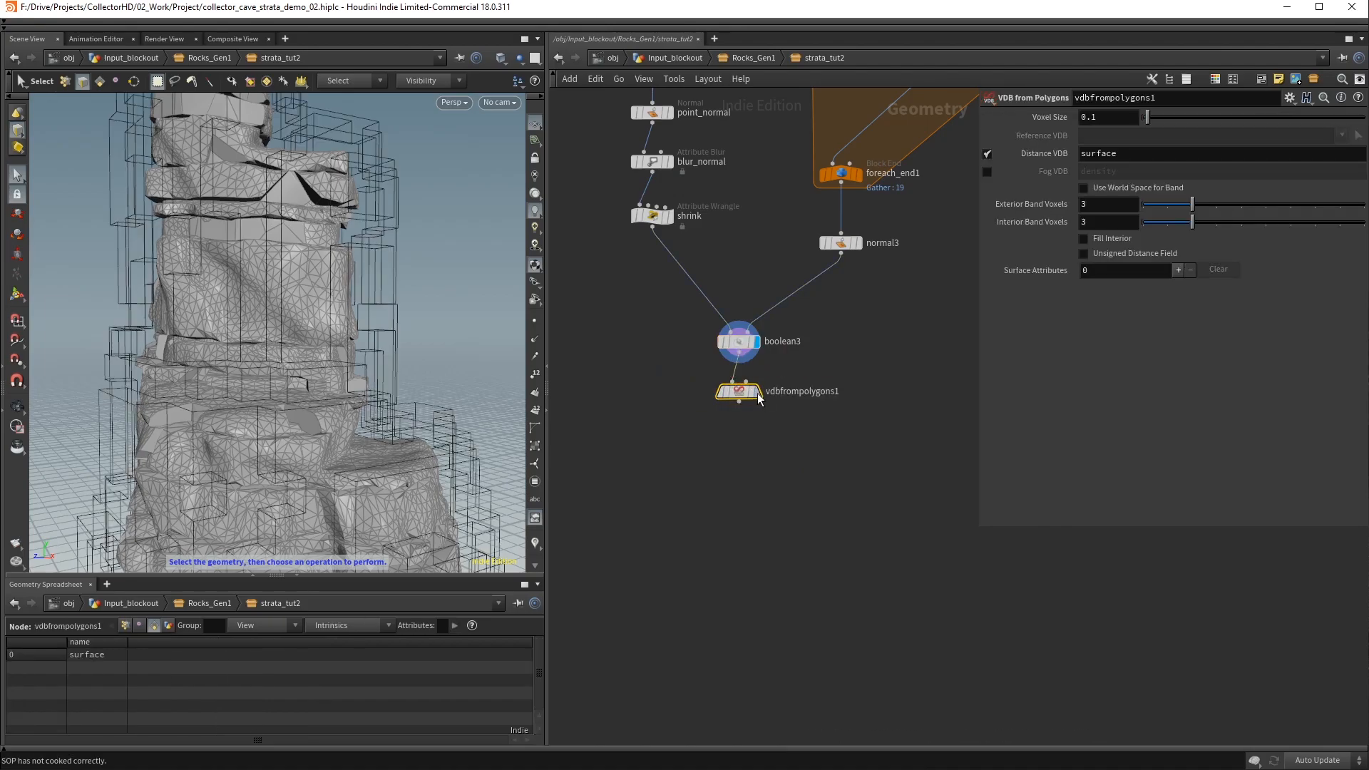
pyautogui.click(1114, 116)
pyautogui.write('2')
pyautogui.press('Return')
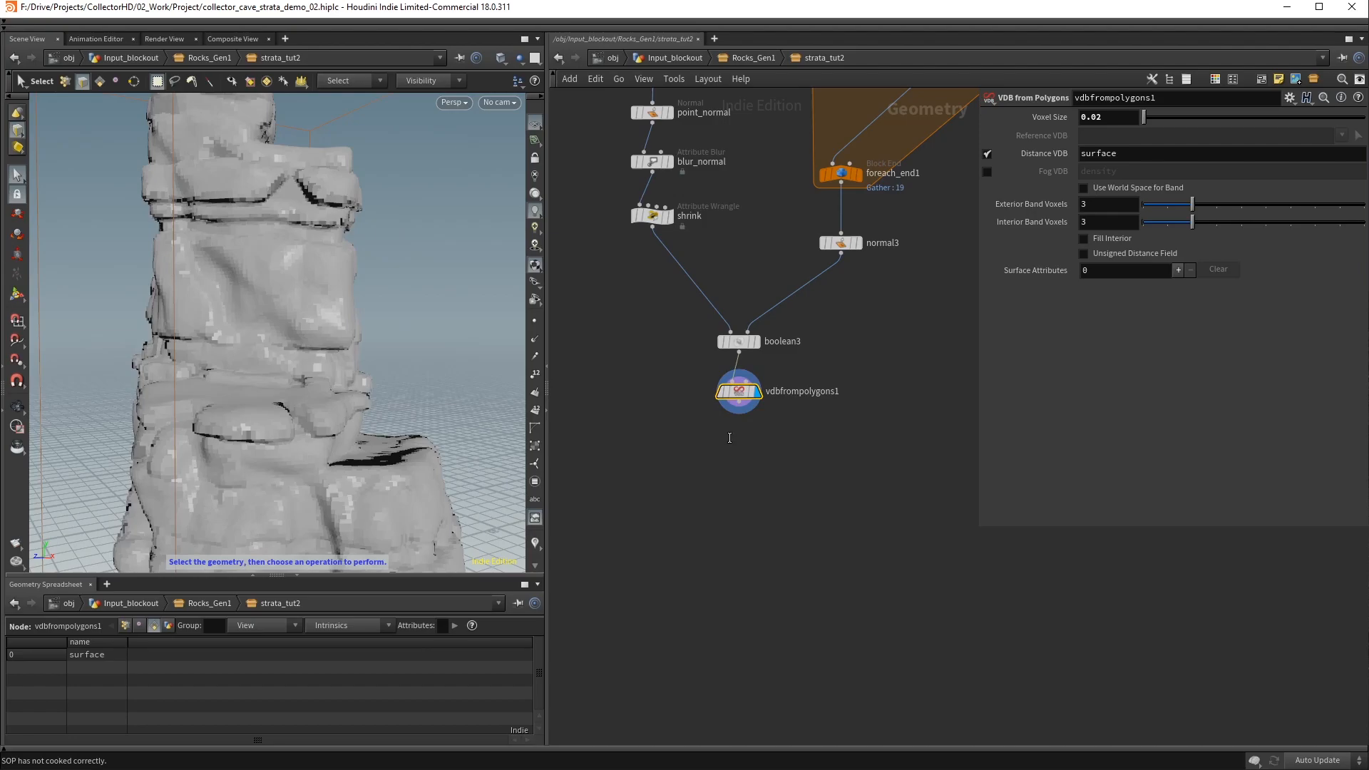
# Add a Convert VDB node fed by vdbfrompolygons1, set it to convert to Polygons and display it
pyautogui.press('Tab')
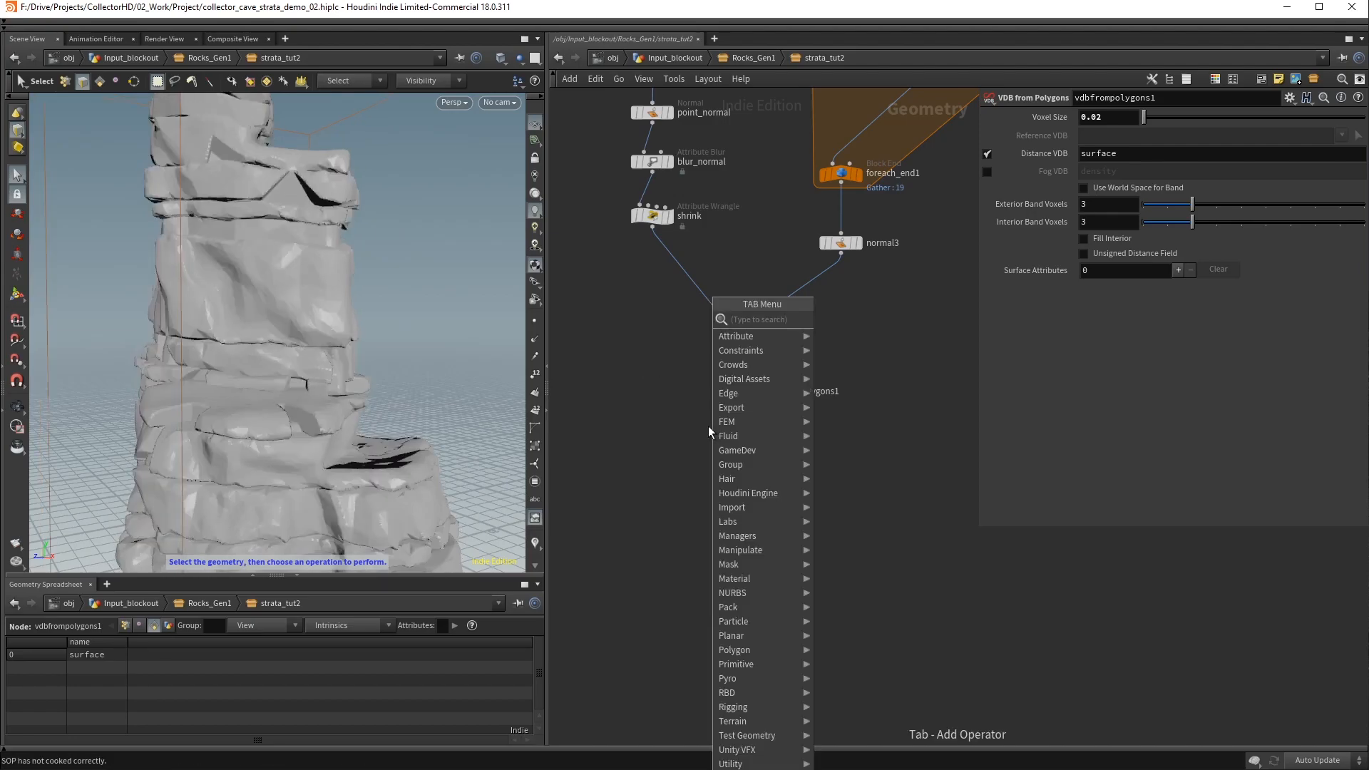
pyautogui.write('vdb conv')
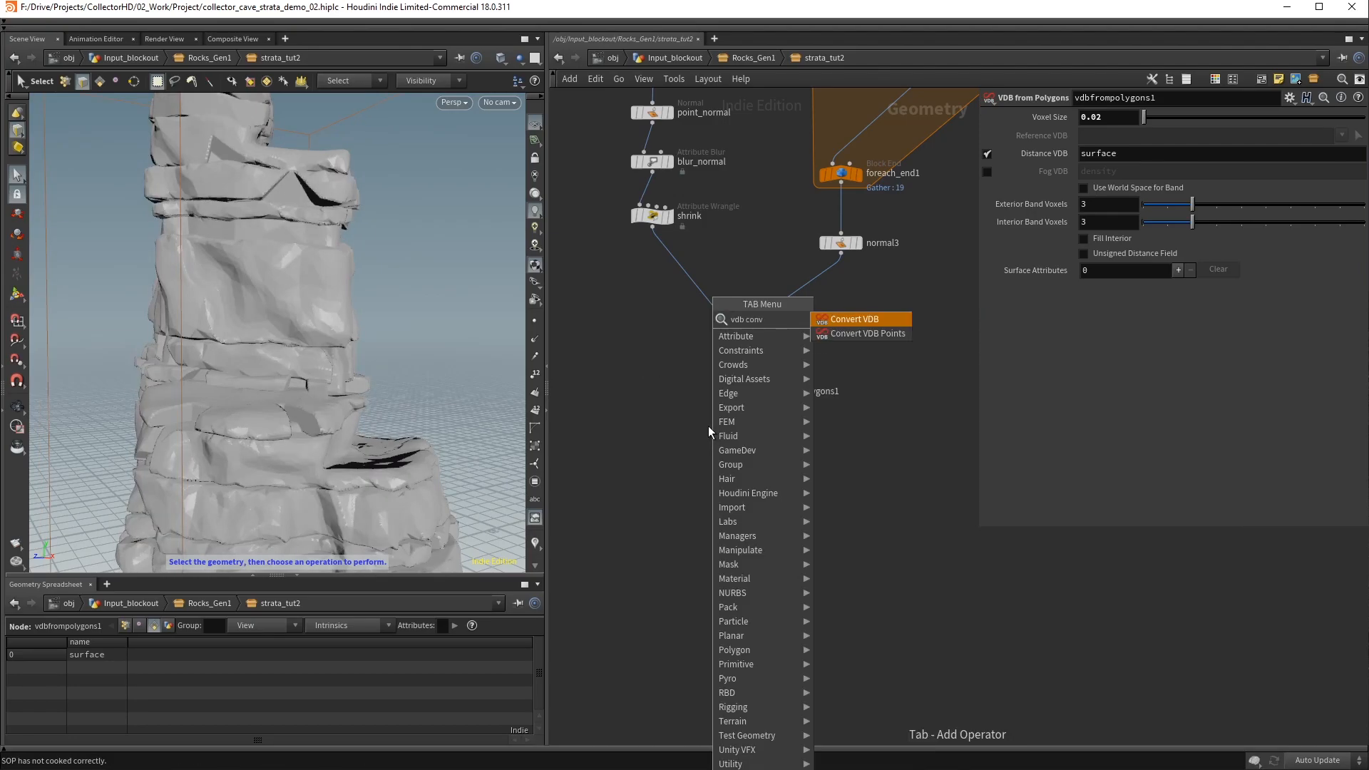
pyautogui.press('Return')
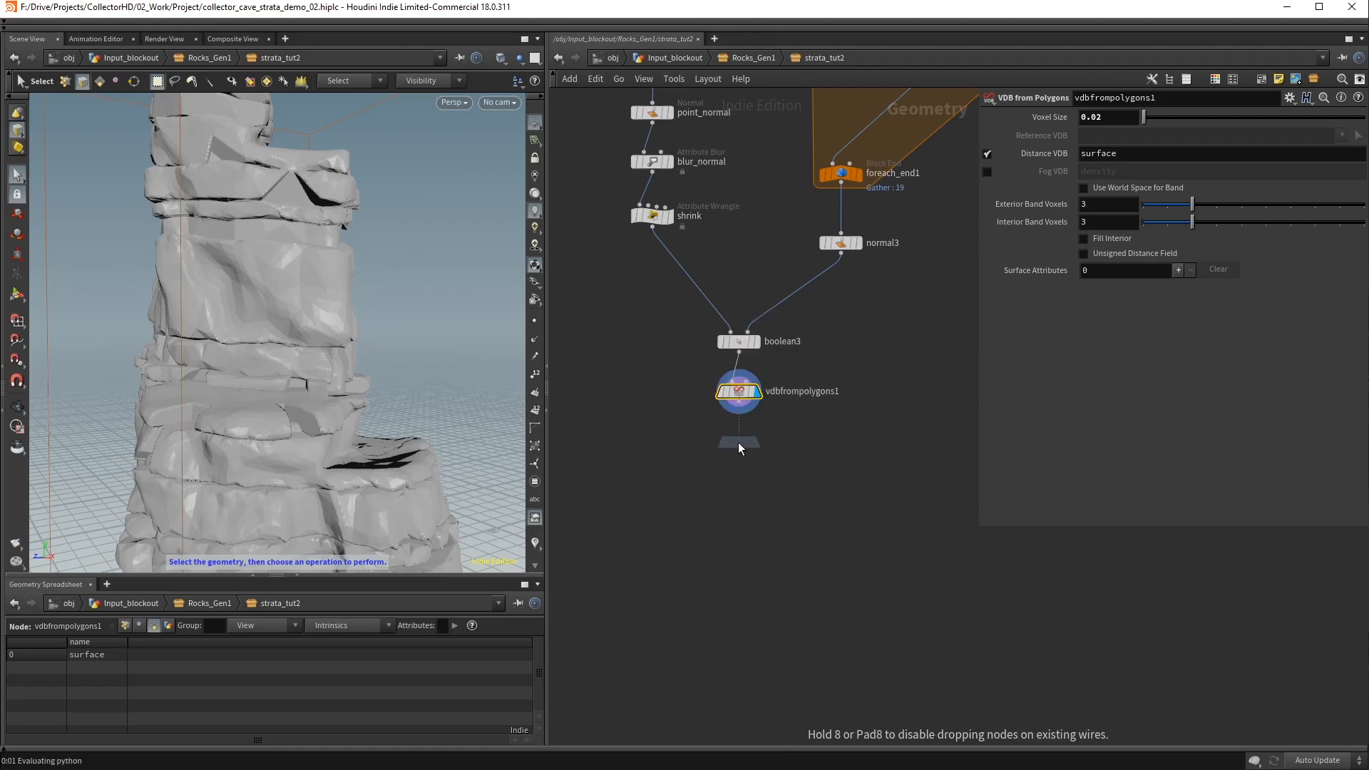
pyautogui.click(739, 442)
pyautogui.moveTo(740, 408); pyautogui.dragTo(739, 433)
pyautogui.click(1119, 134)
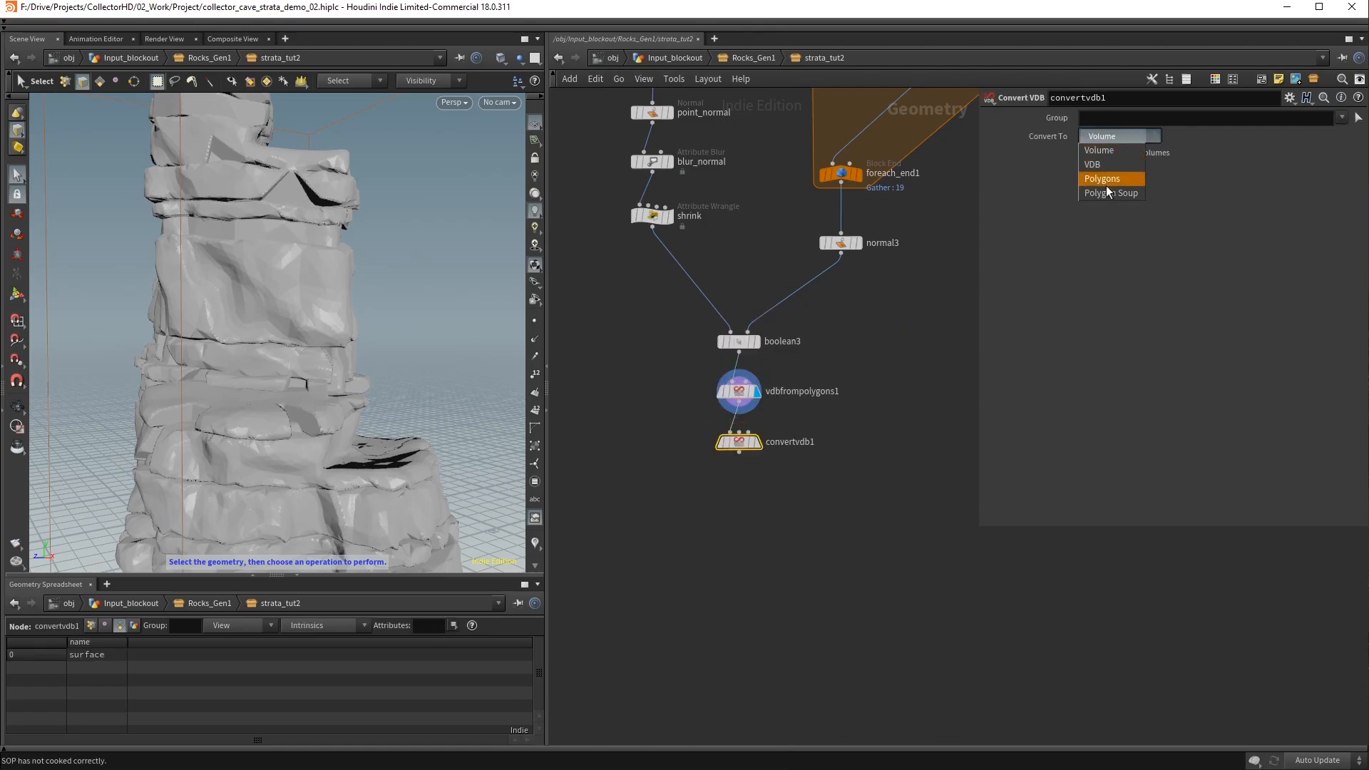
pyautogui.click(1103, 179)
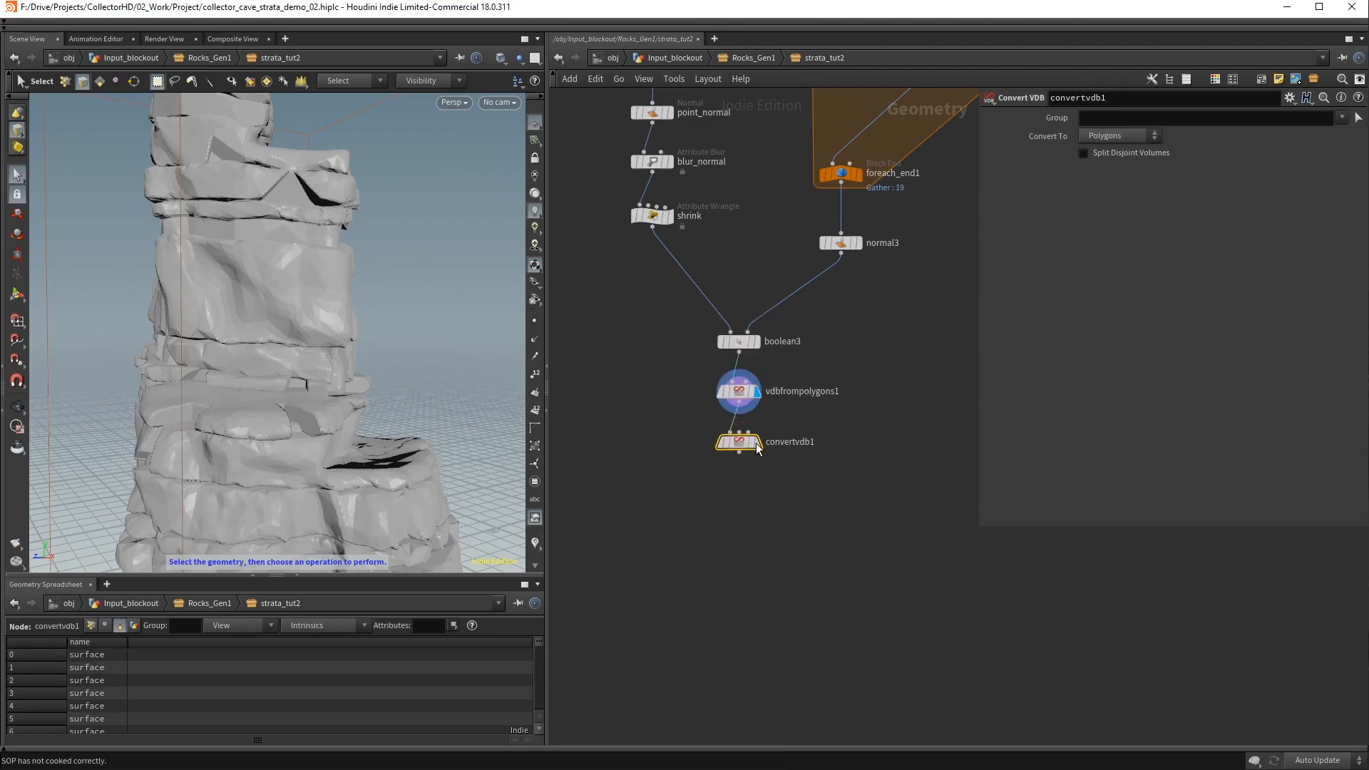
pyautogui.click(757, 443)
# Set the adaptivity of convertvdb1 to 0.387 and inspect the resulting mesh up close
pyautogui.click(1187, 172)
pyautogui.keyDown('alt'); pyautogui.moveTo(284, 292); pyautogui.dragTo(254, 226); pyautogui.keyUp('alt')
pyautogui.keyDown('alt'); pyautogui.moveTo(254, 226); pyautogui.dragTo(562, 177, button='right'); pyautogui.keyUp('alt')
pyautogui.keyDown('alt'); pyautogui.moveTo(515, 191); pyautogui.dragTo(440, 242, button='middle'); pyautogui.keyUp('alt')
pyautogui.moveTo(440, 242); pyautogui.dragTo(415, 249)
pyautogui.keyDown('alt'); pyautogui.moveTo(419, 298); pyautogui.dragTo(356, 306, button='right'); pyautogui.keyUp('alt')
pyautogui.keyDown('alt'); pyautogui.moveTo(357, 307); pyautogui.dragTo(343, 189, button='middle'); pyautogui.keyUp('alt')
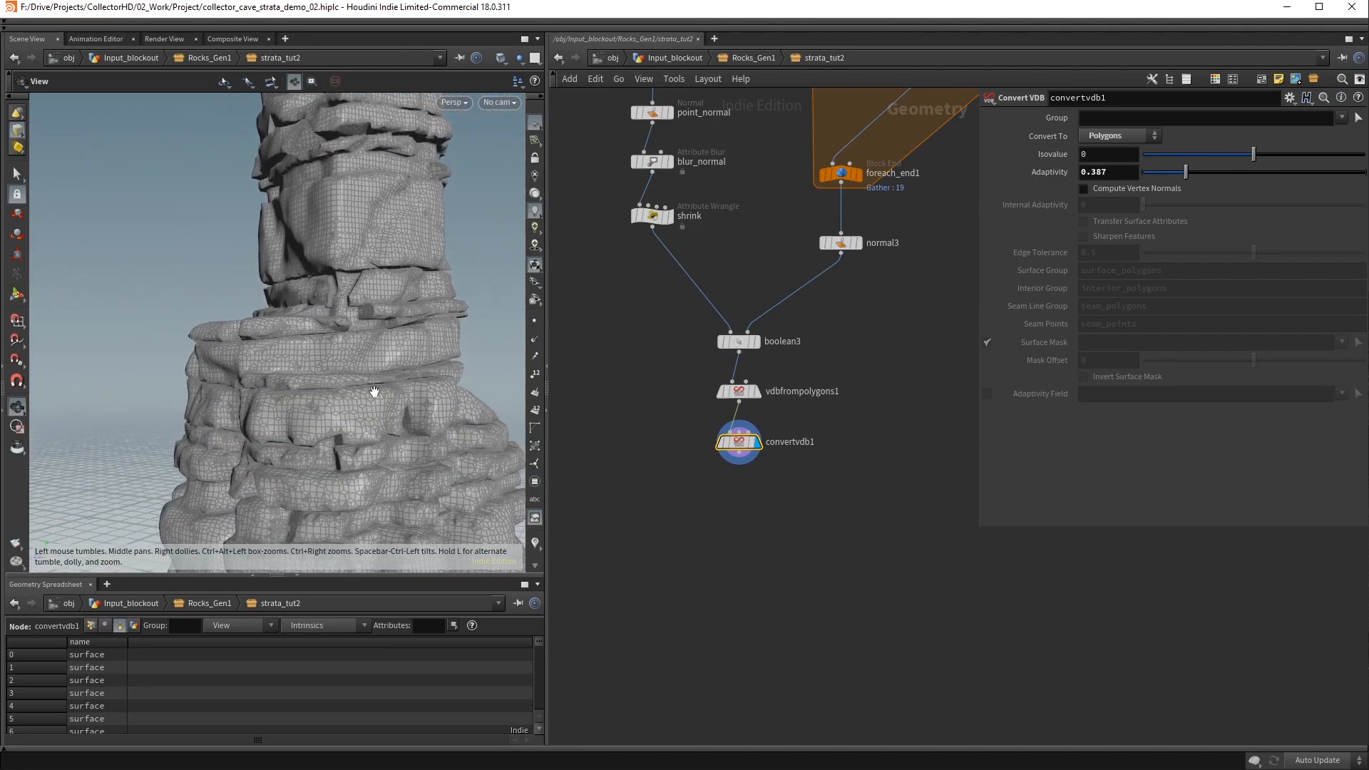
# Add a PolyReduce node fed by convertvdb1, enable Continue Reducing Within Quality Tolerance and display it
pyautogui.press('Tab')
pyautogui.write('poly reduc')
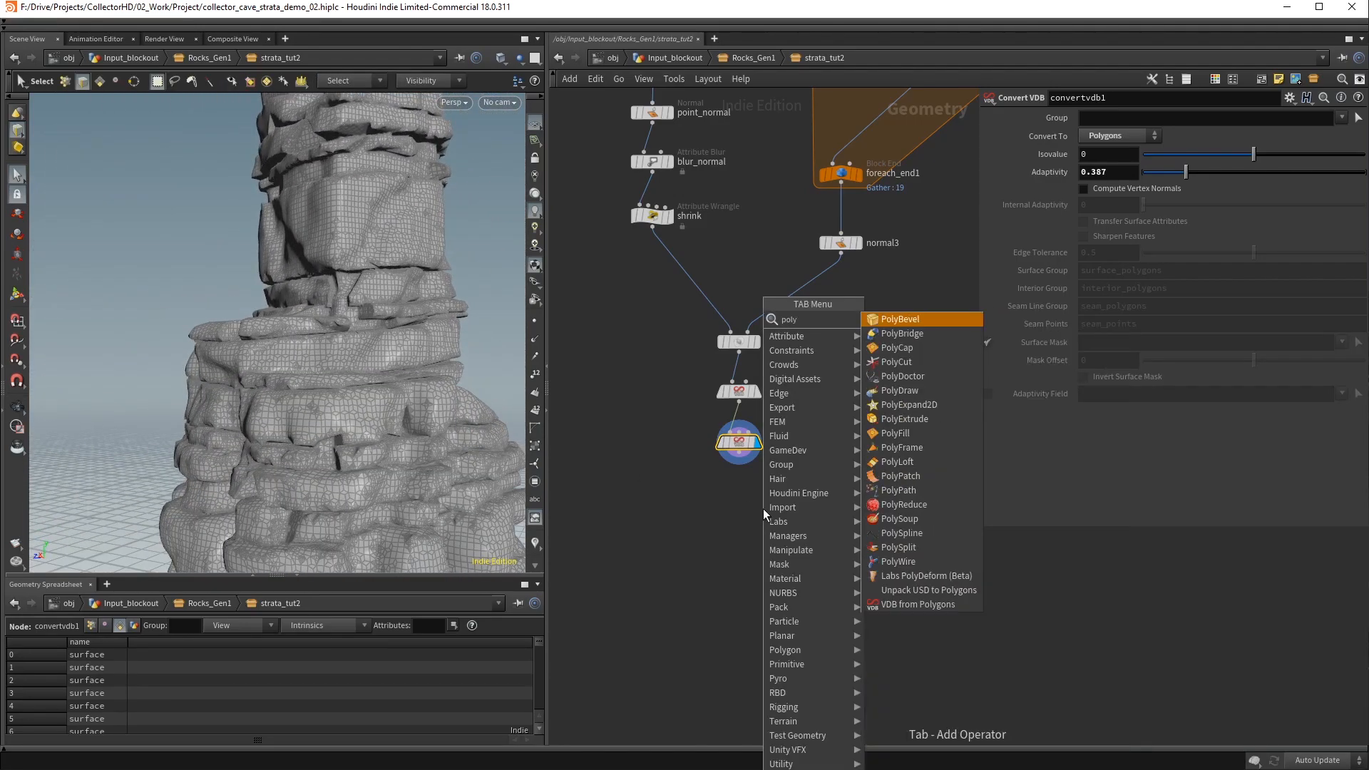
pyautogui.press('Return')
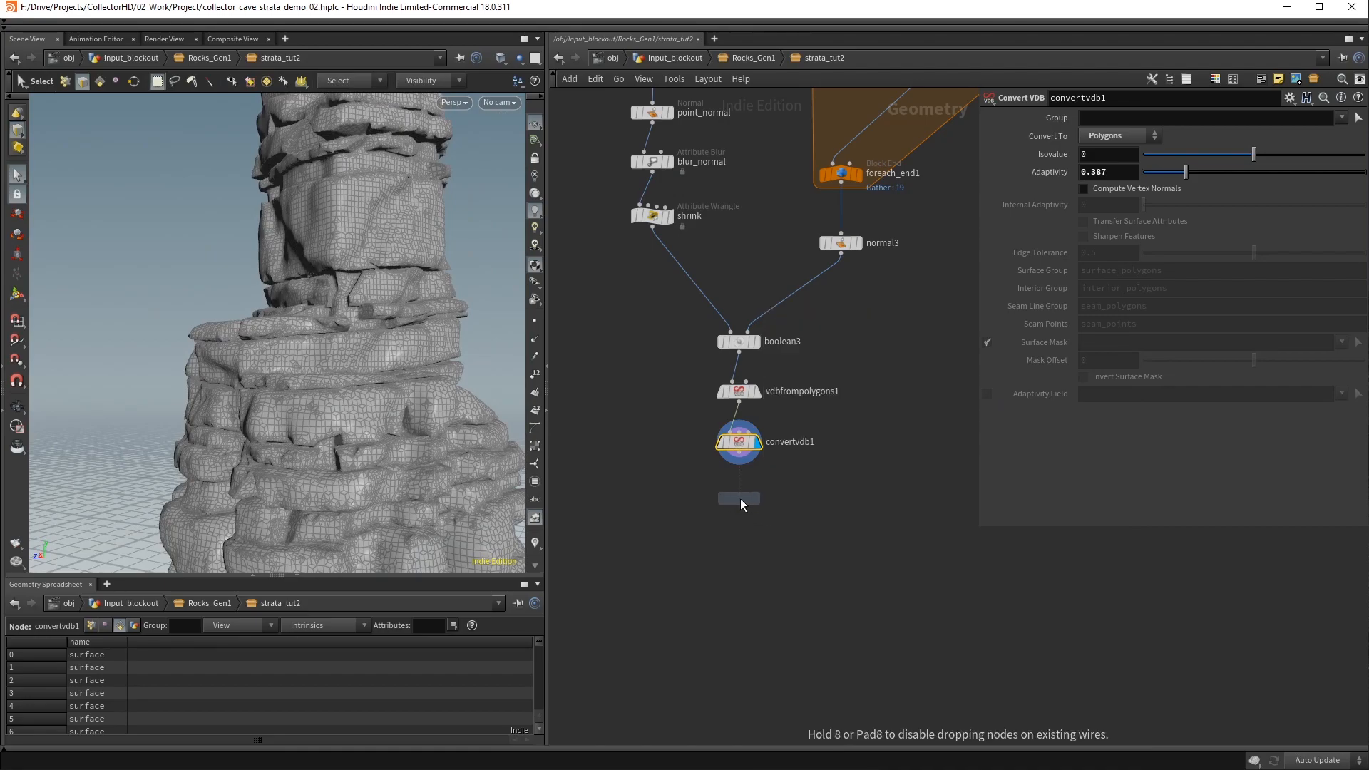
pyautogui.click(740, 498)
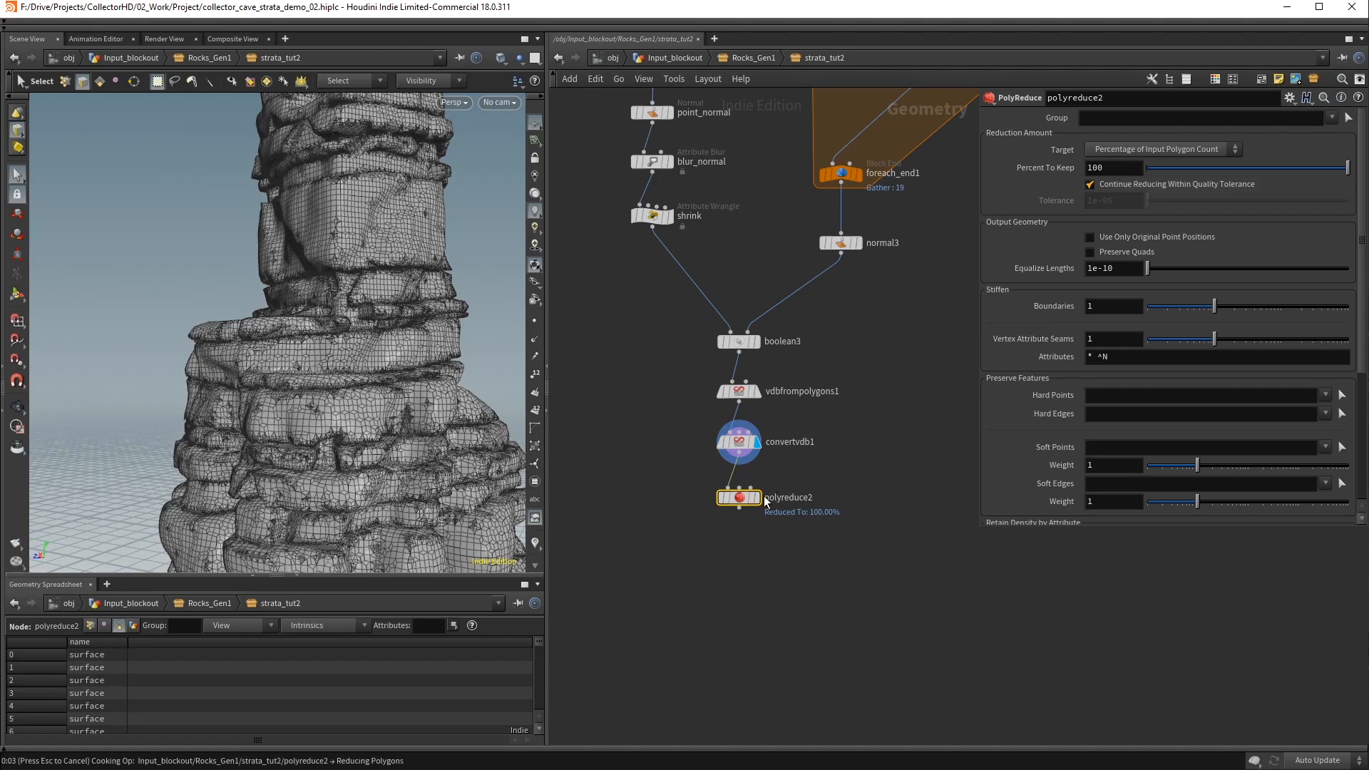
# Add a Normal node beneath polyreduce2, connect polyreduce2 to it and display it
pyautogui.press('Tab')
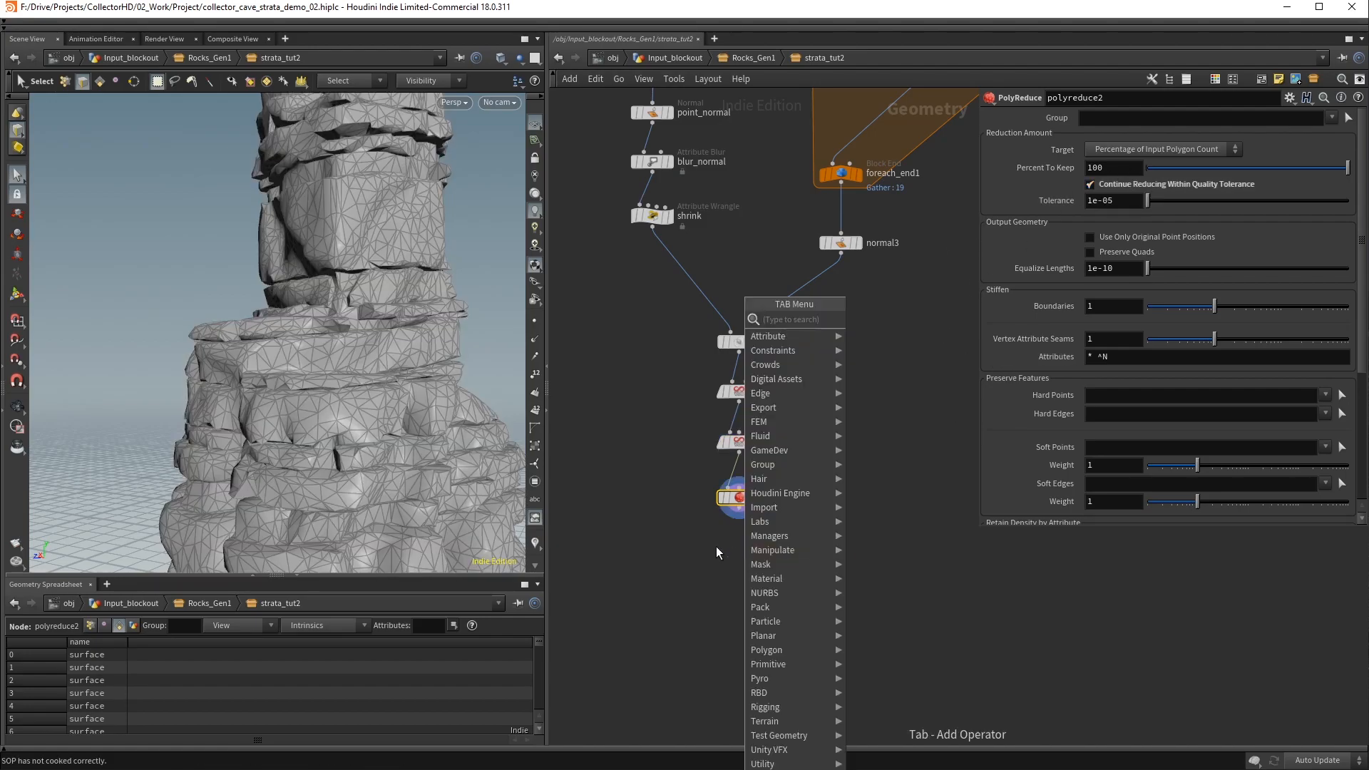
pyautogui.write('normal')
pyautogui.press('Return')
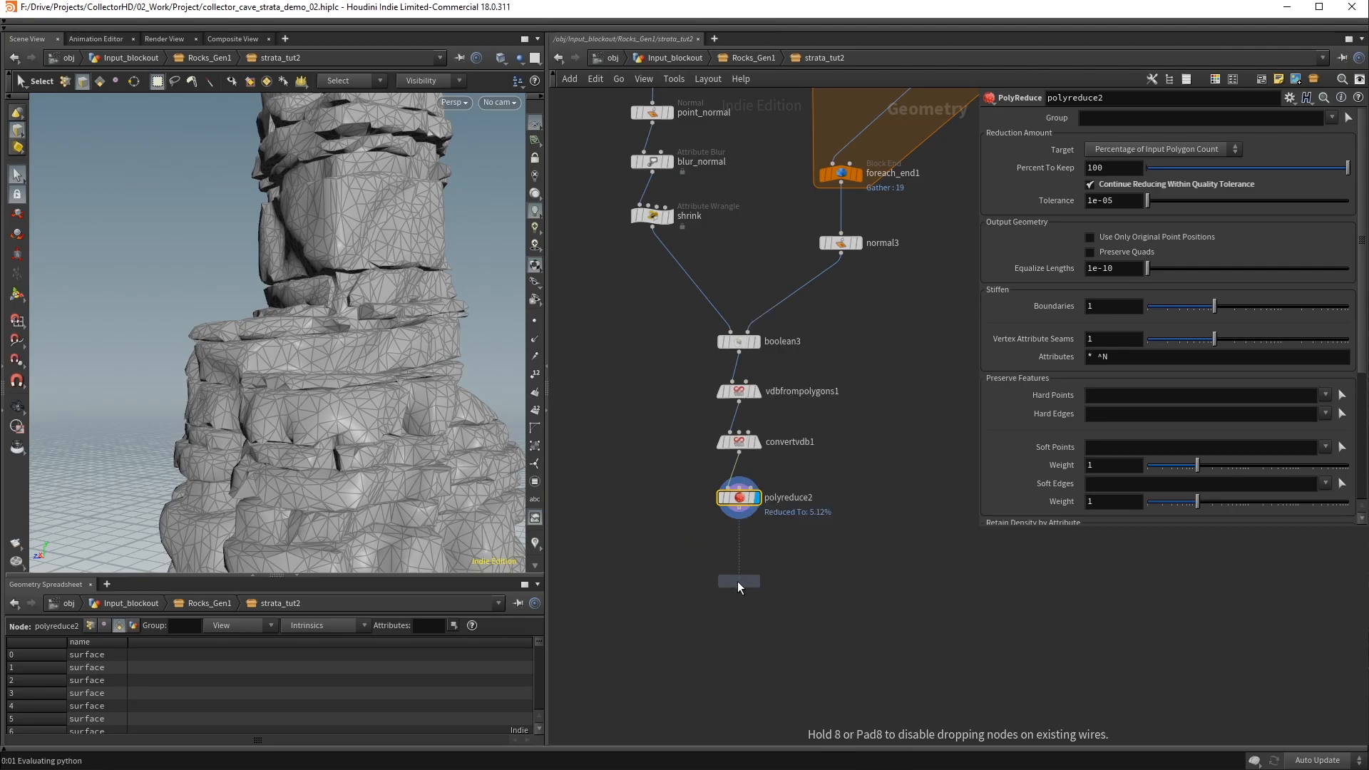
pyautogui.click(737, 581)
pyautogui.moveTo(744, 522); pyautogui.dragTo(739, 575)
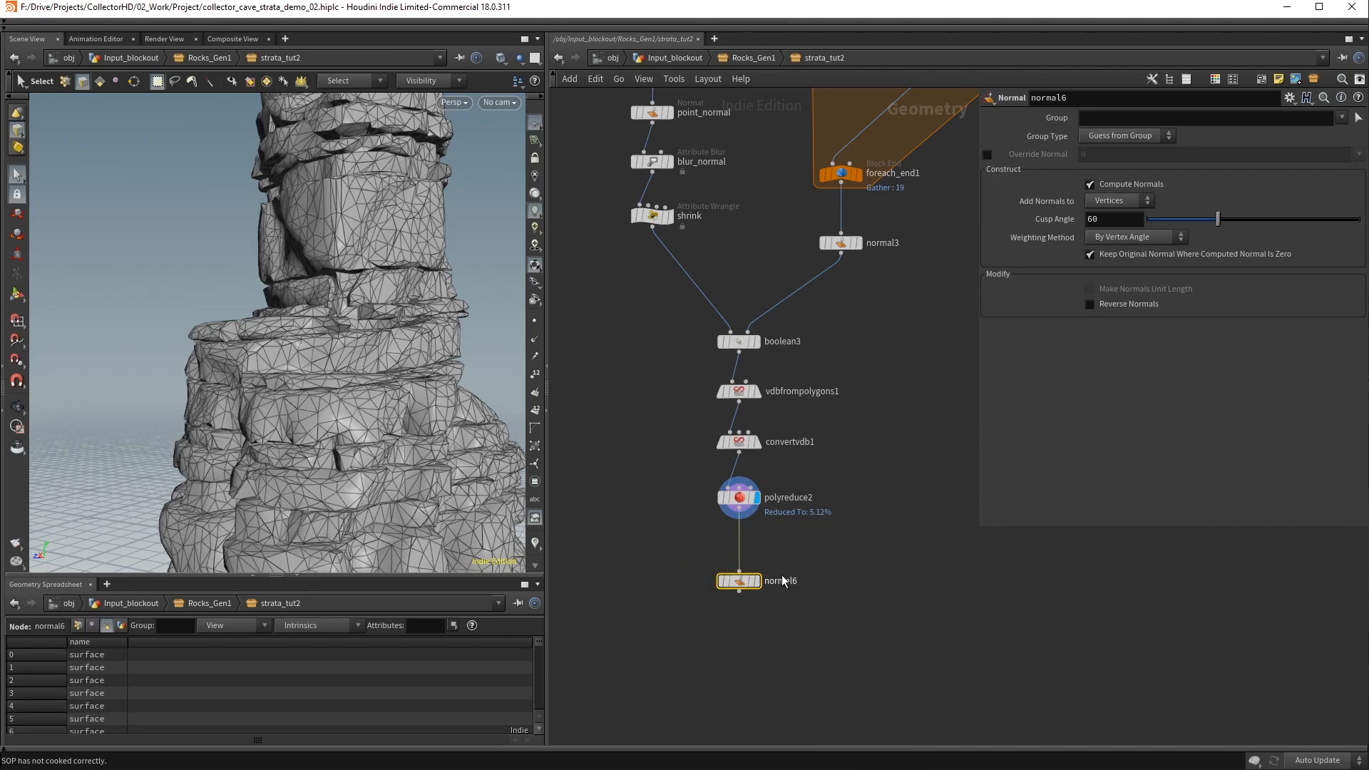
pyautogui.click(757, 580)
# Set normal6 to weight normals By Face Area with a cusp angle of 34.3
pyautogui.click(1133, 237)
pyautogui.click(1122, 278)
pyautogui.moveTo(1218, 219); pyautogui.dragTo(1188, 230)
# Add a Null node beneath normal6, connect normal6 to it and name it STRATA_OUT
pyautogui.press('Tab')
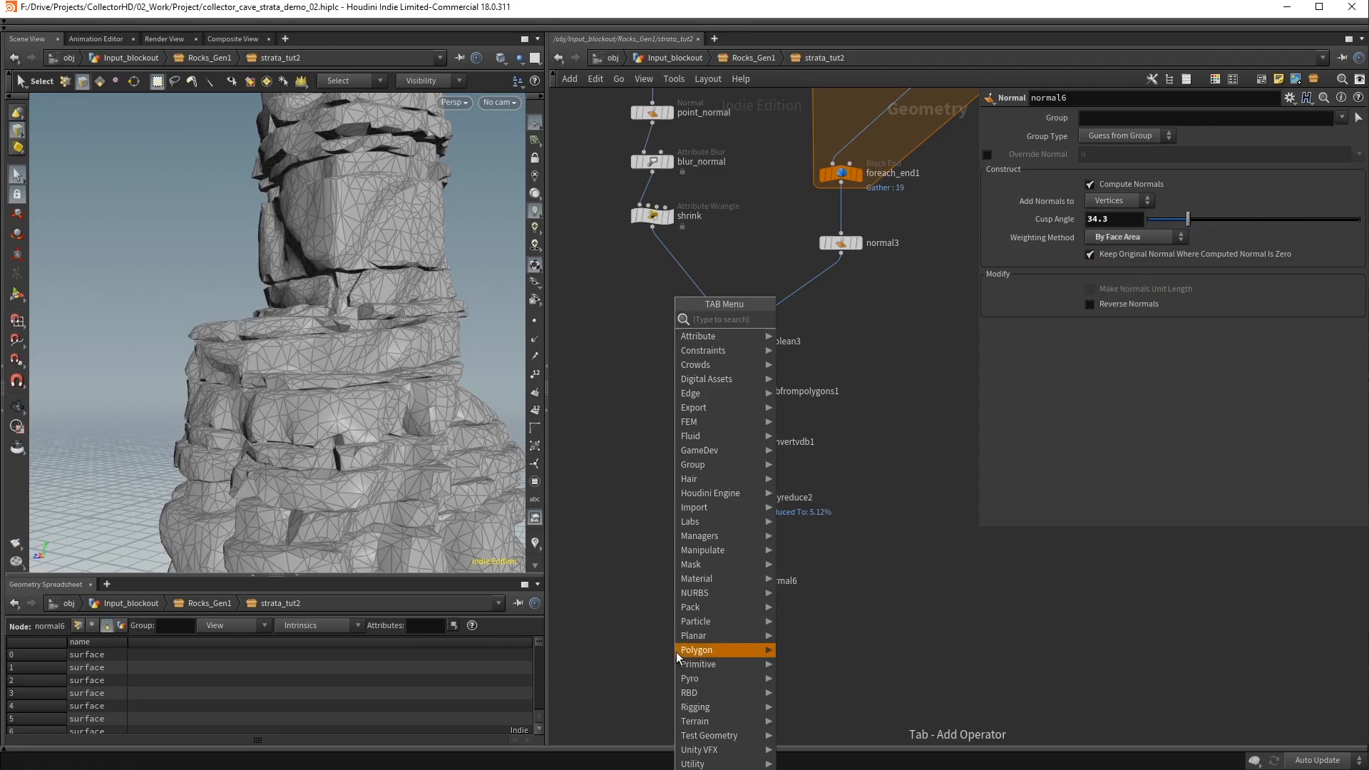
pyautogui.write('nul')
pyautogui.press('Return')
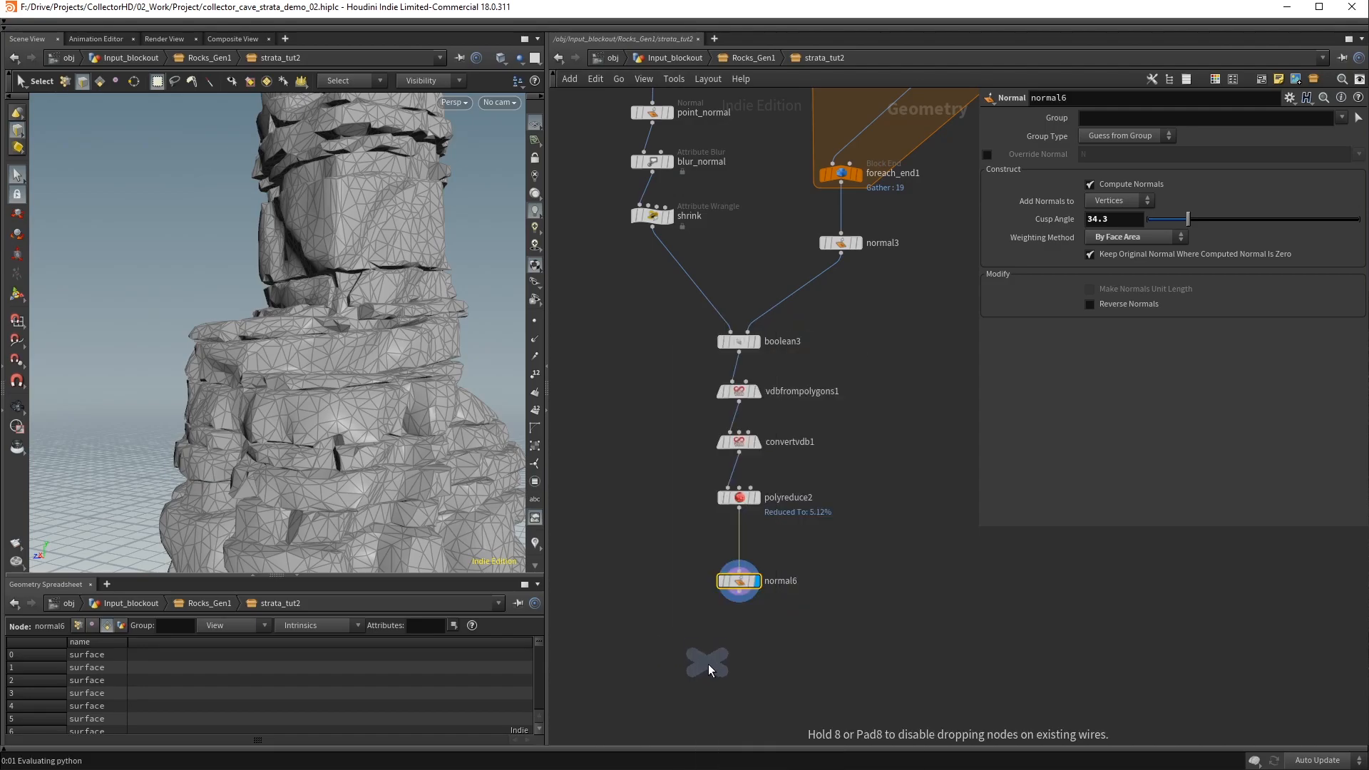
pyautogui.click(739, 685)
pyautogui.moveTo(743, 598); pyautogui.dragTo(742, 675)
pyautogui.click(764, 689)
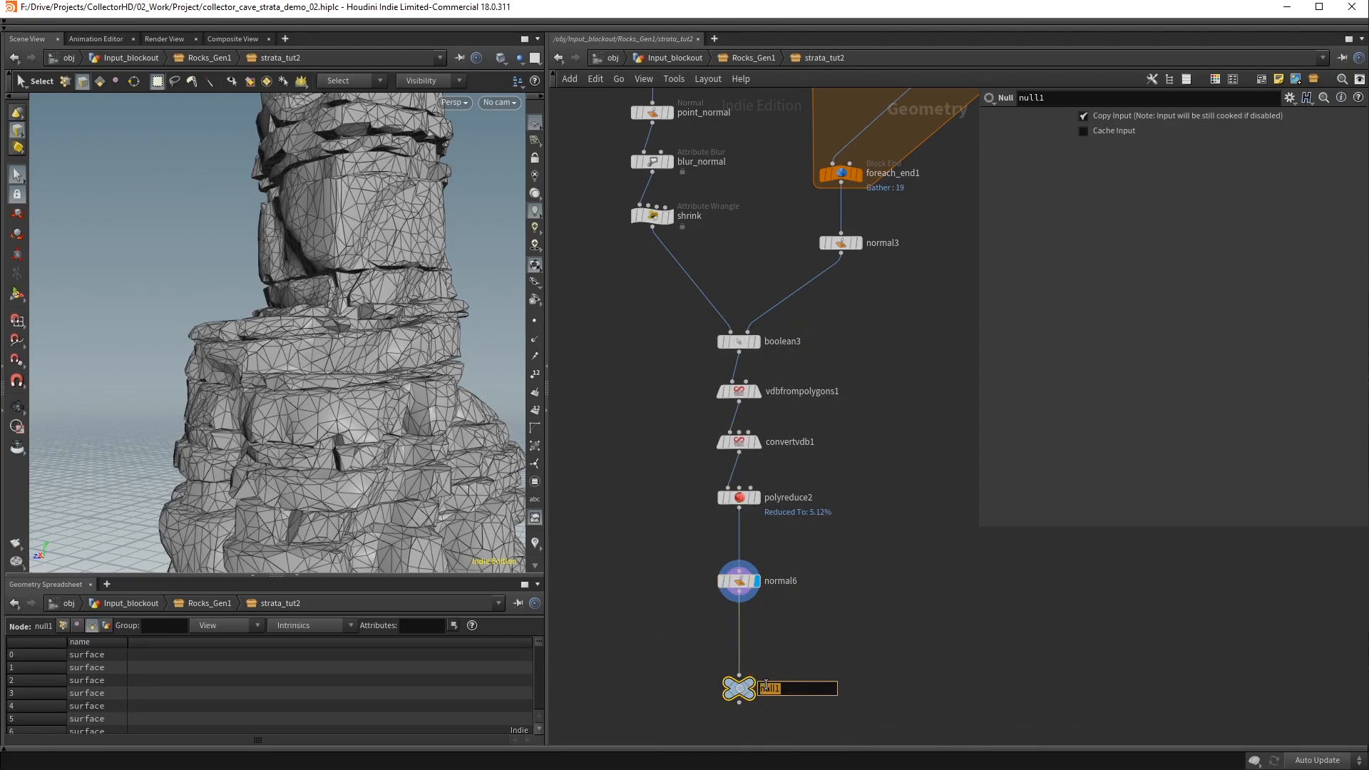
pyautogui.write('STRATA_OUT')
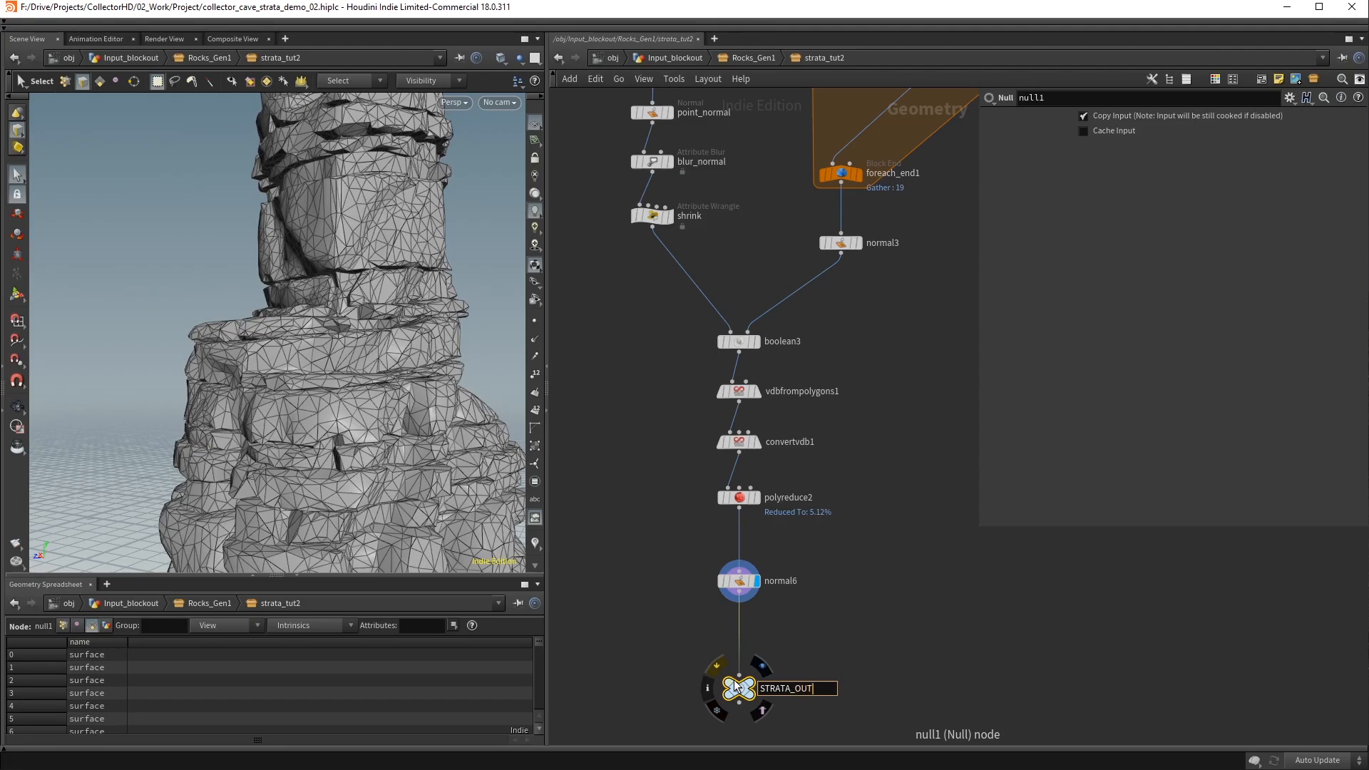
pyautogui.press('Return')
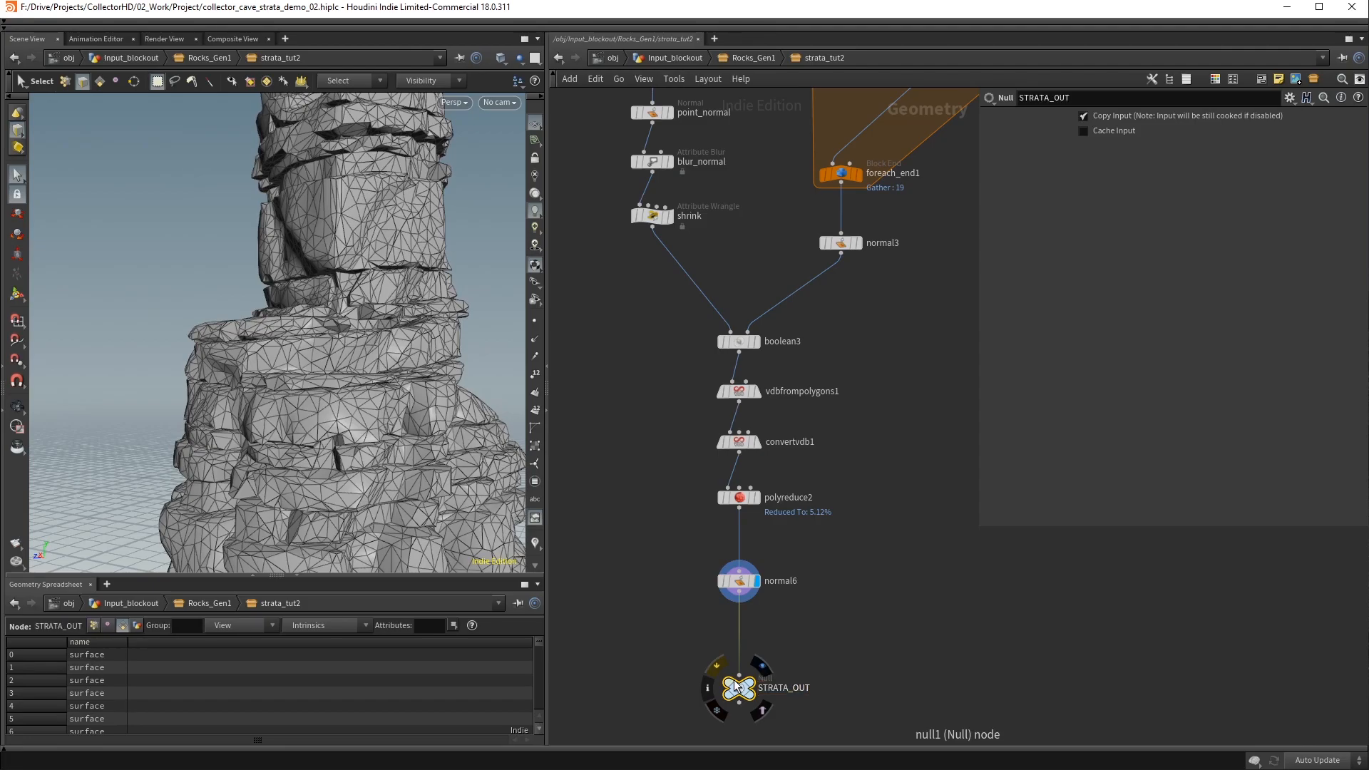
# Display STRATA_OUT shaded without wireframe and inspect the whole rock
pyautogui.hotkey('shift', 'w')
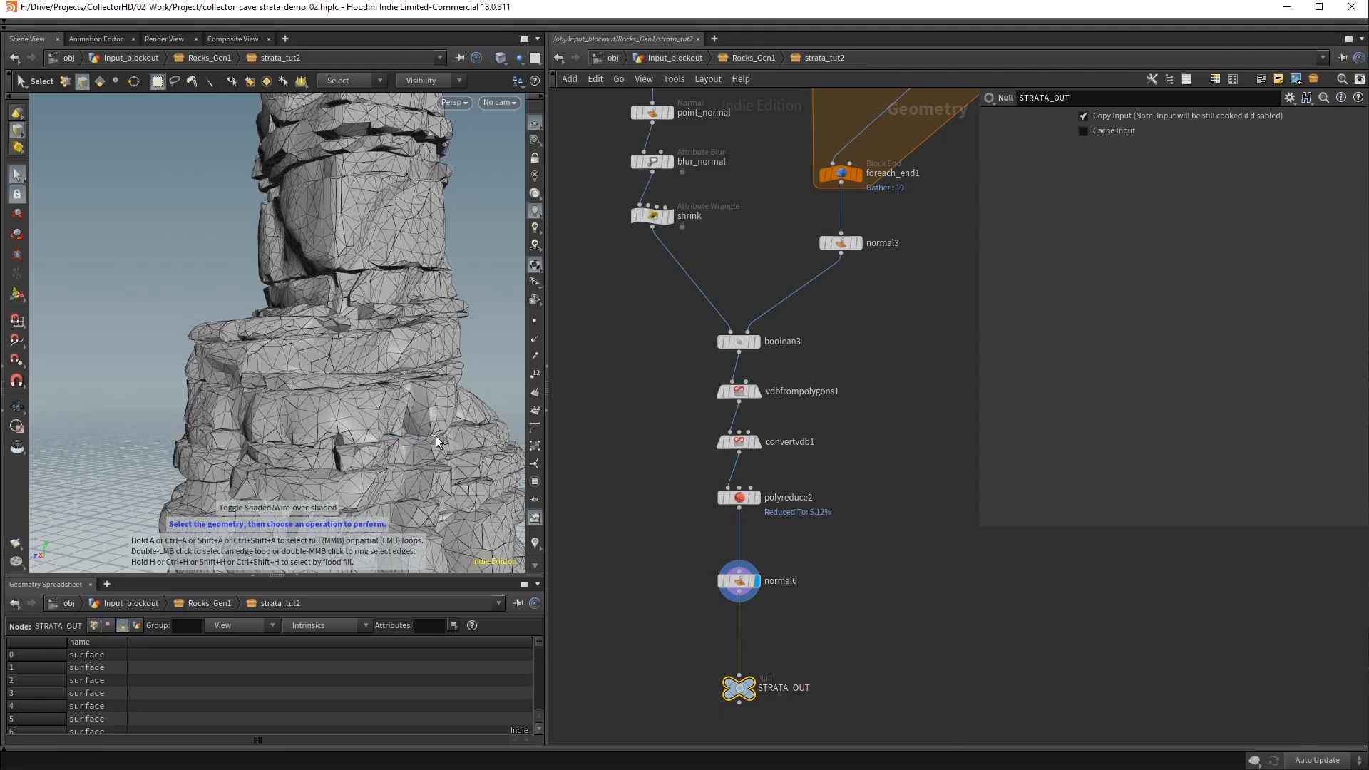
pyautogui.click(871, 619)
pyautogui.click(751, 689)
pyautogui.keyDown('alt'); pyautogui.moveTo(435, 442); pyautogui.dragTo(342, 343, button='right'); pyautogui.keyUp('alt')
pyautogui.moveTo(342, 342); pyautogui.dragTo(272, 399)
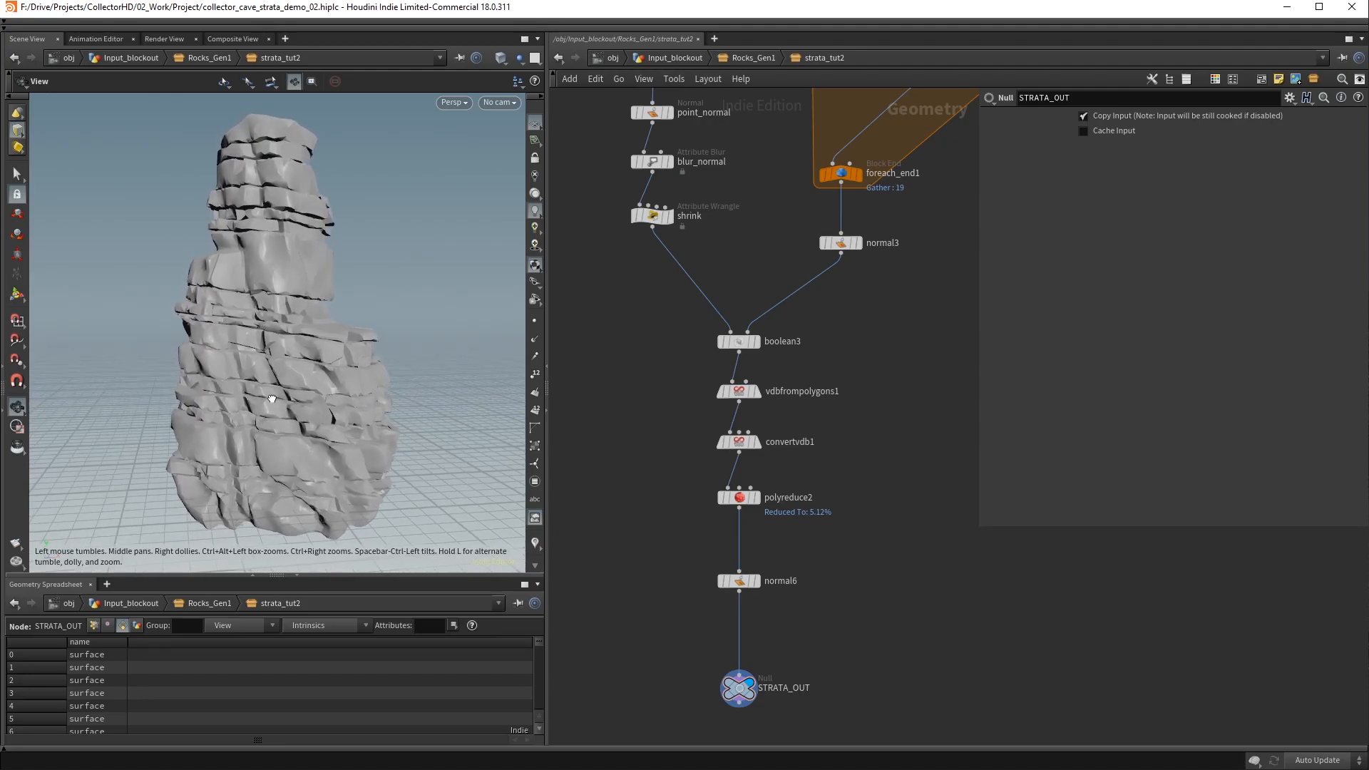
pyautogui.press('s')
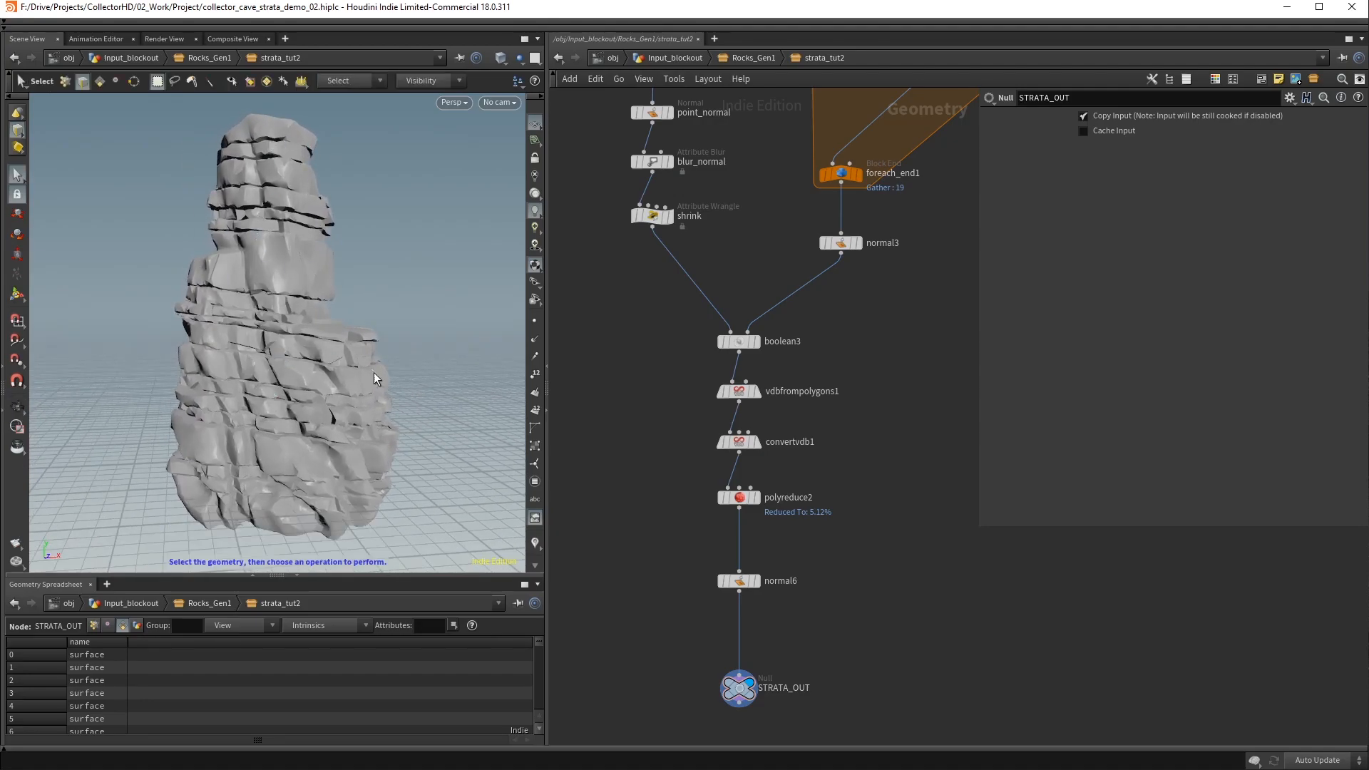
pyautogui.keyDown('alt'); pyautogui.moveTo(293, 497); pyautogui.dragTo(295, 481); pyautogui.keyUp('alt')
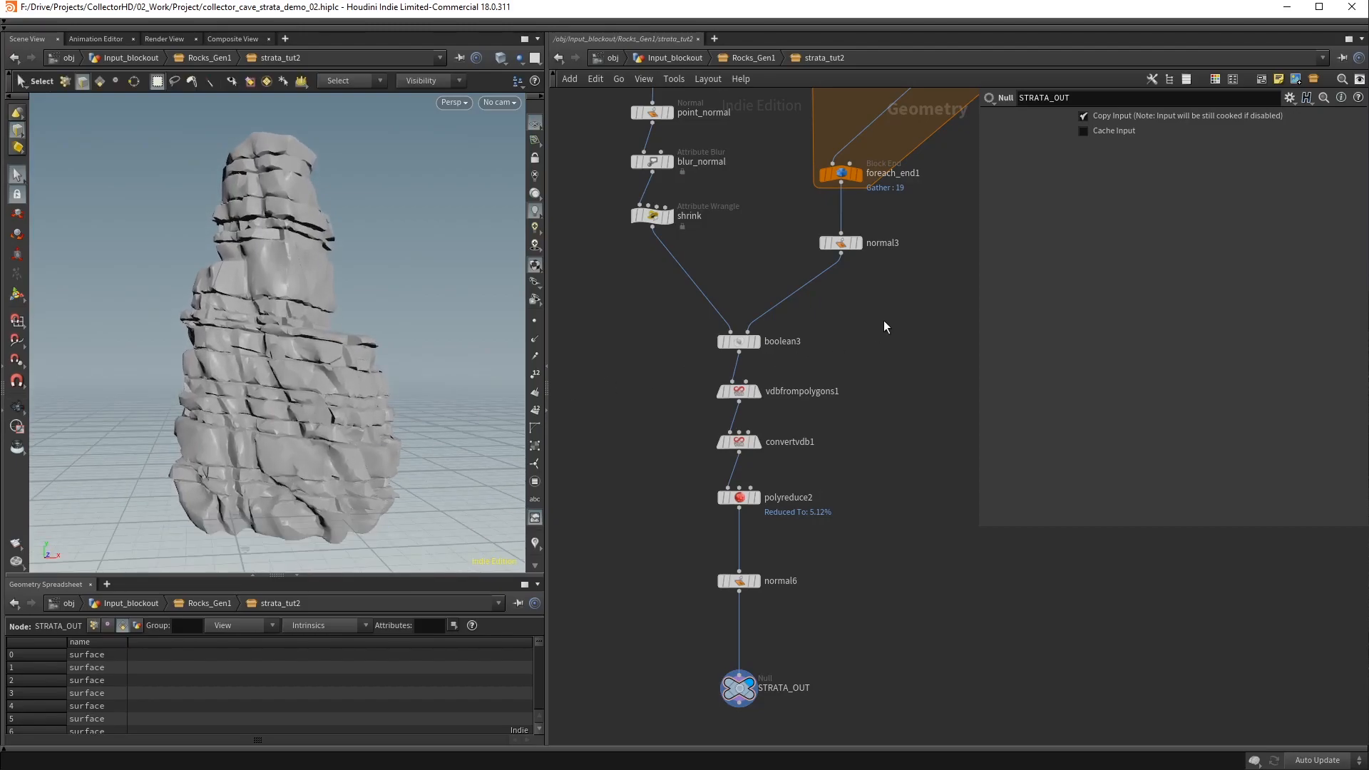
# Display the GEO_IN null of the strata network and turn on its template flag
pyautogui.scroll(-5, 875, 333)
pyautogui.scroll(-4, 789, 392)
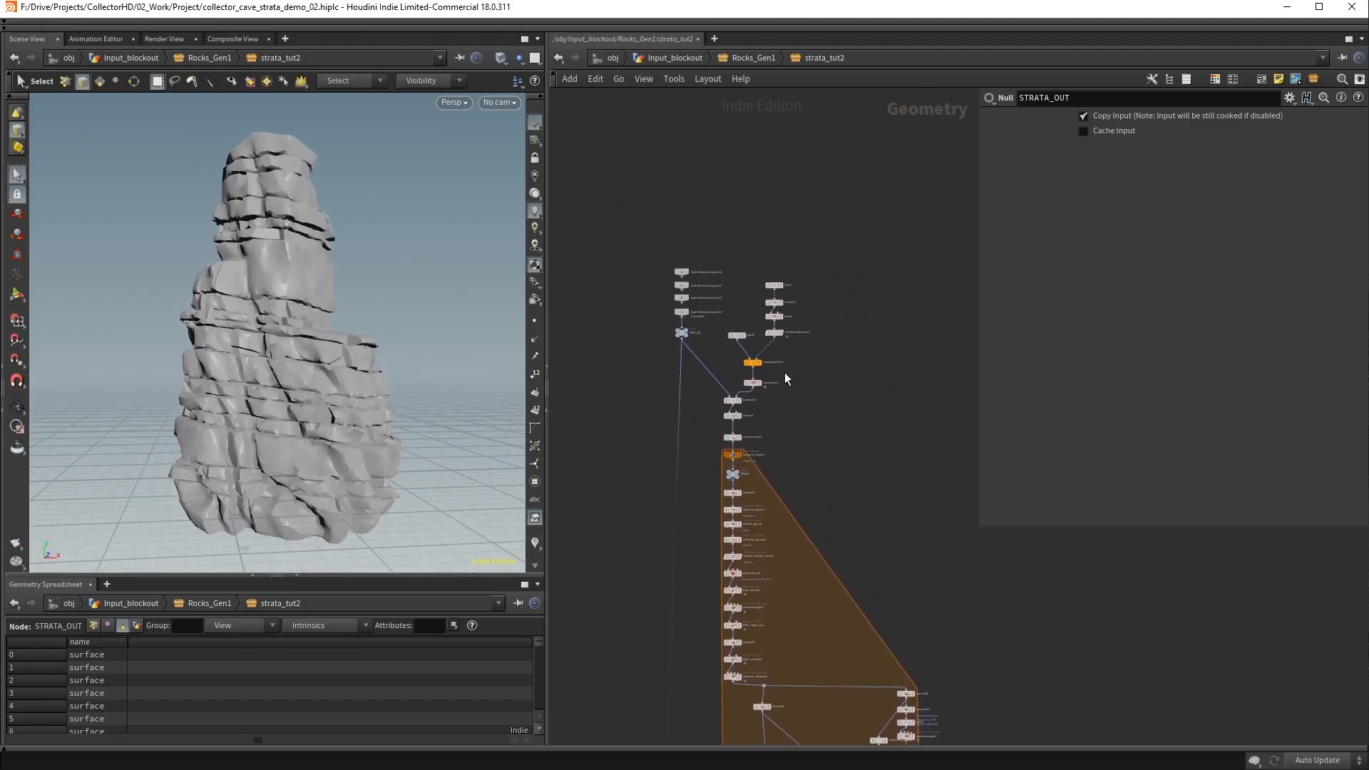
pyautogui.scroll(6, 780, 294)
pyautogui.moveTo(736, 207); pyautogui.dragTo(841, 385)
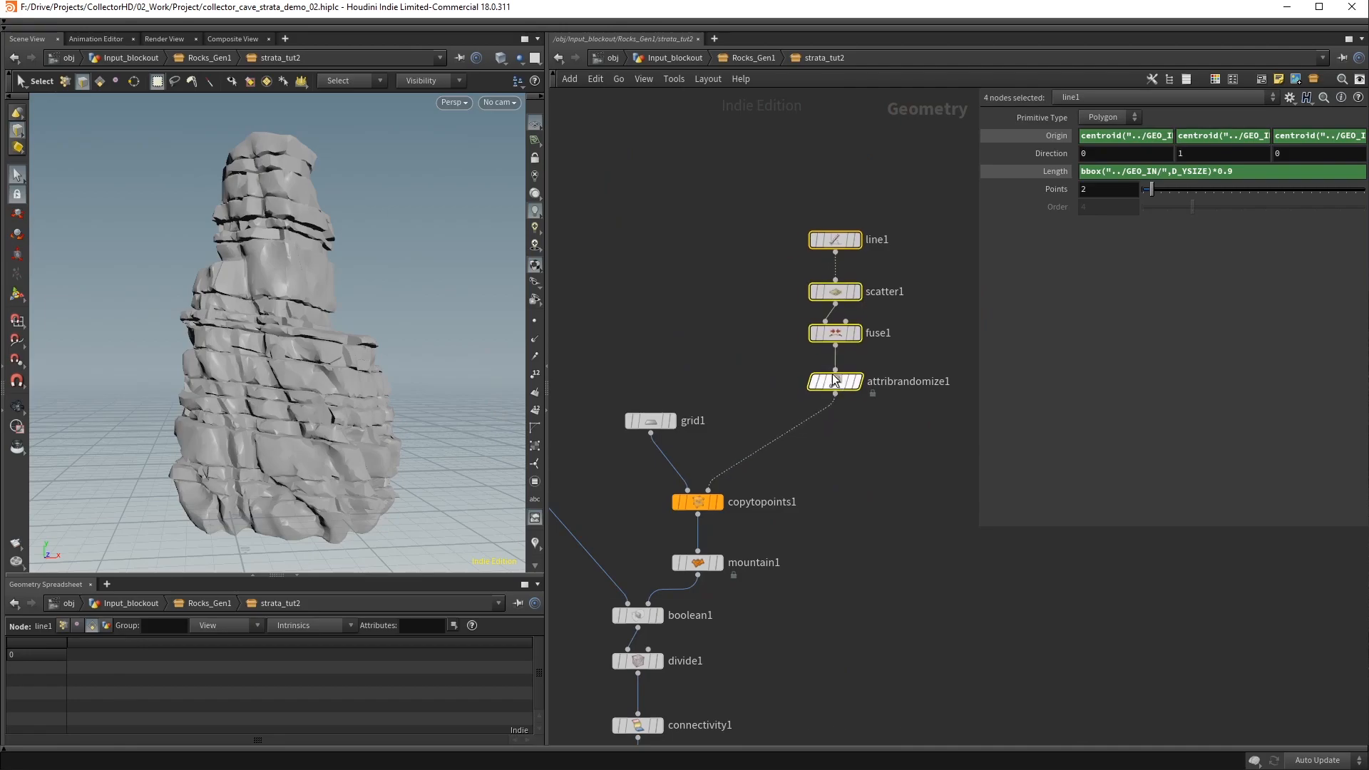
pyautogui.moveTo(731, 377); pyautogui.dragTo(803, 354, button='middle')
pyautogui.scroll(-1, 805, 354)
pyautogui.click(612, 381)
pyautogui.click(614, 393)
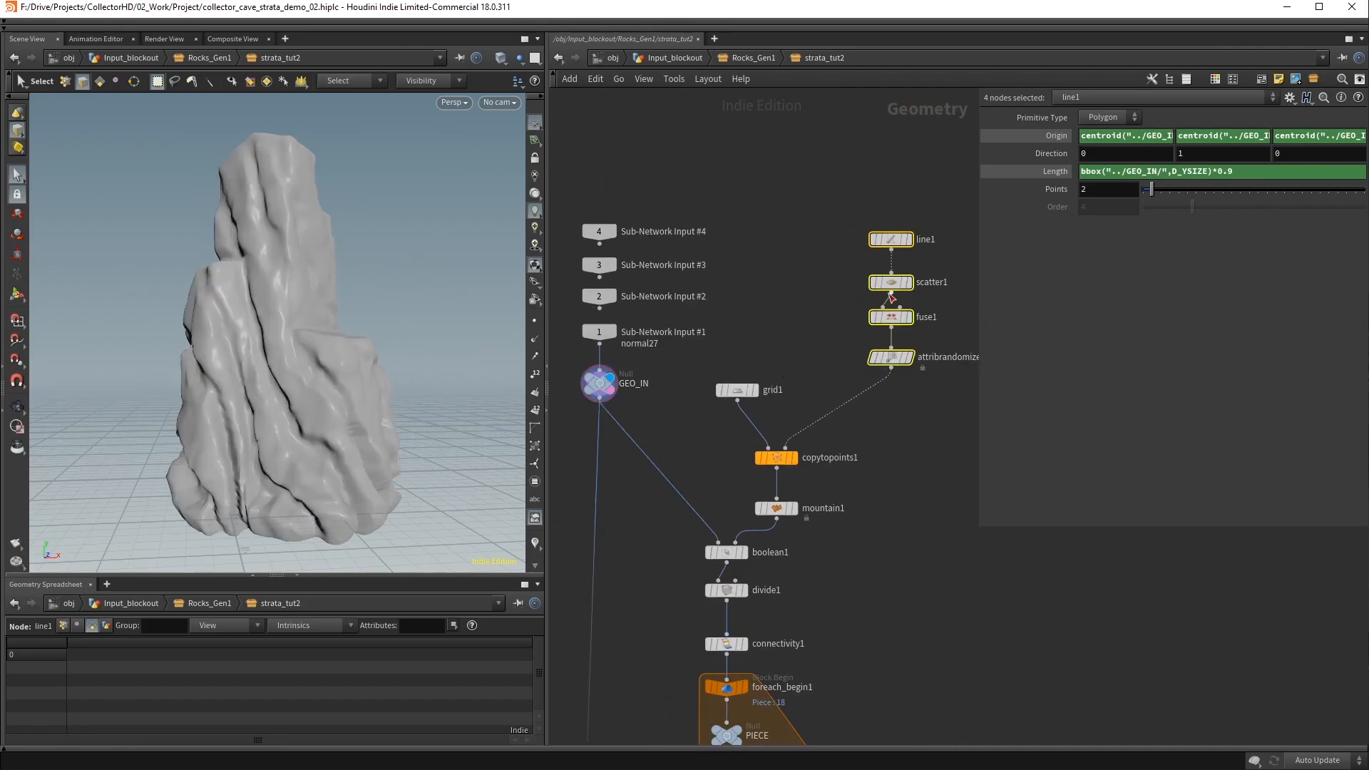
# Display fuse1 with point markers shown in the front view, and open its settings
pyautogui.moveTo(916, 321)
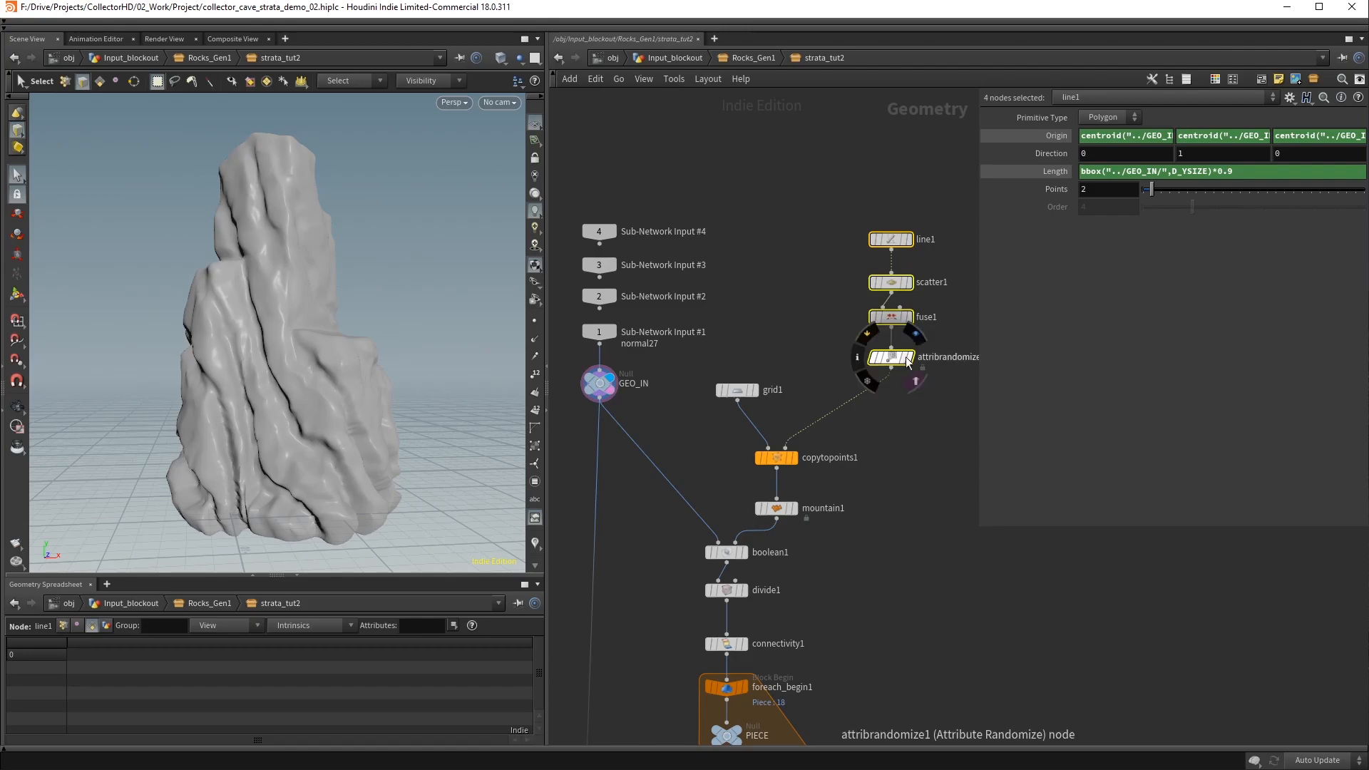
pyautogui.click(913, 320)
pyautogui.hotkey('space', '3')
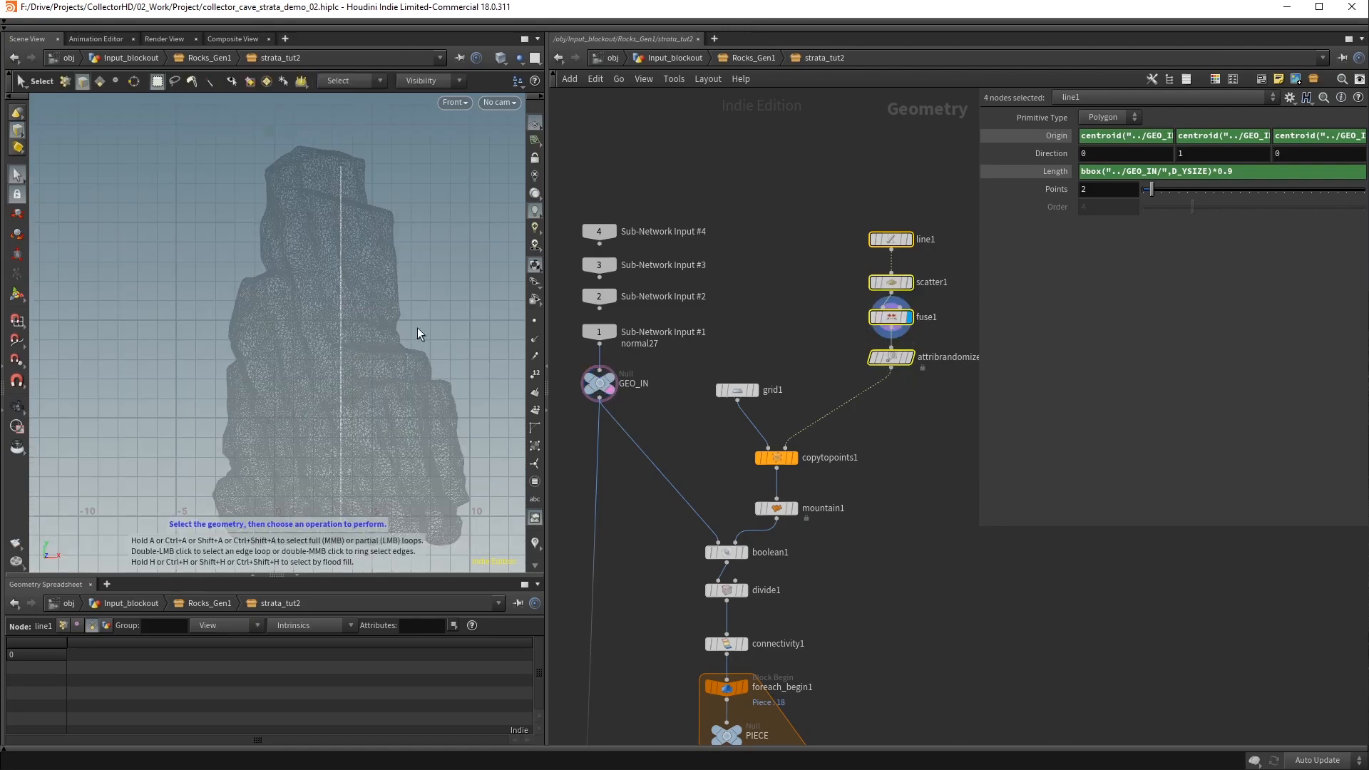
pyautogui.click(535, 322)
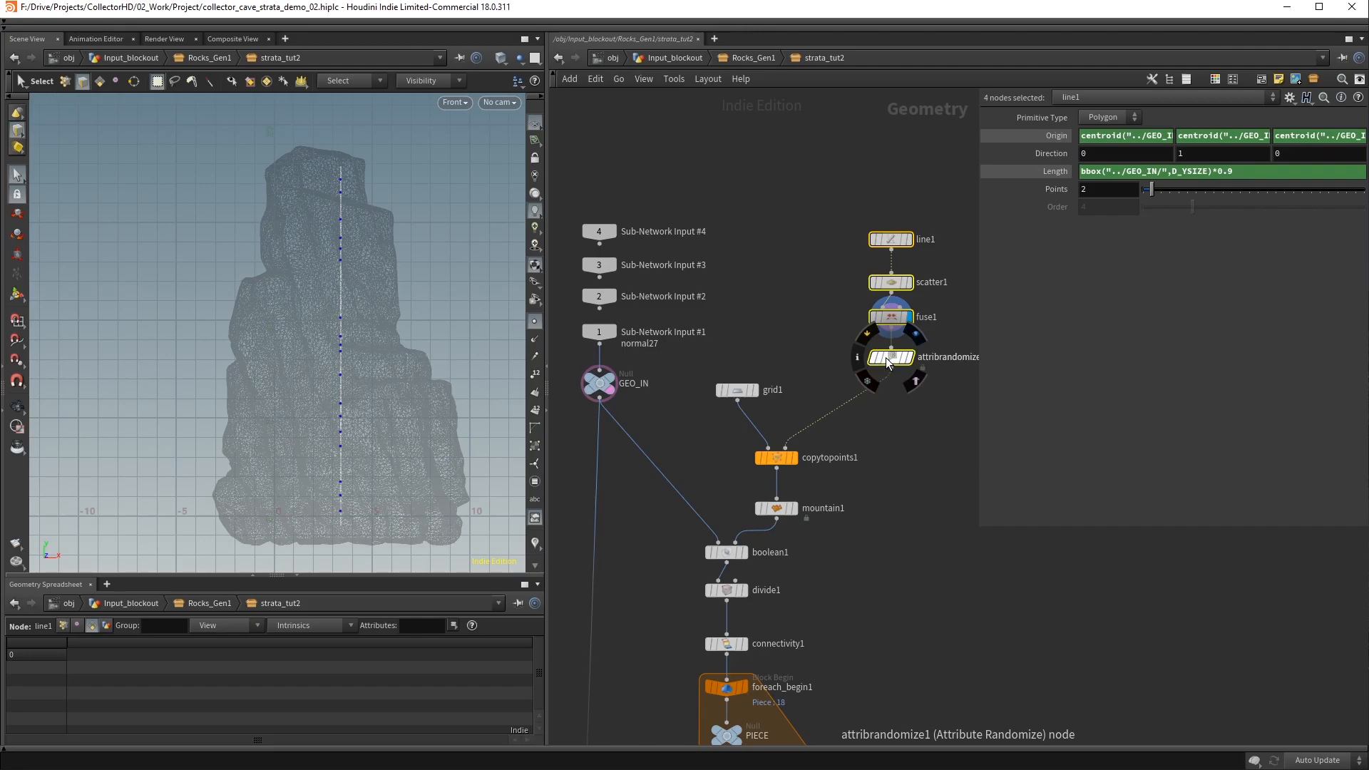
pyautogui.click(893, 319)
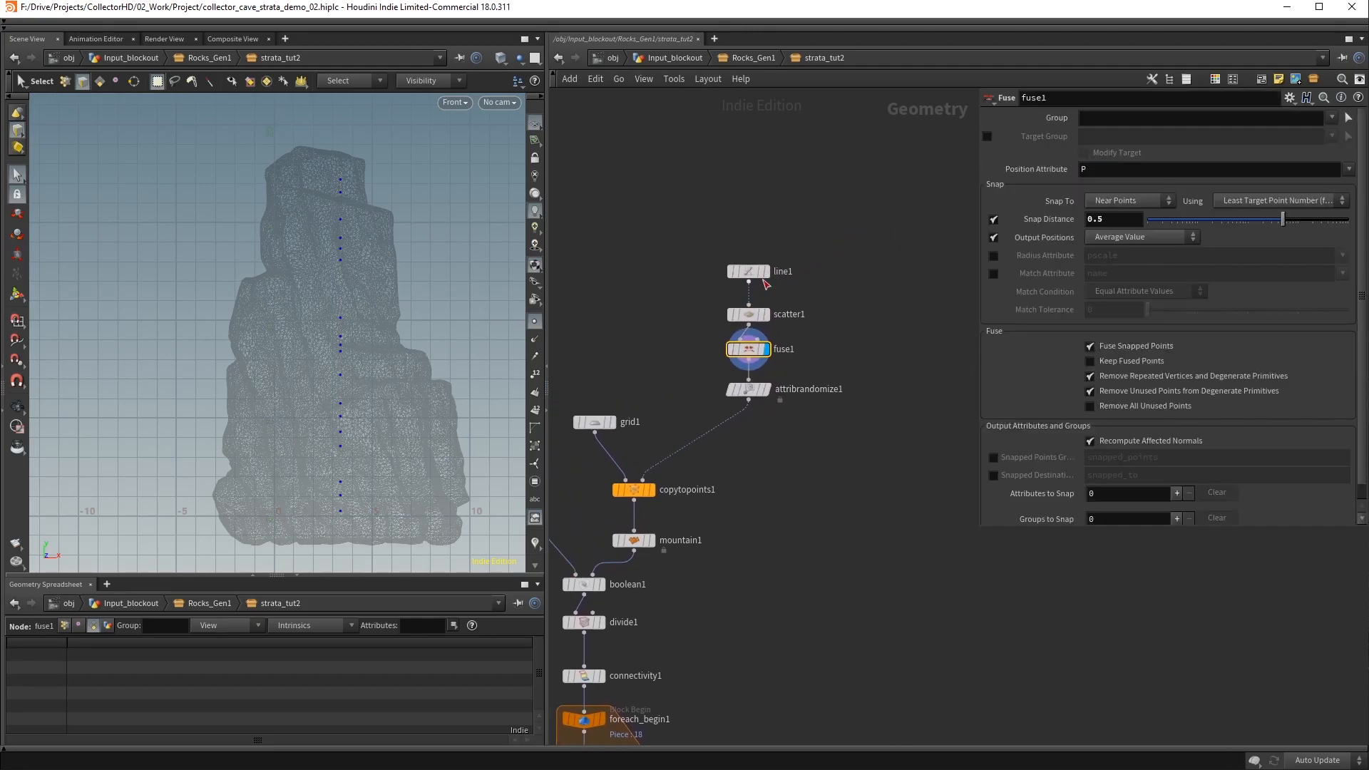
# Move line1 and scatter1 aside to free the space above fuse1
pyautogui.moveTo(706, 216); pyautogui.dragTo(833, 285)
pyautogui.click(701, 284)
pyautogui.moveTo(736, 301); pyautogui.dragTo(836, 340, button='middle')
# Add a Scatter Weighted node in the free space beside line1
pyautogui.press('Tab')
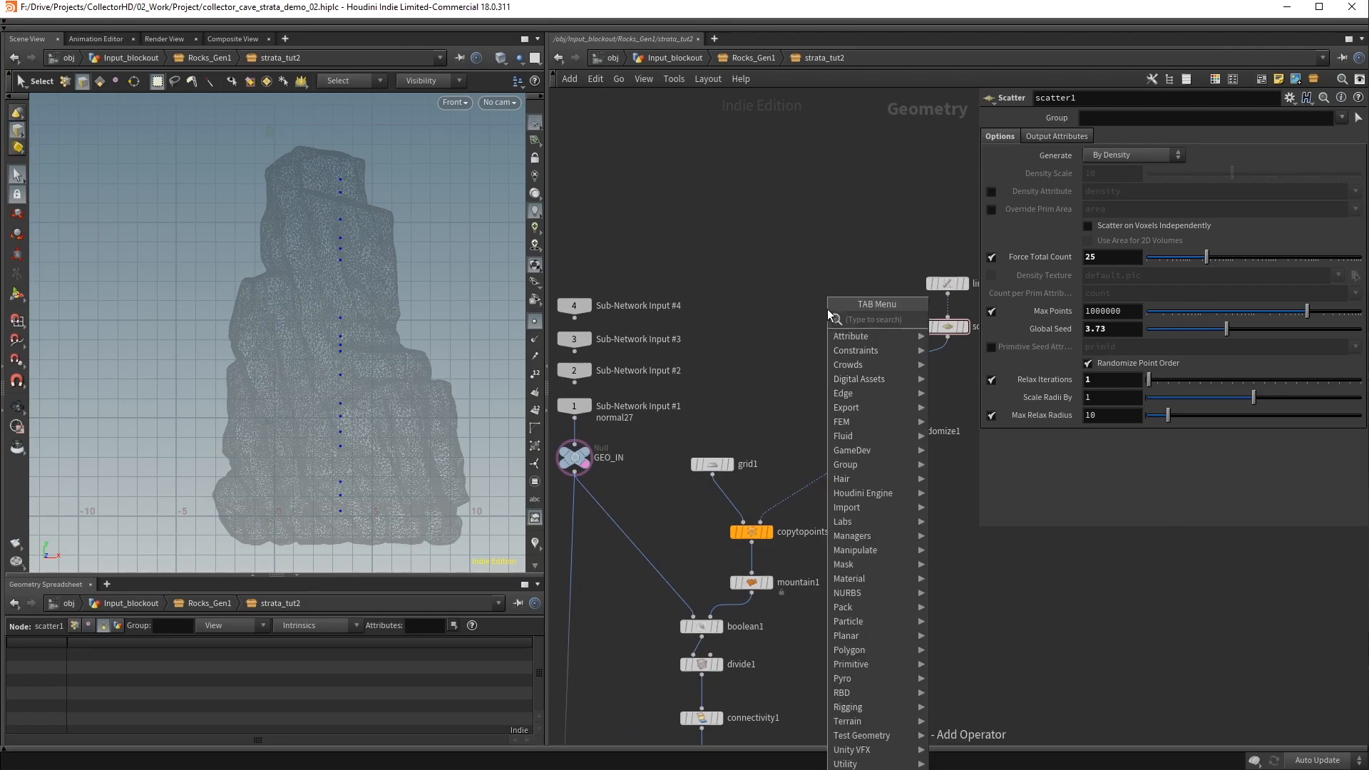
pyautogui.write('scatt')
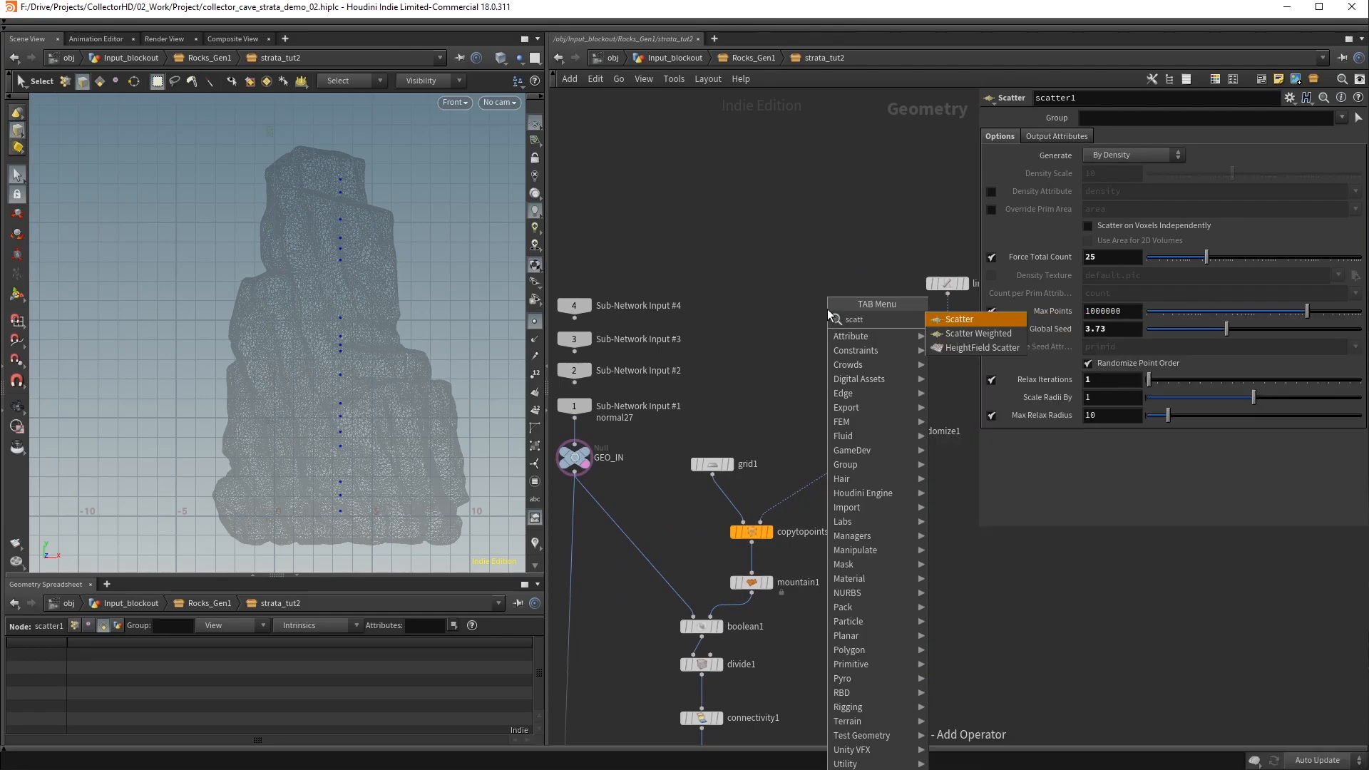
pyautogui.press('Return')
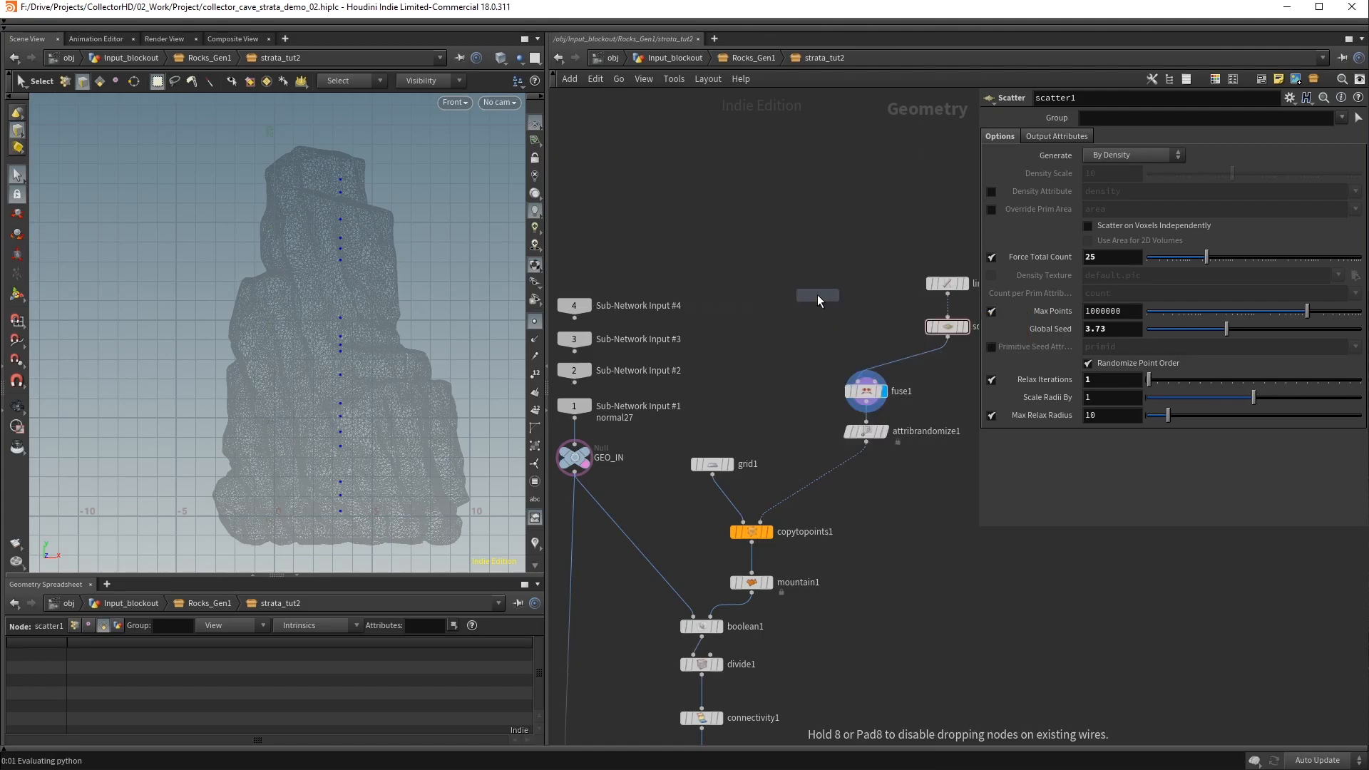
pyautogui.click(817, 281)
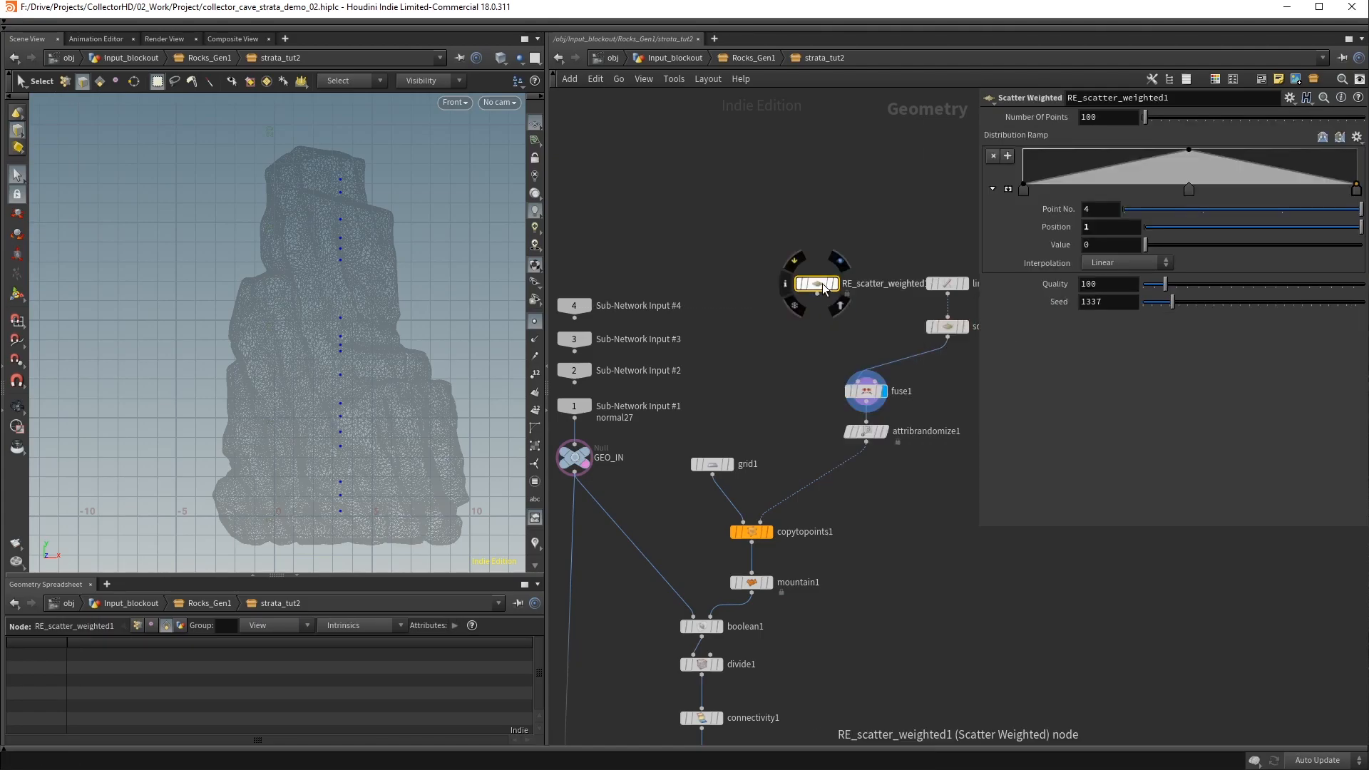
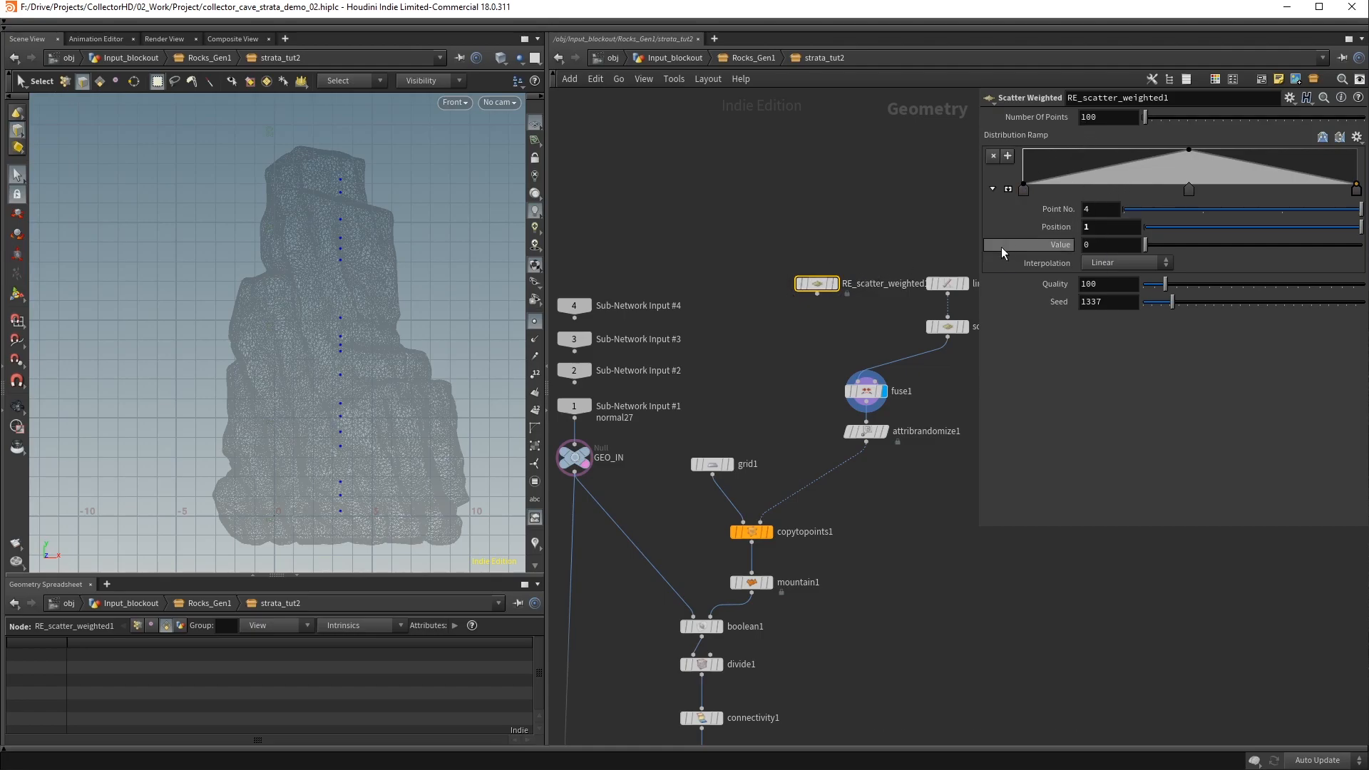
# Examine the generate_points and scatter_attrib nodes inside the Scatter Weighted node, and display its point attributes in the geometry spreadsheet
pyautogui.press('h')
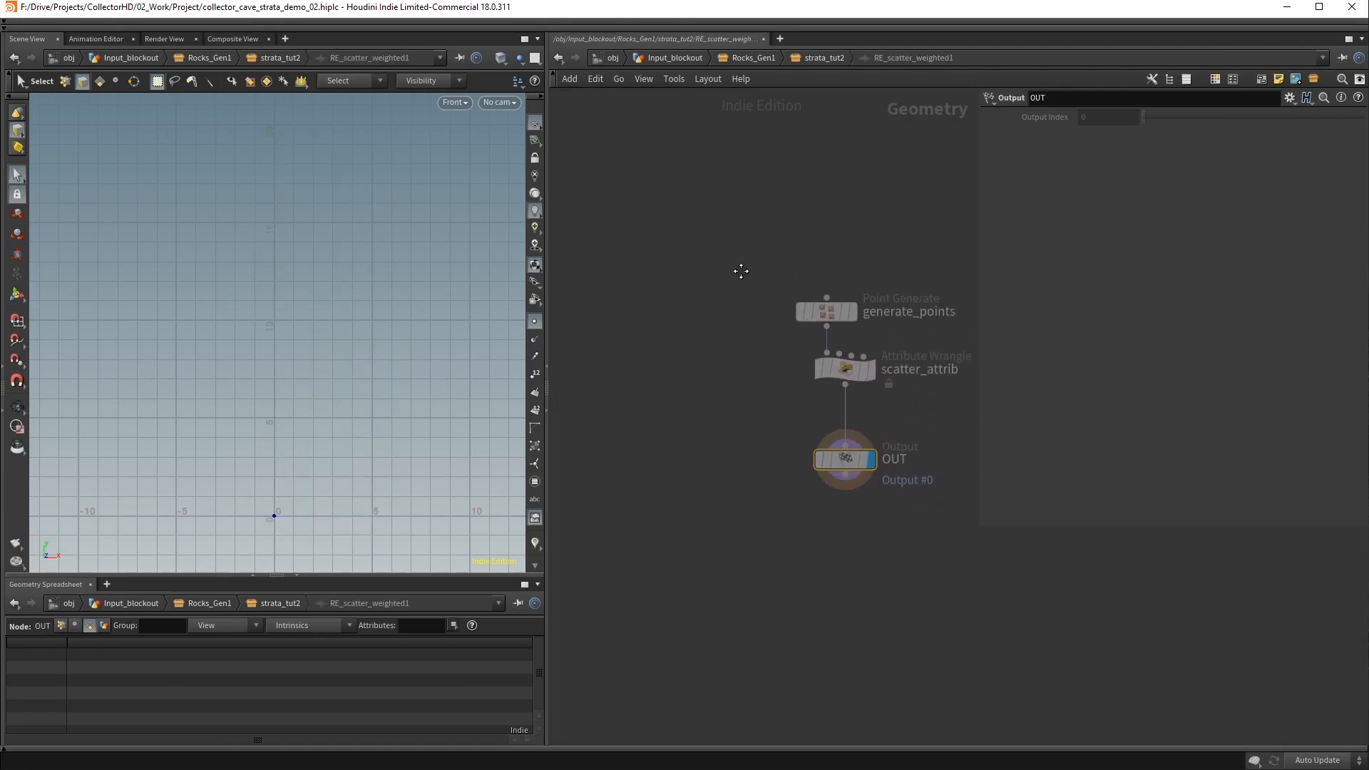
pyautogui.click(779, 310)
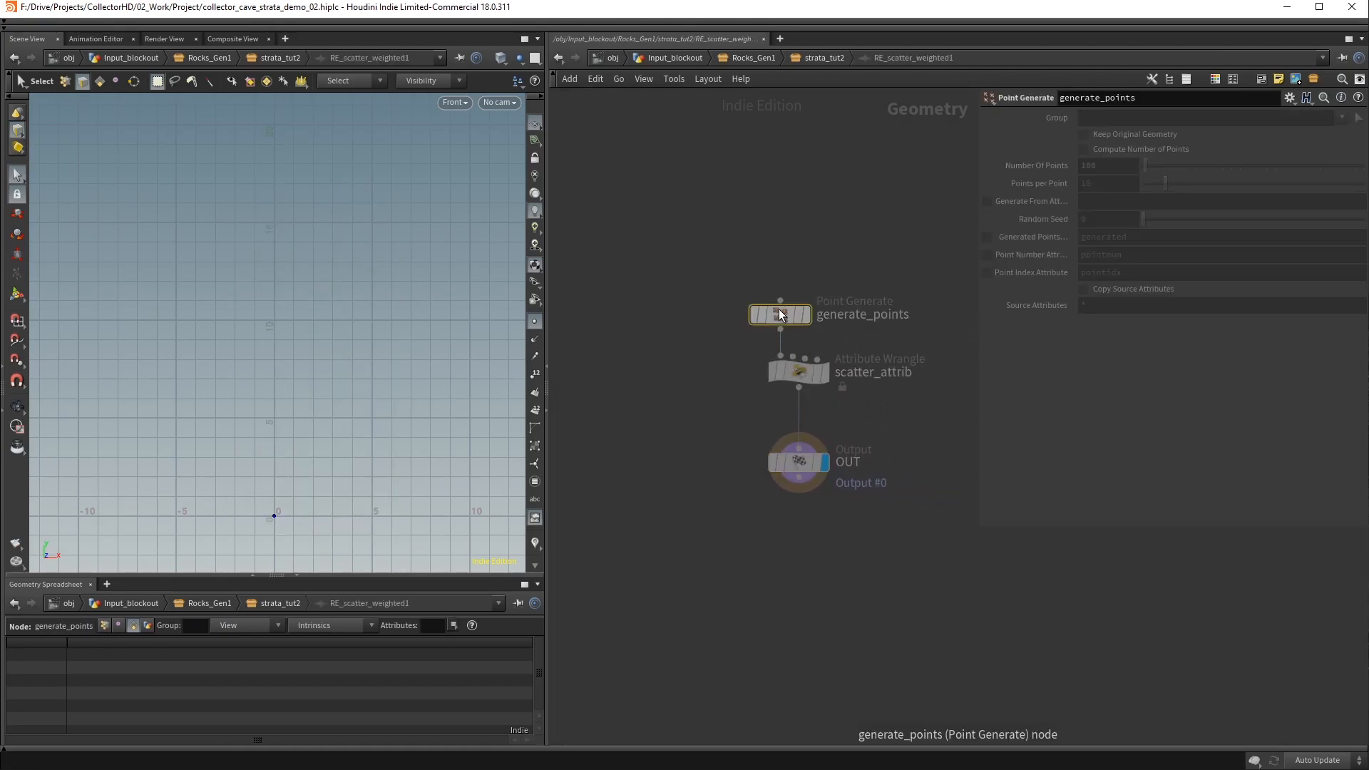
pyautogui.moveTo(796, 320)
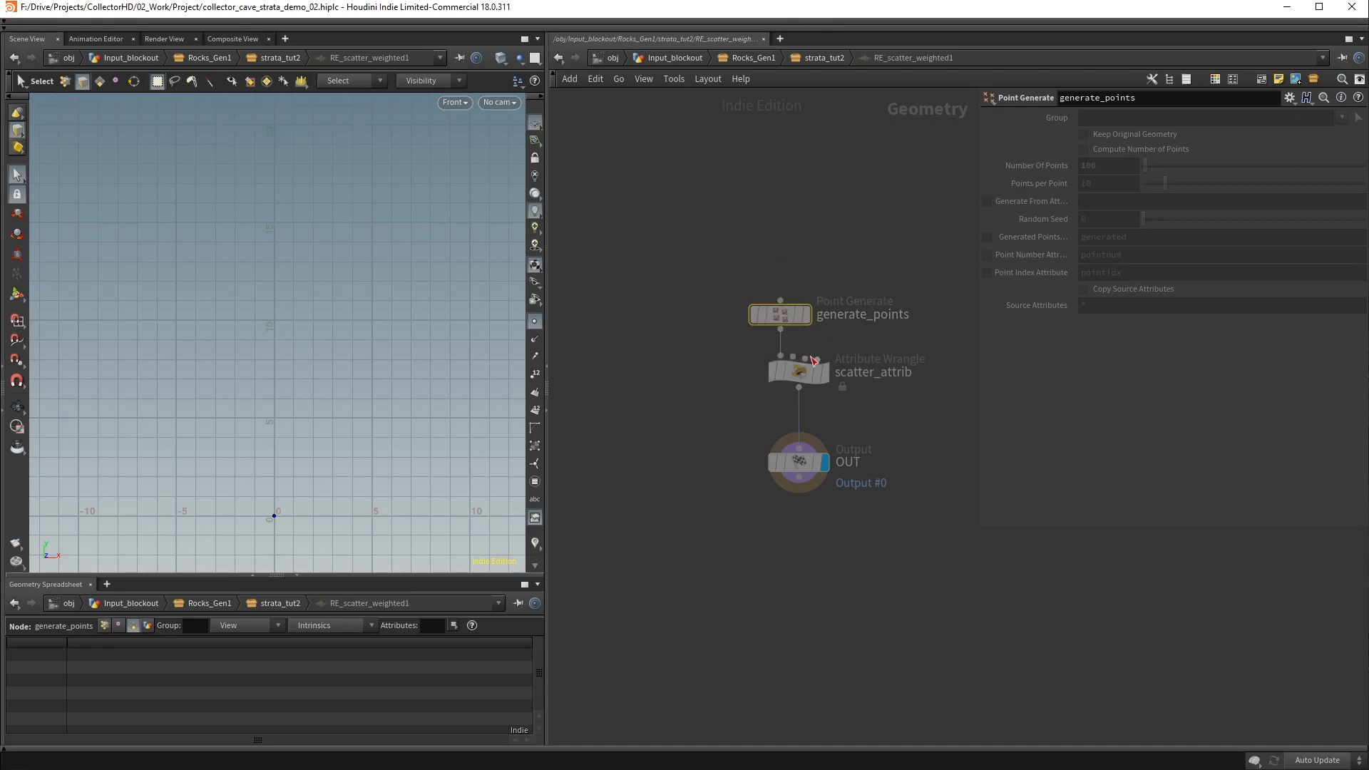
pyautogui.click(796, 375)
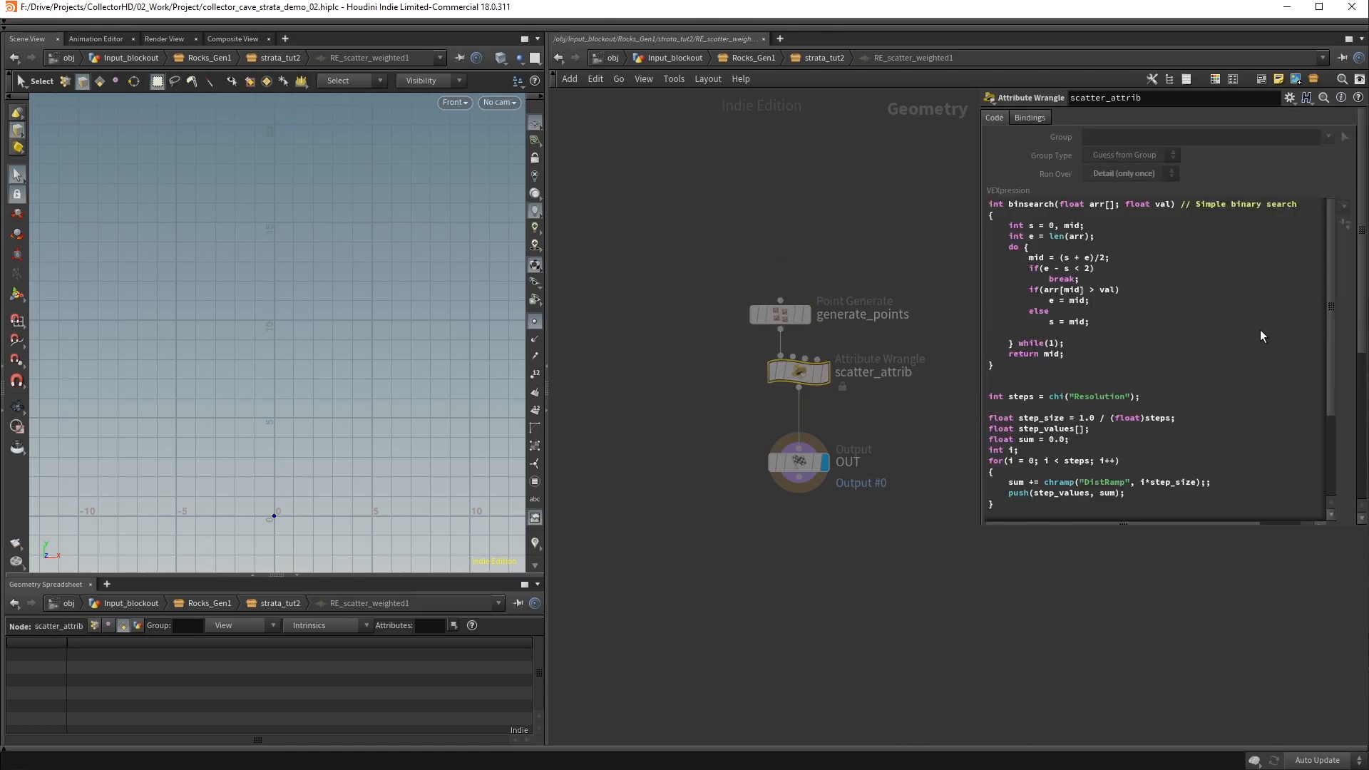
pyautogui.moveTo(1333, 340); pyautogui.dragTo(1192, 302)
pyautogui.press('u')
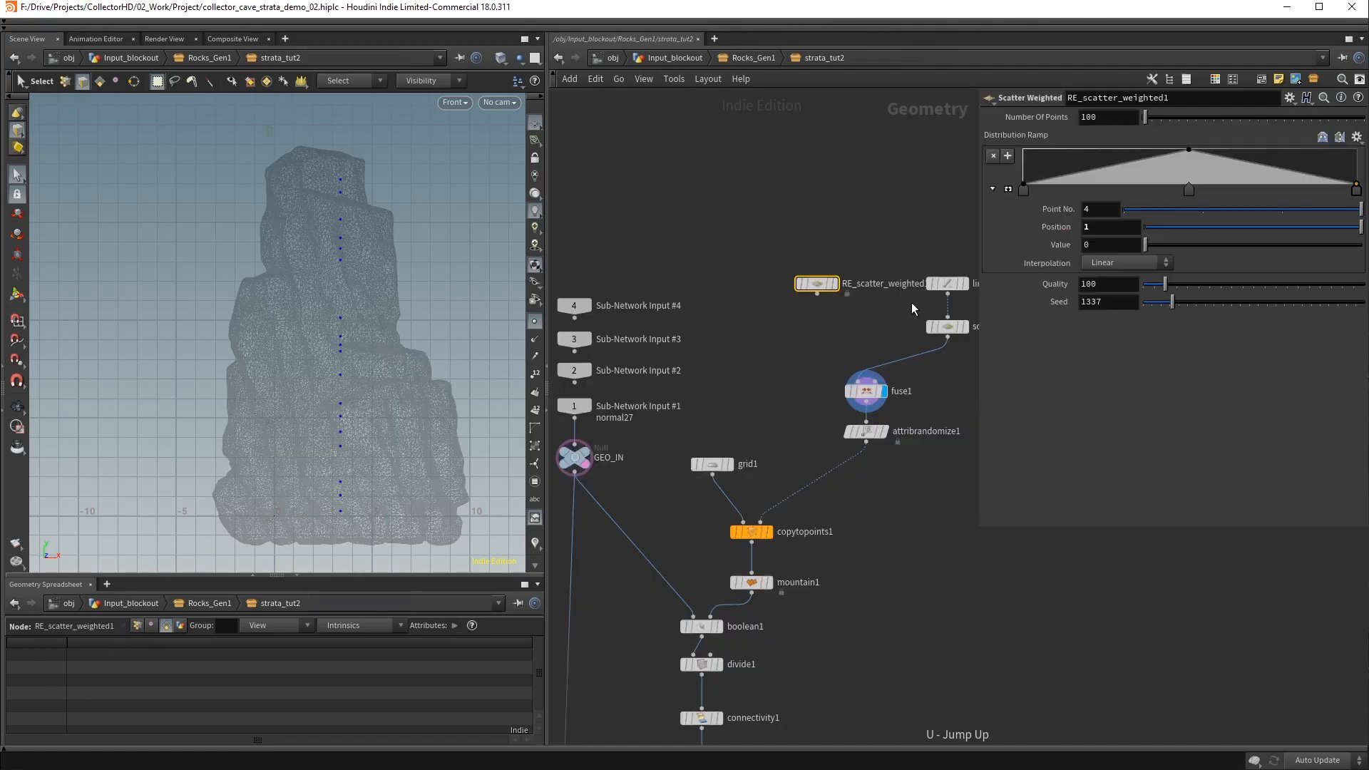
pyautogui.click(835, 283)
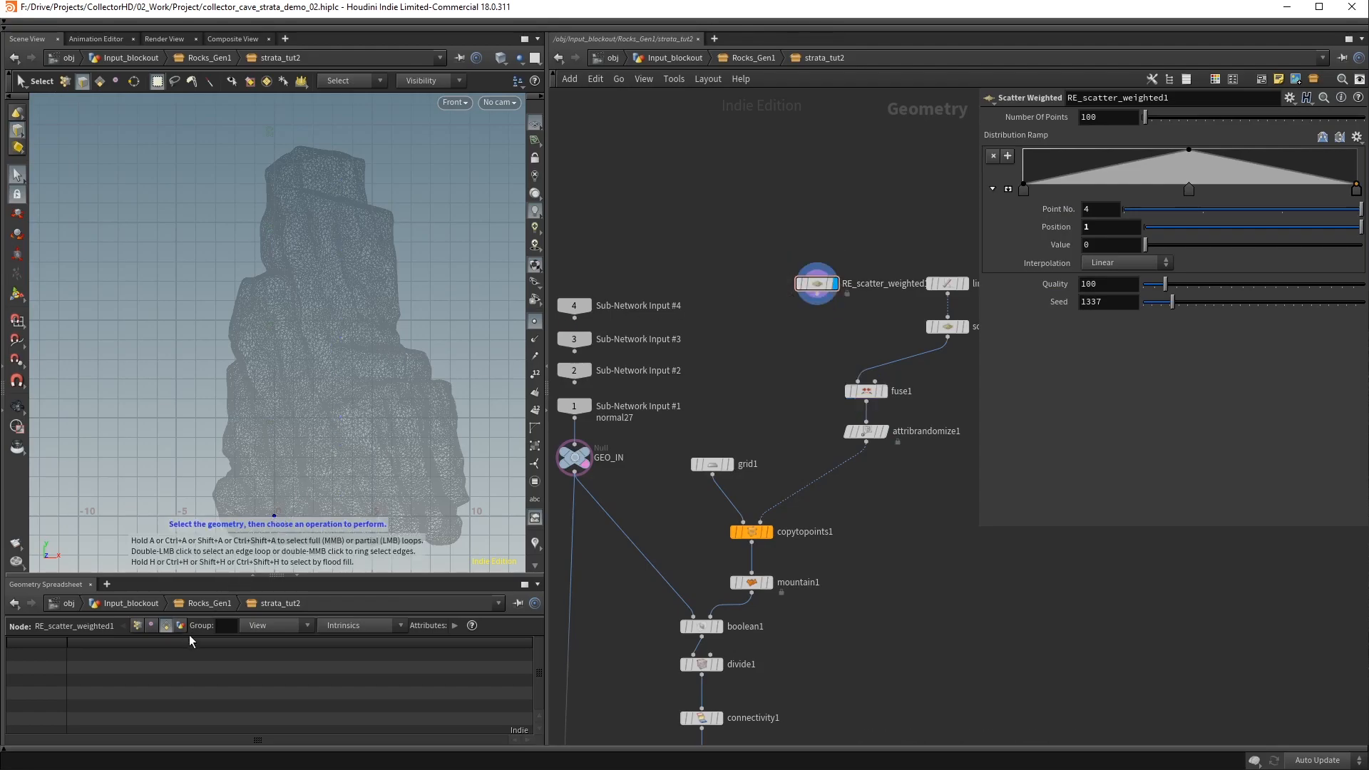
pyautogui.click(135, 625)
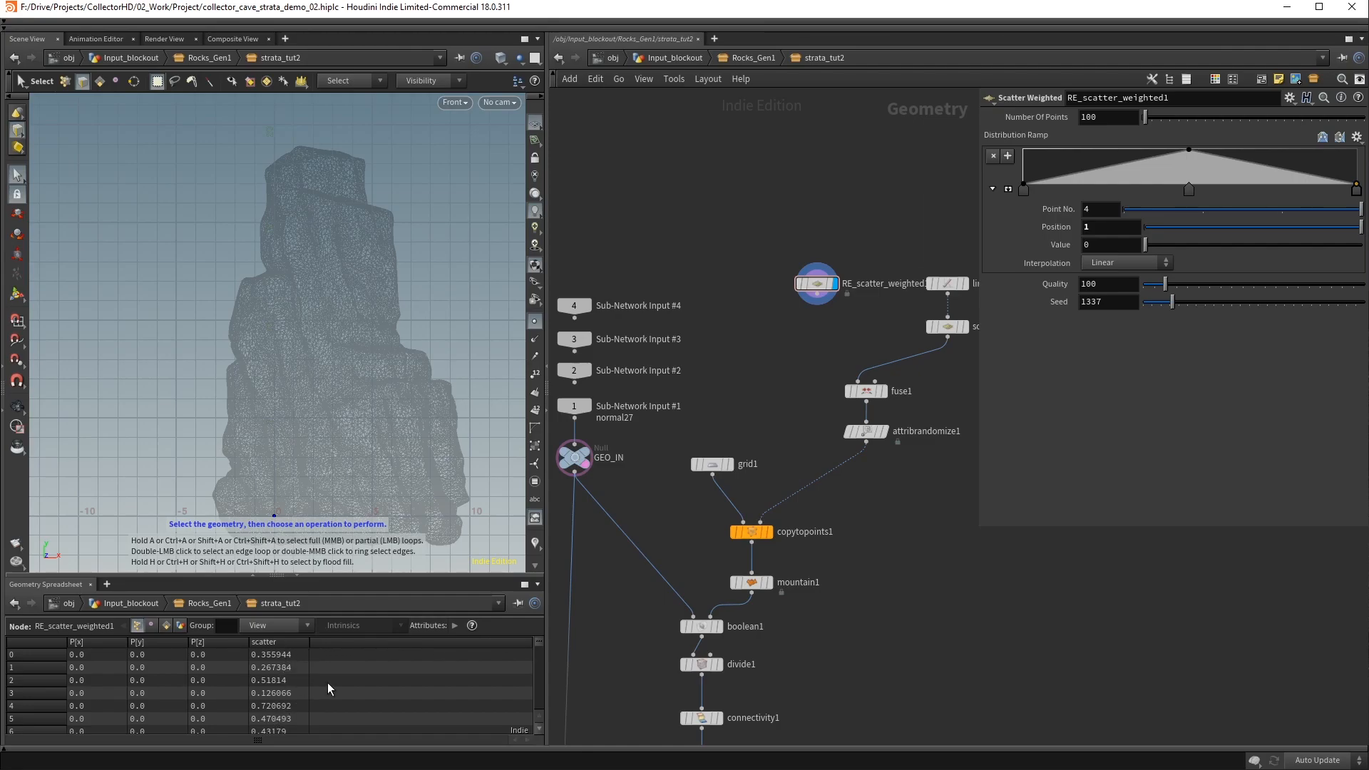
# Add a Point Wrangle beneath RE_scatter_weighted1, connect it to that node and name it distribute_vertical
pyautogui.press('Tab')
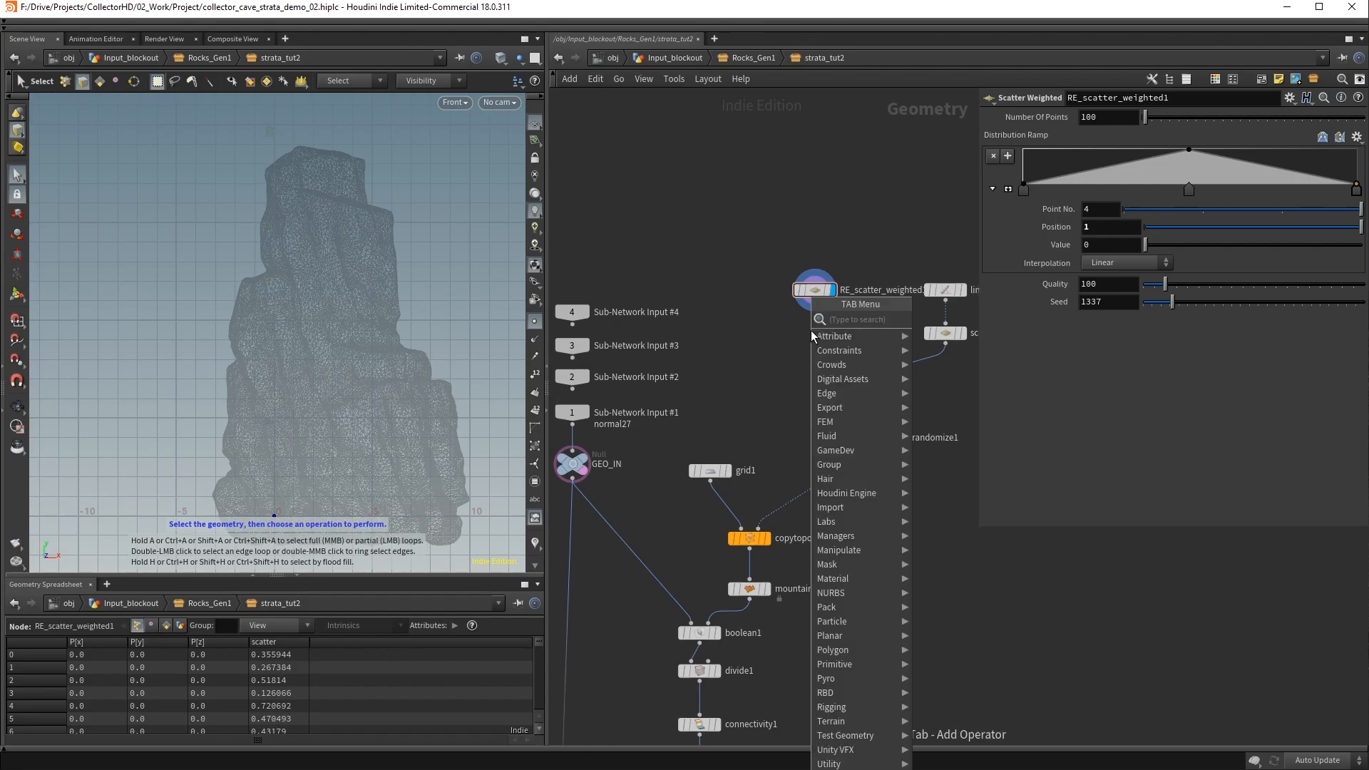
pyautogui.write('point wr')
pyautogui.press('Return')
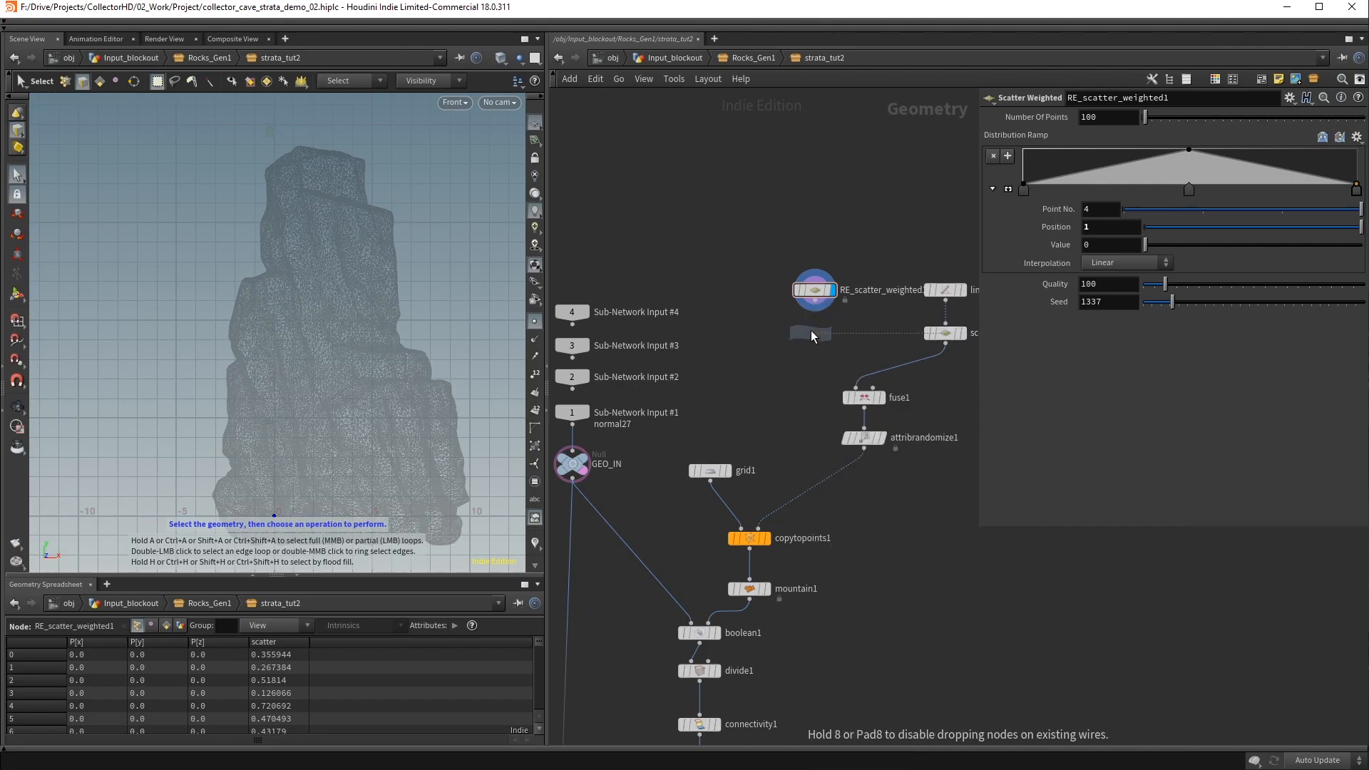
pyautogui.click(814, 336)
pyautogui.moveTo(815, 300); pyautogui.dragTo(832, 348)
pyautogui.doubleClick(874, 340)
pyautogui.write('distribute_vertical')
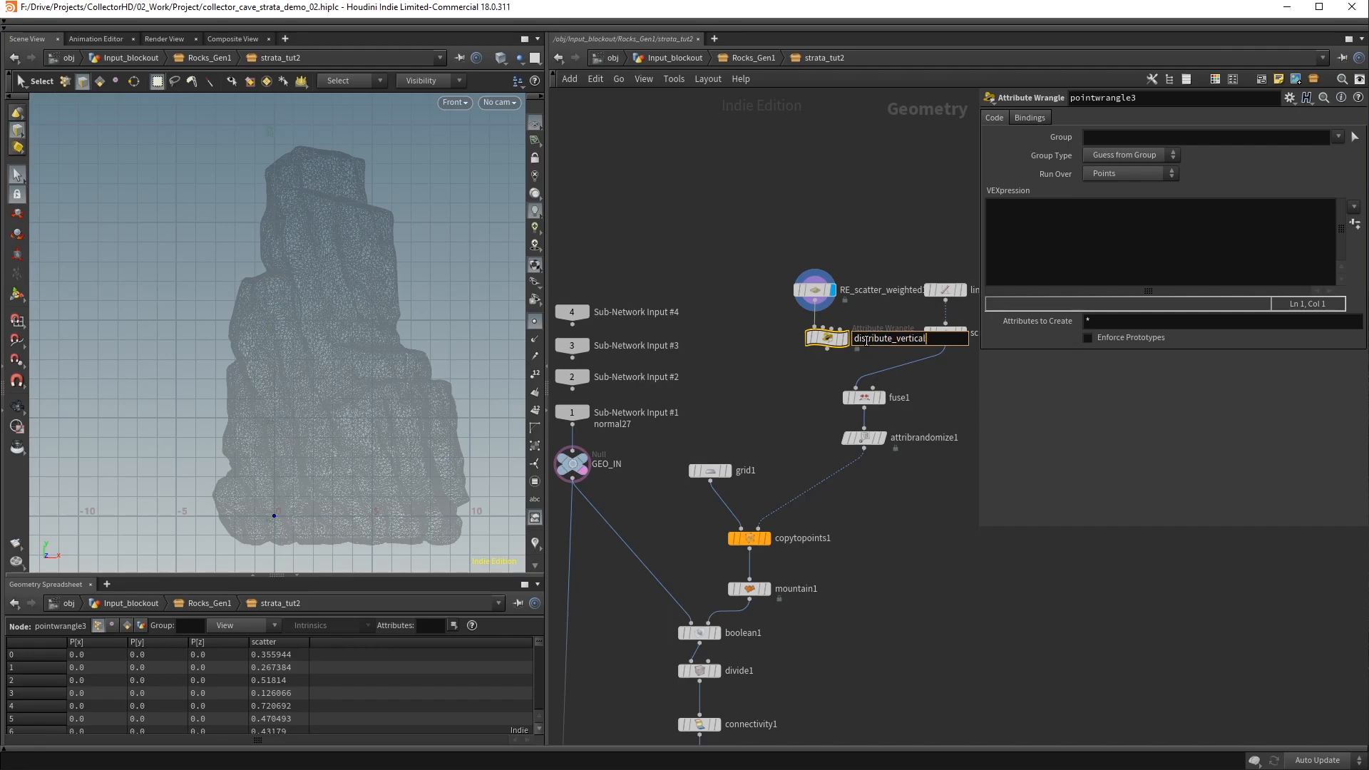
pyautogui.press('Return')
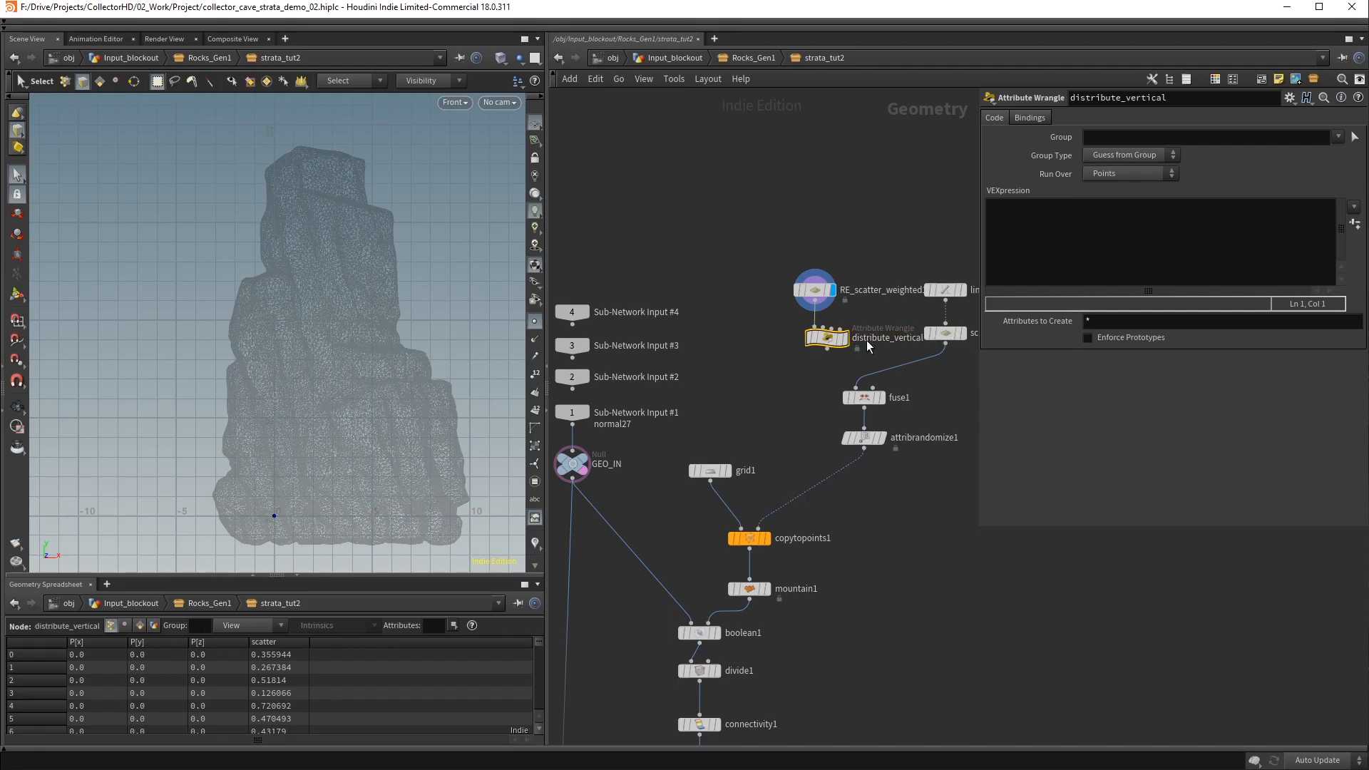
# Connect GEO_IN to the second input of distribute_vertical and display distribute_vertical
pyautogui.click(572, 483)
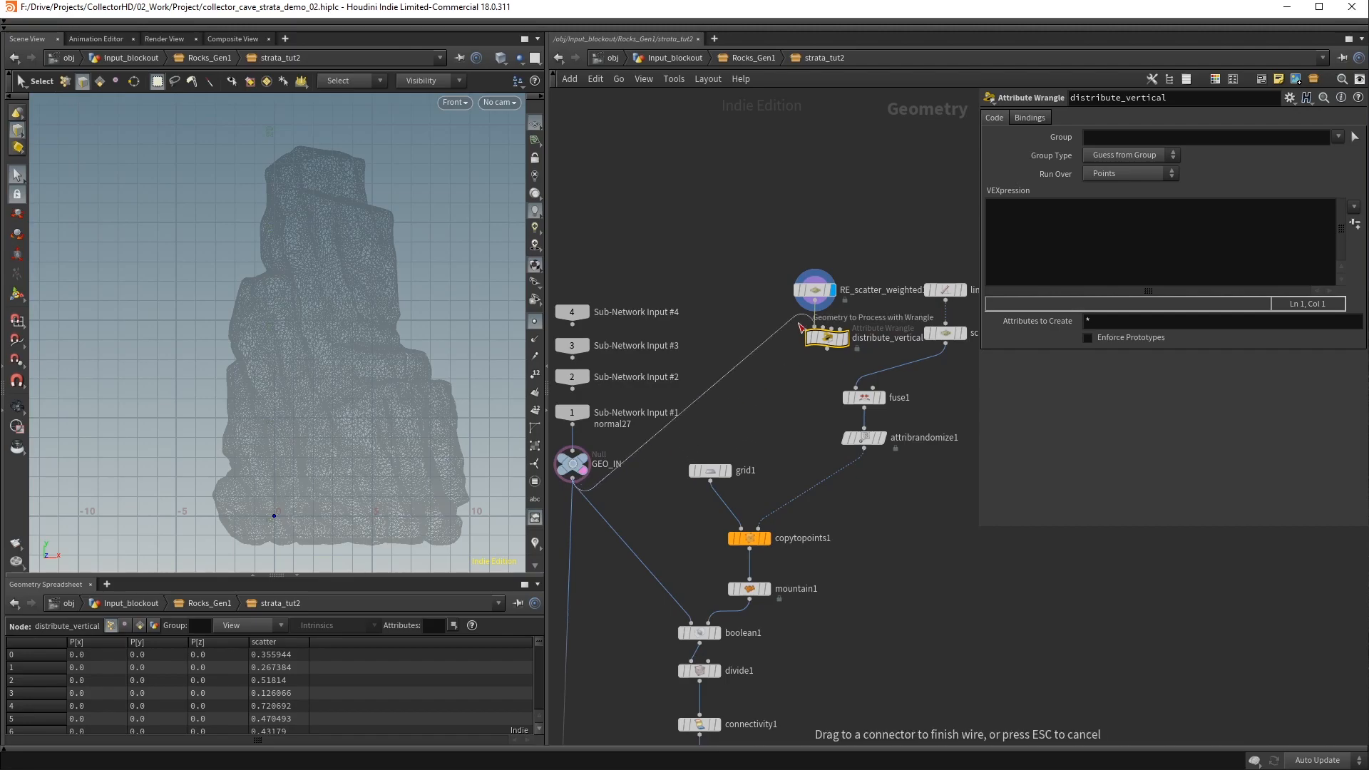
pyautogui.click(851, 345)
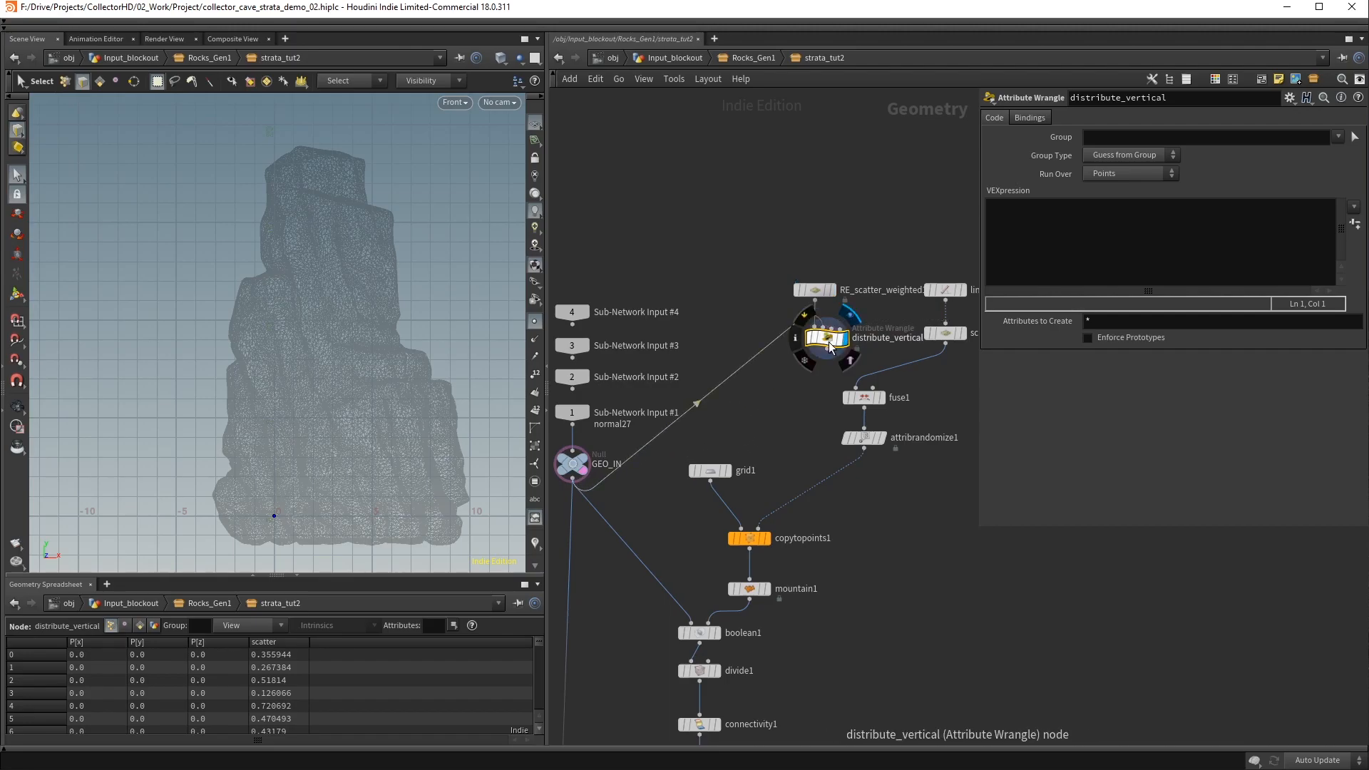
# Declare "vector size = getbbox_size(1);" and "vector center = getbbox_center(1);" in the VEX code of distribute_vertical
pyautogui.click(1055, 260)
pyautogui.write('vect')
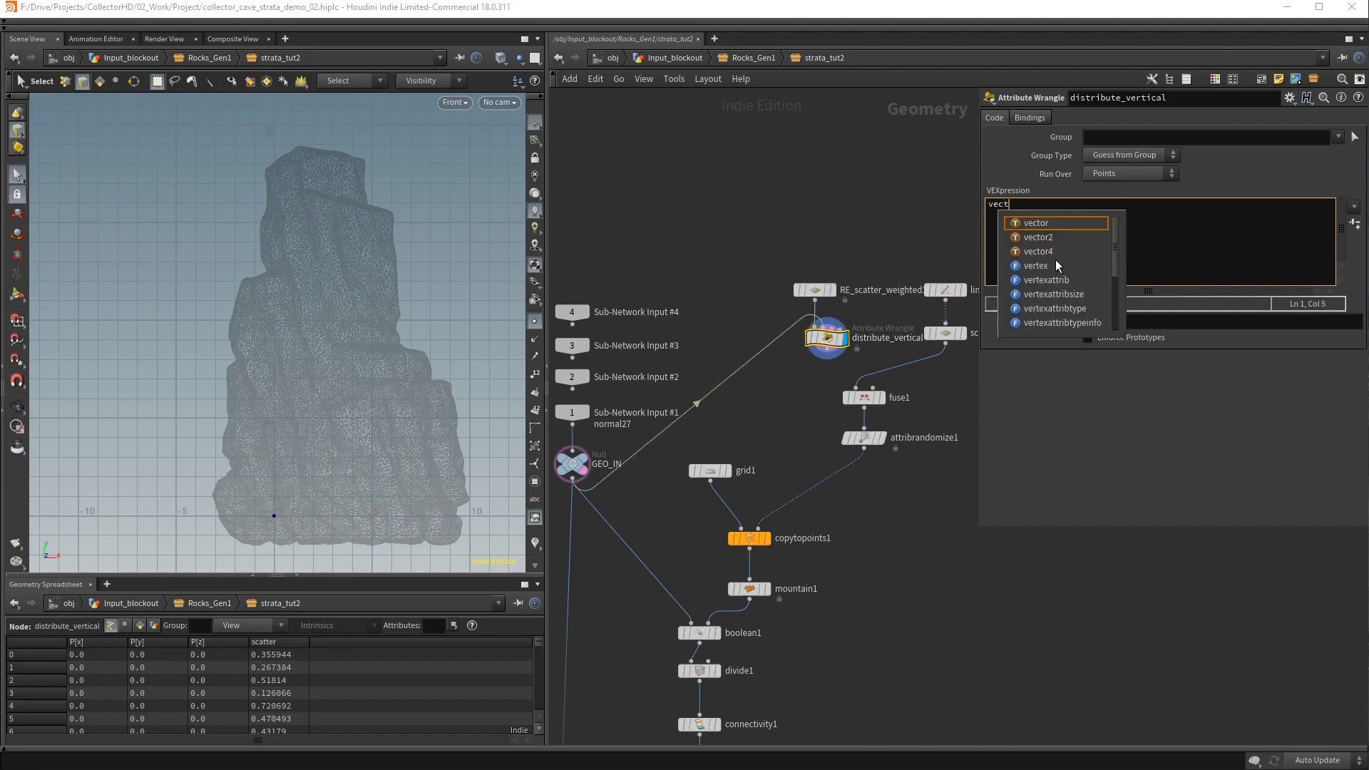
pyautogui.write('or size = bbox_')
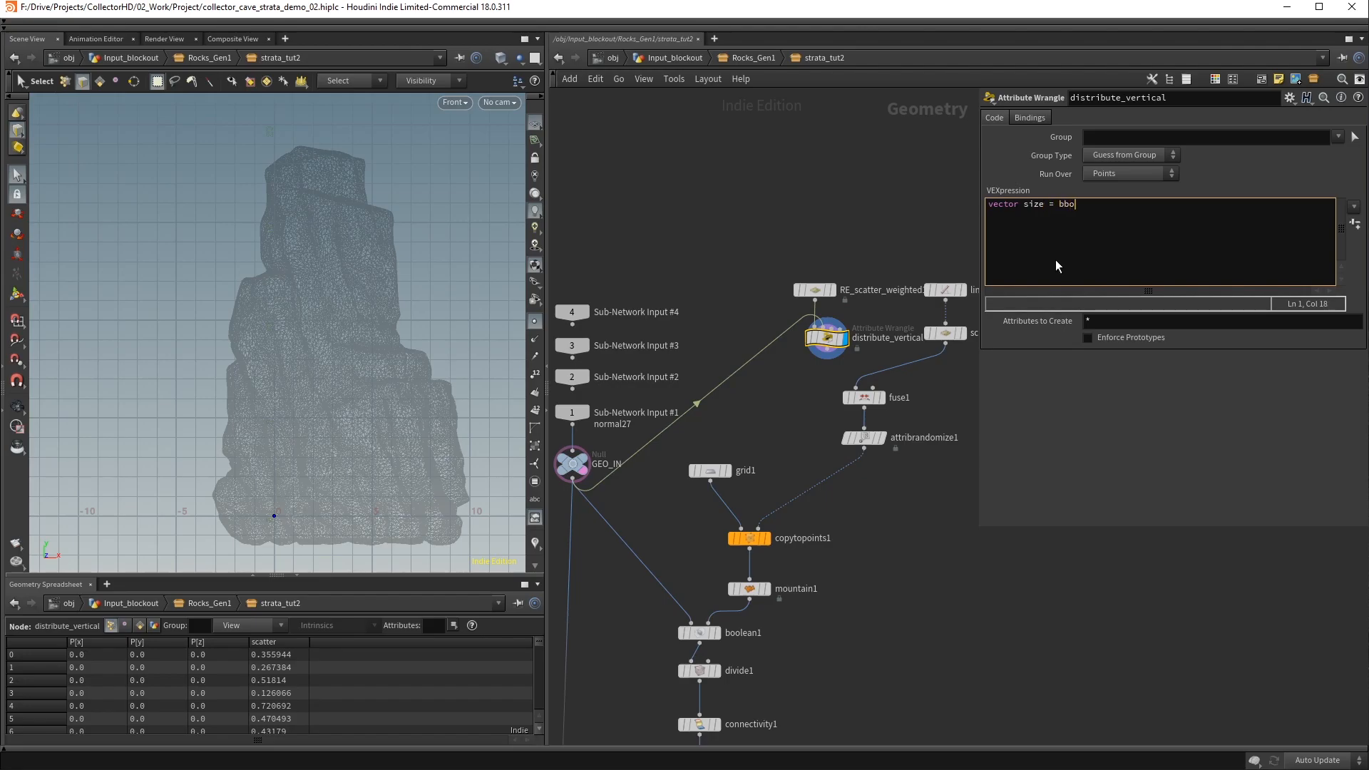
pyautogui.press('BackSpace')
pyautogui.press('BackSpace')
pyautogui.press('BackSpace')
pyautogui.press('BackSpace')
pyautogui.press('BackSpace')
pyautogui.write('getbbox_siz')
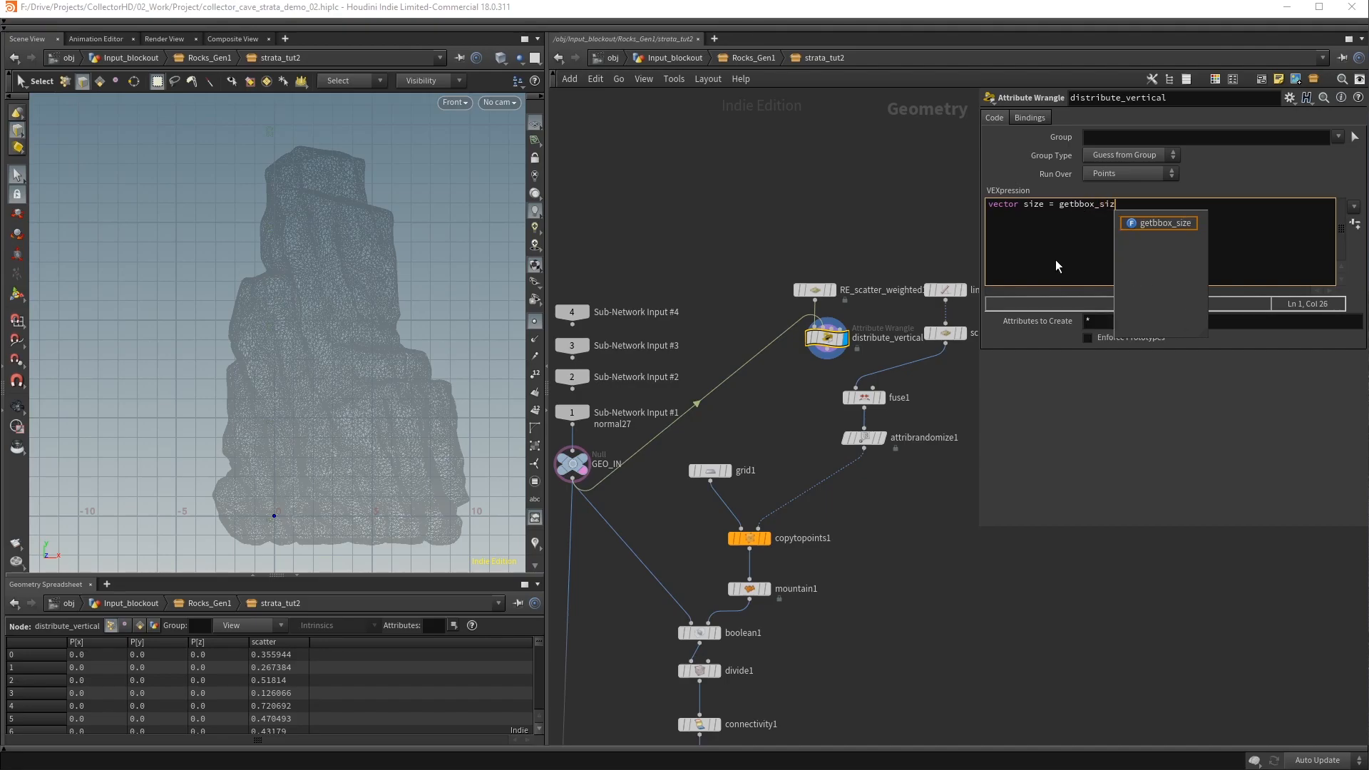
pyautogui.press('Return')
pyautogui.write('1);')
pyautogui.press('Return')
pyautogui.write('vector ')
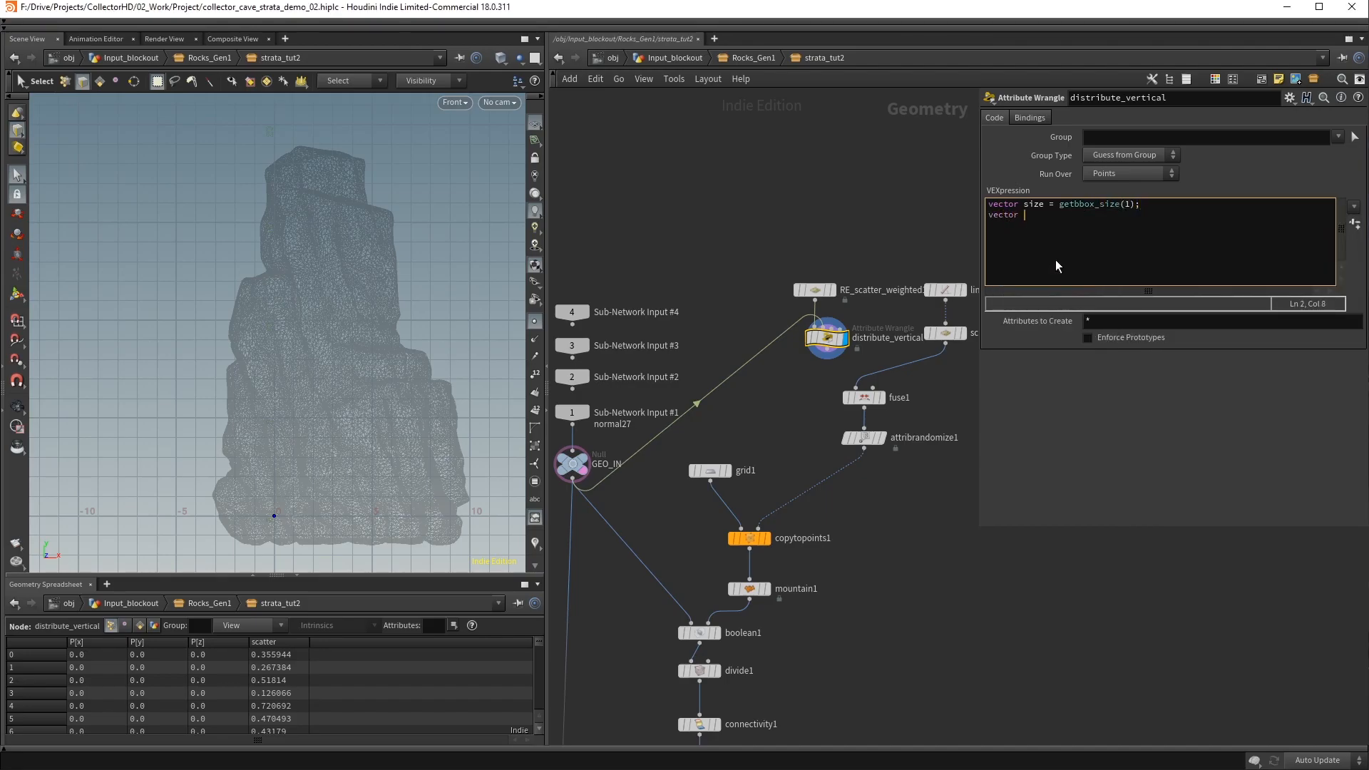
pyautogui.write('center = getbbox_c')
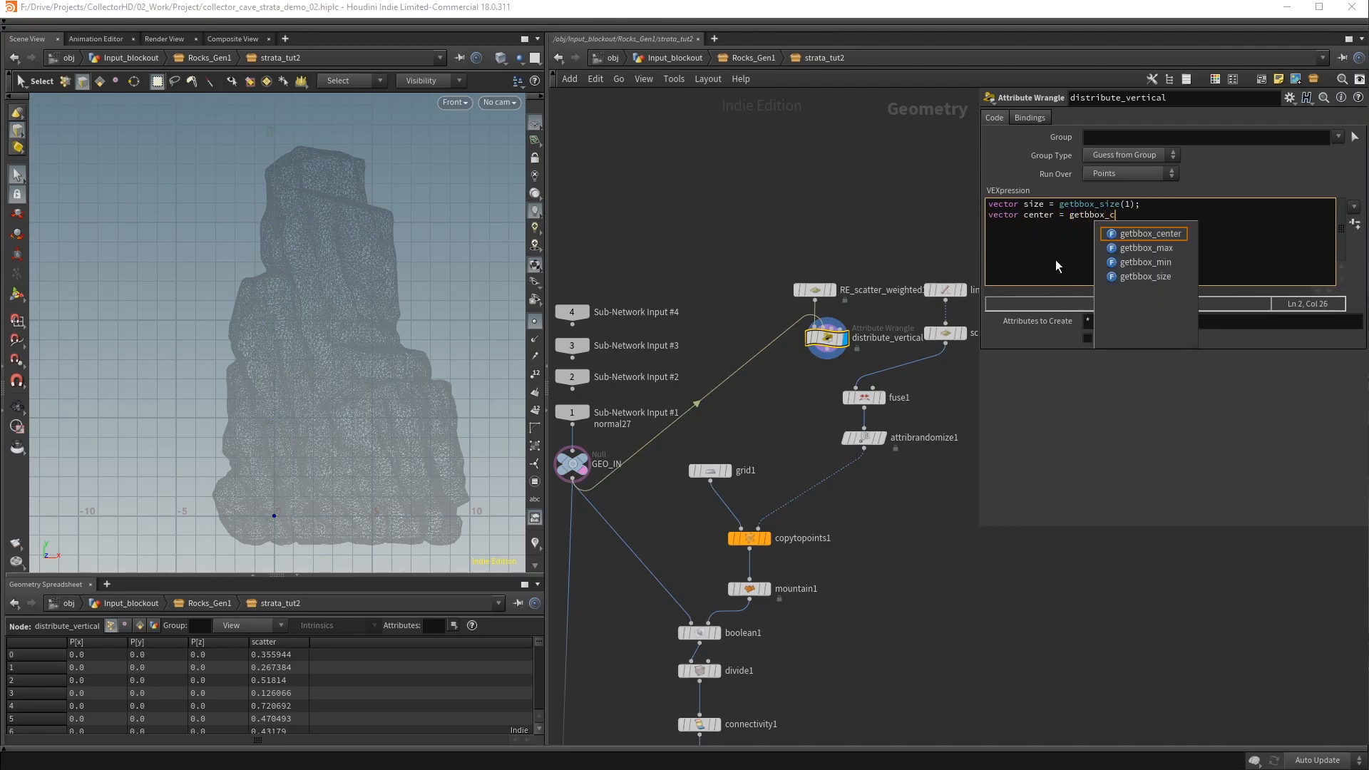
pyautogui.write('enter(1);')
pyautogui.press('Return')
pyautogui.write('@P.y ')
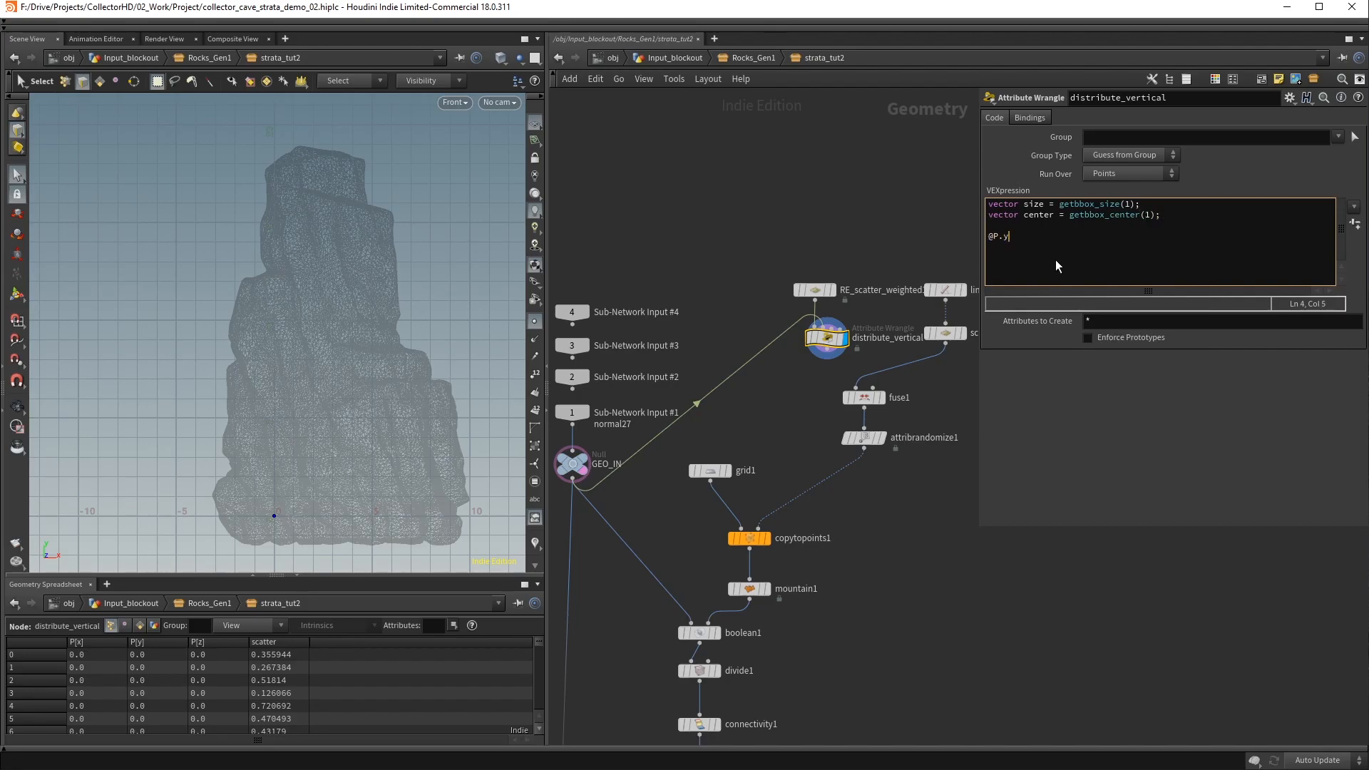
pyautogui.write('= @scatter * size.y;')
pyautogui.hotkey('ctrl', 's')
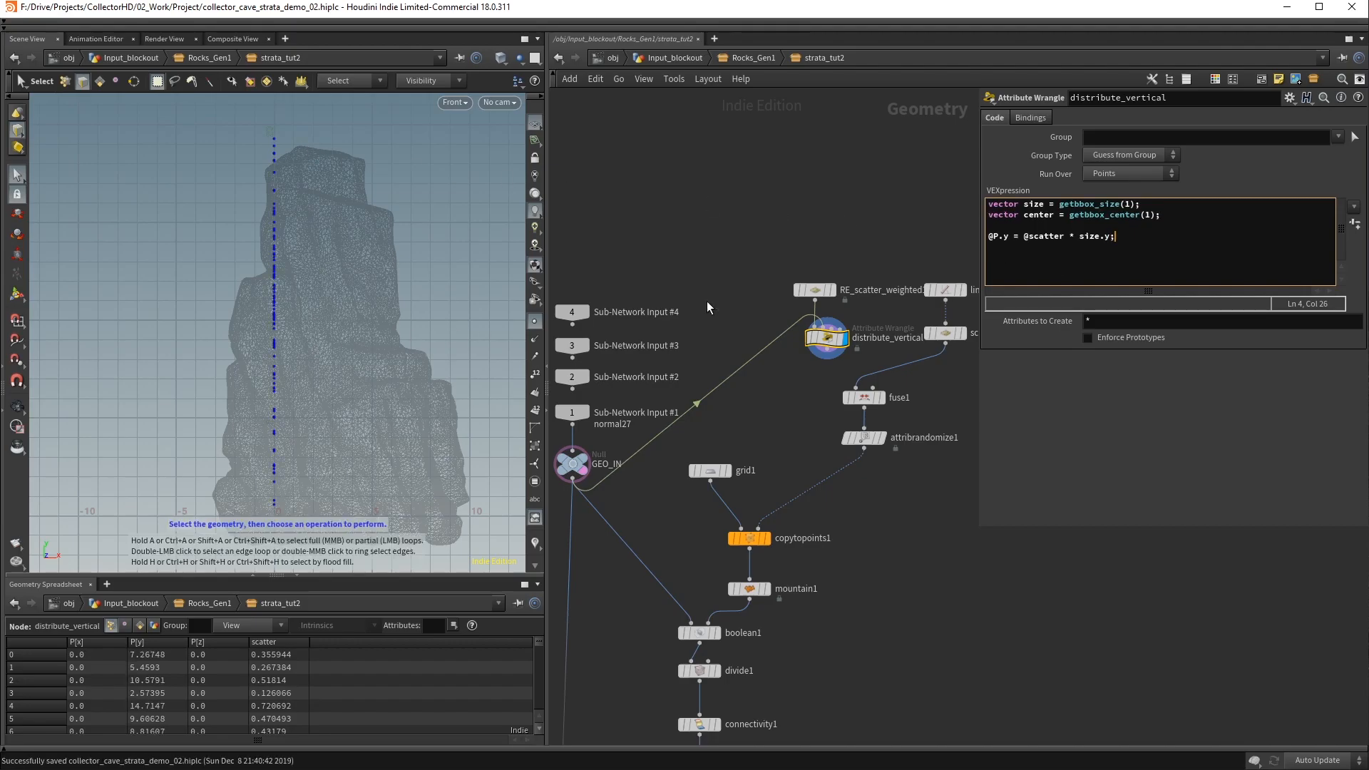
# Append the line "@P += center;" to the wrangle code and save the scene
pyautogui.press('Return')
pyautogui.write('@P += center;')
pyautogui.hotkey('ctrl', 's')
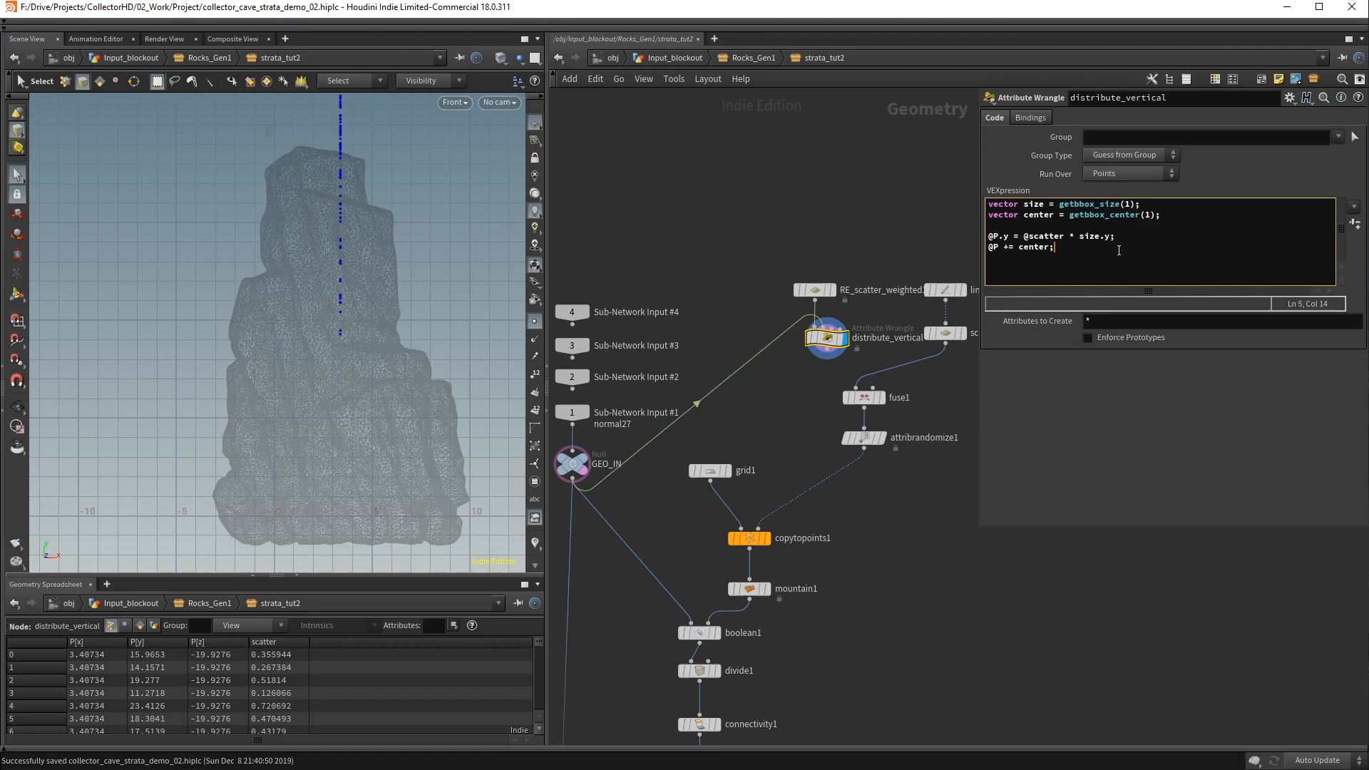
# Insert "center.y -= size.y*0.5;" above the "@P += center;" line and save the scene
pyautogui.press('Return')
pyautogui.press('End')
pyautogui.press('Return')
pyautogui.write('center.y -')
pyautogui.press('BackSpace')
pyautogui.write(';')
pyautogui.hotkey('ctrl', 's')
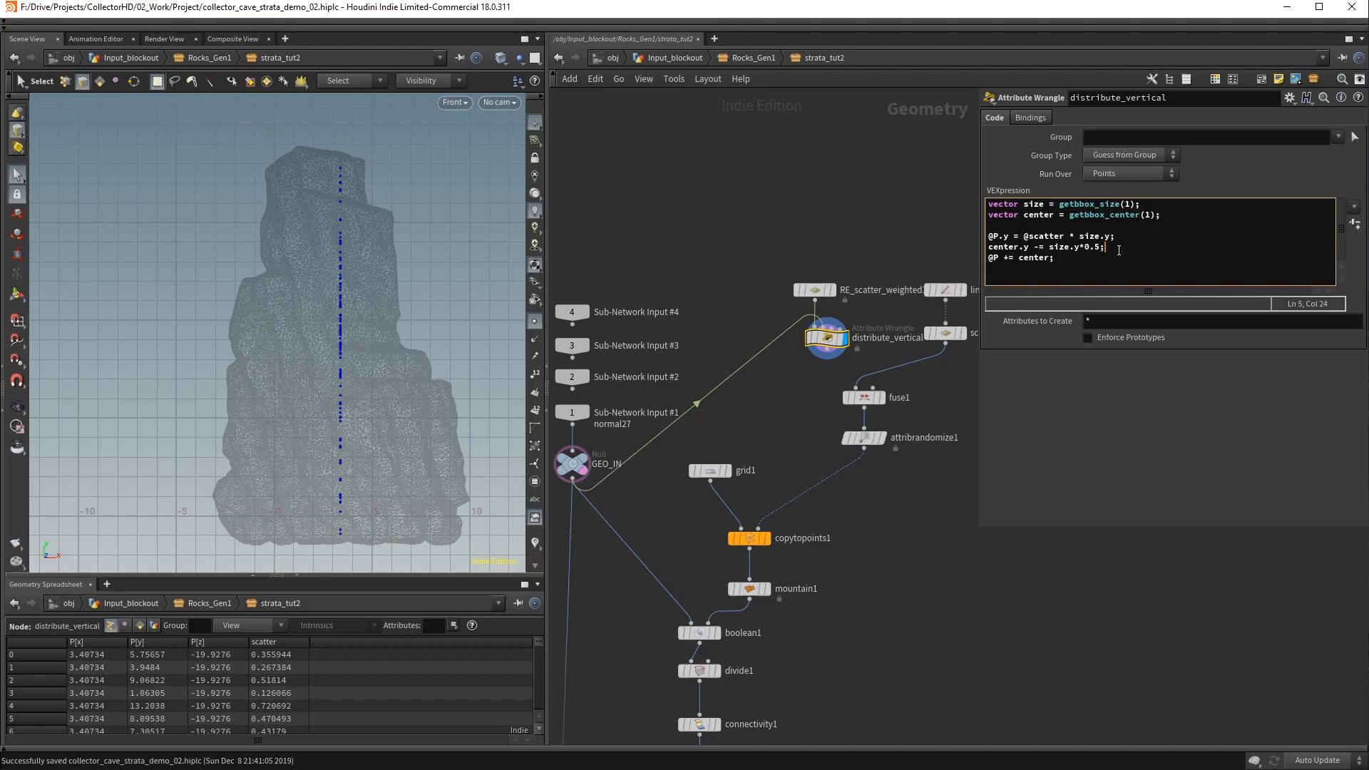
# Connect distribute_vertical to the input of fuse1 in place of scatter1
pyautogui.moveTo(834, 361); pyautogui.dragTo(871, 392)
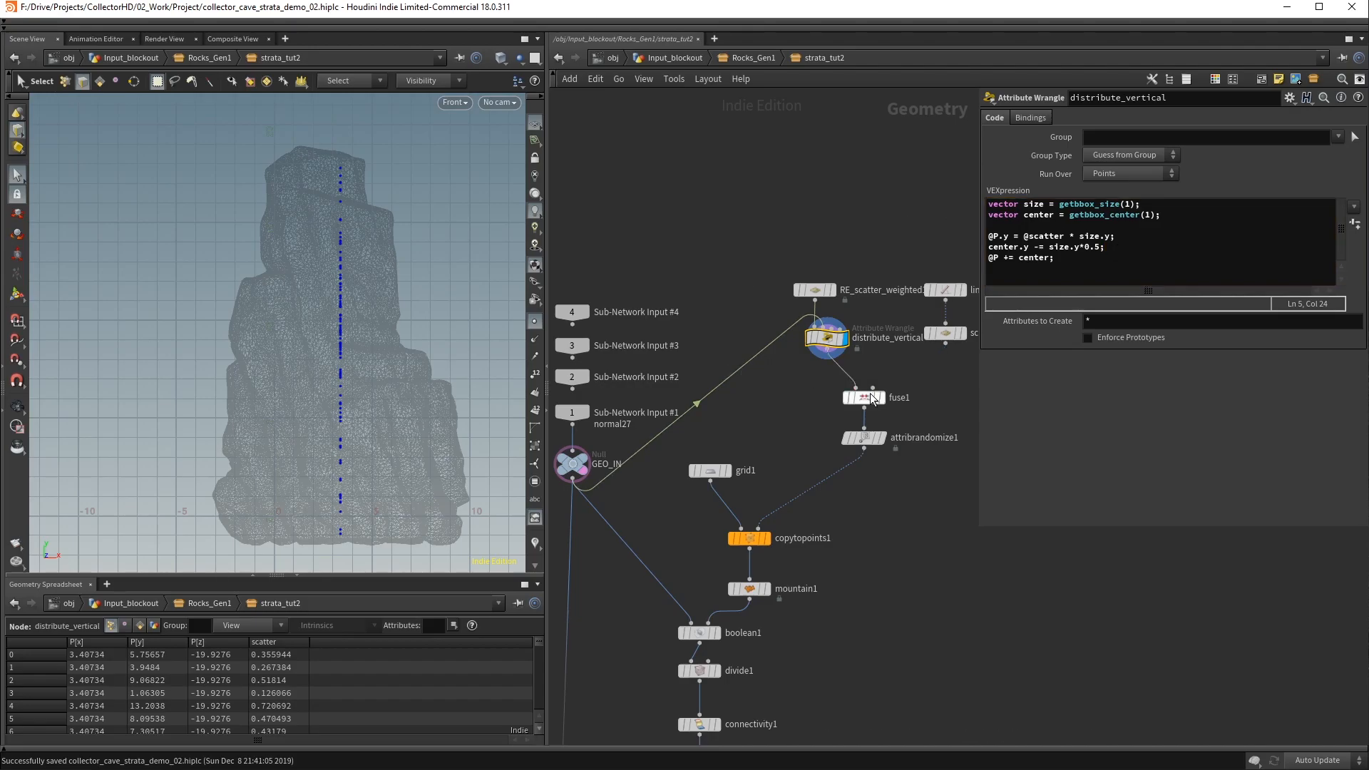
# Display fuse1's result, select the node, and inspect the spacing of the fused points along the rock's height
pyautogui.click(880, 397)
pyautogui.press('Escape')
pyautogui.scroll(3, 423, 278)
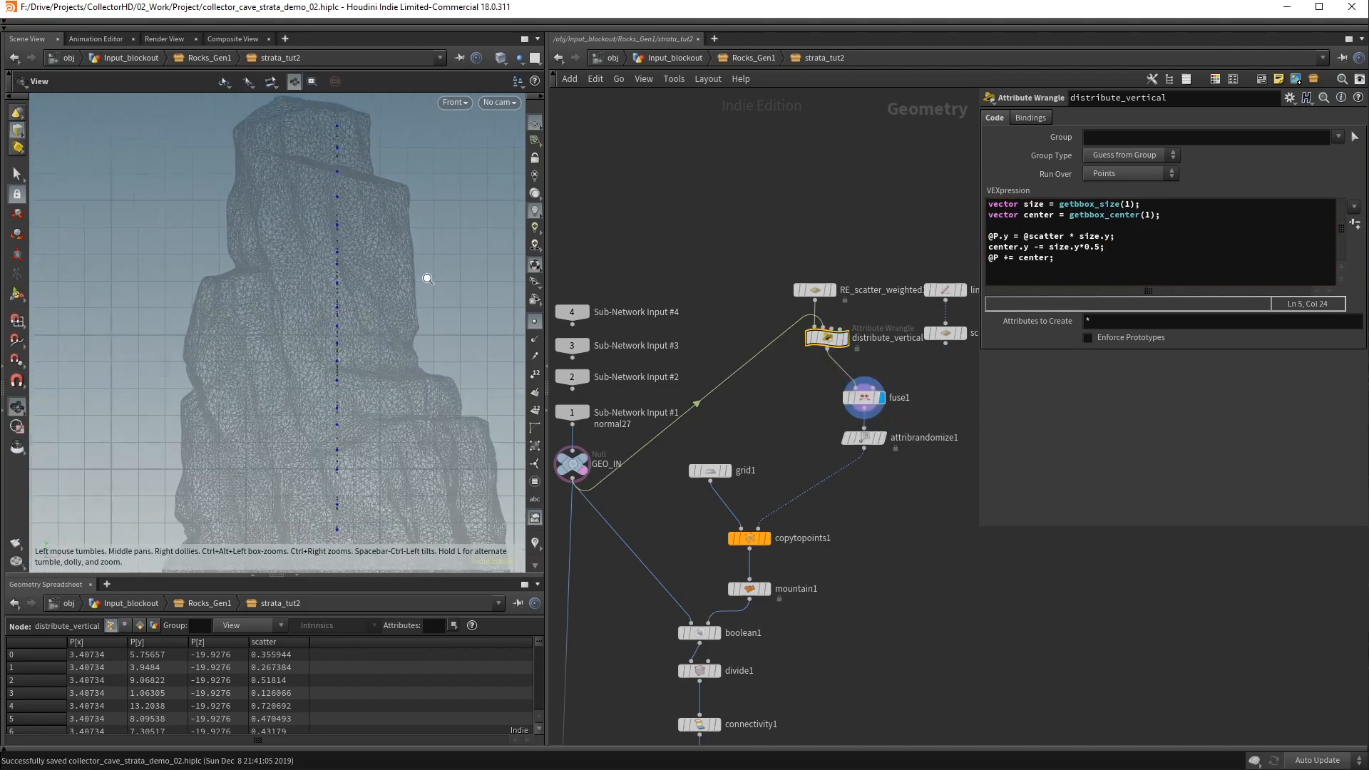
pyautogui.scroll(3, 423, 278)
pyautogui.press('s')
pyautogui.click(856, 398)
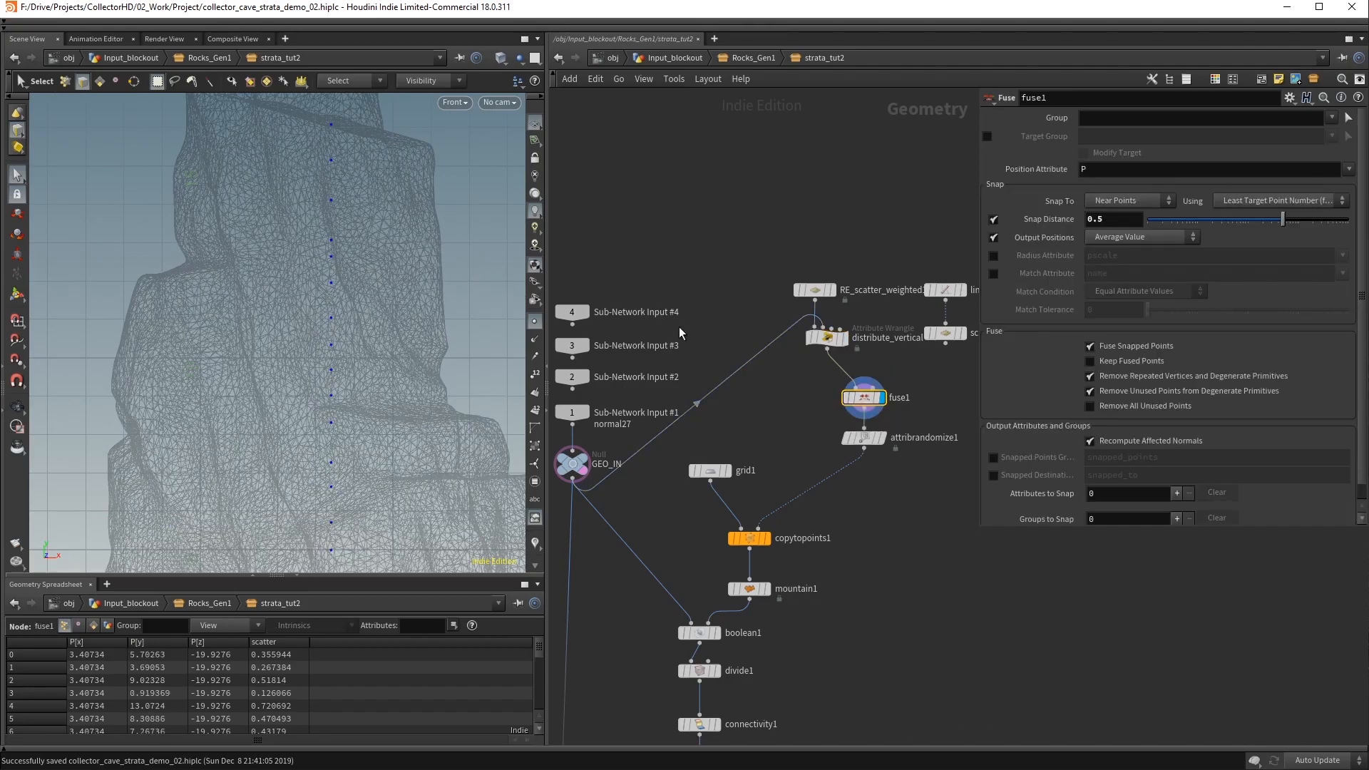
pyautogui.scroll(-5, 250, 269)
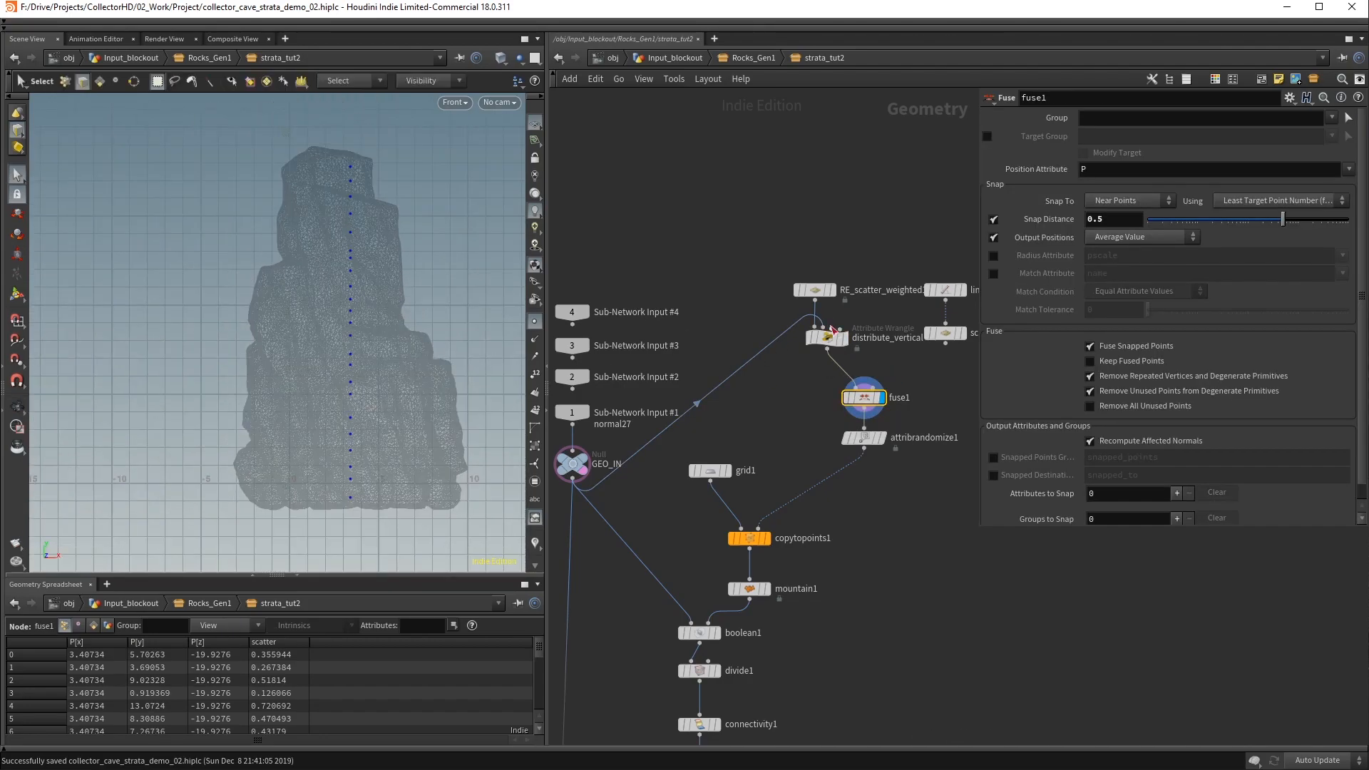
# Shift RE_scatter_weighted1's ramp peak toward the upper end, add a point at position 0.576 with value 0.27, and display distribute_vertical
pyautogui.click(819, 291)
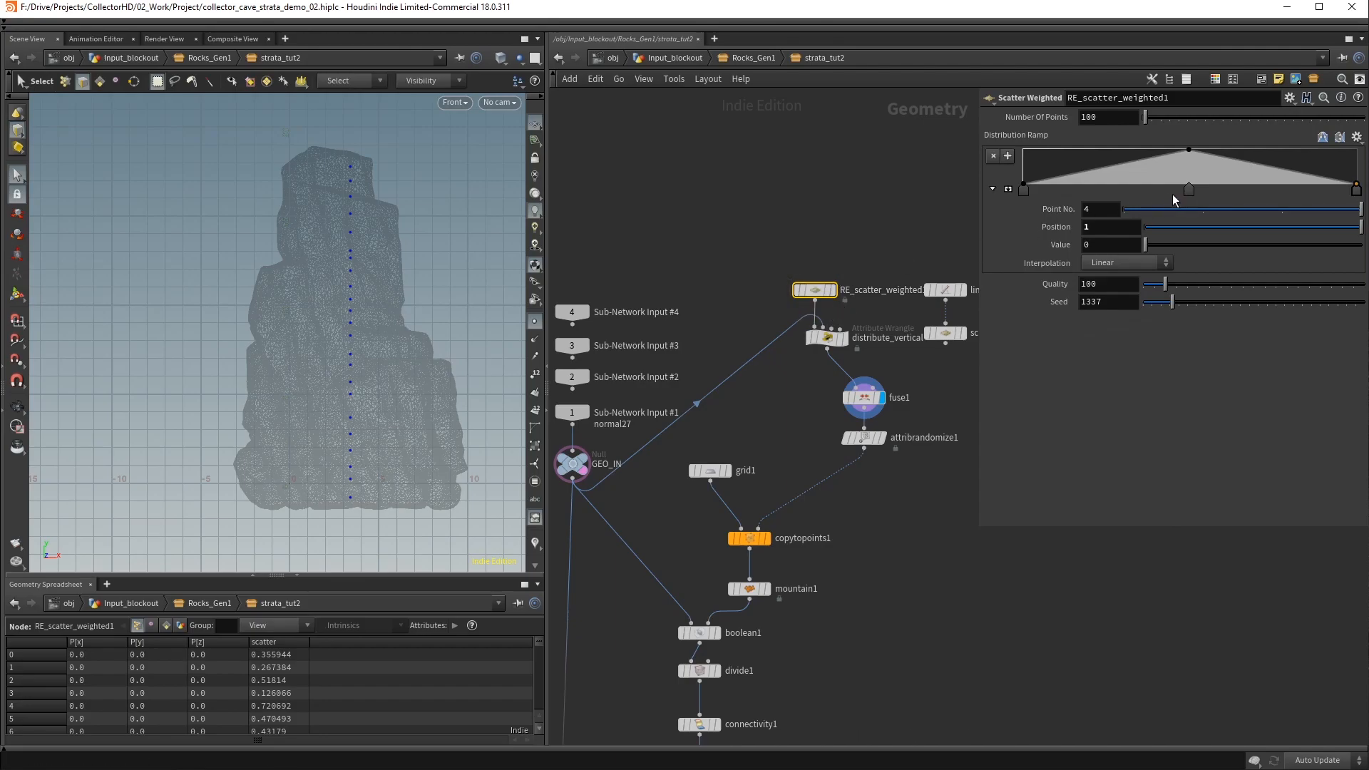
pyautogui.click(1217, 191)
pyautogui.moveTo(1219, 193); pyautogui.dragTo(1307, 202)
pyautogui.moveTo(1184, 172); pyautogui.dragTo(1215, 174)
pyautogui.click(845, 341)
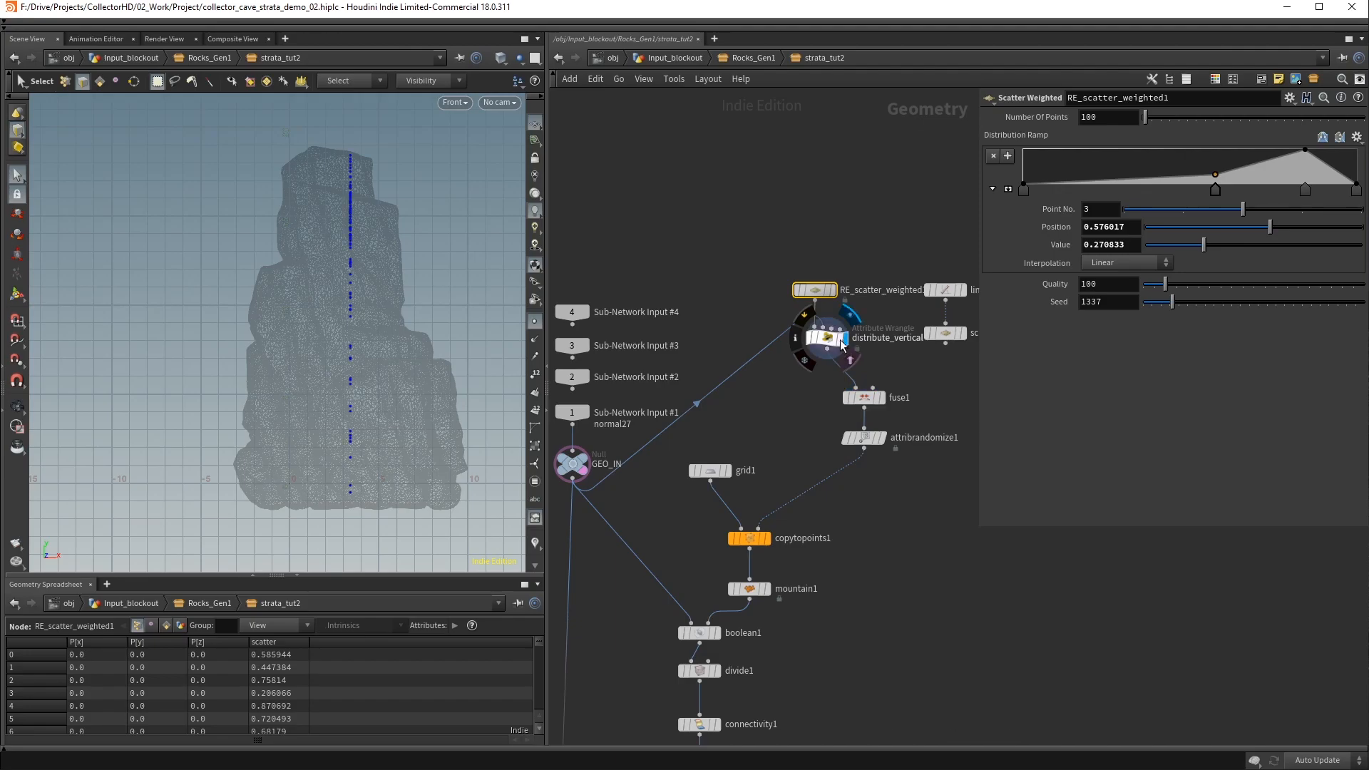
pyautogui.click(830, 340)
pyautogui.keyDown('alt'); pyautogui.moveTo(387, 258); pyautogui.dragTo(392, 250, button='right'); pyautogui.keyUp('alt')
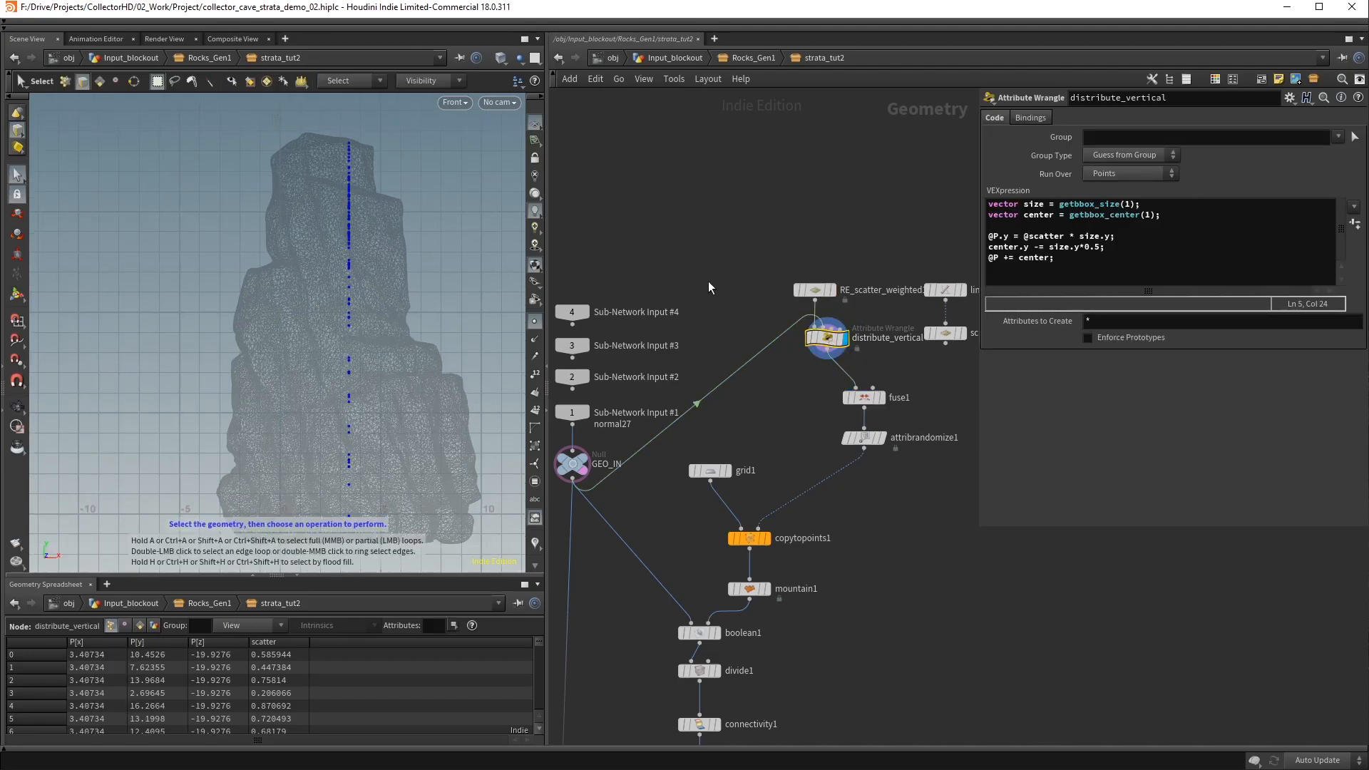
# Place zero-value ramp points at positions 0.0257 and 0.972, widen the upper peak, and lower the 0.576 point's value to 0.1875
pyautogui.click(816, 290)
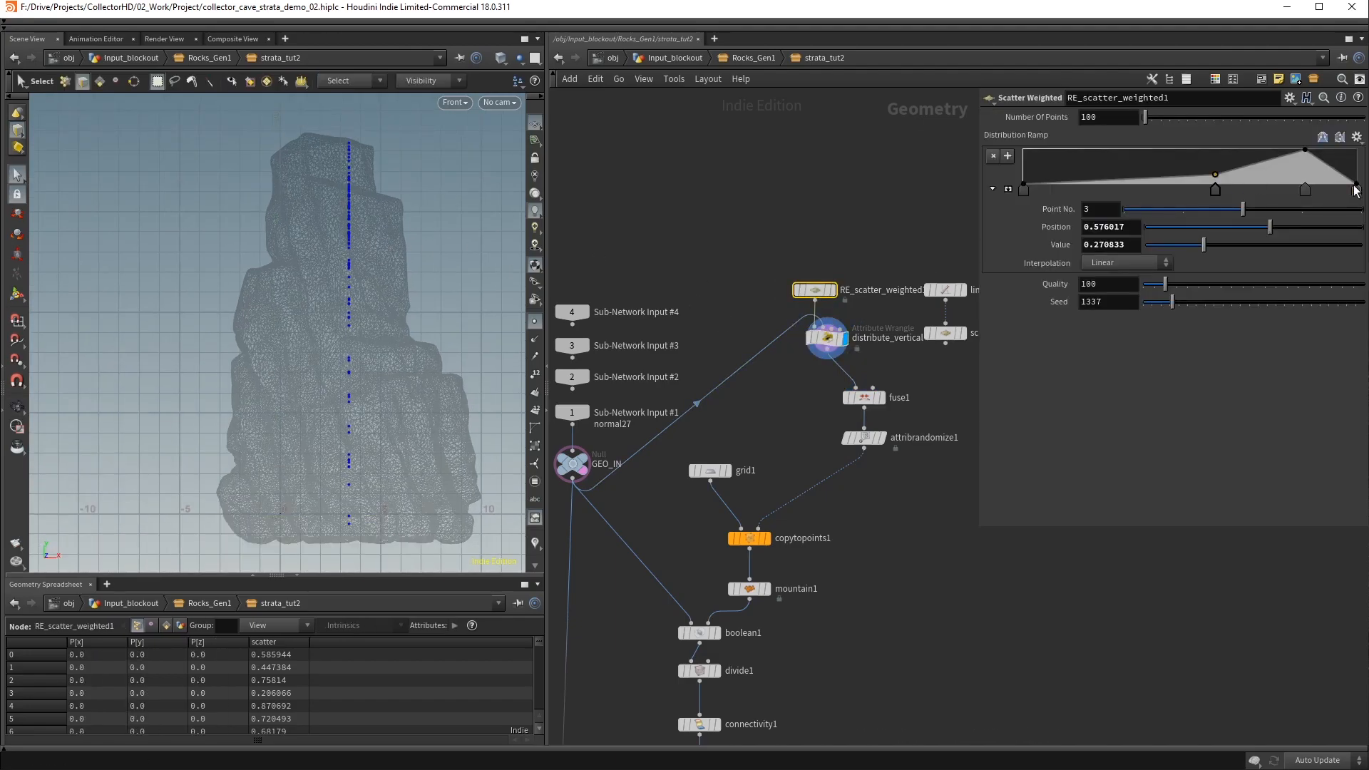
pyautogui.moveTo(1356, 190); pyautogui.dragTo(1349, 194)
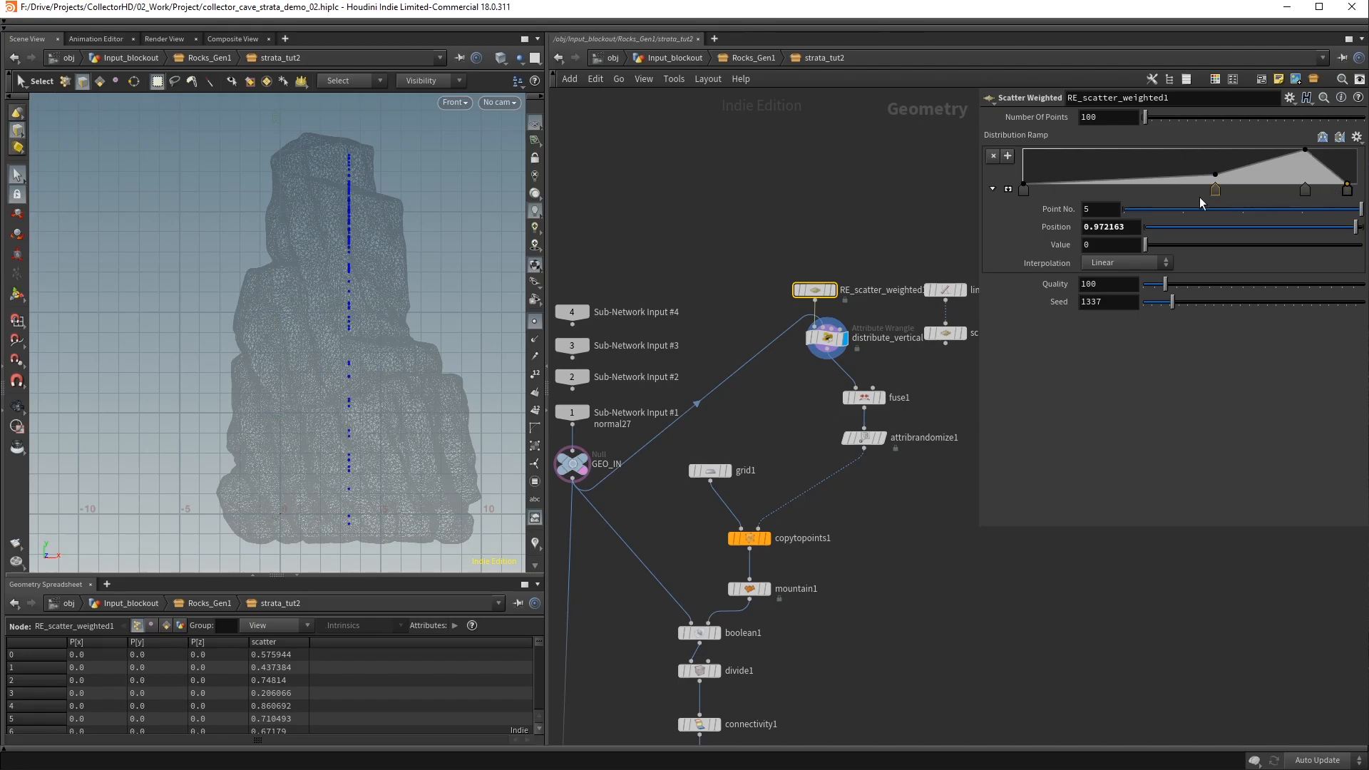
pyautogui.moveTo(1025, 191); pyautogui.dragTo(1032, 194)
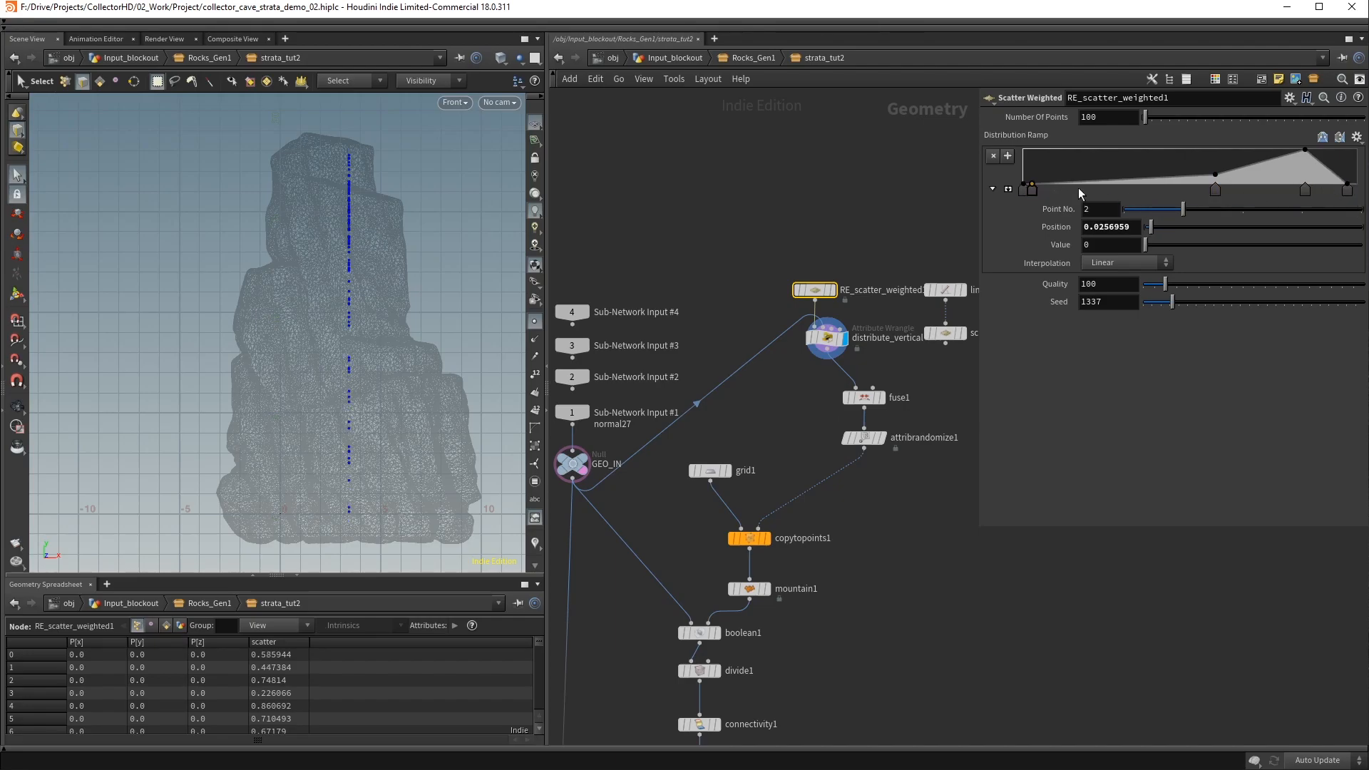
pyautogui.moveTo(1279, 159); pyautogui.dragTo(1215, 178)
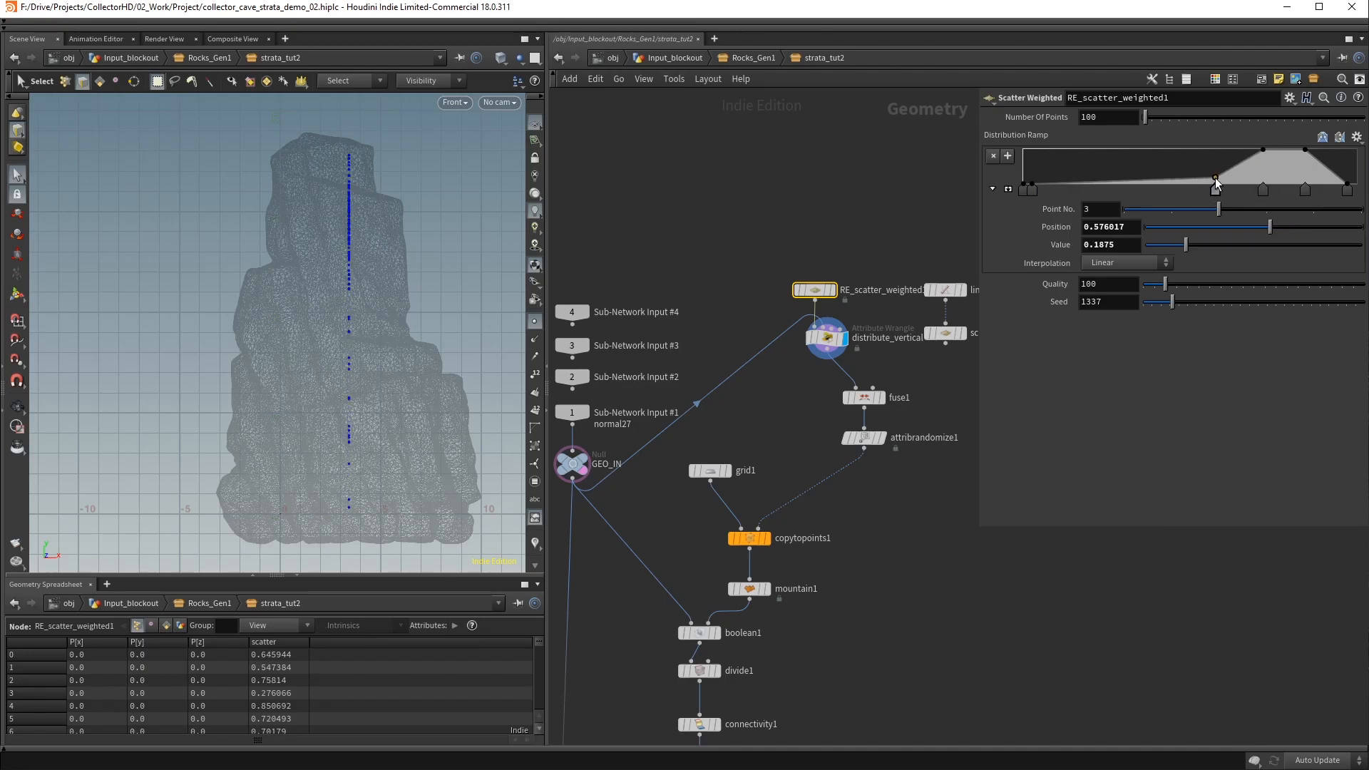
# Set the number of points to 30 and shape a second peak near the lower end of the distribution ramp
pyautogui.doubleClick(1098, 116)
pyautogui.write('2')
pyautogui.press('Return')
pyautogui.moveTo(1215, 191); pyautogui.dragTo(1204, 190)
pyautogui.moveTo(1101, 177); pyautogui.dragTo(1081, 152)
pyautogui.click(1126, 176)
pyautogui.click(1064, 181)
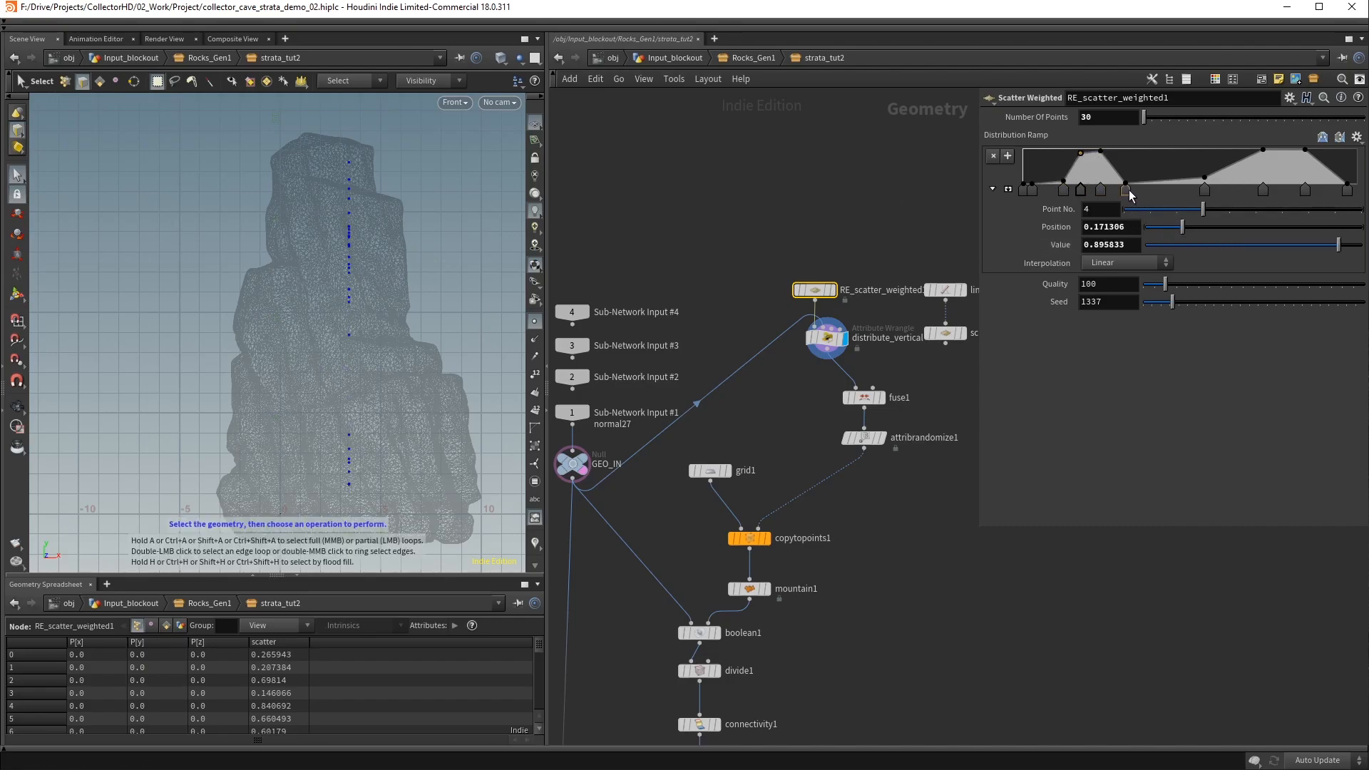
# Soften the ramp's lower peak to a value of 0.708, flatten its rising slope, and raise the dip point near position 0.535 to 0.333
pyautogui.moveTo(1126, 182); pyautogui.dragTo(1201, 173)
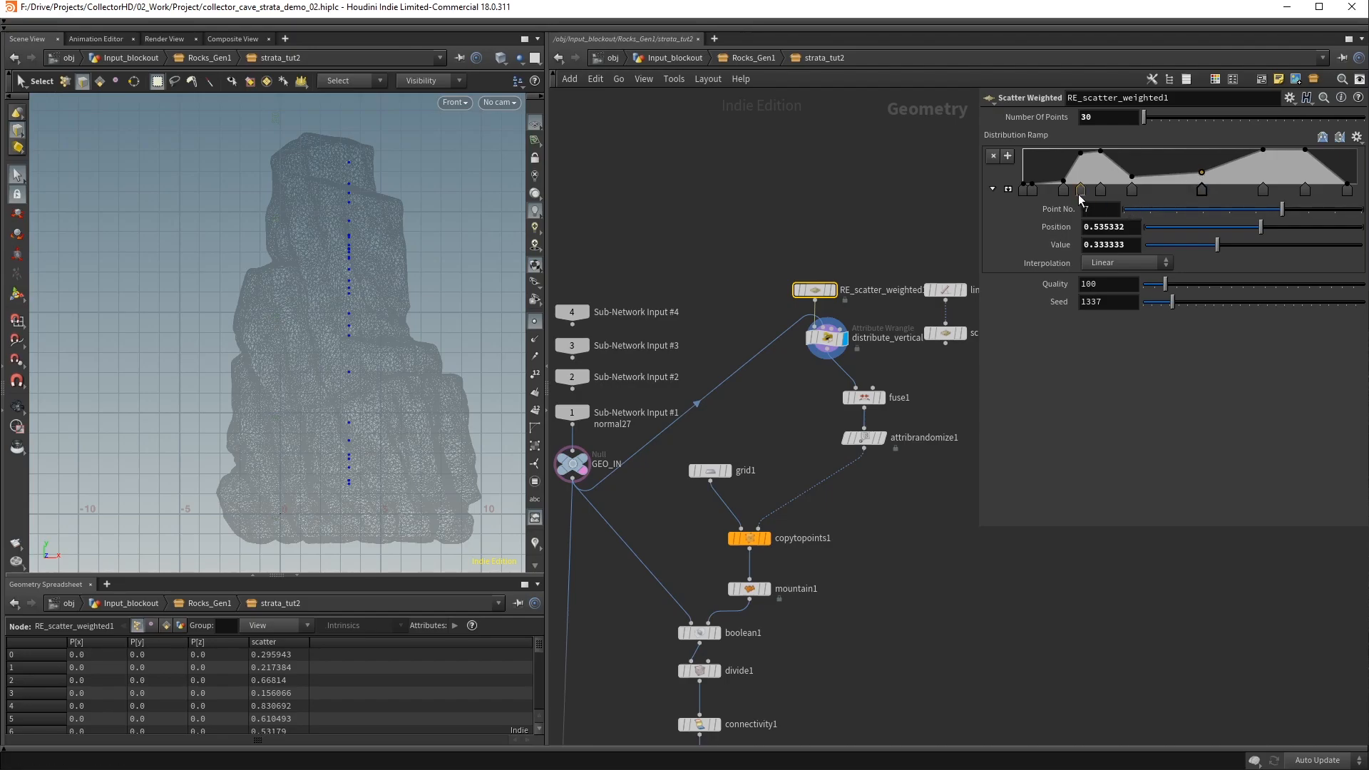
pyautogui.moveTo(1067, 187); pyautogui.dragTo(1052, 181)
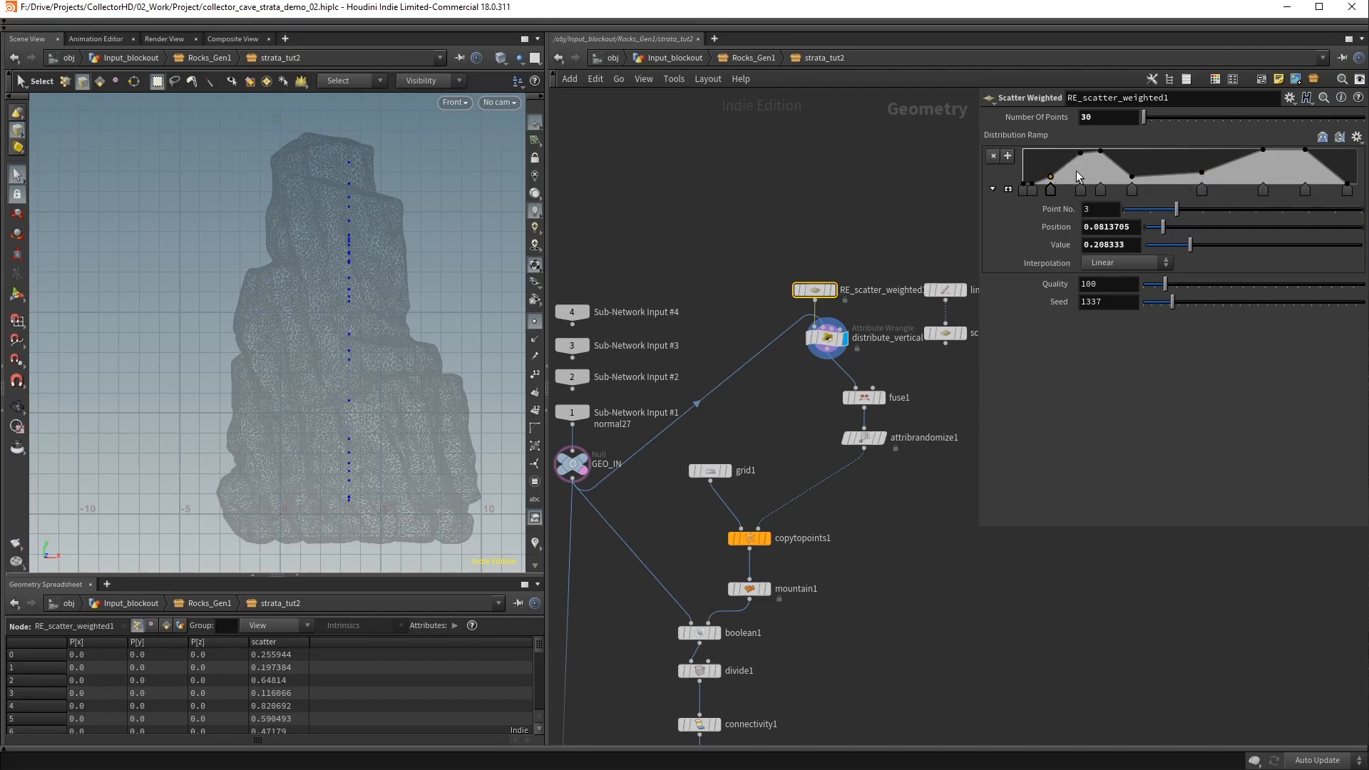
pyautogui.click(1099, 156)
pyautogui.moveTo(1103, 157); pyautogui.dragTo(1099, 173)
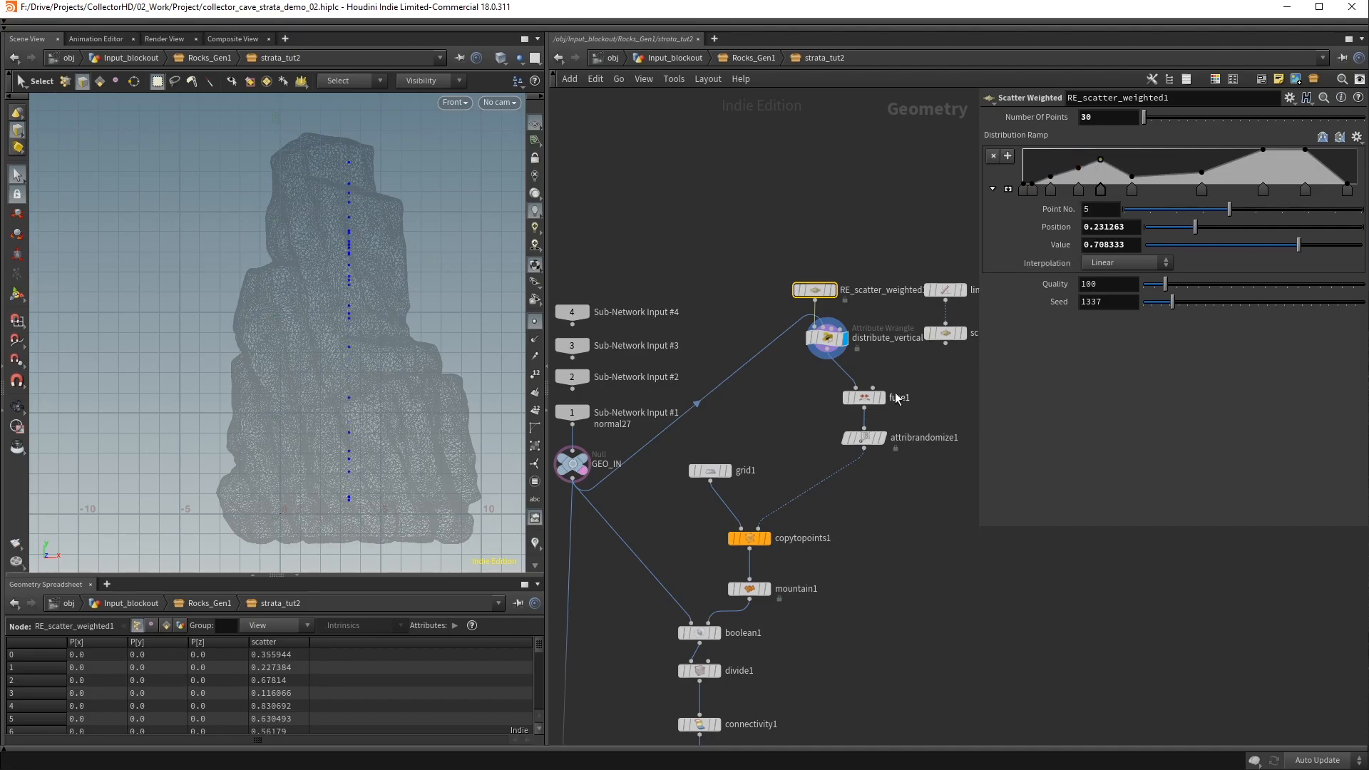
# Set fuse1's snap distance to 0.35 and save the scene
pyautogui.moveTo(887, 405)
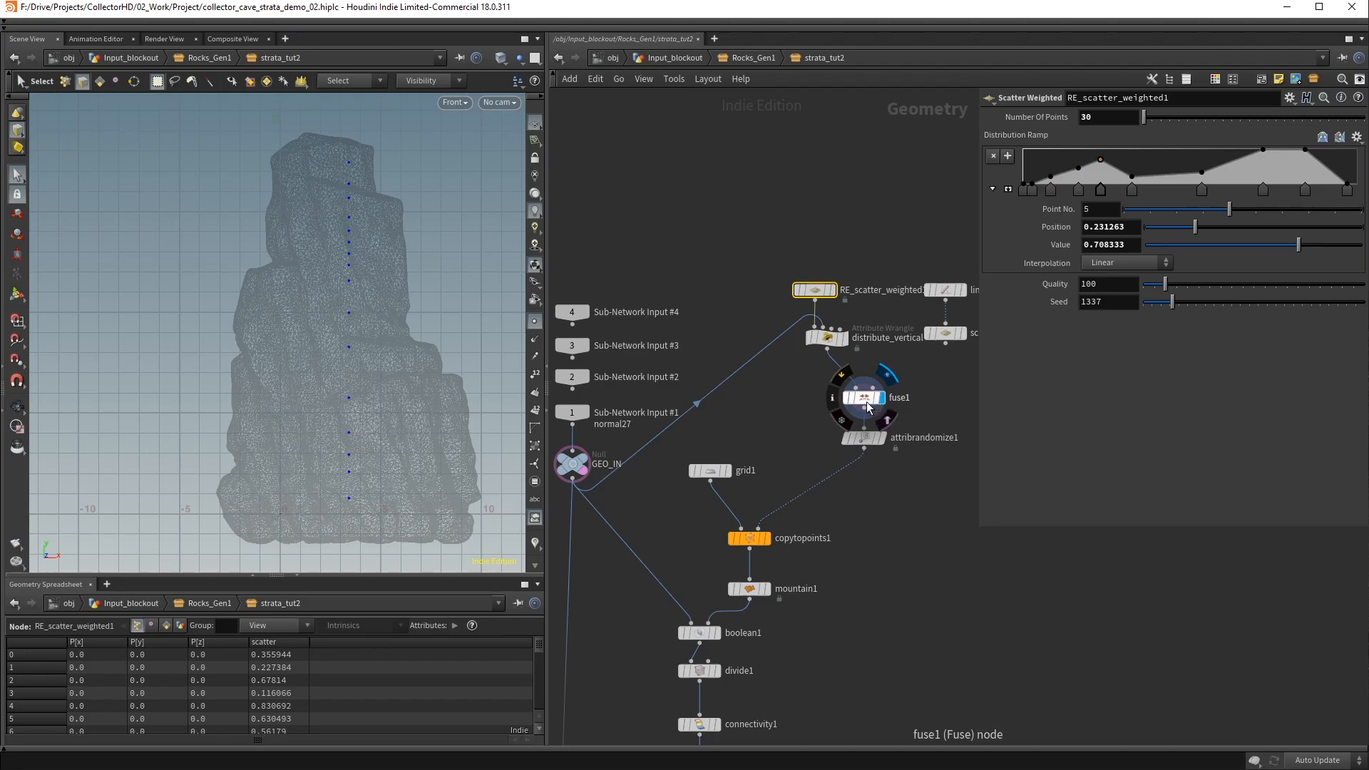
pyautogui.click(885, 403)
pyautogui.click(1125, 222)
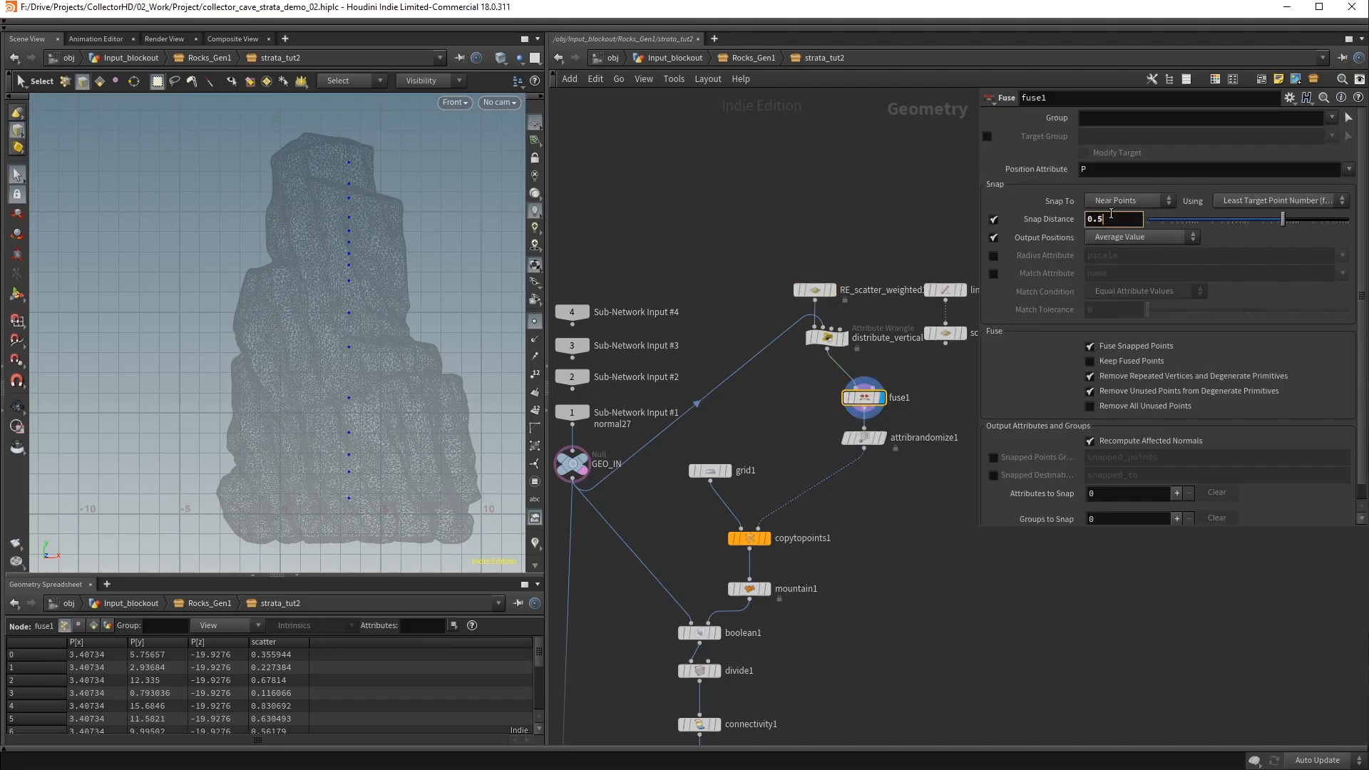
pyautogui.write('35')
pyautogui.press('Return')
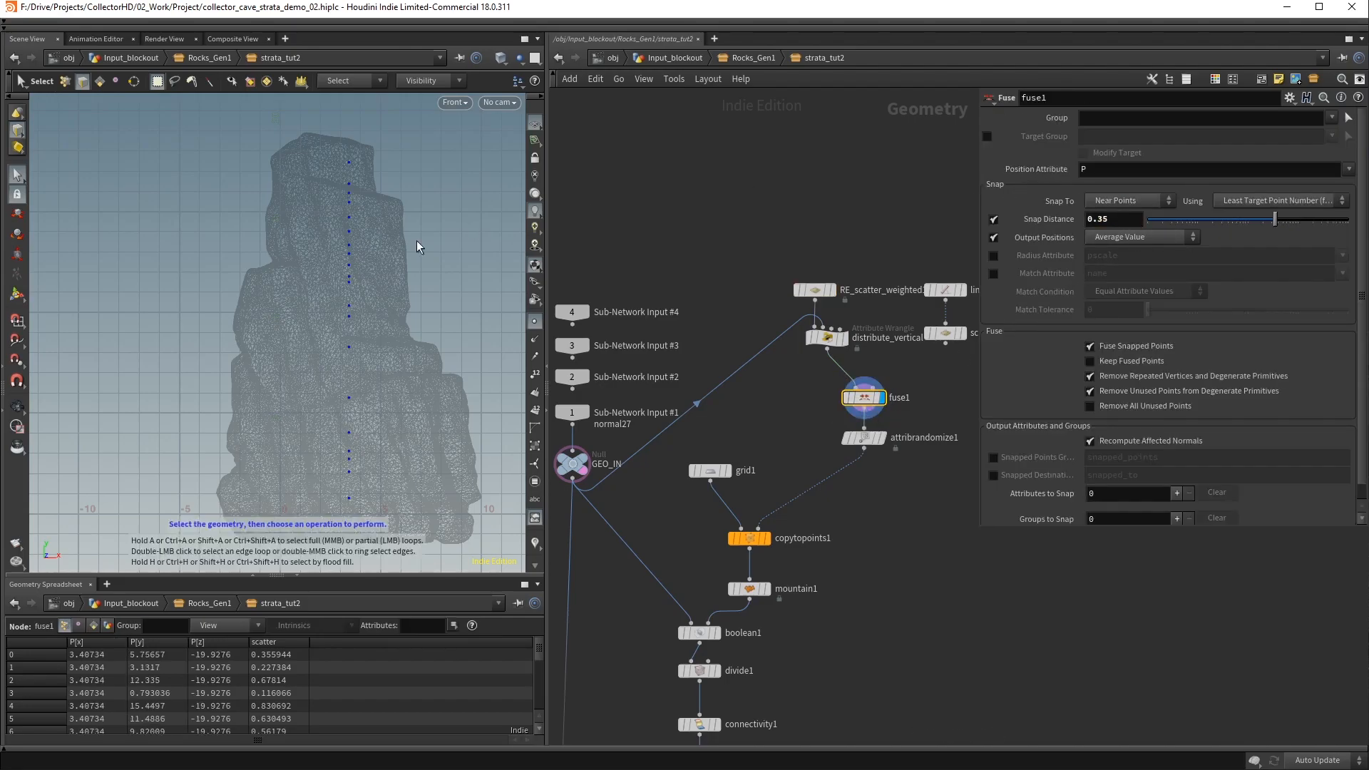
pyautogui.moveTo(841, 604); pyautogui.dragTo(852, 303, button='middle')
pyautogui.hotkey('ctrl', 's')
# Display divide1 with point markers hidden and inspect the cut rock in the perspective view
pyautogui.scroll(-5, 850, 318)
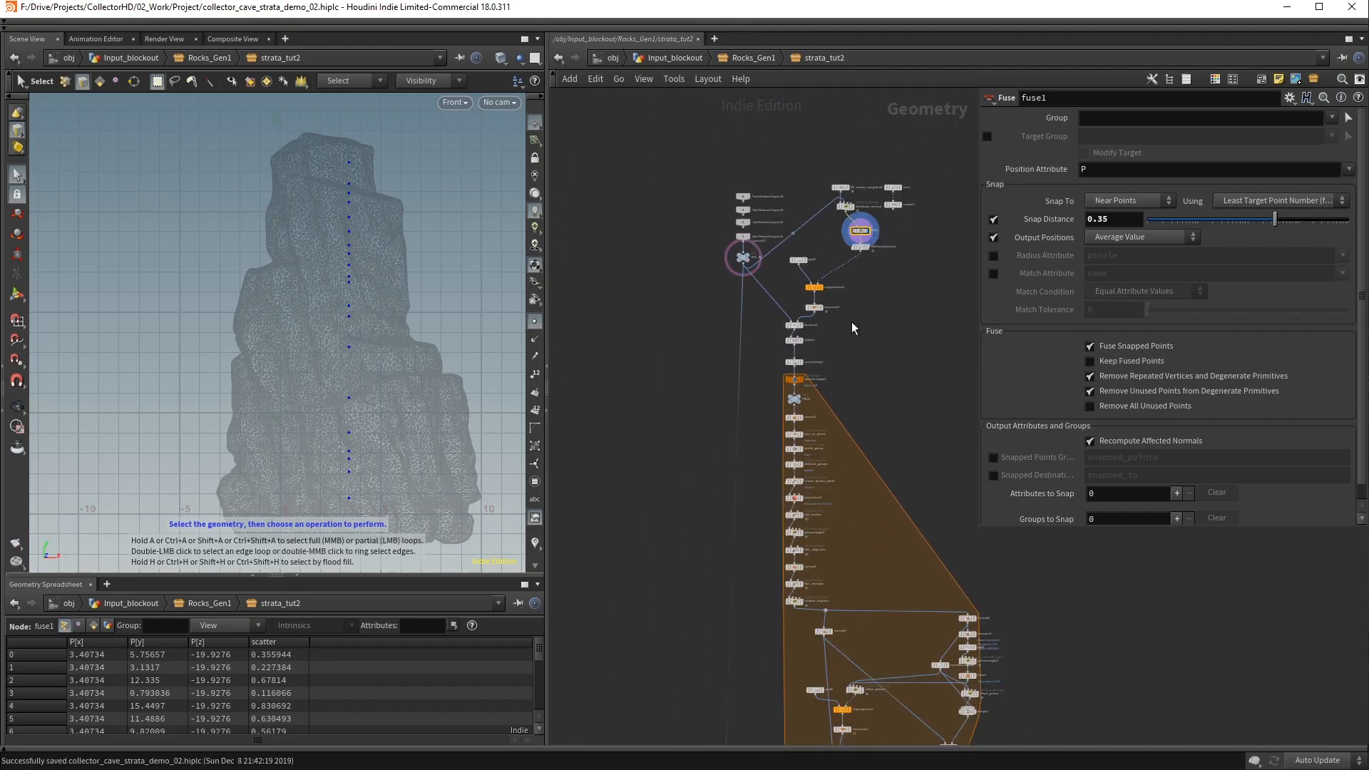
pyautogui.scroll(5, 820, 338)
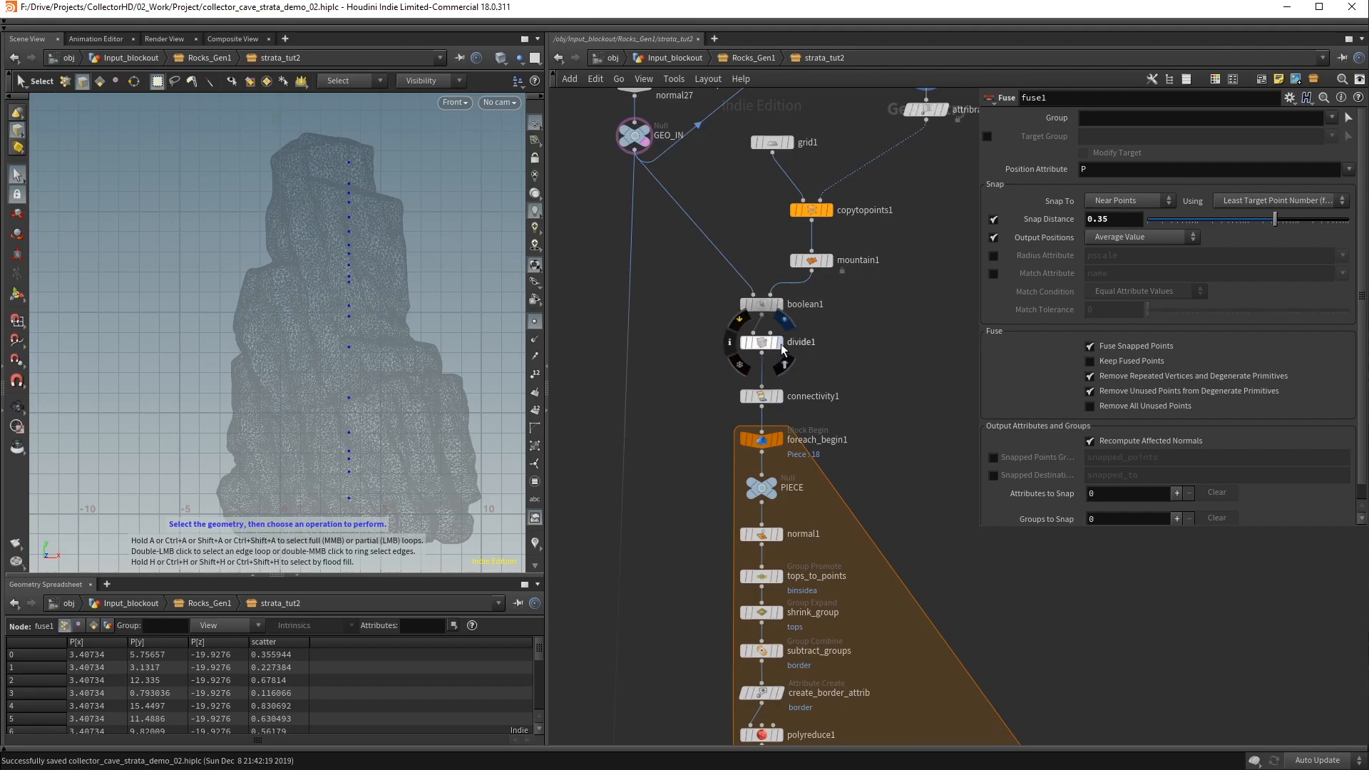
pyautogui.click(782, 344)
pyautogui.click(535, 322)
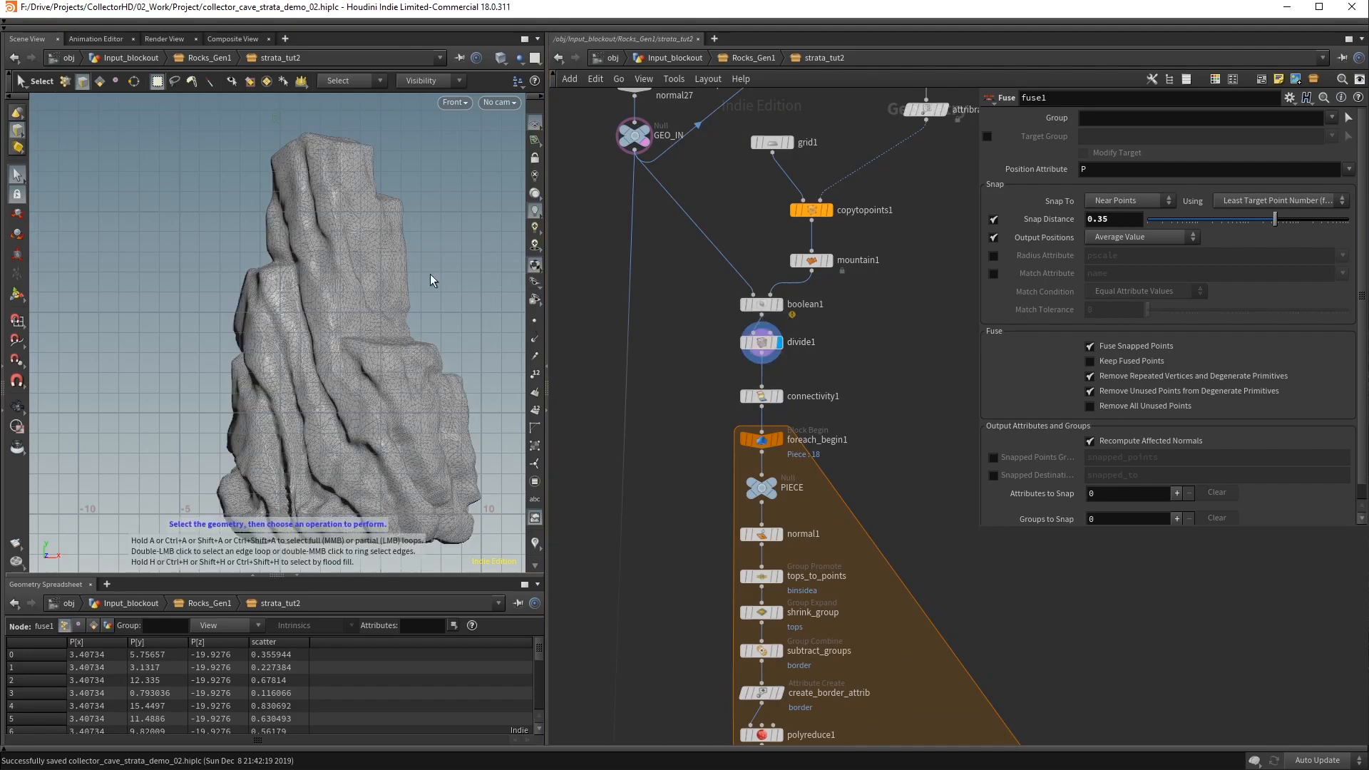
pyautogui.keyDown('alt'); pyautogui.moveTo(316, 251); pyautogui.dragTo(420, 251, button='right'); pyautogui.keyUp('alt')
pyautogui.hotkey('space', '1')
pyautogui.keyDown('alt'); pyautogui.moveTo(407, 256); pyautogui.dragTo(267, 289); pyautogui.keyUp('alt')
pyautogui.keyDown('alt'); pyautogui.moveTo(266, 289); pyautogui.dragTo(524, 239, button='right'); pyautogui.keyUp('alt')
pyautogui.click(763, 344)
pyautogui.keyDown('alt'); pyautogui.moveTo(296, 257); pyautogui.dragTo(411, 252); pyautogui.keyUp('alt')
pyautogui.keyDown('alt'); pyautogui.moveTo(412, 252); pyautogui.dragTo(318, 238, button='right'); pyautogui.keyUp('alt')
pyautogui.keyDown('alt'); pyautogui.moveTo(318, 238); pyautogui.dragTo(321, 206, button='middle'); pyautogui.keyUp('alt')
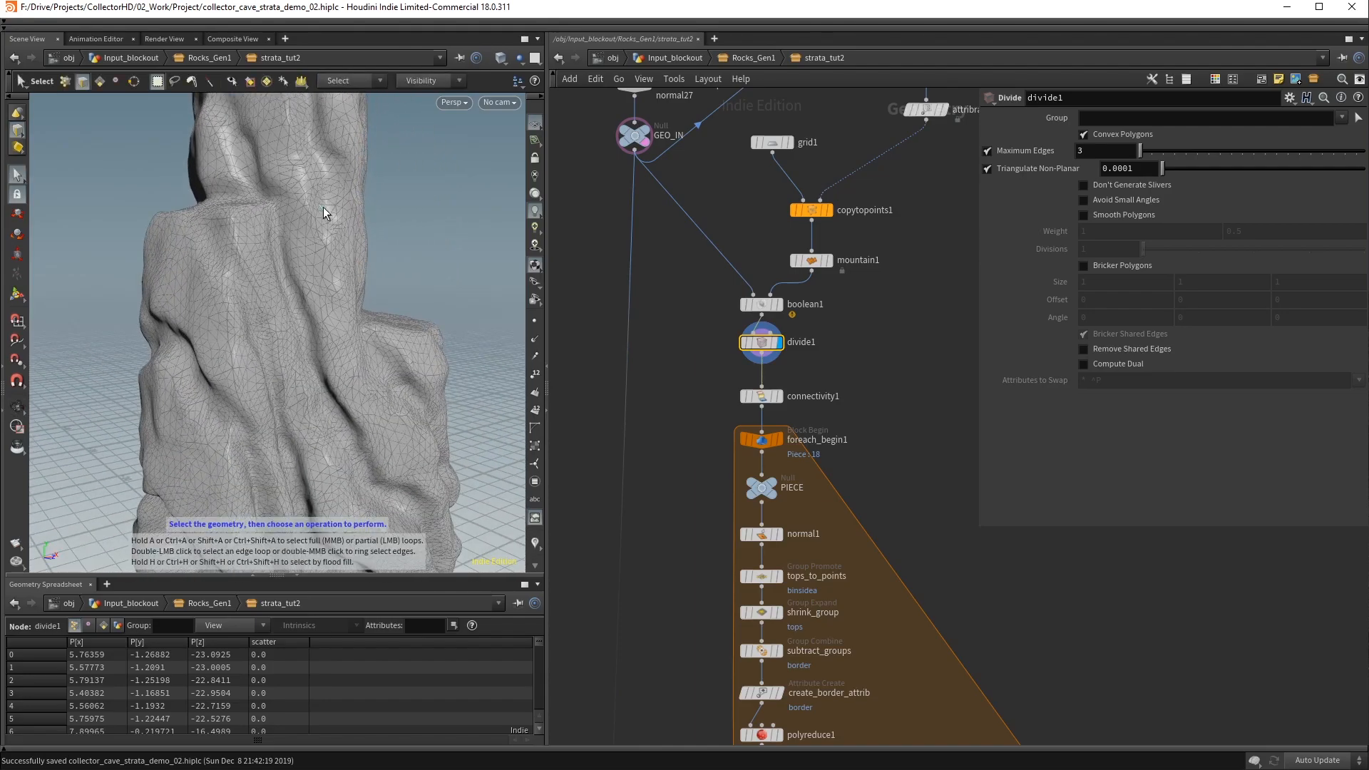
# Compare the output of boolean1 with that of divide1, using wireframe shading to examine the triangulation
pyautogui.press('1')
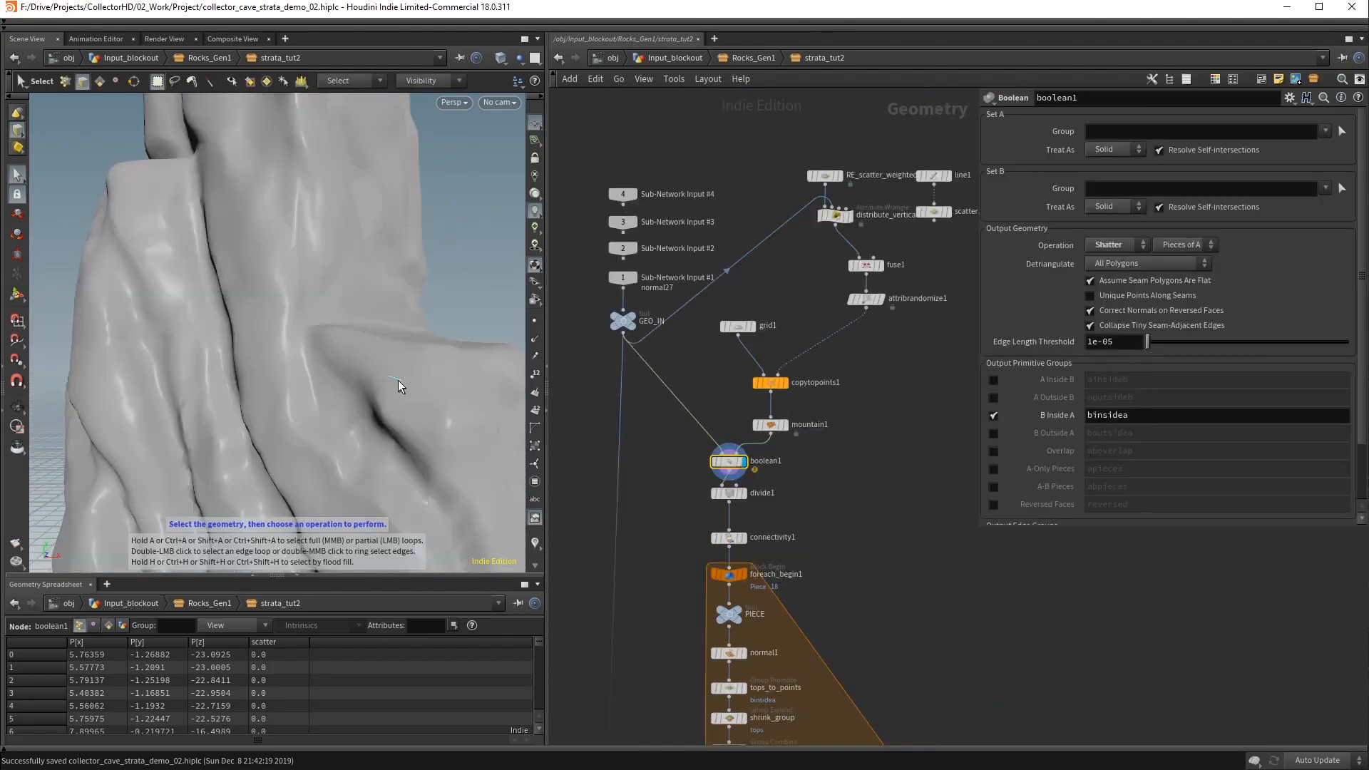
pyautogui.hotkey('shift', 'w')
pyautogui.moveTo(397, 379)
pyautogui.keyDown('alt'); pyautogui.mouseDown()
pyautogui.moveTo(453, 386)
pyautogui.moveTo(421, 357)
pyautogui.moveTo(466, 314)
pyautogui.moveTo(431, 361)
pyautogui.moveTo(339, 322)
pyautogui.moveTo(361, 358)
pyautogui.moveTo(330, 370)
pyautogui.moveTo(288, 269)
pyautogui.moveTo(293, 359)
pyautogui.moveTo(282, 375)
pyautogui.moveTo(272, 357)
pyautogui.moveTo(288, 398)
pyautogui.moveTo(308, 321)
pyautogui.moveTo(345, 312)
pyautogui.moveTo(416, 338)
pyautogui.mouseUp(); pyautogui.keyUp('alt')
pyautogui.click(744, 493)
pyautogui.press('s')
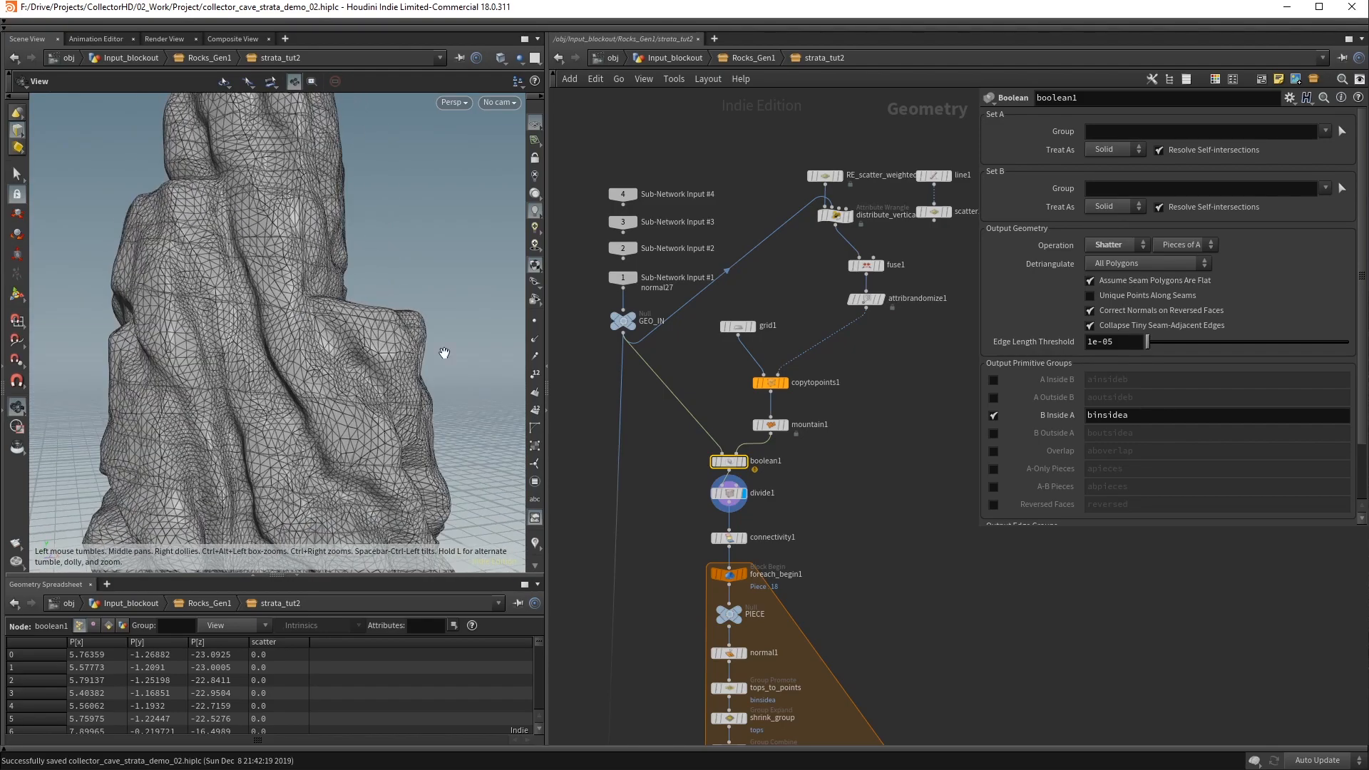
# Display the STRATA_OUT null at the end of the network and examine the whole strata rock
pyautogui.scroll(-3, 818, 511)
pyautogui.moveTo(920, 572); pyautogui.dragTo(798, 254, button='middle')
pyautogui.moveTo(881, 527); pyautogui.dragTo(887, 164, button='middle')
pyautogui.moveTo(798, 498); pyautogui.dragTo(865, 328, button='middle')
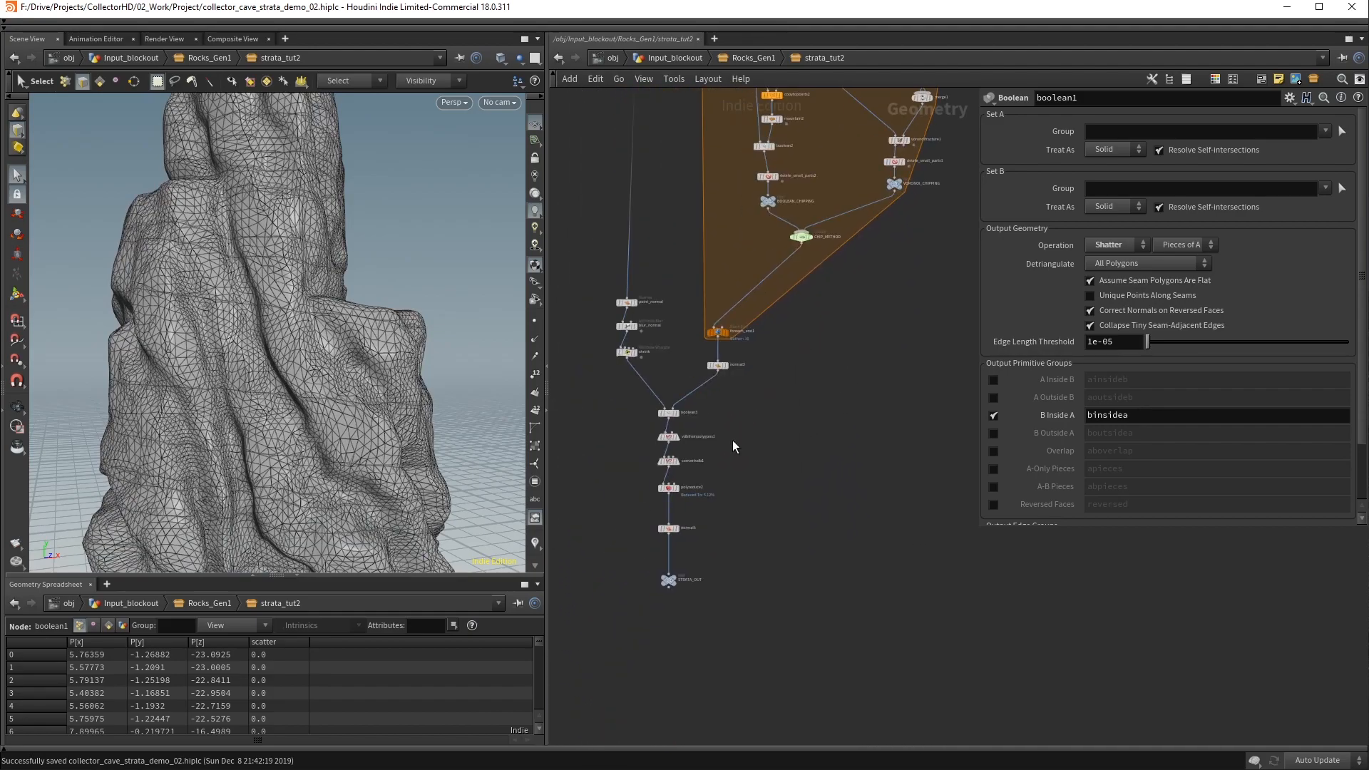
pyautogui.moveTo(673, 579)
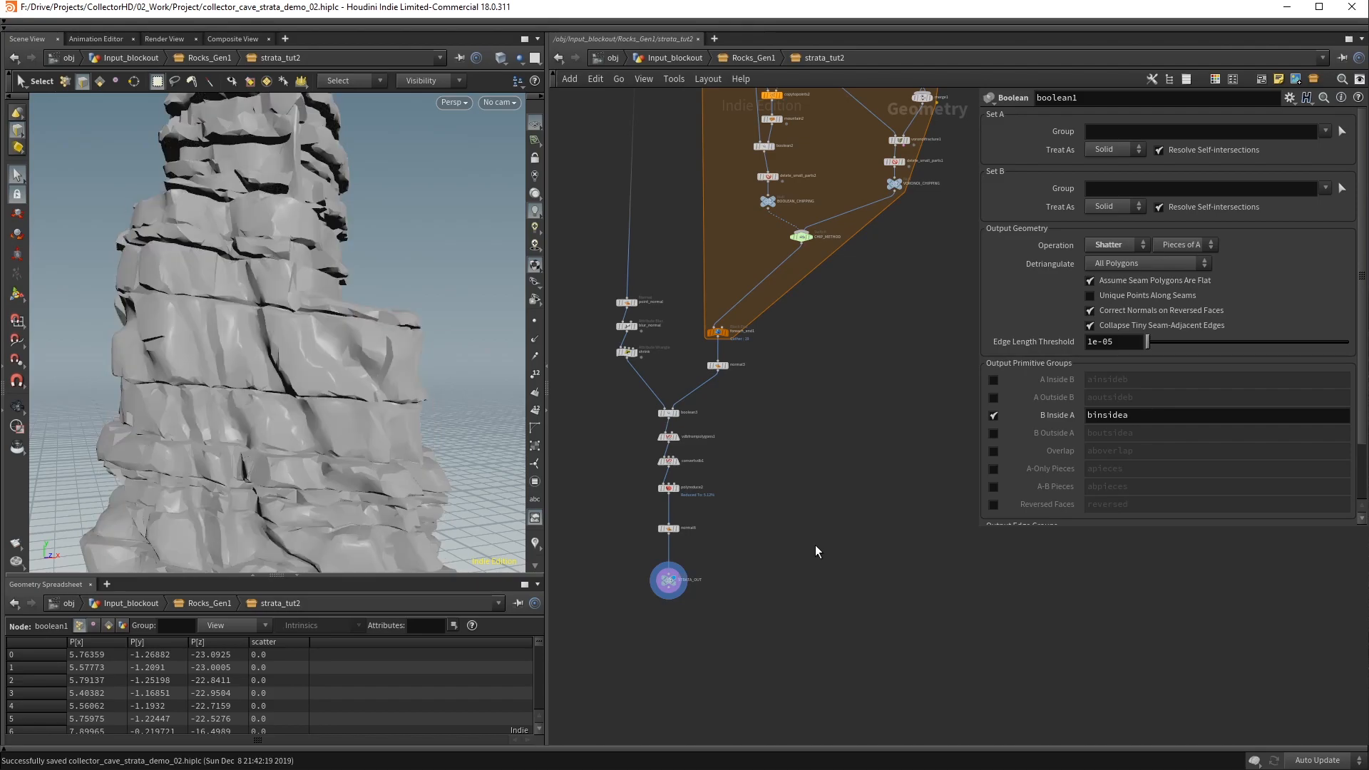
pyautogui.keyDown('alt'); pyautogui.moveTo(342, 378); pyautogui.dragTo(246, 307, button='right'); pyautogui.keyUp('alt')
pyautogui.moveTo(246, 307)
pyautogui.keyDown('alt'); pyautogui.mouseDown()
pyautogui.moveTo(164, 283)
pyautogui.moveTo(270, 303)
pyautogui.mouseUp(); pyautogui.keyUp('alt')
pyautogui.press('s')
# Set random_displace's Scalemax to 0.5 and examine the recooked strata rock from another side
pyautogui.scroll(6, 792, 550)
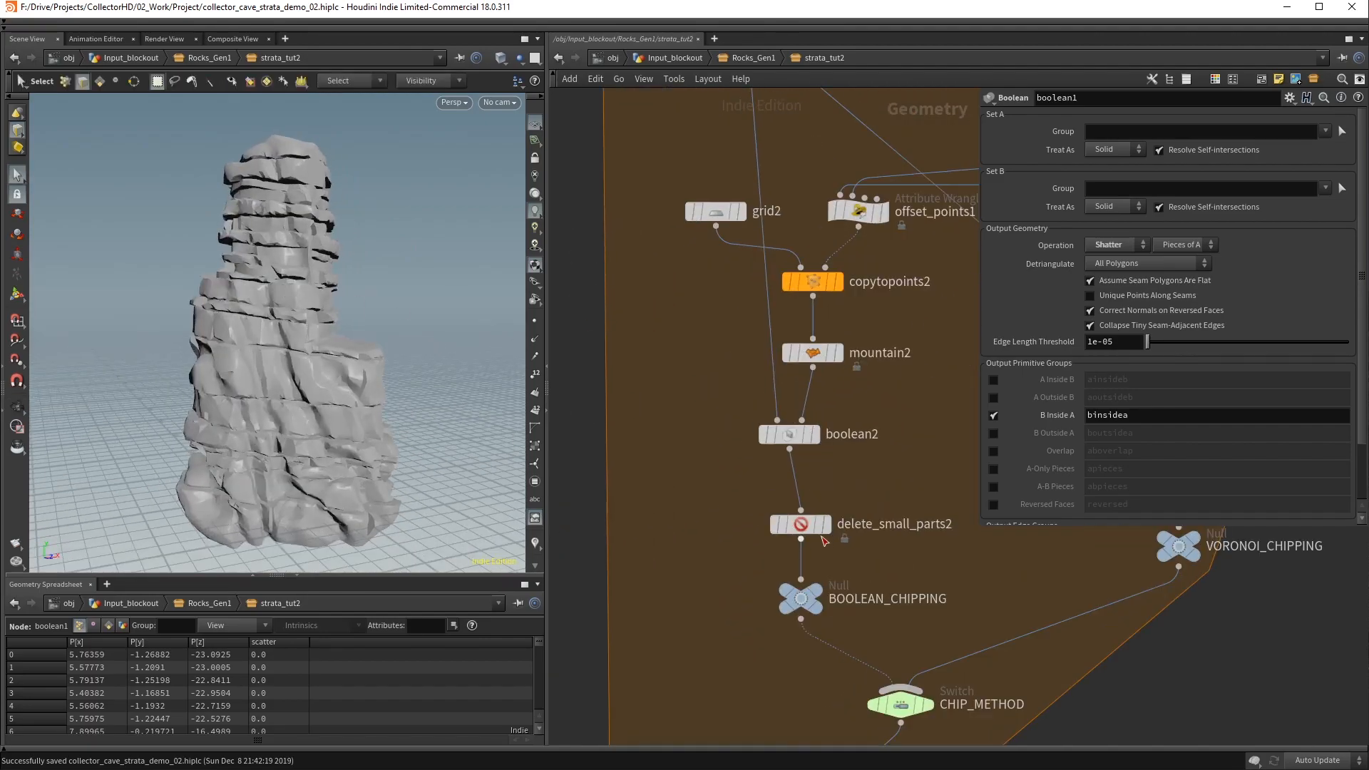
pyautogui.scroll(-5, 798, 469)
pyautogui.scroll(6, 712, 405)
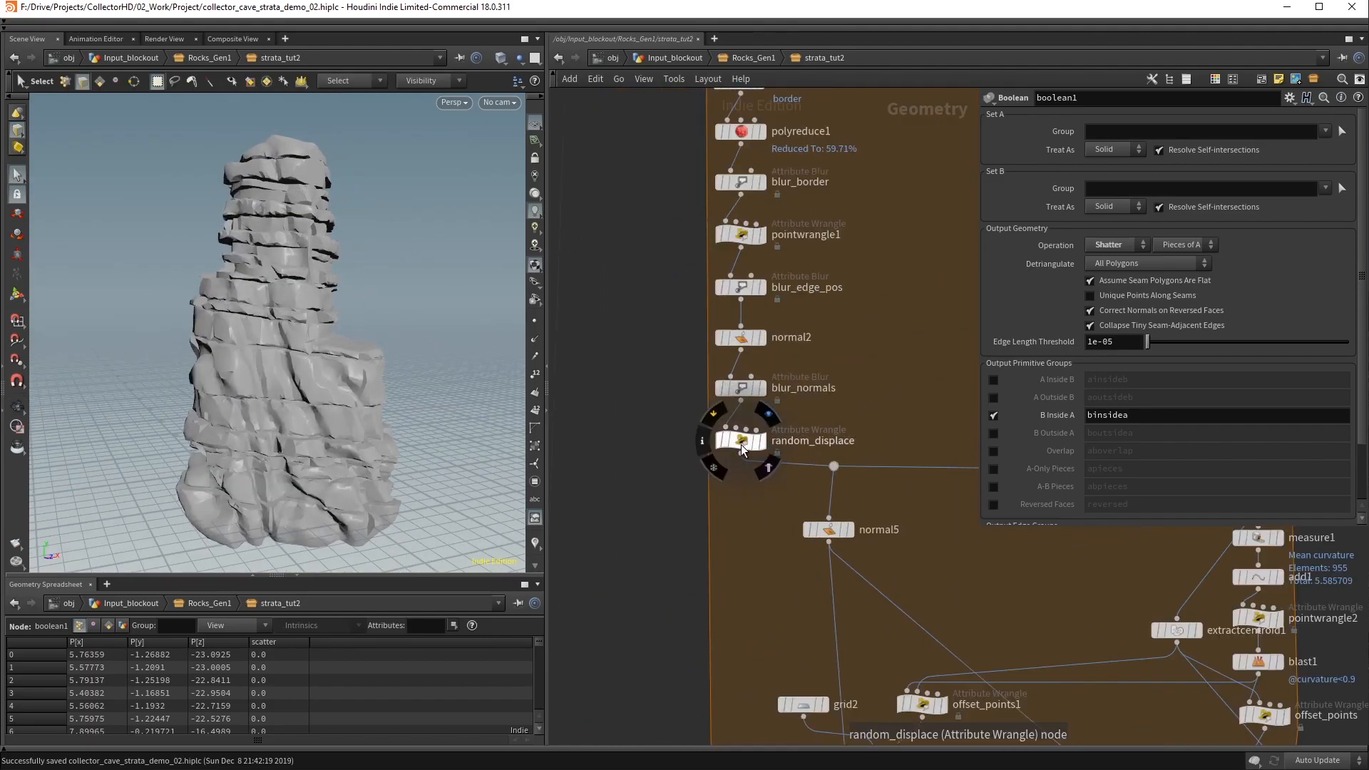
pyautogui.click(742, 443)
pyautogui.click(1116, 379)
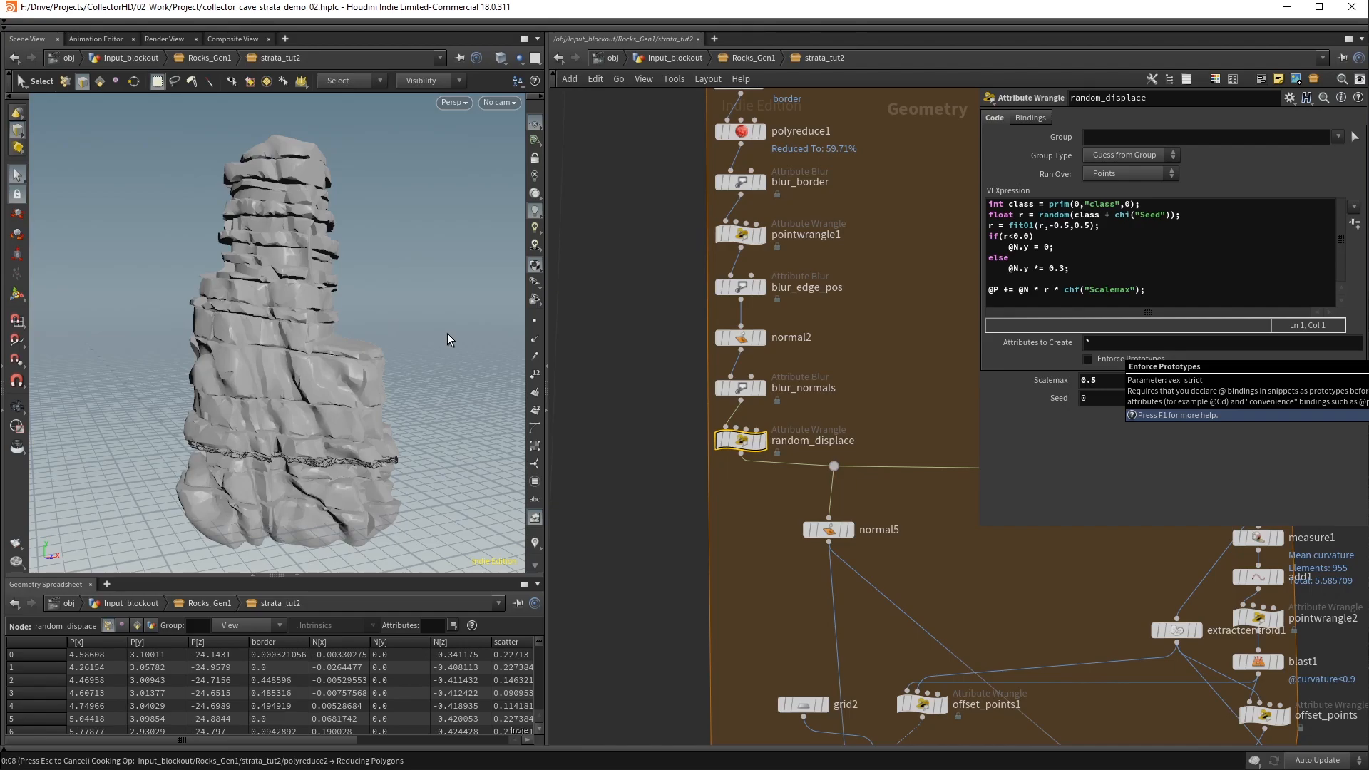
pyautogui.hotkey('ctrl', 's')
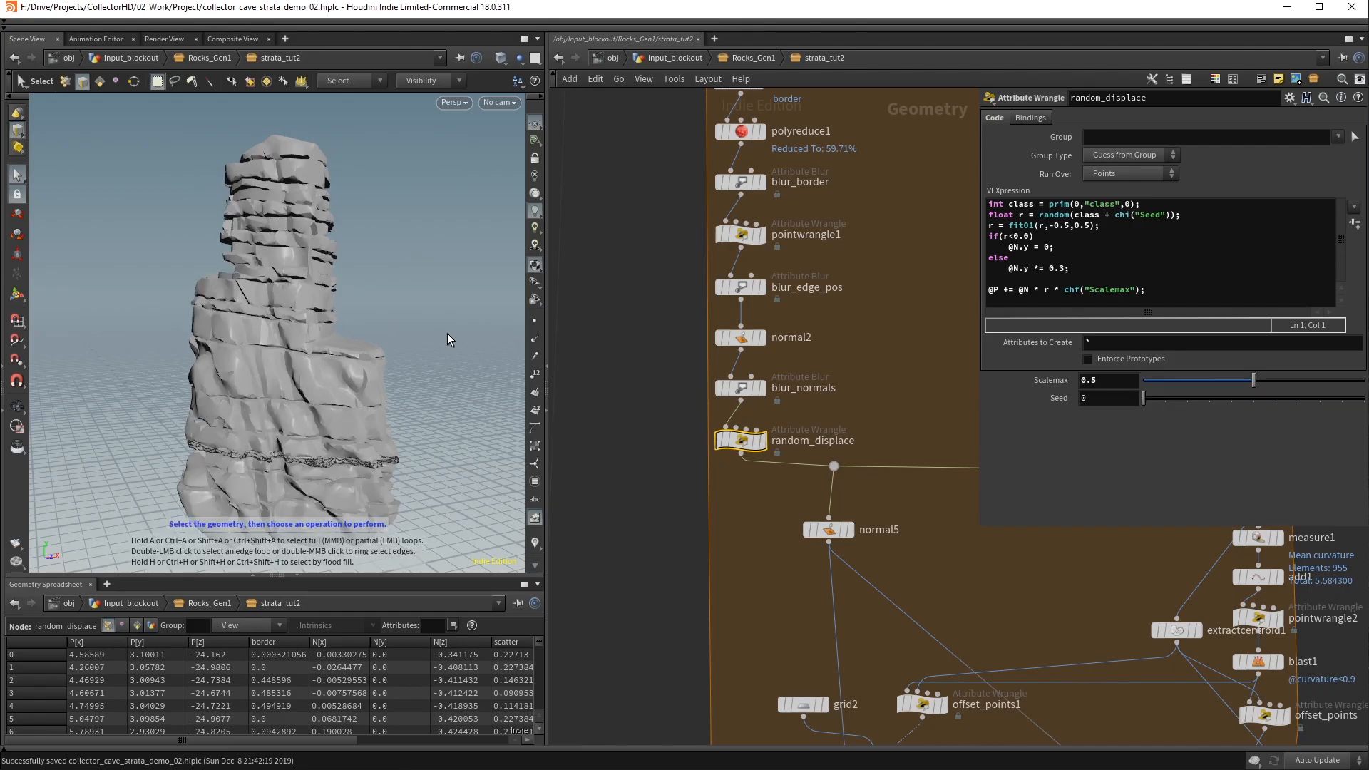
pyautogui.click(792, 567)
pyautogui.keyDown('alt'); pyautogui.moveTo(441, 346); pyautogui.dragTo(300, 303); pyautogui.keyUp('alt')
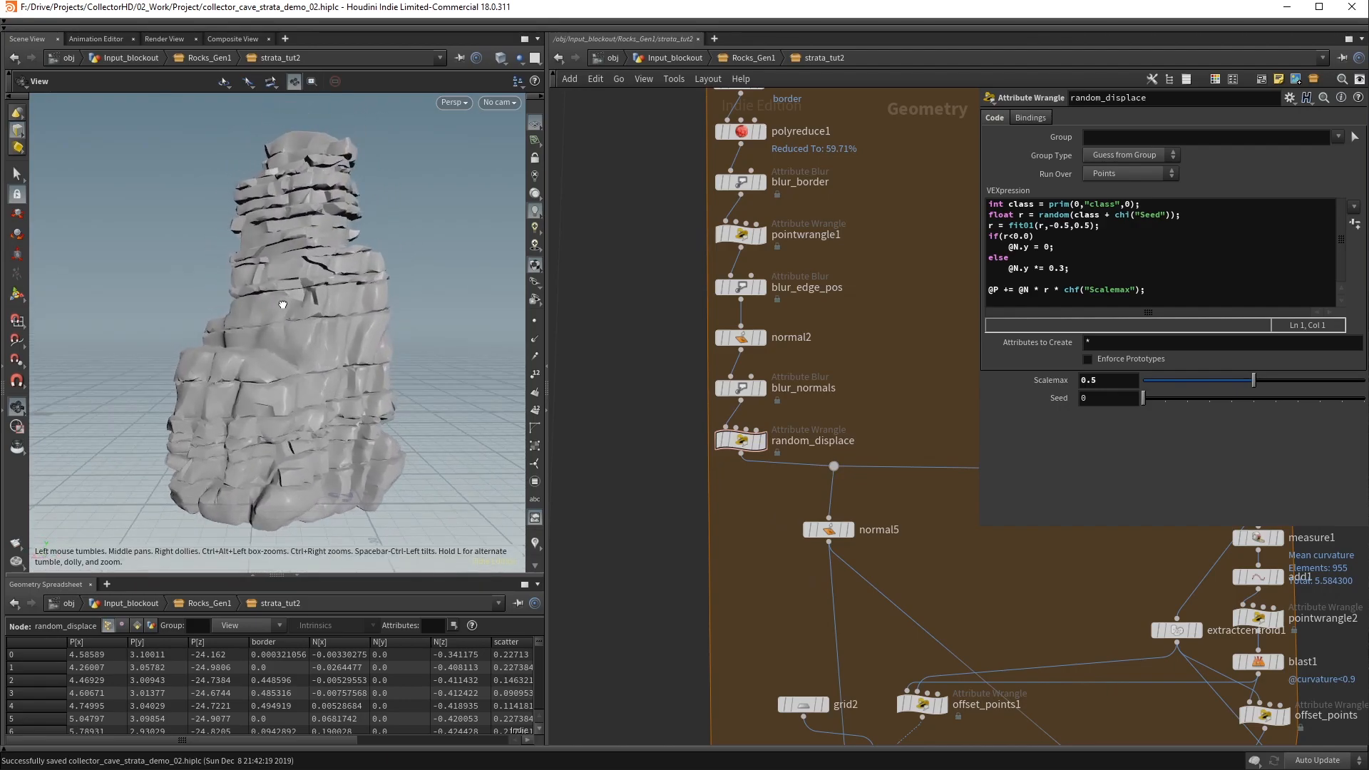